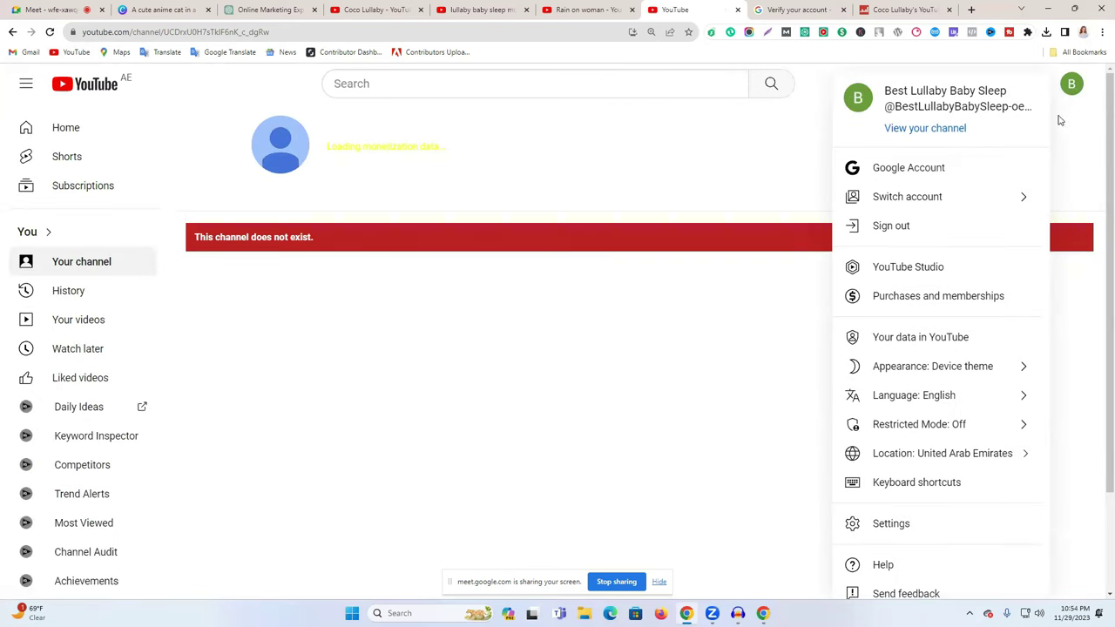
# Switch YouTube to the Best Lullaby Baby Sleep account and view its empty channel page.
pyautogui.click(953, 212)
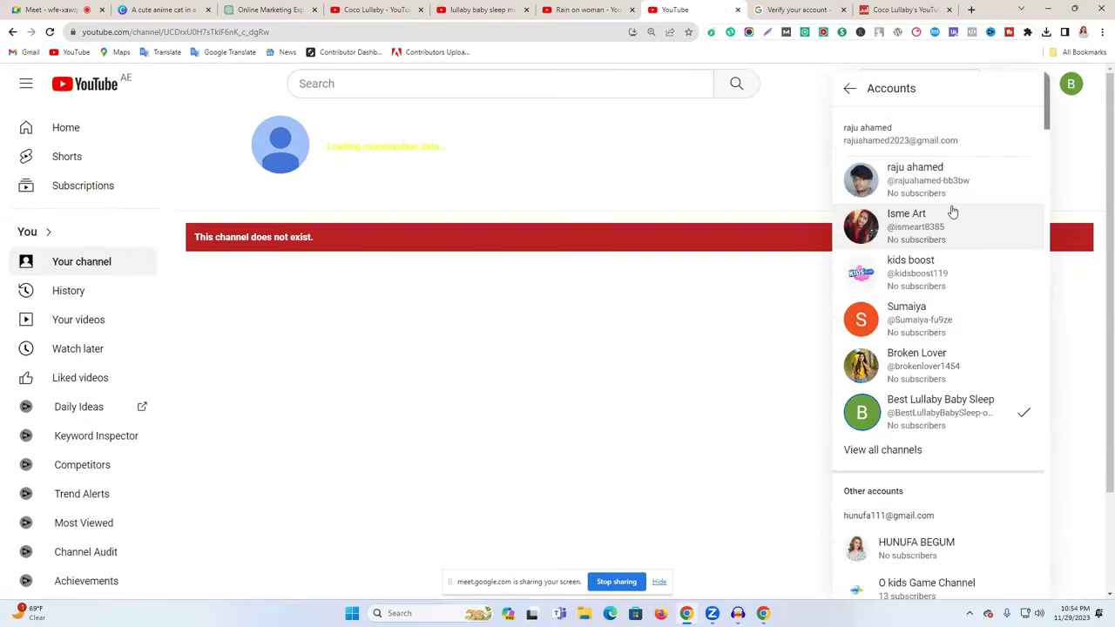
pyautogui.click(912, 415)
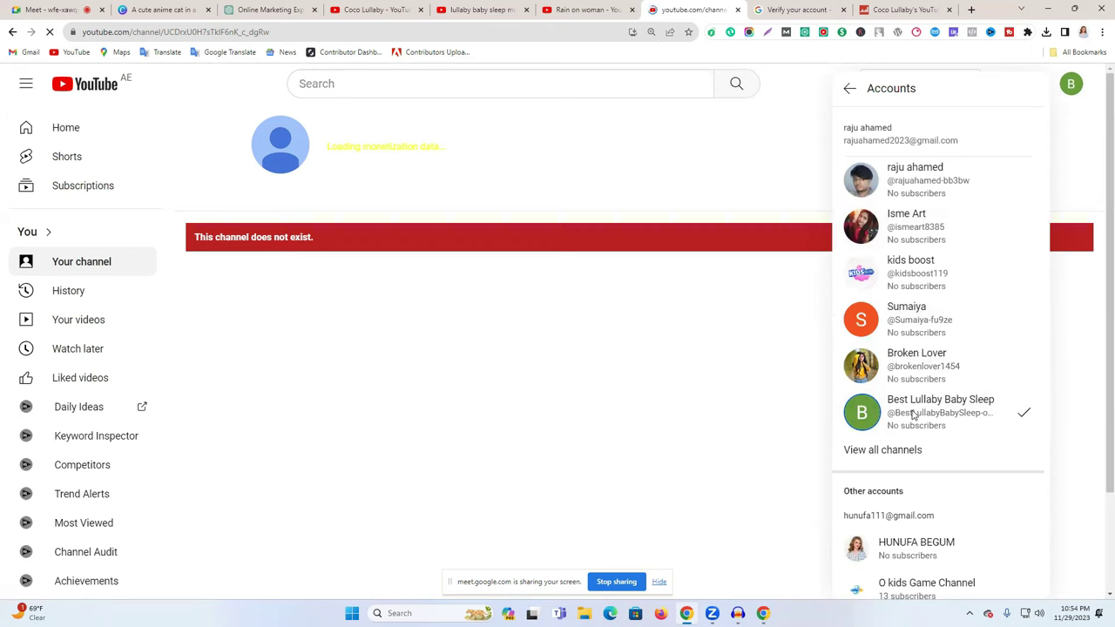
pyautogui.tripleClick(404, 153)
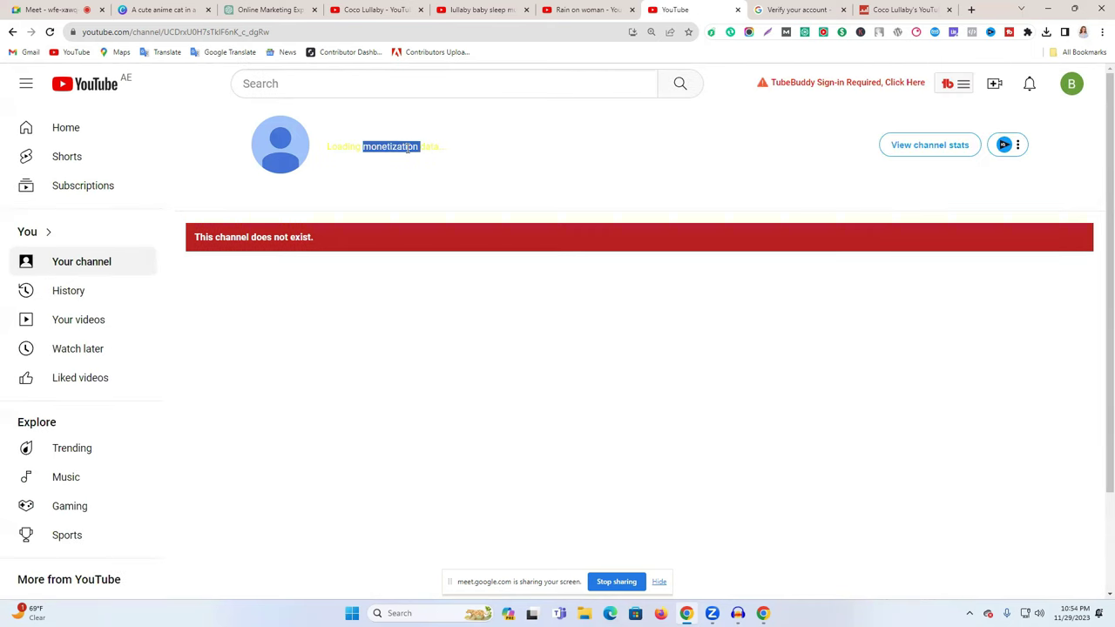
pyautogui.click(1071, 85)
pyautogui.click(929, 129)
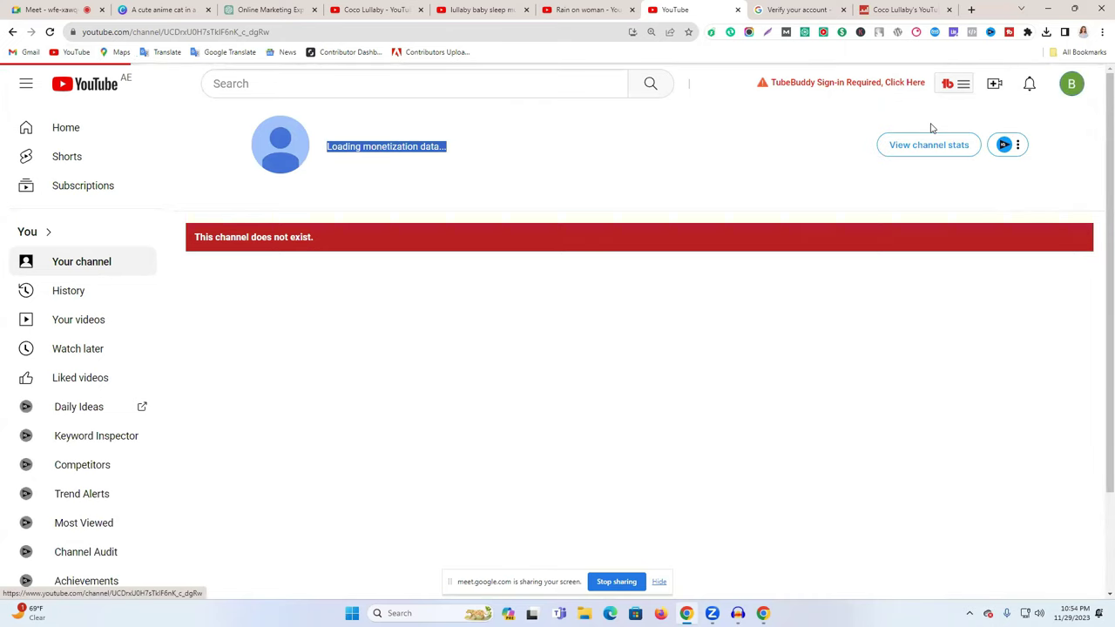
pyautogui.click(797, 176)
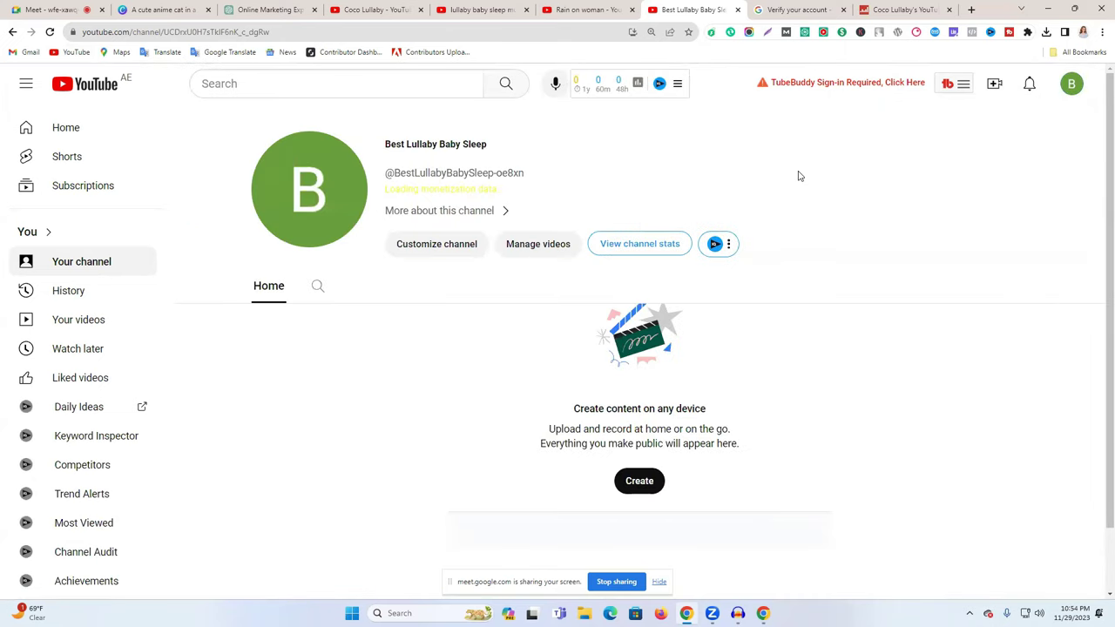
# Open Best Lullaby Baby Sleep's Branding settings in YouTube Studio, closing the help and Social Blade tabs.
pyautogui.click(442, 249)
pyautogui.click(827, 6)
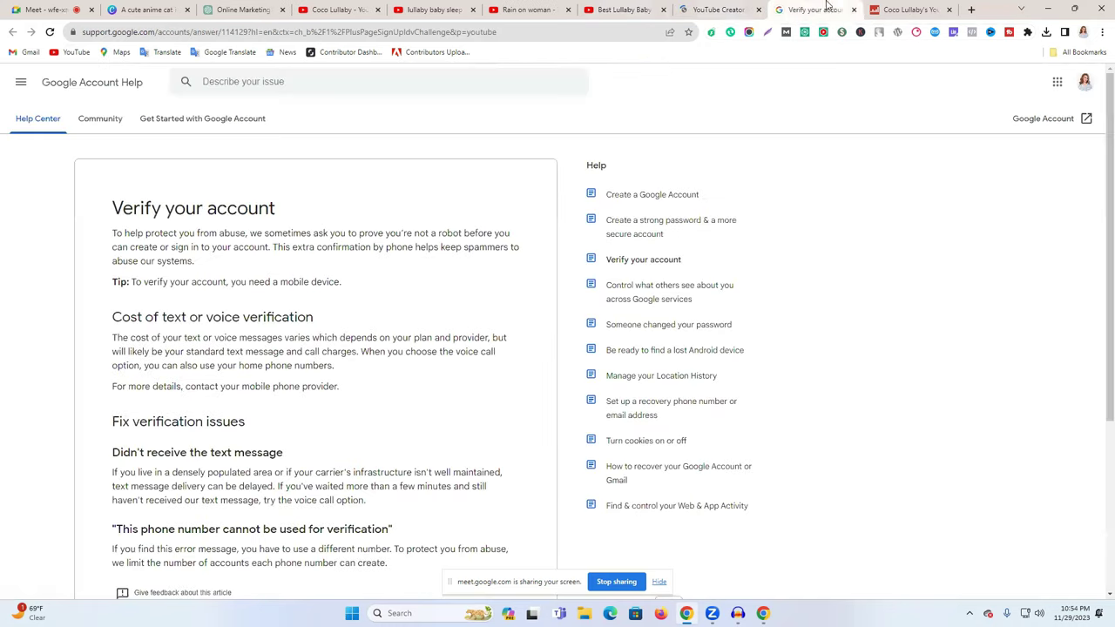
pyautogui.click(853, 9)
pyautogui.click(725, 10)
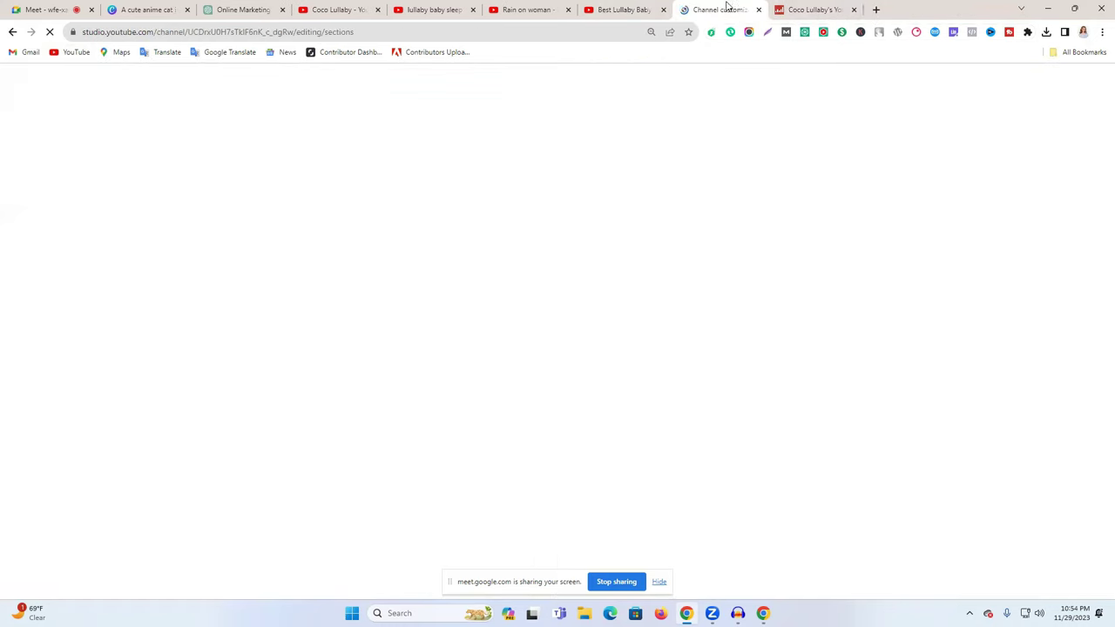
pyautogui.click(850, 10)
pyautogui.click(854, 10)
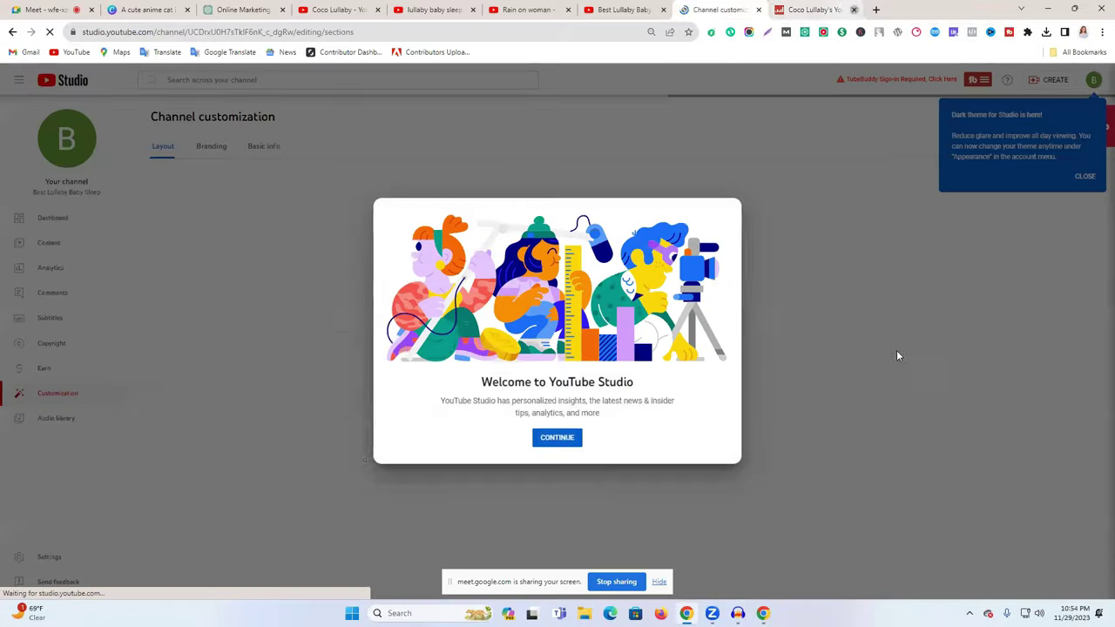
pyautogui.click(879, 473)
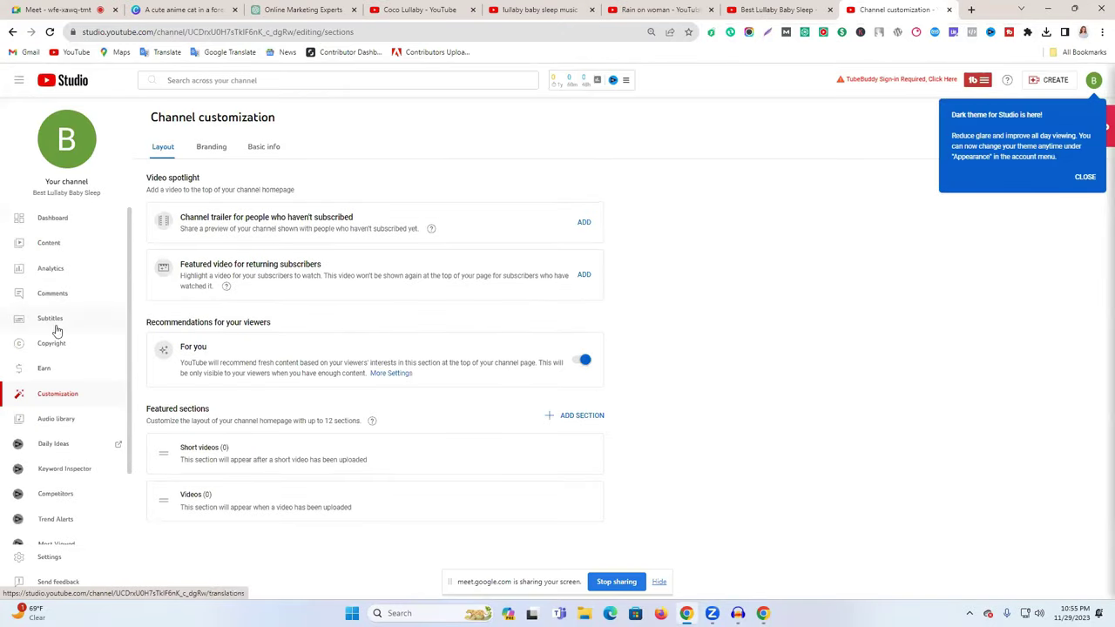
pyautogui.click(211, 150)
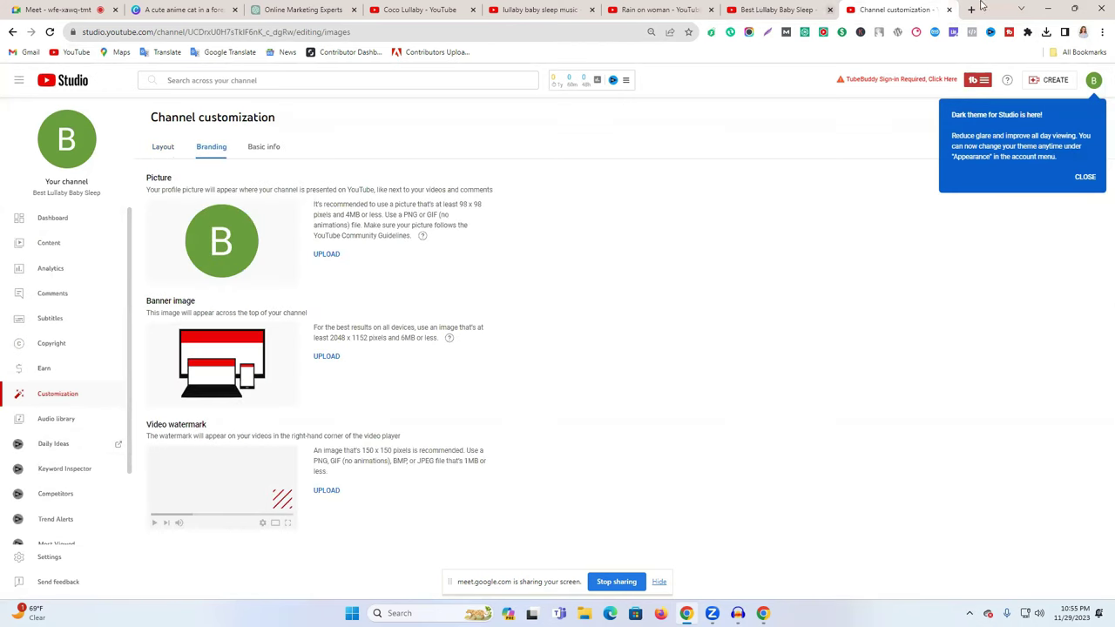
# Move across the channel tabs to the Rain on woman channel page.
pyautogui.click(776, 10)
pyautogui.click(660, 10)
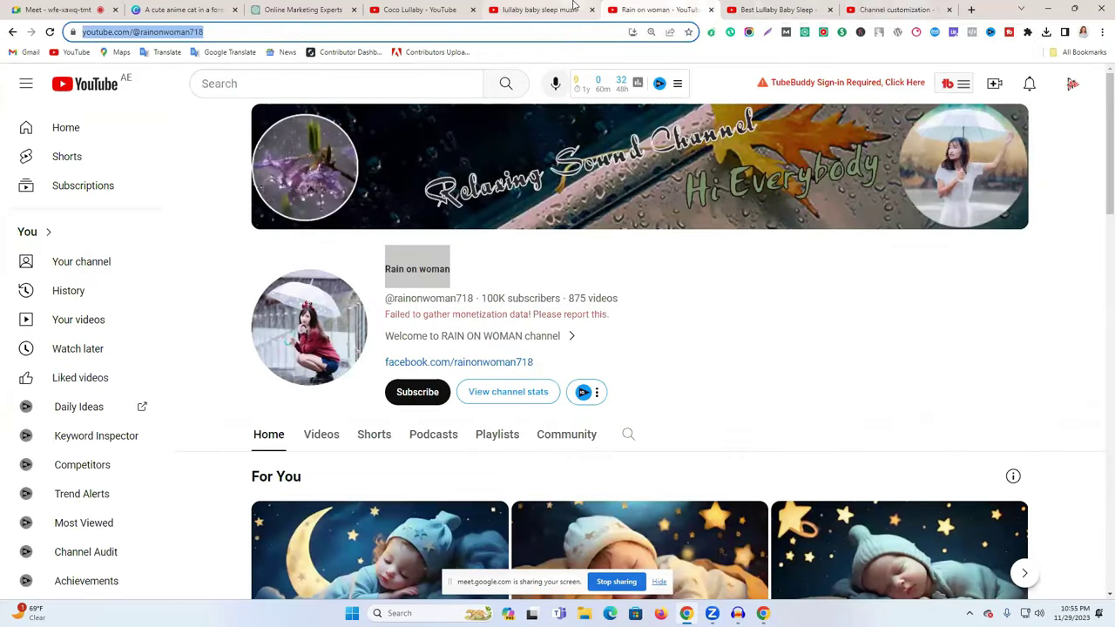
pyautogui.click(566, 8)
# Bring up page 3's grey sitting cat in the anime cat design and its Download options.
pyautogui.click(187, 9)
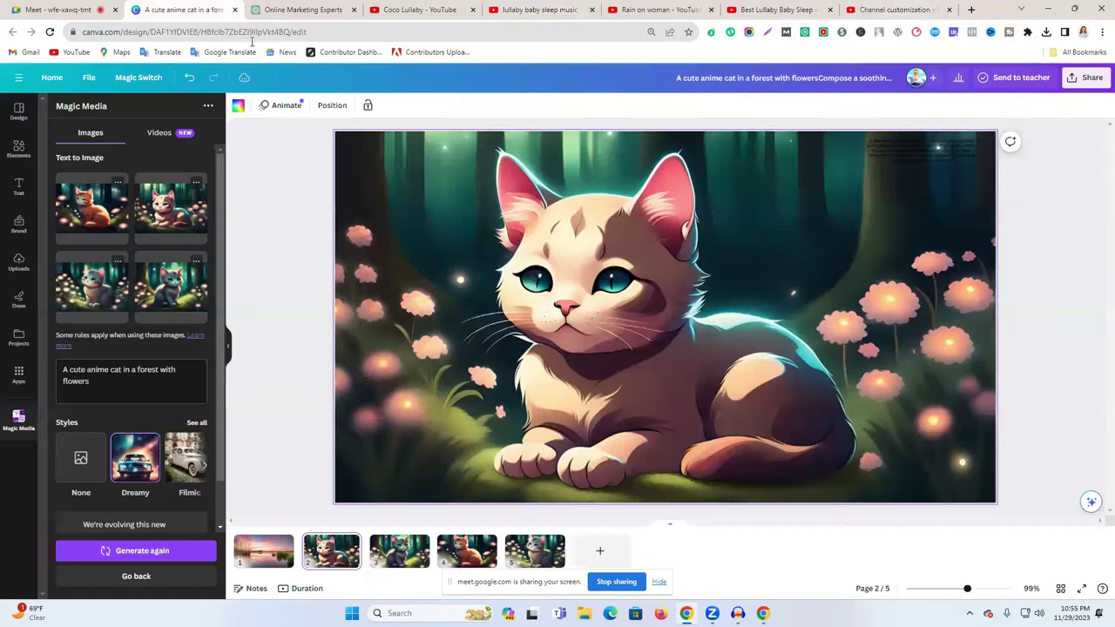
pyautogui.scroll(-2, 535, 361)
pyautogui.scroll(2, 535, 361)
pyautogui.scroll(-2, 535, 361)
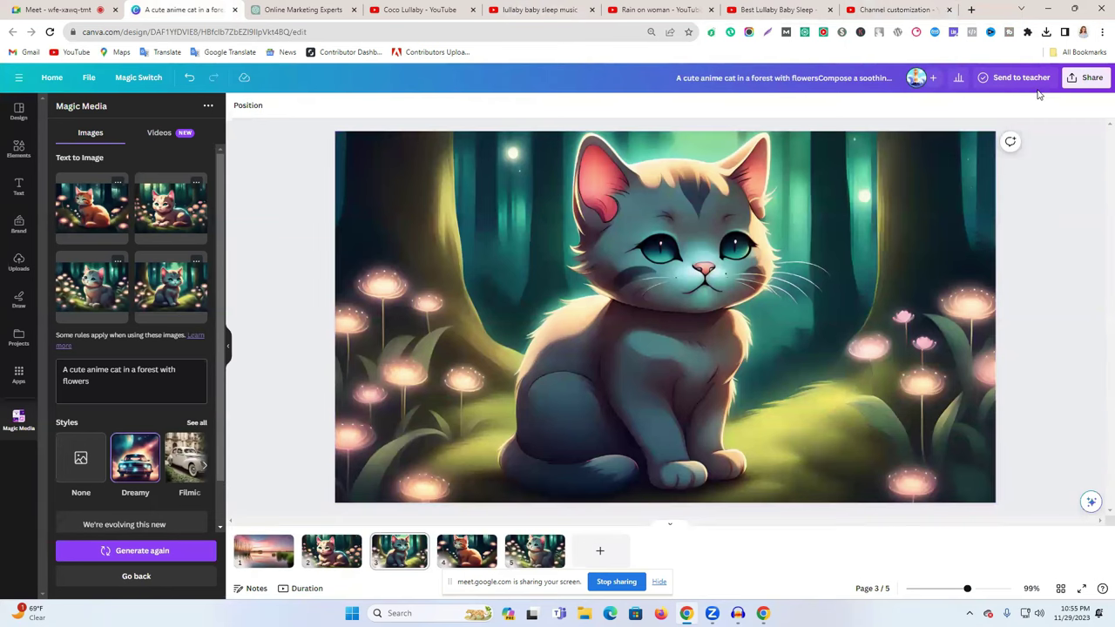
pyautogui.click(1085, 78)
pyautogui.click(950, 344)
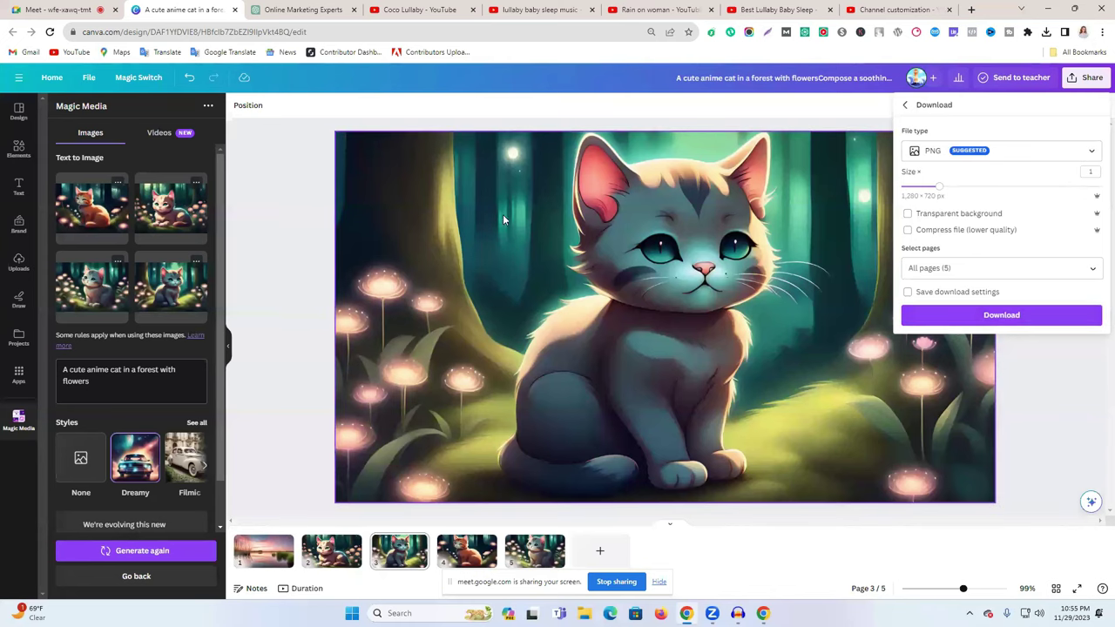
# Open Canva's home page in a new browser tab.
pyautogui.rightClick(48, 77)
pyautogui.click(72, 86)
pyautogui.click(261, 10)
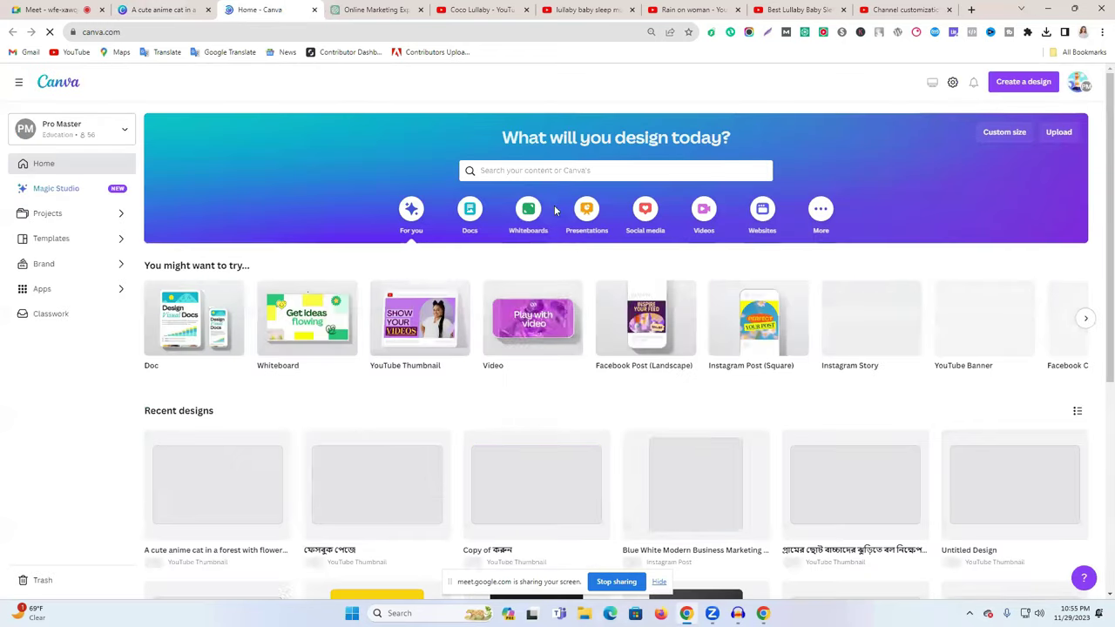
# Search Canva templates for 'logo' and create a blank Logo design.
pyautogui.scroll(-1, 588, 427)
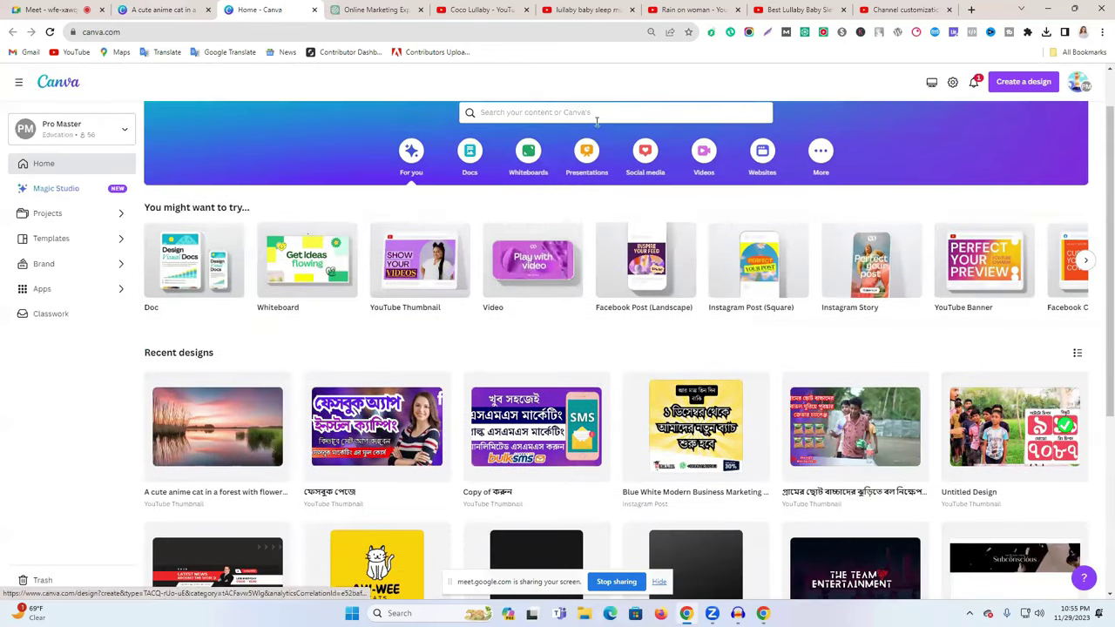
pyautogui.click(594, 113)
pyautogui.write('logo')
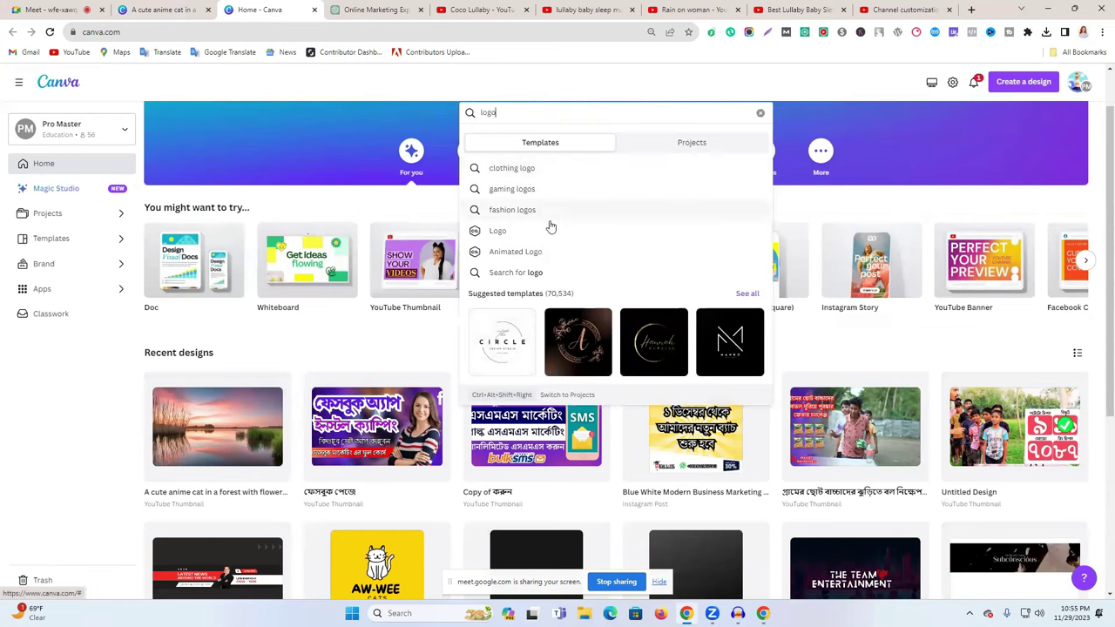
pyautogui.click(549, 226)
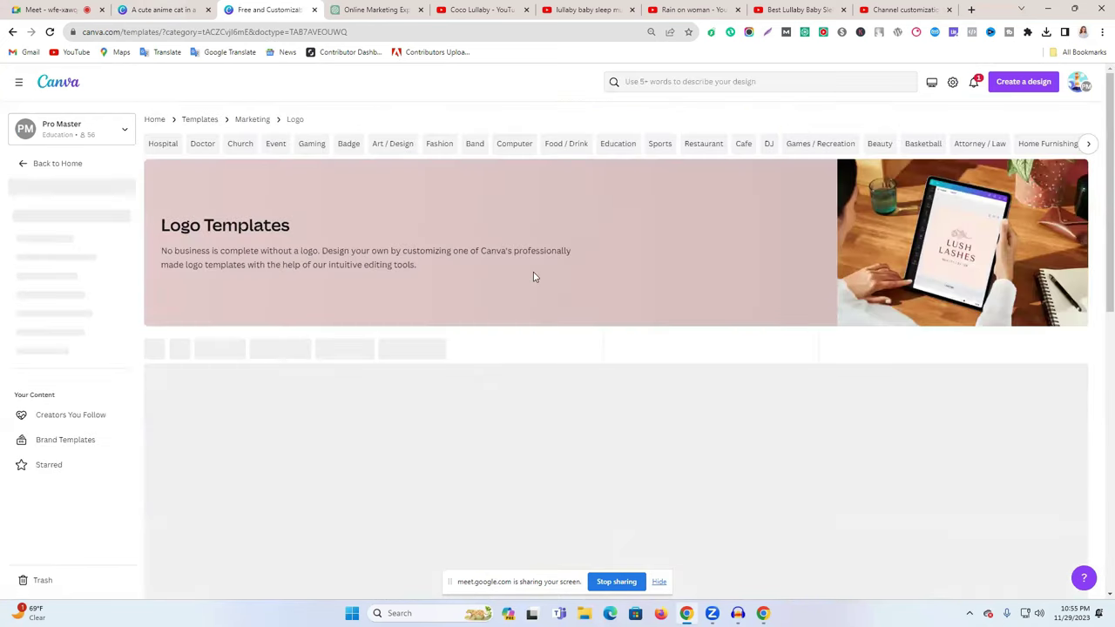
pyautogui.scroll(-2, 436, 331)
pyautogui.click(296, 376)
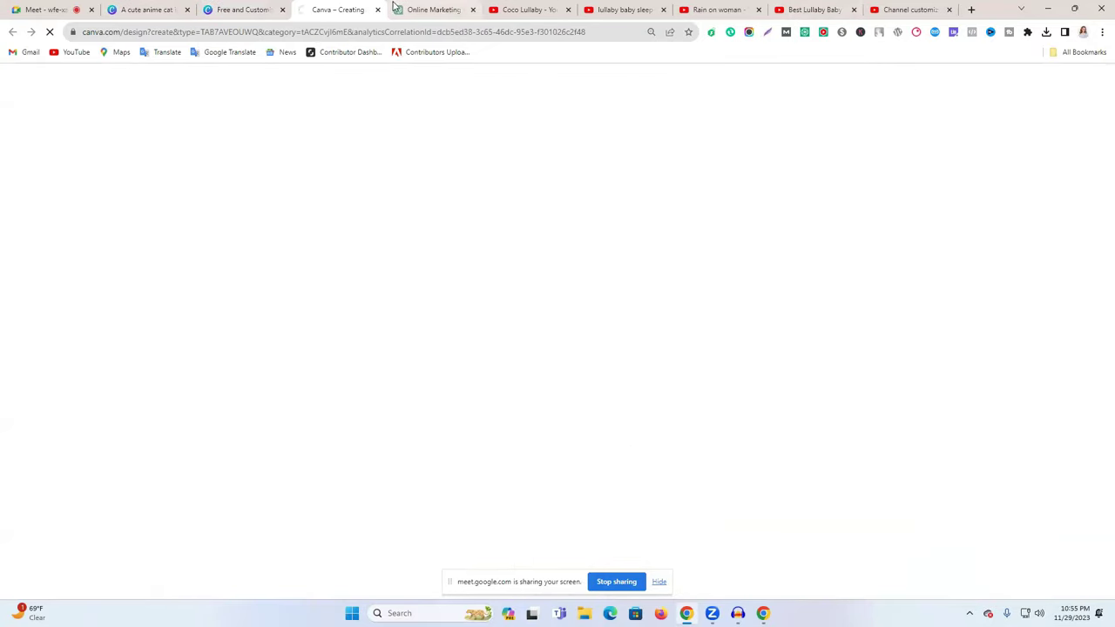
pyautogui.click(261, 7)
pyautogui.click(305, 7)
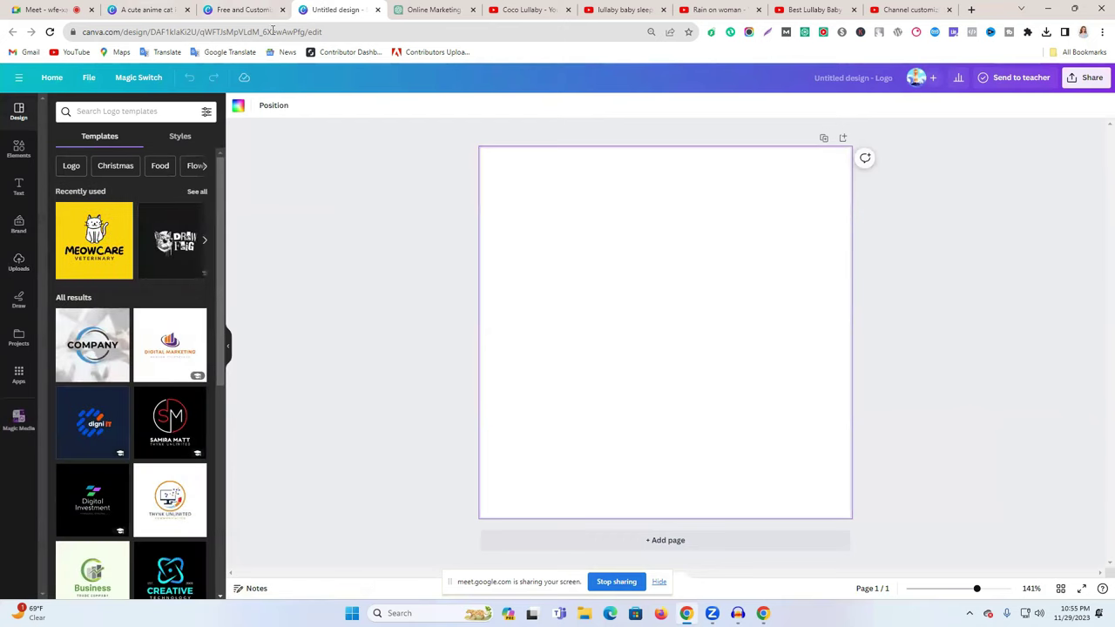
# Copy the grey sitting cat onto the blank logo and stretch it to fill the page.
pyautogui.click(233, 9)
pyautogui.click(139, 9)
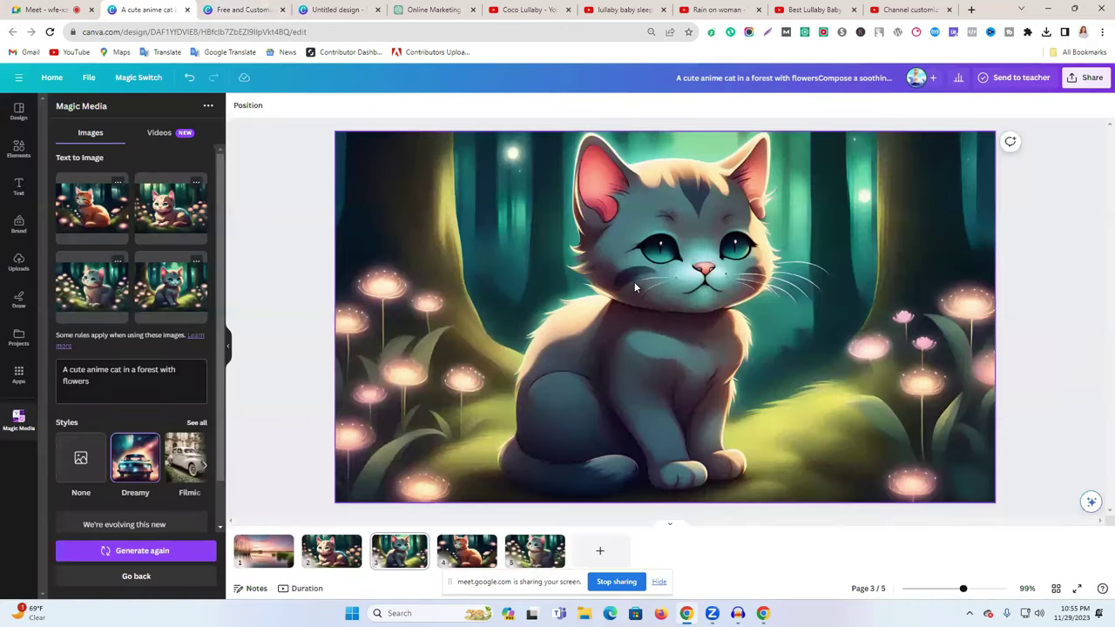
pyautogui.click(635, 282)
pyautogui.hotkey('ctrl', '4')
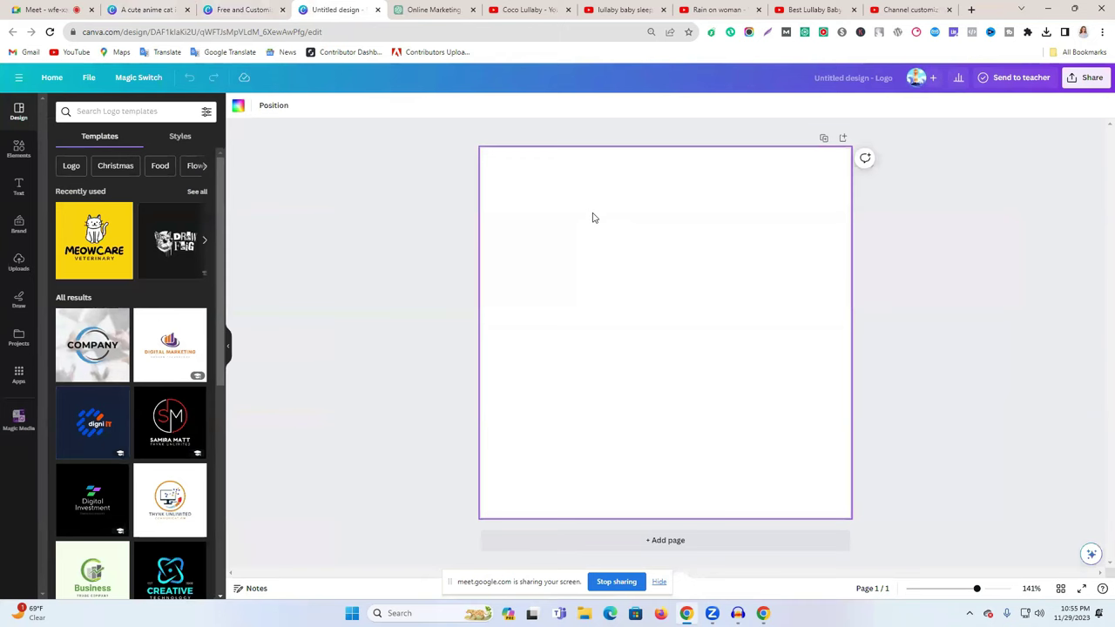
pyautogui.hotkey('ctrl', 'v')
pyautogui.moveTo(698, 279); pyautogui.dragTo(698, 368)
pyautogui.moveTo(665, 246); pyautogui.dragTo(667, 148)
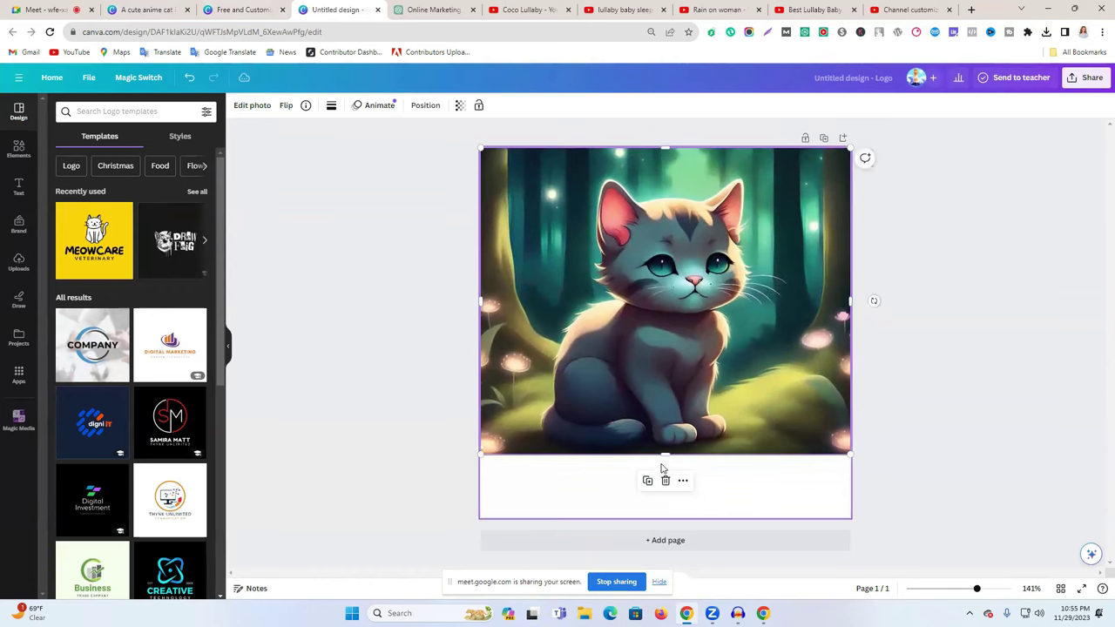
pyautogui.moveTo(667, 454); pyautogui.dragTo(672, 521)
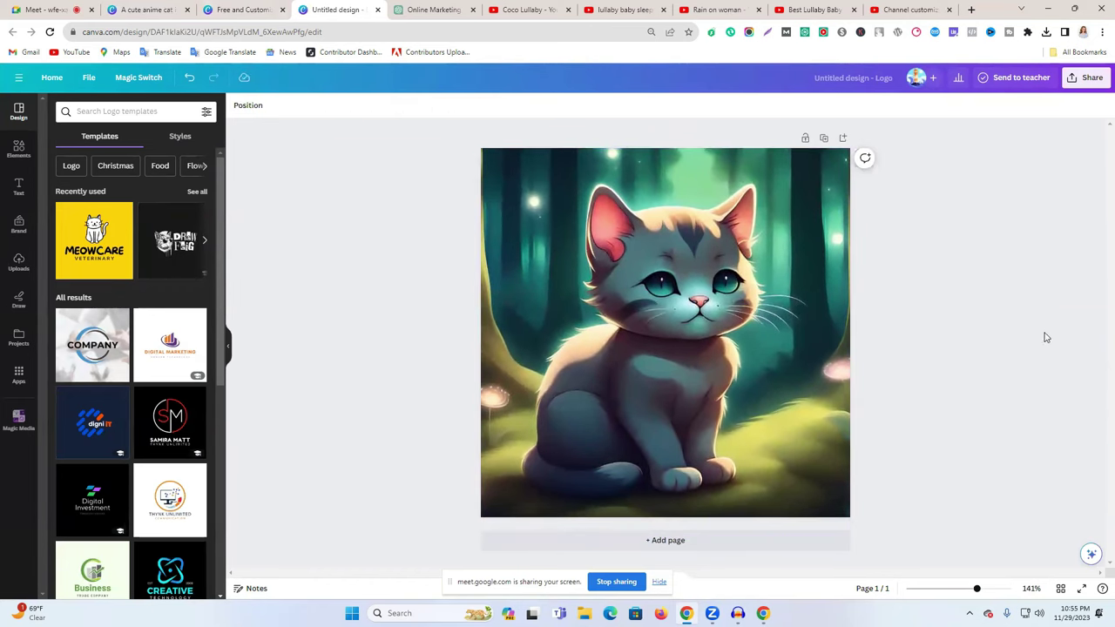
# Download the cat logo as a 500 × 500 PNG.
pyautogui.click(1087, 78)
pyautogui.click(969, 341)
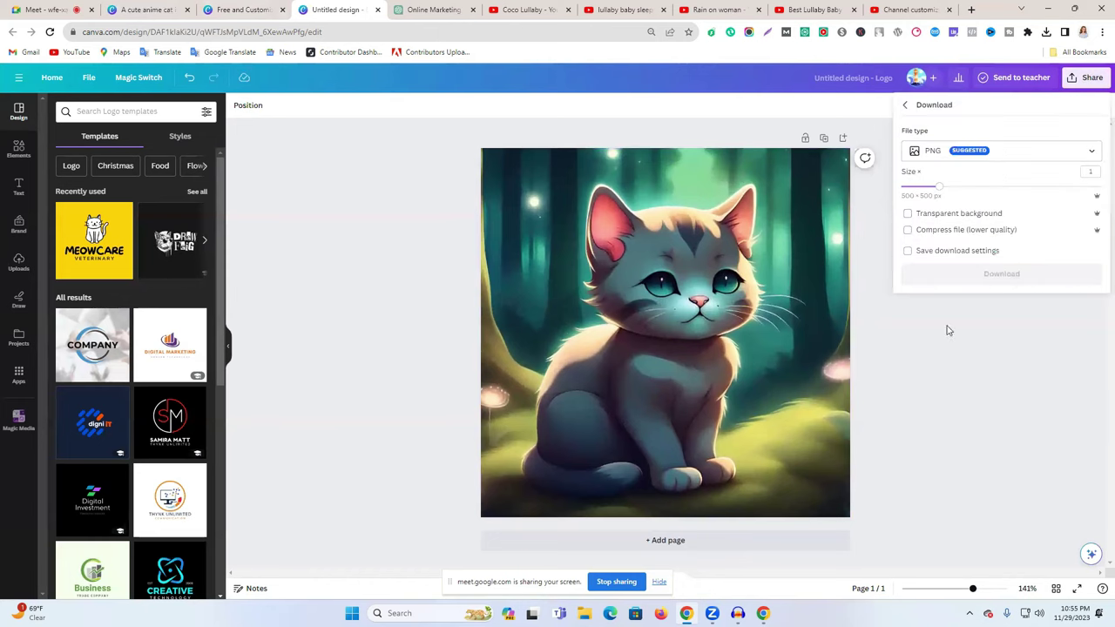
pyautogui.click(986, 281)
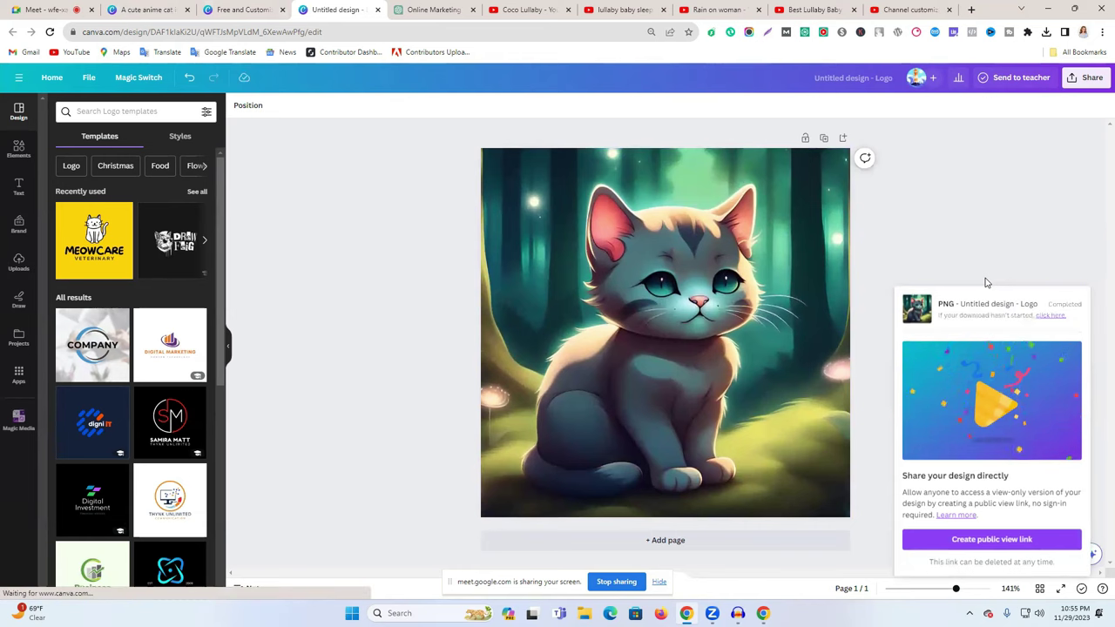
pyautogui.click(895, 7)
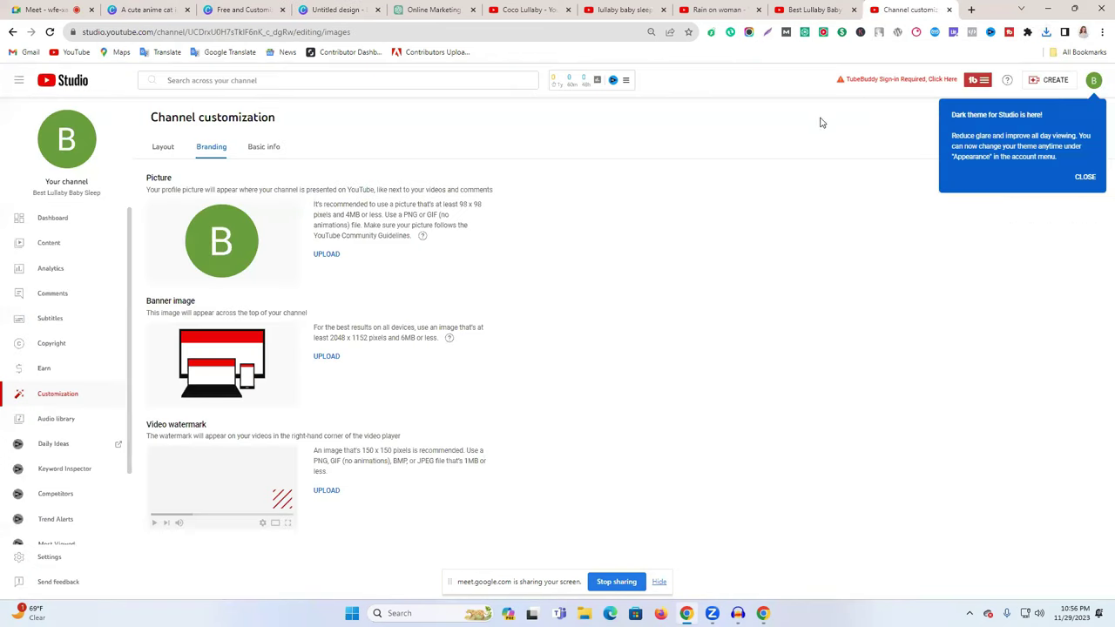
# Browse Downloads for a profile picture, cancel without uploading, and open File Explorer.
pyautogui.click(329, 256)
pyautogui.click(49, 75)
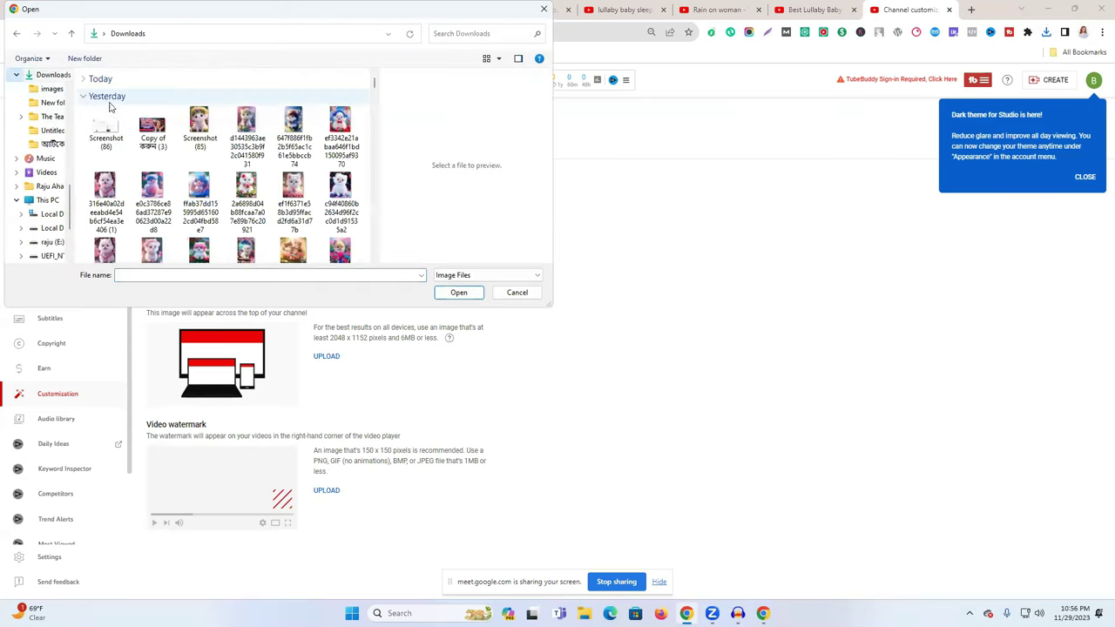
pyautogui.click(545, 9)
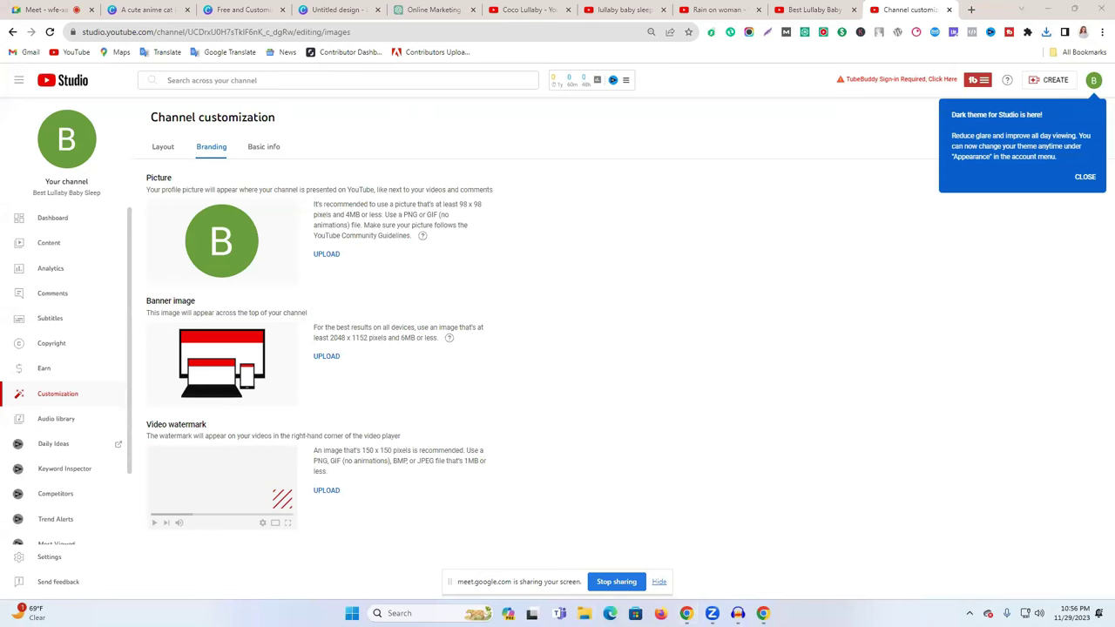
pyautogui.press('super+e')
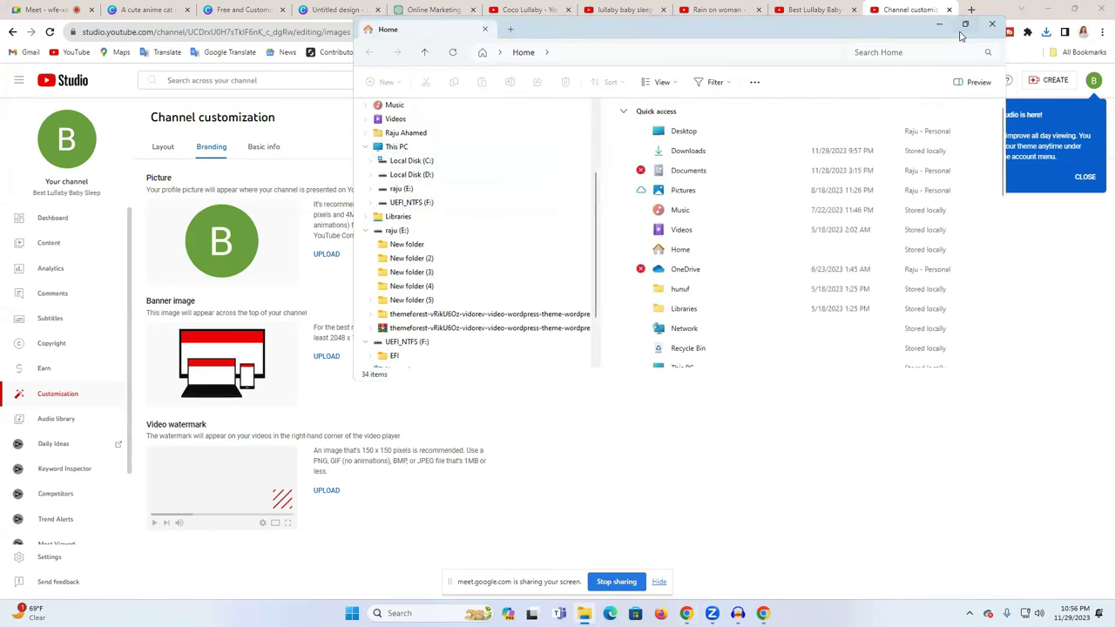
# Open Untitled design (7).png from Downloads in the browser to view the forest cat.
pyautogui.click(964, 28)
pyautogui.doubleClick(379, 140)
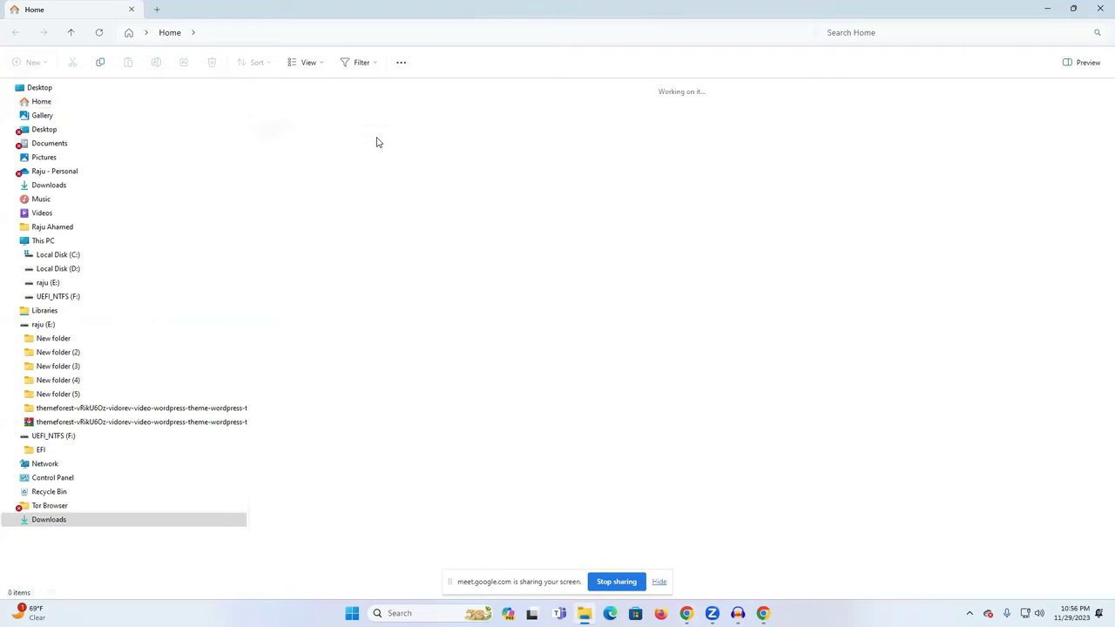
pyautogui.moveTo(287, 131); pyautogui.dragTo(322, 278)
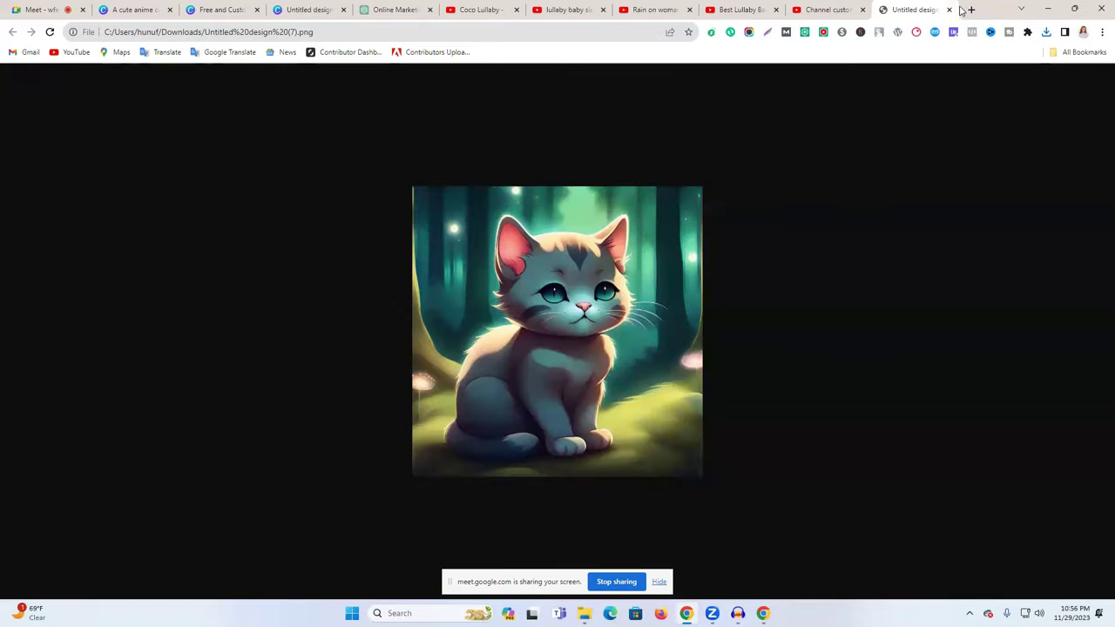
# Upload Untitled design (7) from Downloads as the channel's profile picture.
pyautogui.click(950, 10)
pyautogui.click(329, 256)
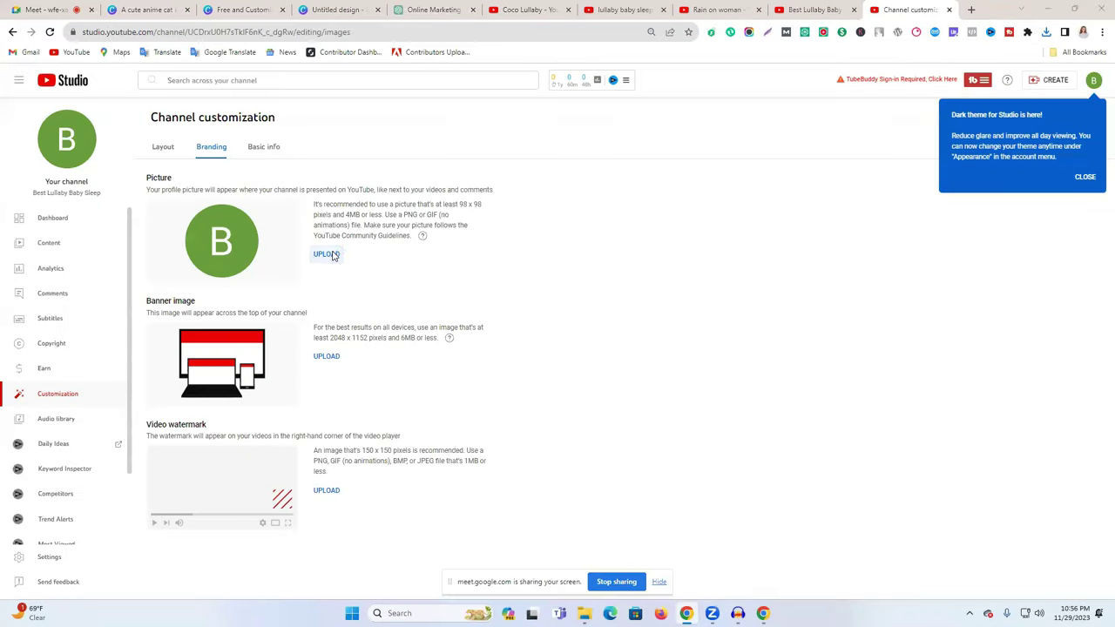
pyautogui.scroll(1, 44, 218)
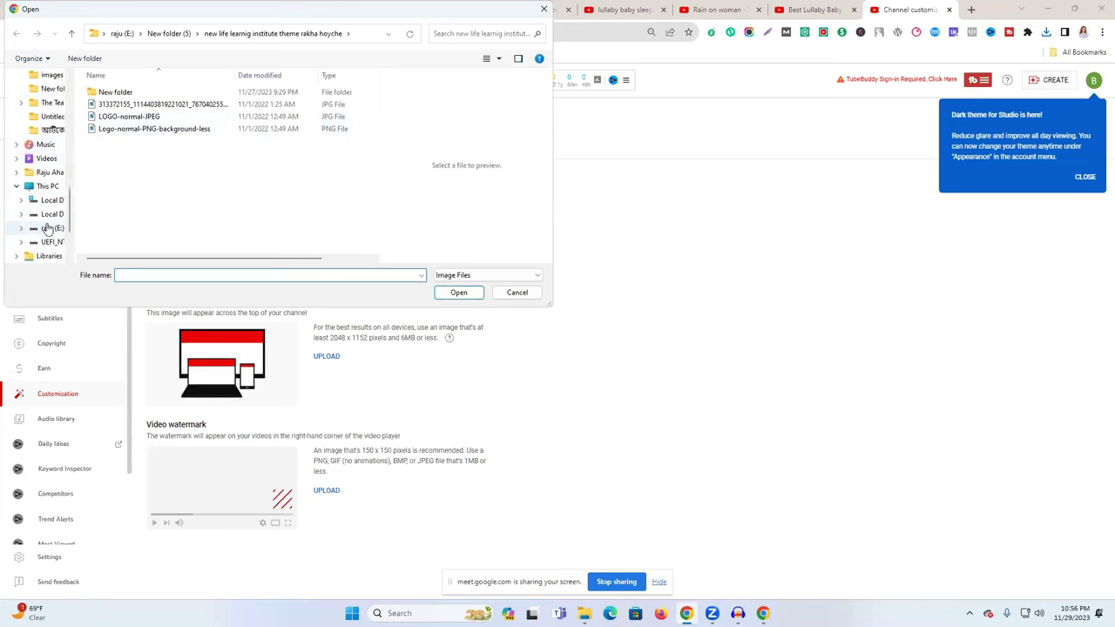
pyautogui.scroll(2, 48, 227)
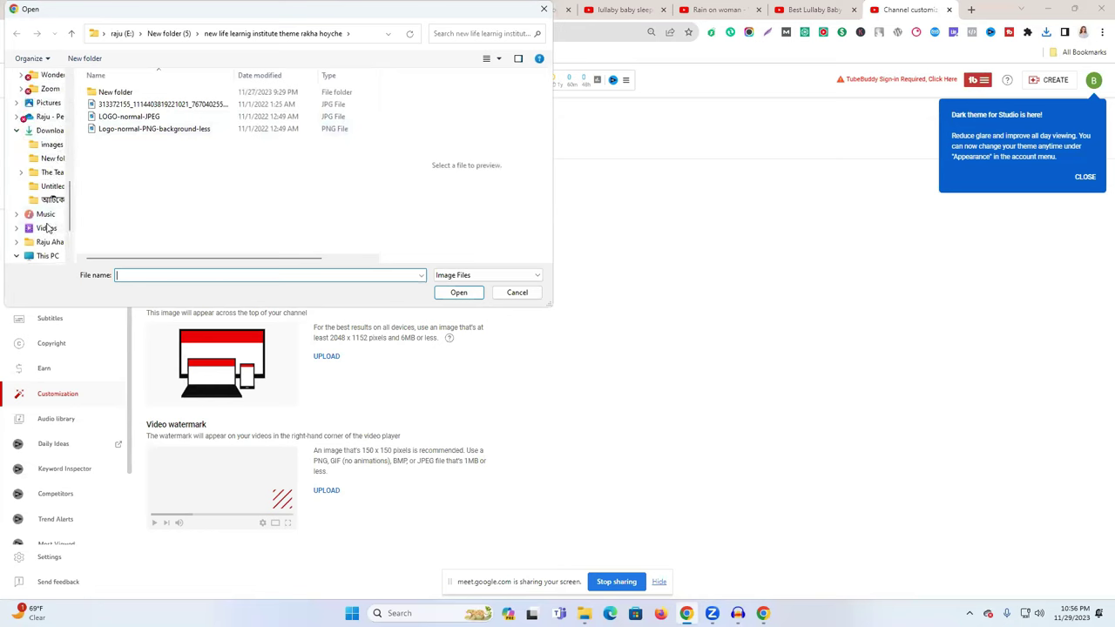
pyautogui.click(61, 132)
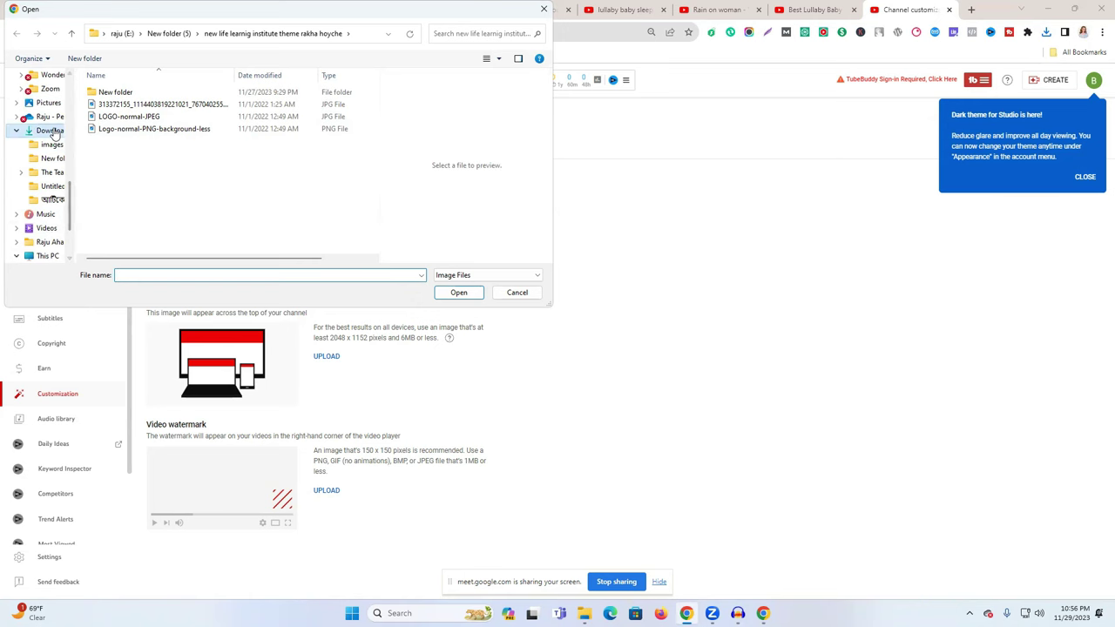
pyautogui.scroll(-2, 174, 151)
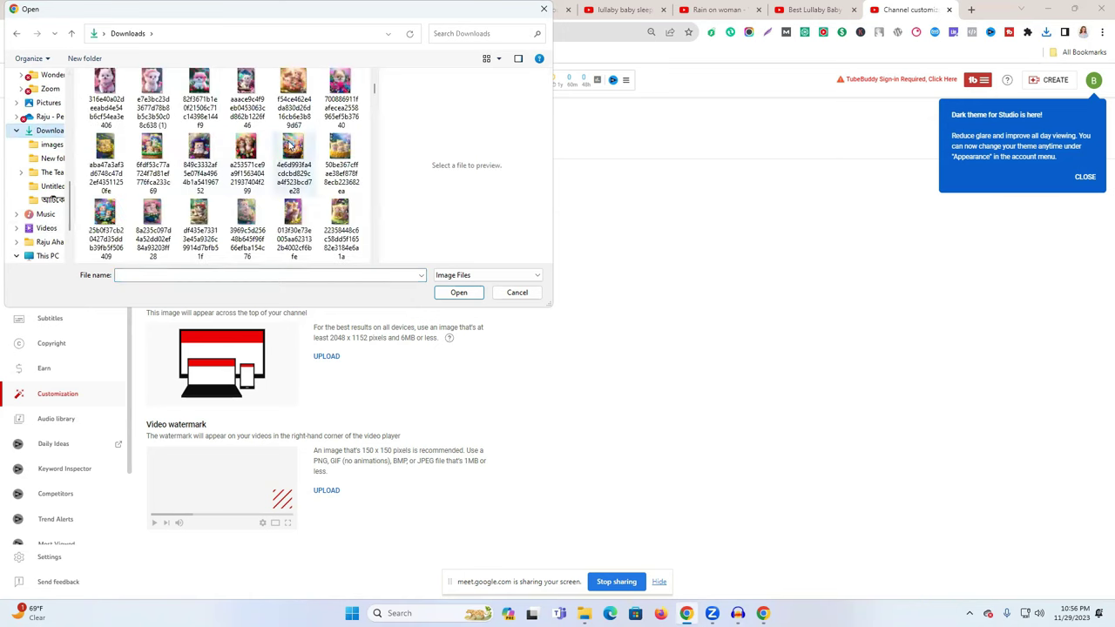
pyautogui.scroll(2, 113, 131)
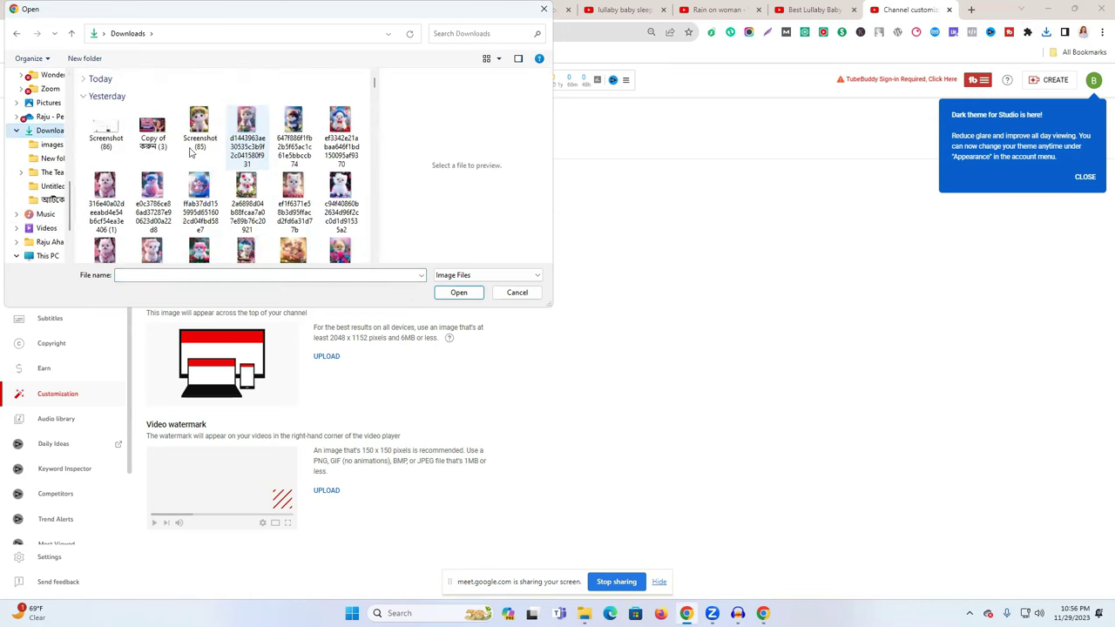
pyautogui.click(96, 78)
pyautogui.click(107, 109)
pyautogui.click(461, 299)
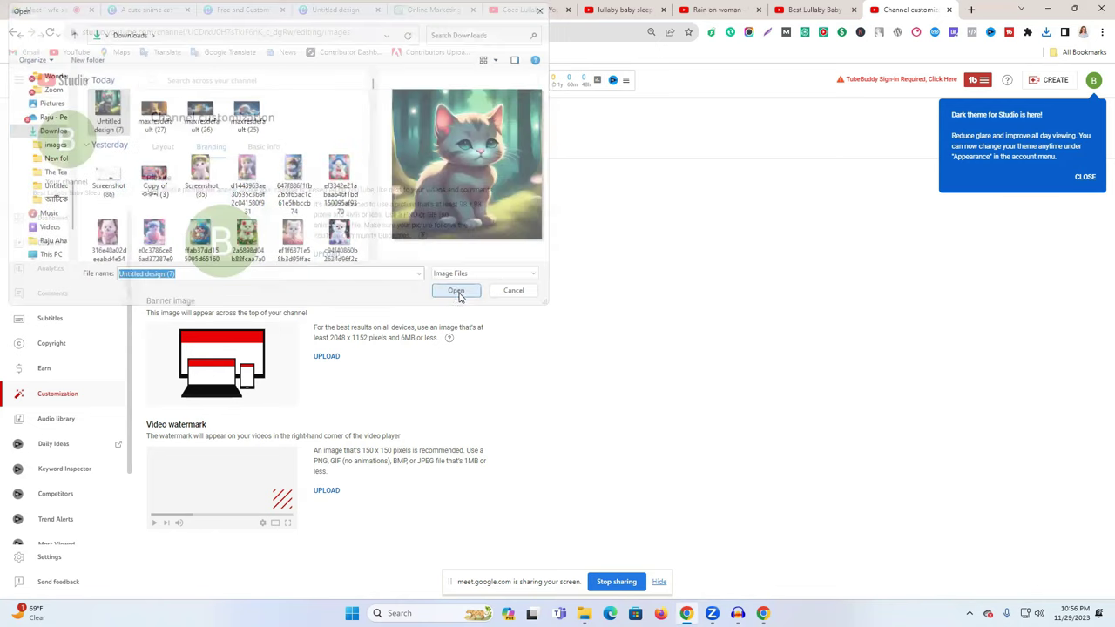
pyautogui.click(781, 511)
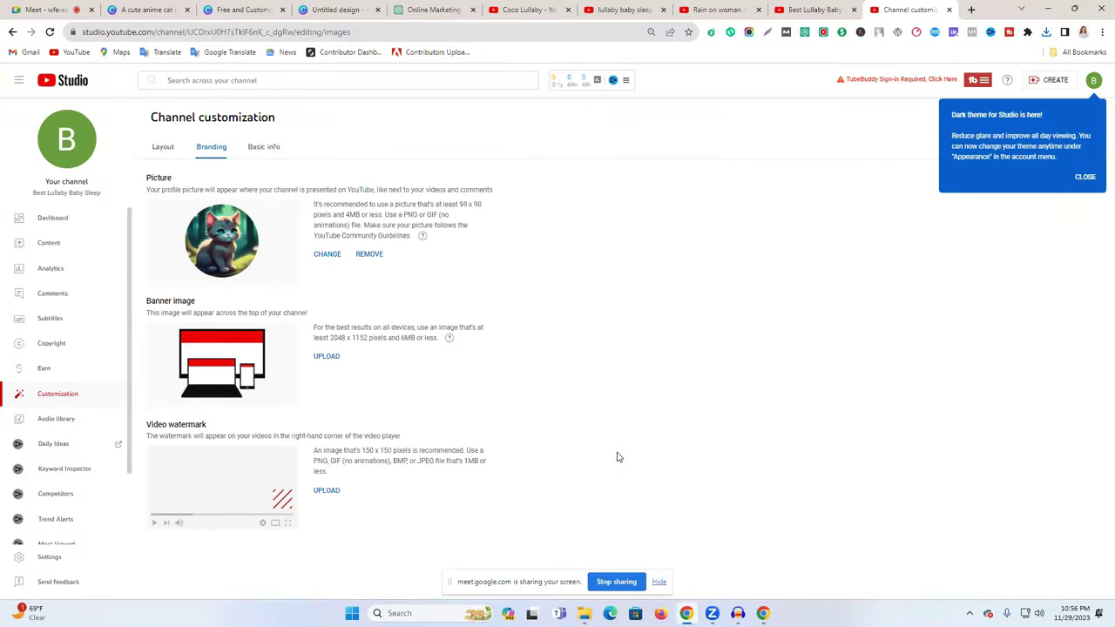
pyautogui.click(323, 359)
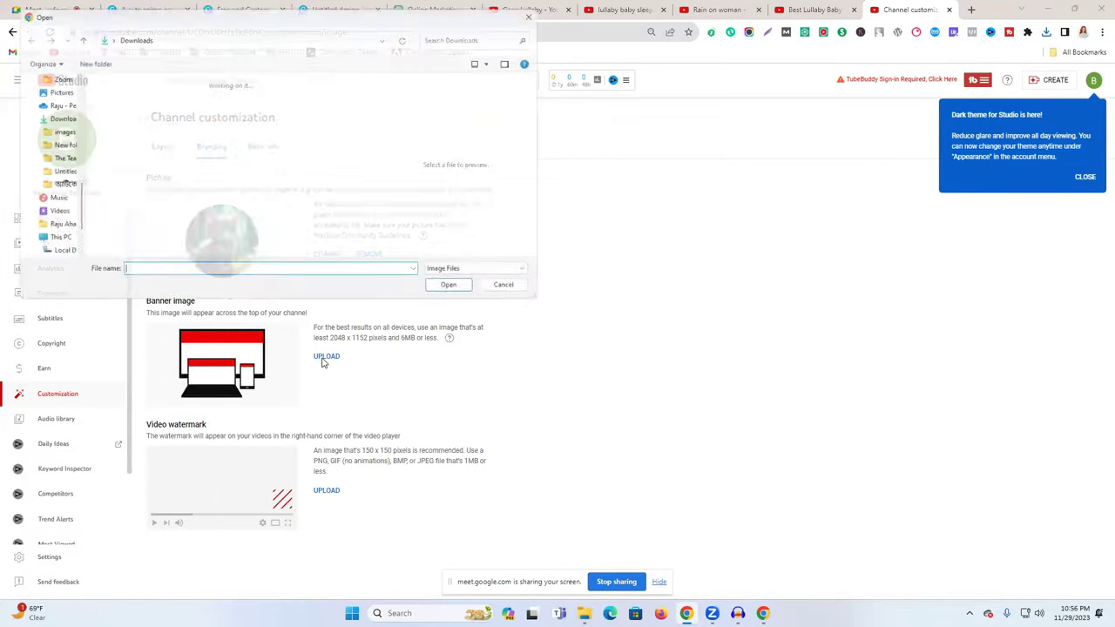
pyautogui.click(190, 140)
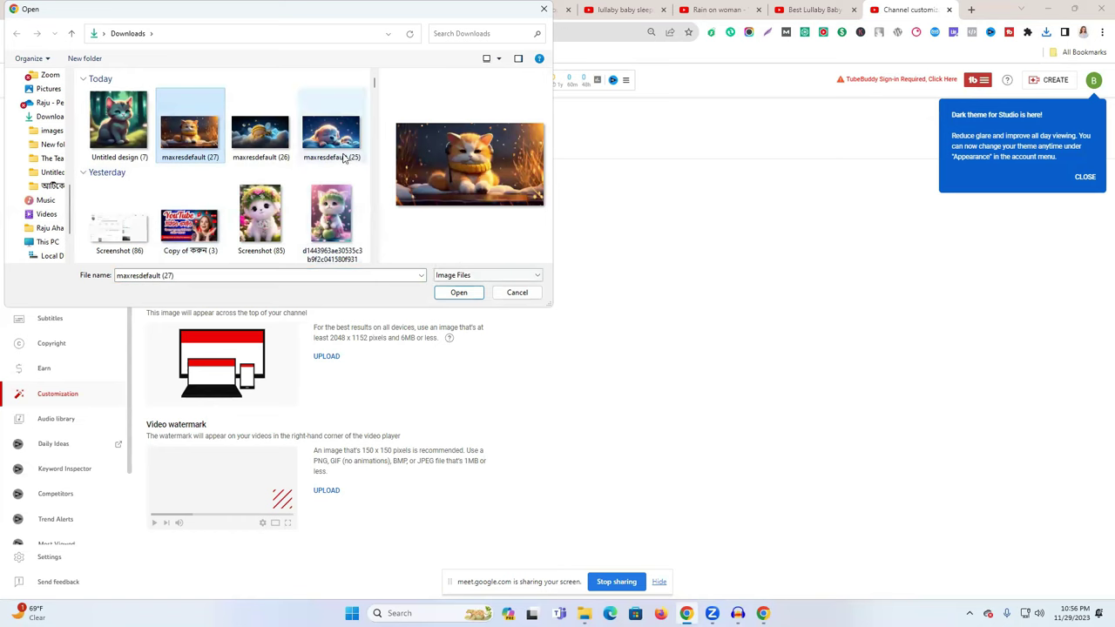
pyautogui.press('Right')
pyautogui.press('Right')
pyautogui.press('Left')
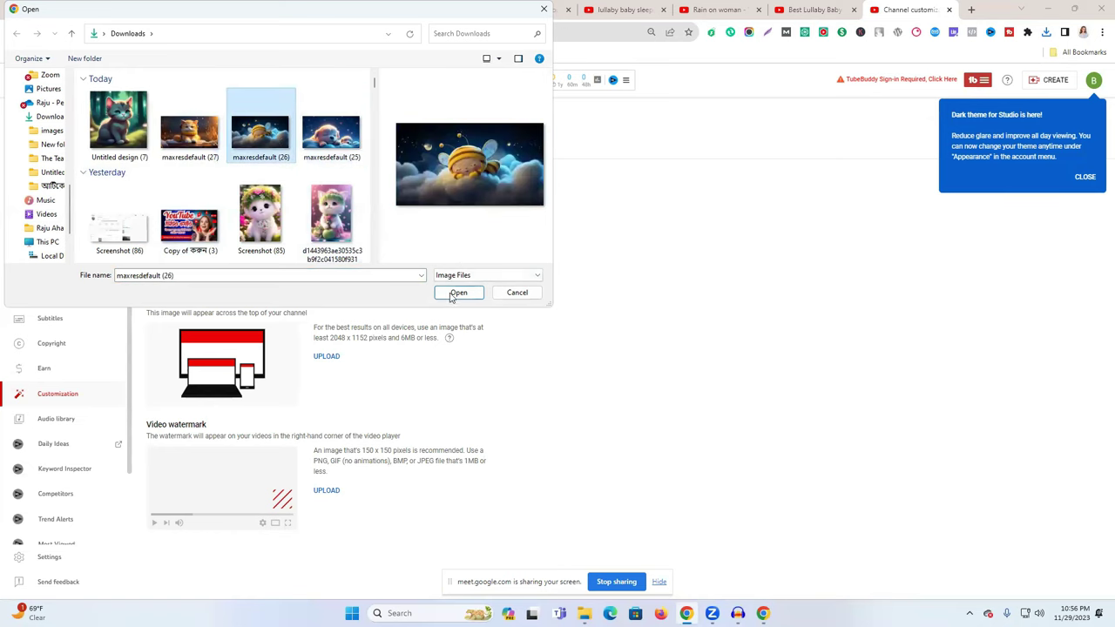
pyautogui.press('Right')
pyautogui.click(183, 131)
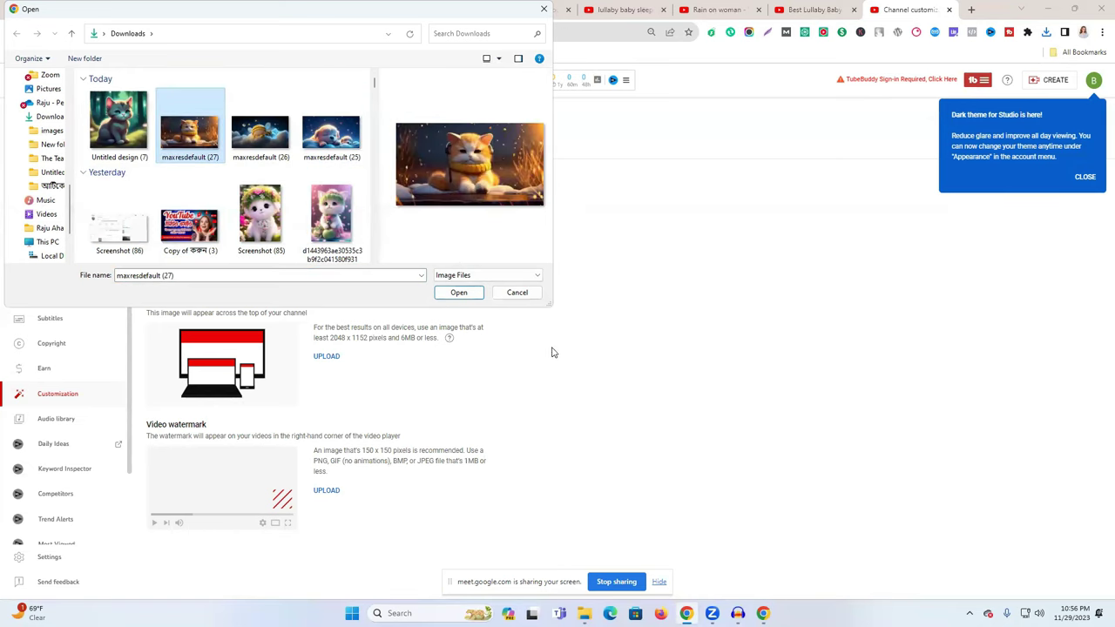
pyautogui.click(459, 293)
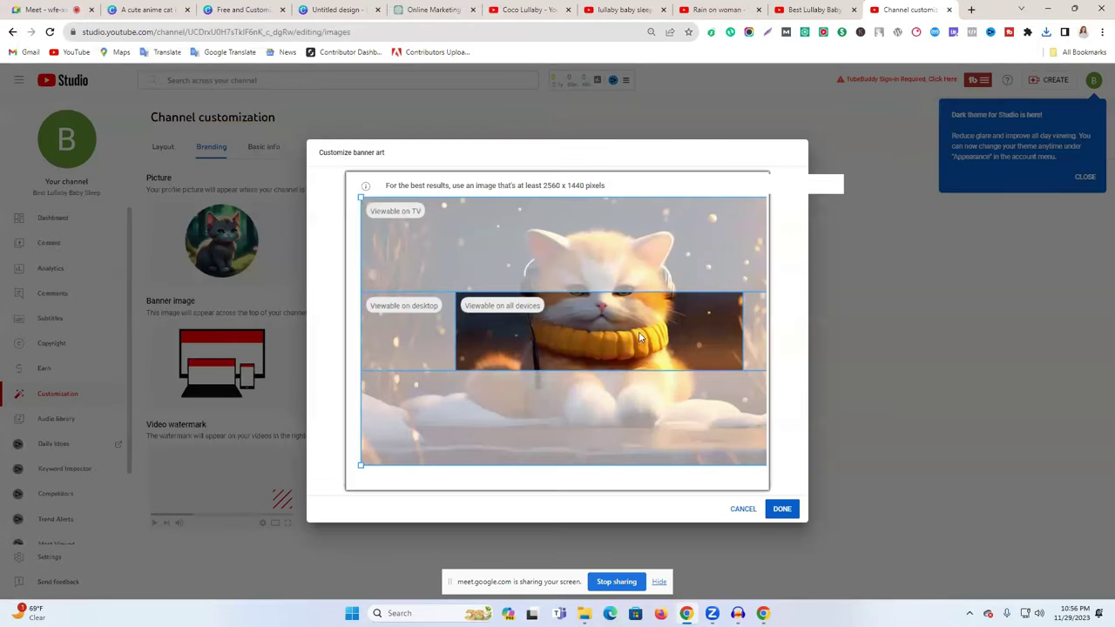
pyautogui.click(783, 509)
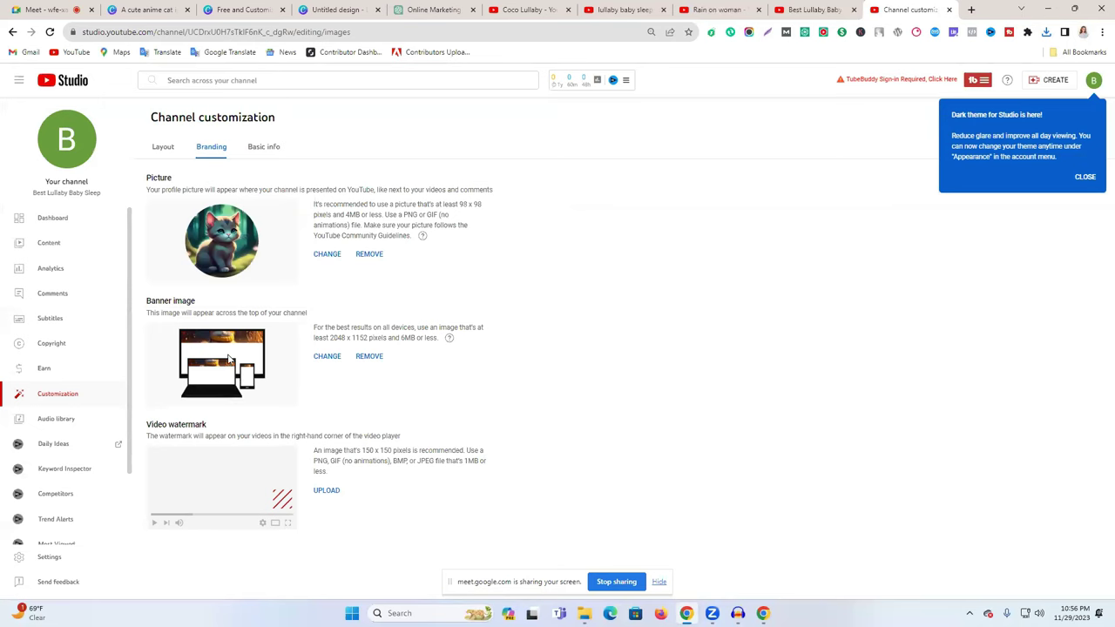
pyautogui.click(370, 365)
# Set the sleeping puppy image maxresdefault (25) as the banner and publish the branding.
pyautogui.click(317, 359)
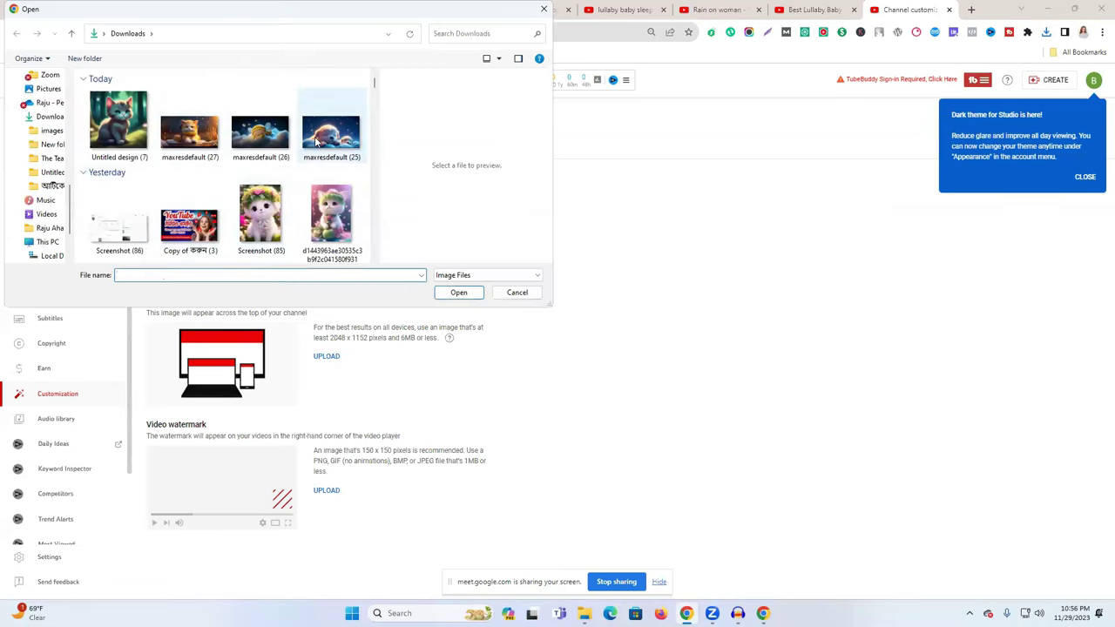
pyautogui.click(324, 138)
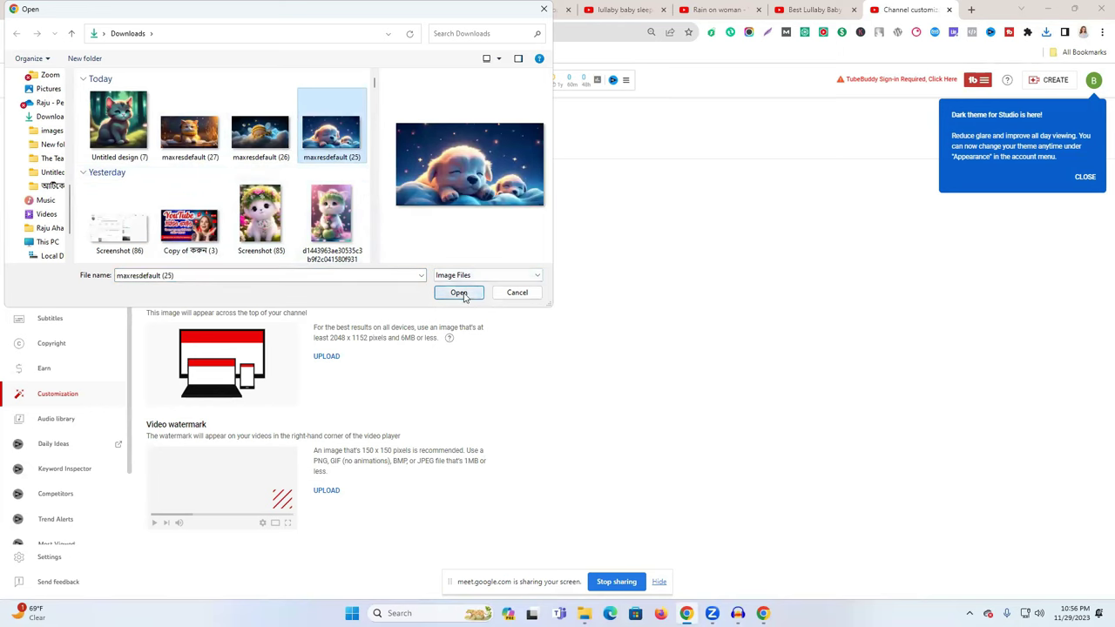
pyautogui.click(459, 293)
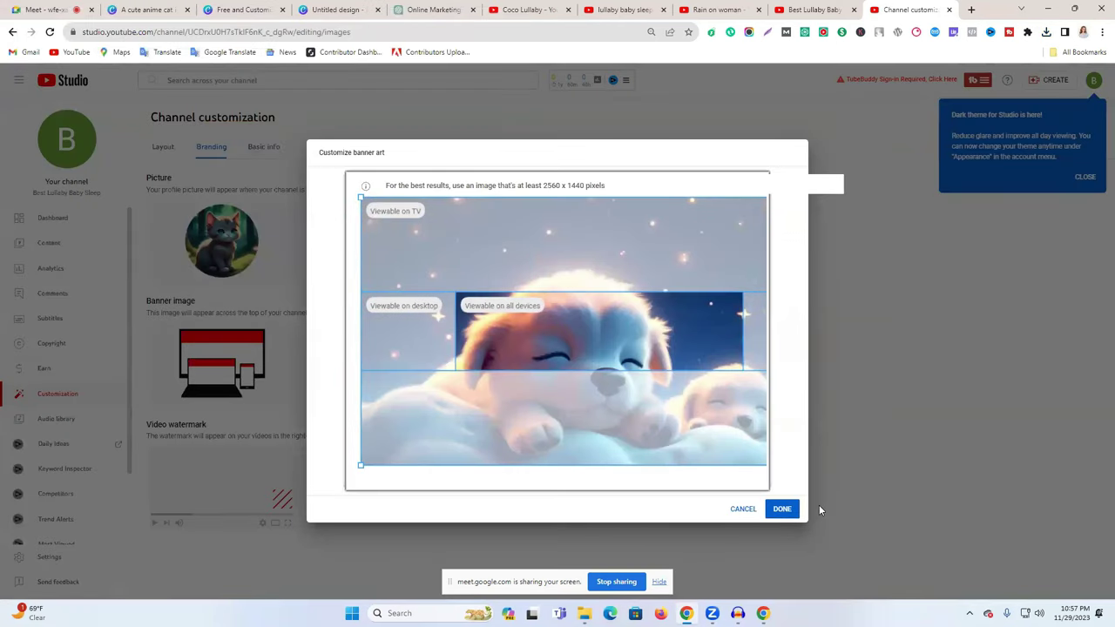
pyautogui.click(783, 510)
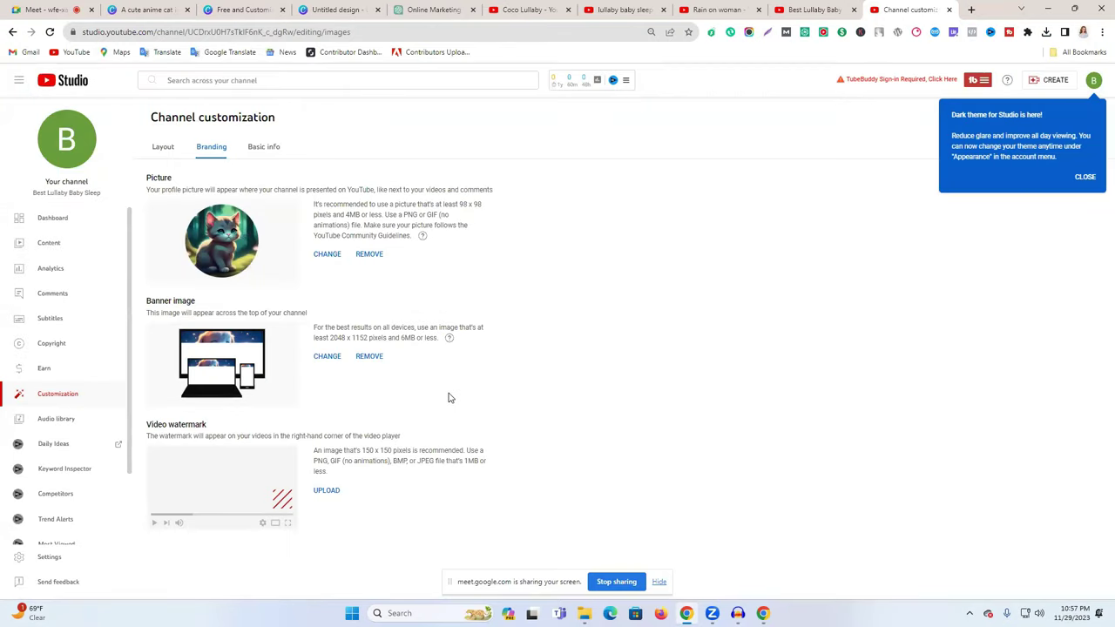
pyautogui.click(1094, 182)
pyautogui.click(1092, 145)
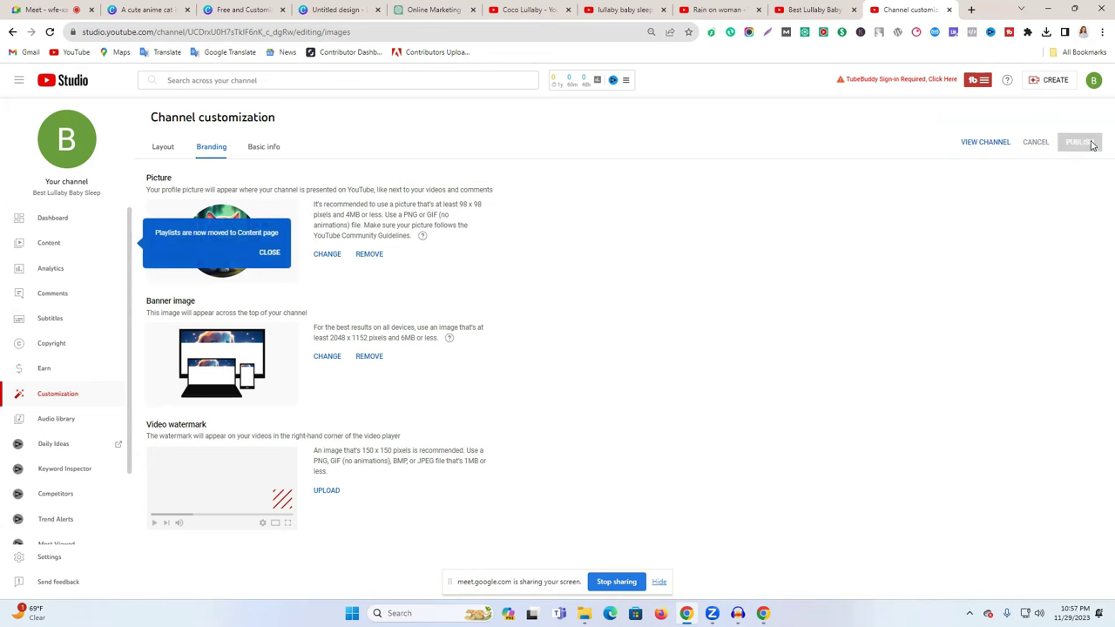
# Expand the Coco Lullaby channel's About description and select its full text.
pyautogui.click(556, 9)
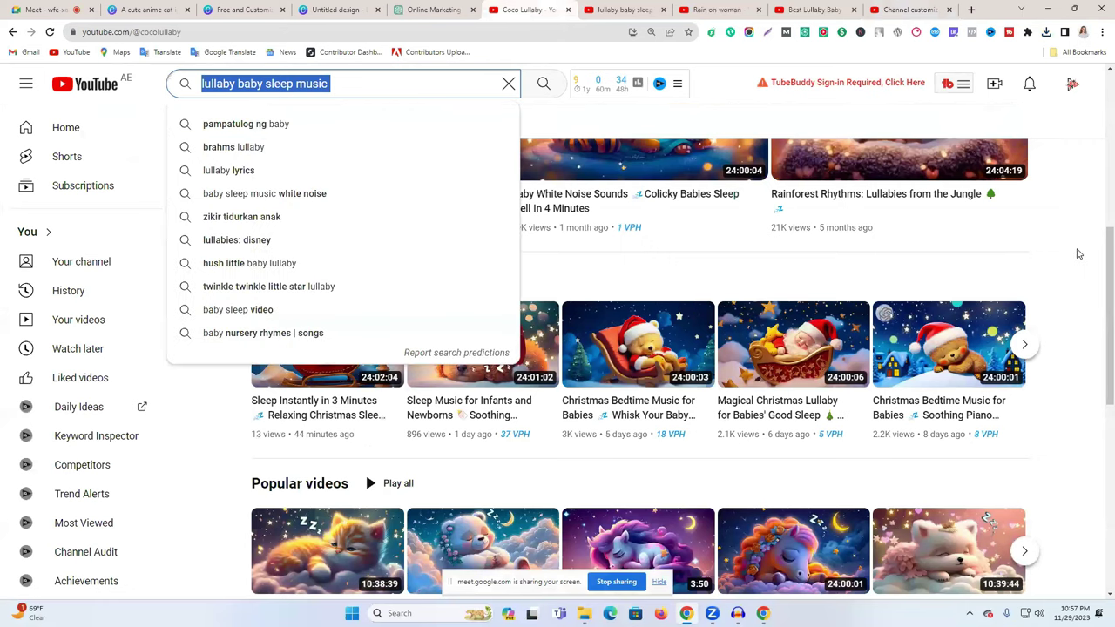
pyautogui.scroll(2, 773, 283)
pyautogui.scroll(3, 445, 335)
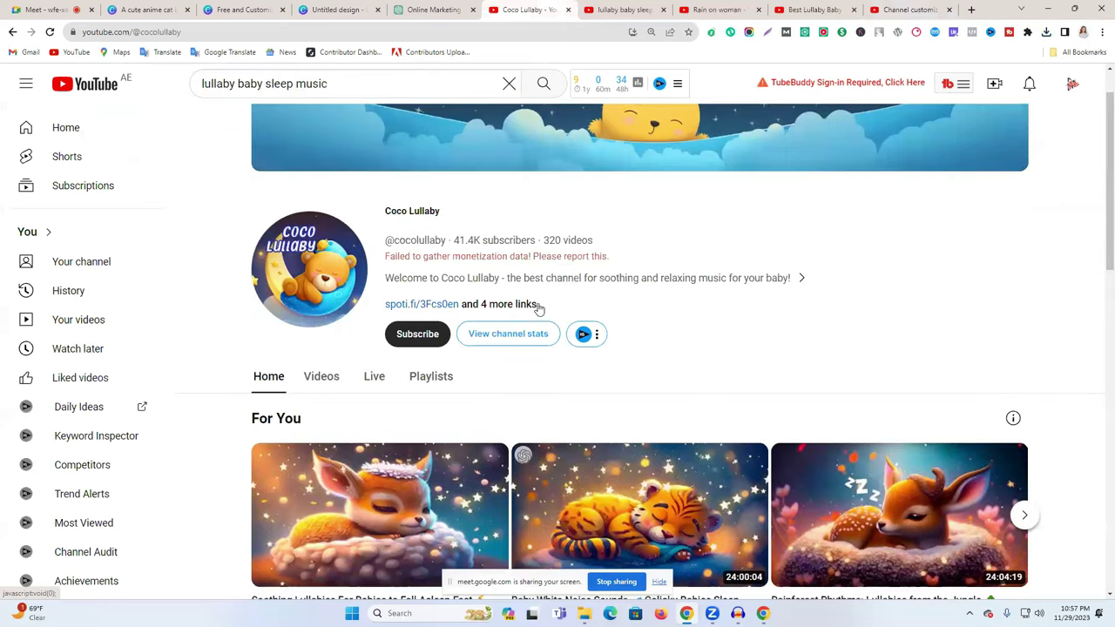
pyautogui.click(759, 287)
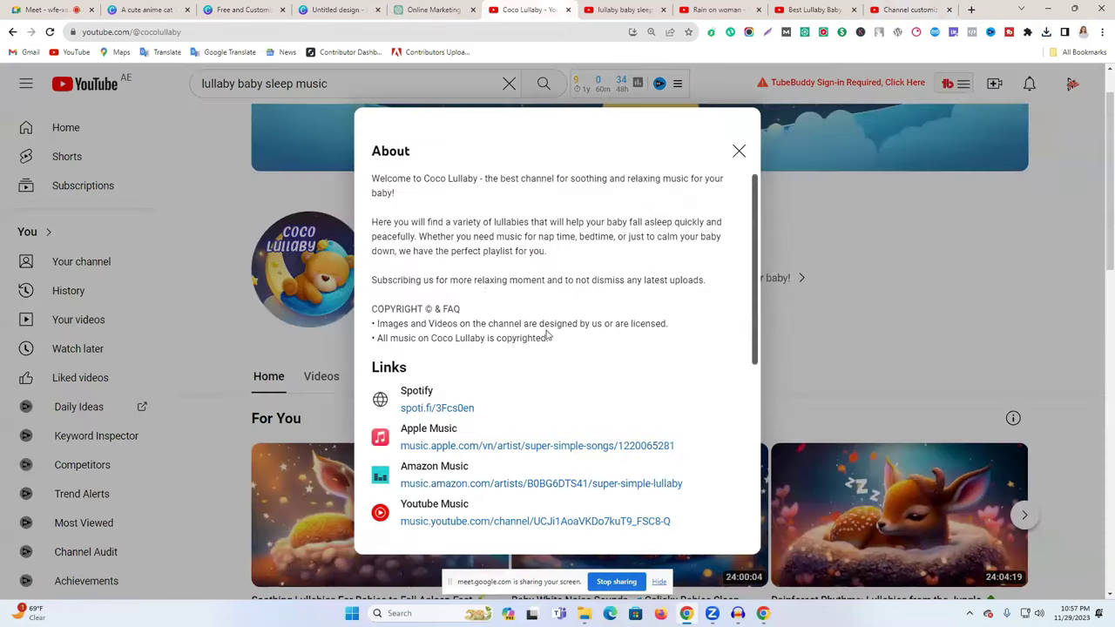
pyautogui.moveTo(372, 179); pyautogui.dragTo(573, 338)
pyautogui.hotkey('ctrl', 'c')
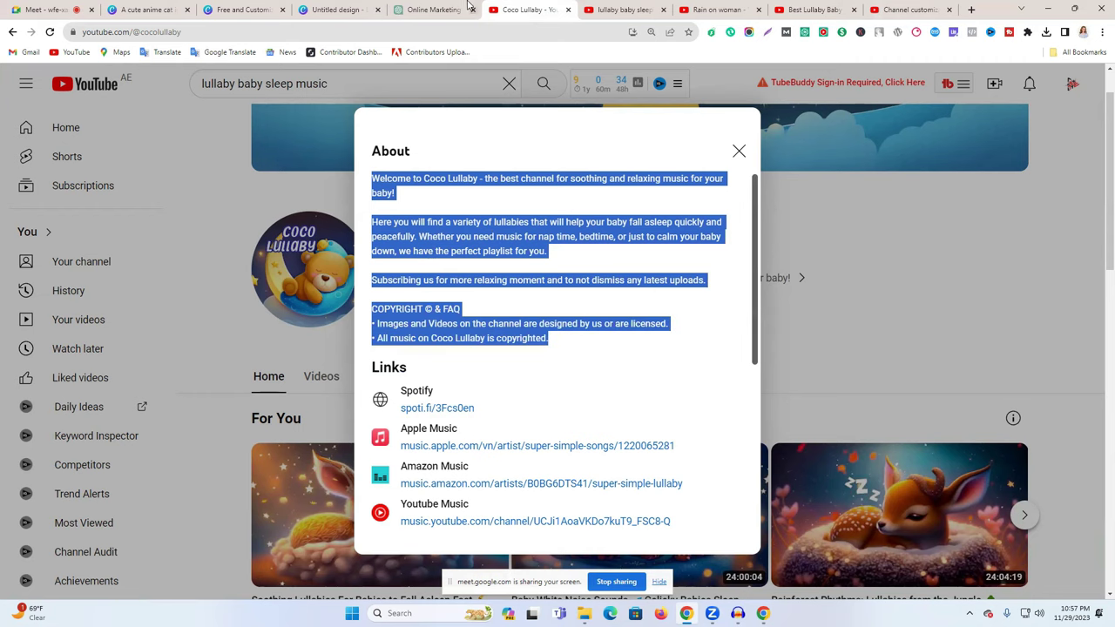
pyautogui.click(462, 10)
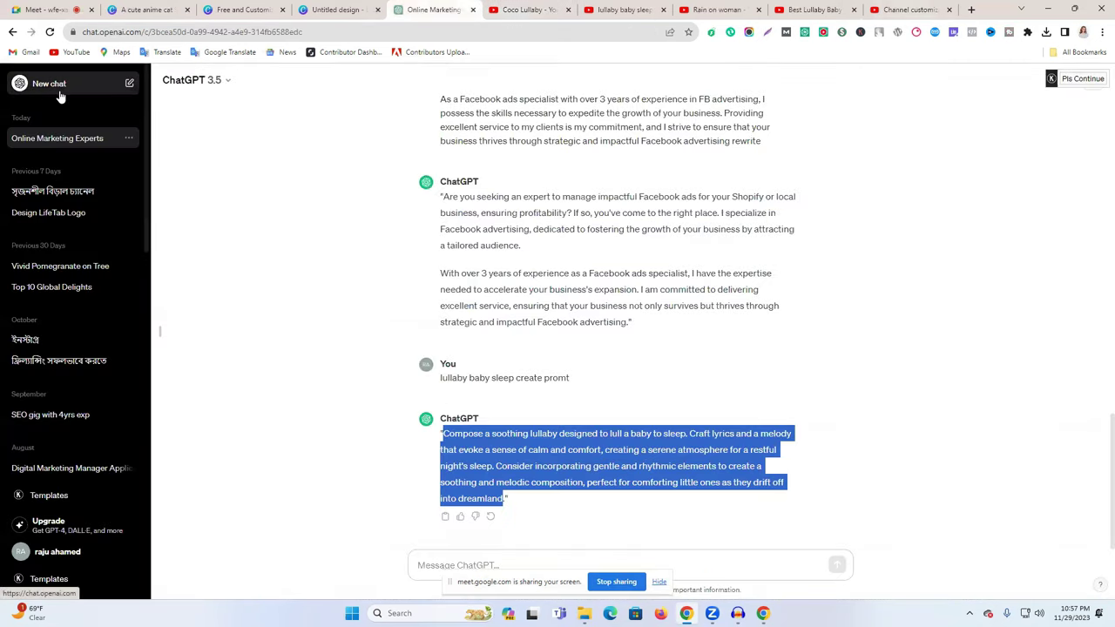
# Open ChatGPT in a new tab and go to the 'SEO gig with 4yrs exp' chat.
pyautogui.click(969, 11)
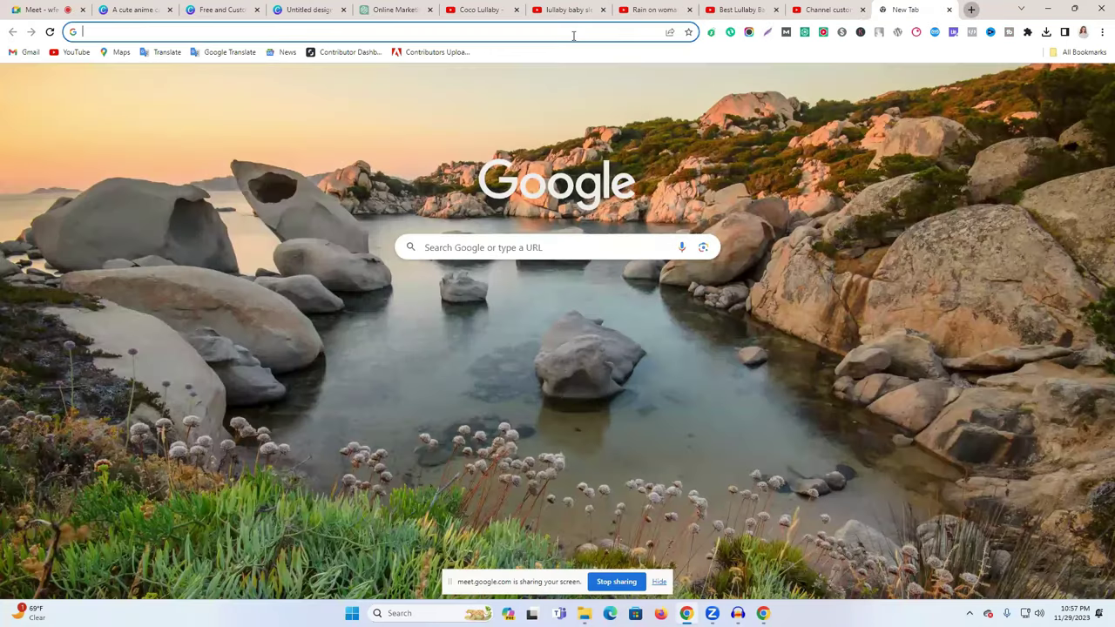
pyautogui.write('ch')
pyautogui.click(428, 59)
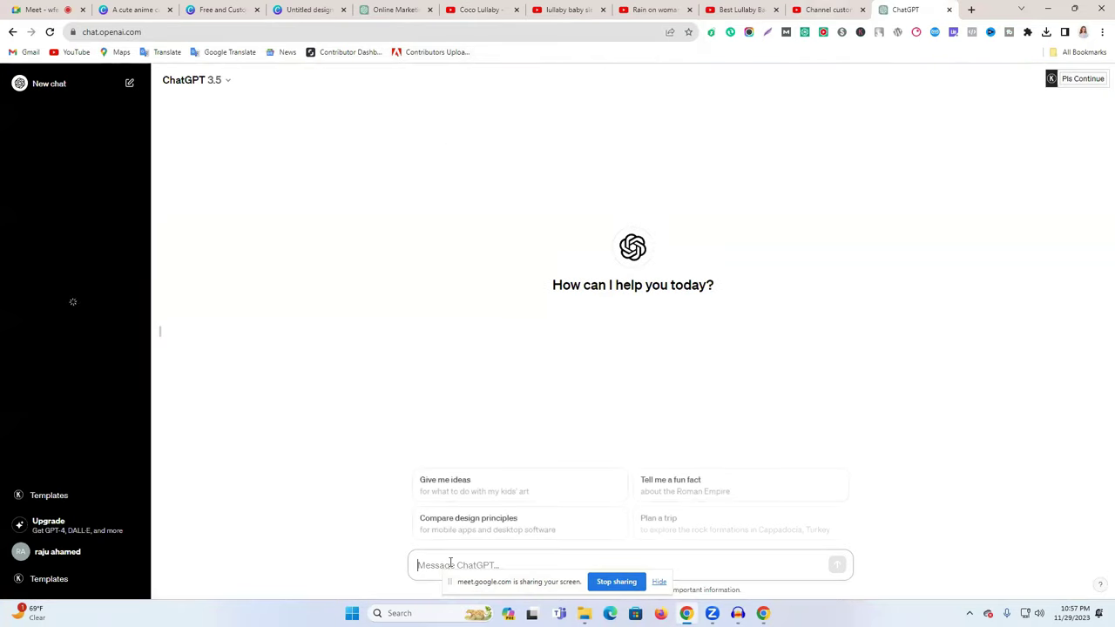
pyautogui.click(63, 417)
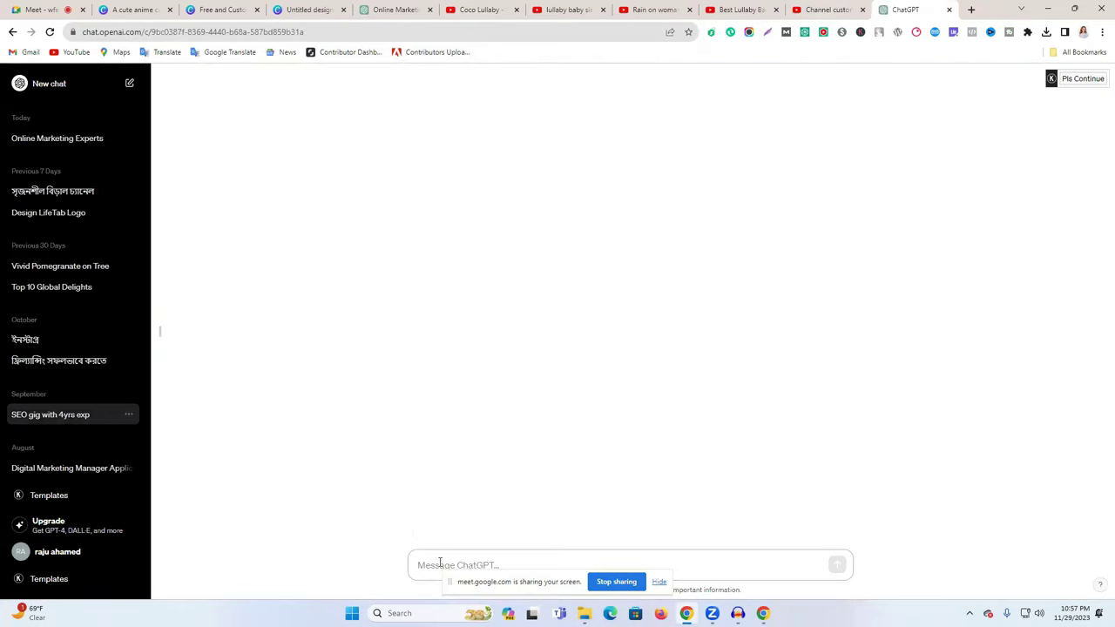
# Send the copied Coco Lullaby channel description to ChatGPT with a rewrite request.
pyautogui.hotkey('ctrl', 'v')
pyautogui.press('Return')
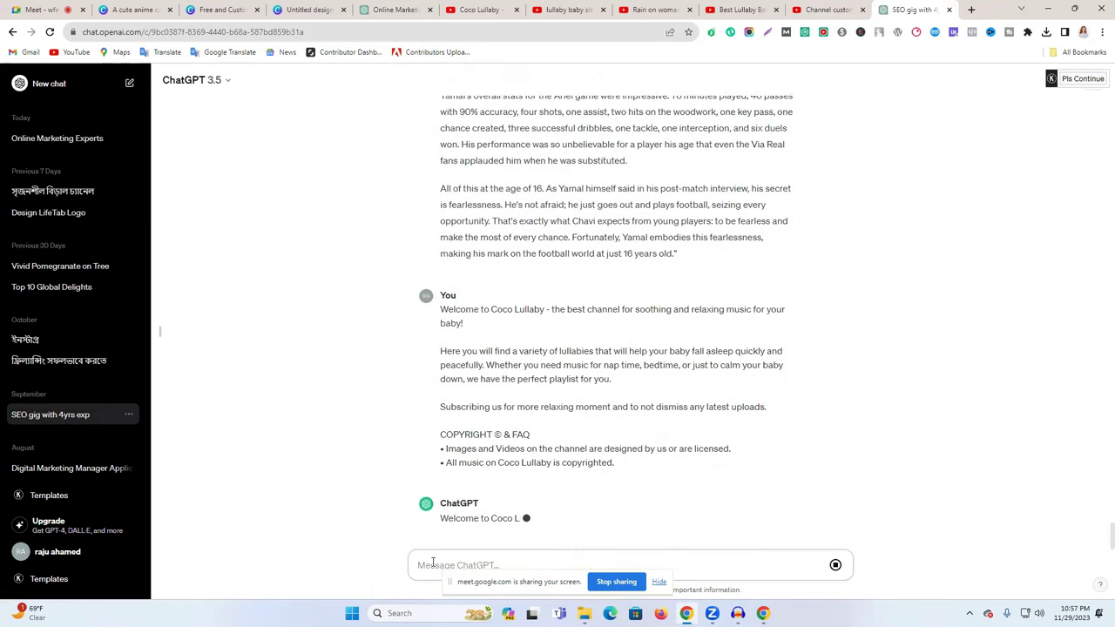
pyautogui.hotkey('ctrl', 'v')
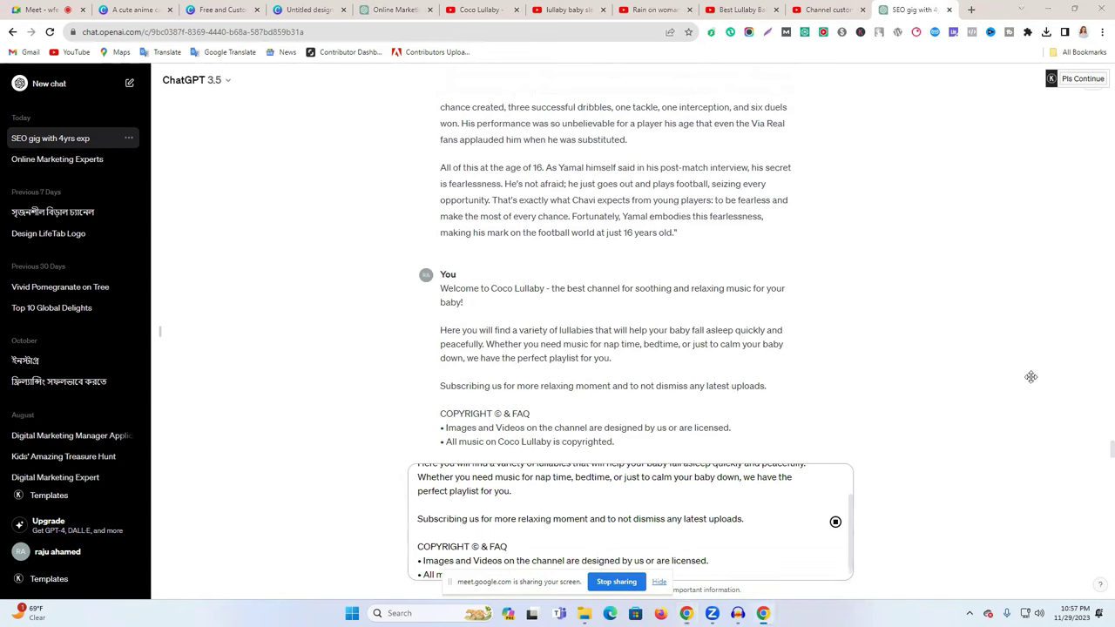
pyautogui.moveTo(450, 582); pyautogui.dragTo(829, 581)
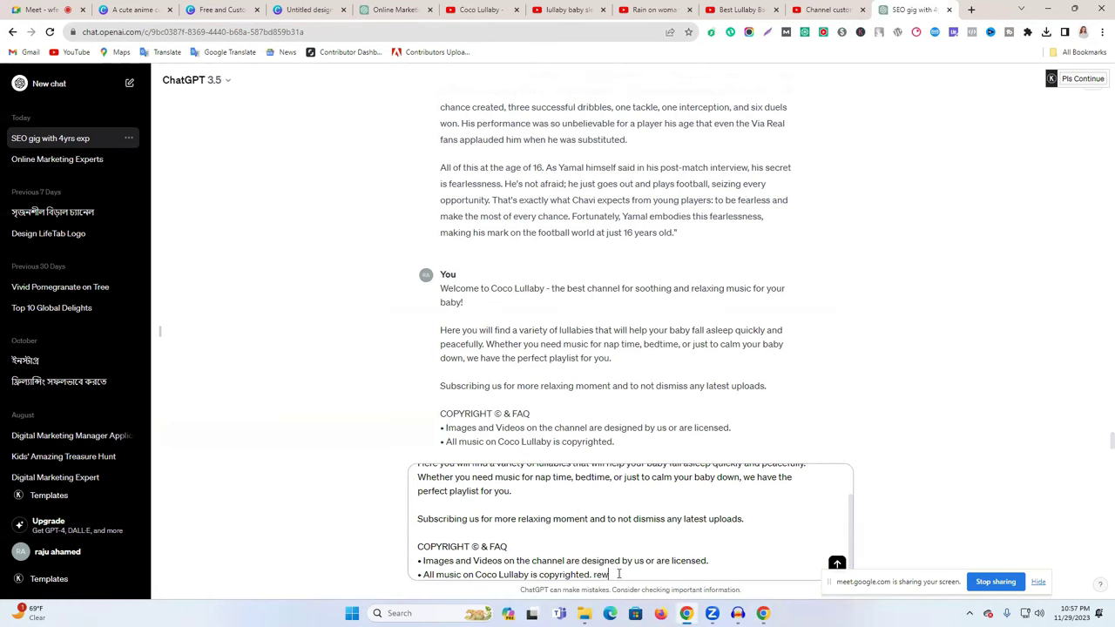
pyautogui.press('Return')
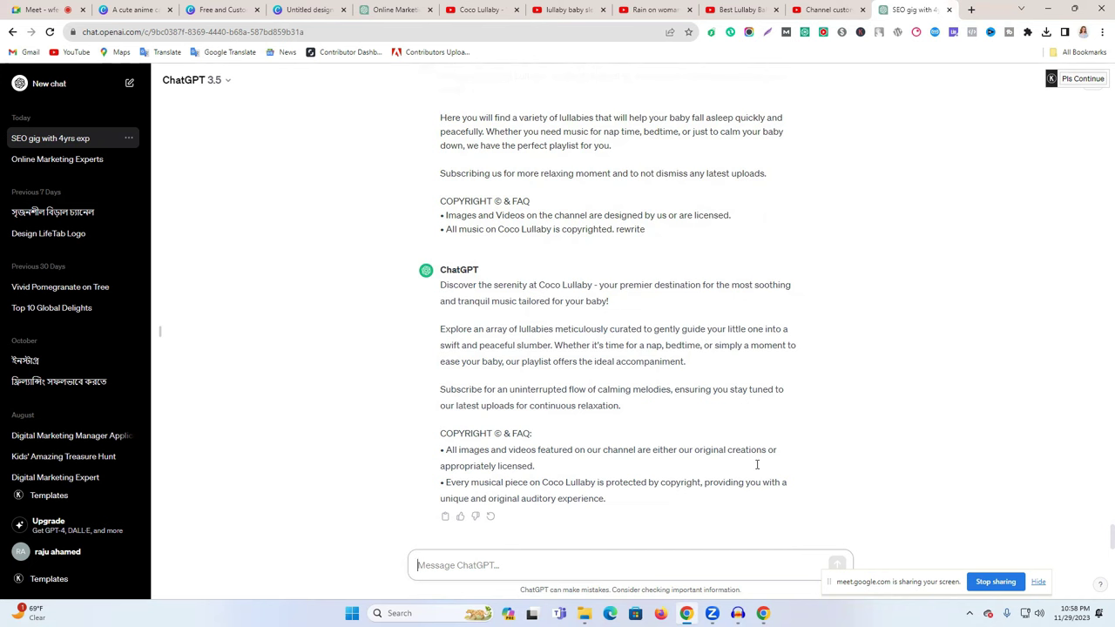
# Scroll up and select the earlier Coco Lullaby description prompt text.
pyautogui.scroll(3, 610, 487)
pyautogui.scroll(3, 530, 292)
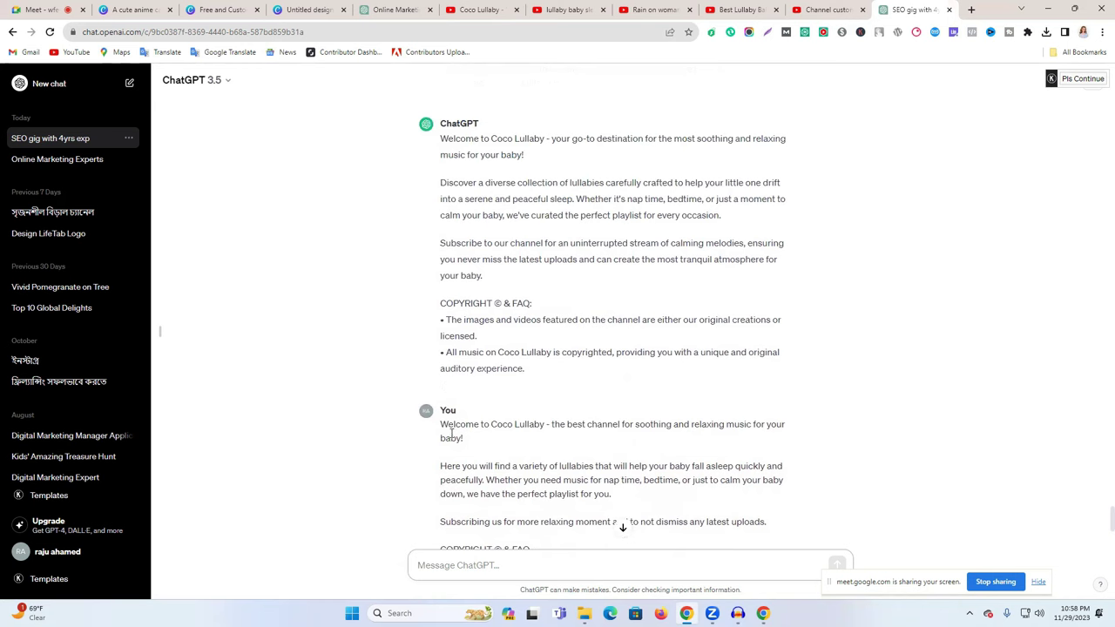
pyautogui.moveTo(443, 424); pyautogui.dragTo(648, 404)
pyautogui.hotkey('ctrl', 'c')
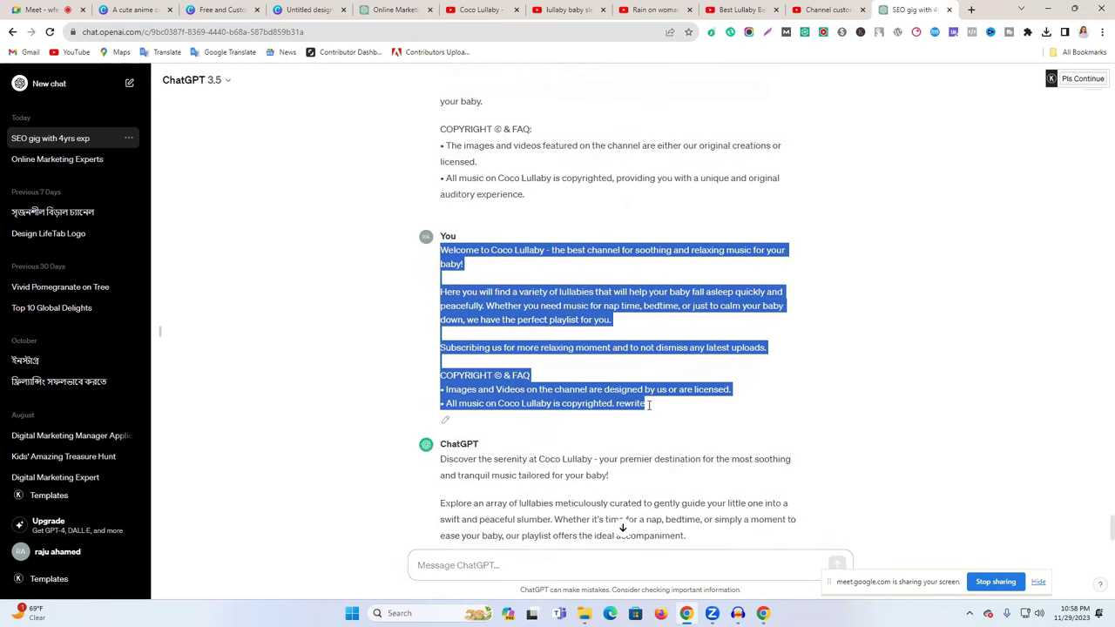
pyautogui.click(971, 9)
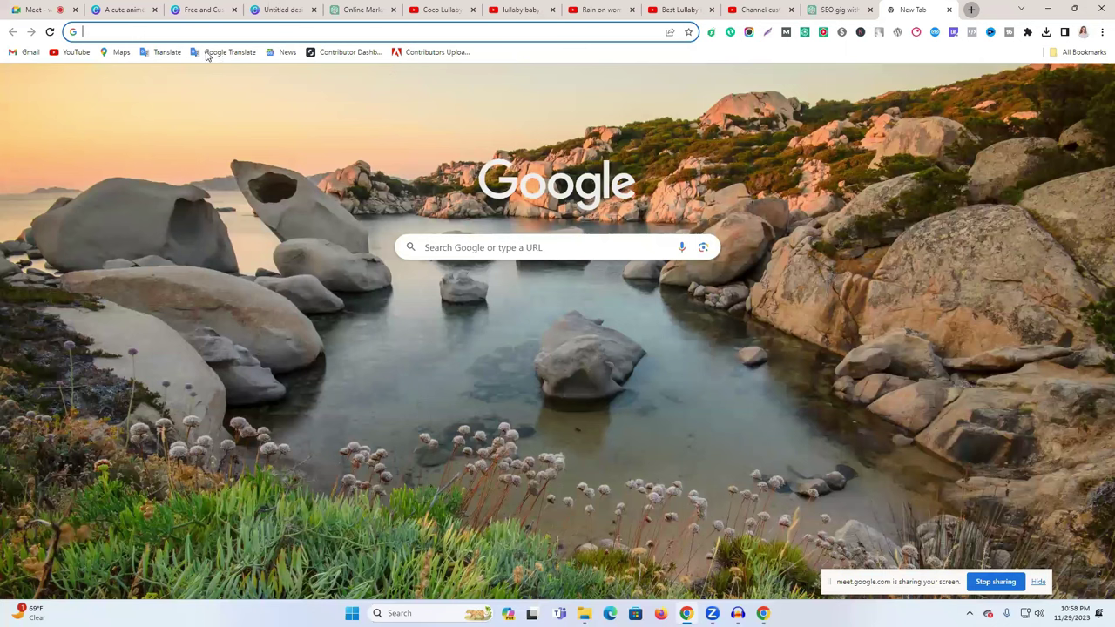
# Paste the copied channel description into a cleared Google Translate box.
pyautogui.click(217, 54)
pyautogui.click(532, 187)
pyautogui.hotkey('ctrl', 'v')
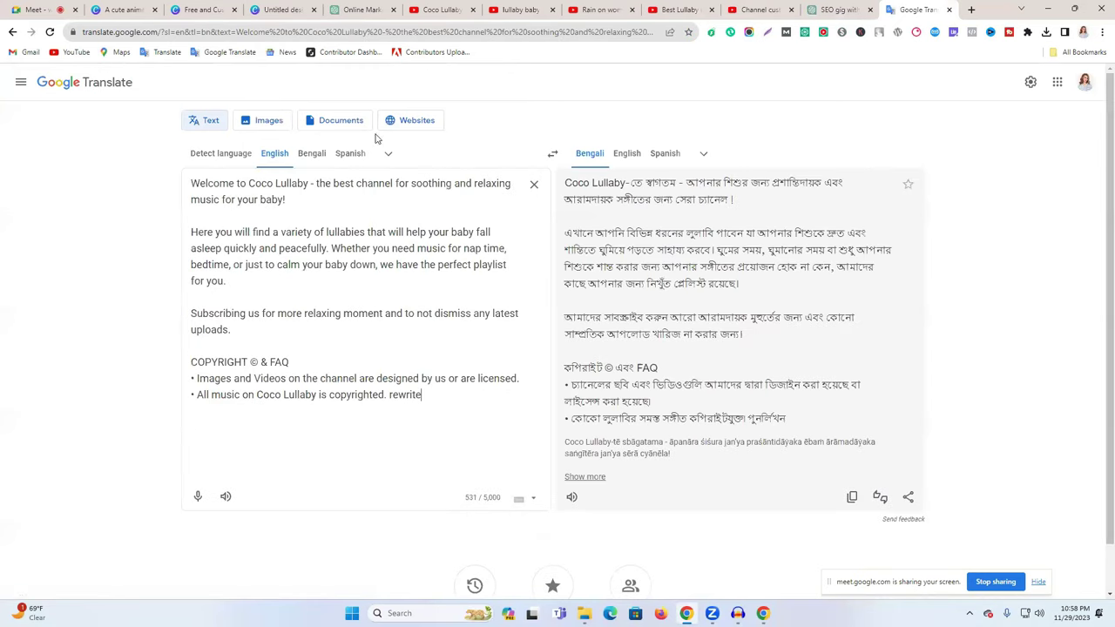
# Select the channel name 'Best Lullaby Baby Sleep' in YouTube Studio's Basic info.
pyautogui.click(435, 9)
pyautogui.click(518, 9)
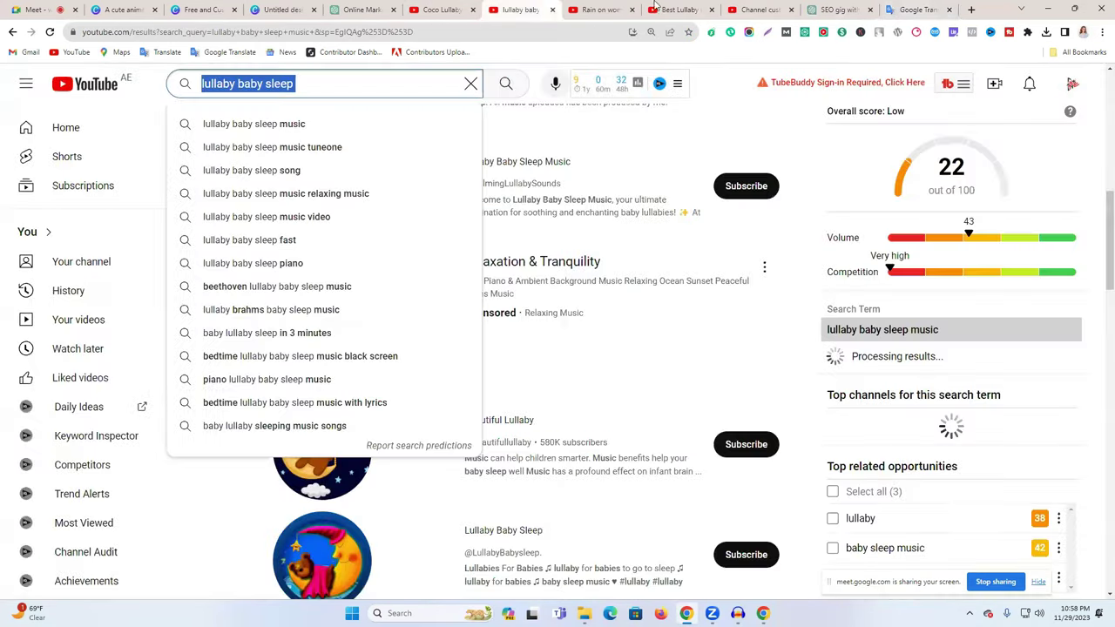
pyautogui.click(749, 9)
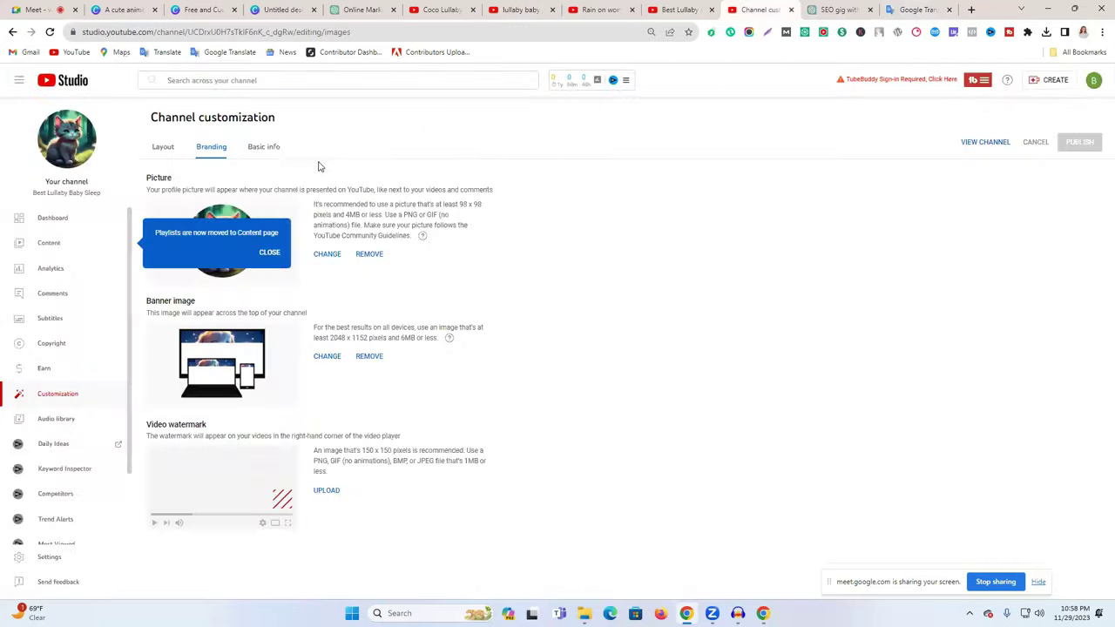
pyautogui.click(163, 147)
pyautogui.click(267, 252)
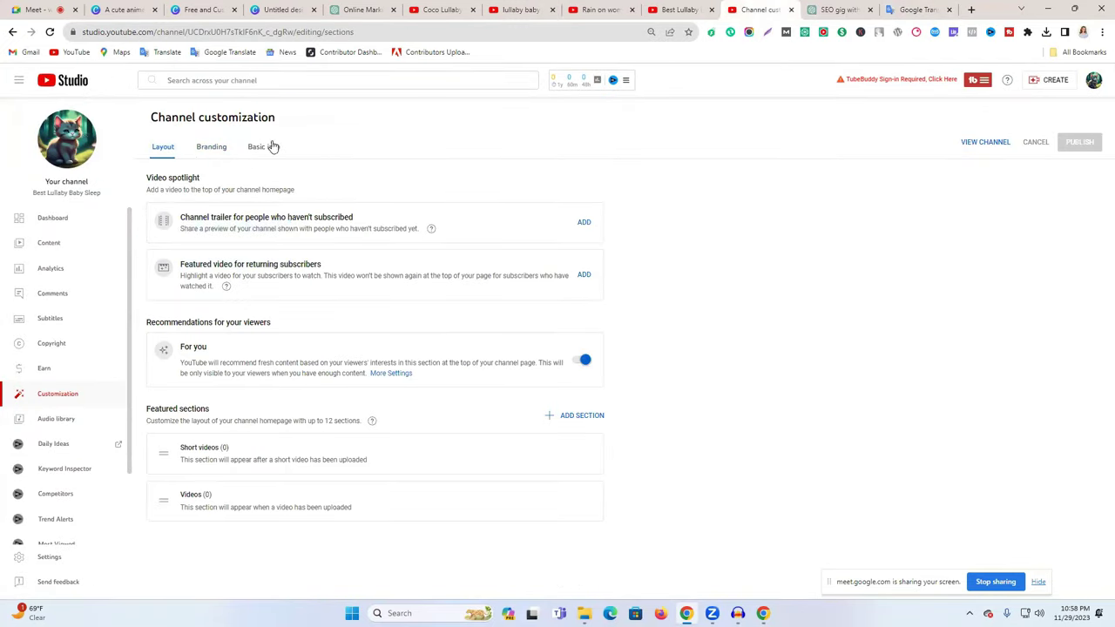
pyautogui.click(273, 146)
pyautogui.click(211, 147)
pyautogui.click(259, 147)
pyautogui.tripleClick(220, 229)
pyautogui.hotkey('ctrl', 'c')
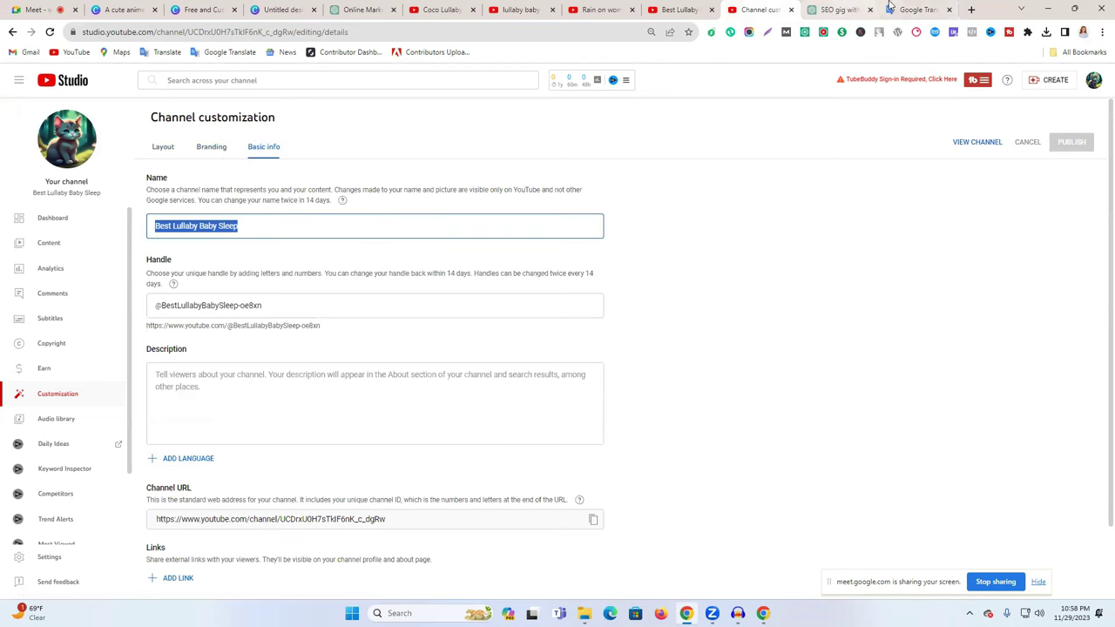
# Replace 'Coco Lullaby' in the Translate text with 'Best Lullaby Baby Sleep'.
pyautogui.click(914, 9)
pyautogui.moveTo(249, 183); pyautogui.dragTo(307, 184)
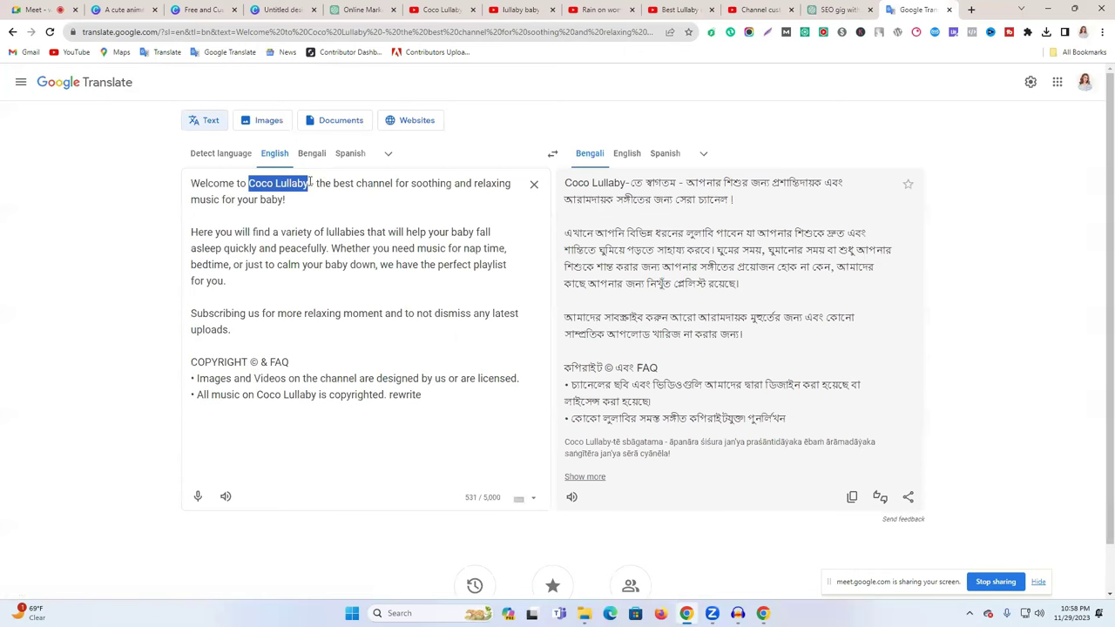
pyautogui.hotkey('ctrl', 'v')
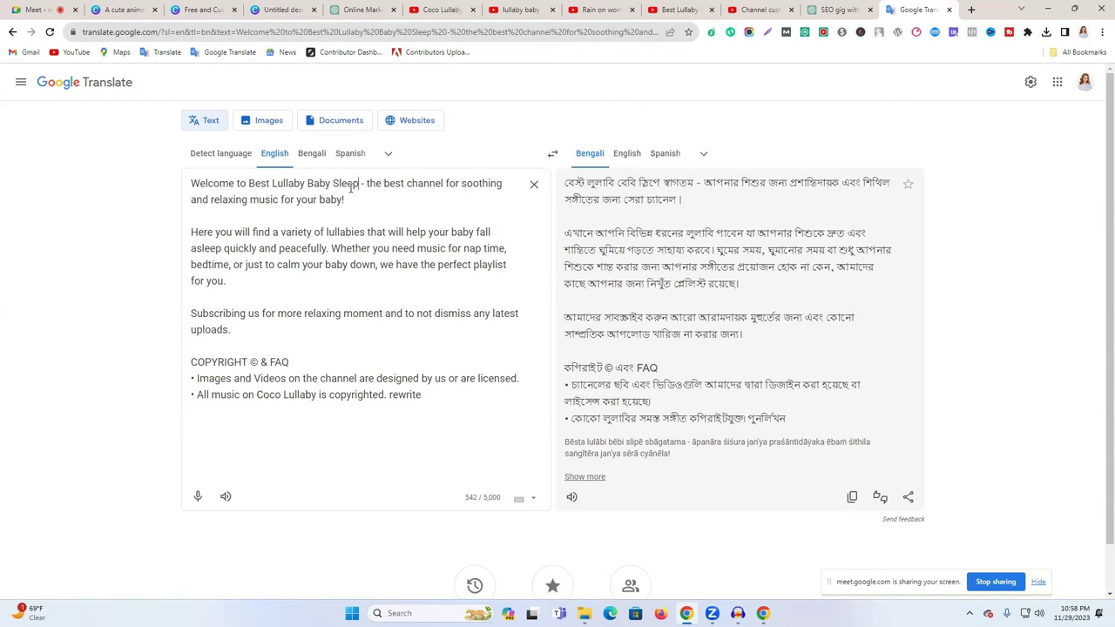
pyautogui.click(837, 10)
# Review ChatGPT's rewritten description and the prompt, then go back to YouTube Studio's Channel customization.
pyautogui.scroll(4, 522, 305)
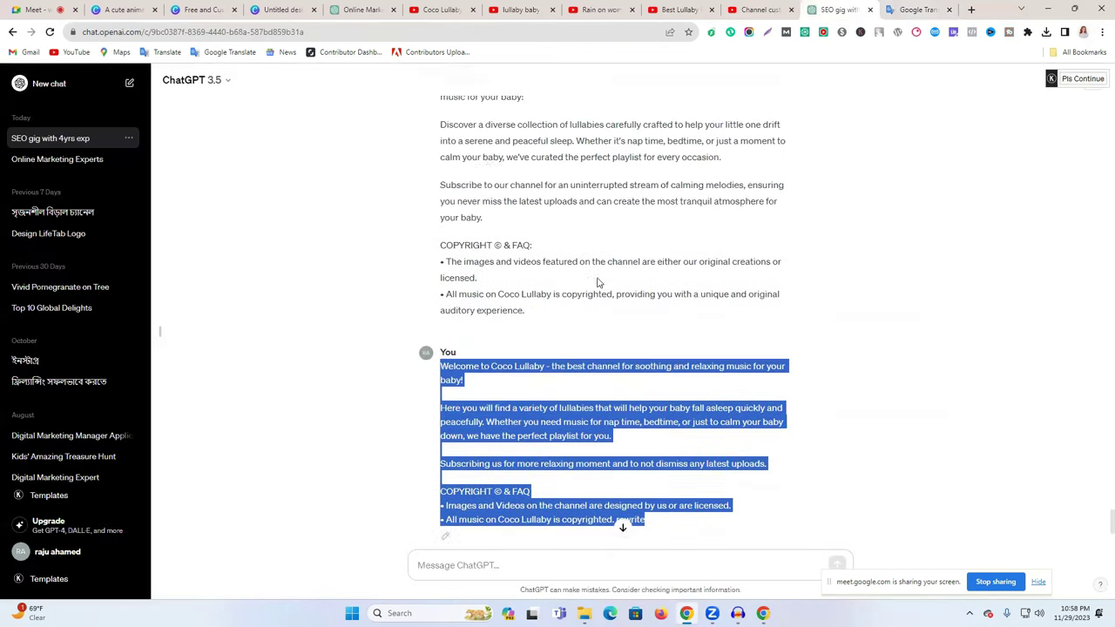
pyautogui.scroll(1, 453, 191)
pyautogui.moveTo(438, 209); pyautogui.dragTo(479, 360)
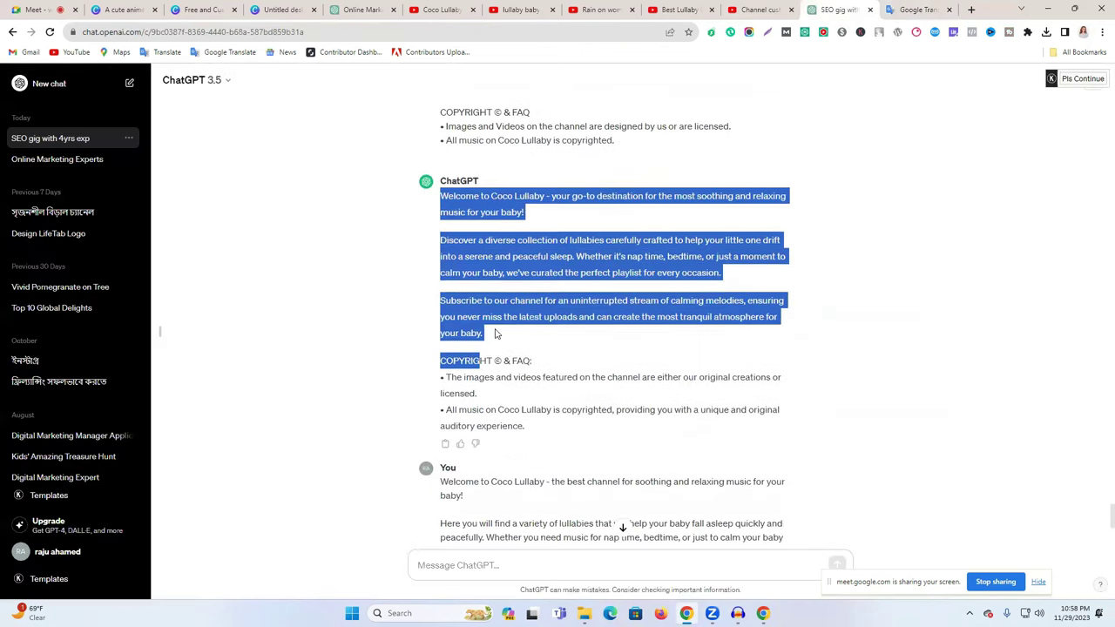
pyautogui.scroll(-3, 454, 264)
pyautogui.moveTo(444, 247); pyautogui.dragTo(645, 427)
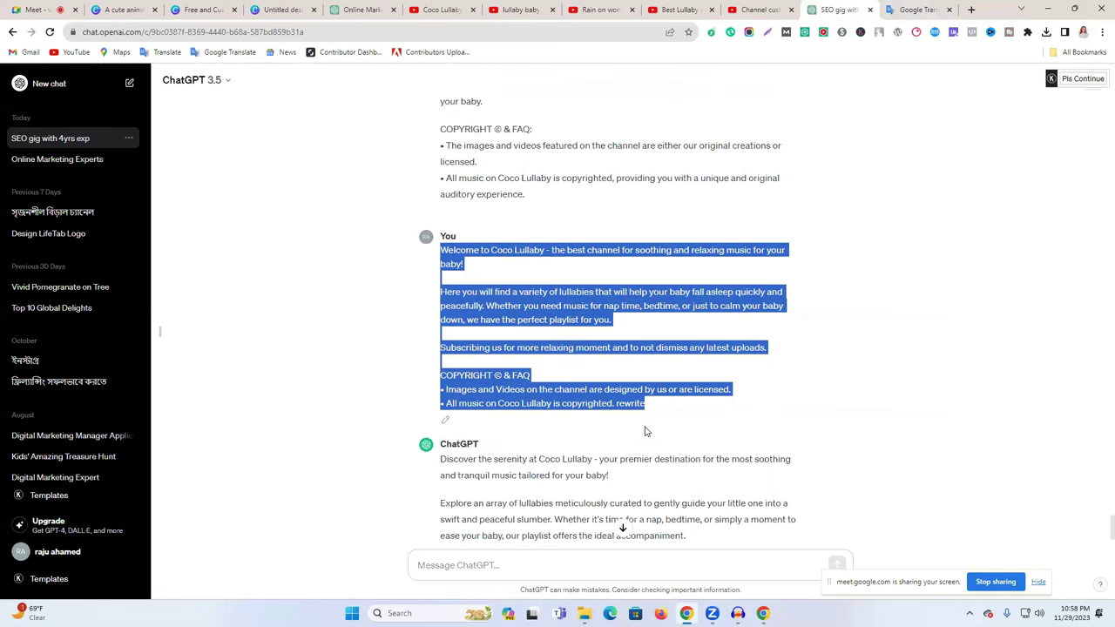
pyautogui.click(768, 418)
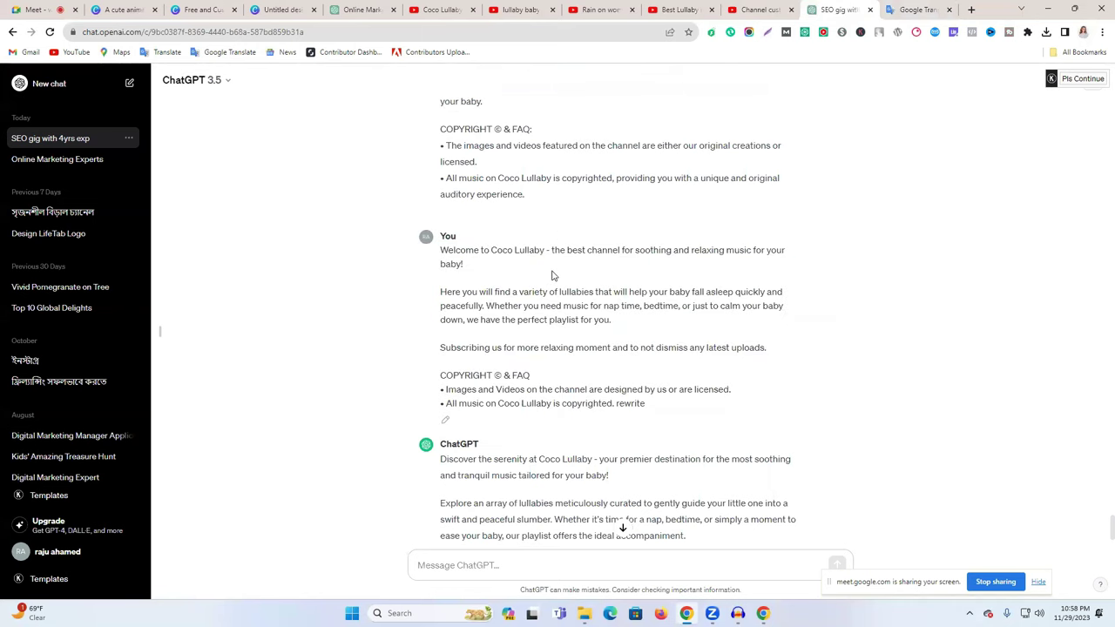
pyautogui.scroll(-3, 552, 279)
pyautogui.scroll(3, 514, 366)
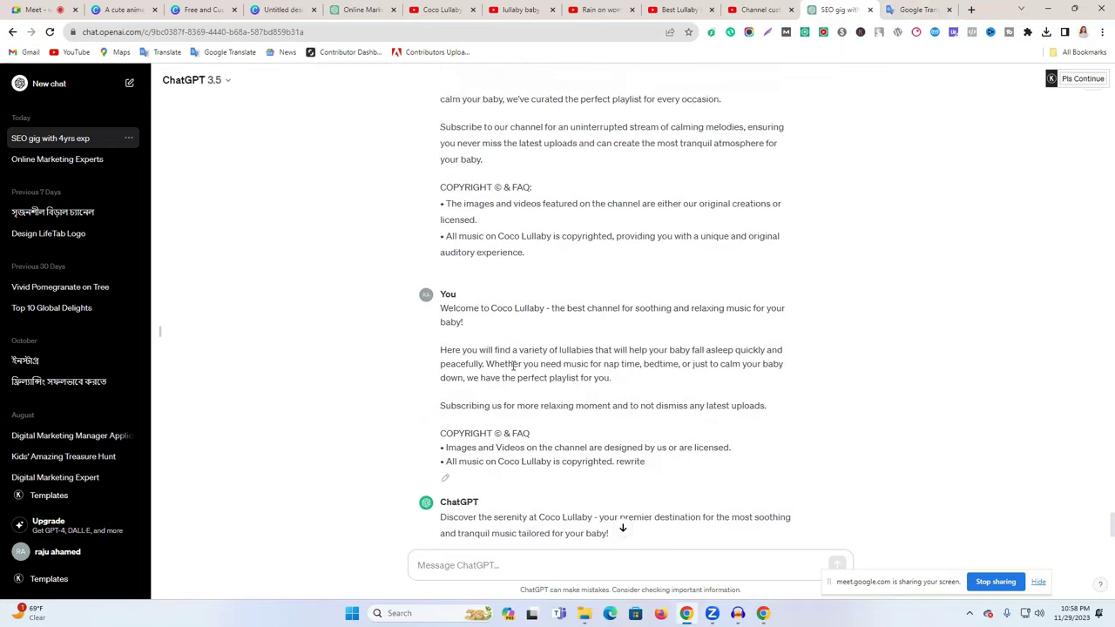
pyautogui.click(751, 9)
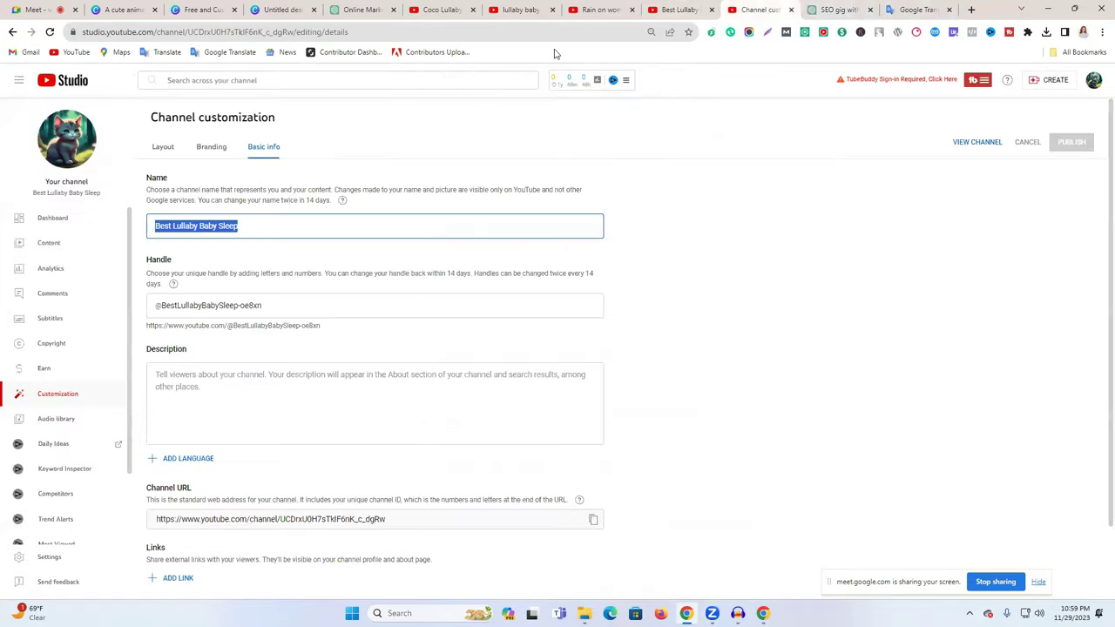
# Copy the full edited Best Lullaby Baby Sleep description from Google Translate.
pyautogui.click(915, 8)
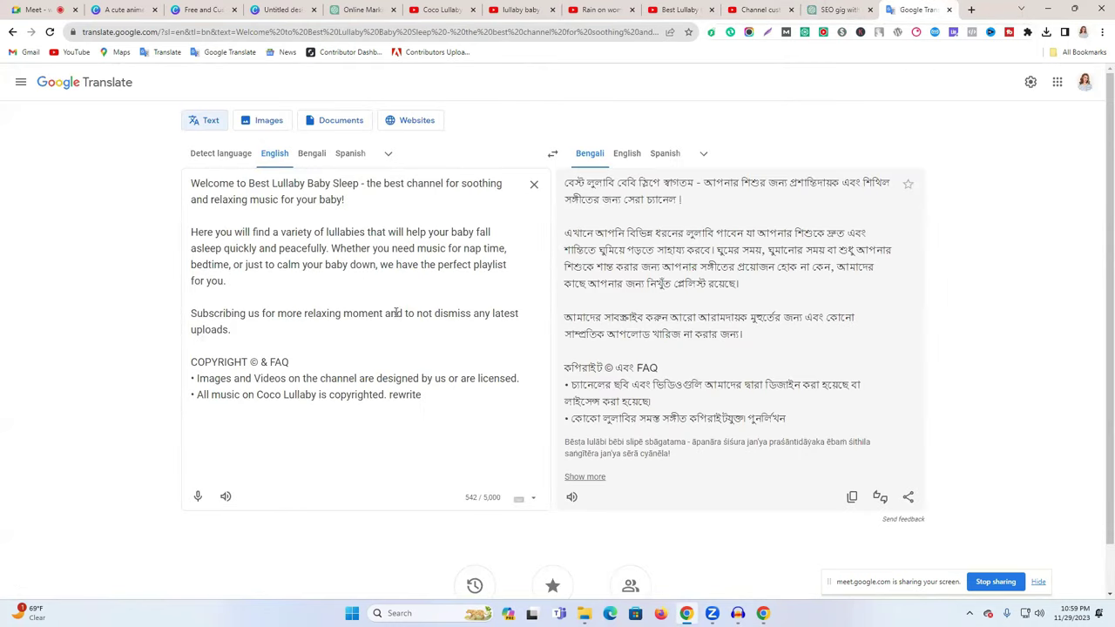
pyautogui.moveTo(443, 395); pyautogui.dragTo(194, 176)
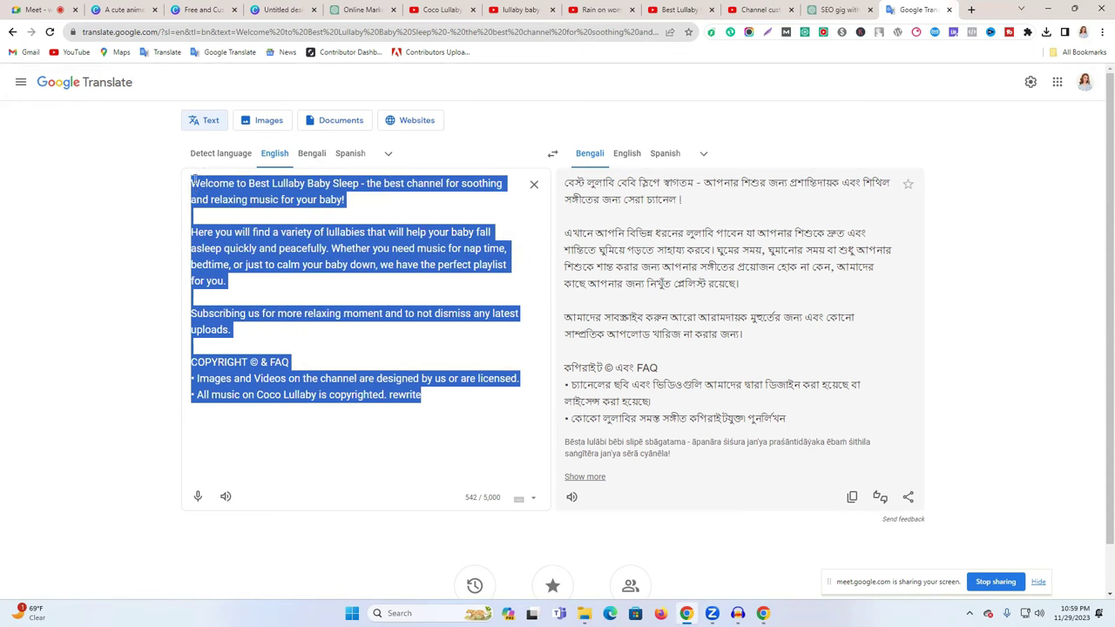
pyautogui.rightClick(193, 193)
pyautogui.click(365, 243)
# Paste the description into YouTube Studio's empty channel Description field.
pyautogui.click(761, 9)
pyautogui.click(203, 387)
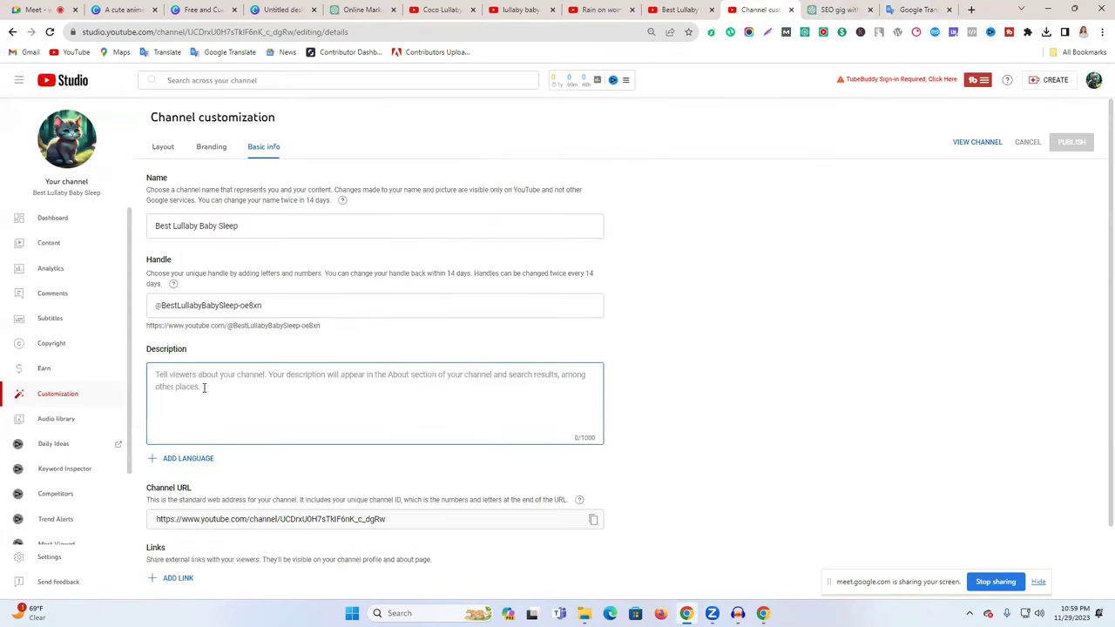
pyautogui.hotkey('ctrl', 'v')
pyautogui.scroll(-2, 270, 381)
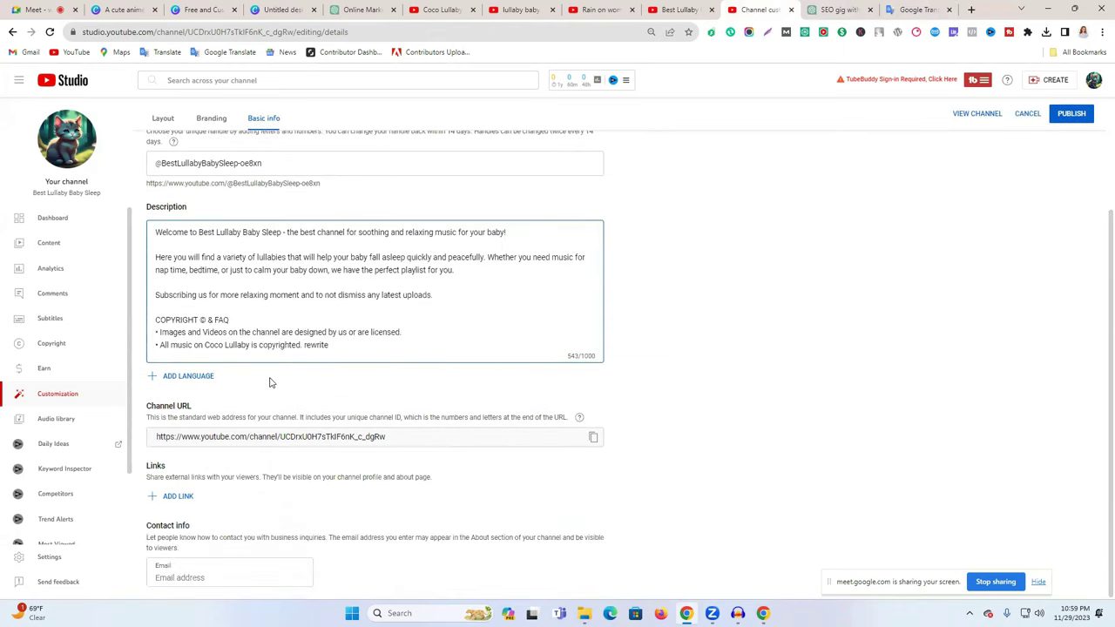
pyautogui.moveTo(199, 233); pyautogui.dragTo(286, 234)
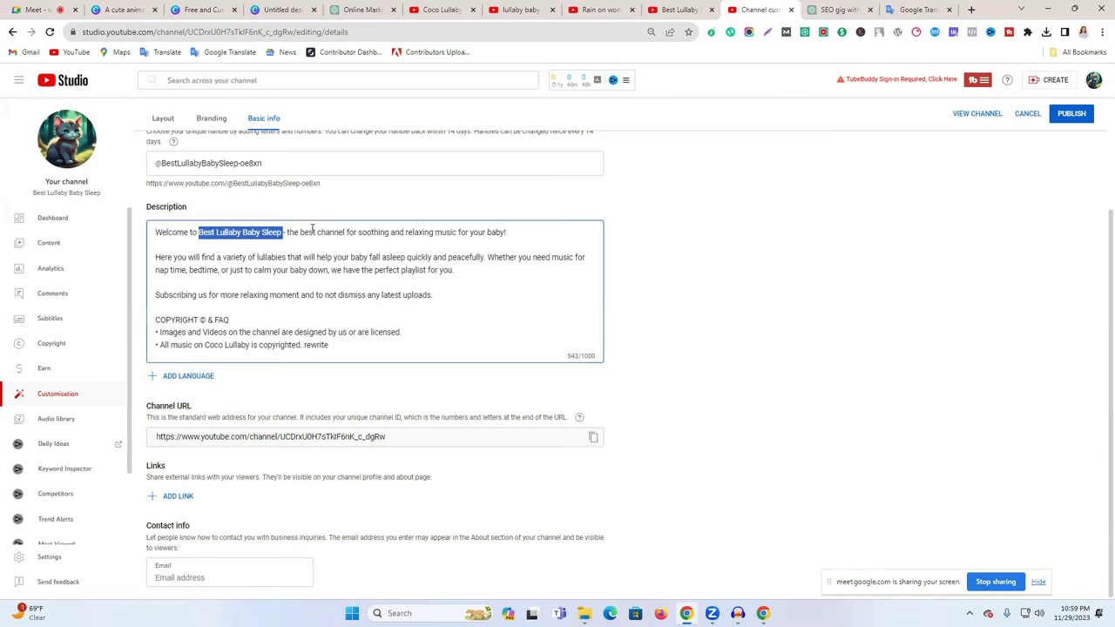
pyautogui.click(971, 10)
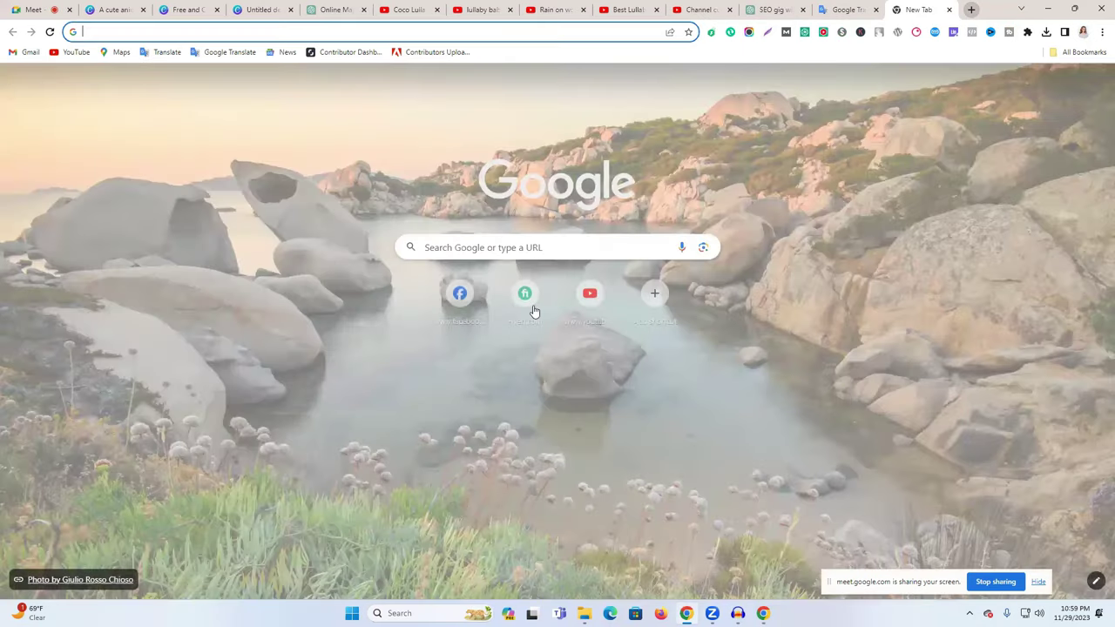
# Search YouTube for 'the team entertainment' and browse the results.
pyautogui.write('y')
pyautogui.press('Return')
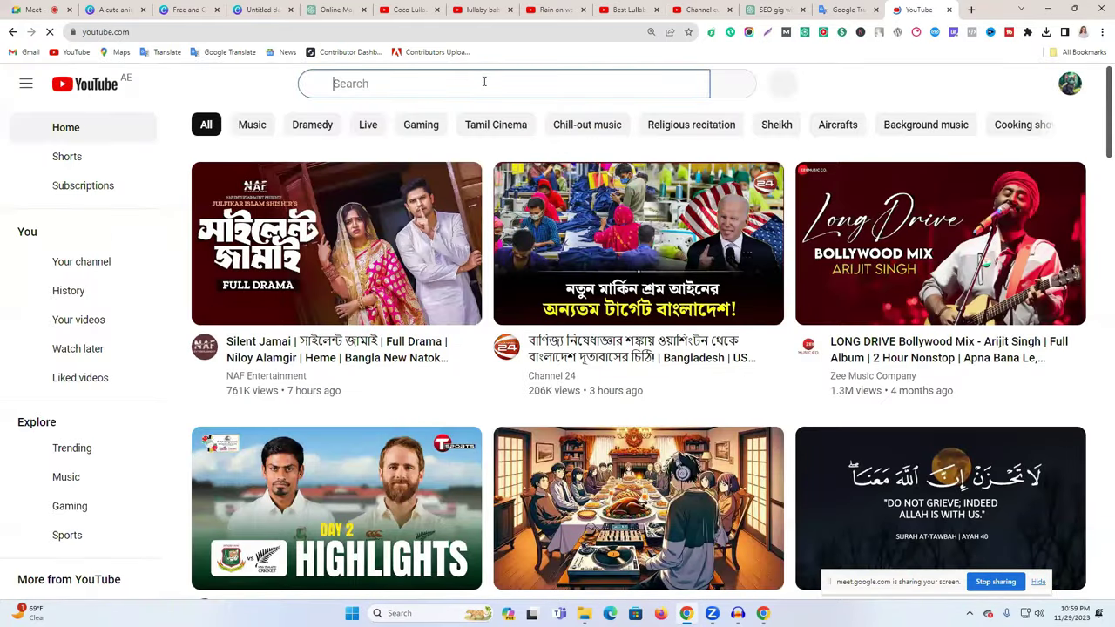
pyautogui.write('the team')
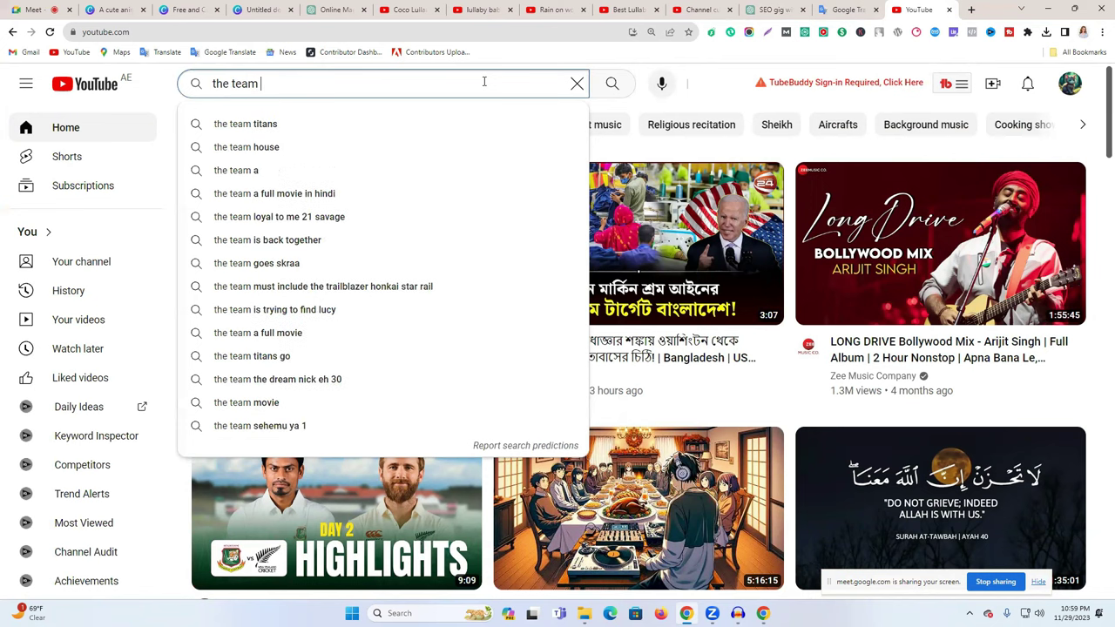
pyautogui.write(' en')
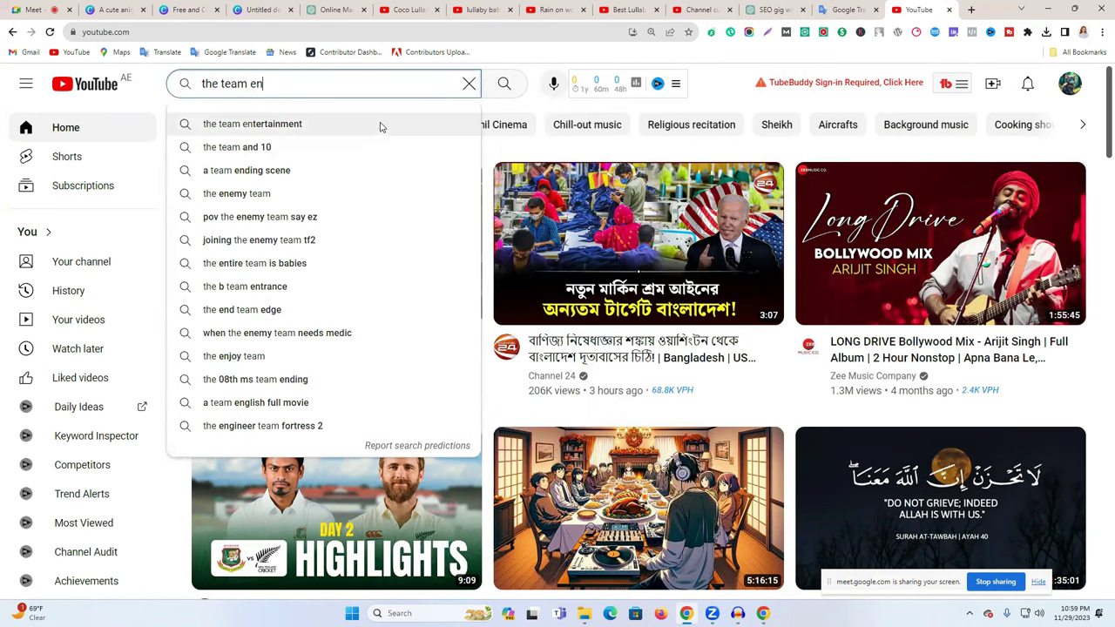
pyautogui.click(381, 125)
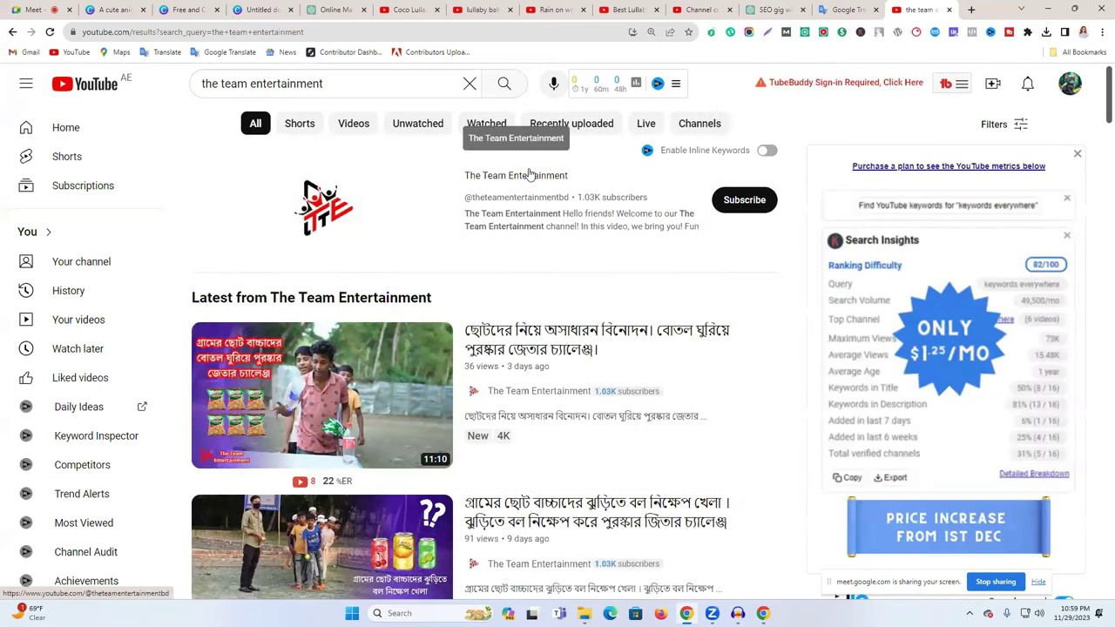
pyautogui.scroll(-8, 514, 262)
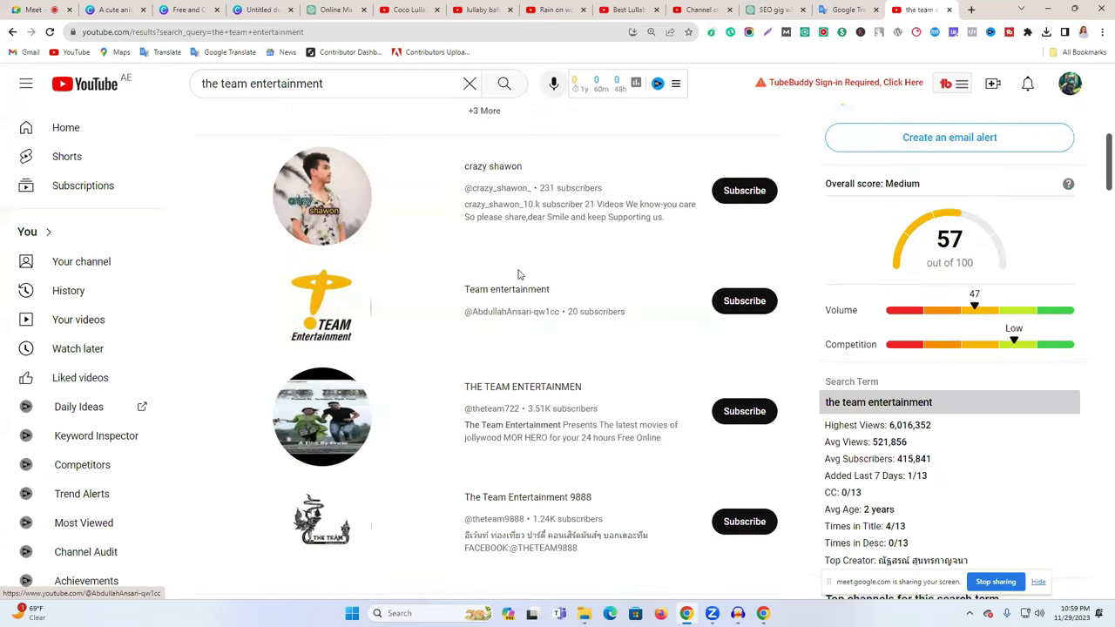
pyautogui.scroll(8, 519, 276)
pyautogui.scroll(-9, 523, 277)
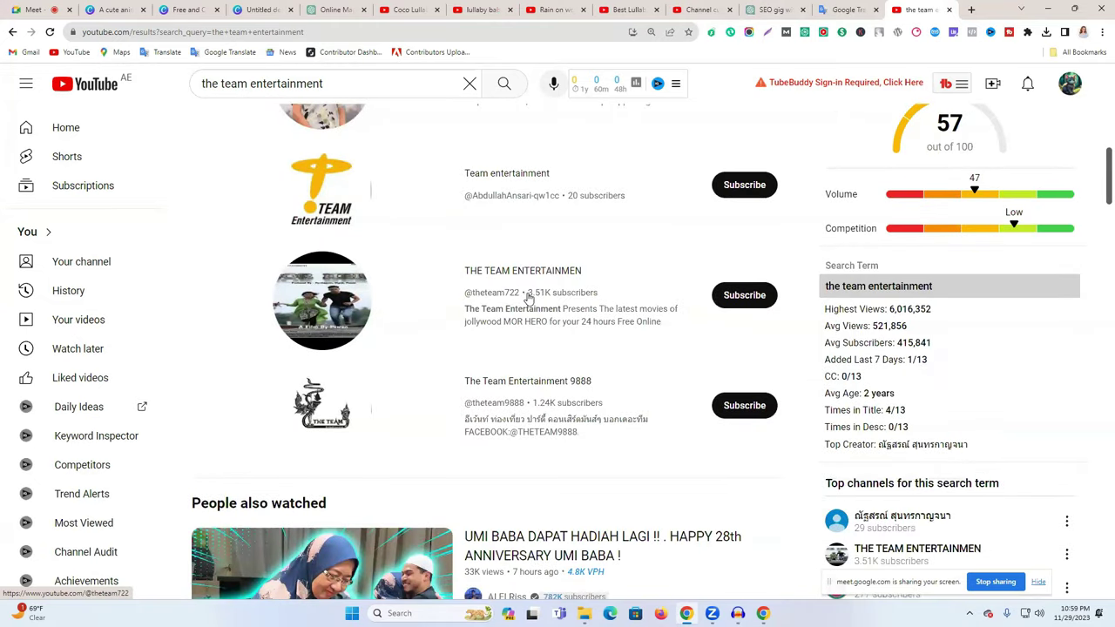
pyautogui.scroll(-5, 535, 299)
pyautogui.scroll(-5, 535, 296)
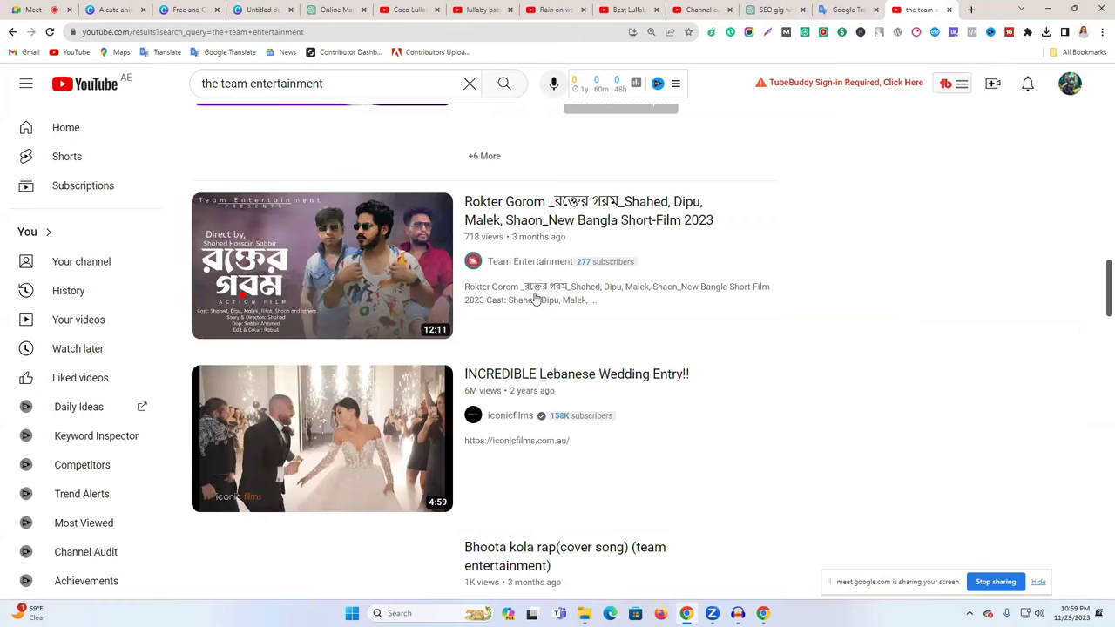
pyautogui.scroll(10, 570, 347)
pyautogui.scroll(10, 573, 347)
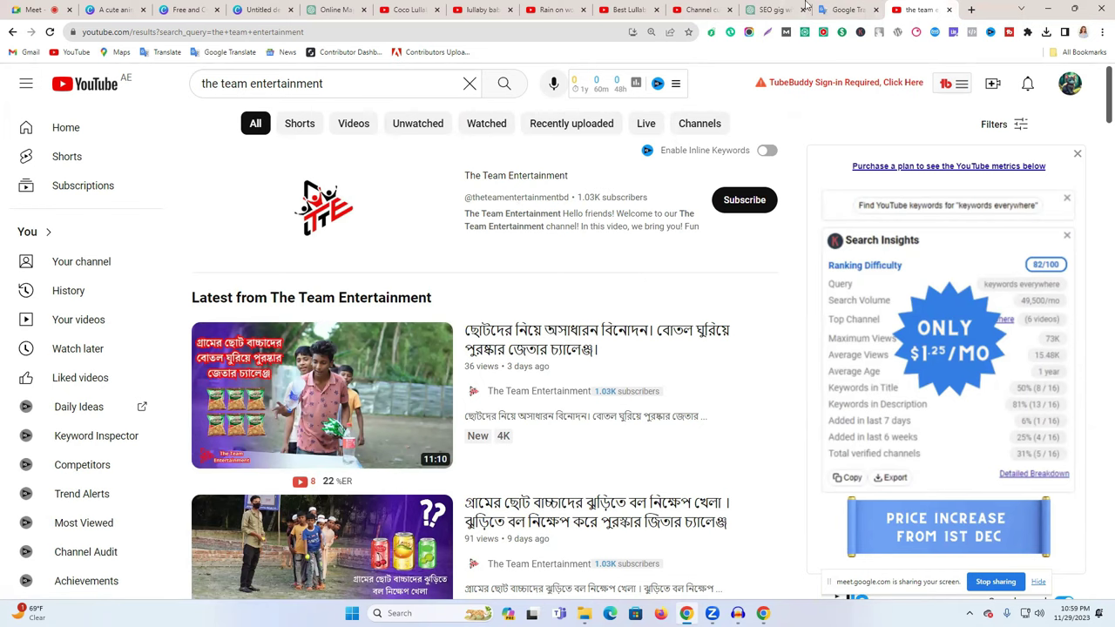
pyautogui.click(688, 8)
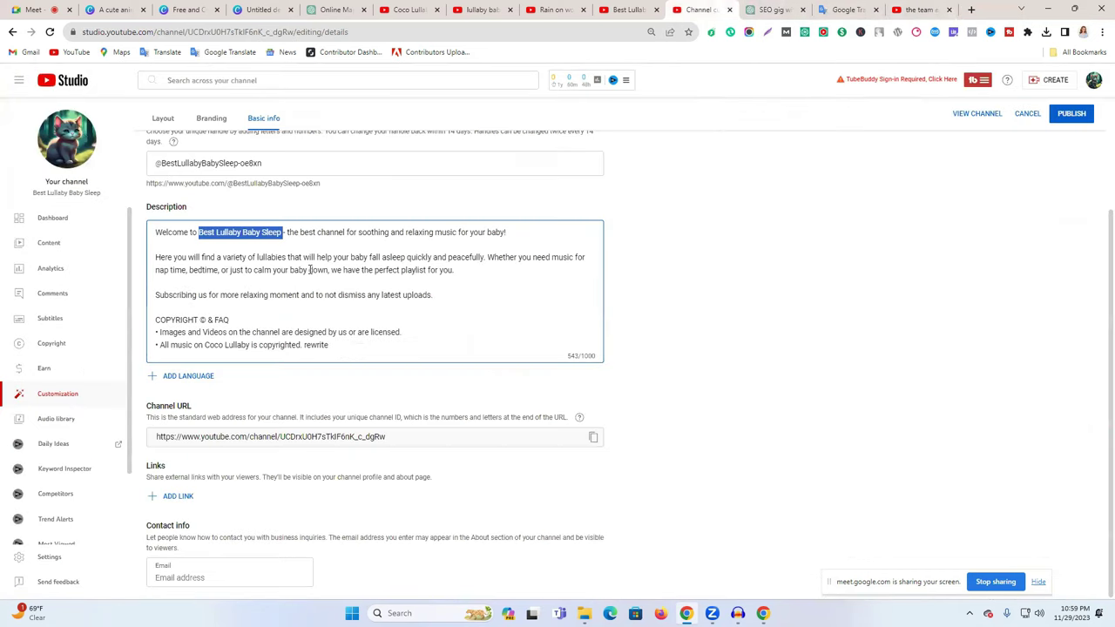
# Publish the Basic info with the 543-character Best Lullaby Baby Sleep description.
pyautogui.tripleClick(251, 232)
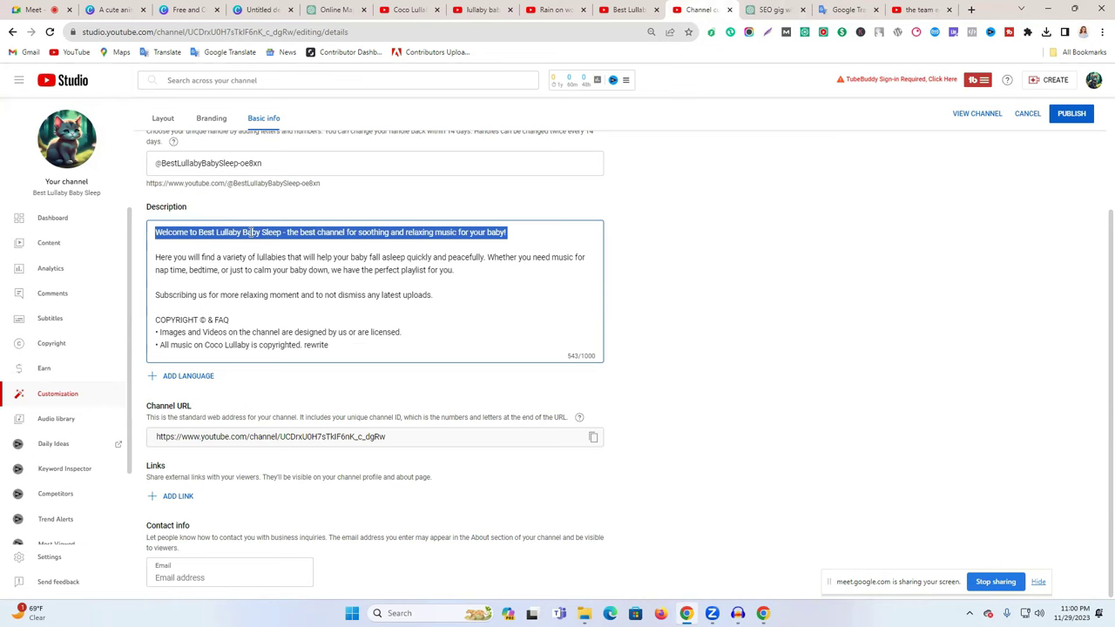
pyautogui.click(251, 231)
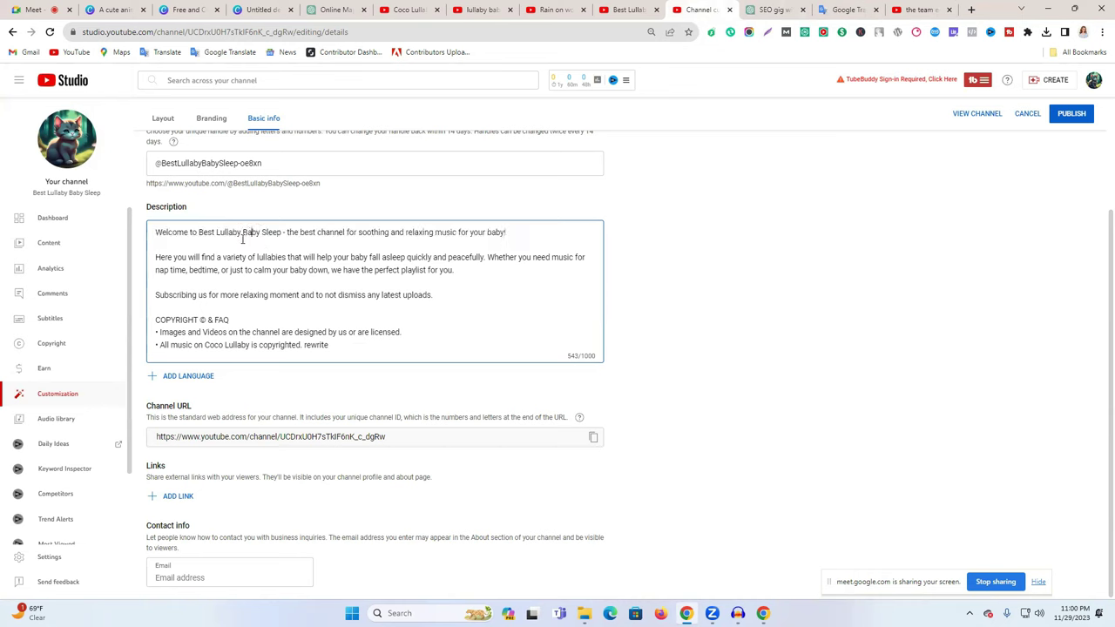
pyautogui.click(1072, 113)
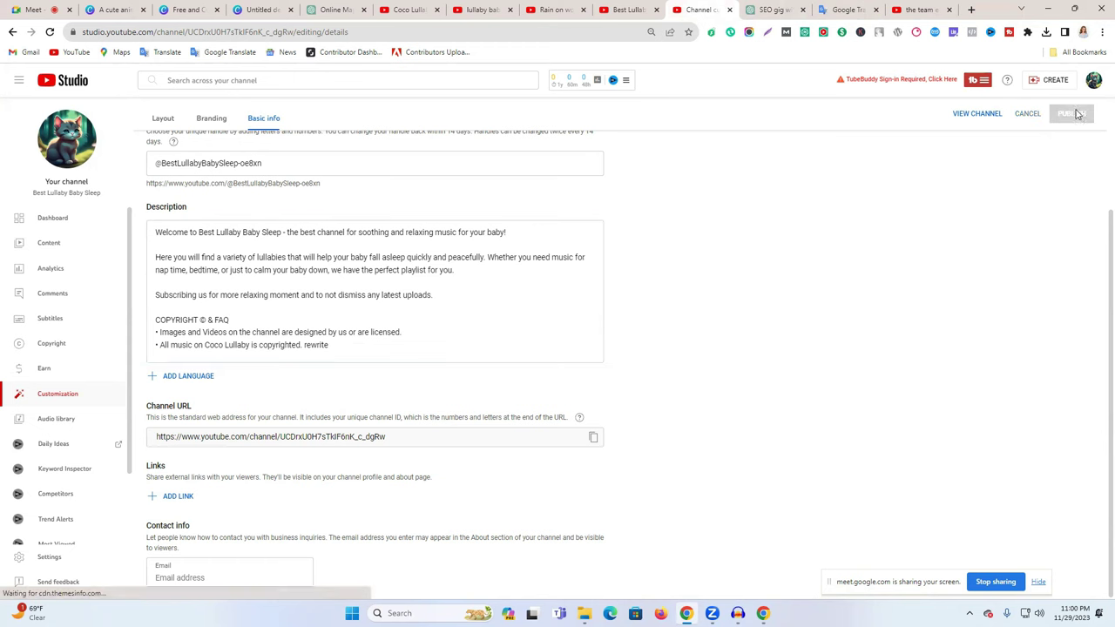
# Open Coco Lullaby's Soothing Lullabies video and scroll to its TubeBuddy channel tags.
pyautogui.click(627, 9)
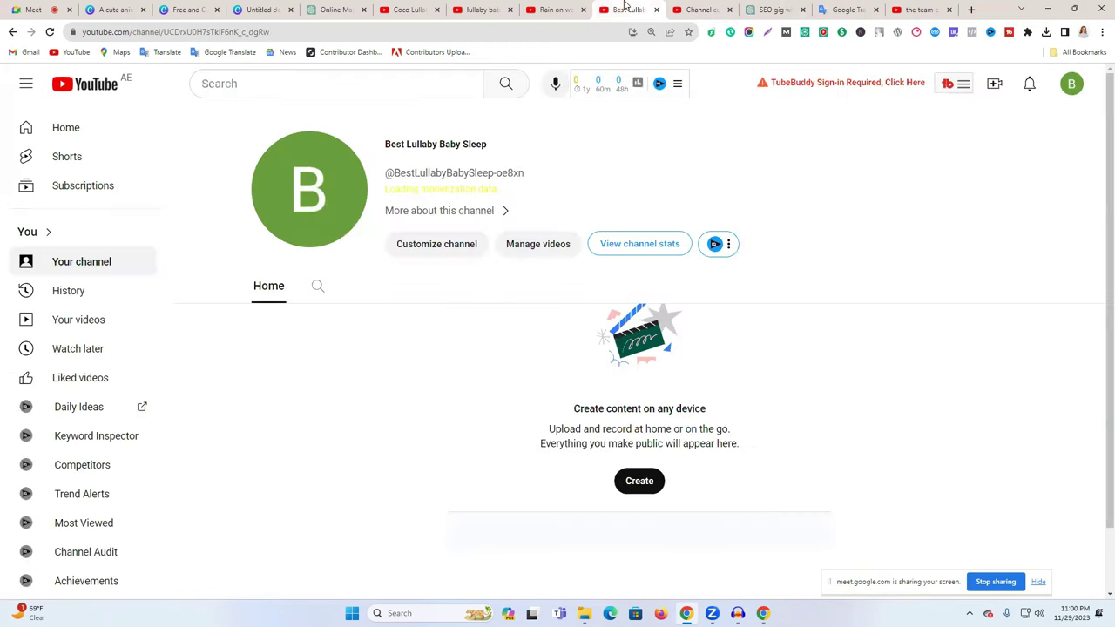
pyautogui.click(542, 7)
pyautogui.click(419, 7)
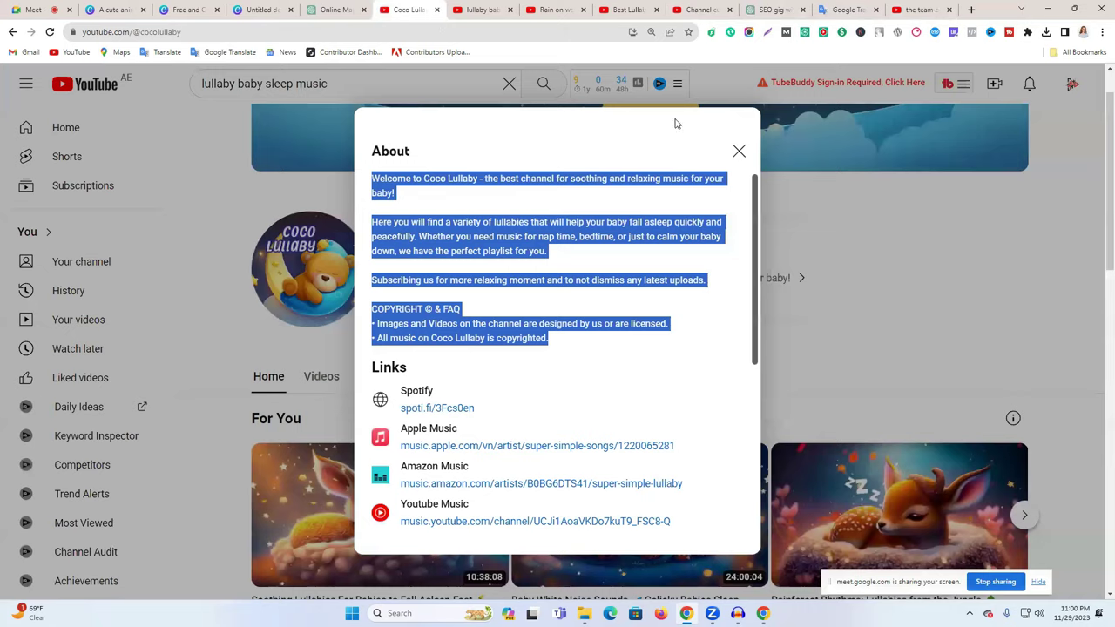
pyautogui.click(739, 151)
pyautogui.scroll(-2, 413, 369)
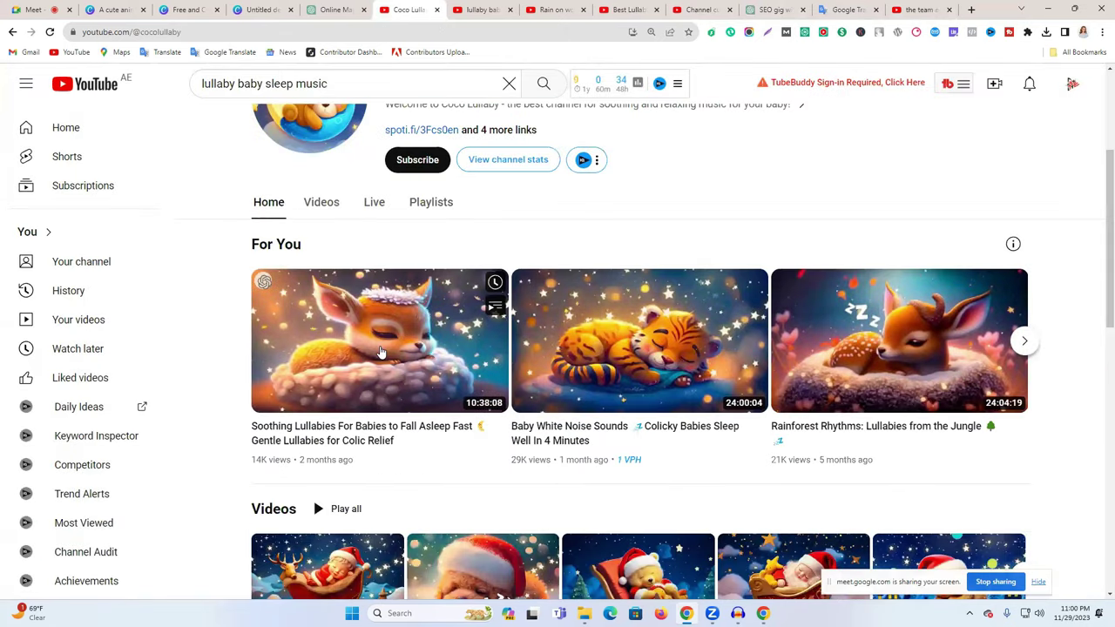
pyautogui.click(381, 352)
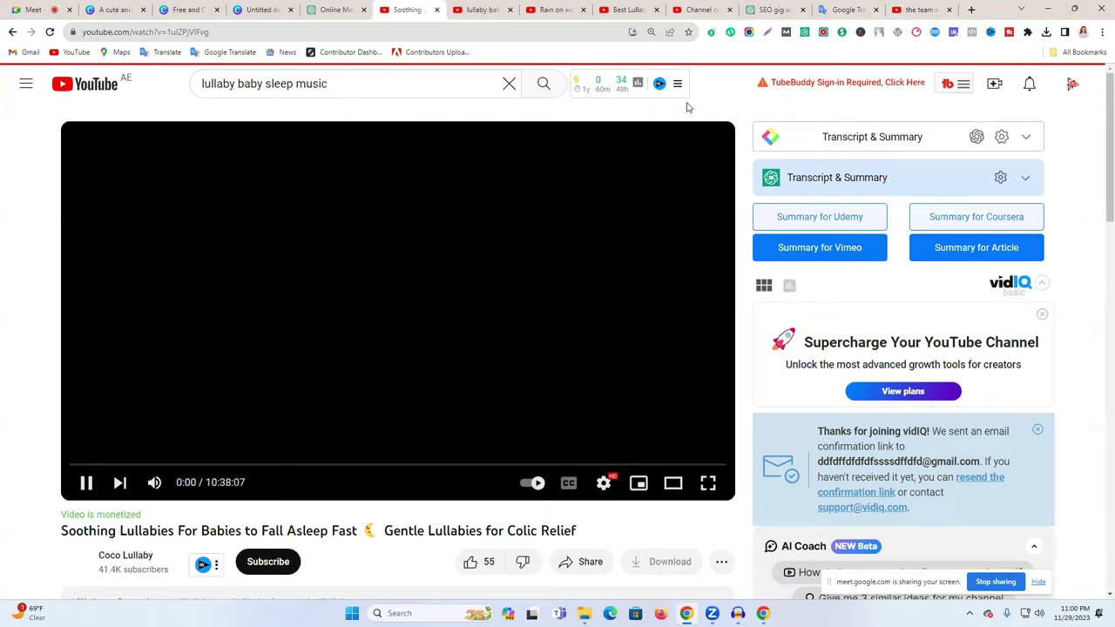
pyautogui.scroll(-10, 921, 398)
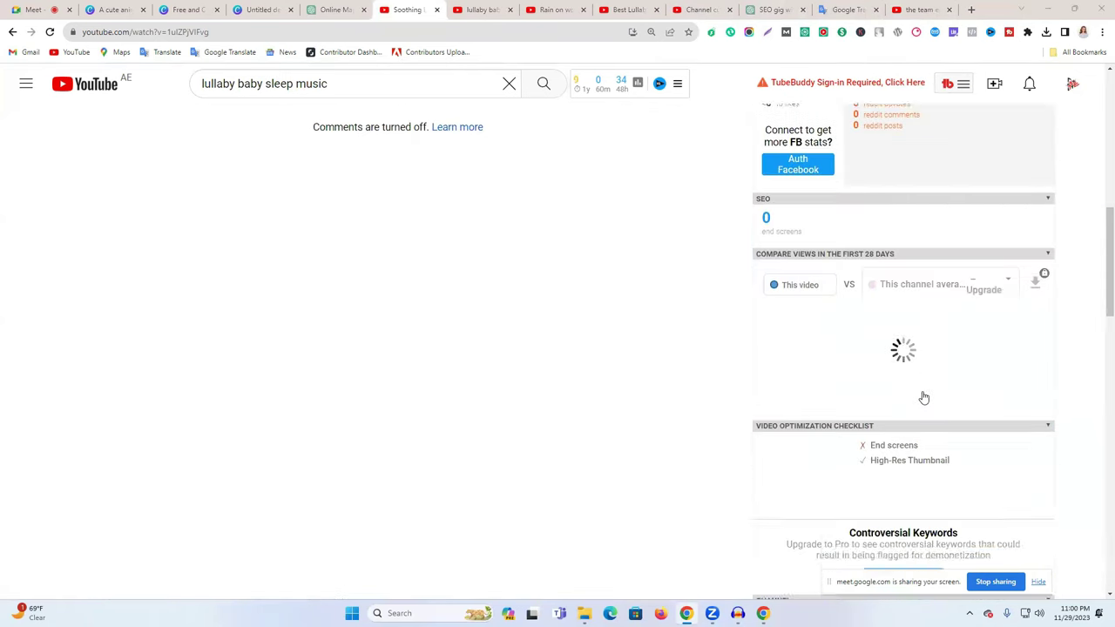
pyautogui.scroll(-5, 920, 398)
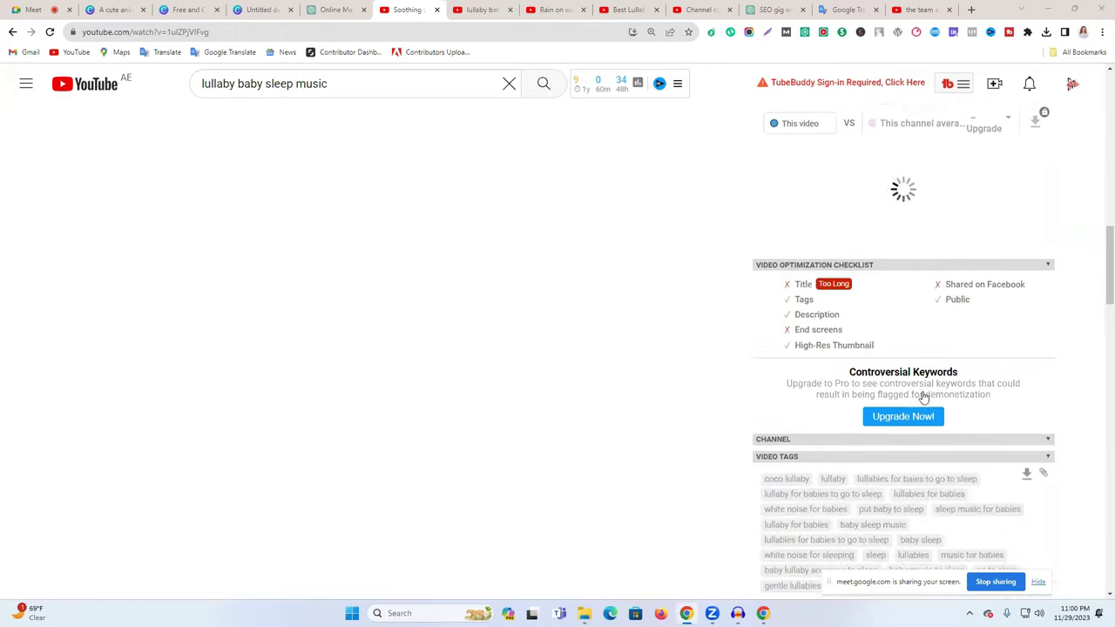
pyautogui.scroll(-3, 919, 401)
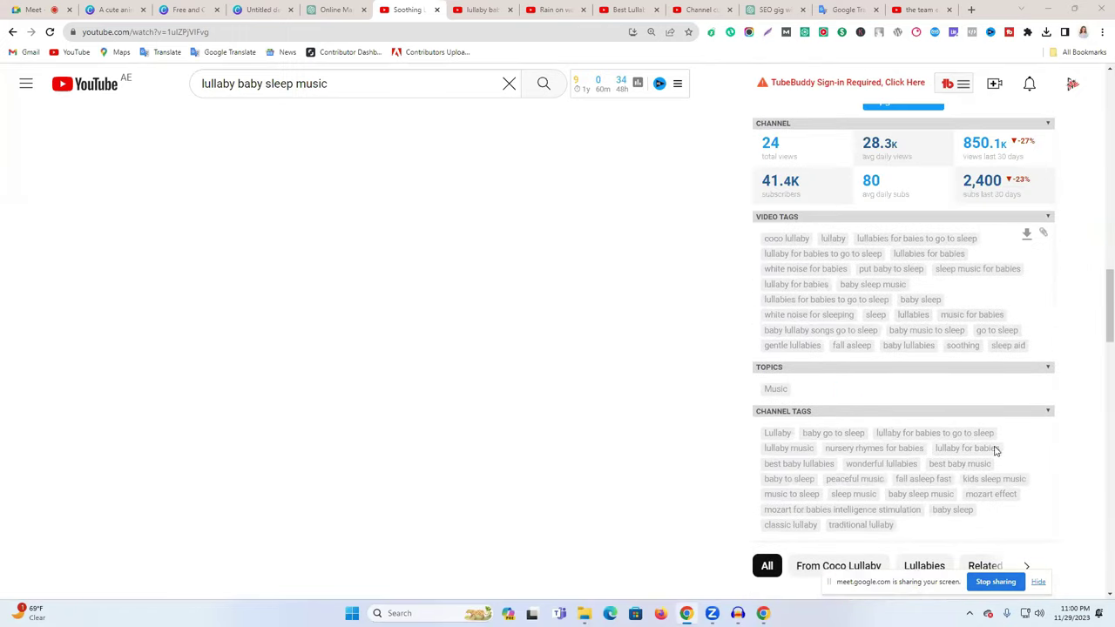
pyautogui.scroll(-1, 975, 451)
pyautogui.moveTo(763, 376); pyautogui.dragTo(806, 375)
pyautogui.click(715, 7)
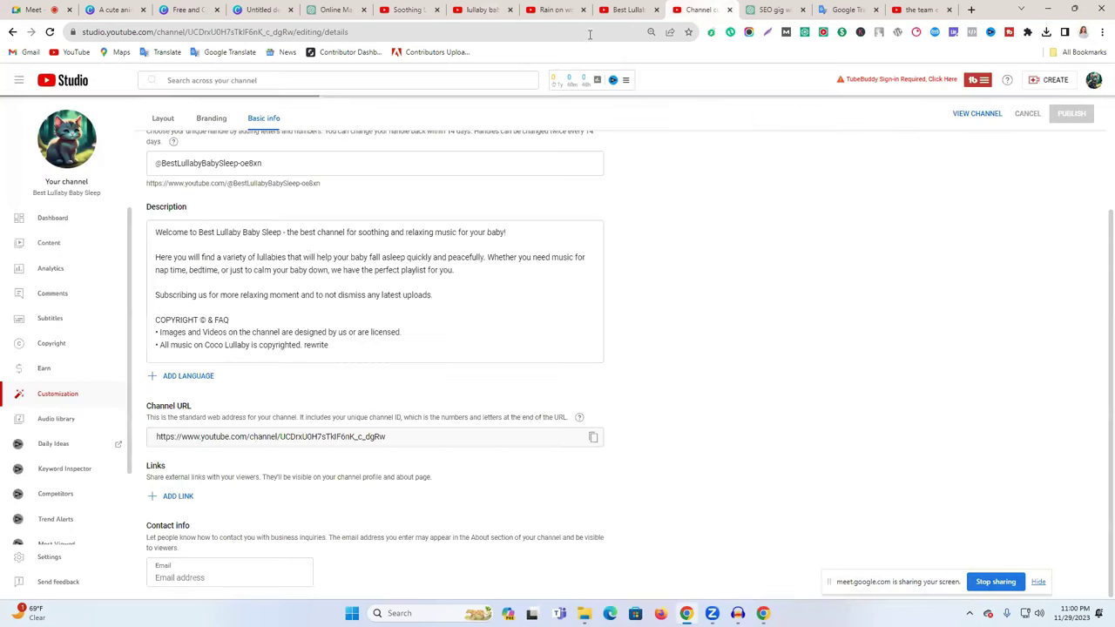
# Add 'Lullaby', copied from the video's channel tags, to the channel Keywords field.
pyautogui.click(49, 558)
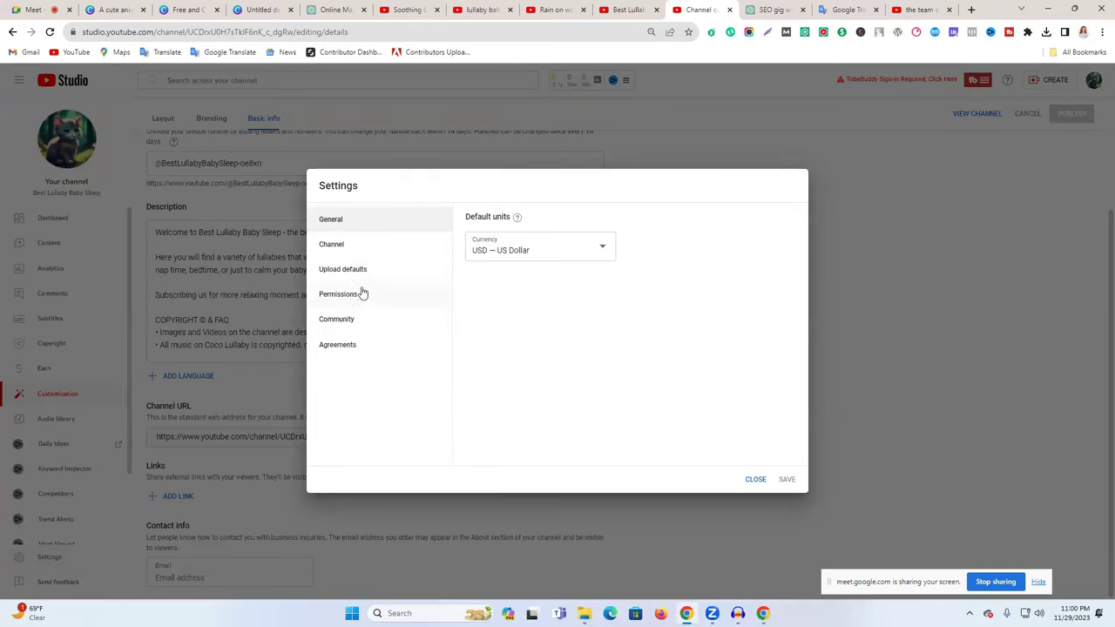
pyautogui.click(363, 250)
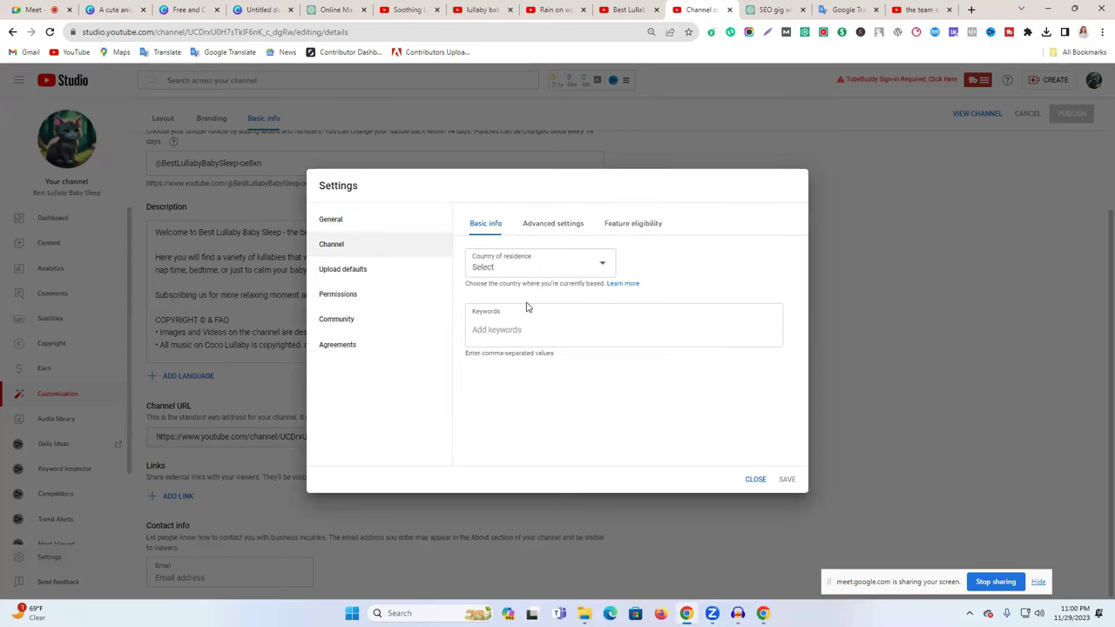
pyautogui.click(509, 336)
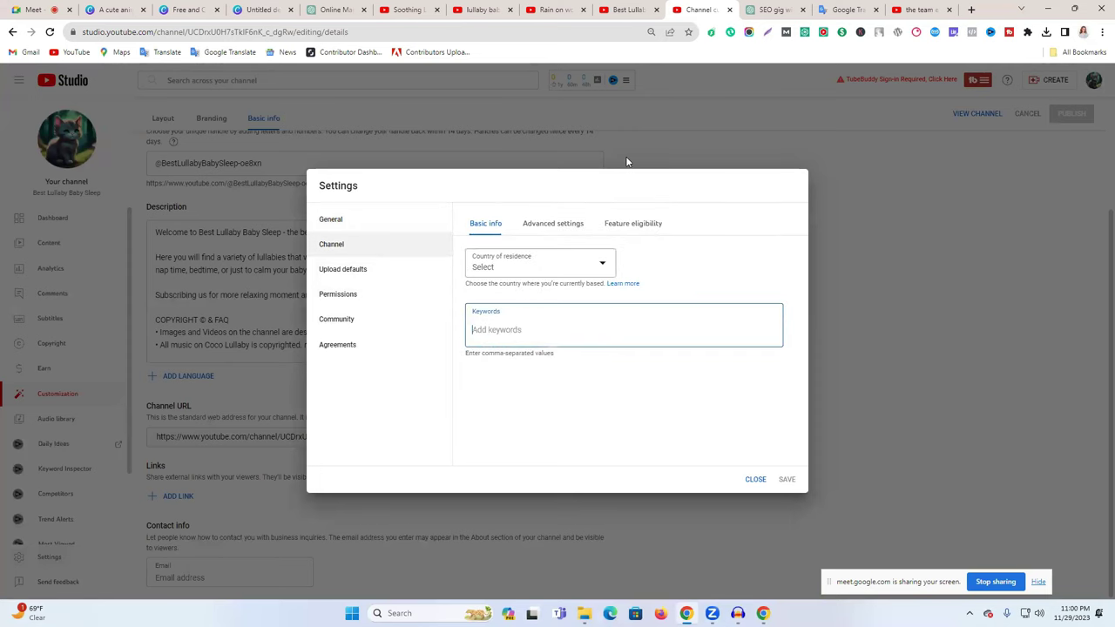
pyautogui.click(634, 8)
pyautogui.click(411, 8)
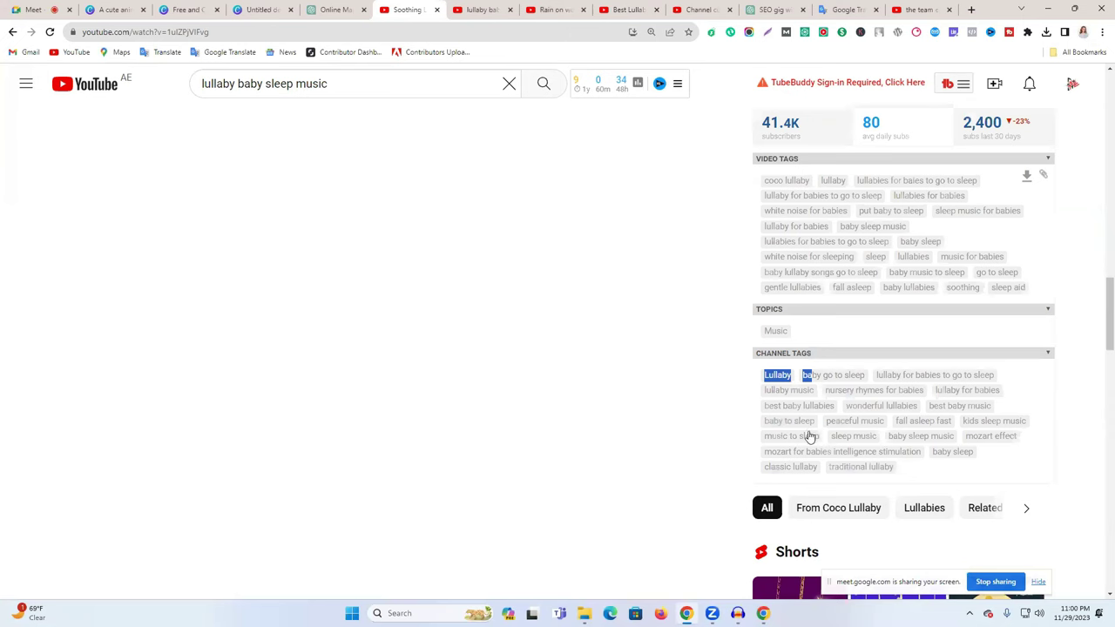
pyautogui.moveTo(751, 376); pyautogui.dragTo(793, 376)
pyautogui.hotkey('ctrl', 'c')
pyautogui.click(701, 9)
pyautogui.hotkey('ctrl', 'v')
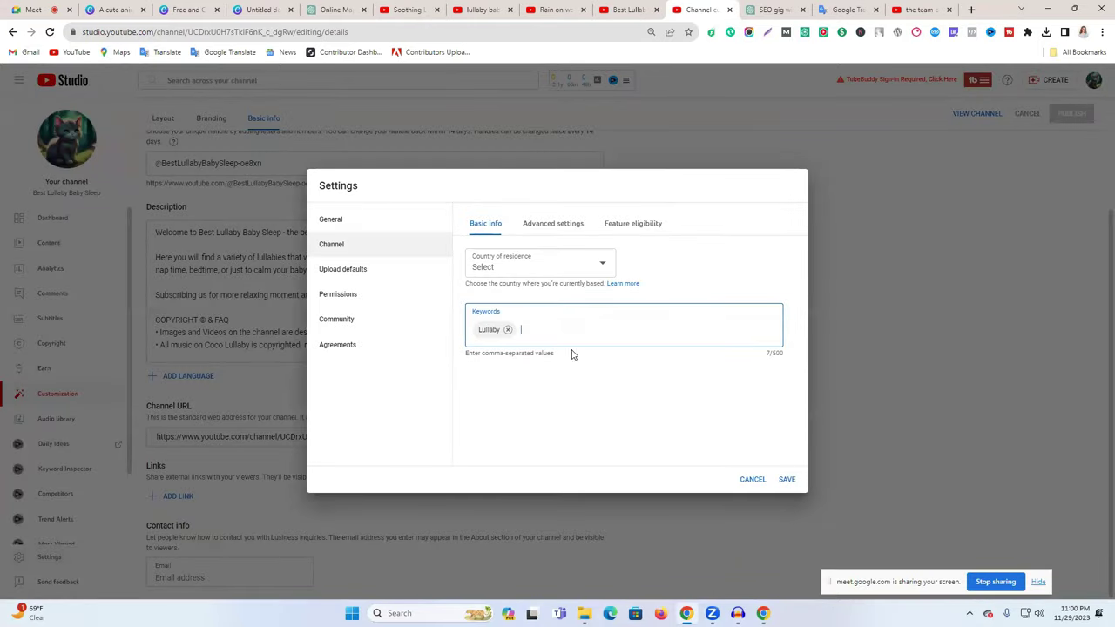
# Add 'baby go to sleep' from the video's tags as a channel keyword.
pyautogui.click(412, 8)
pyautogui.click(798, 378)
pyautogui.moveTo(805, 381); pyautogui.dragTo(863, 386)
pyautogui.hotkey('ctrl', 'c')
pyautogui.click(702, 9)
pyautogui.hotkey('ctrl', 'v')
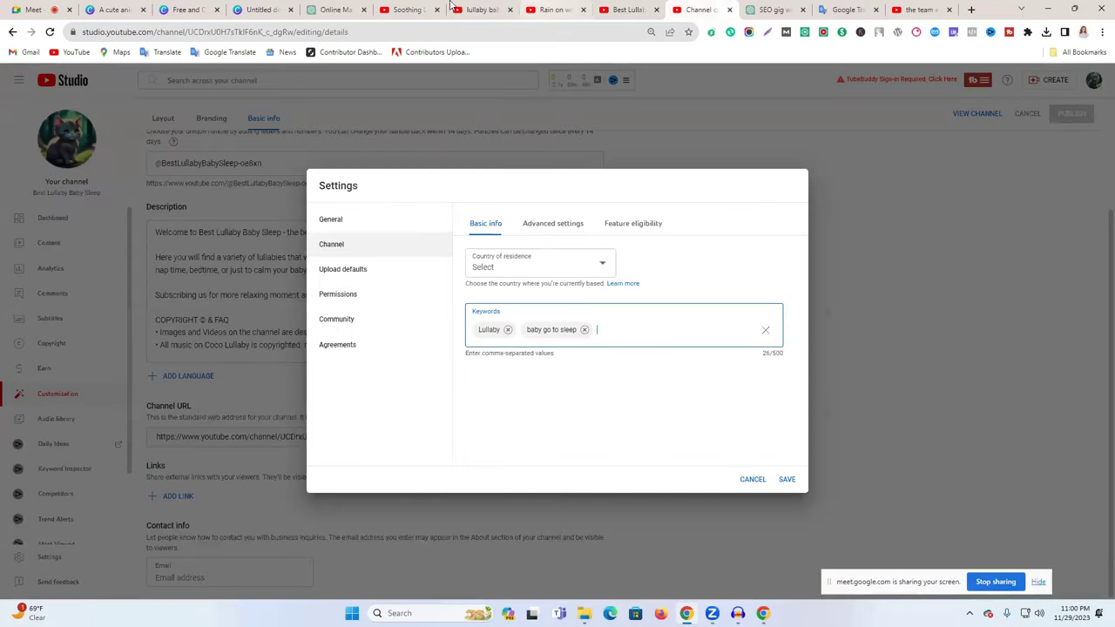
# Add 'lullaby music' from the video's tags as a channel keyword.
pyautogui.click(417, 9)
pyautogui.moveTo(873, 379); pyautogui.dragTo(1002, 381)
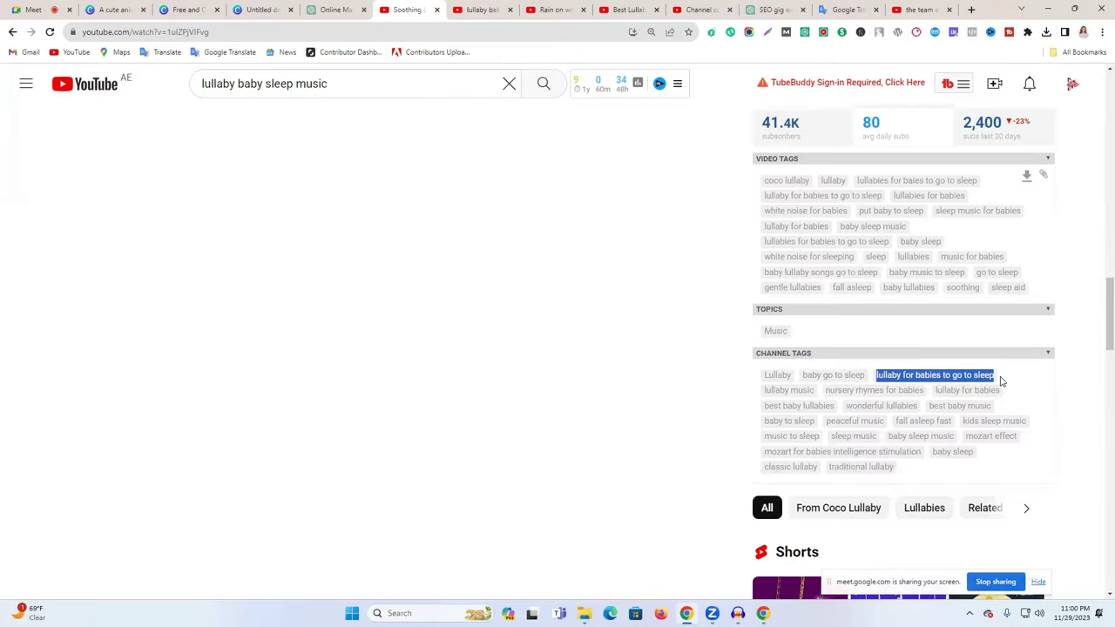
pyautogui.hotkey('ctrl', 'c')
pyautogui.click(697, 10)
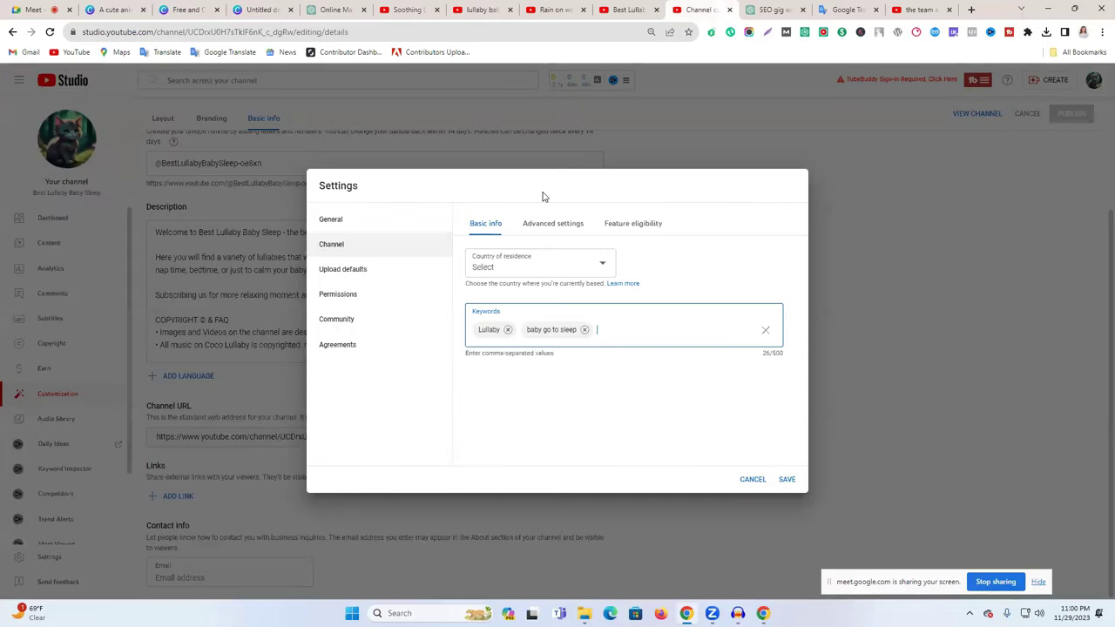
pyautogui.click(422, 9)
pyautogui.moveTo(758, 390); pyautogui.dragTo(814, 393)
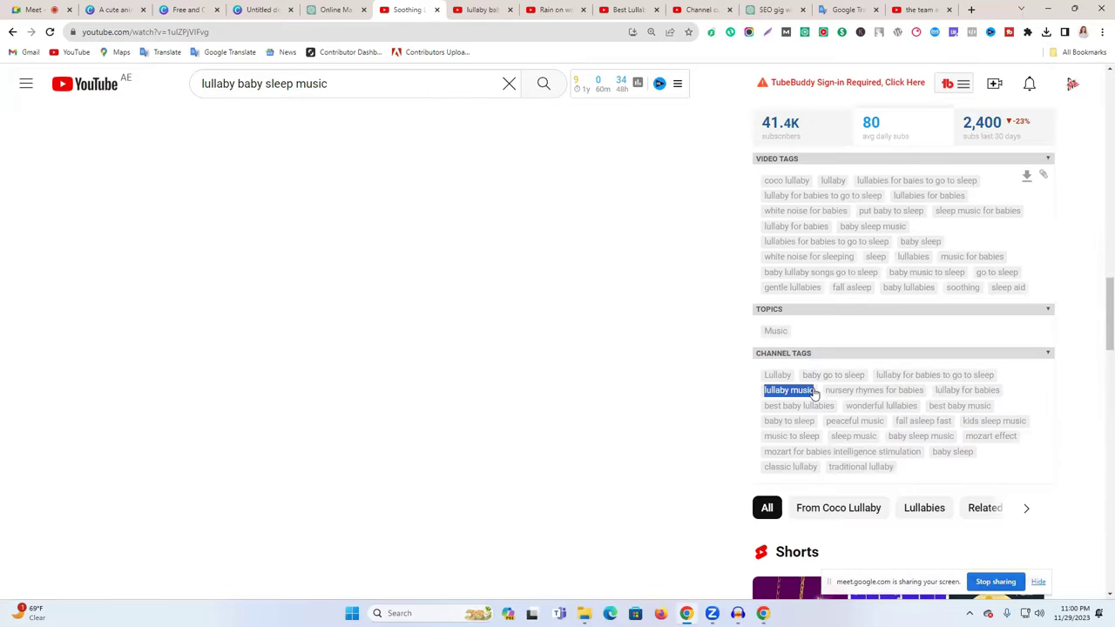
pyautogui.hotkey('ctrl', 'c')
pyautogui.click(697, 10)
pyautogui.hotkey('ctrl', 'v')
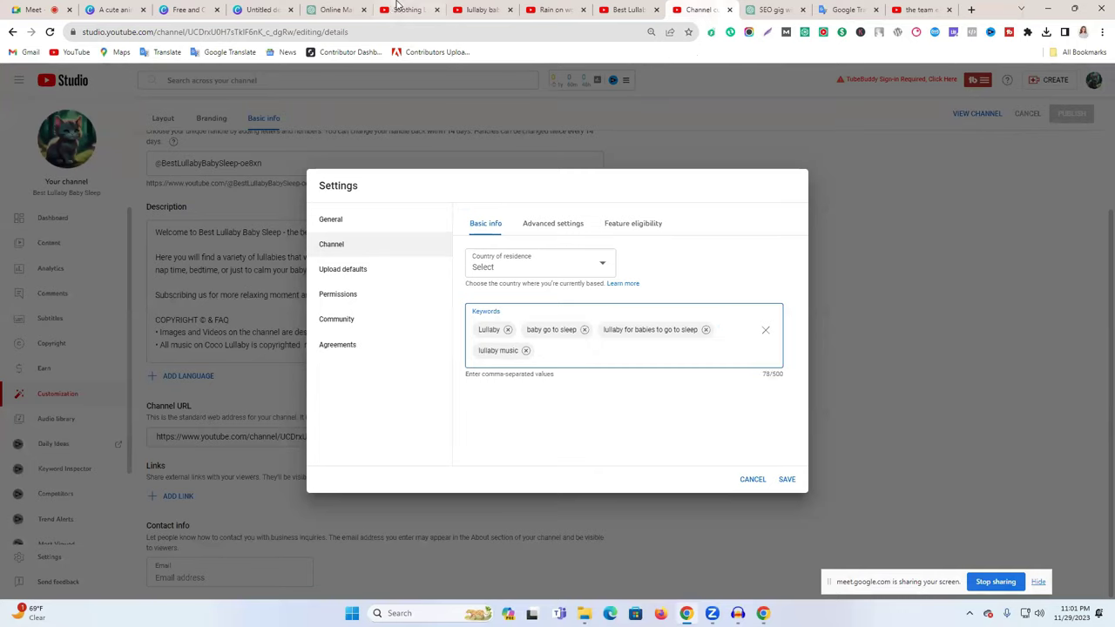
# Add 'lullaby for babies' as a keyword after checking stats for 'nursery rhymes for babies'.
pyautogui.click(405, 9)
pyautogui.moveTo(824, 391); pyautogui.dragTo(926, 394)
pyautogui.click(915, 333)
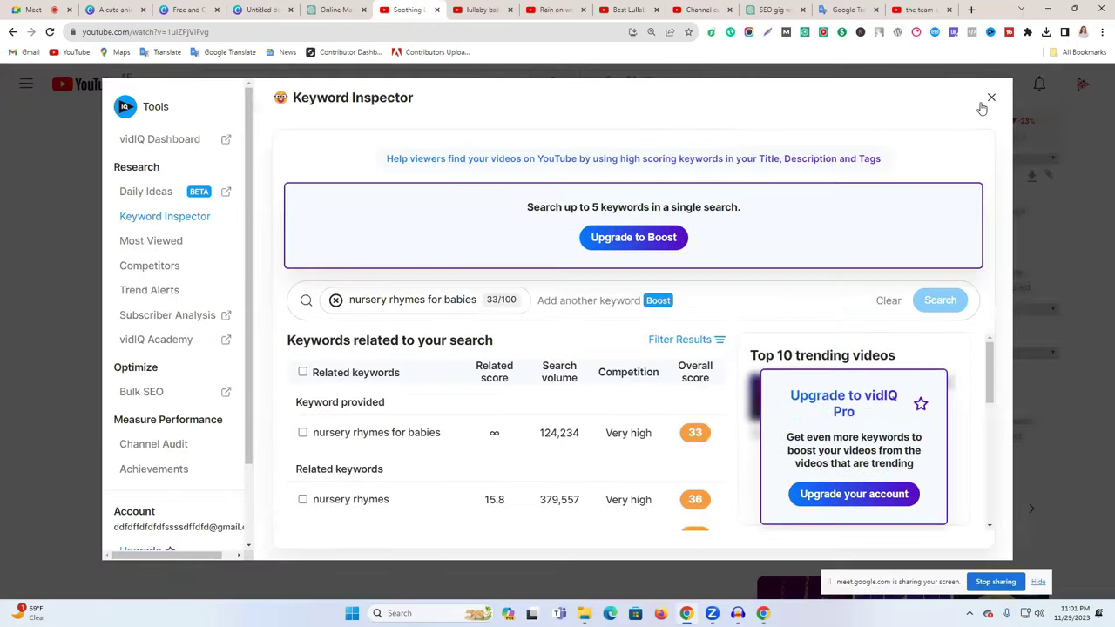
pyautogui.click(988, 99)
pyautogui.moveTo(1002, 400); pyautogui.dragTo(941, 399)
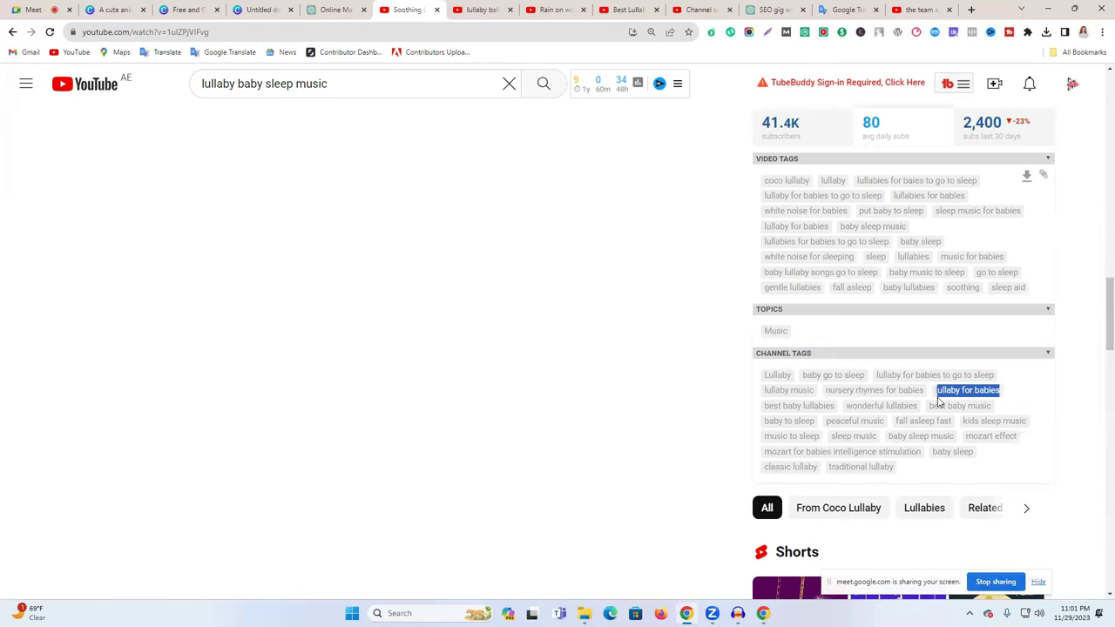
pyautogui.click(706, 10)
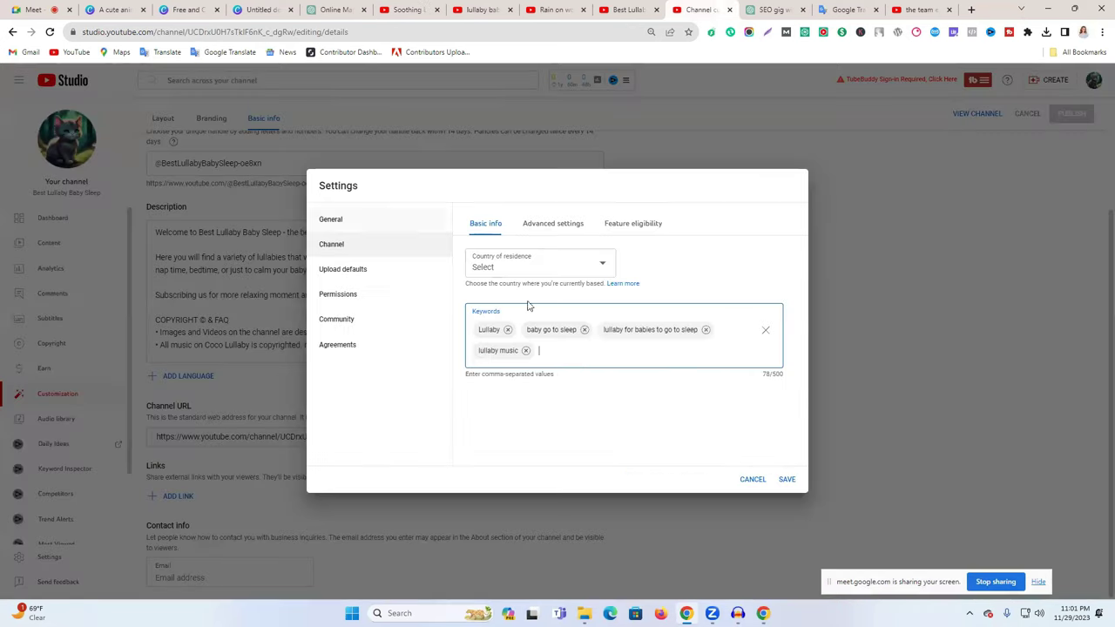
pyautogui.hotkey('ctrl', 'v')
pyautogui.press('Return')
pyautogui.click(410, 10)
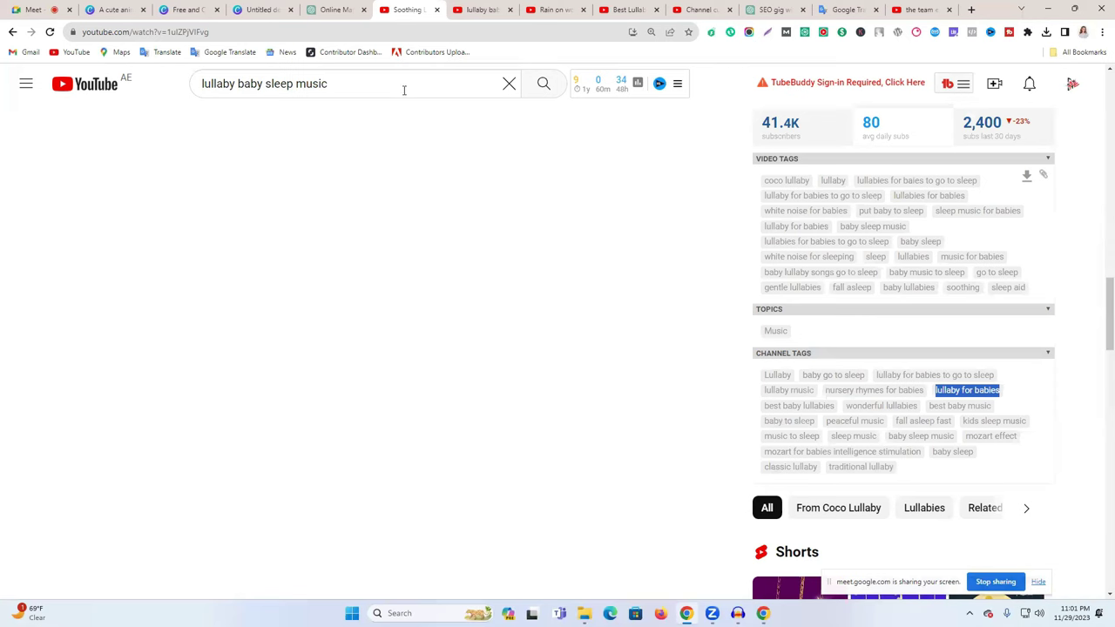
# Generate RapidTags tags for the title 'lullaby baby sleep music'.
pyautogui.tripleClick(361, 82)
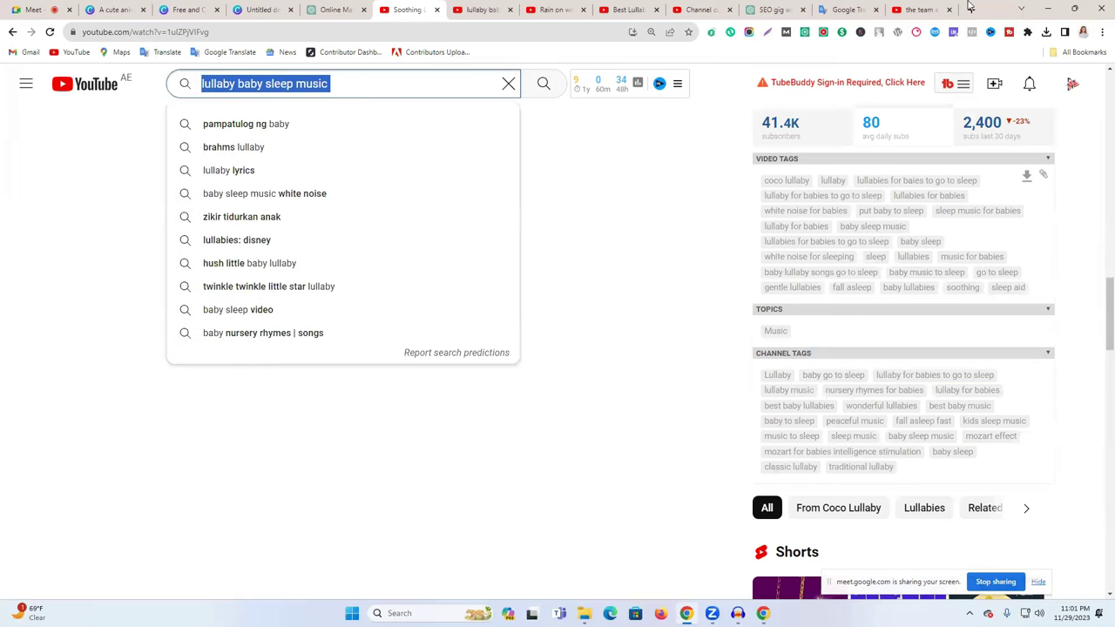
pyautogui.click(970, 7)
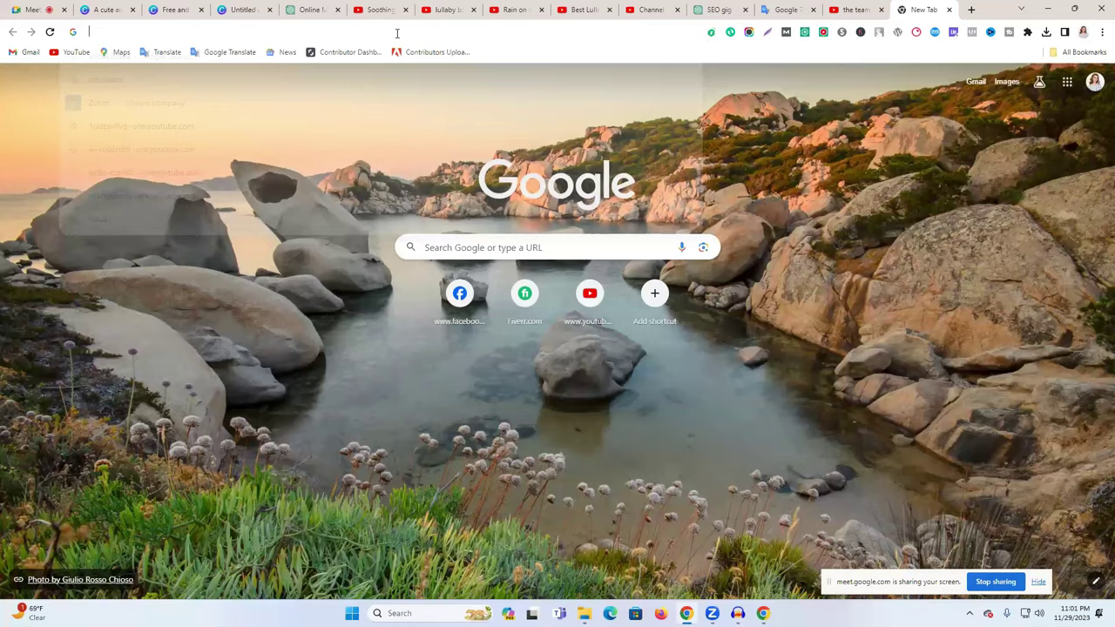
pyautogui.write('tag')
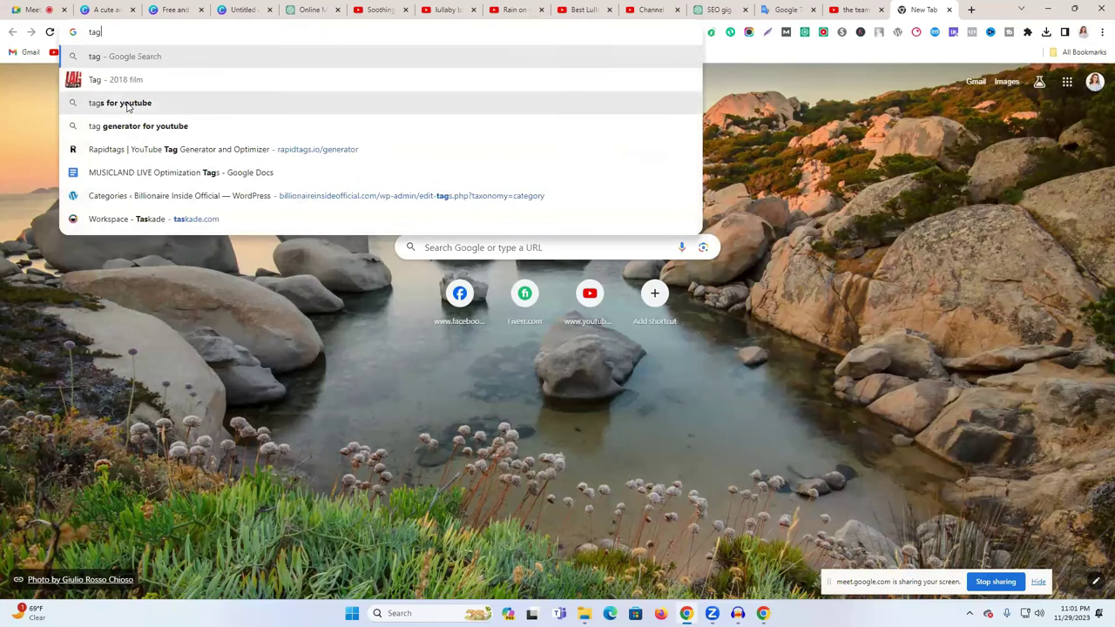
pyautogui.click(129, 104)
pyautogui.click(261, 434)
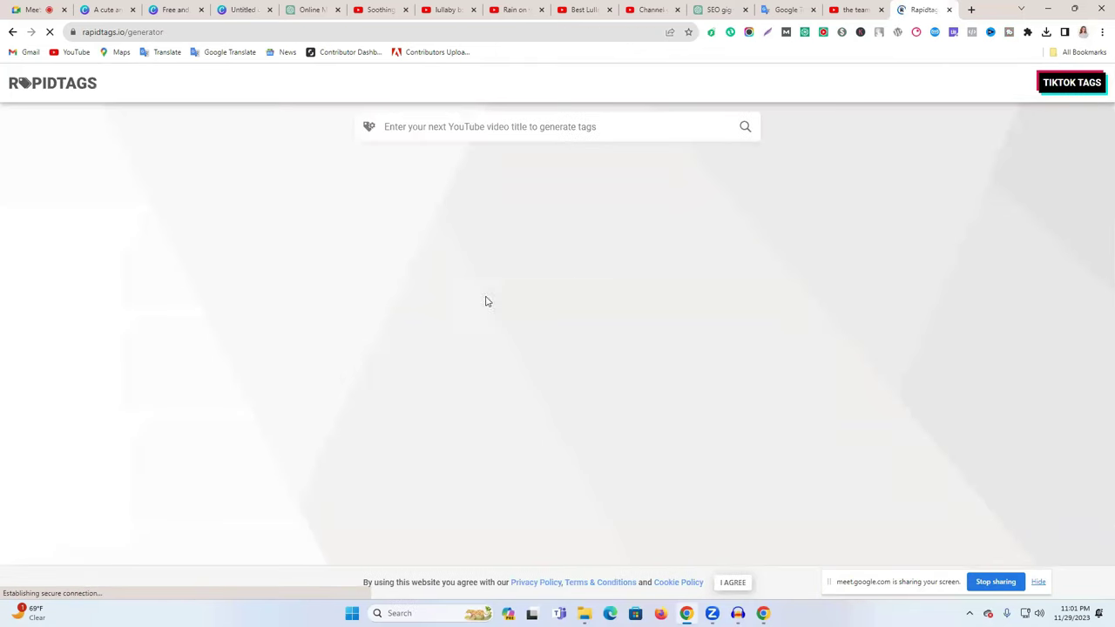
pyautogui.click(467, 126)
pyautogui.hotkey('ctrl', 'v')
pyautogui.press('Return')
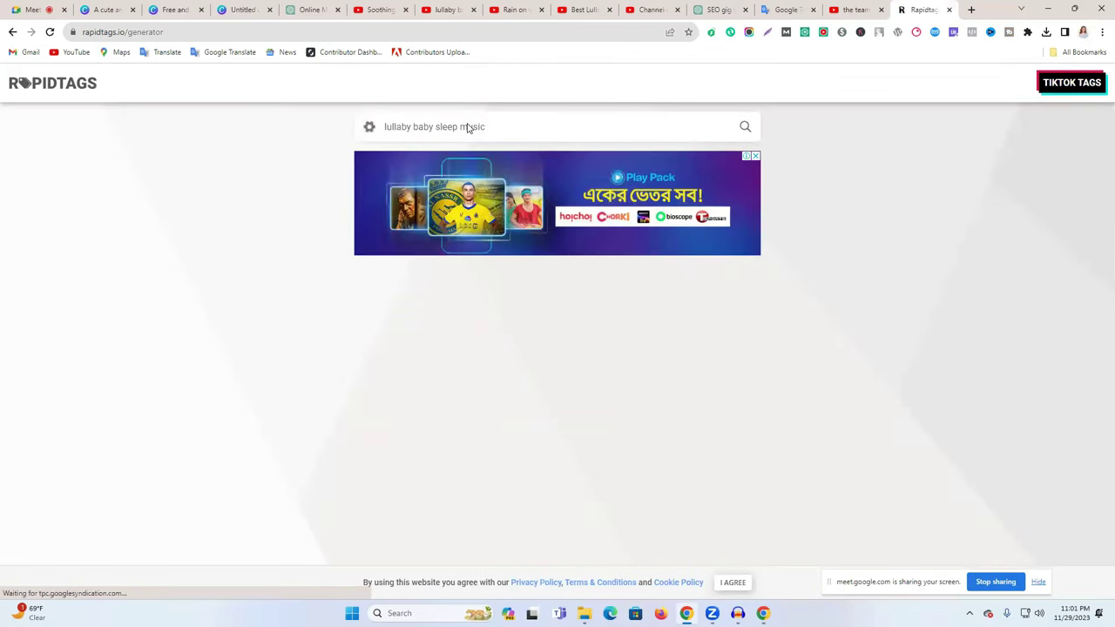
pyautogui.click(409, 463)
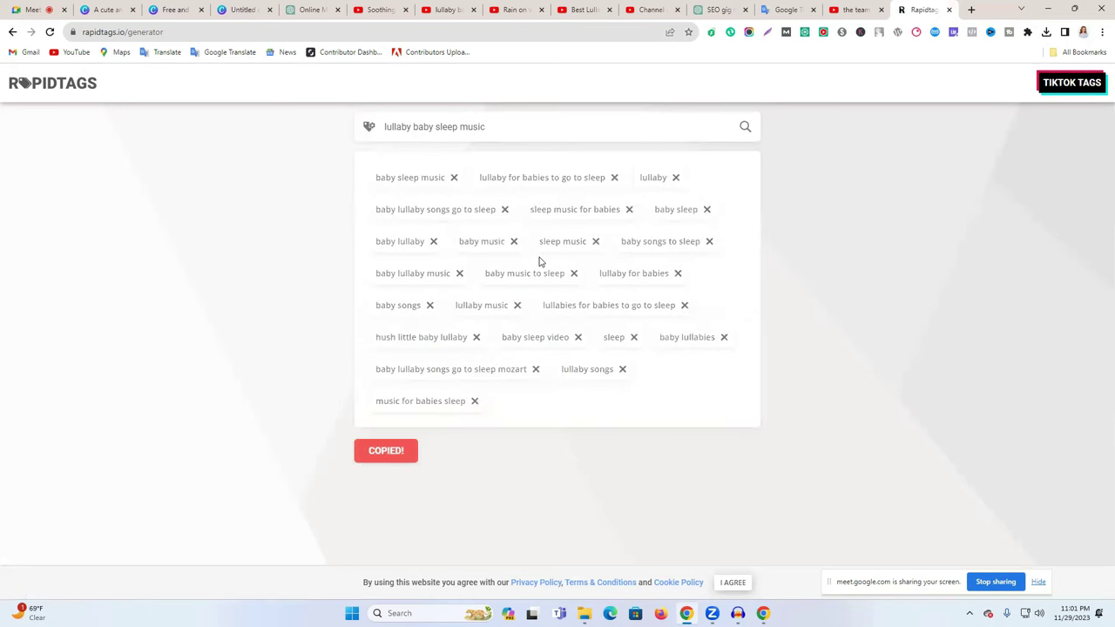
pyautogui.click(641, 11)
pyautogui.hotkey('ctrl', 'v')
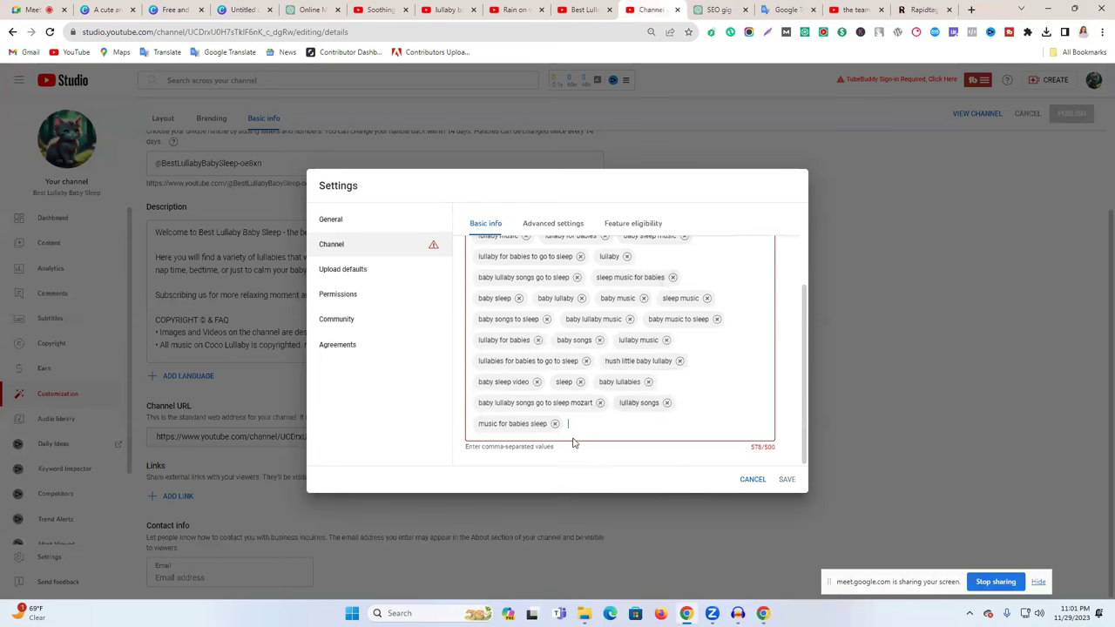
# Remove 'baby lullaby songs go to sleep mozart', 'lullaby for babies to go to sleep' and 'sleep' to reach 496/500, then save.
pyautogui.click(600, 403)
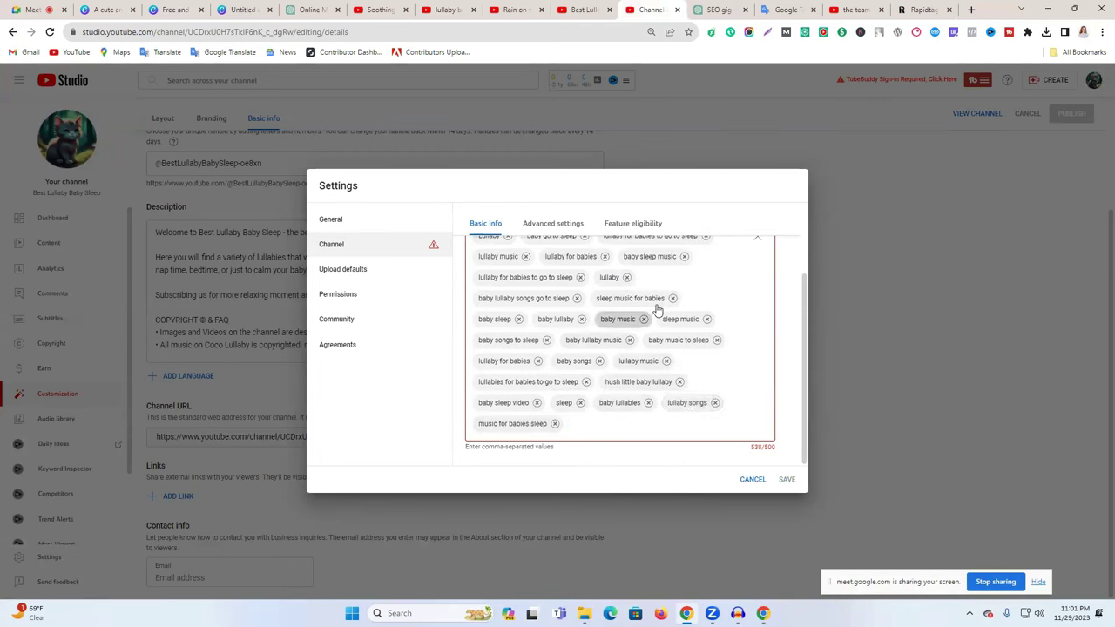
pyautogui.scroll(1, 646, 290)
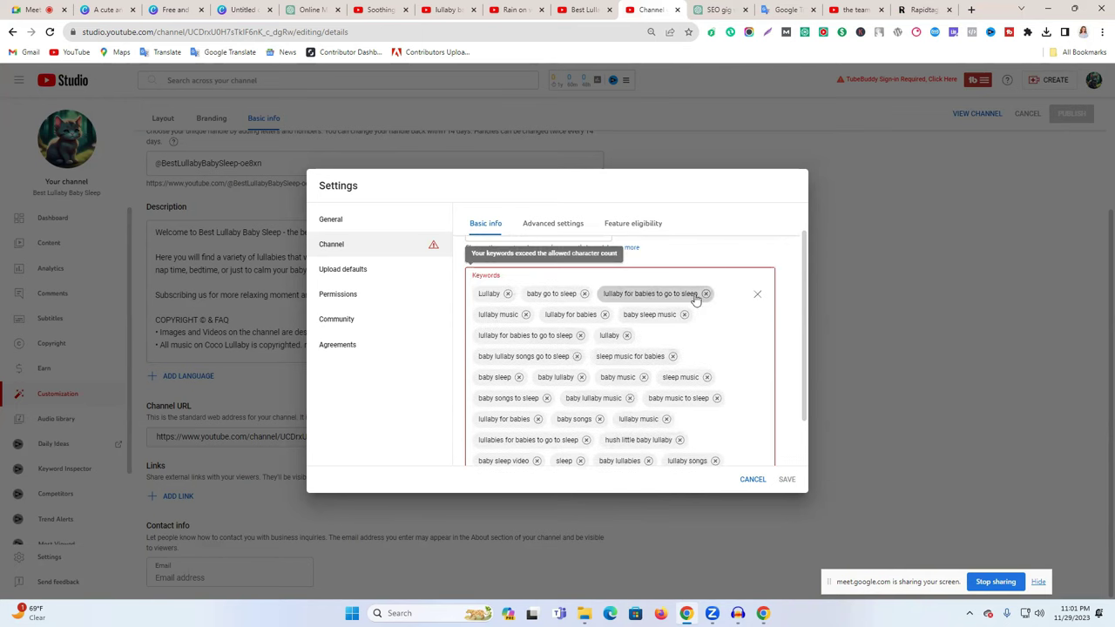
pyautogui.click(705, 293)
pyautogui.scroll(-2, 716, 364)
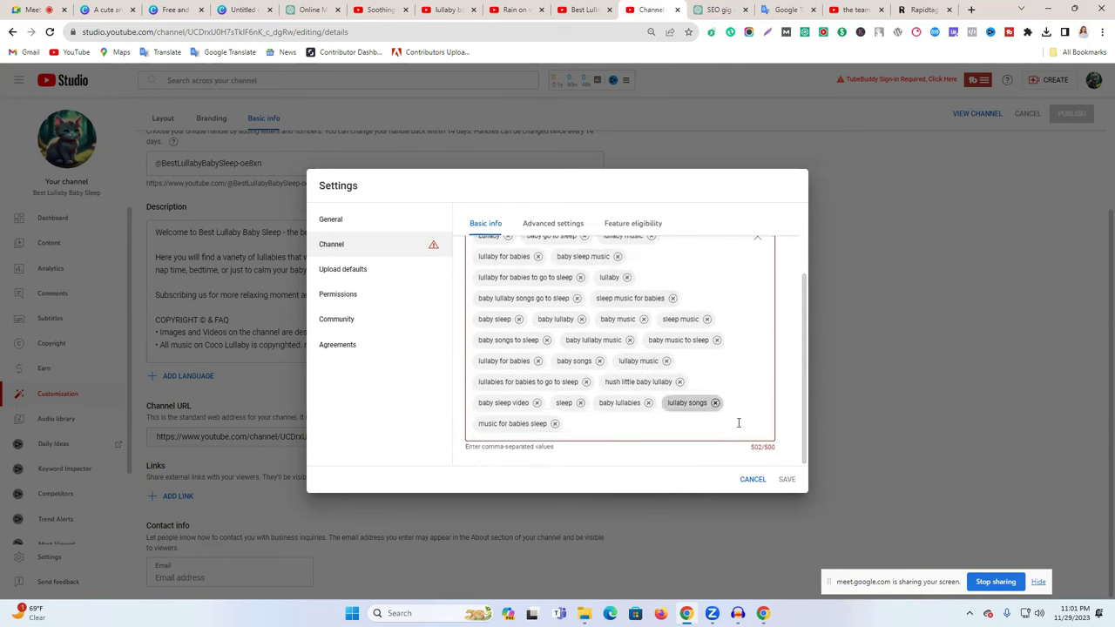
pyautogui.click(581, 402)
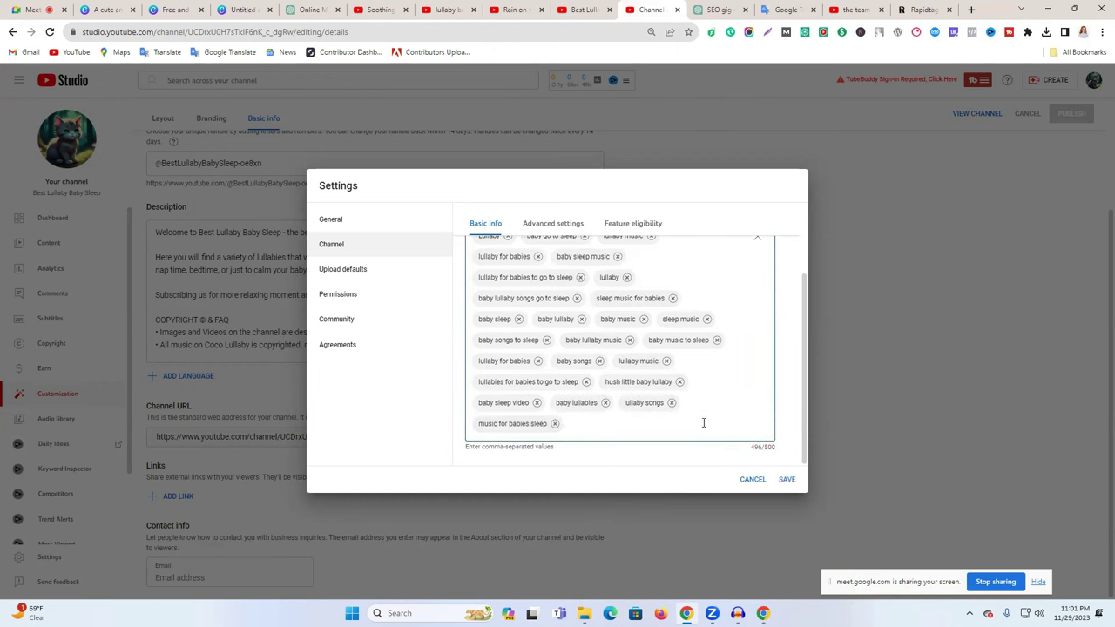
pyautogui.click(785, 480)
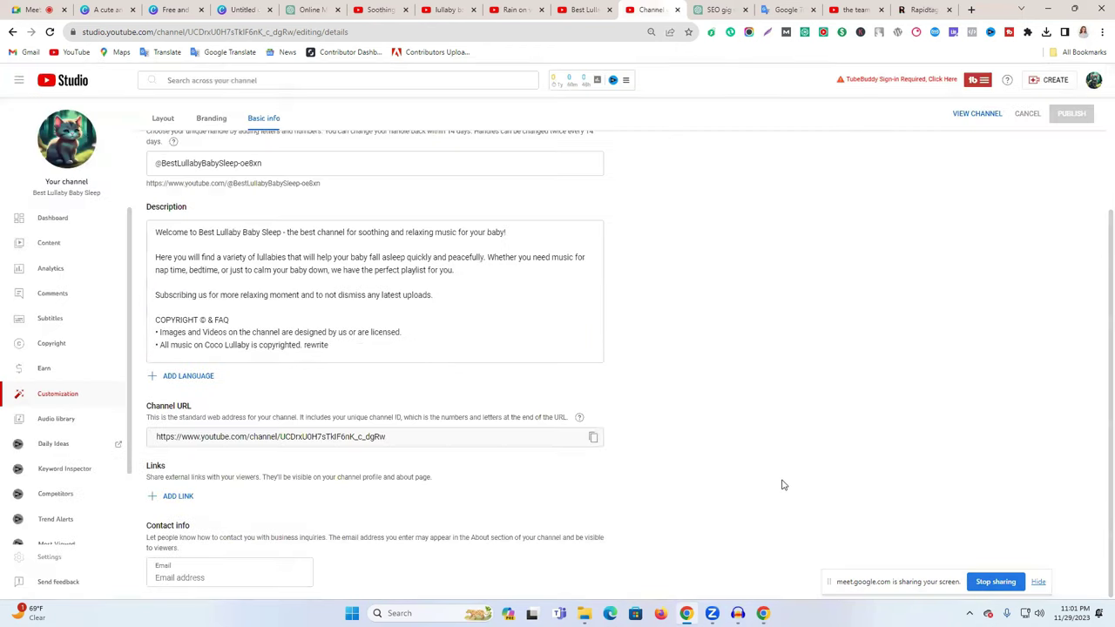
pyautogui.click(587, 512)
pyautogui.scroll(2, 488, 491)
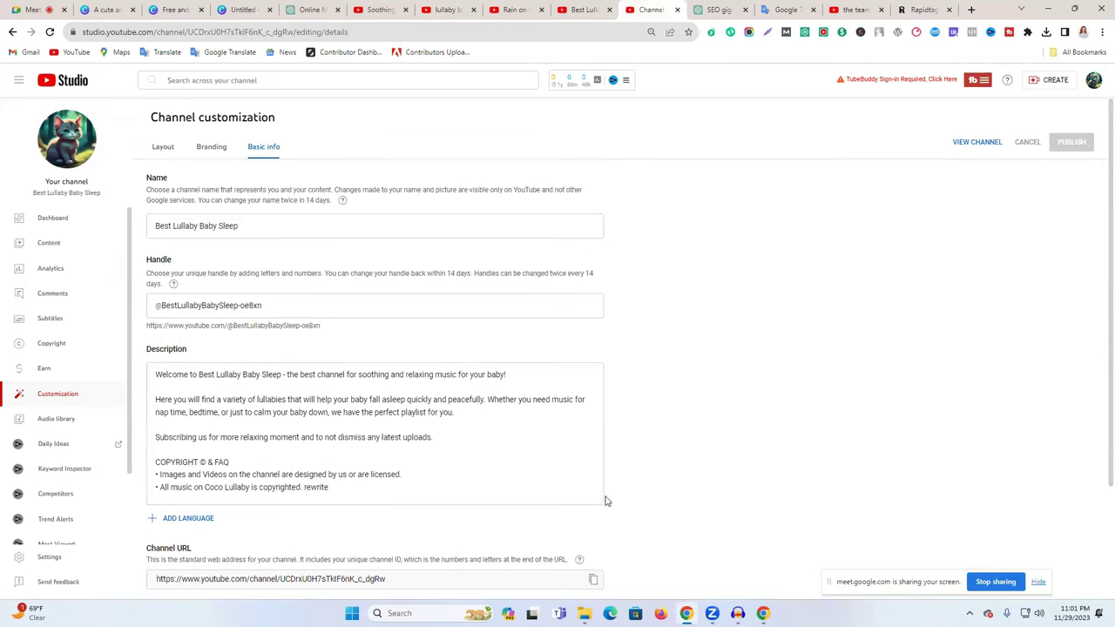
# Open the Best Lullaby Baby Sleep channel page and look through the open YouTube lullaby tabs.
pyautogui.click(67, 139)
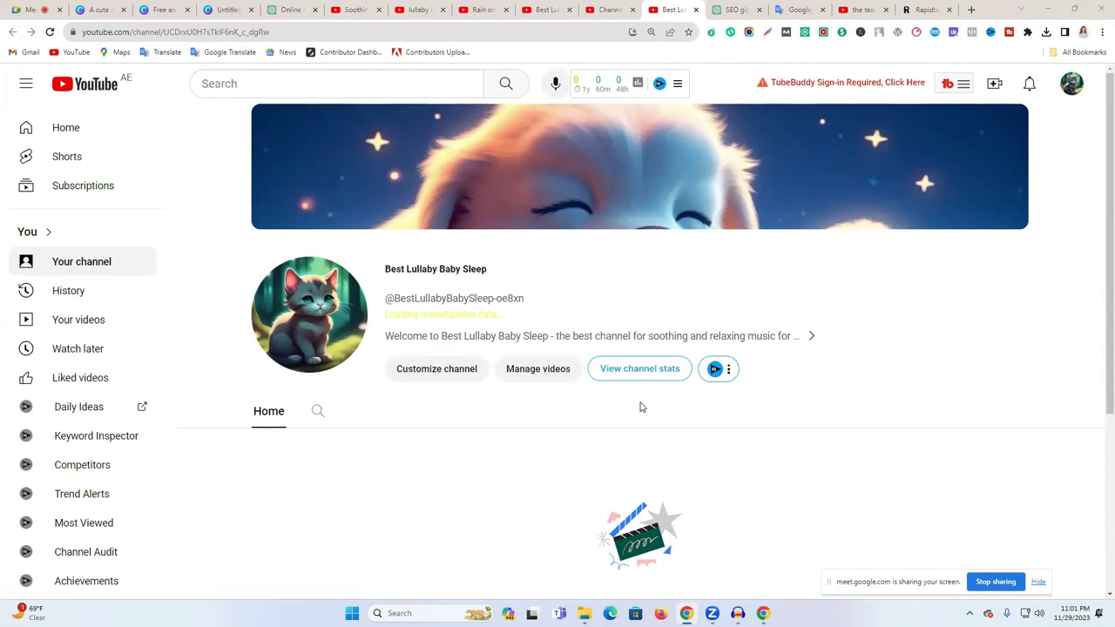
pyautogui.click(540, 9)
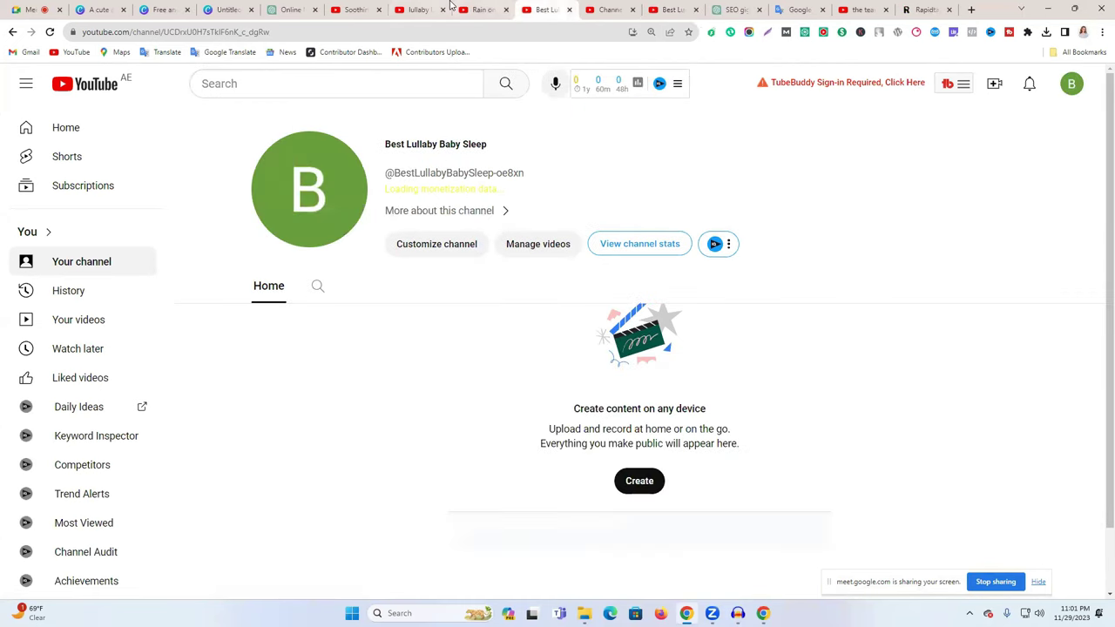
pyautogui.click(423, 10)
pyautogui.click(452, 7)
pyautogui.click(546, 9)
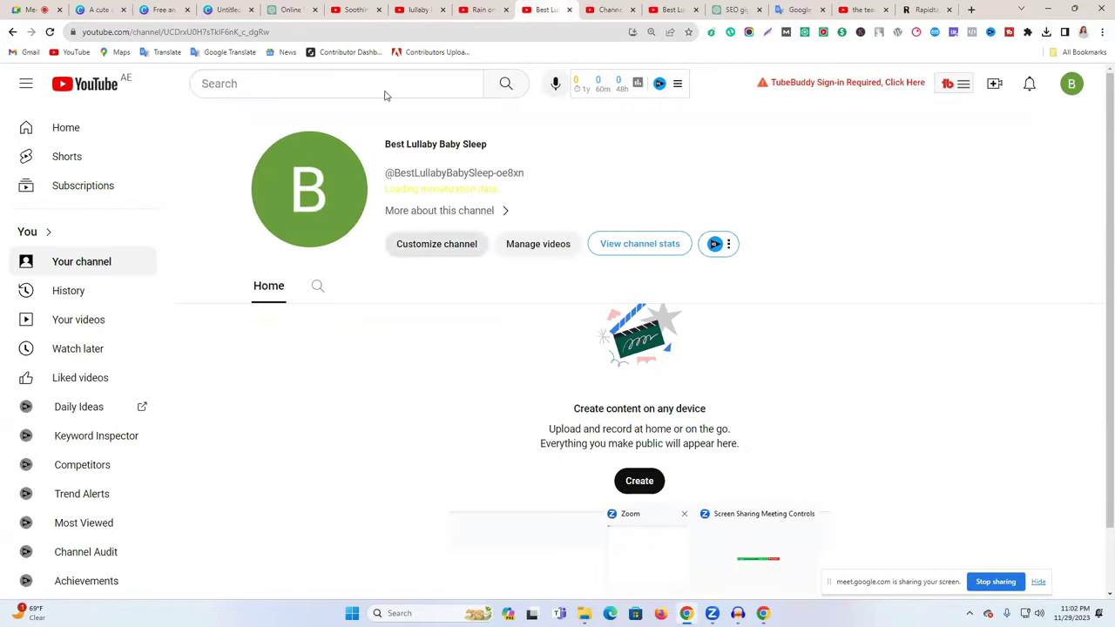
pyautogui.click(355, 7)
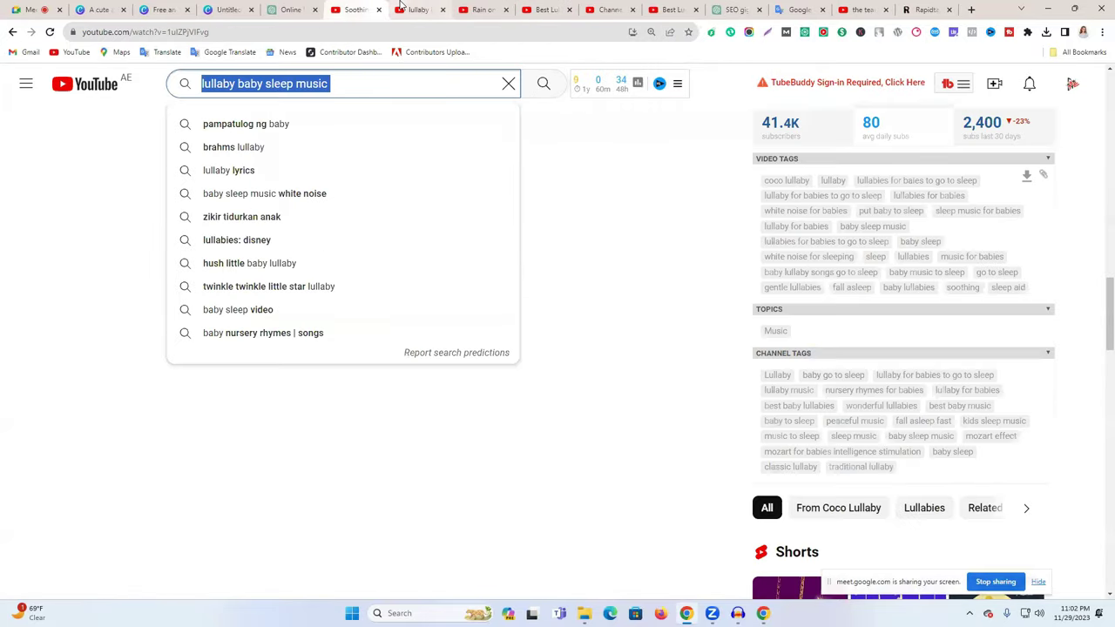
pyautogui.click(418, 10)
# Review the lullaby baby sleep search results, then close the untitled Canva design tab.
pyautogui.click(776, 139)
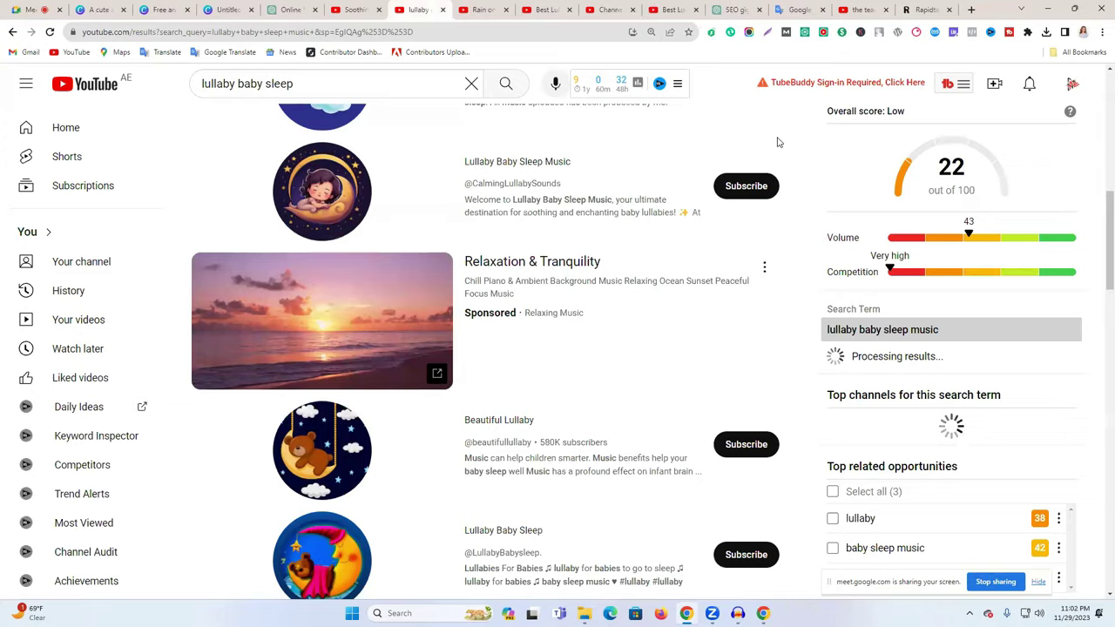
pyautogui.scroll(2, 789, 167)
pyautogui.scroll(5, 789, 177)
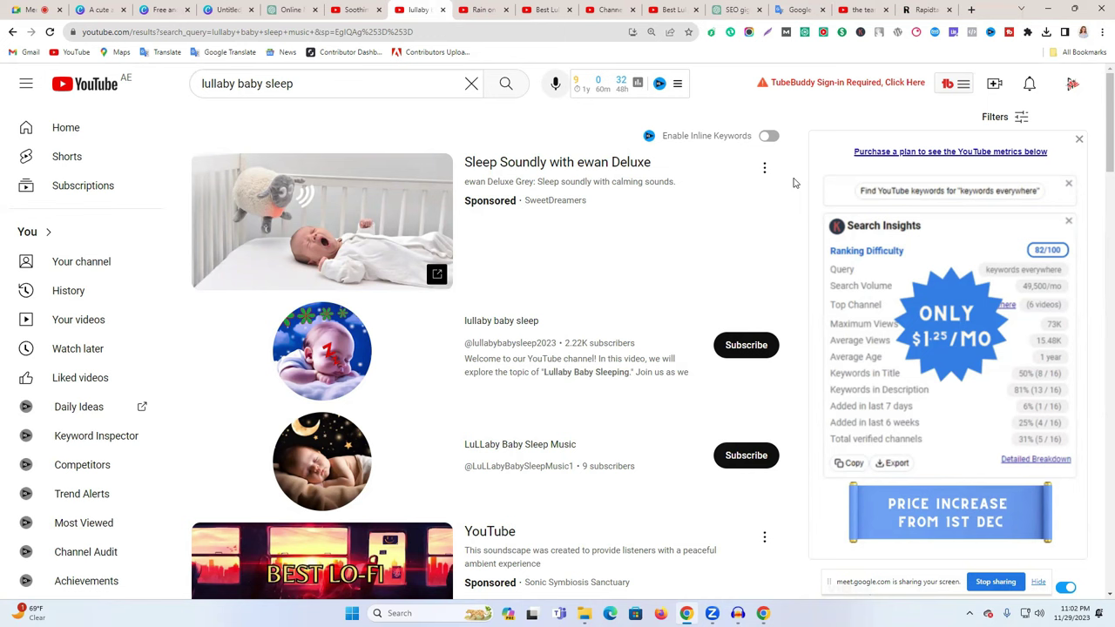
pyautogui.click(233, 11)
pyautogui.click(250, 11)
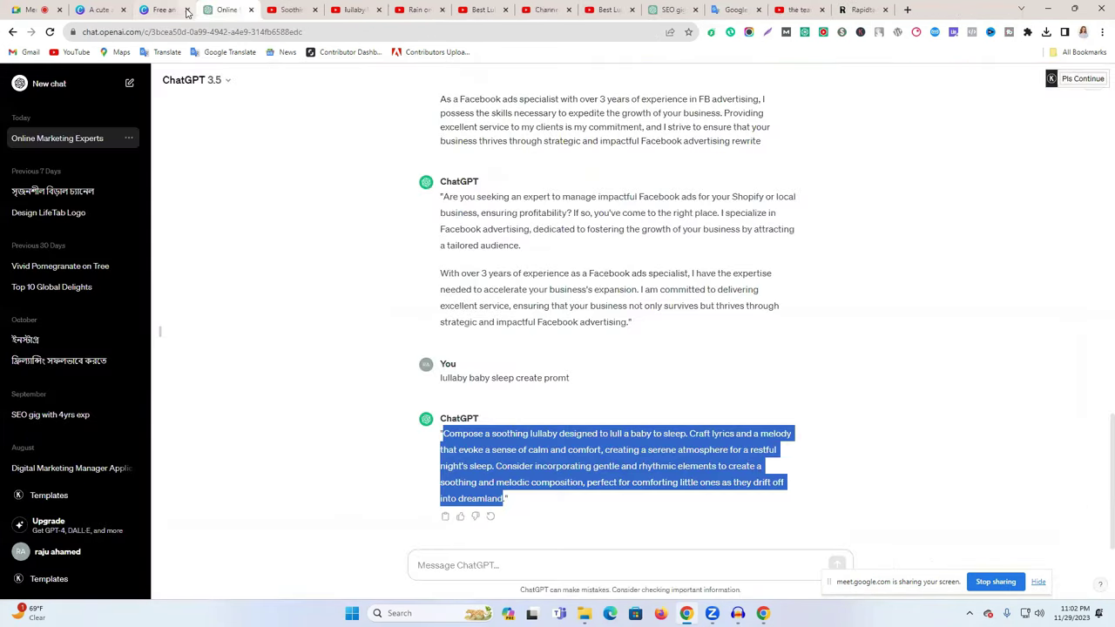
# Close the leftover templates tab and load canva.com in a new browser tab.
pyautogui.click(186, 10)
pyautogui.click(119, 7)
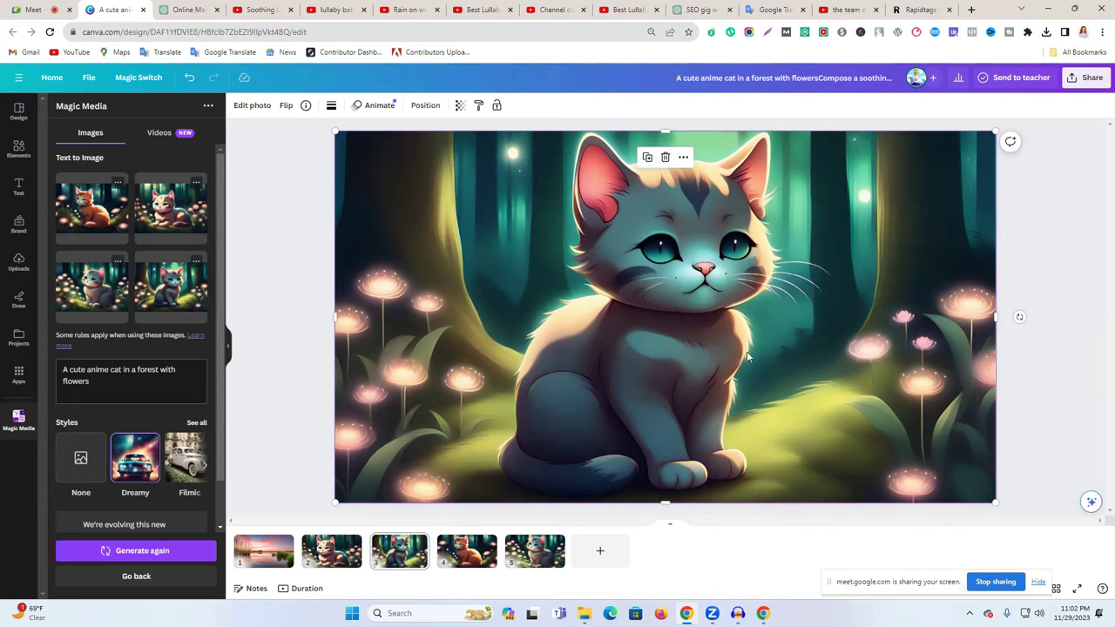
pyautogui.click(971, 10)
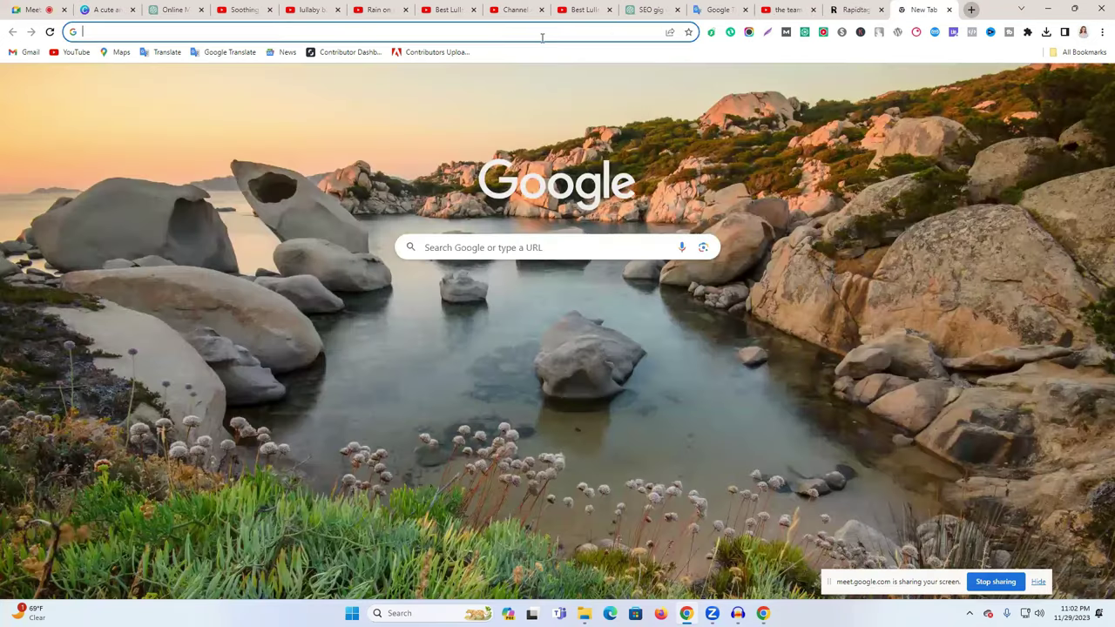
pyautogui.write('c')
pyautogui.press('Return')
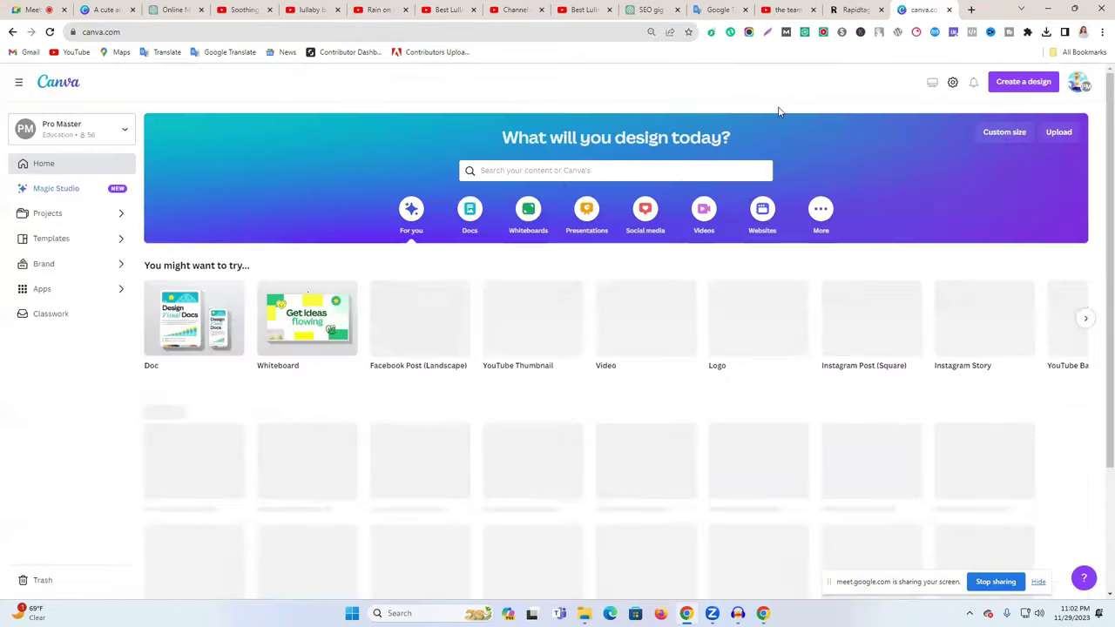
# Search Canva and pick the YouTube Thumbnail templates.
pyautogui.scroll(-2, 697, 255)
pyautogui.scroll(-1, 699, 254)
pyautogui.click(663, 83)
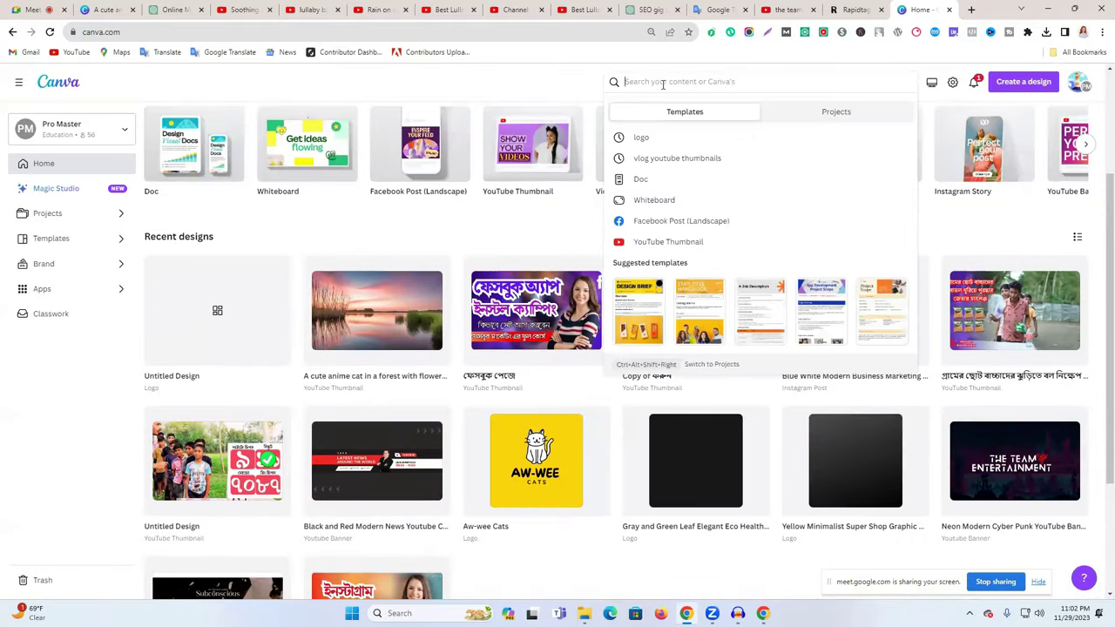
pyautogui.click(667, 242)
# Create a blank YouTube Thumbnail design and browse the Elements library, including all audio tracks.
pyautogui.scroll(-3, 668, 236)
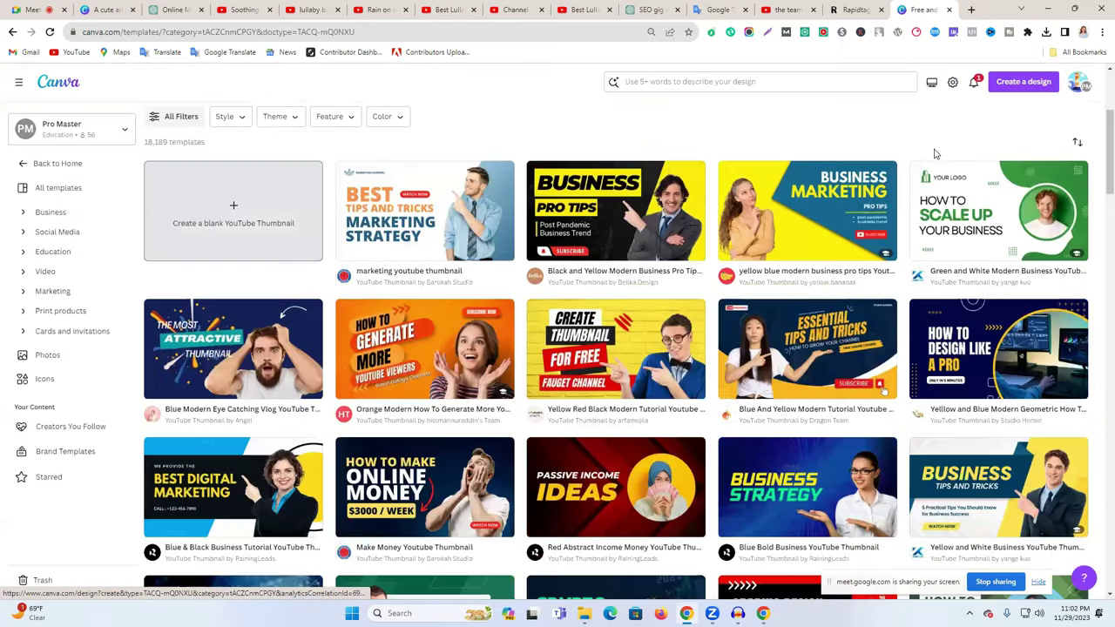
pyautogui.click(233, 213)
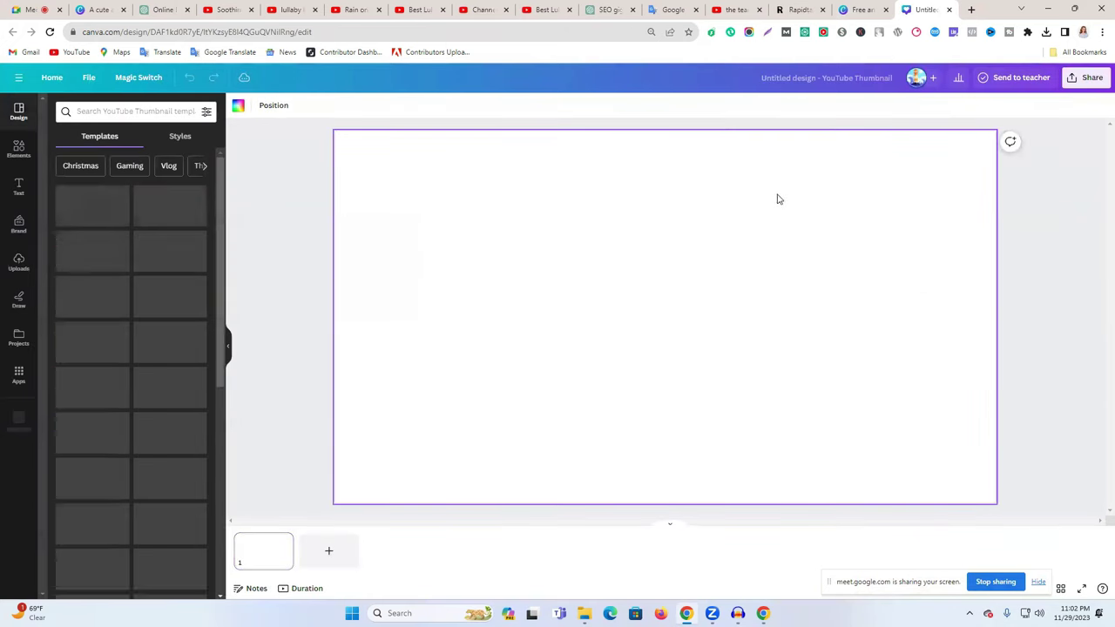
pyautogui.click(13, 152)
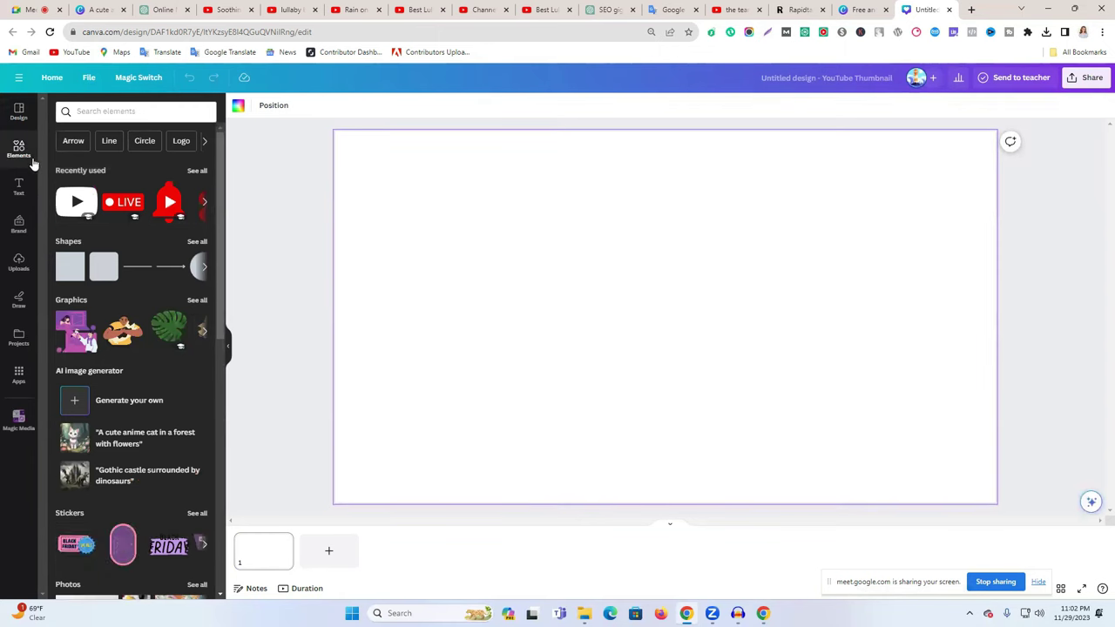
pyautogui.scroll(-3, 130, 284)
pyautogui.scroll(-5, 187, 379)
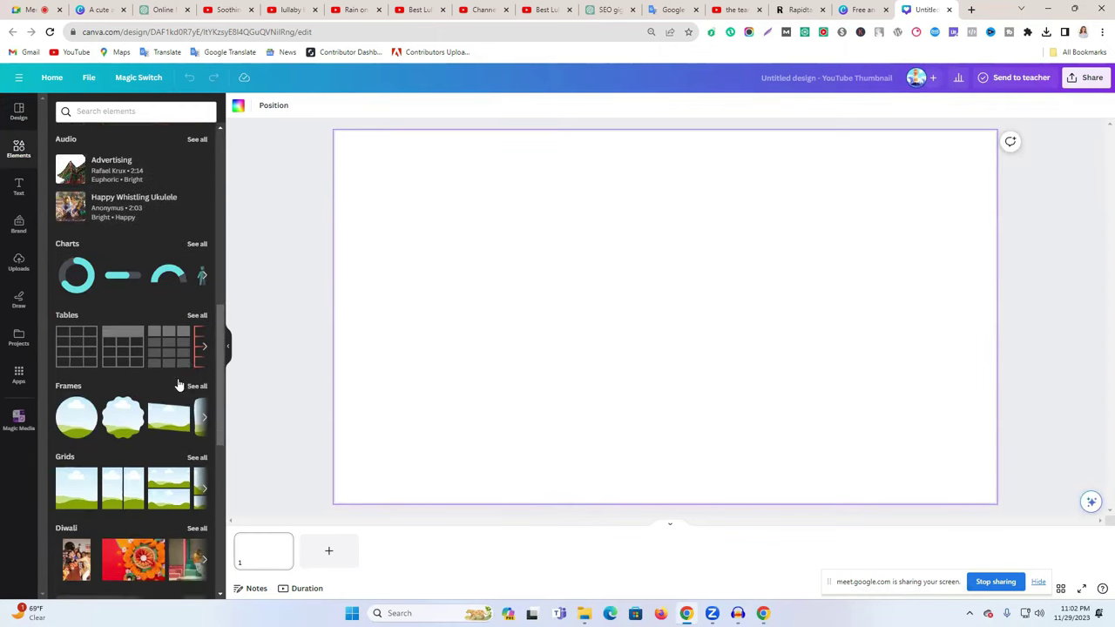
pyautogui.scroll(5, 178, 380)
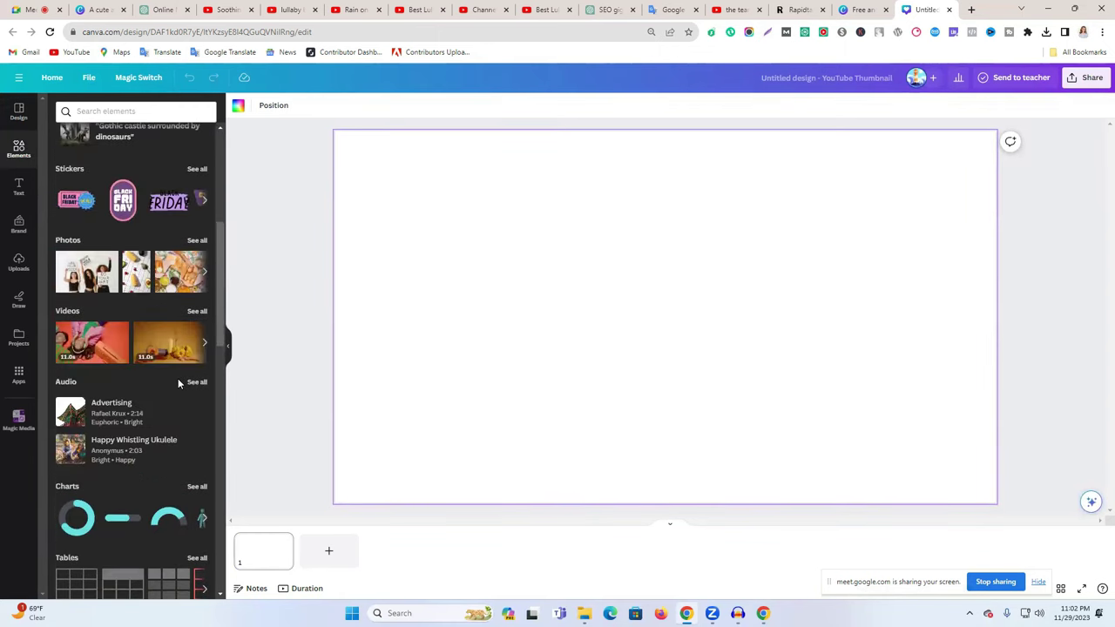
pyautogui.click(195, 382)
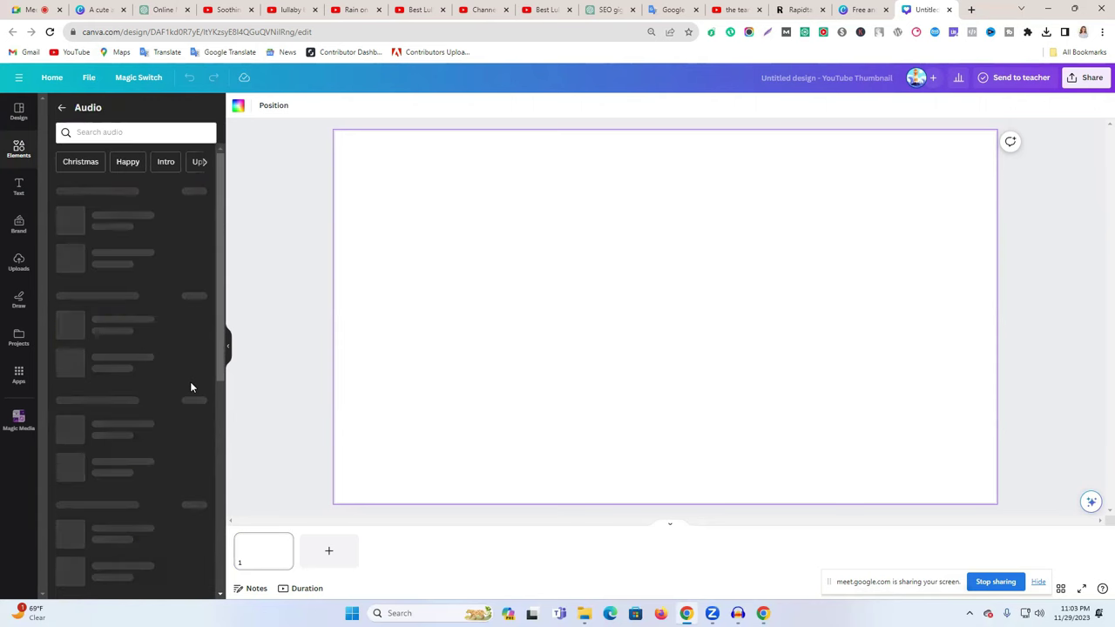
pyautogui.scroll(-2, 180, 366)
pyautogui.scroll(2, 181, 366)
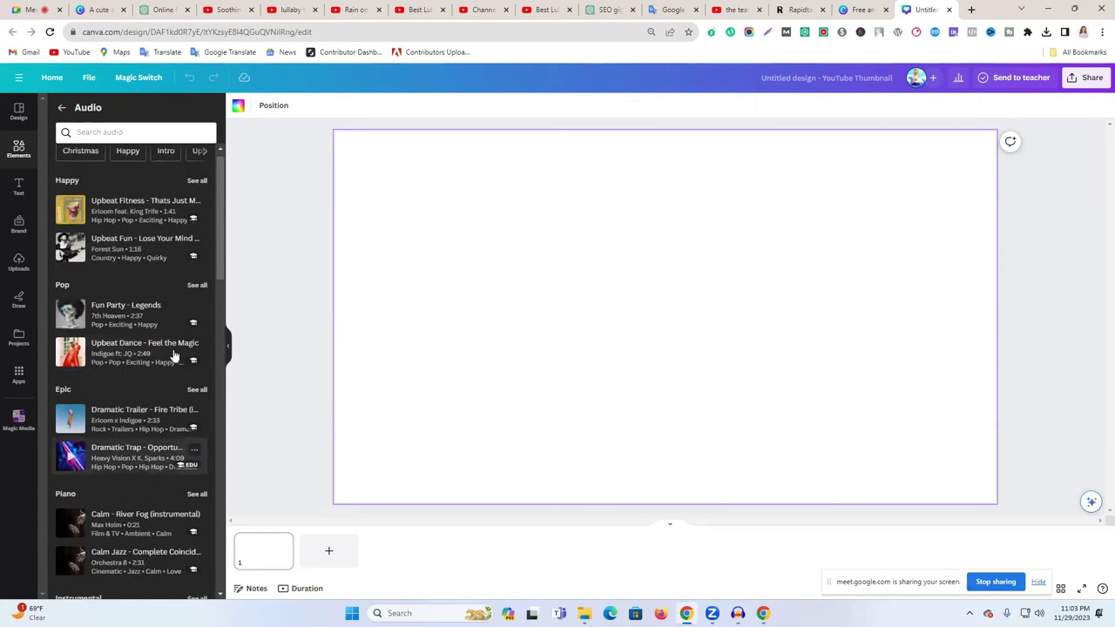
pyautogui.click(13, 161)
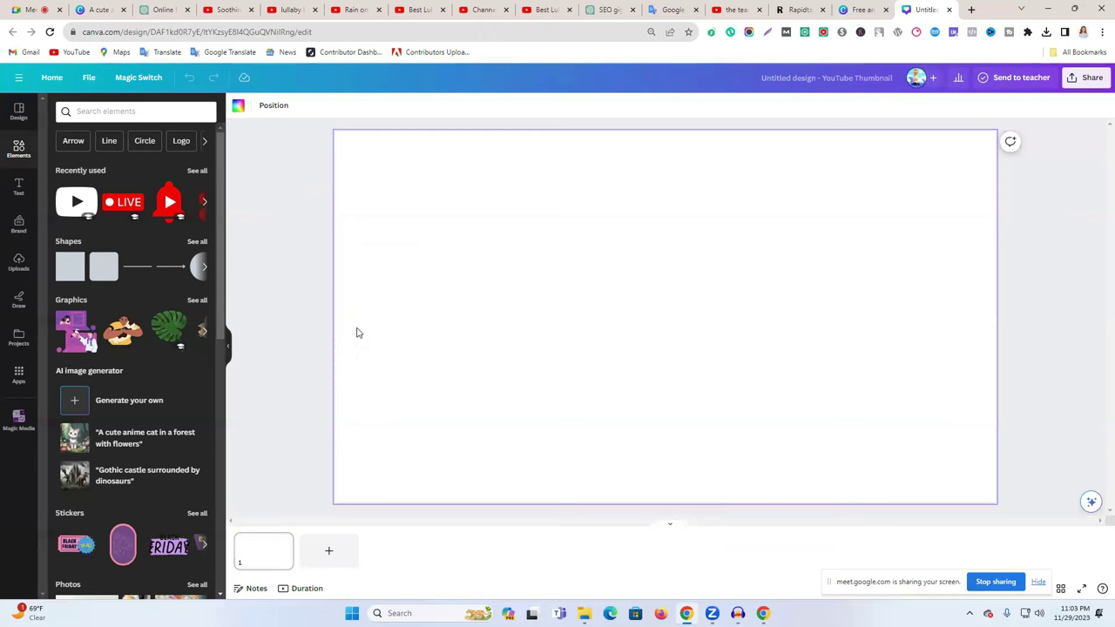
# Set Magic Media's image generator to Landscape aspect ratio and Dreamy style.
pyautogui.click(132, 439)
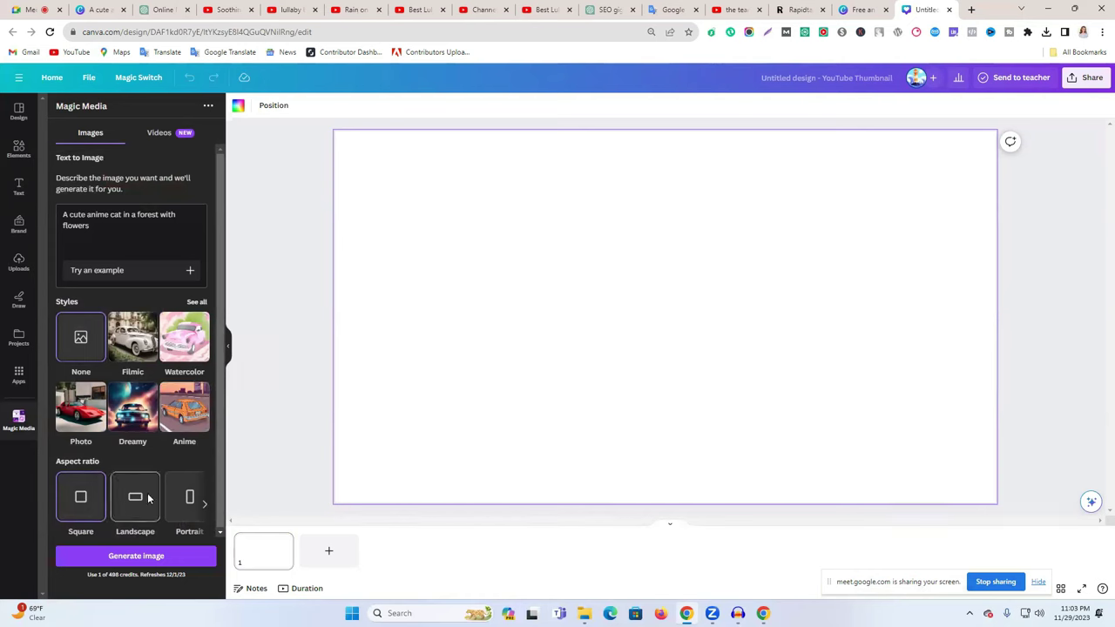
pyautogui.click(204, 503)
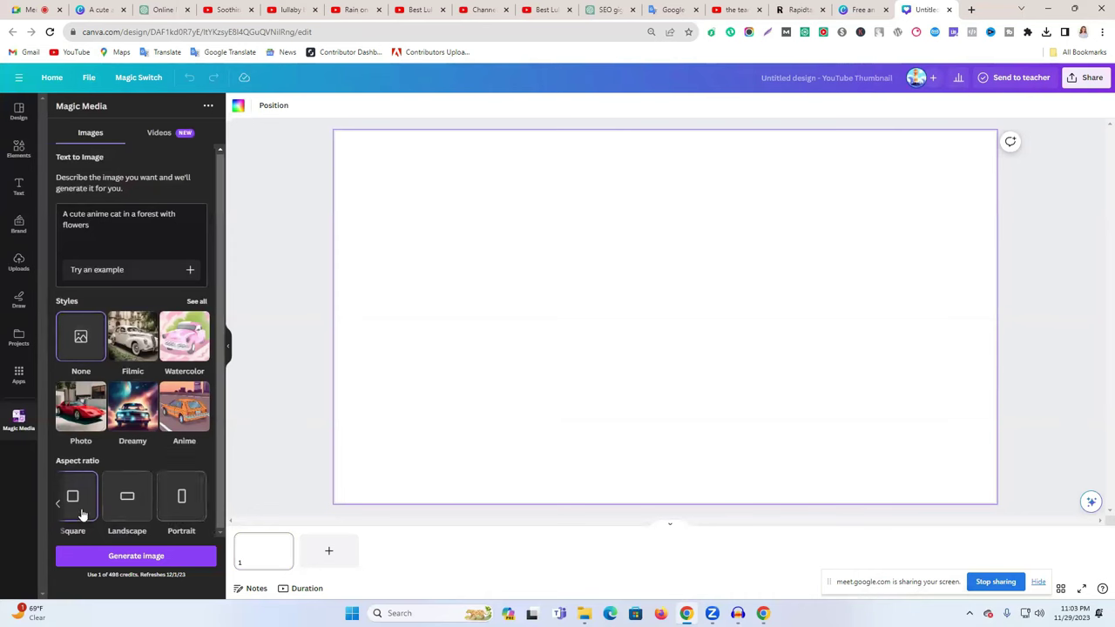
pyautogui.click(58, 506)
pyautogui.click(135, 499)
pyautogui.click(129, 408)
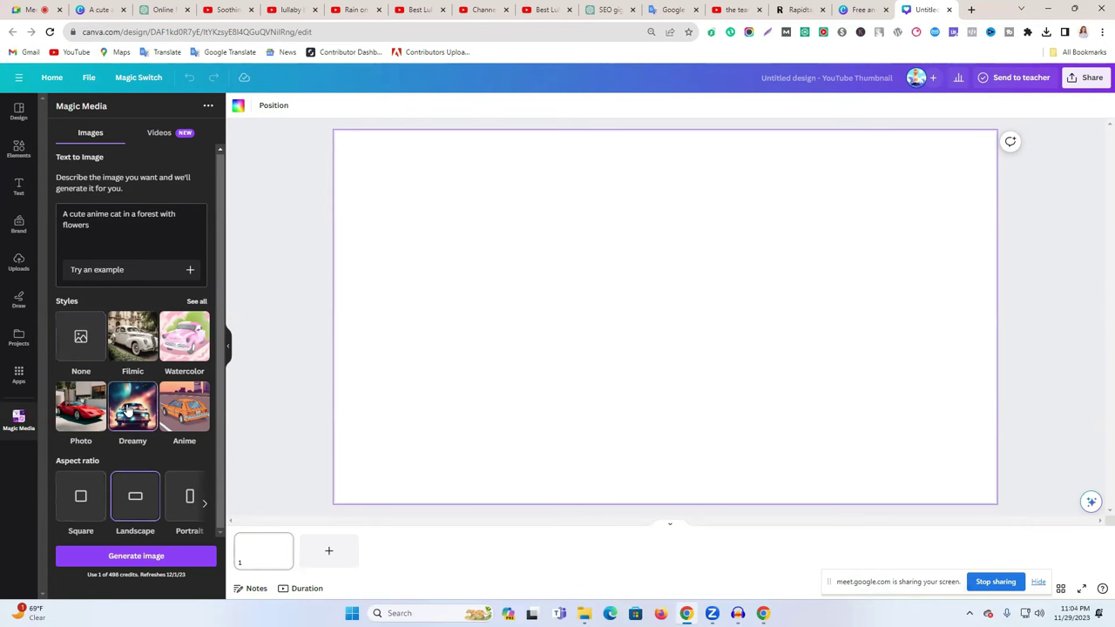
# Clear the old image prompt and go back to the ChatGPT conversation.
pyautogui.tripleClick(108, 221)
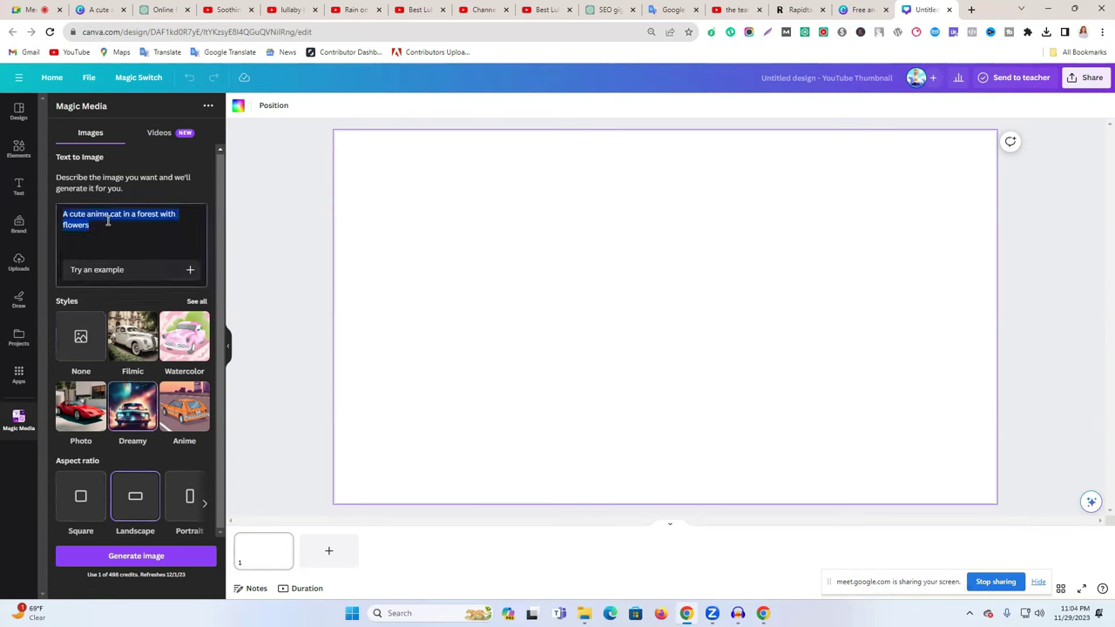
pyautogui.press('BackSpace')
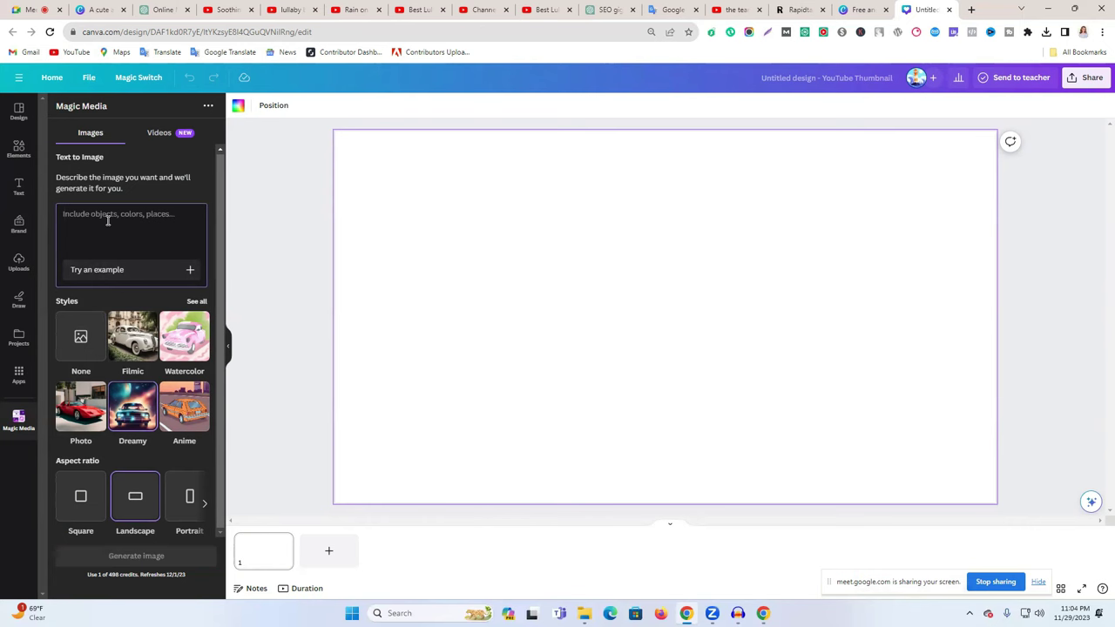
pyautogui.click(99, 9)
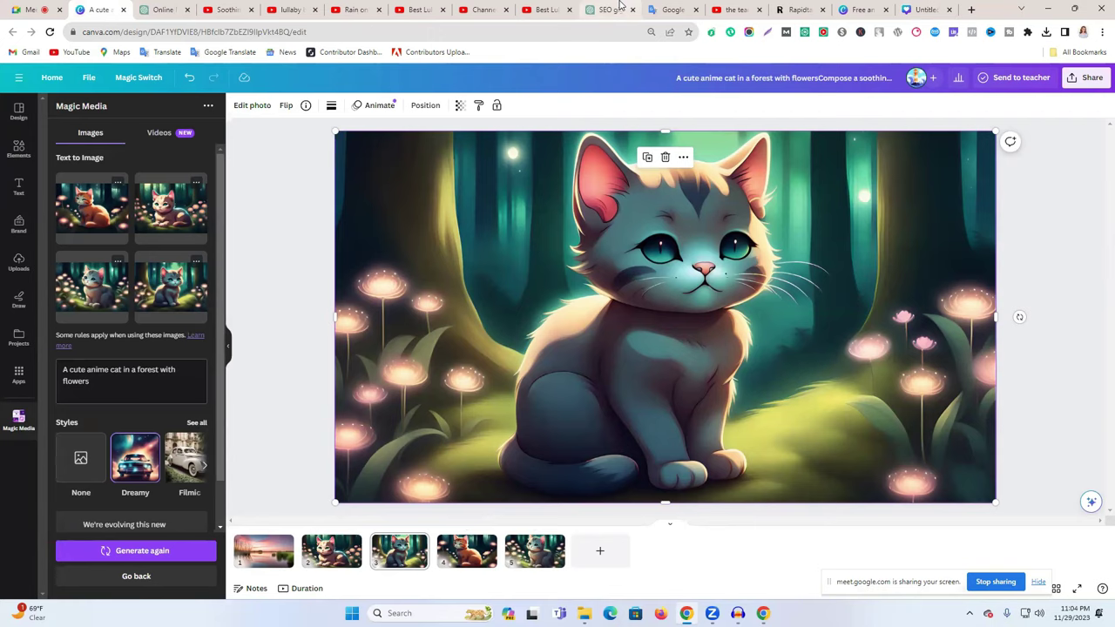
pyautogui.click(164, 8)
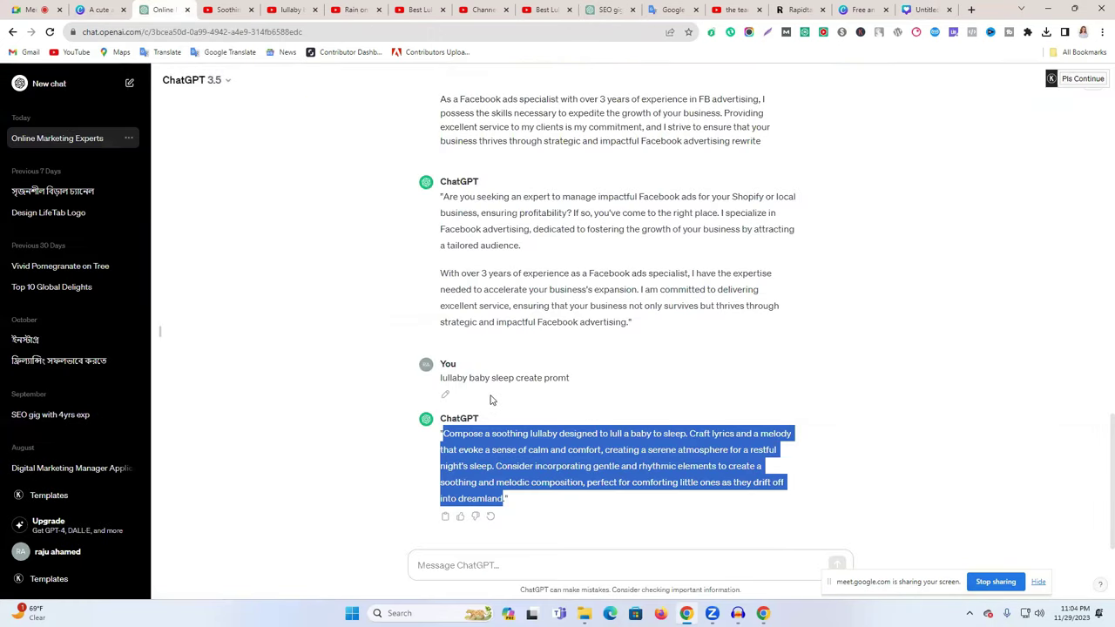
# Append ChatGPT's lullaby prompt reply to the cat image prompt and generate new images.
pyautogui.moveTo(451, 380); pyautogui.dragTo(510, 389)
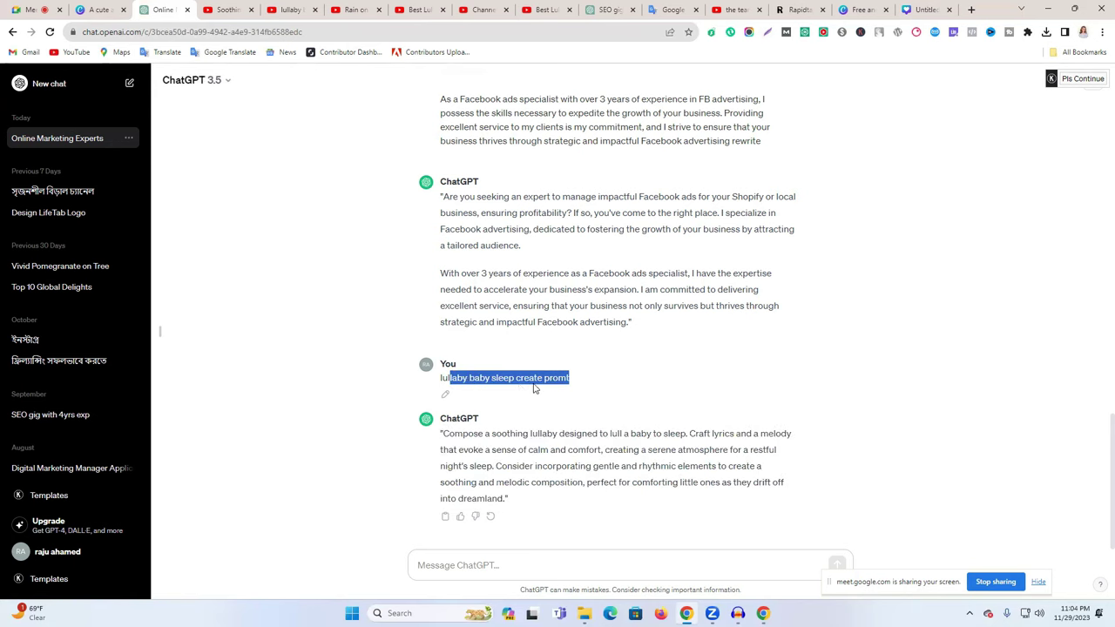
pyautogui.tripleClick(541, 379)
pyautogui.moveTo(506, 498); pyautogui.dragTo(445, 435)
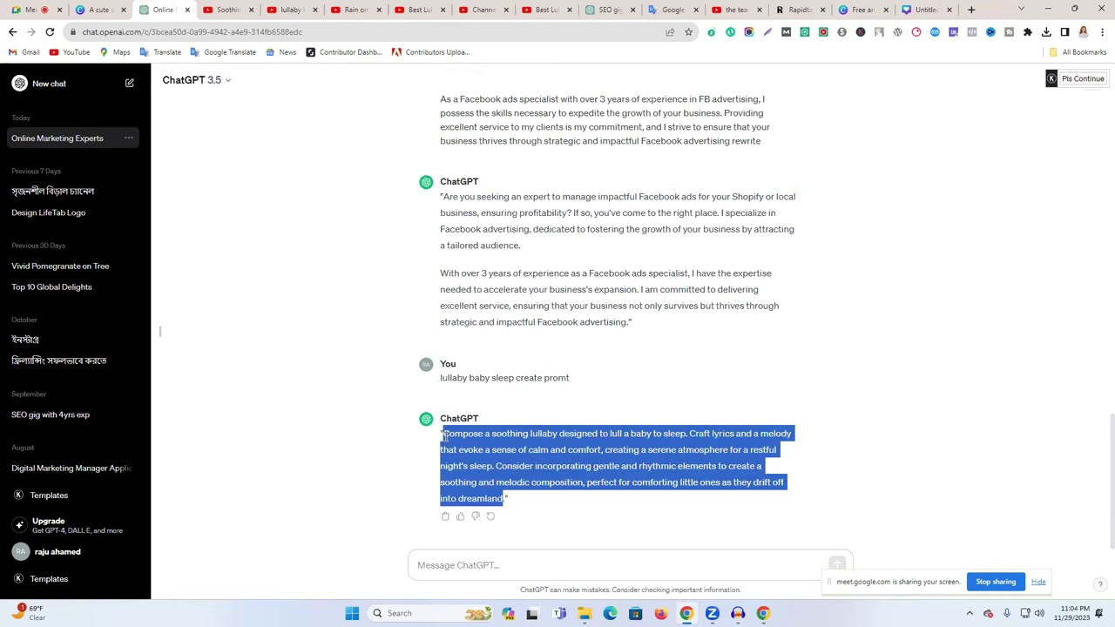
pyautogui.click(110, 7)
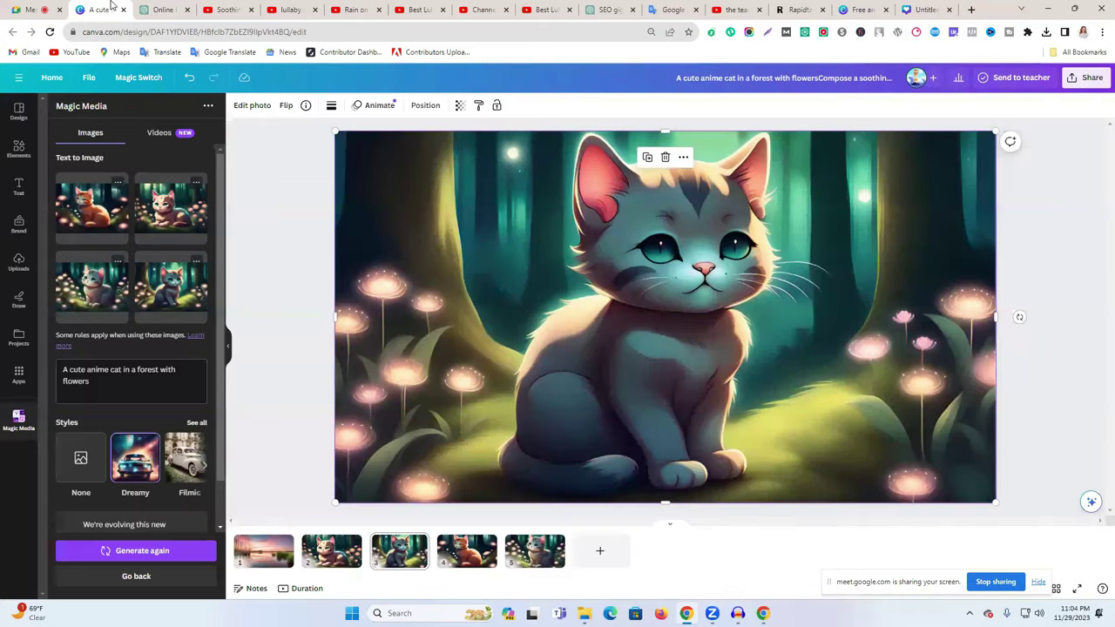
pyautogui.click(142, 380)
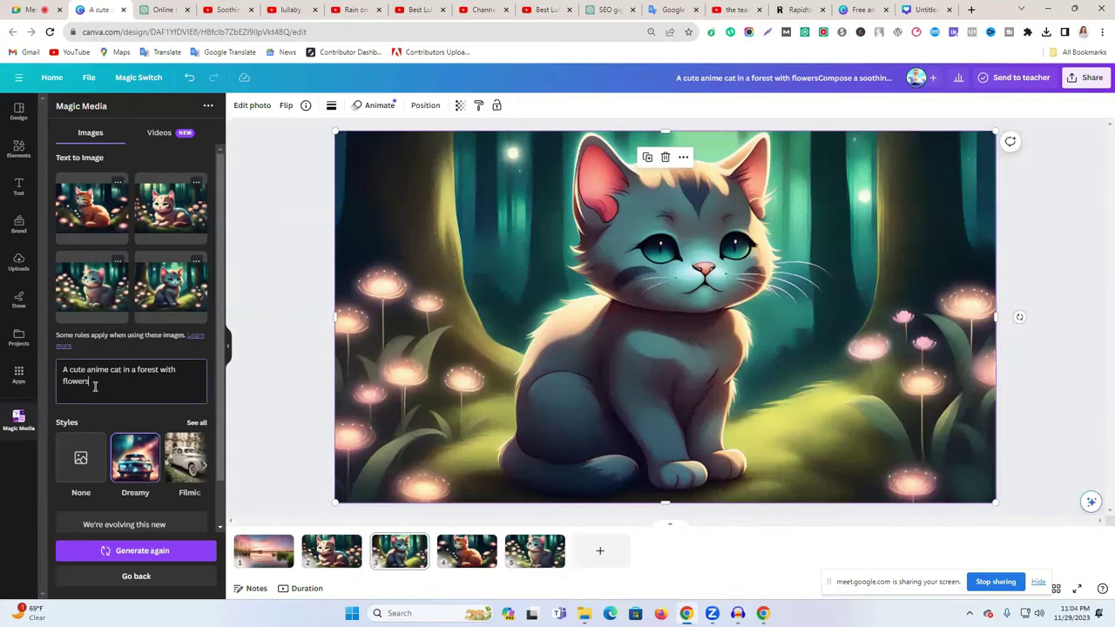
pyautogui.hotkey('ctrl', 'v')
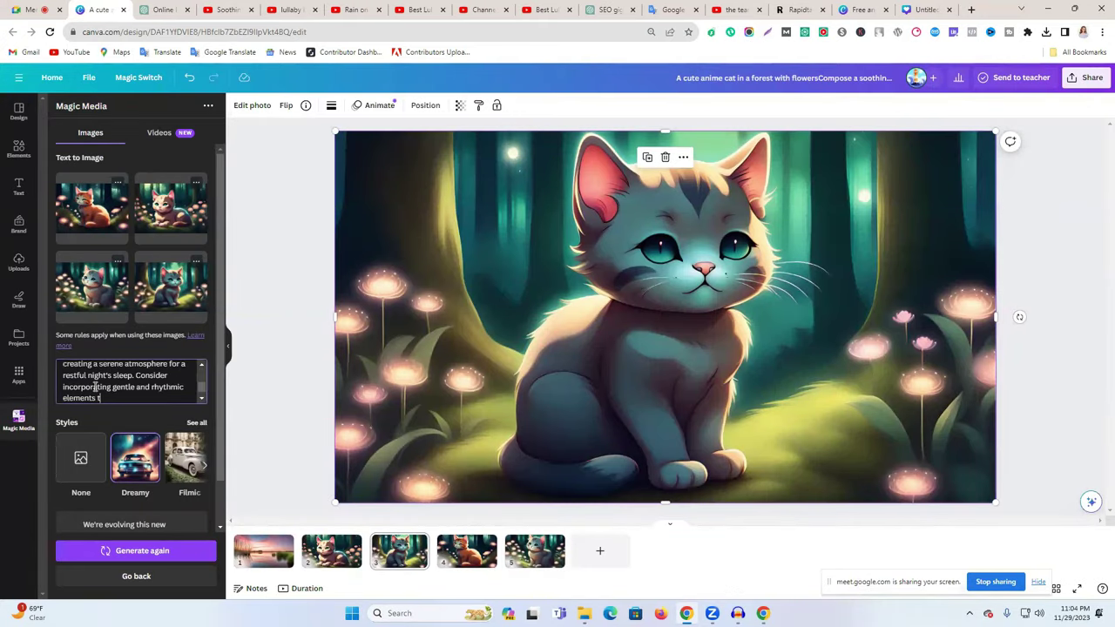
pyautogui.click(142, 551)
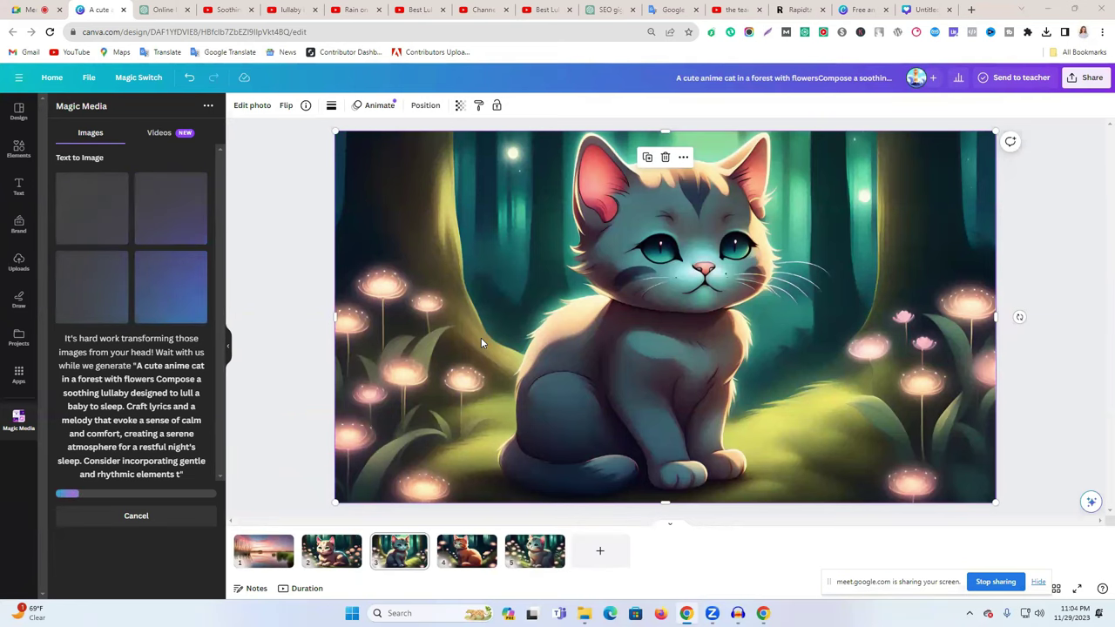
# Return to the ChatGPT conversation and review the 'lullaby baby sleep create promt' request.
pyautogui.click(608, 9)
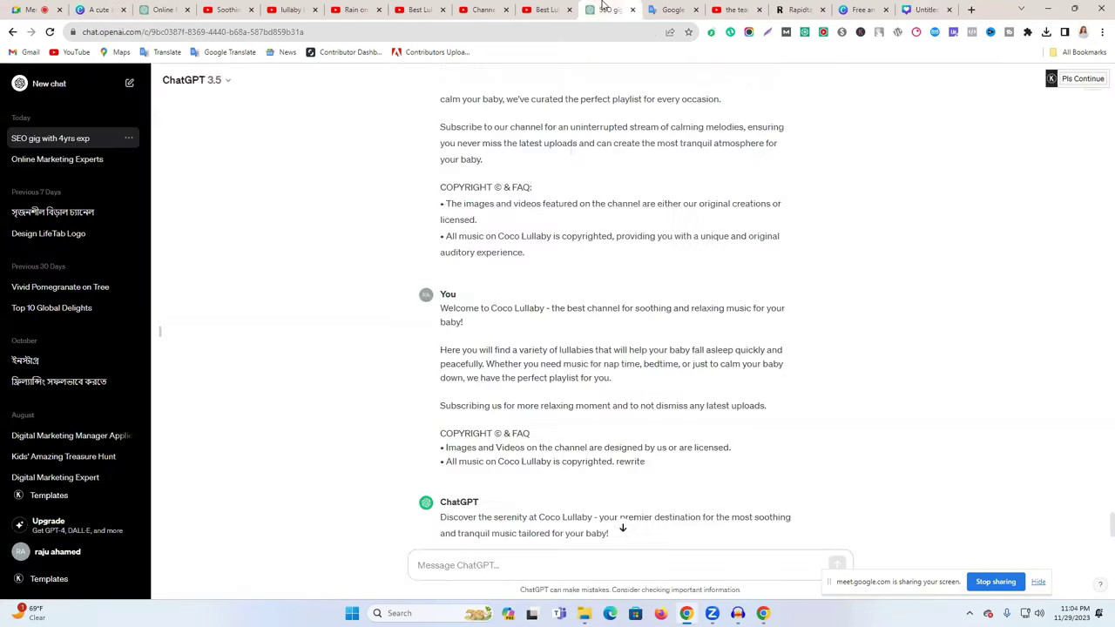
pyautogui.scroll(-1, 530, 430)
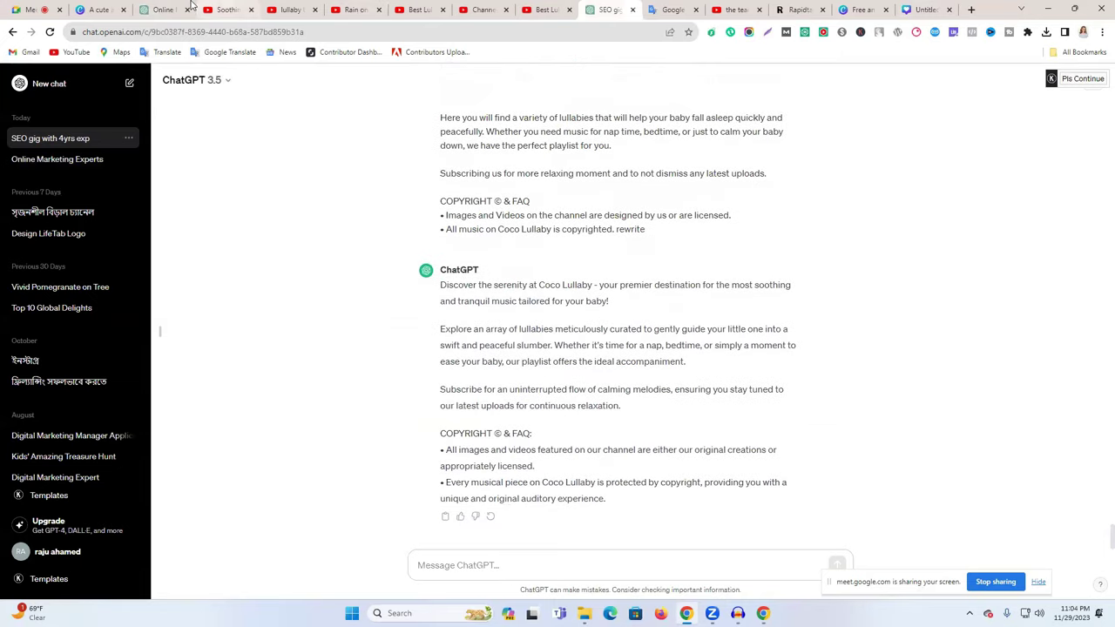
pyautogui.click(164, 10)
pyautogui.moveTo(468, 378); pyautogui.dragTo(581, 383)
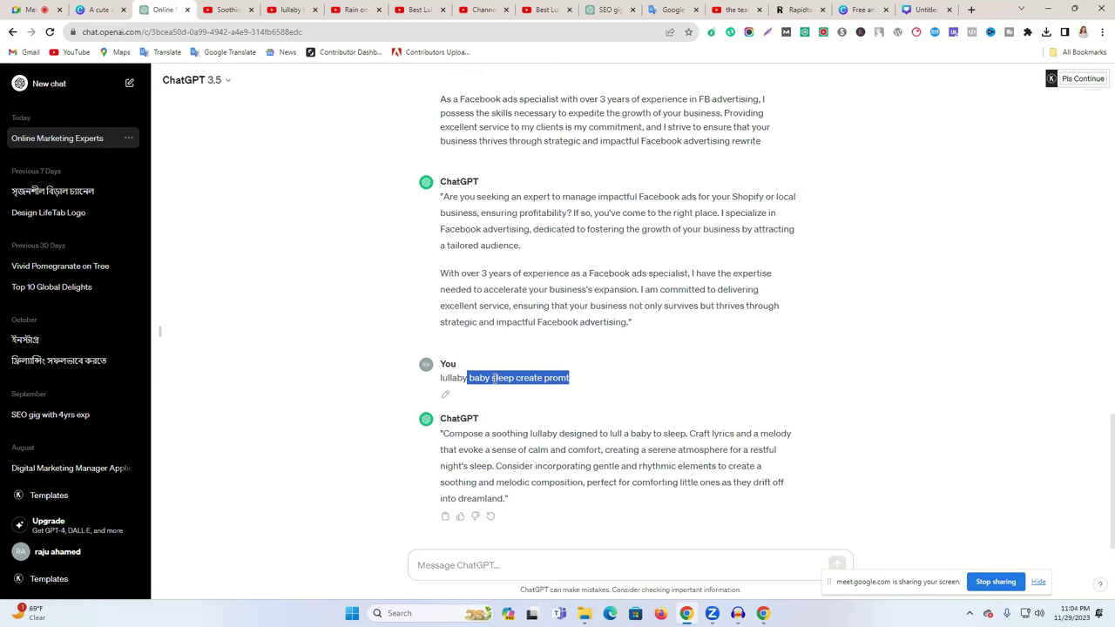
pyautogui.doubleClick(558, 378)
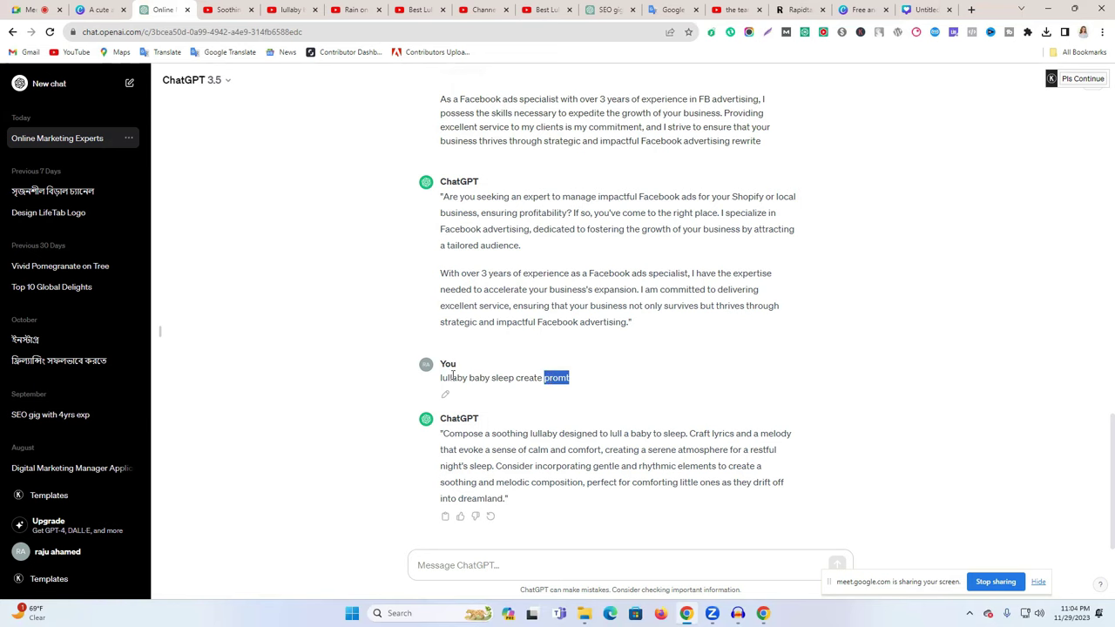
pyautogui.click(491, 377)
# Add a sixth page holding a cat image and browse pages 2 to 5.
pyautogui.click(117, 9)
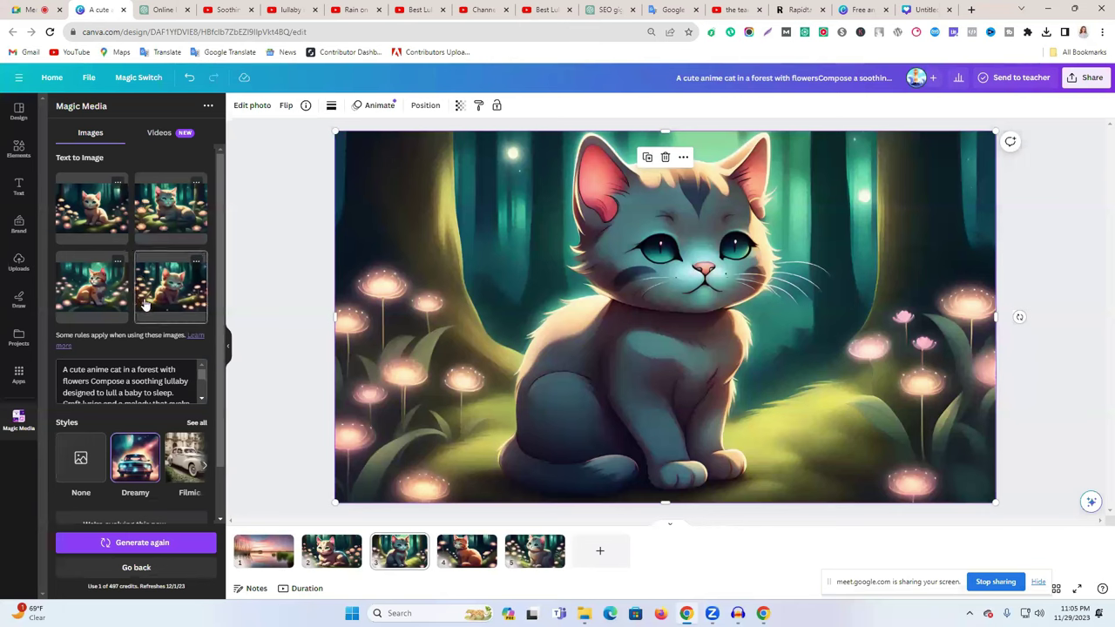
pyautogui.click(139, 200)
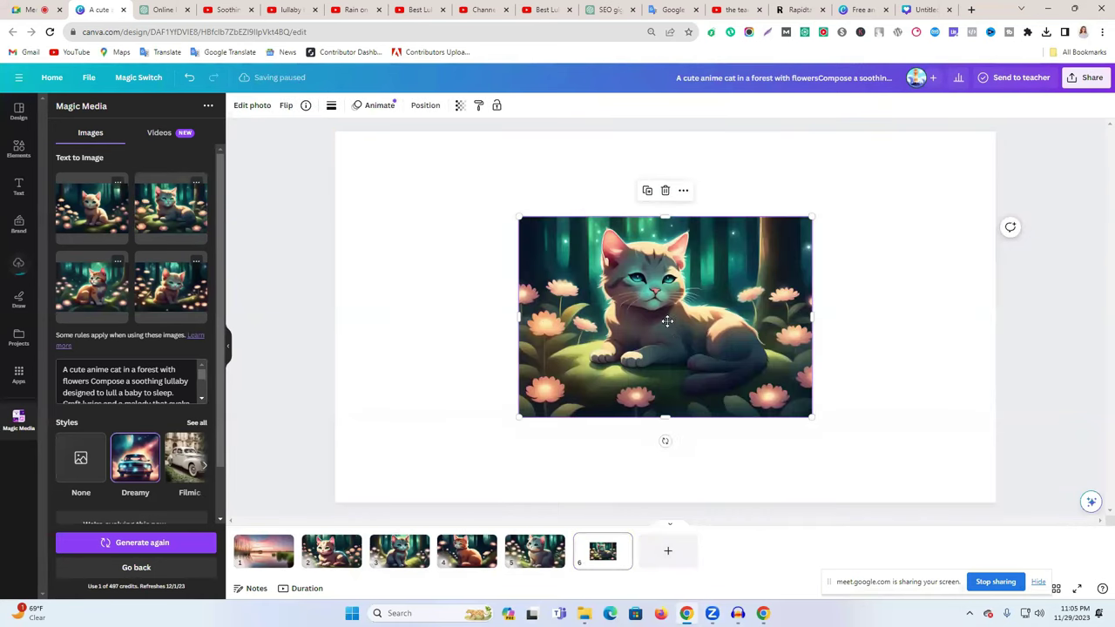
pyautogui.moveTo(666, 321); pyautogui.dragTo(638, 306)
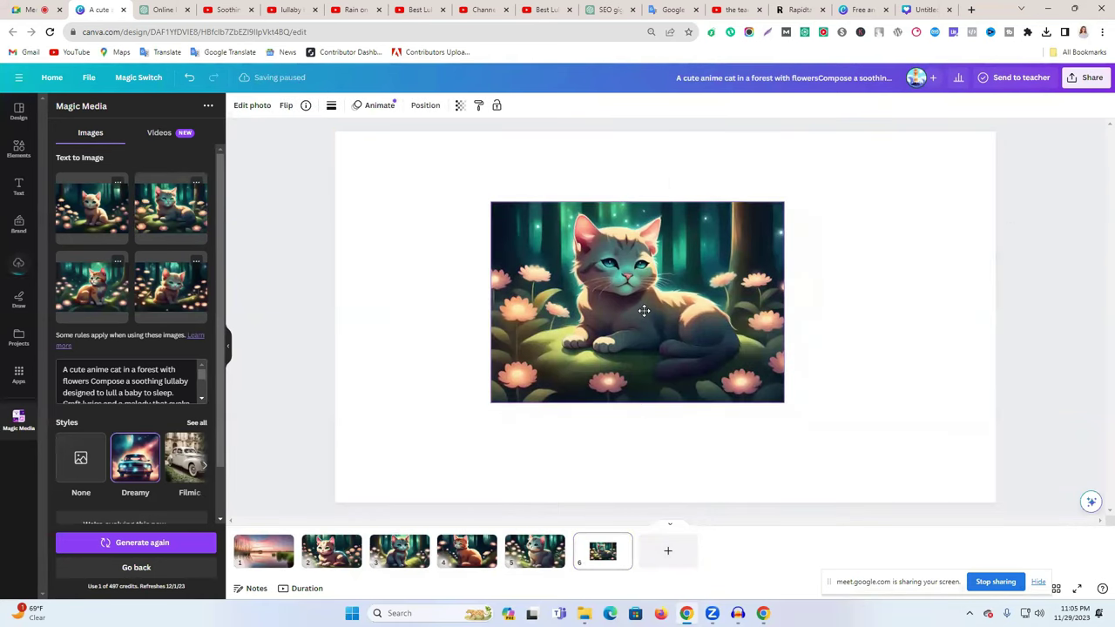
pyautogui.click(527, 559)
pyautogui.click(475, 558)
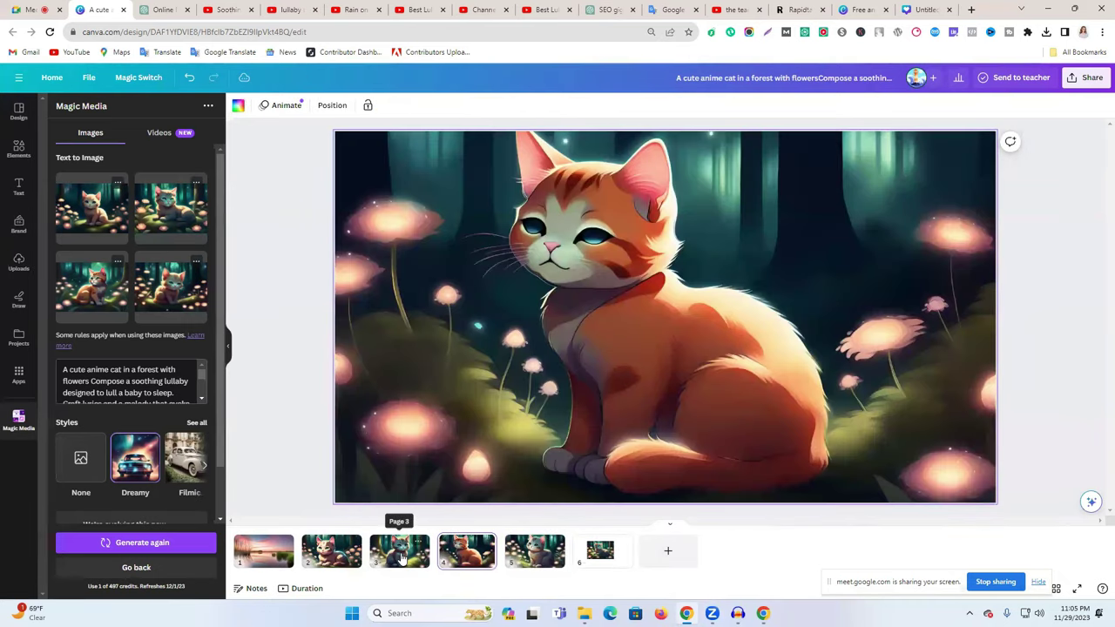
pyautogui.click(400, 557)
pyautogui.click(353, 557)
pyautogui.click(601, 554)
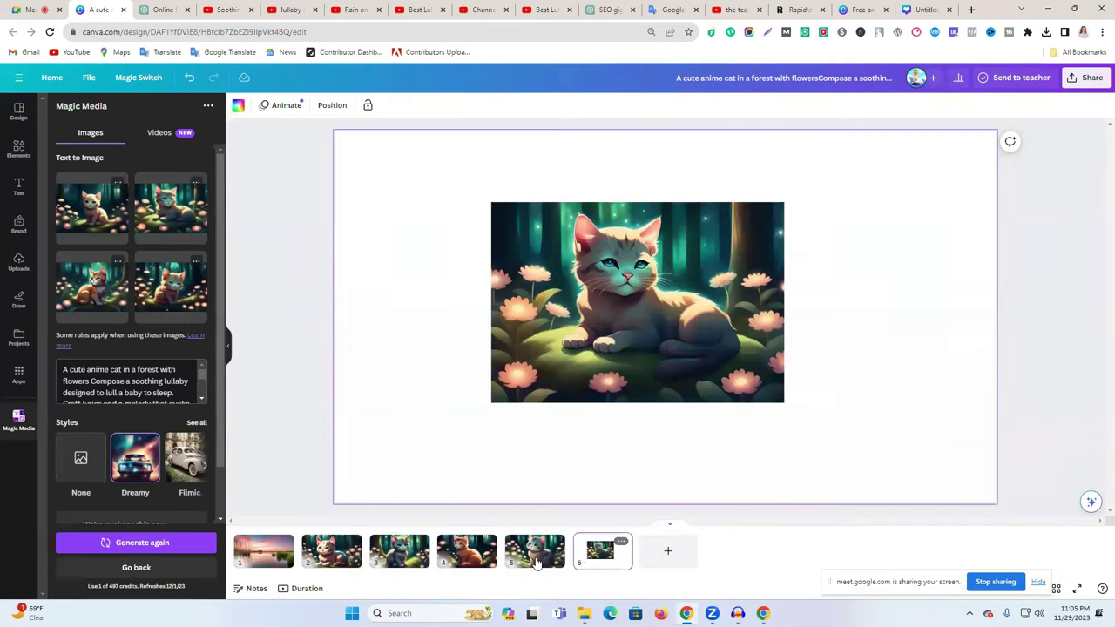
# Delete the cat image from page 6 and generate another set of cat images.
pyautogui.click(637, 349)
pyautogui.press('Delete')
pyautogui.click(154, 552)
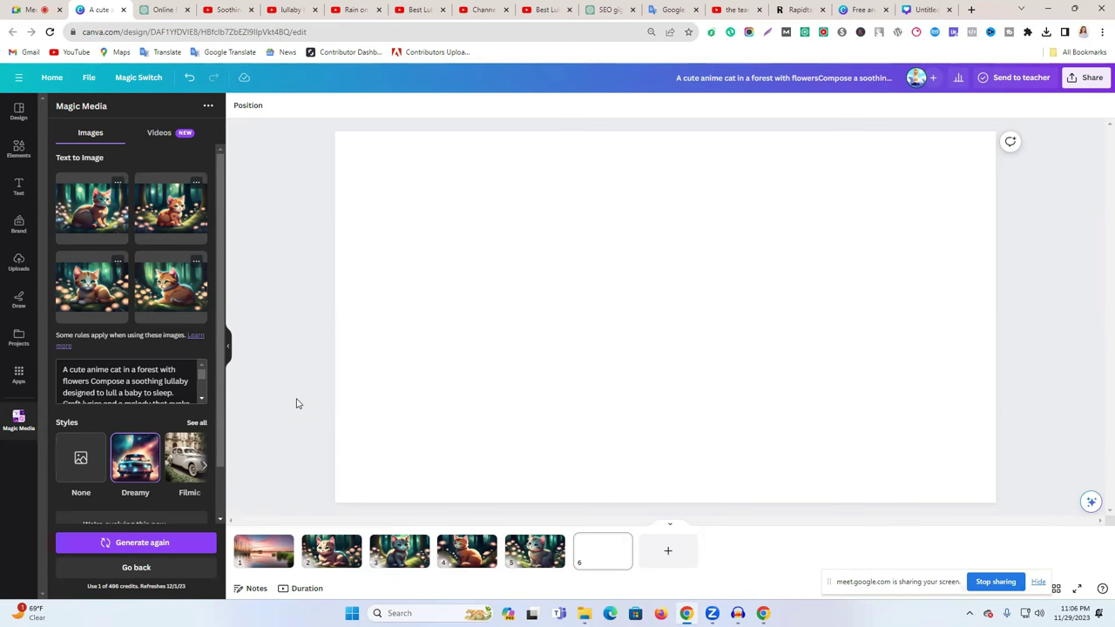
# Copy the earlier 'lullaby baby sleep create promt' request in ChatGPT.
pyautogui.scroll(-2, 145, 381)
pyautogui.scroll(2, 142, 318)
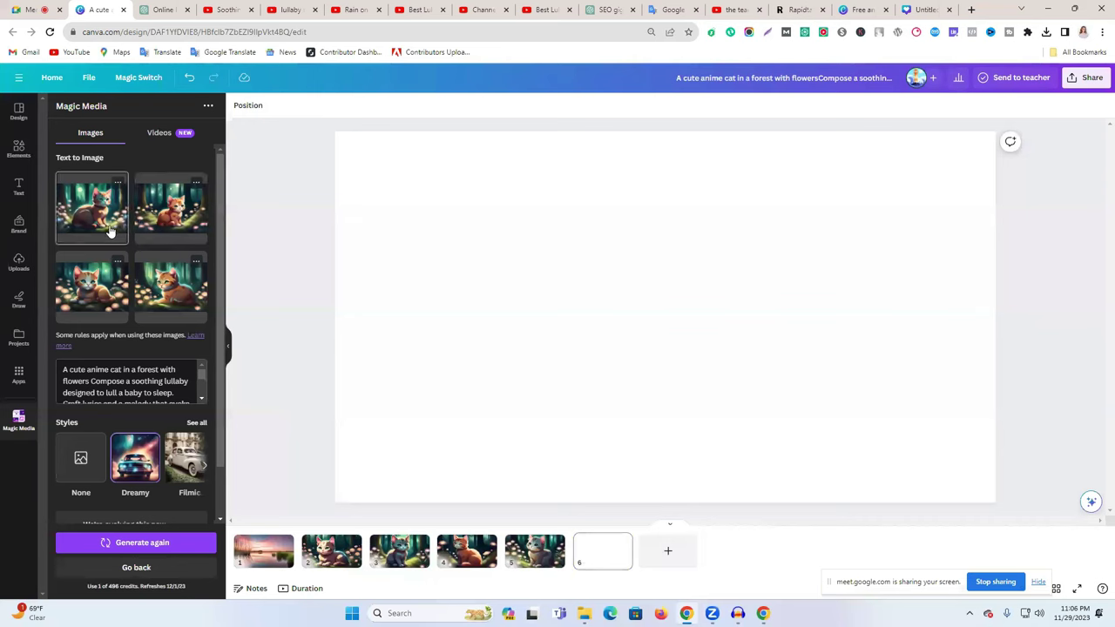
pyautogui.scroll(-2, 122, 375)
pyautogui.click(209, 10)
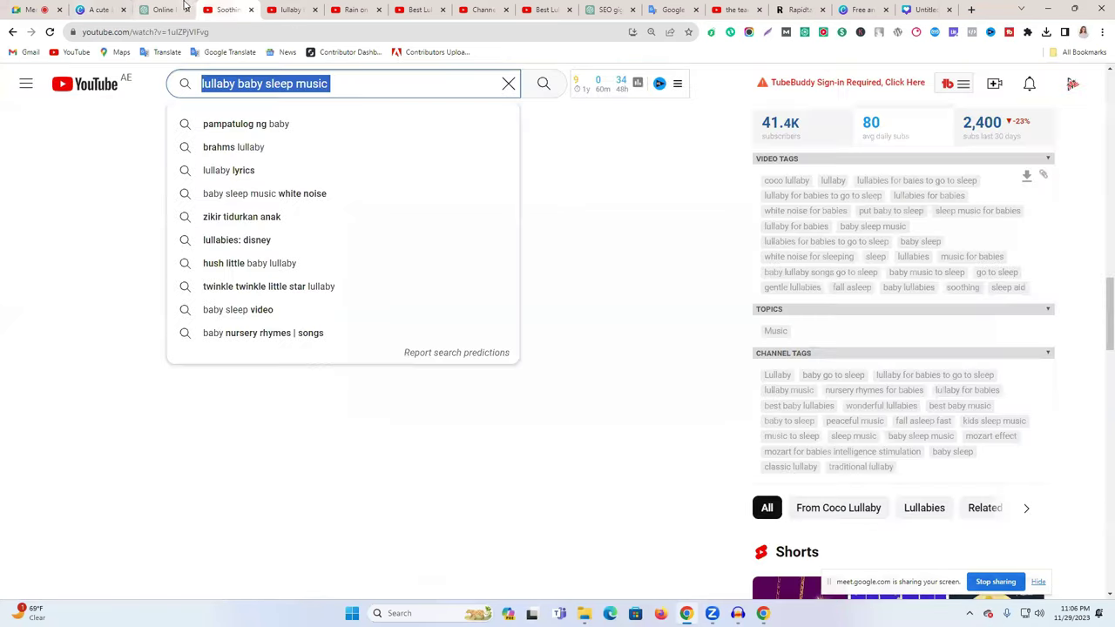
pyautogui.click(181, 8)
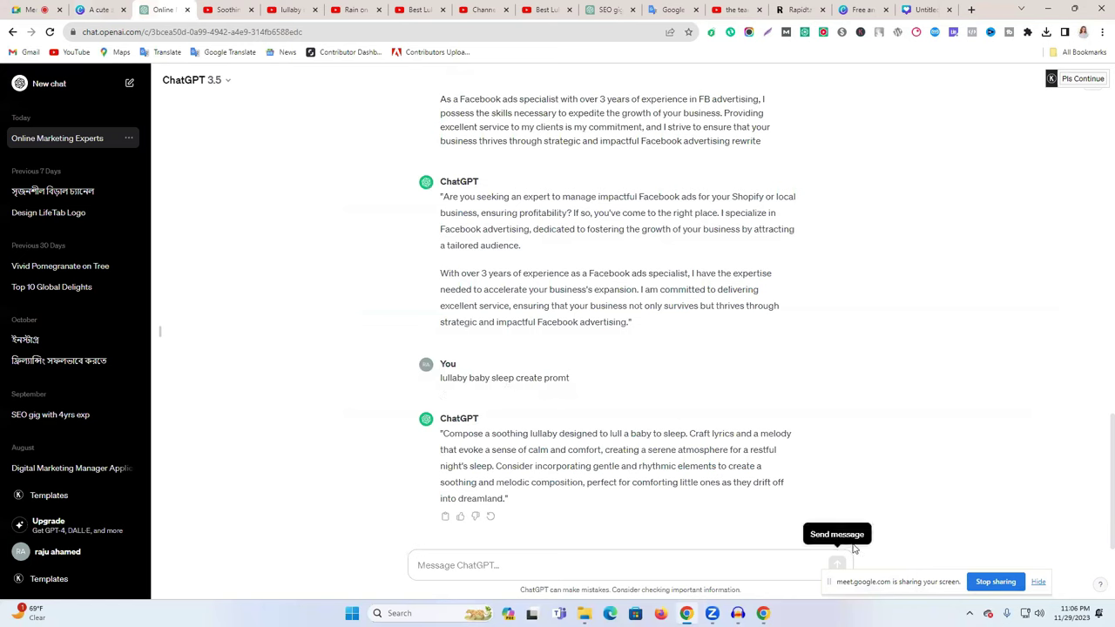
pyautogui.tripleClick(537, 381)
pyautogui.rightClick(515, 379)
pyautogui.click(536, 388)
# Send the request again with 'baby' replaced by 'dog'.
pyautogui.click(471, 565)
pyautogui.rightClick(471, 565)
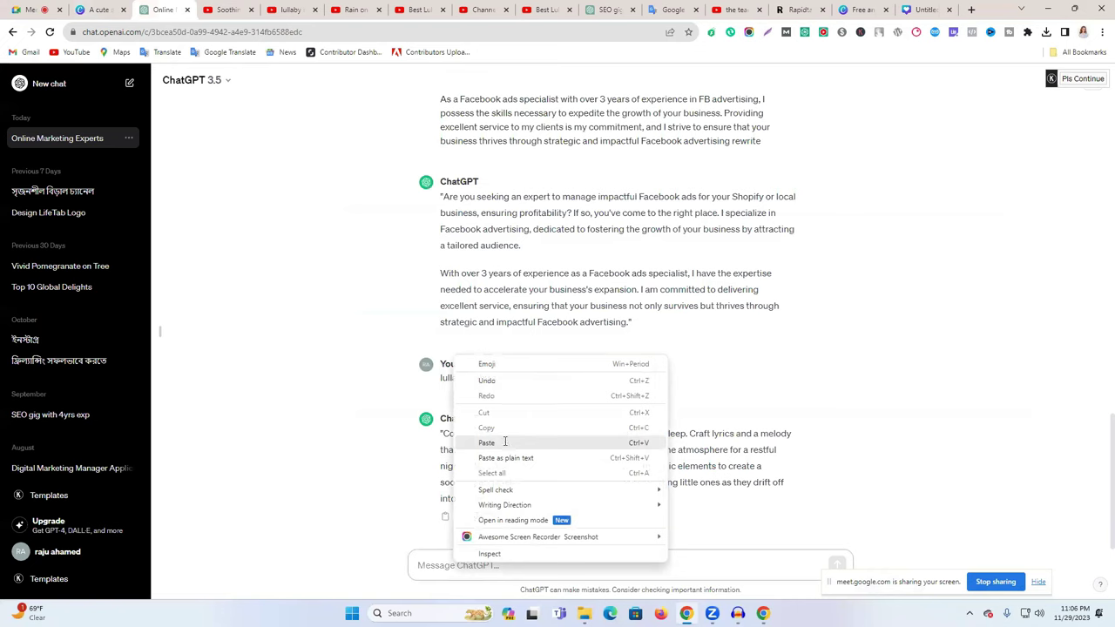
pyautogui.click(499, 443)
pyautogui.doubleClick(460, 540)
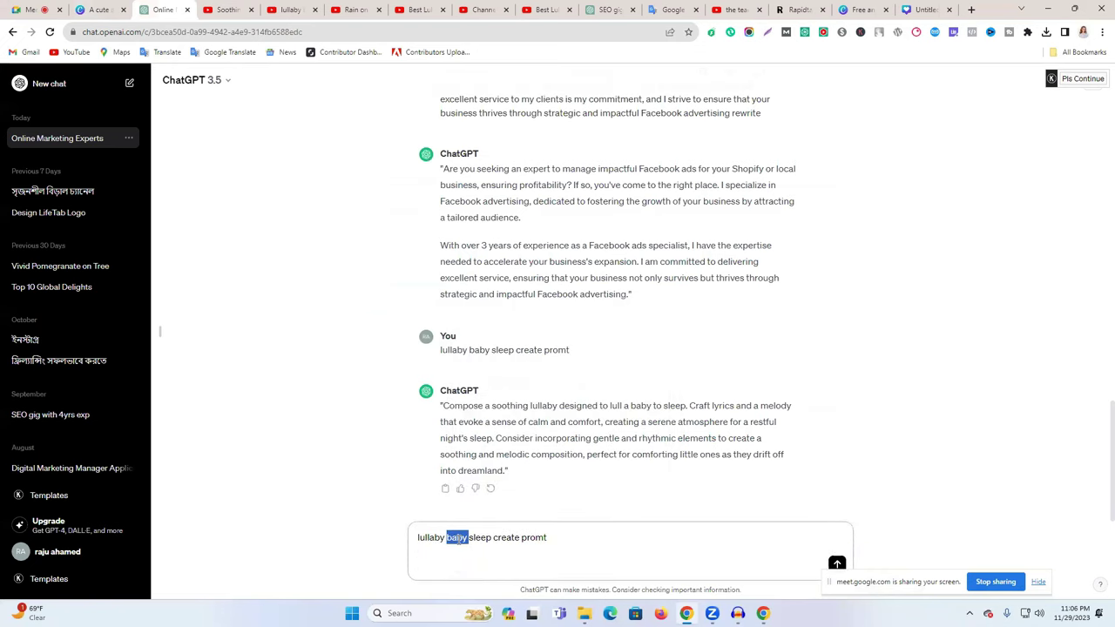
pyautogui.write('do')
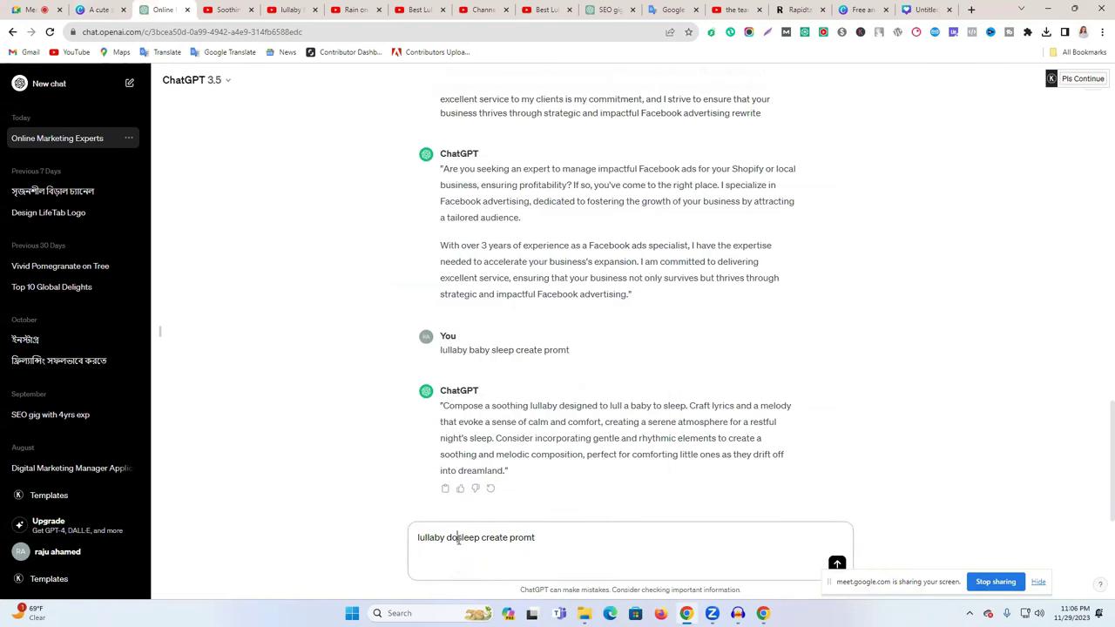
pyautogui.write('g')
pyautogui.press('Return')
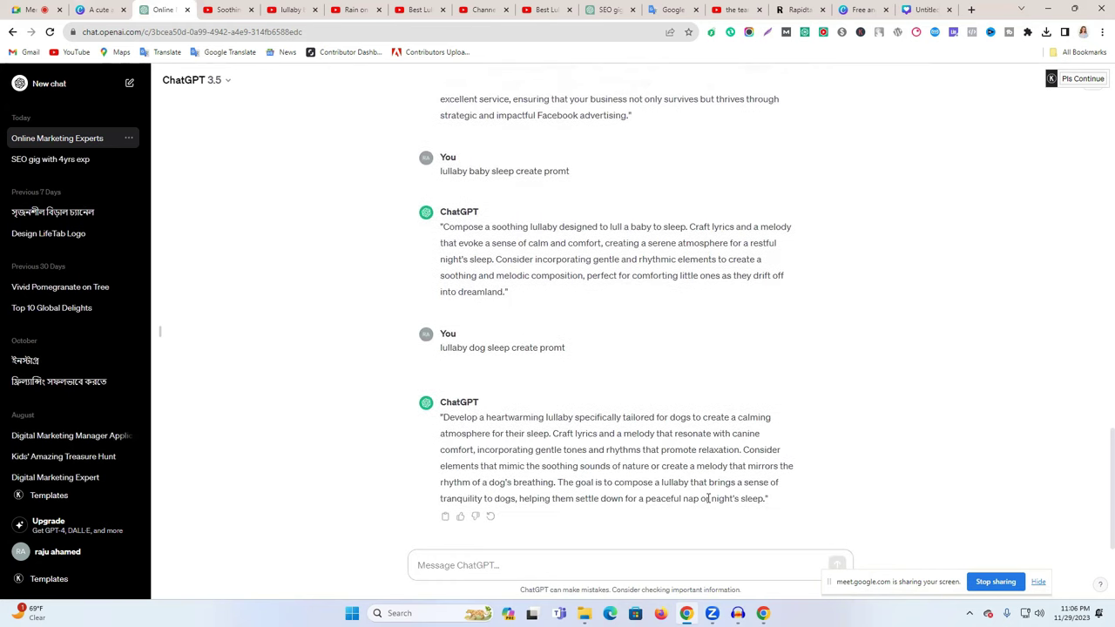
# Copy ChatGPT's dog-lullaby reply and return to the Canva design.
pyautogui.tripleClick(644, 494)
pyautogui.rightClick(644, 494)
pyautogui.click(710, 340)
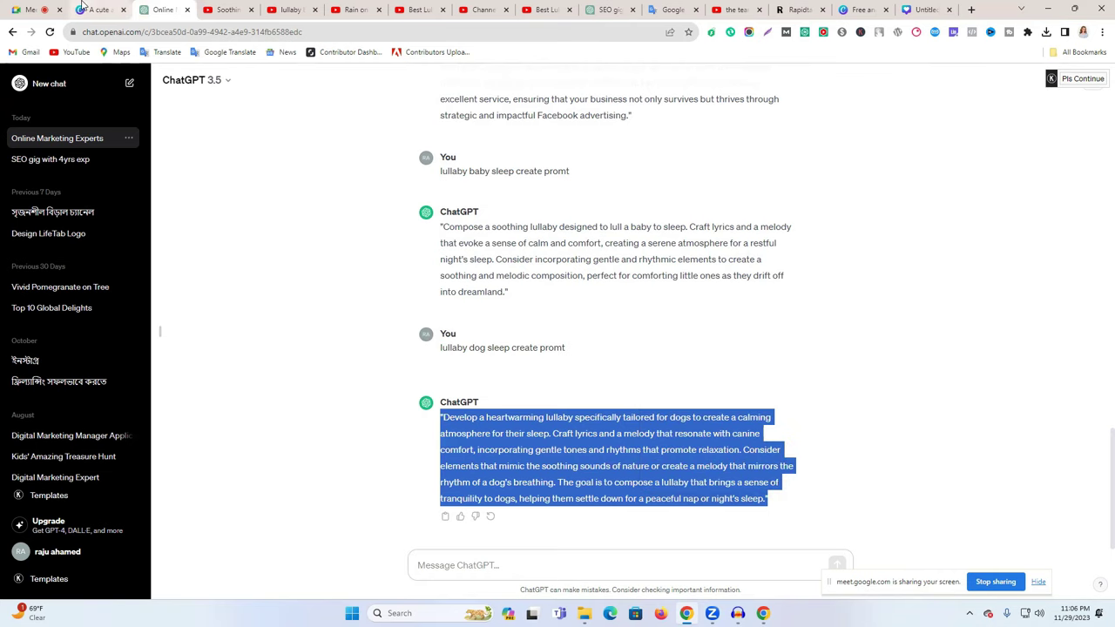
pyautogui.click(80, 9)
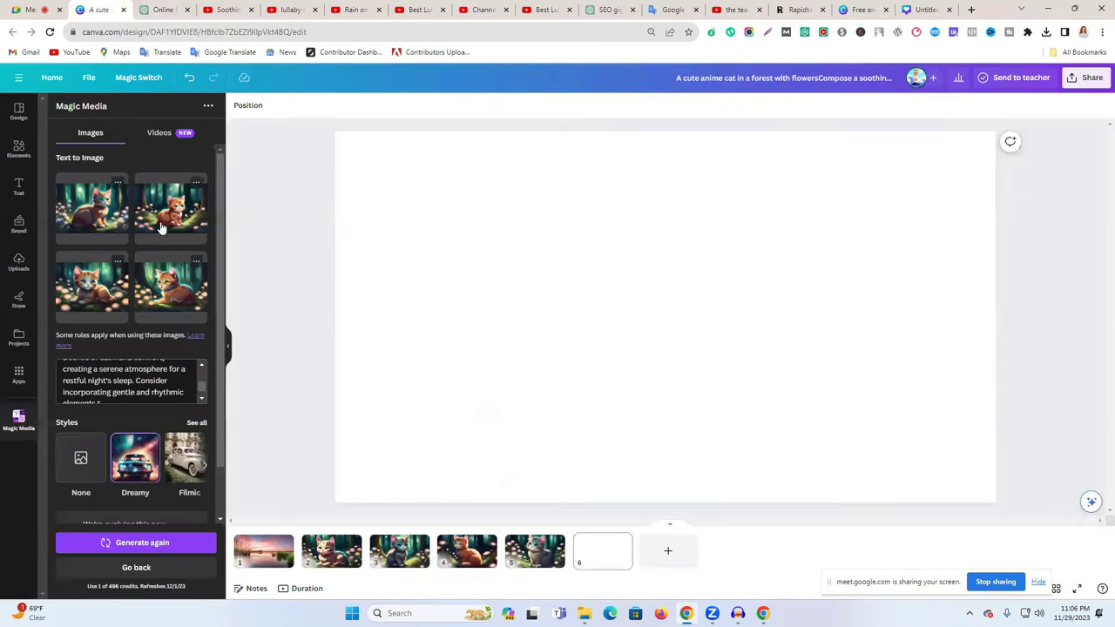
# Replace the Magic Media prompt with the dog-lullaby reply and generate images.
pyautogui.tripleClick(120, 380)
pyautogui.hotkey('ctrl', 'v')
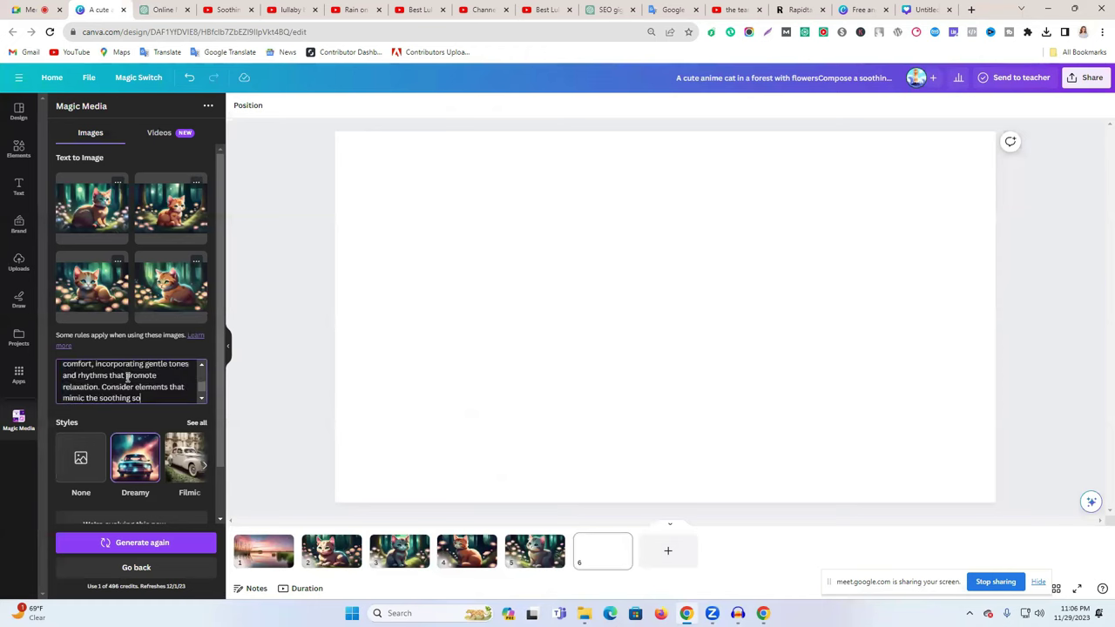
pyautogui.click(154, 542)
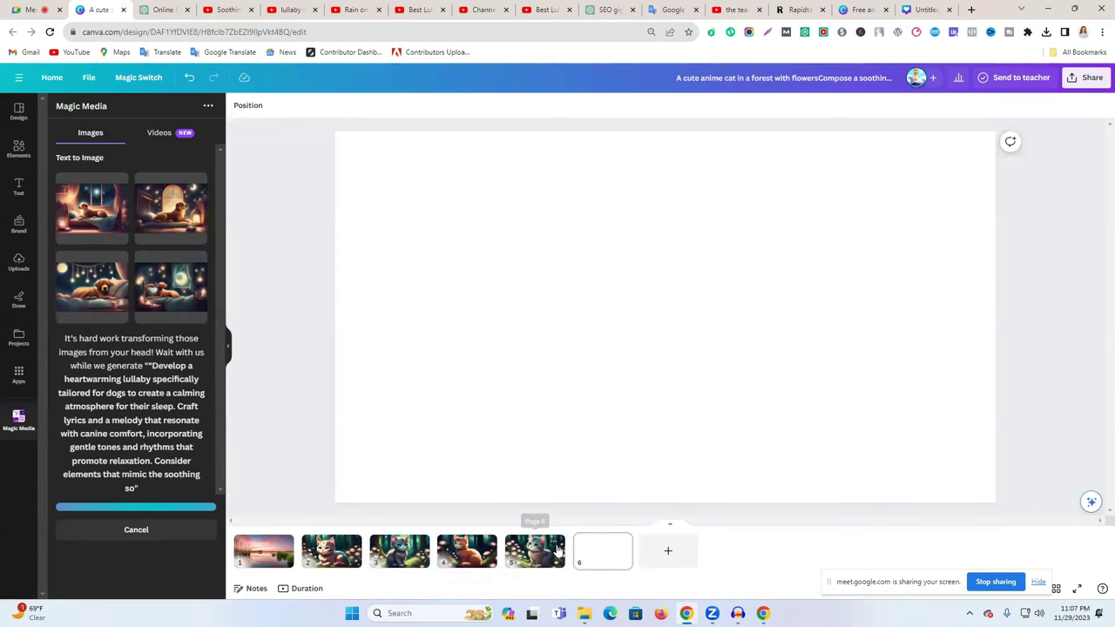
# Add the fourth dog image to page 6 and stretch it to cover the page.
pyautogui.click(169, 297)
pyautogui.moveTo(650, 383); pyautogui.dragTo(468, 298)
pyautogui.moveTo(627, 331); pyautogui.dragTo(933, 421)
pyautogui.moveTo(879, 317); pyautogui.dragTo(1040, 299)
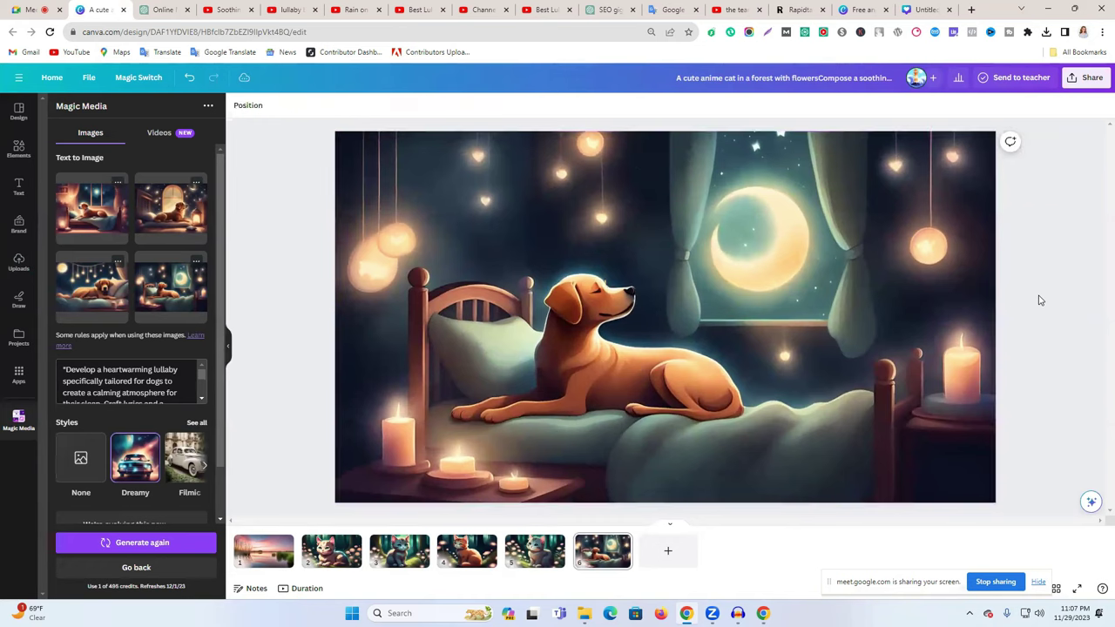
# Add page 7 with the second dog image, enlarged and cropped to fill the page.
pyautogui.click(669, 550)
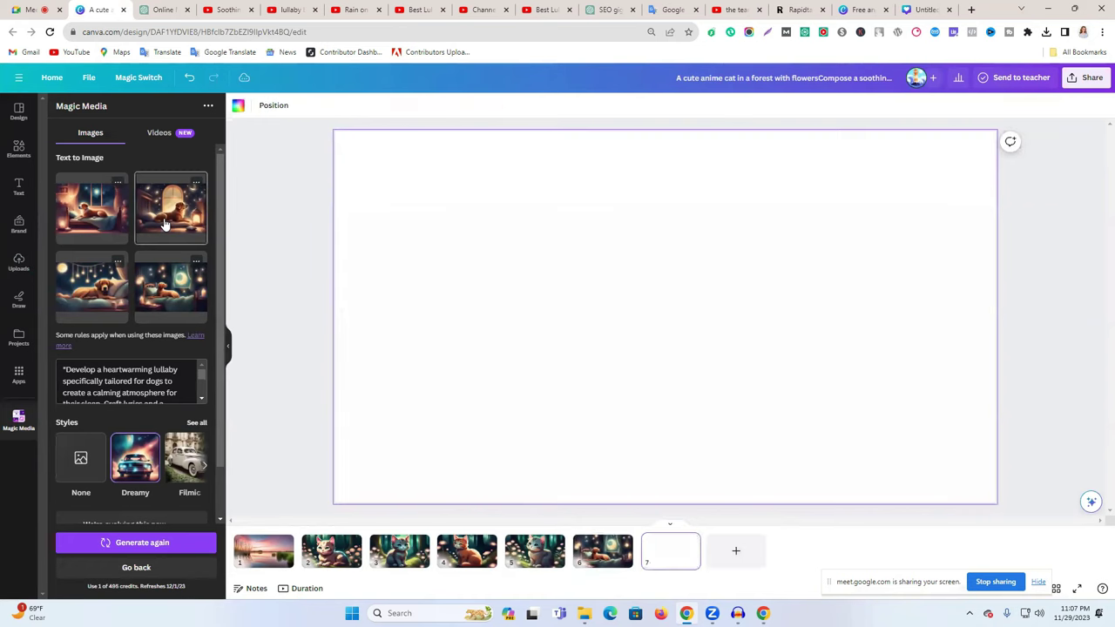
pyautogui.click(164, 224)
pyautogui.moveTo(618, 286); pyautogui.dragTo(435, 234)
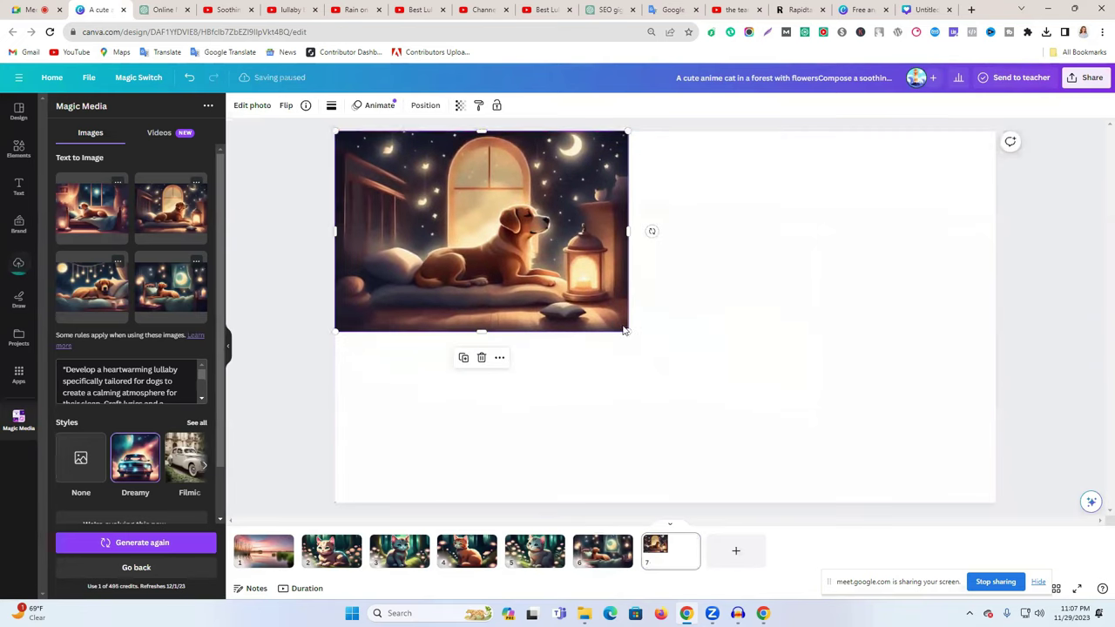
pyautogui.moveTo(624, 328); pyautogui.dragTo(889, 467)
pyautogui.moveTo(880, 317); pyautogui.dragTo(995, 311)
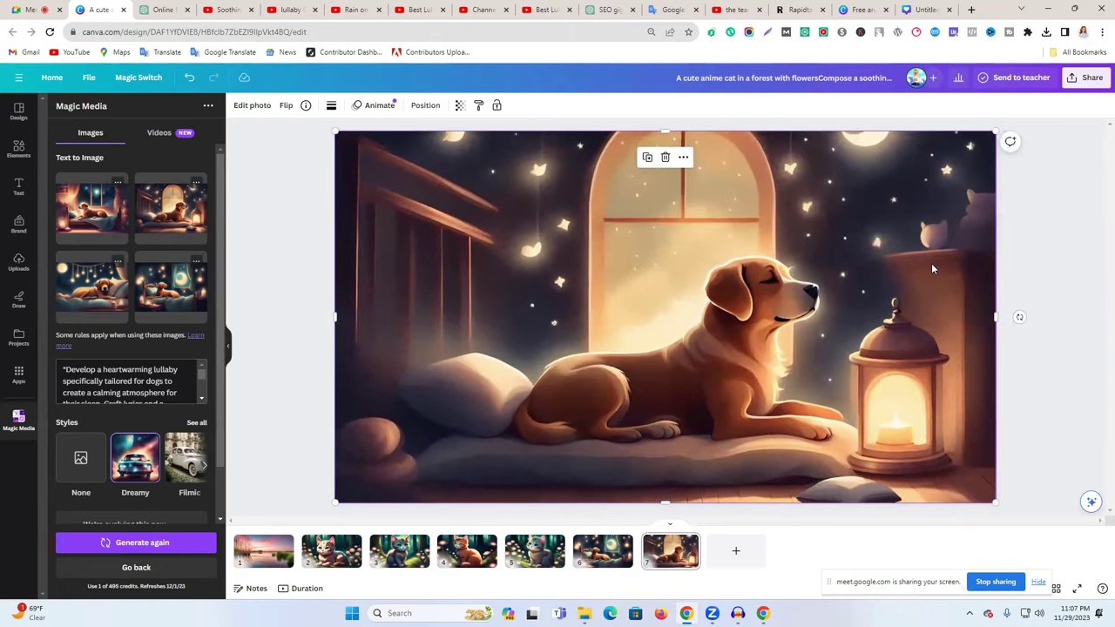
pyautogui.doubleClick(931, 263)
pyautogui.moveTo(931, 263); pyautogui.dragTo(934, 302)
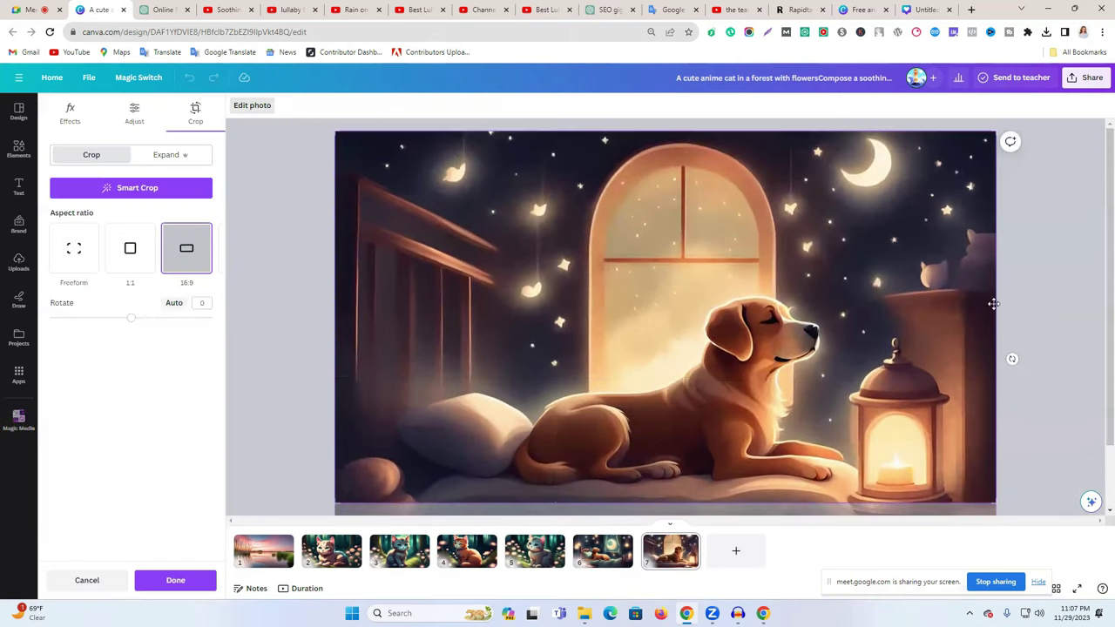
pyautogui.click(1098, 291)
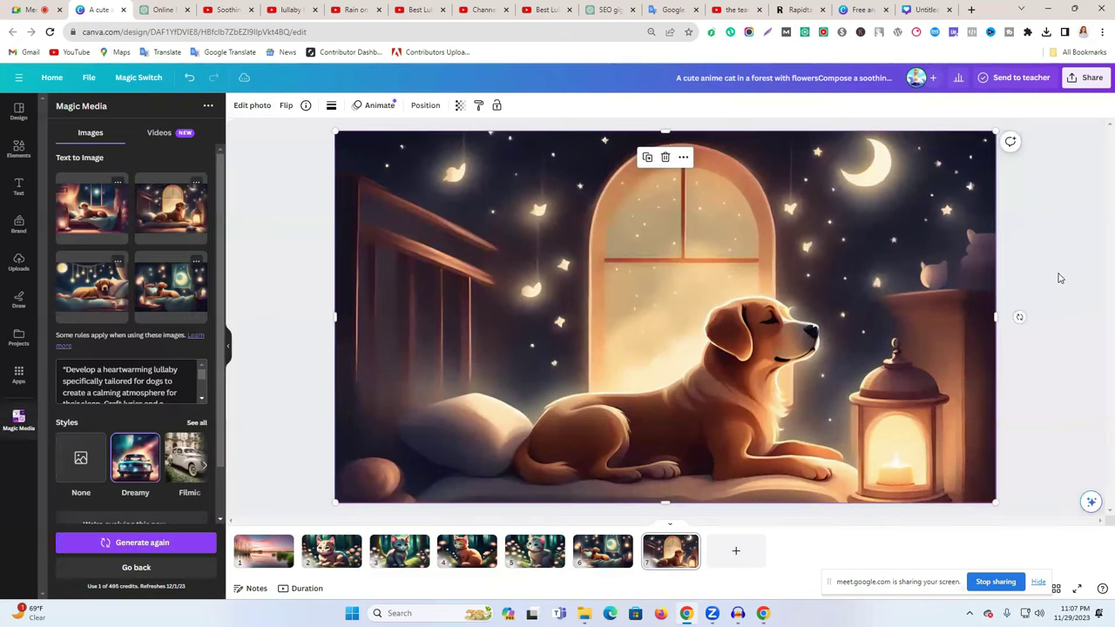
pyautogui.scroll(-5, 165, 384)
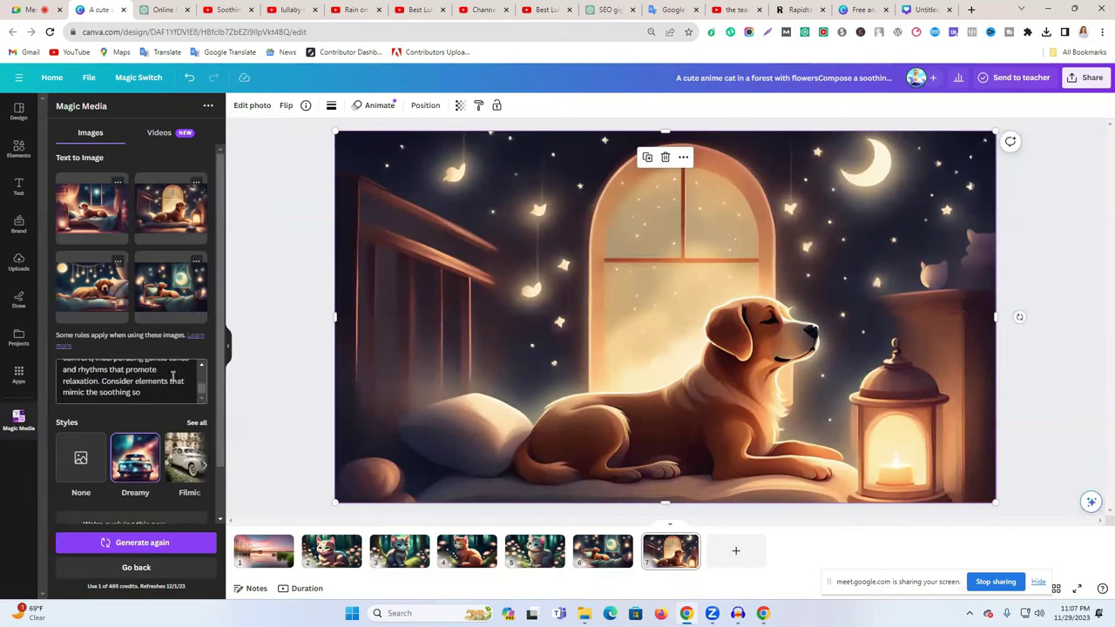
# Copy ChatGPT's dog-lullaby composition prompt reply and open a blank new browser tab.
pyautogui.click(160, 9)
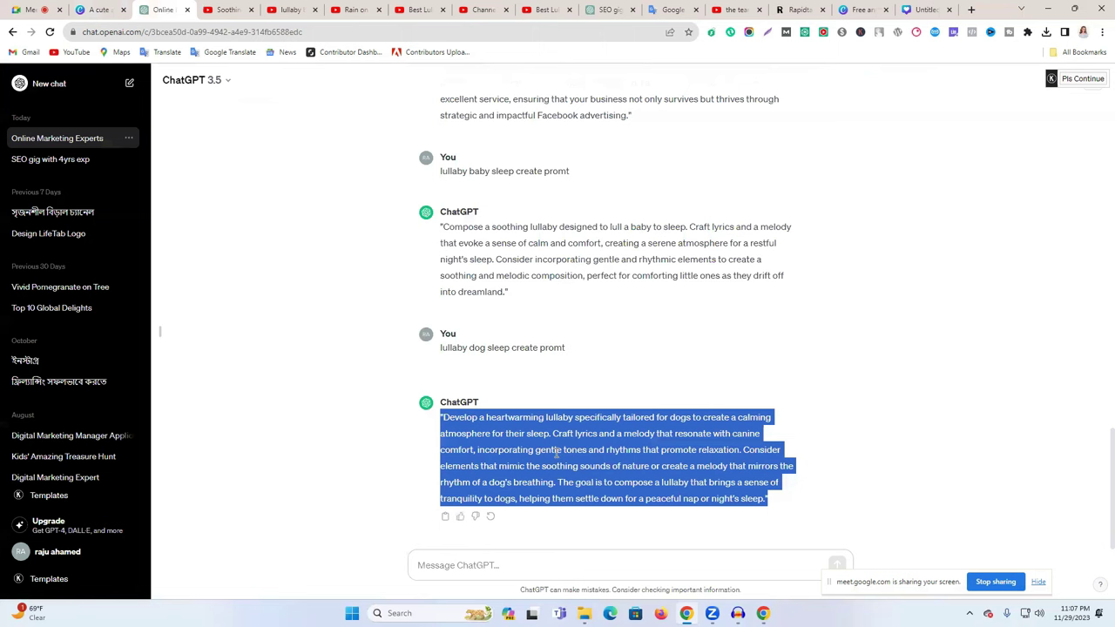
pyautogui.scroll(3, 556, 450)
pyautogui.scroll(-1, 555, 450)
pyautogui.rightClick(501, 493)
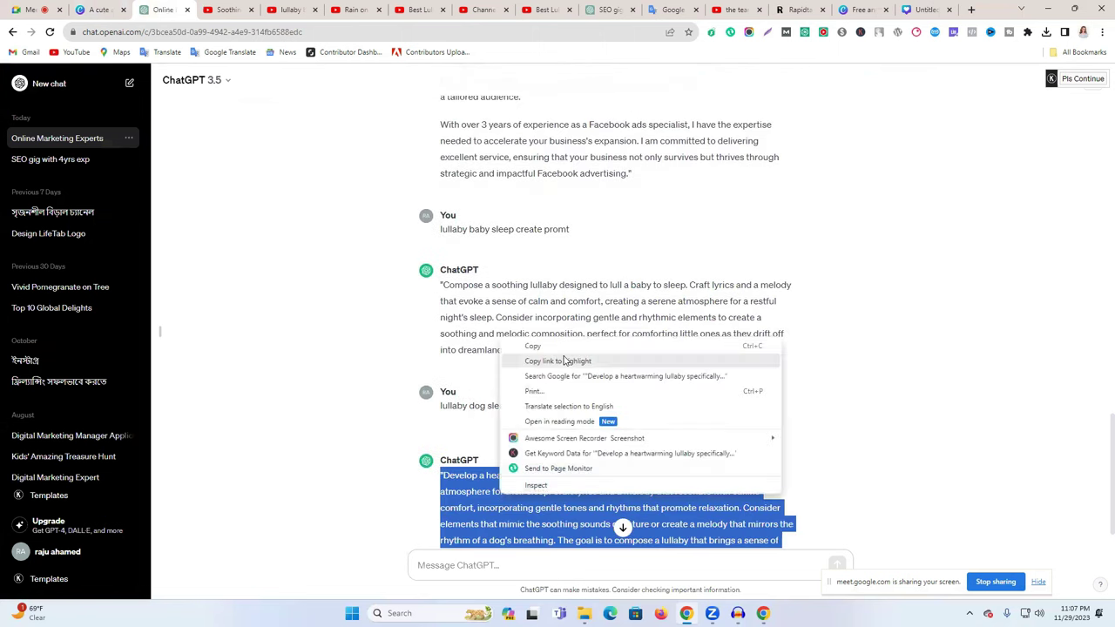
pyautogui.click(569, 352)
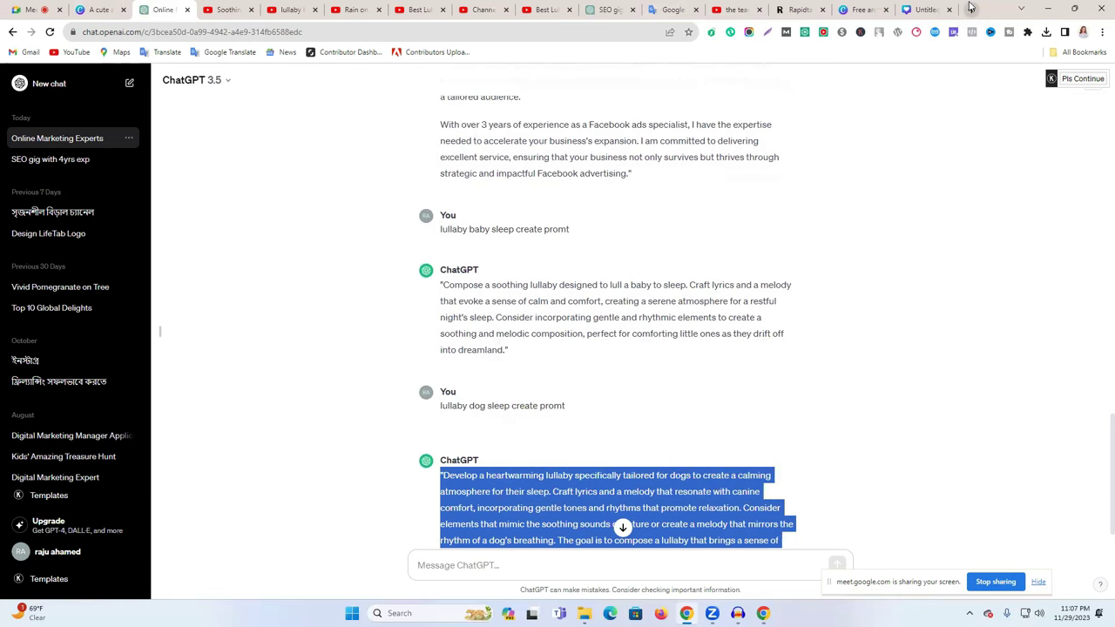
pyautogui.click(972, 10)
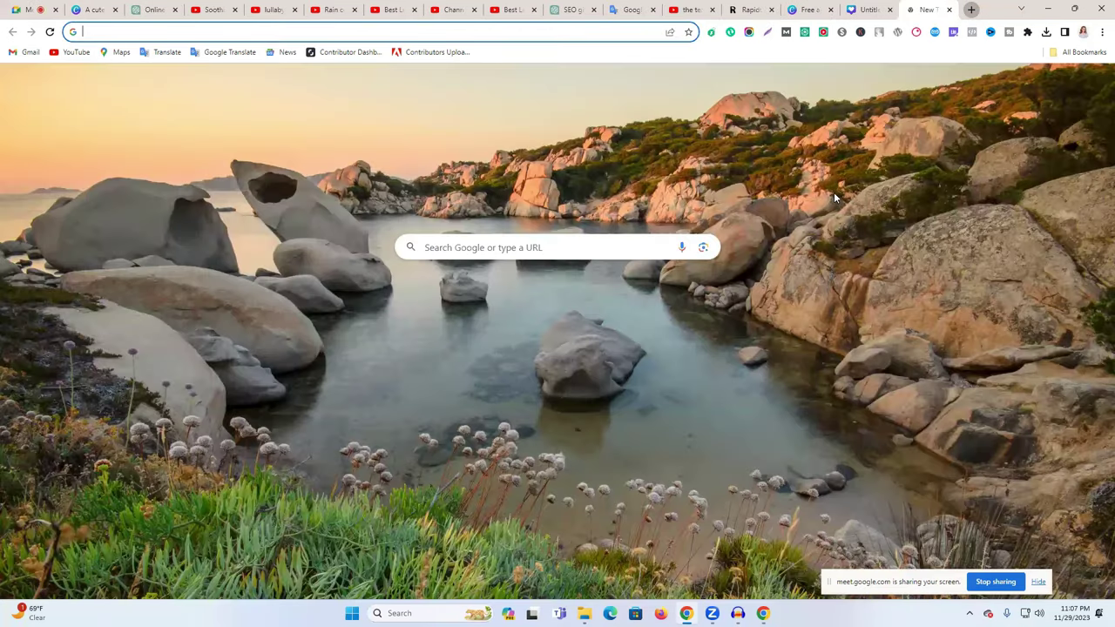
# Go to facebook.com and open the New Life Learning chat in Messenger.
pyautogui.press('Return')
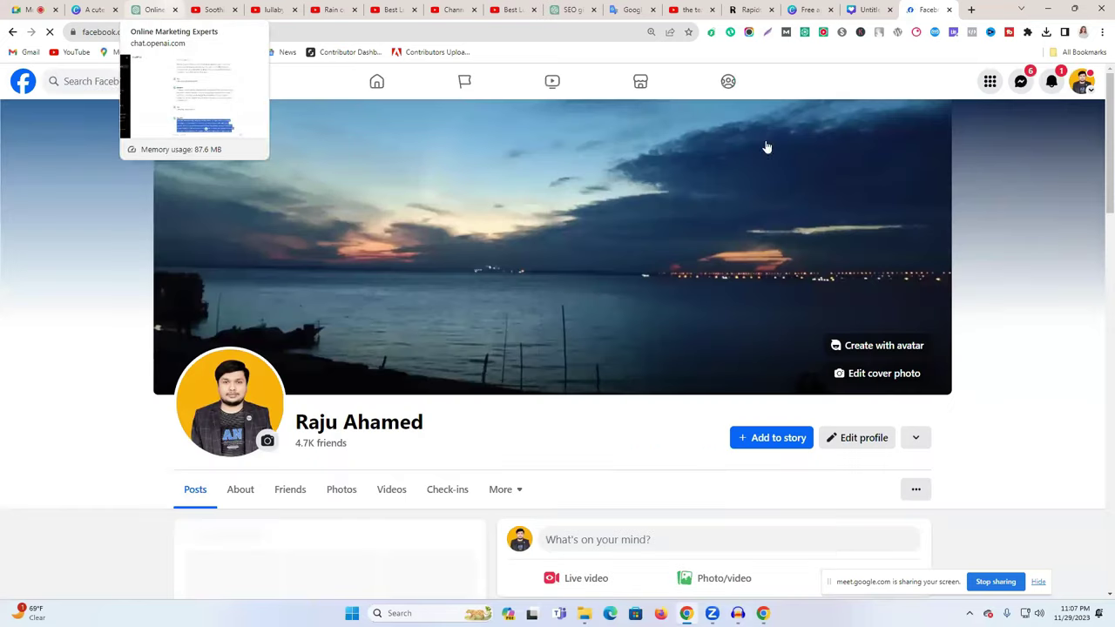
pyautogui.scroll(-2, 871, 130)
pyautogui.click(1021, 82)
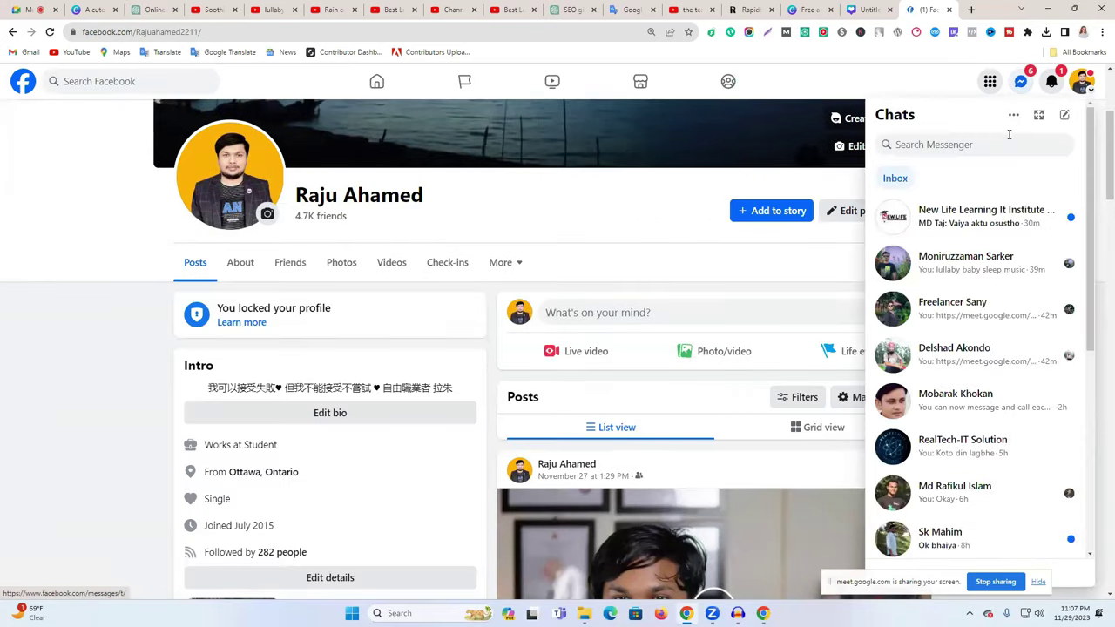
pyautogui.click(978, 227)
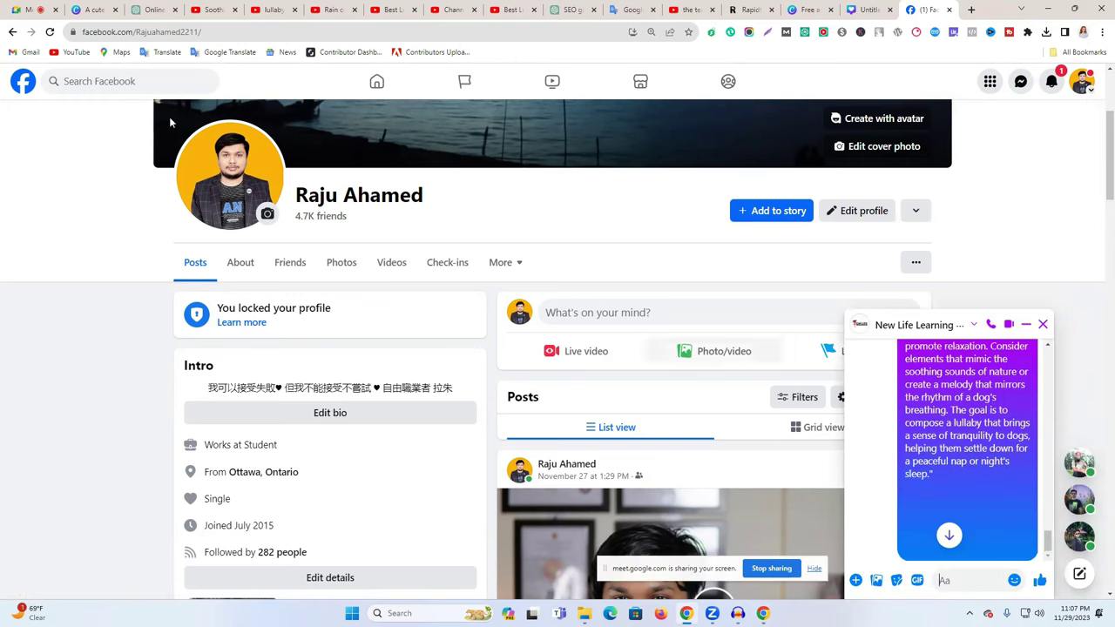
# Copy the baby-lullaby prompt from ChatGPT and send it in the Messenger chat.
pyautogui.click(152, 9)
pyautogui.tripleClick(473, 318)
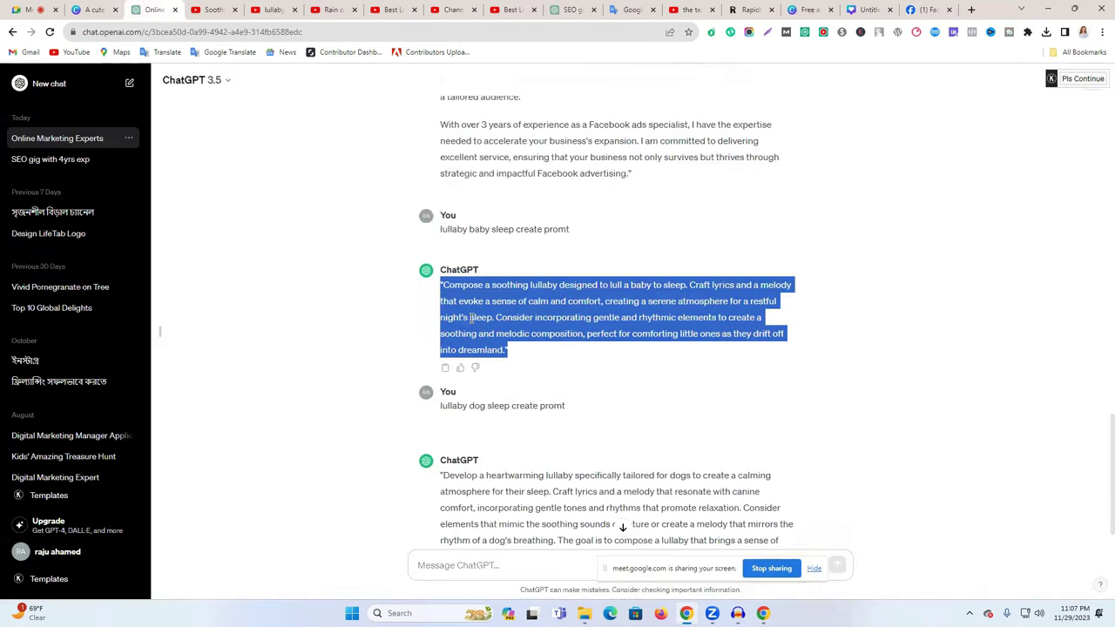
pyautogui.click(928, 10)
pyautogui.click(949, 569)
pyautogui.hotkey('ctrl', 'v')
pyautogui.press('Return')
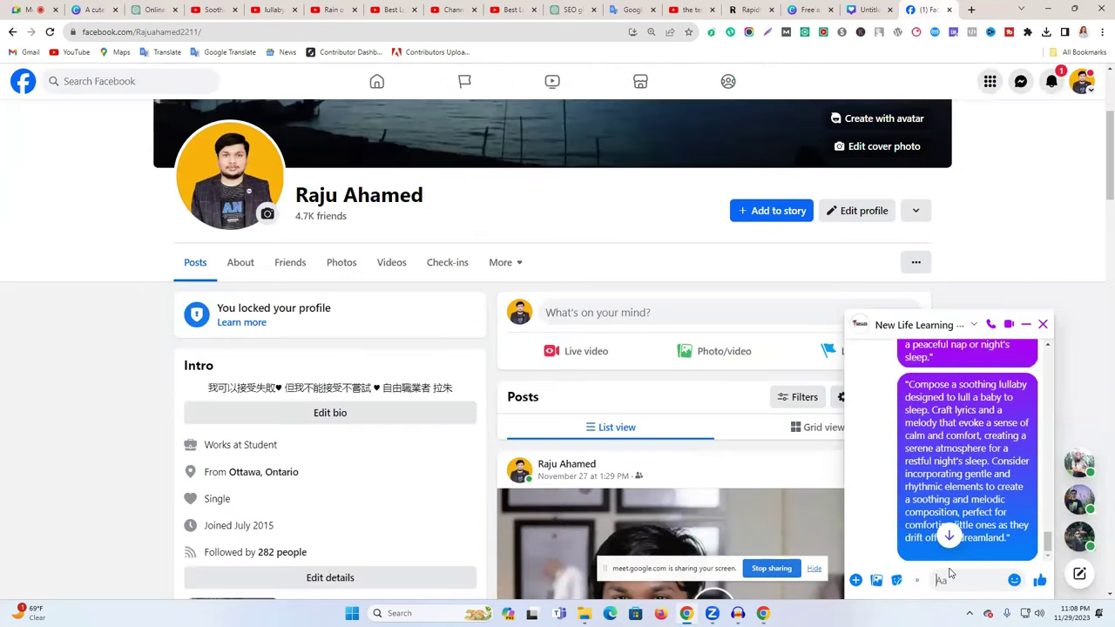
pyautogui.scroll(5, 939, 445)
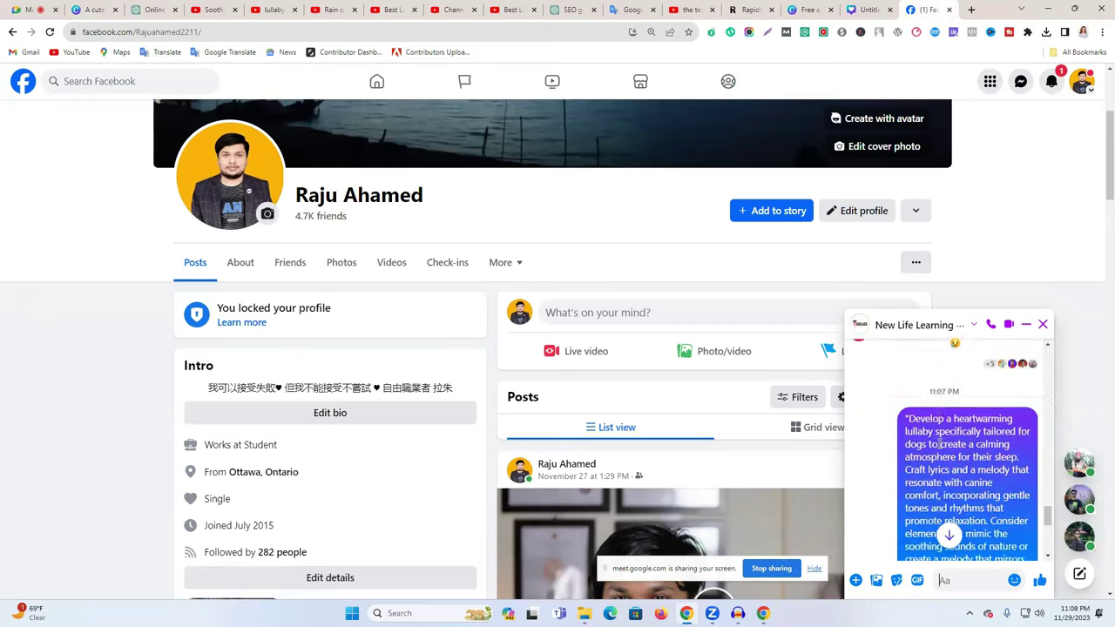
pyautogui.scroll(-5, 939, 444)
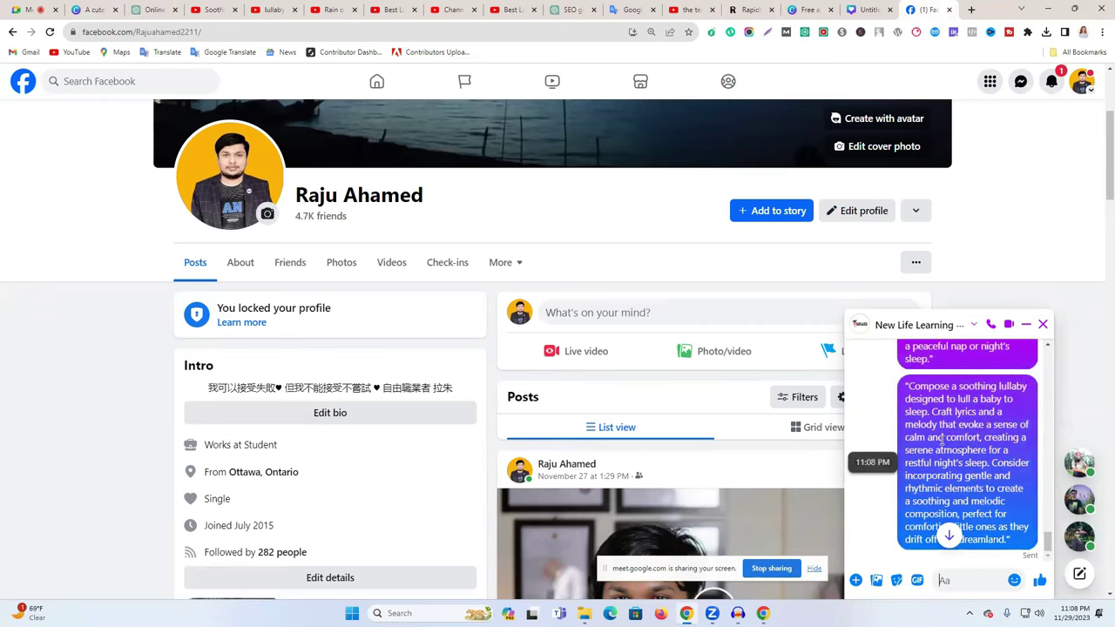
pyautogui.hotkey('ctrl', '3')
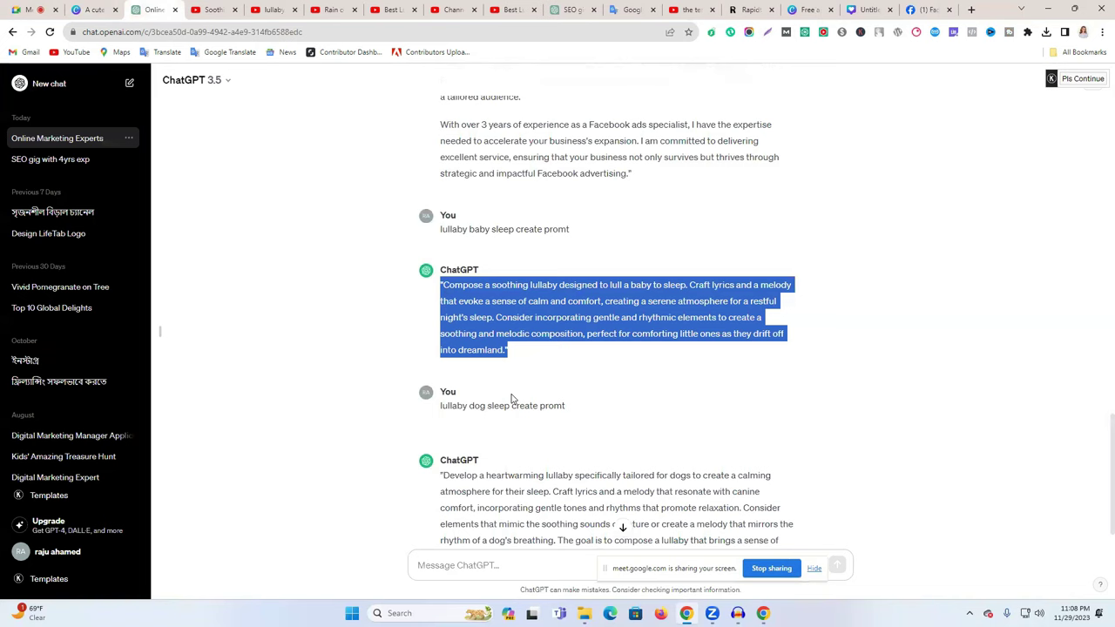
# Ask ChatGPT for a baby lullaby sleep prompt by reusing the earlier dog request.
pyautogui.moveTo(441, 406); pyautogui.dragTo(570, 406)
pyautogui.scroll(-1, 570, 406)
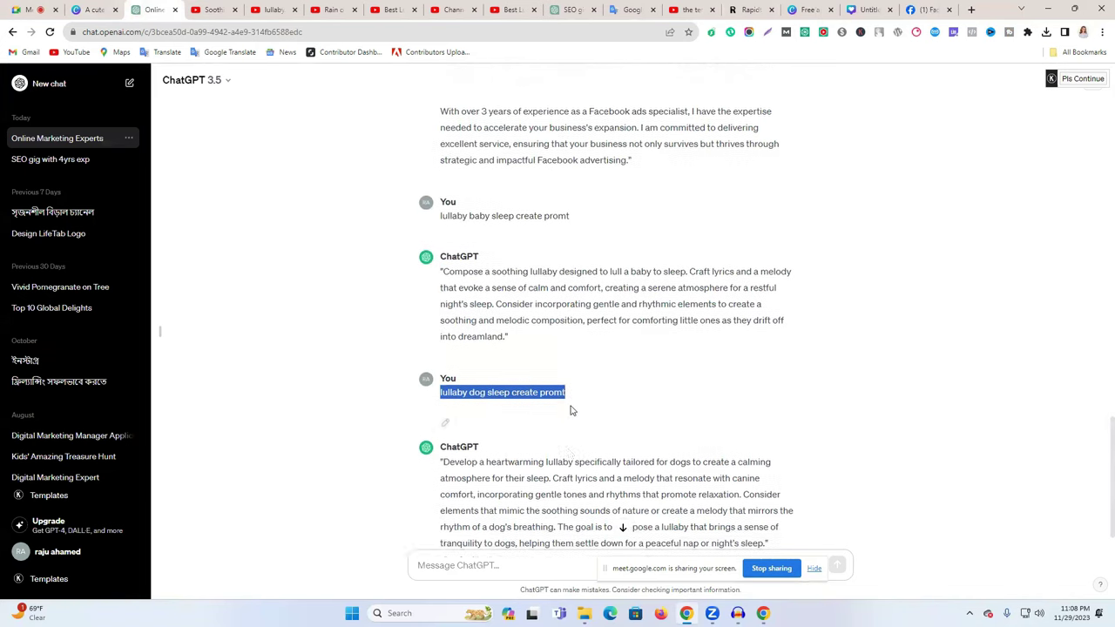
pyautogui.click(483, 347)
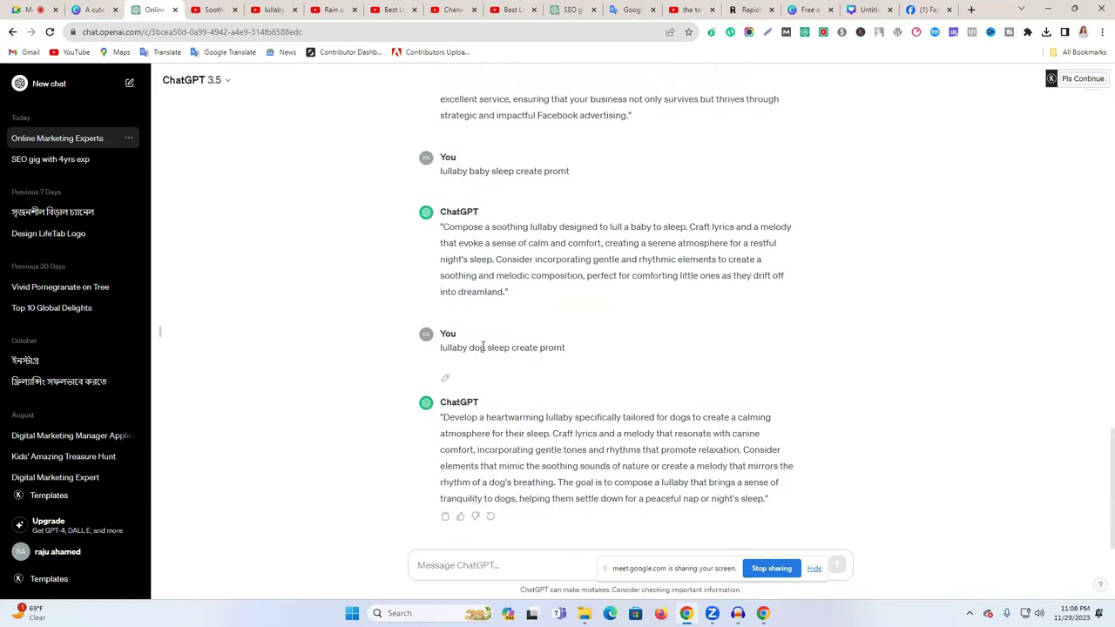
pyautogui.tripleClick(503, 347)
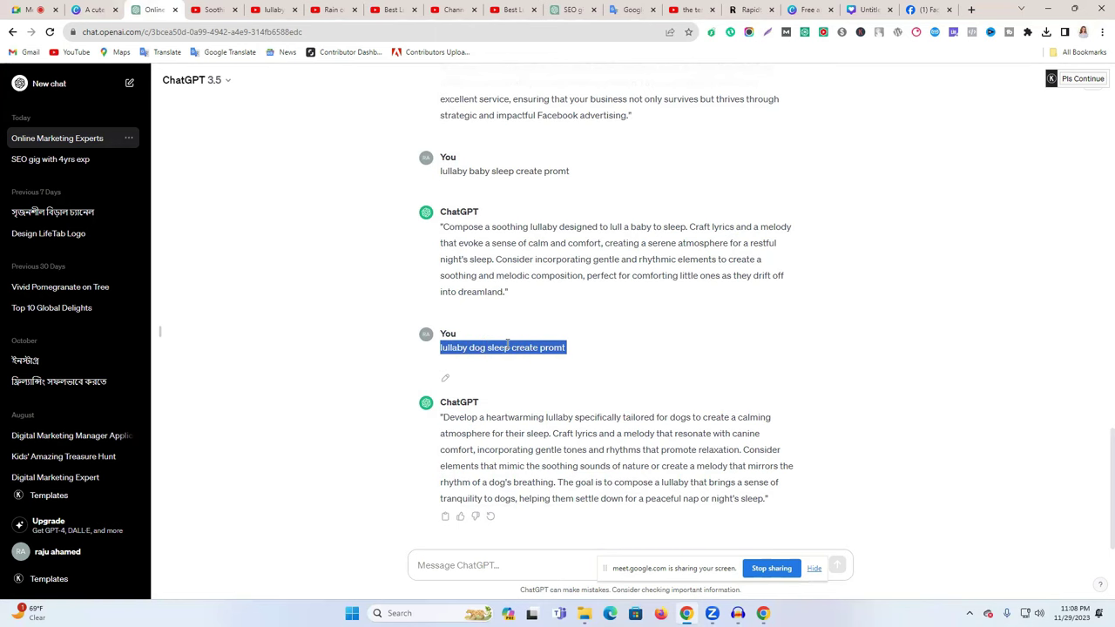
pyautogui.hotkey('ctrl', 'v')
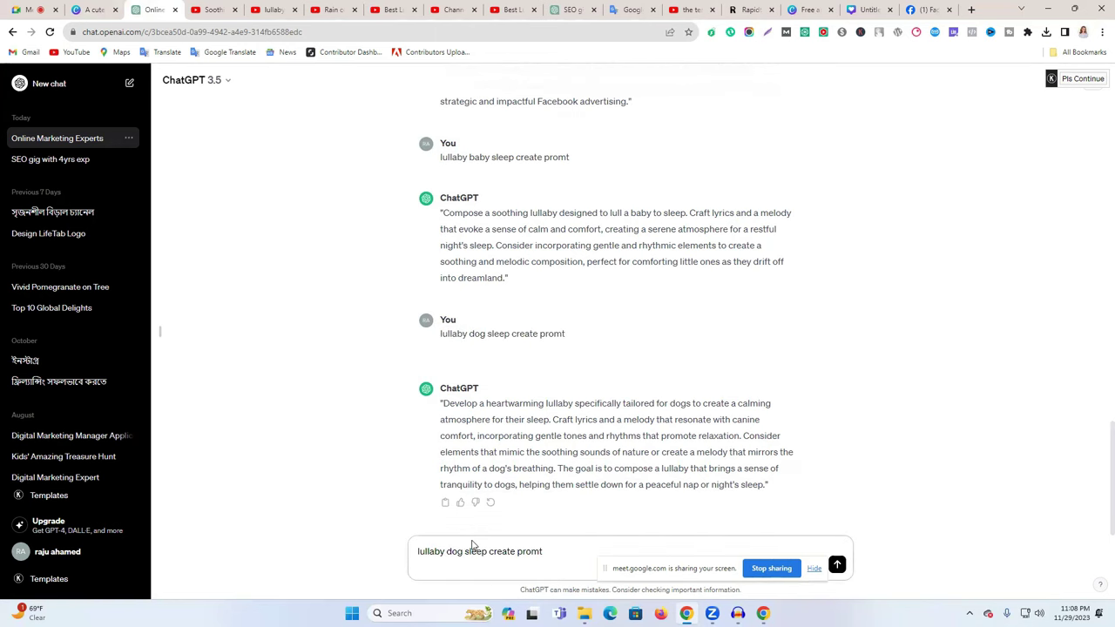
pyautogui.write('baby')
pyautogui.click(836, 564)
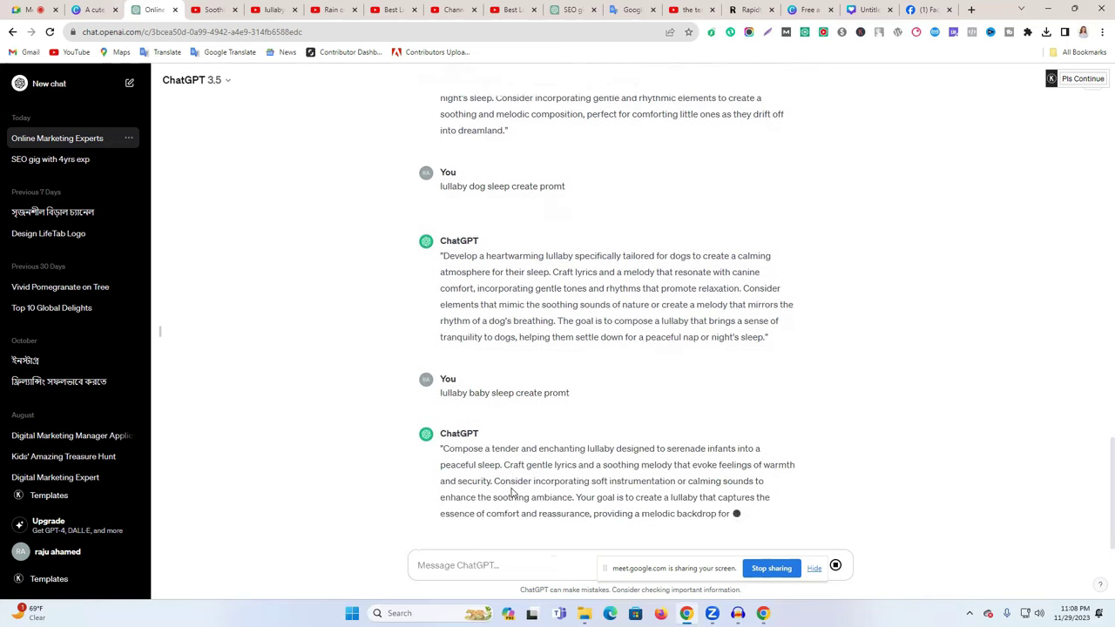
# Copy ChatGPT's new reply and paste it over Canva's Magic Media prompt.
pyautogui.tripleClick(527, 479)
pyautogui.hotkey('ctrl', 'c')
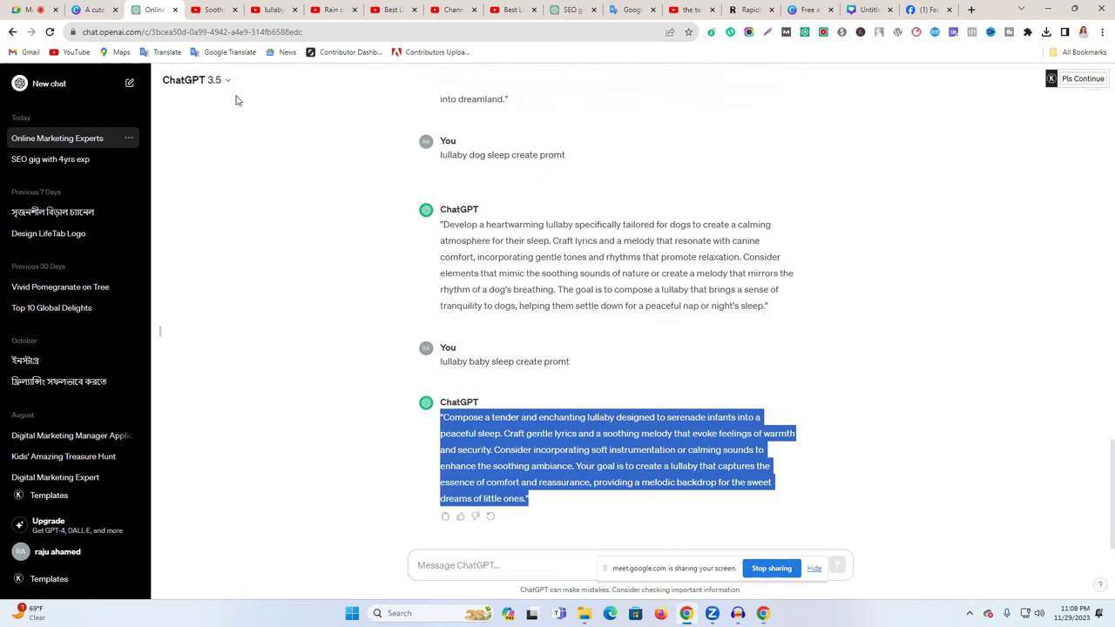
pyautogui.click(100, 10)
pyautogui.click(118, 314)
pyautogui.hotkey('ctrl', 'a')
pyautogui.hotkey('ctrl', 'v')
# Generate Magic Media images from the baby-lullaby prompt and load leonardo.ai in a new tab.
pyautogui.click(142, 542)
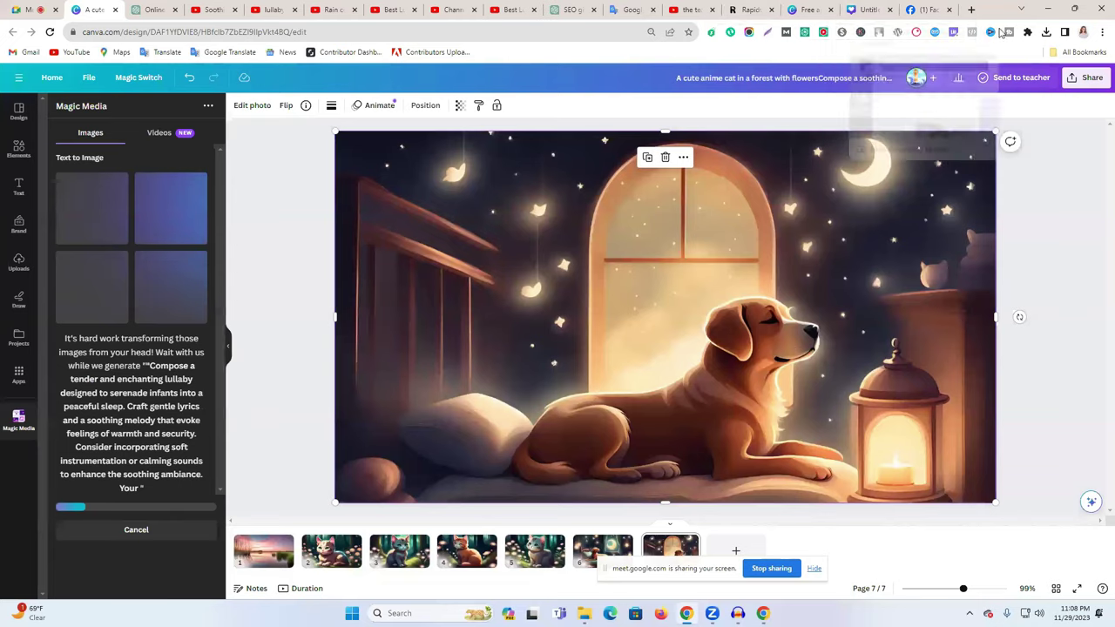
pyautogui.click(972, 8)
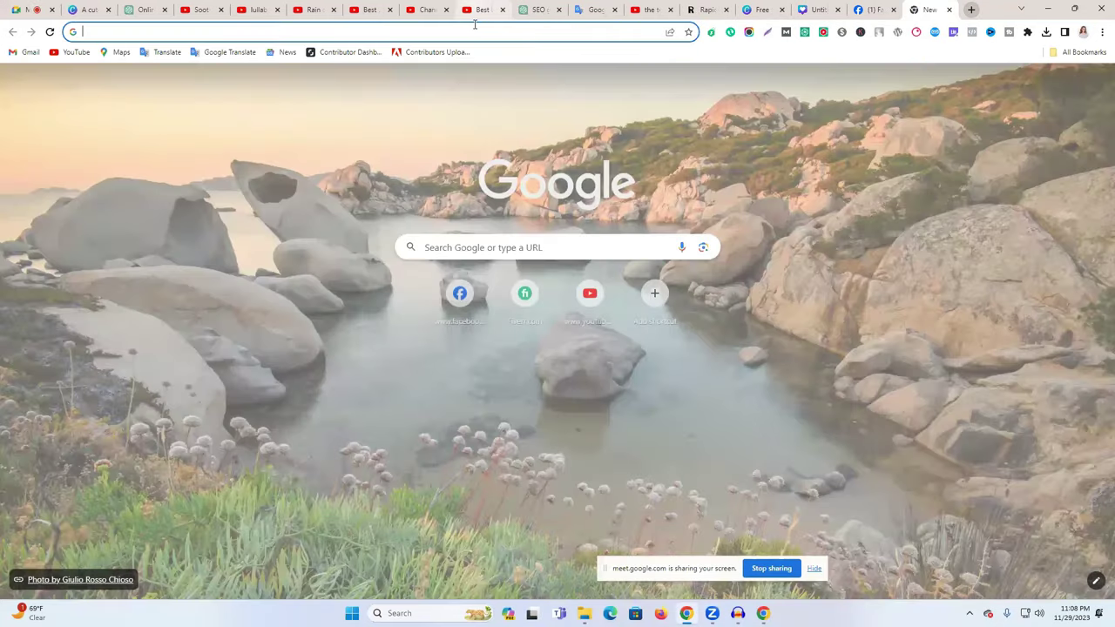
pyautogui.click(475, 24)
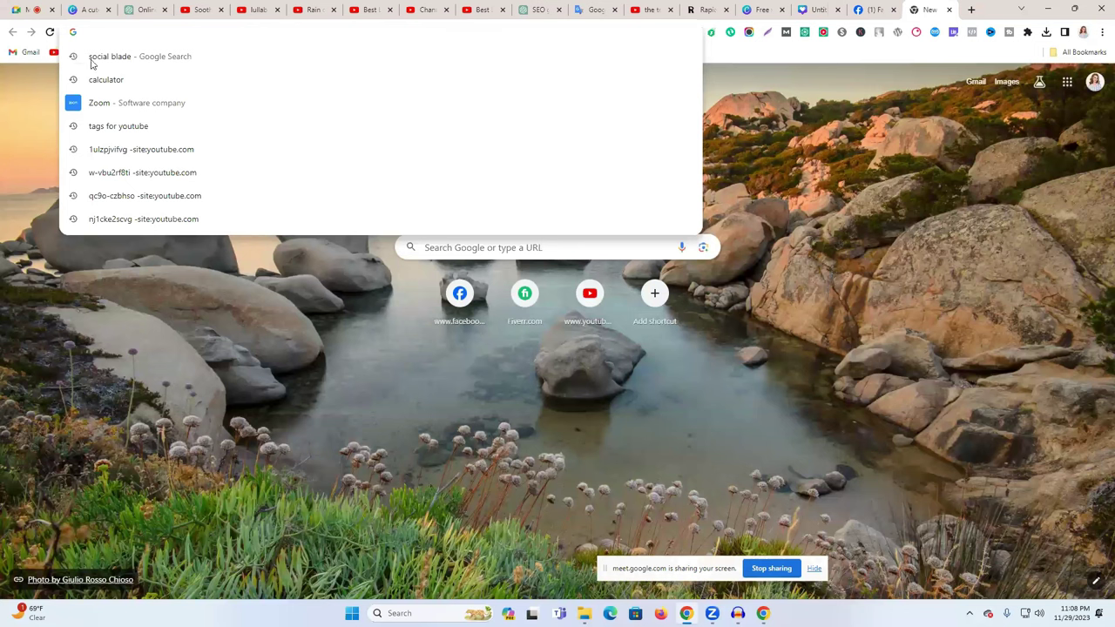
pyautogui.write('leonardo.ai')
pyautogui.press('Return')
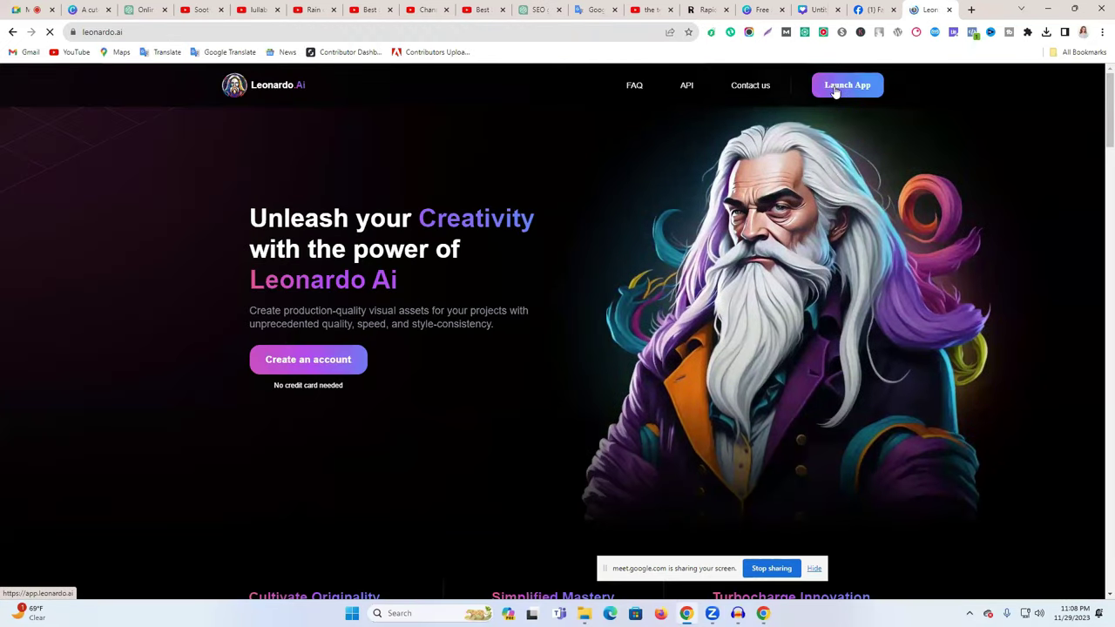
# Replace Leonardo.Ai's old logo prompt with the baby-lullaby prompt and generate 8 images.
pyautogui.click(834, 91)
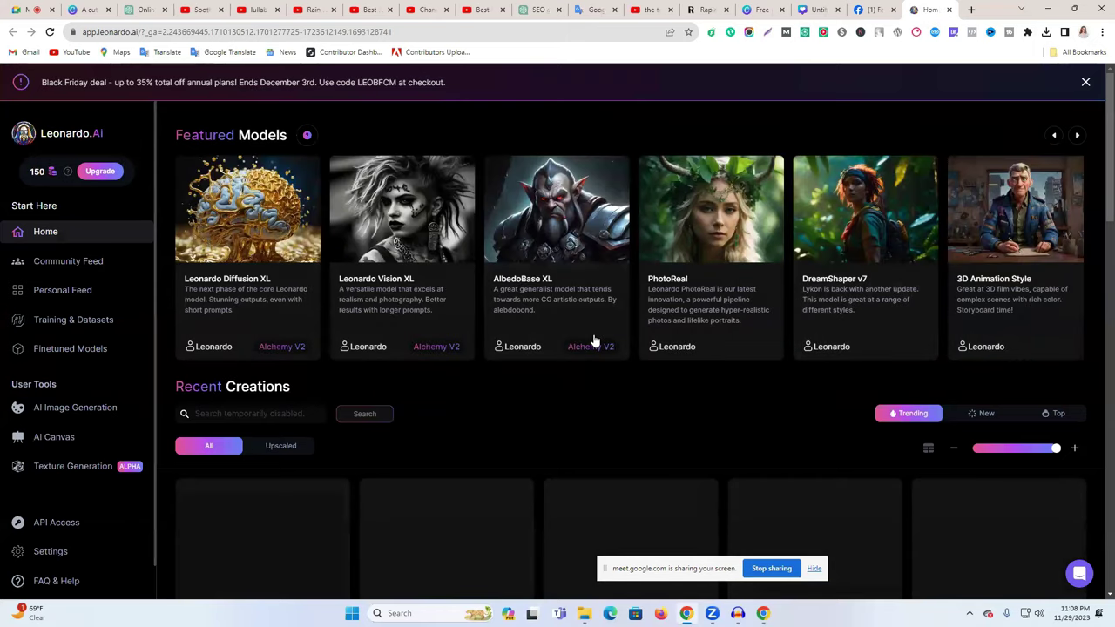
pyautogui.scroll(-2, 582, 340)
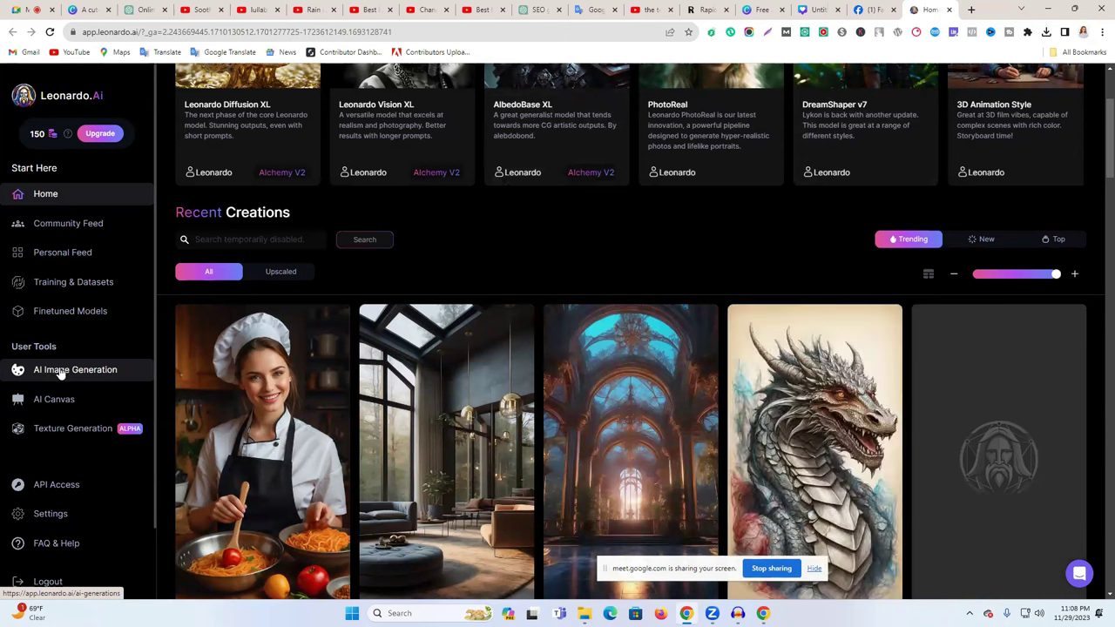
pyautogui.click(74, 369)
pyautogui.click(413, 136)
pyautogui.hotkey('ctrl', 'a')
pyautogui.hotkey('ctrl', 'v')
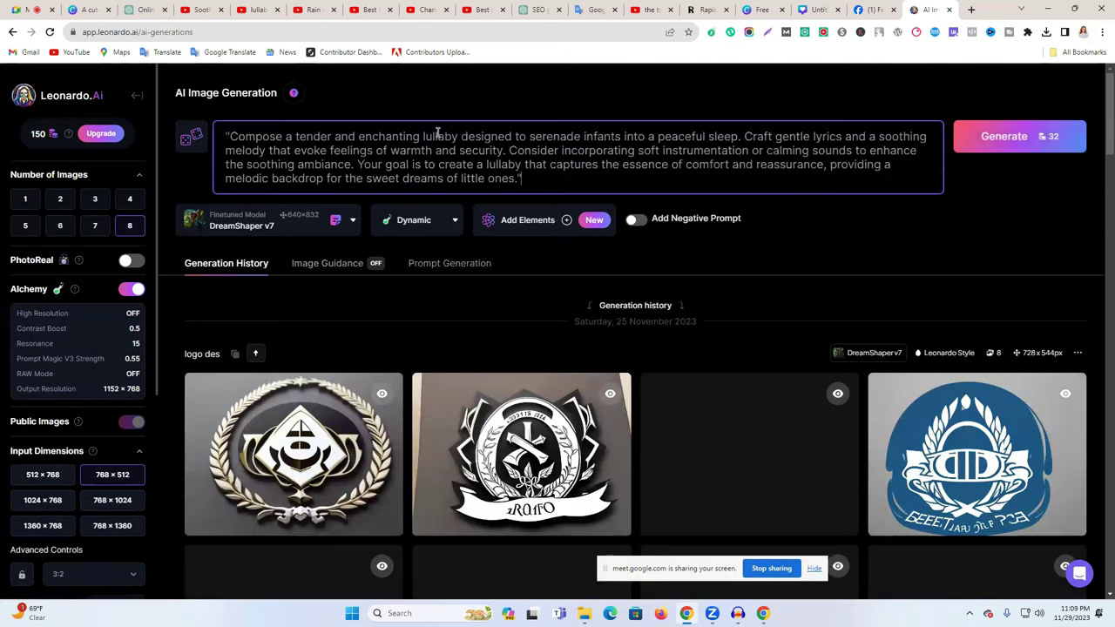
pyautogui.click(1031, 139)
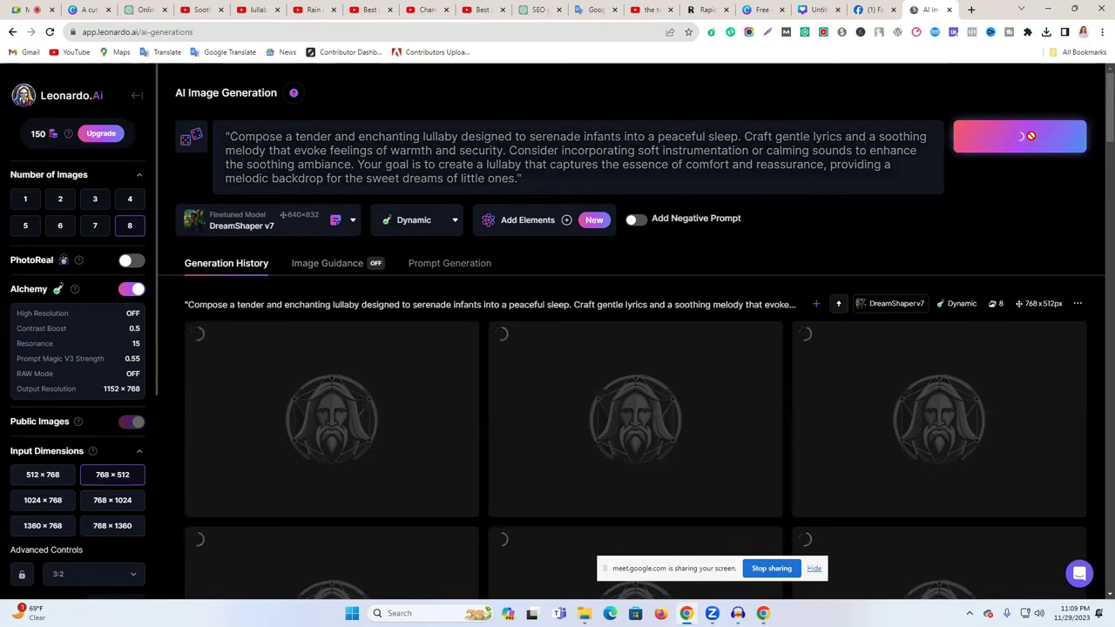
pyautogui.scroll(-2, 864, 242)
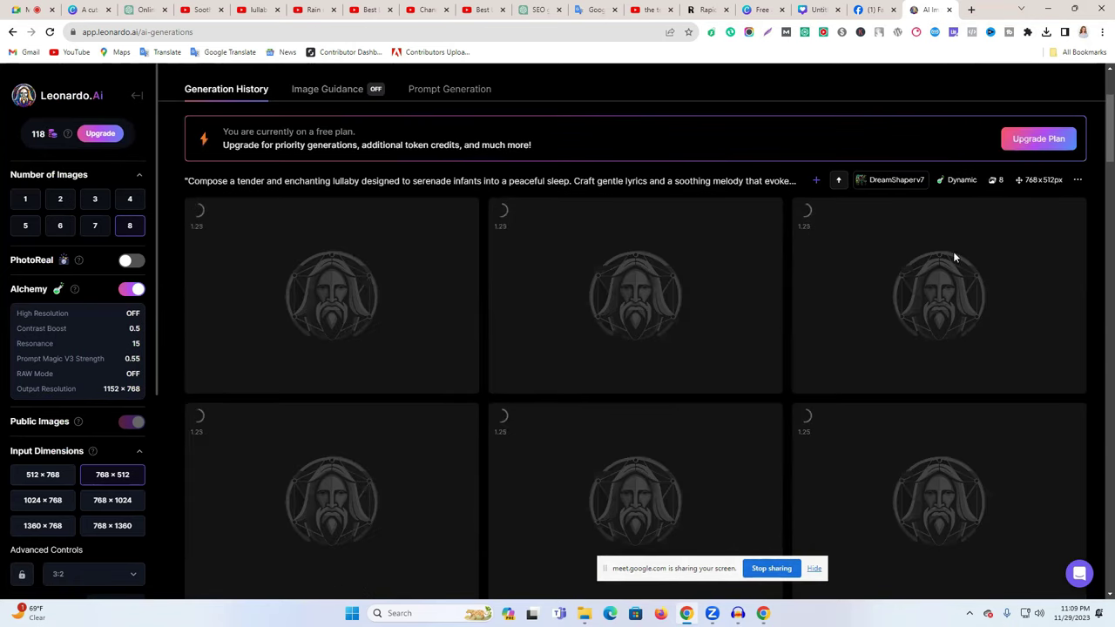
pyautogui.scroll(-1, 627, 356)
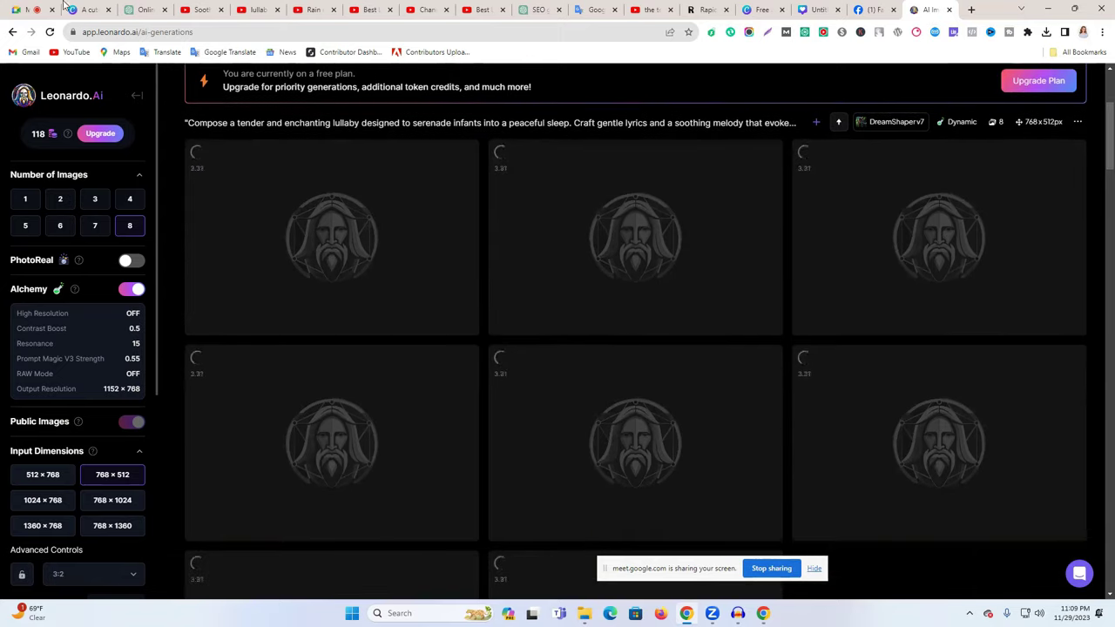
# Add page 8 in Canva and place the moon-and-babies image on it.
pyautogui.click(110, 16)
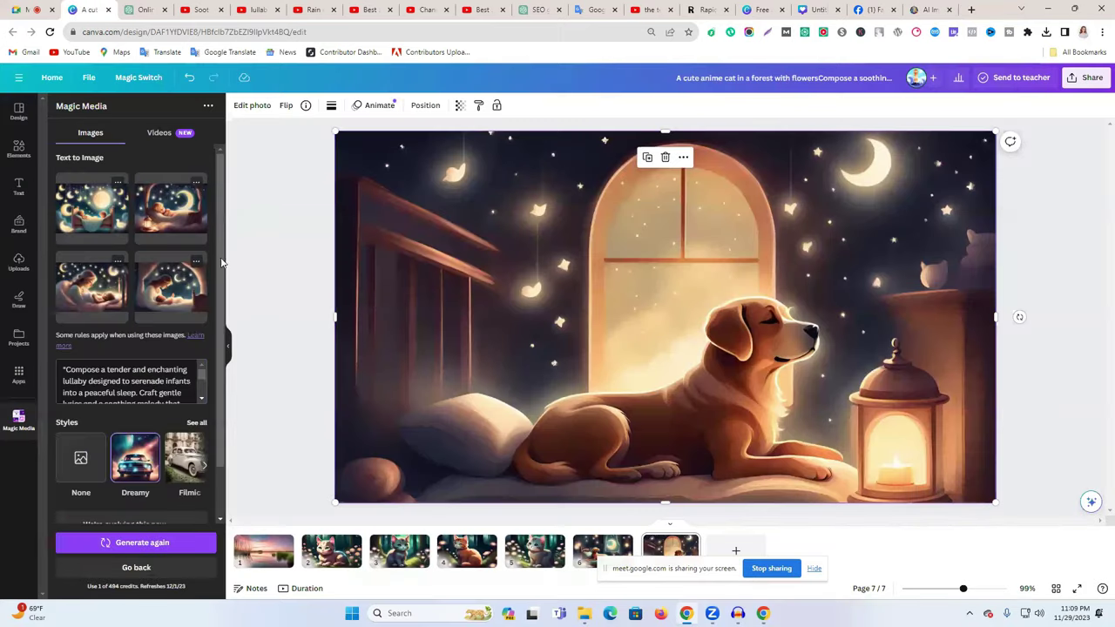
pyautogui.click(736, 550)
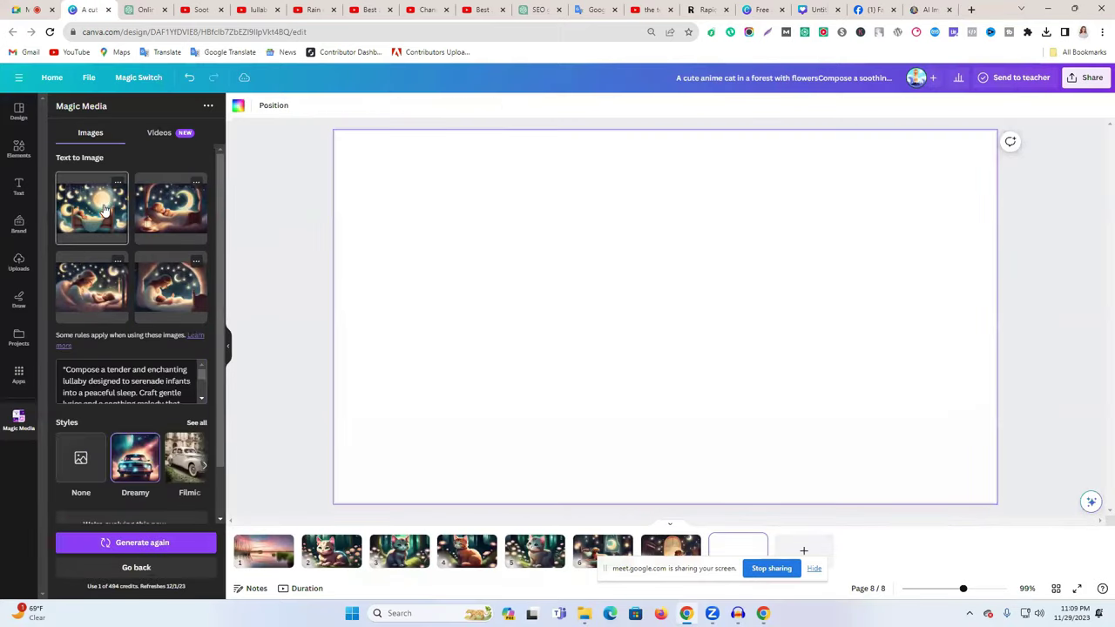
pyautogui.click(180, 227)
# Stretch the image to cover page 8 edge to edge, then add a blank page 9.
pyautogui.moveTo(617, 322); pyautogui.dragTo(488, 284)
pyautogui.moveTo(663, 300); pyautogui.dragTo(468, 213)
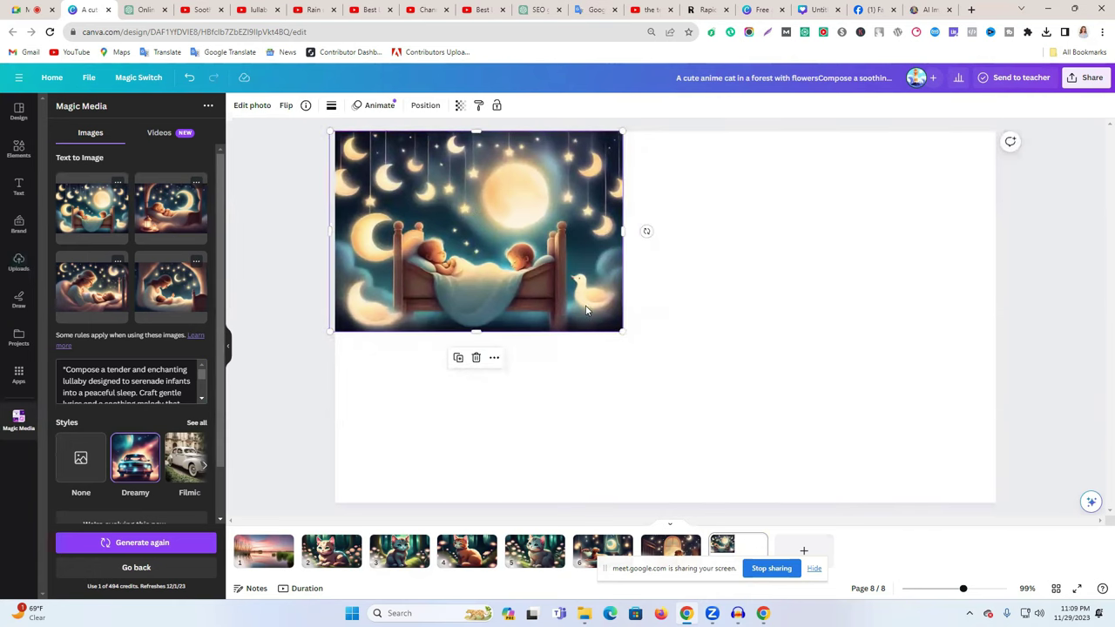
pyautogui.moveTo(621, 329); pyautogui.dragTo(875, 490)
pyautogui.moveTo(870, 314); pyautogui.dragTo(998, 305)
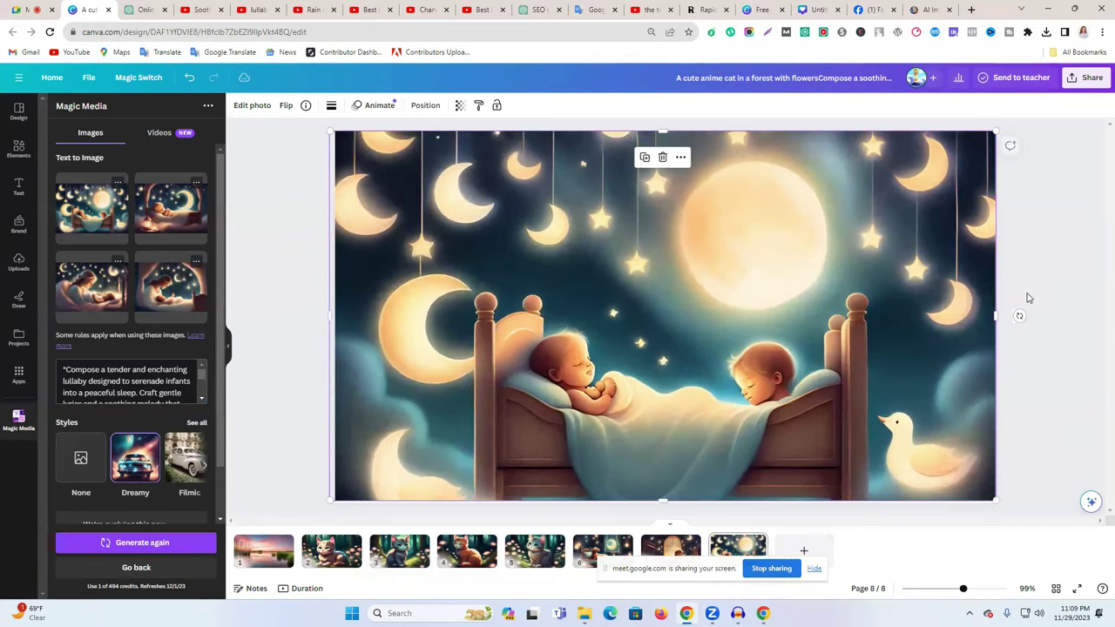
pyautogui.scroll(1, 902, 271)
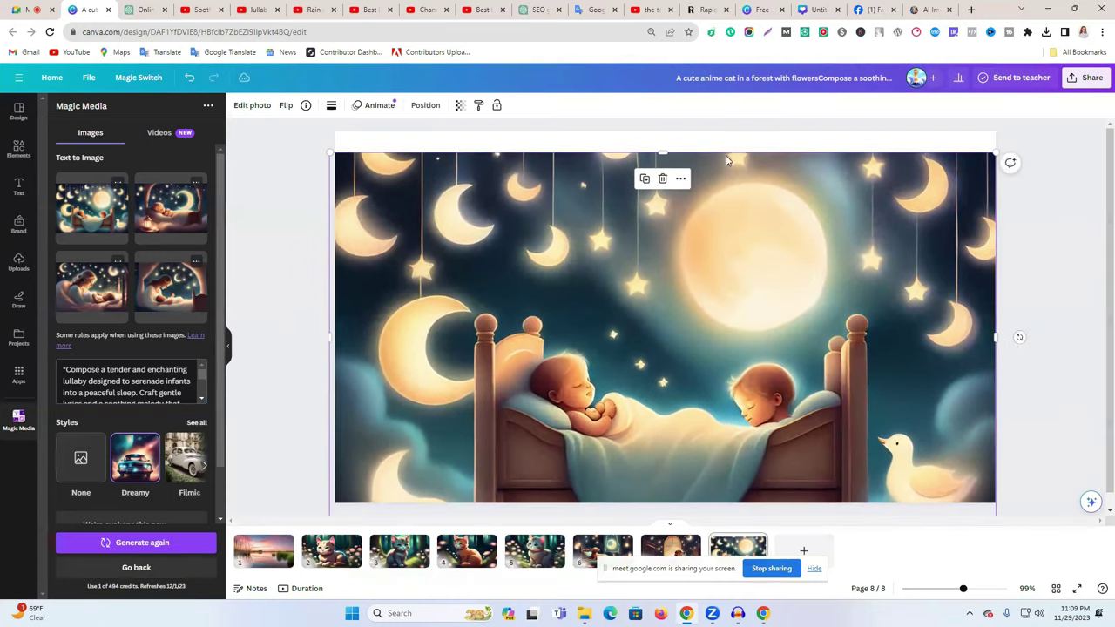
pyautogui.moveTo(675, 152); pyautogui.dragTo(671, 131)
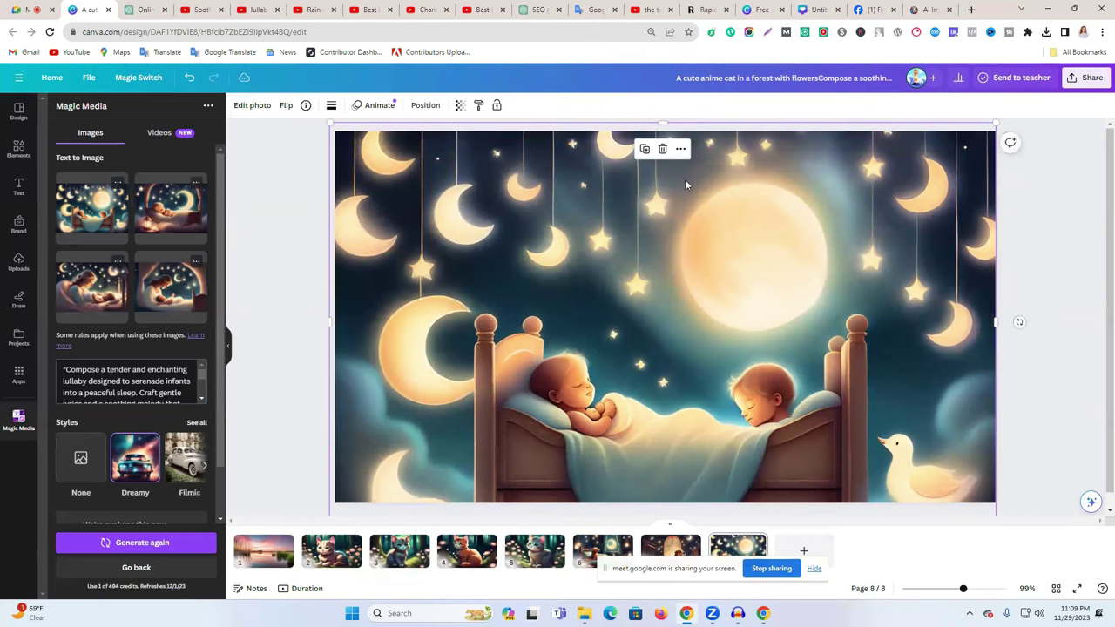
pyautogui.moveTo(684, 184); pyautogui.dragTo(686, 191)
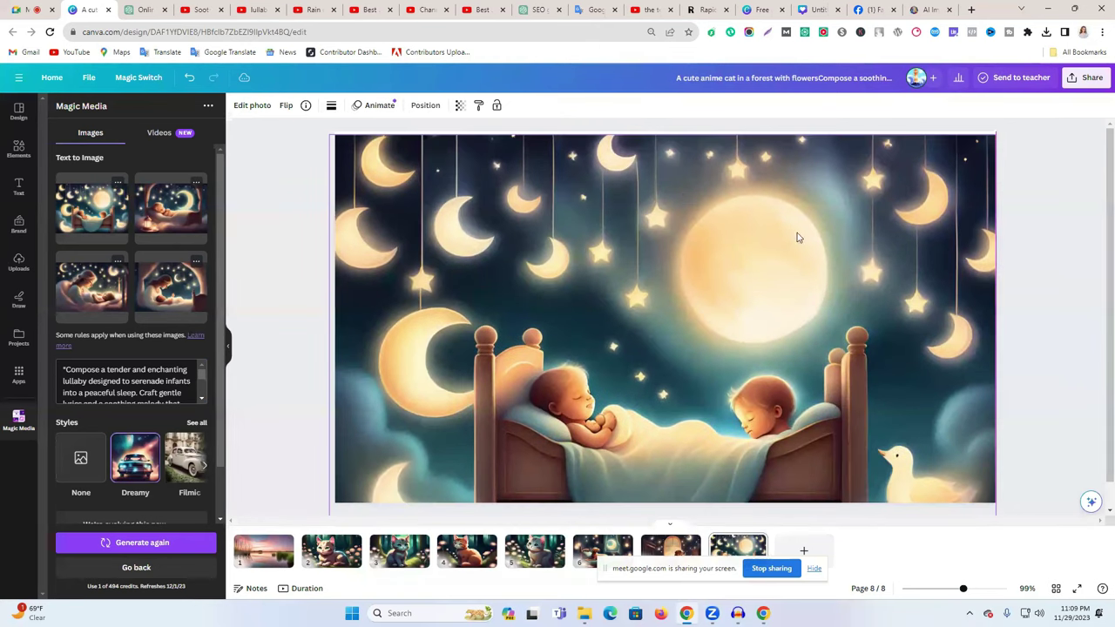
pyautogui.click(1071, 307)
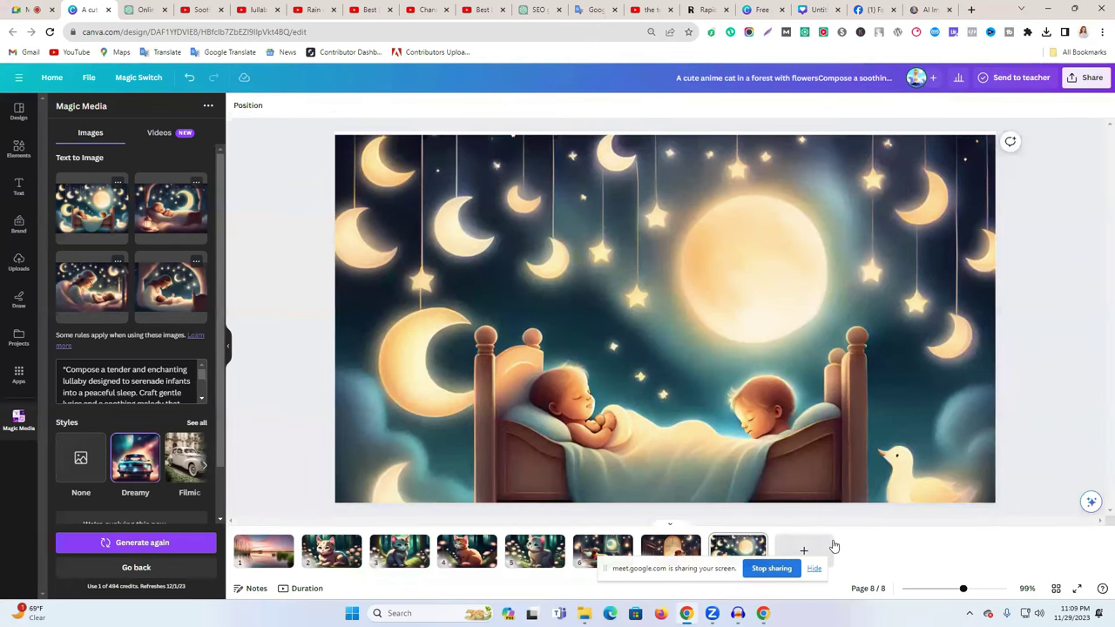
pyautogui.click(832, 546)
# Place a mother-and-baby image on page 9 and resize it to fill the page.
pyautogui.click(172, 286)
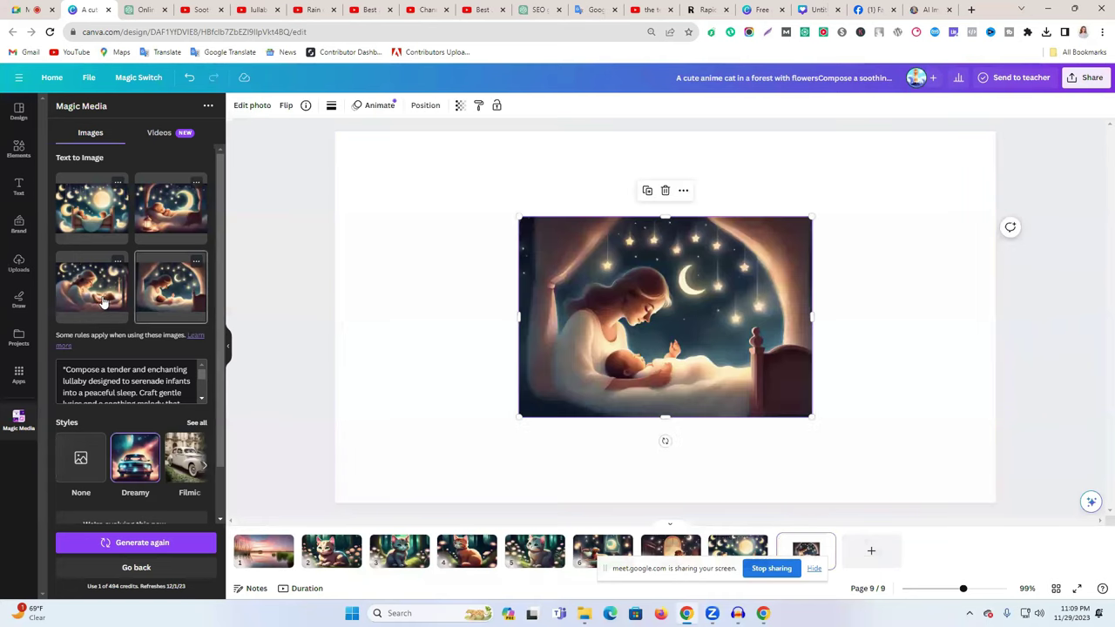
pyautogui.click(96, 302)
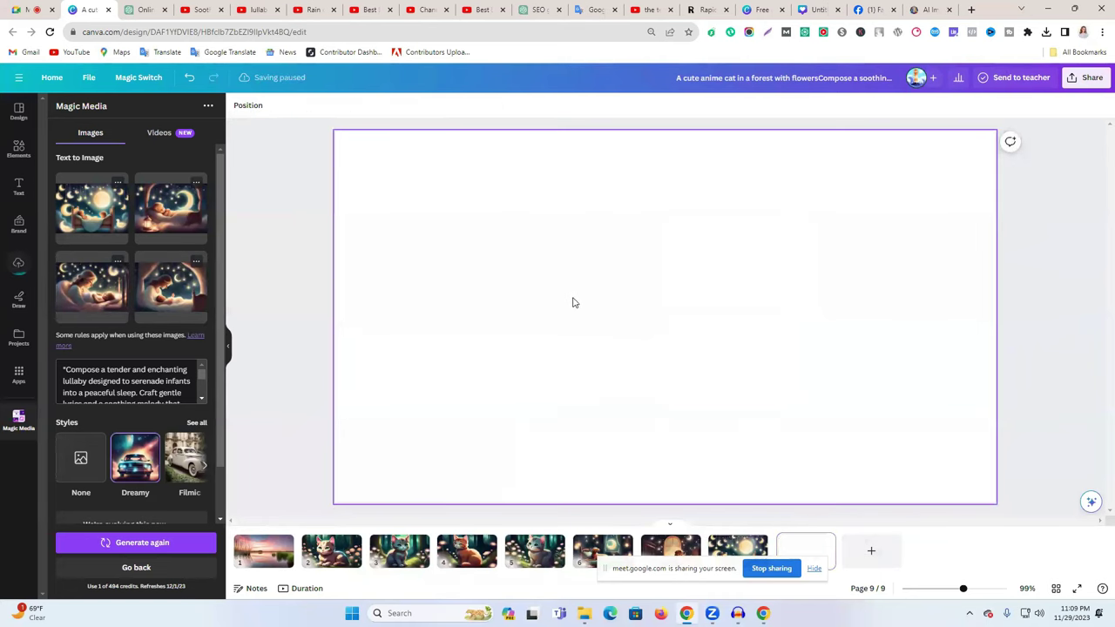
pyautogui.moveTo(620, 273); pyautogui.dragTo(437, 187)
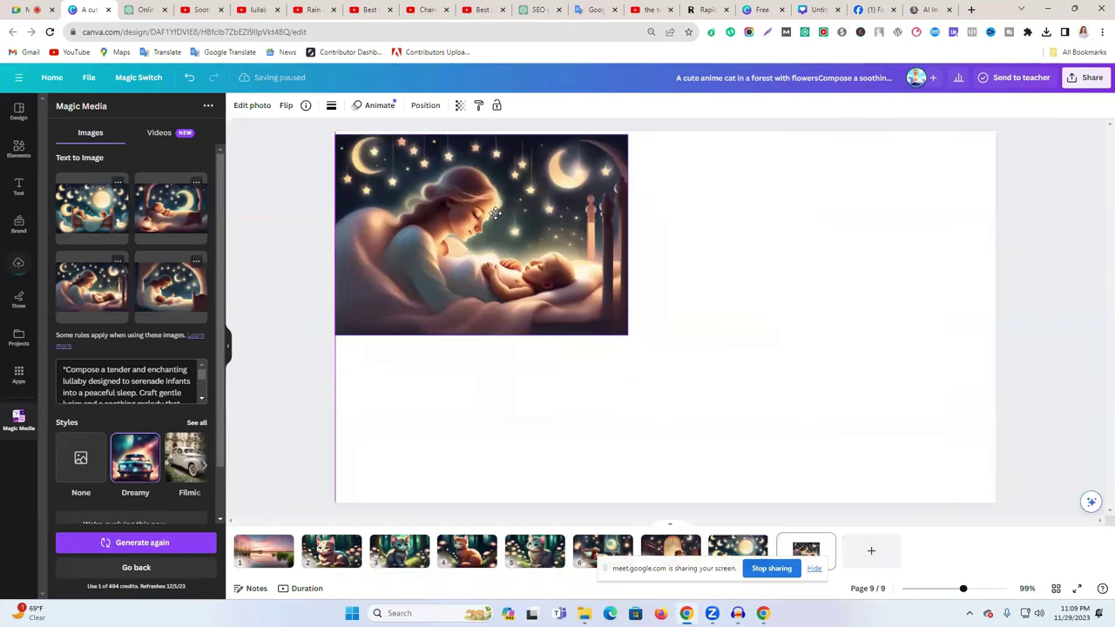
pyautogui.moveTo(626, 329); pyautogui.dragTo(875, 501)
pyautogui.moveTo(892, 305); pyautogui.dragTo(1003, 309)
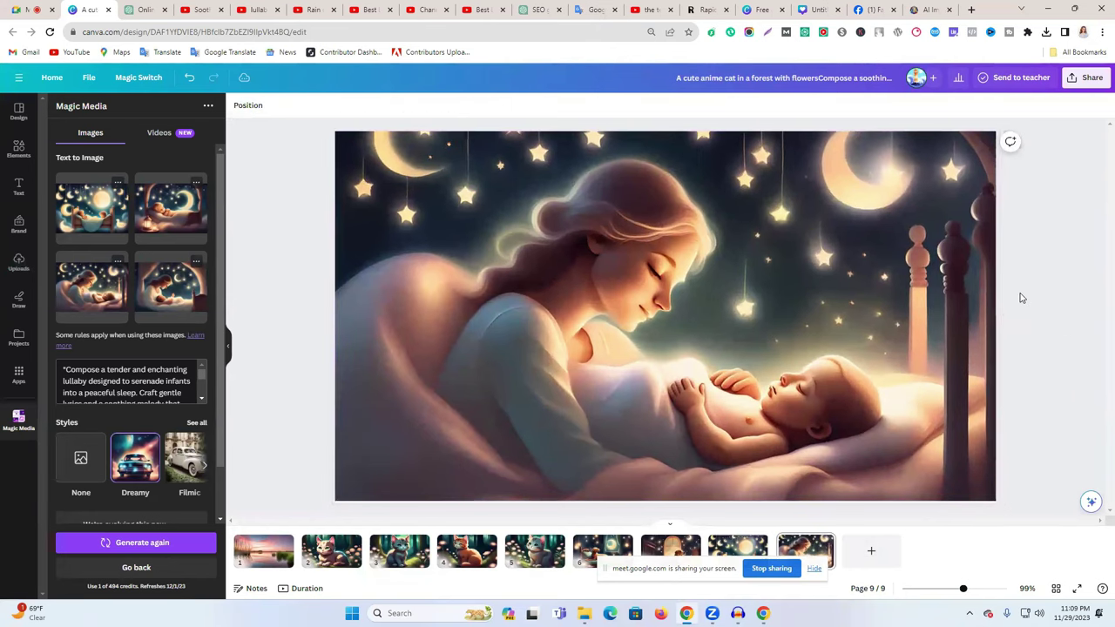
pyautogui.click(816, 341)
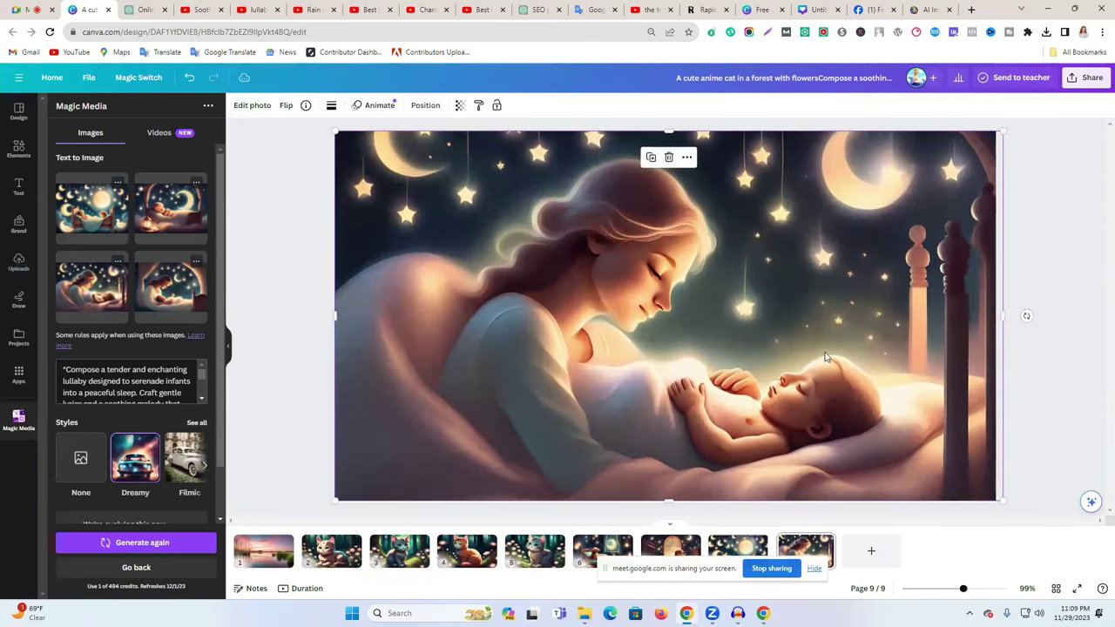
# Add page 10 and stretch the moonlit crib image across it.
pyautogui.click(871, 551)
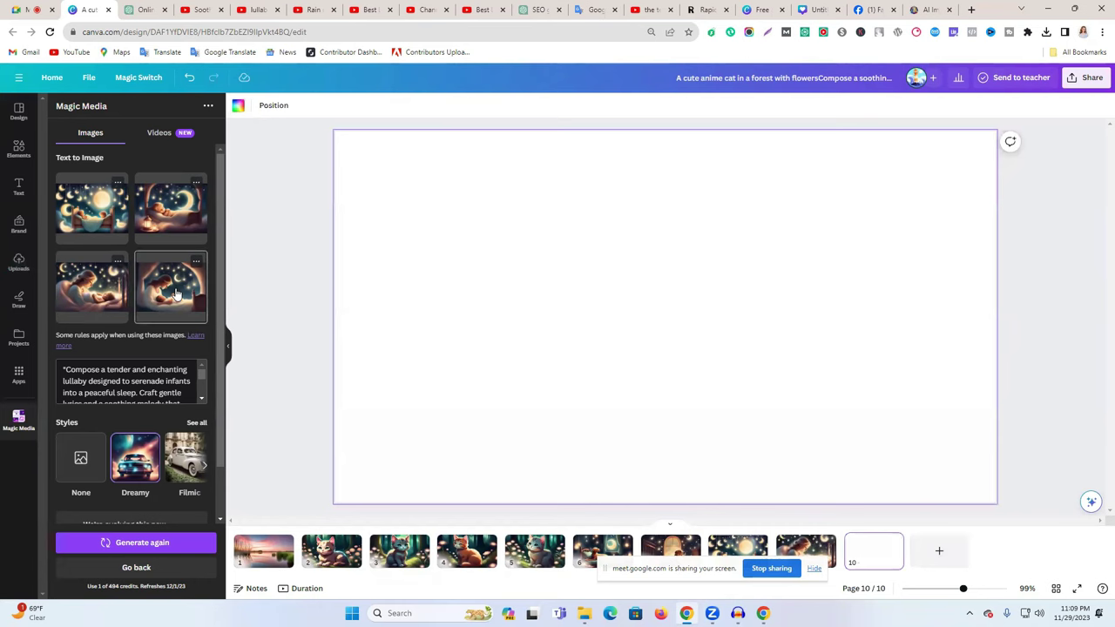
pyautogui.click(114, 232)
pyautogui.moveTo(595, 312); pyautogui.dragTo(414, 224)
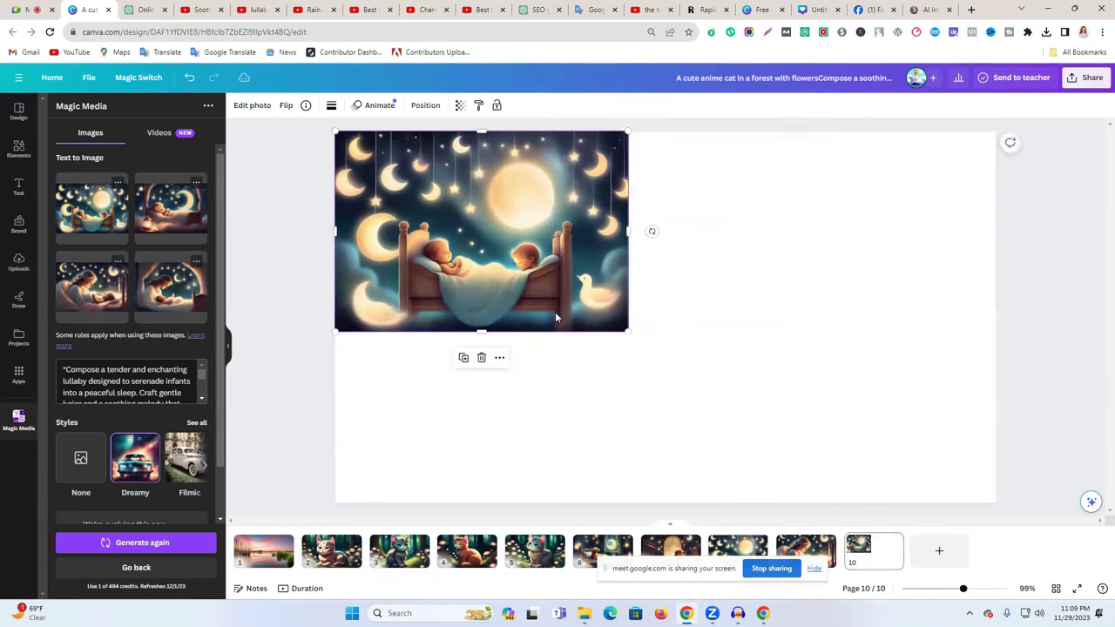
pyautogui.moveTo(626, 327); pyautogui.dragTo(881, 503)
pyautogui.moveTo(882, 319); pyautogui.dragTo(995, 318)
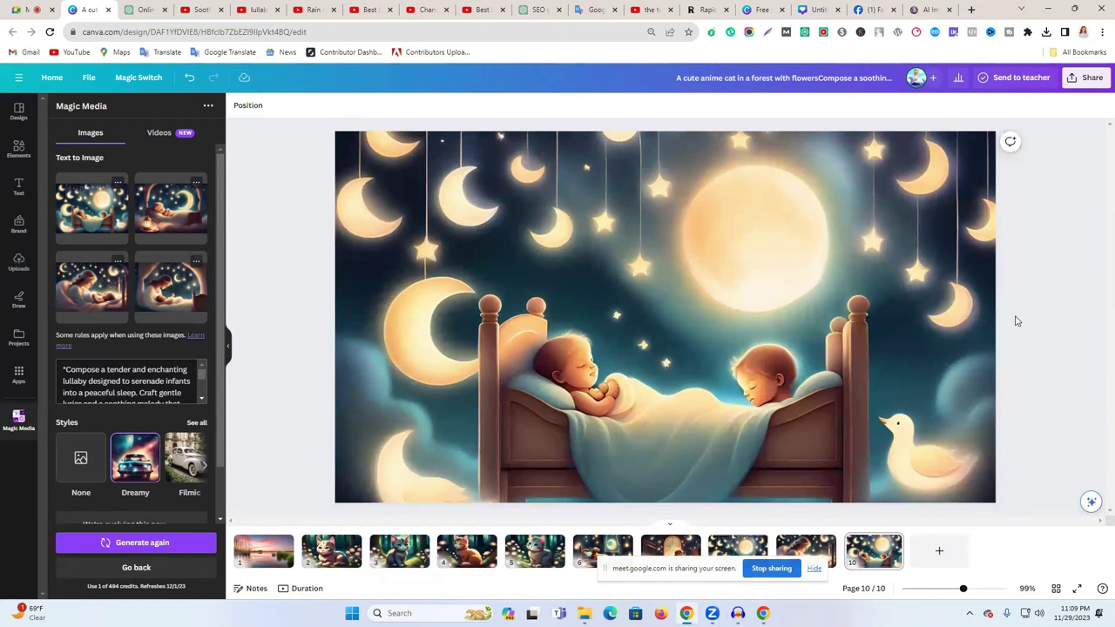
# Review Leonardo.Ai's eight finished sleeping-baby lullaby images.
pyautogui.click(780, 9)
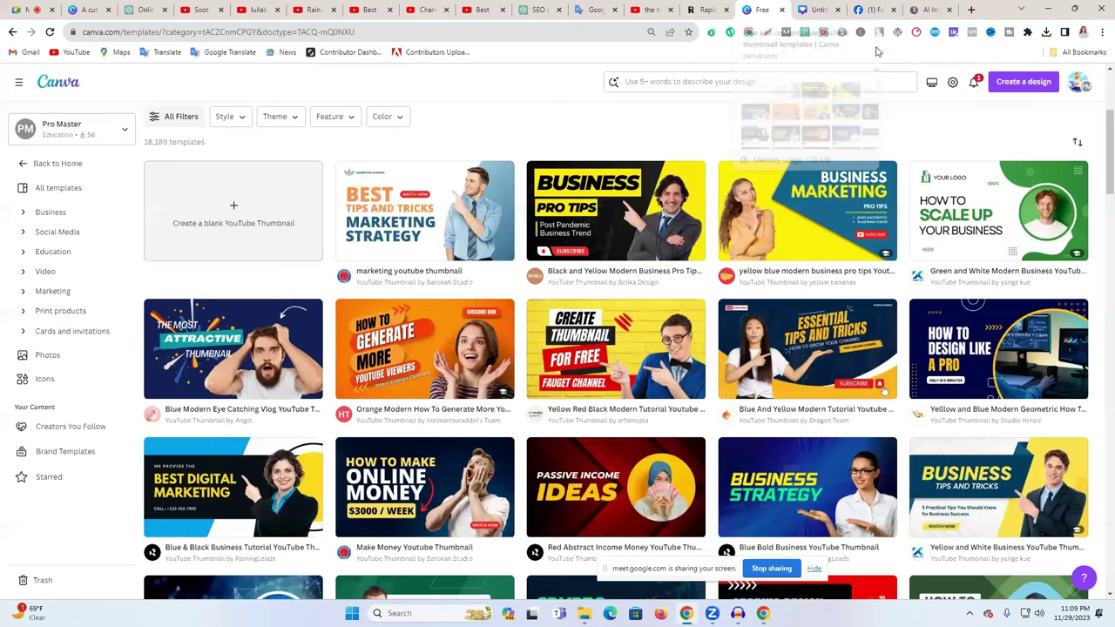
pyautogui.click(928, 9)
pyautogui.scroll(-3, 1097, 384)
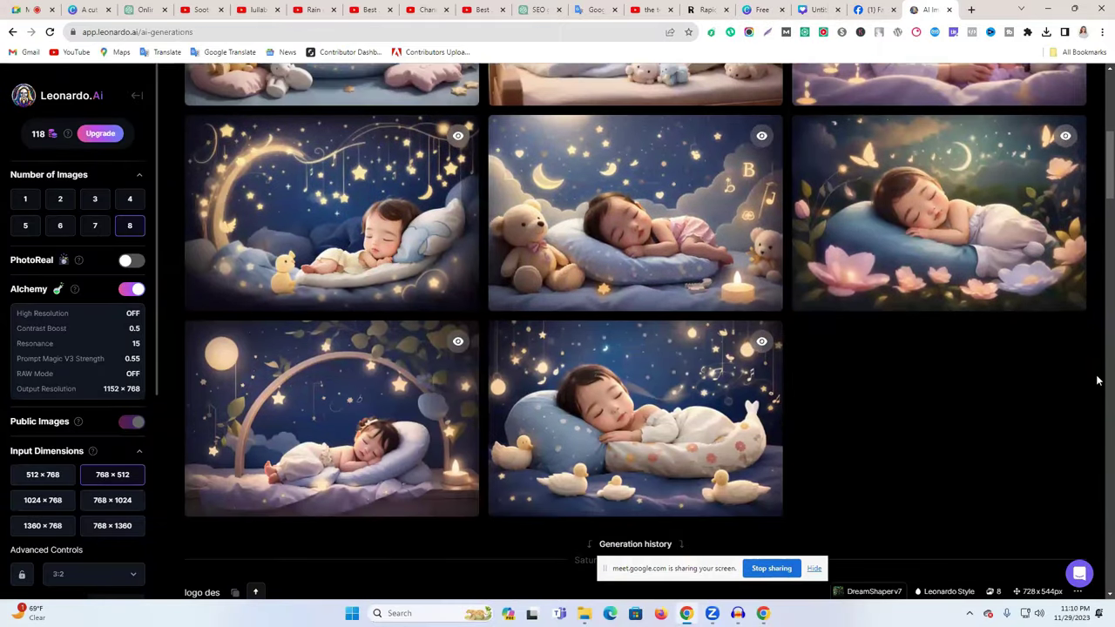
pyautogui.scroll(1, 1097, 370)
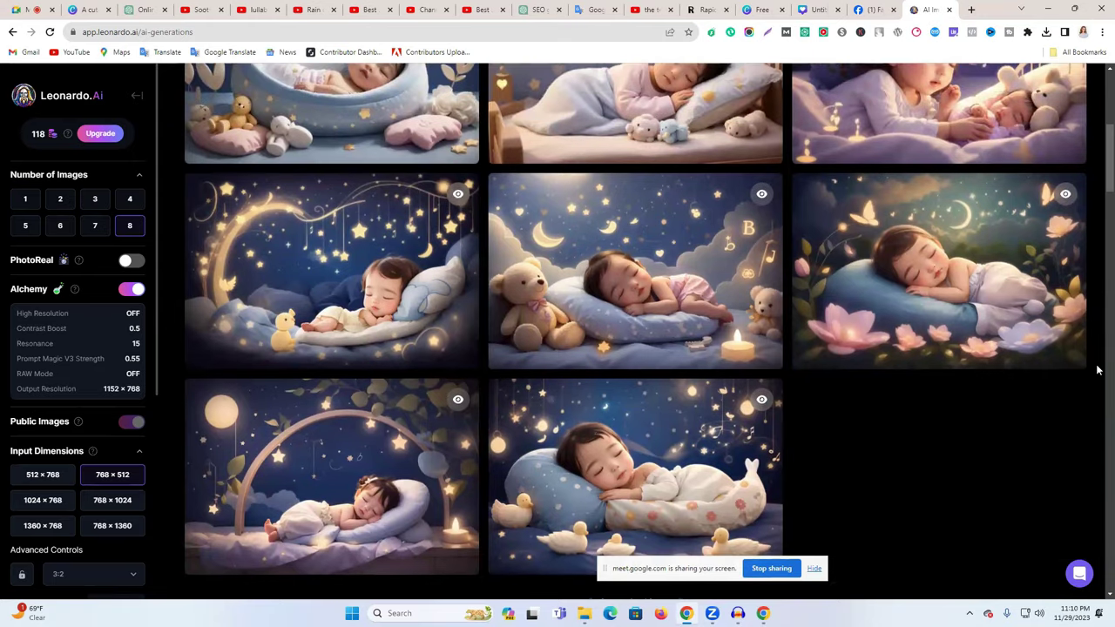
pyautogui.scroll(4, 1097, 371)
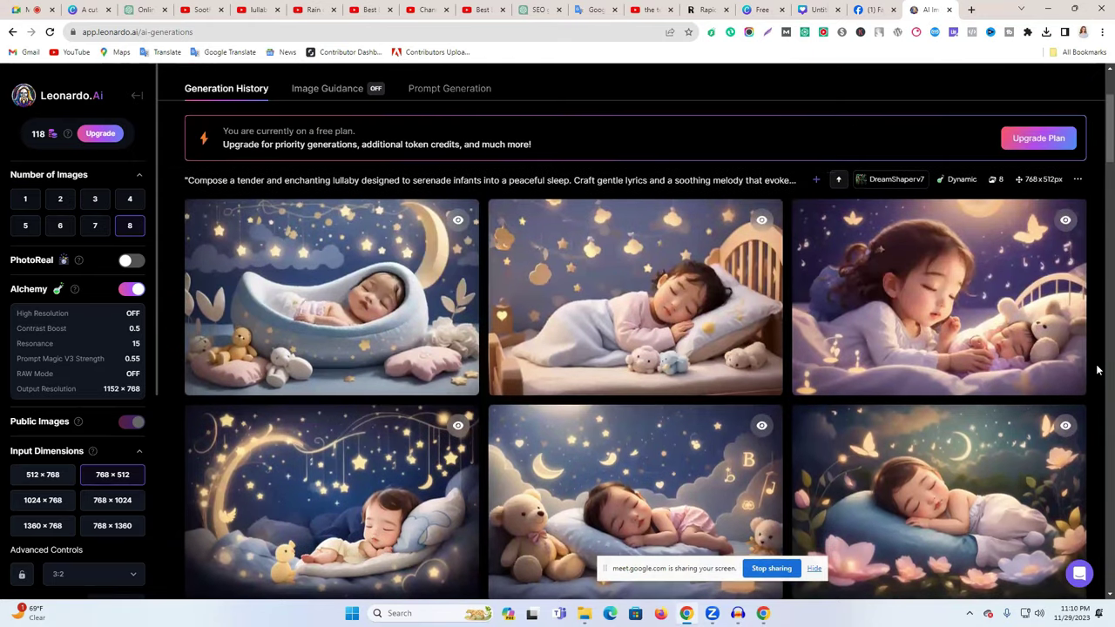
pyautogui.scroll(3, 1097, 370)
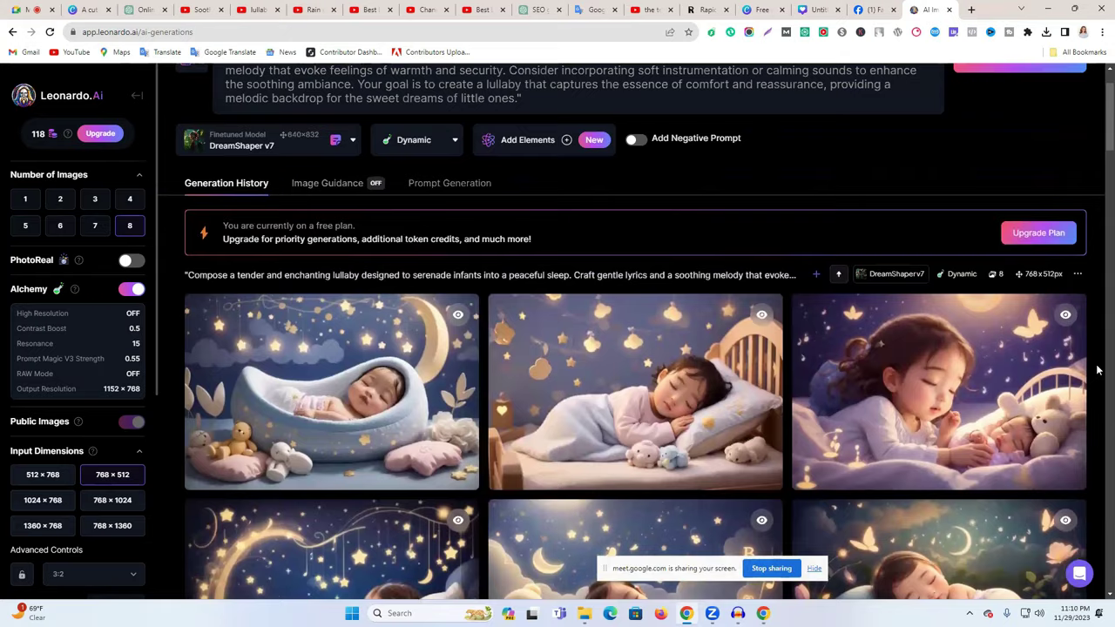
pyautogui.click(270, 228)
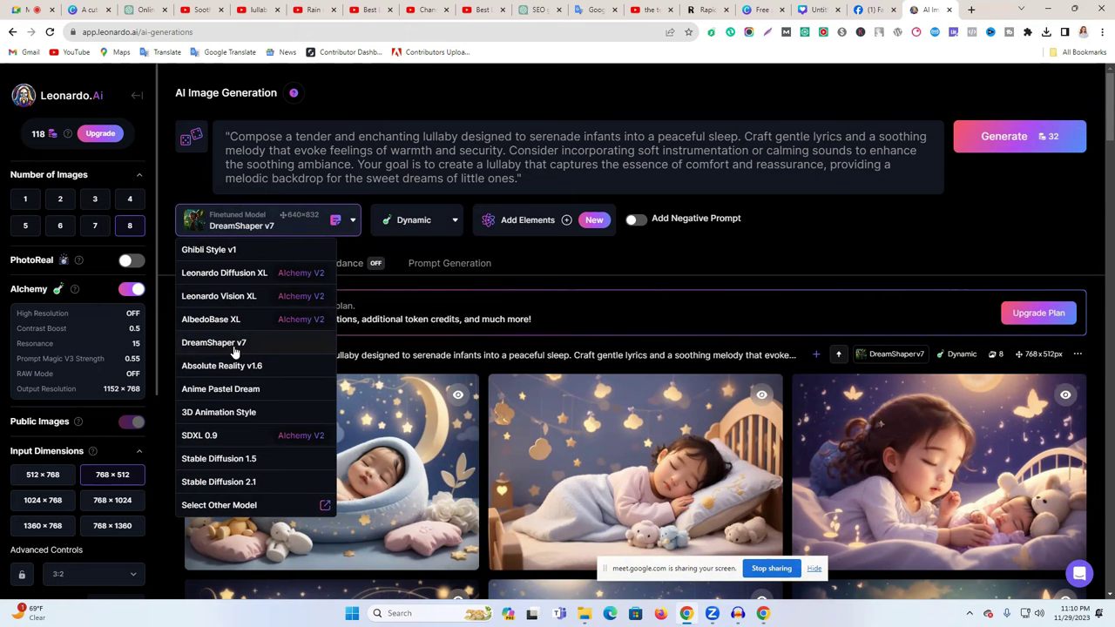
pyautogui.click(913, 236)
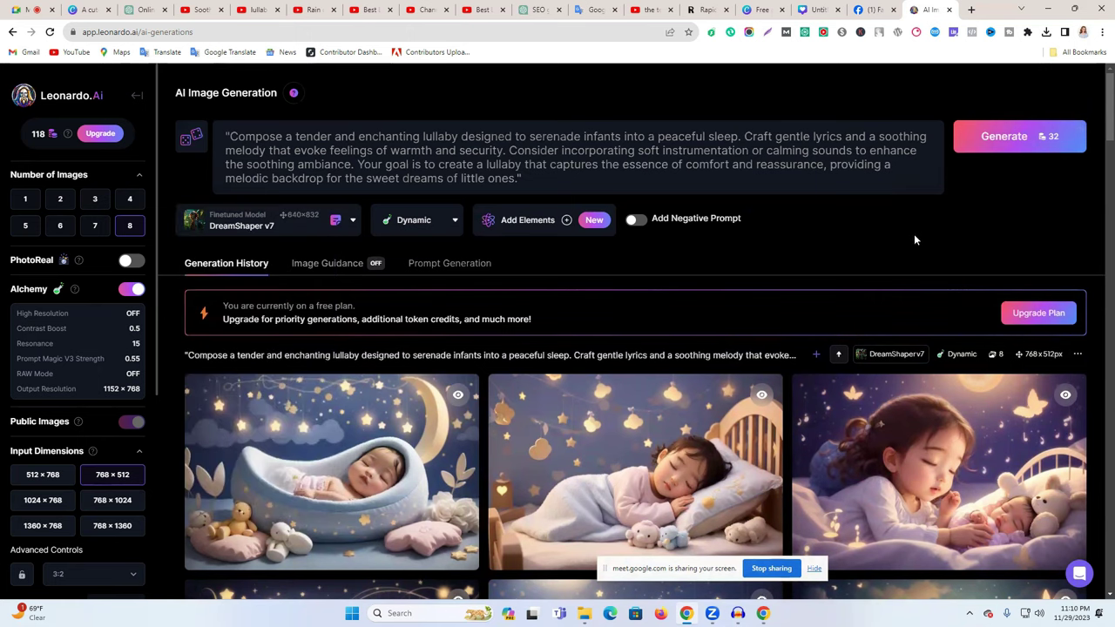
pyautogui.scroll(-4, 390, 248)
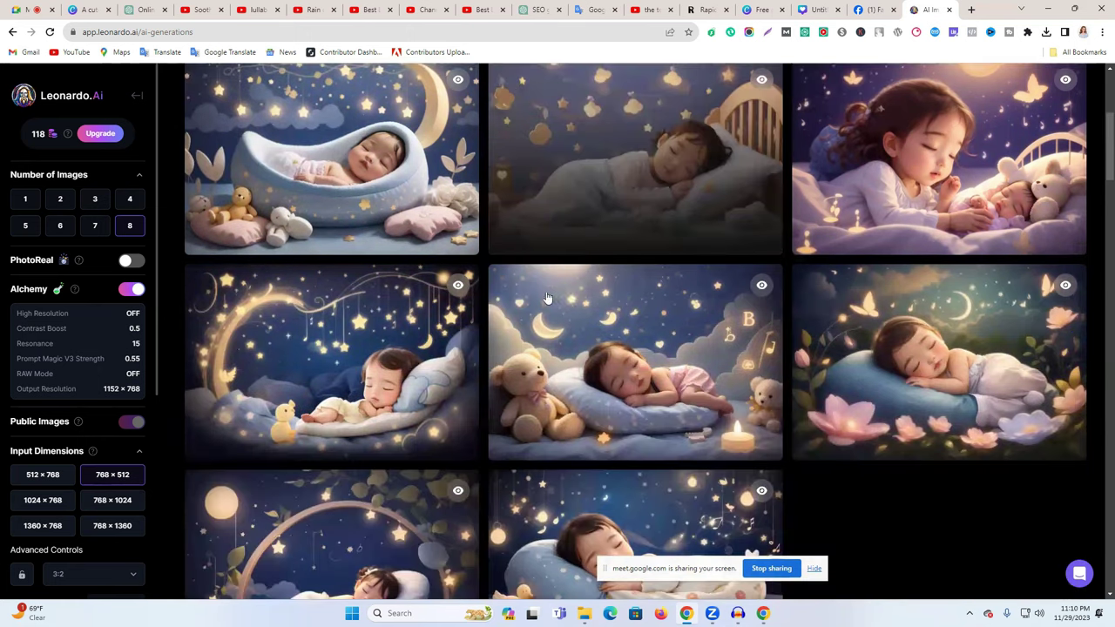
pyautogui.scroll(-3, 547, 299)
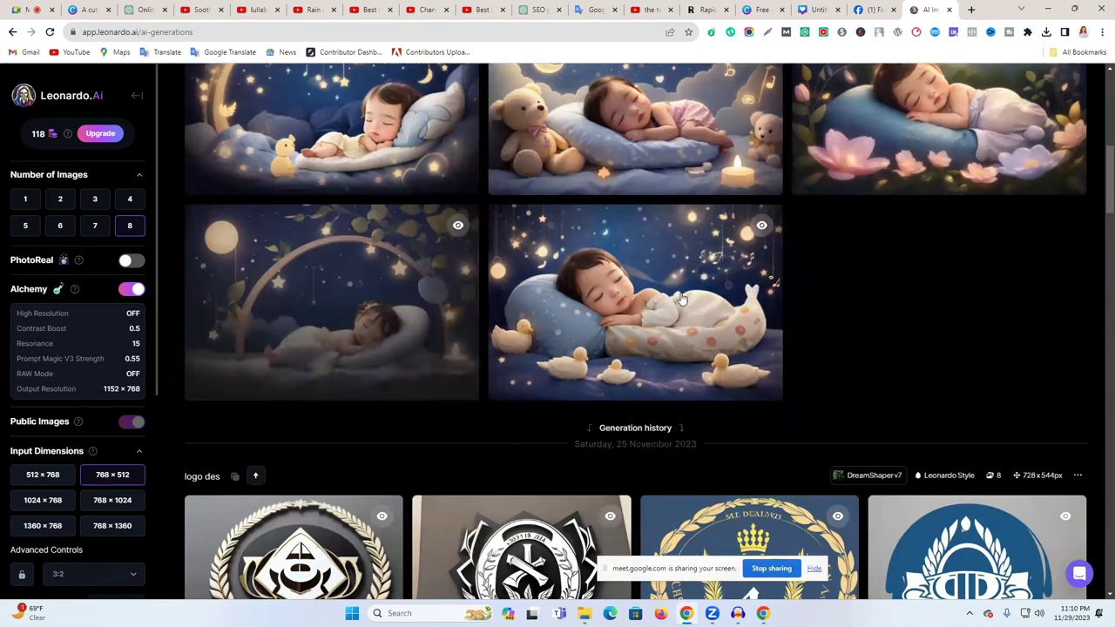
pyautogui.scroll(4, 788, 292)
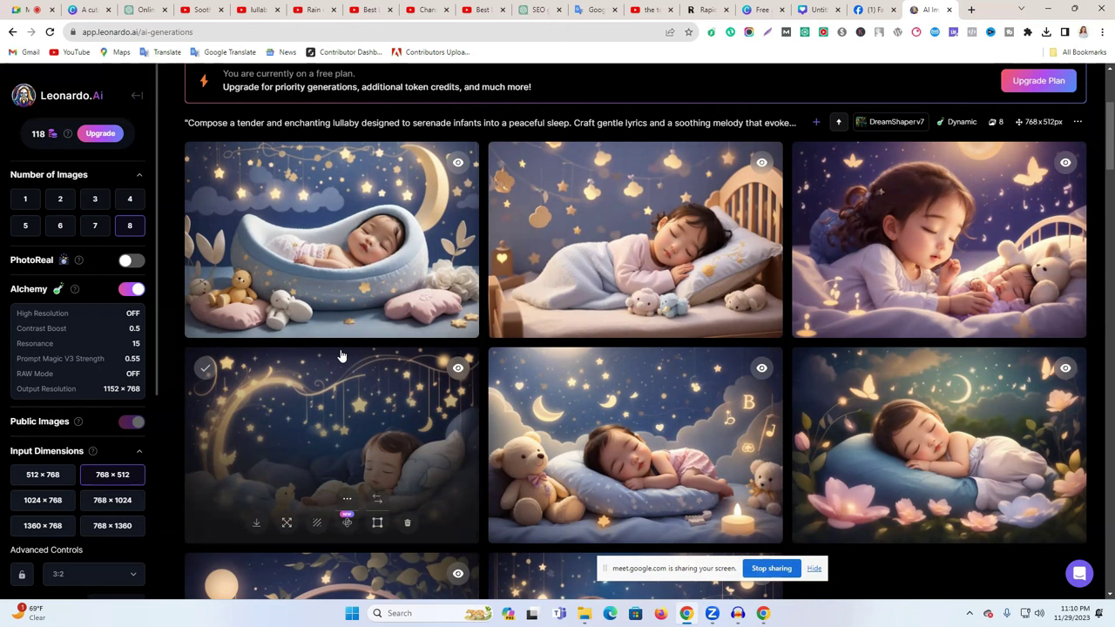
# Search YouTube for 'lullaby baby sleep music no copyright' and scroll to the royalty-free playlist.
pyautogui.click(479, 10)
pyautogui.click(259, 9)
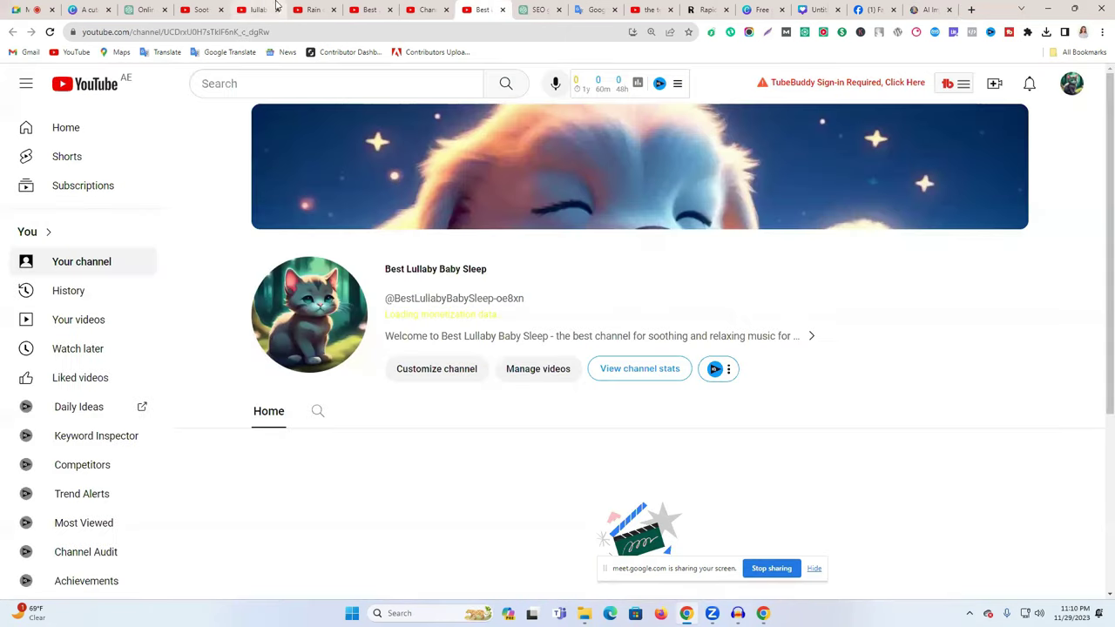
pyautogui.doubleClick(274, 83)
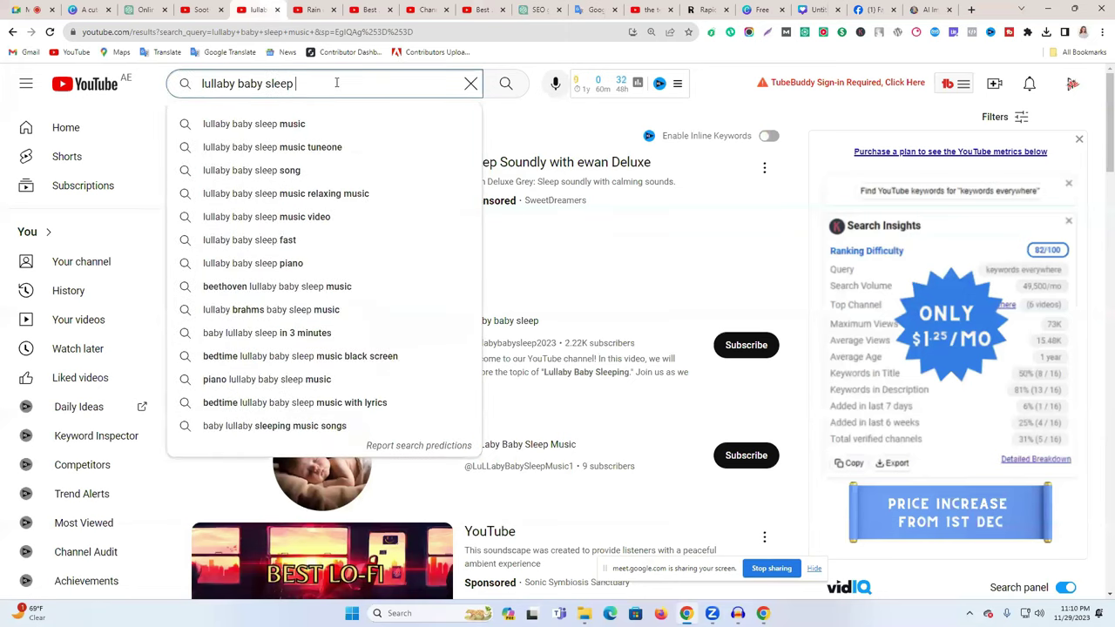
pyautogui.write('m')
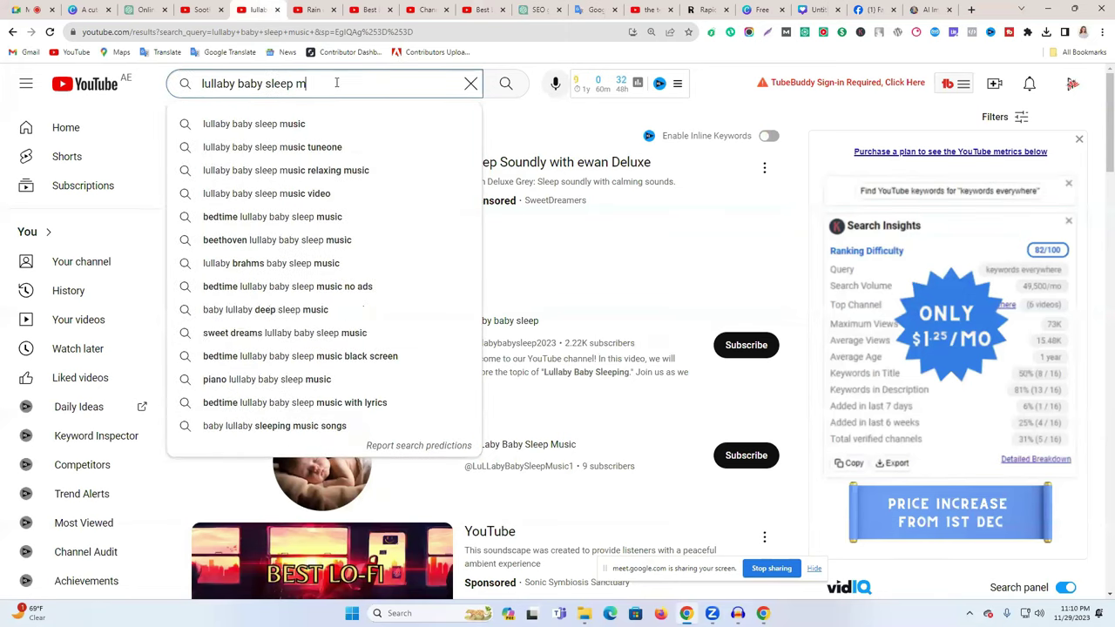
pyautogui.write('usi')
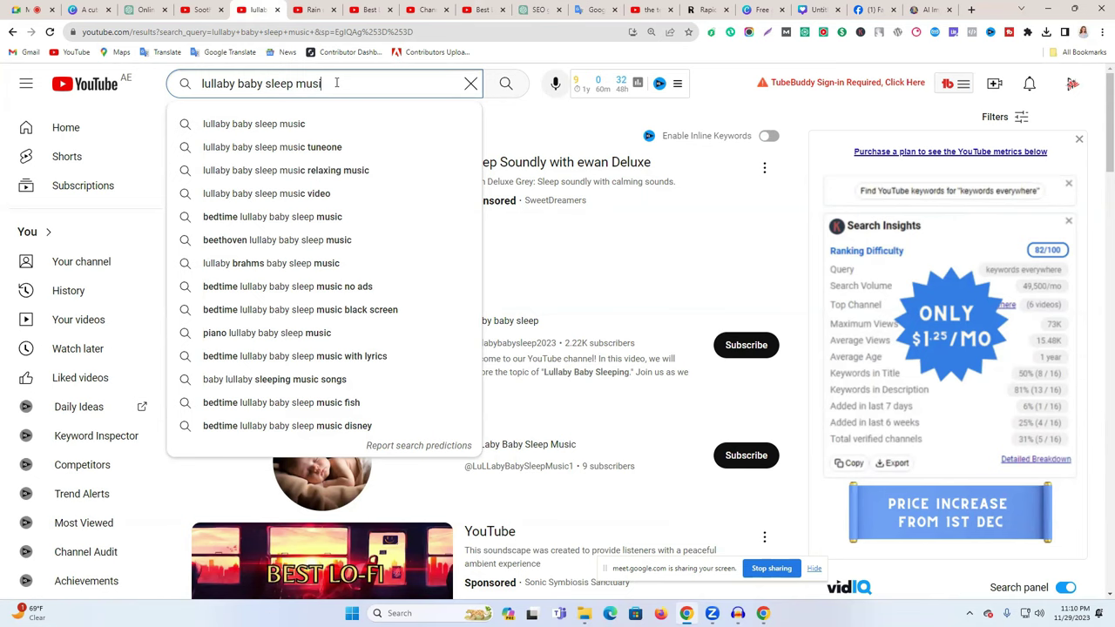
pyautogui.write('c ')
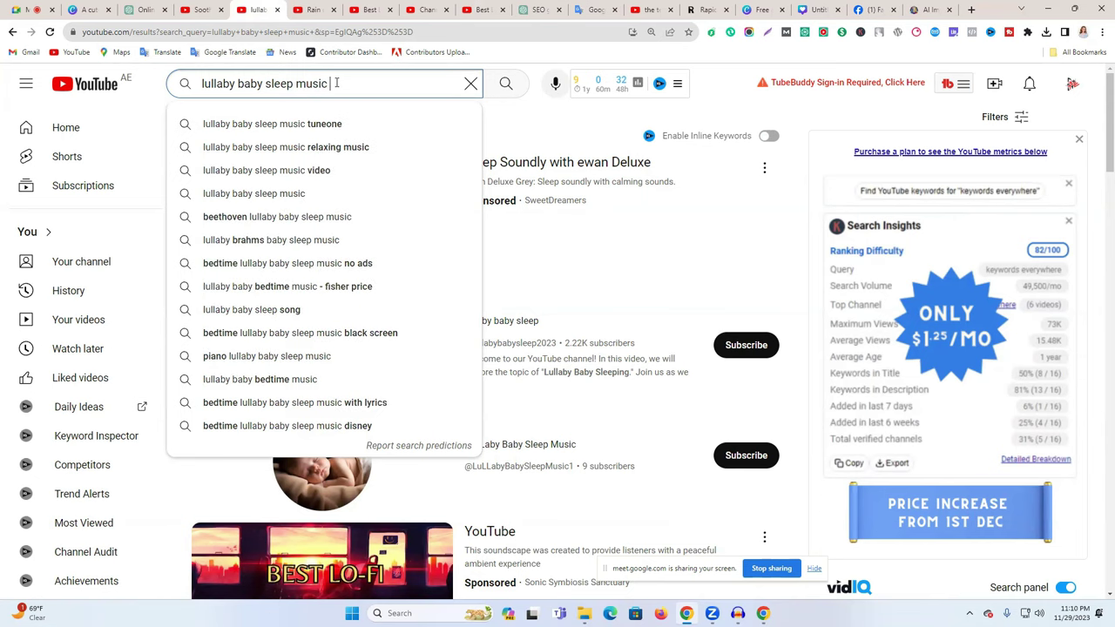
pyautogui.write('no')
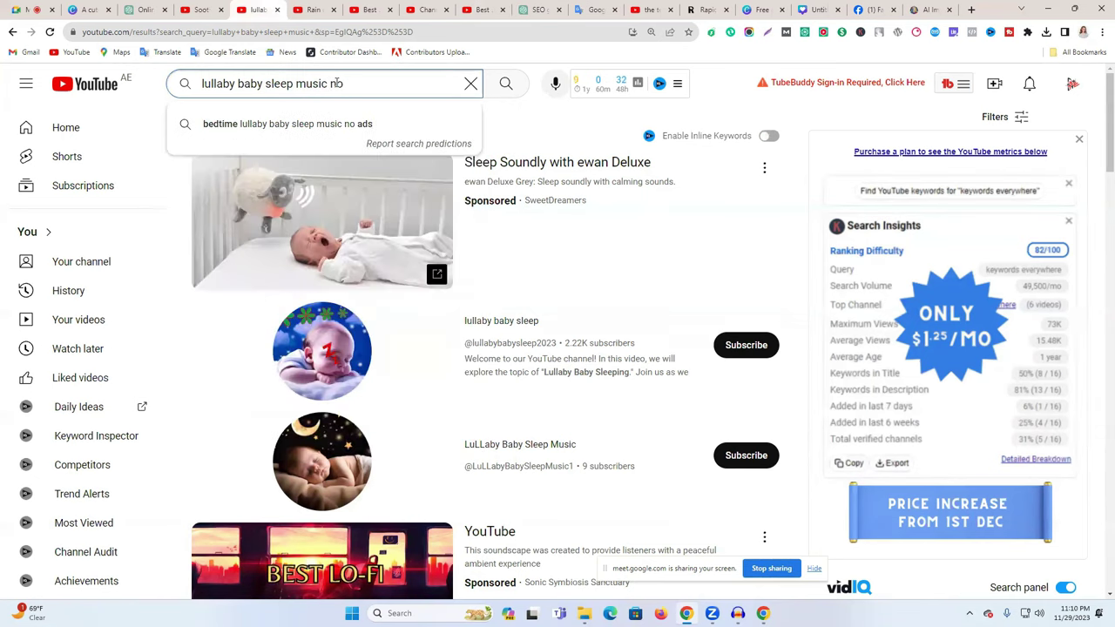
pyautogui.write(' copy')
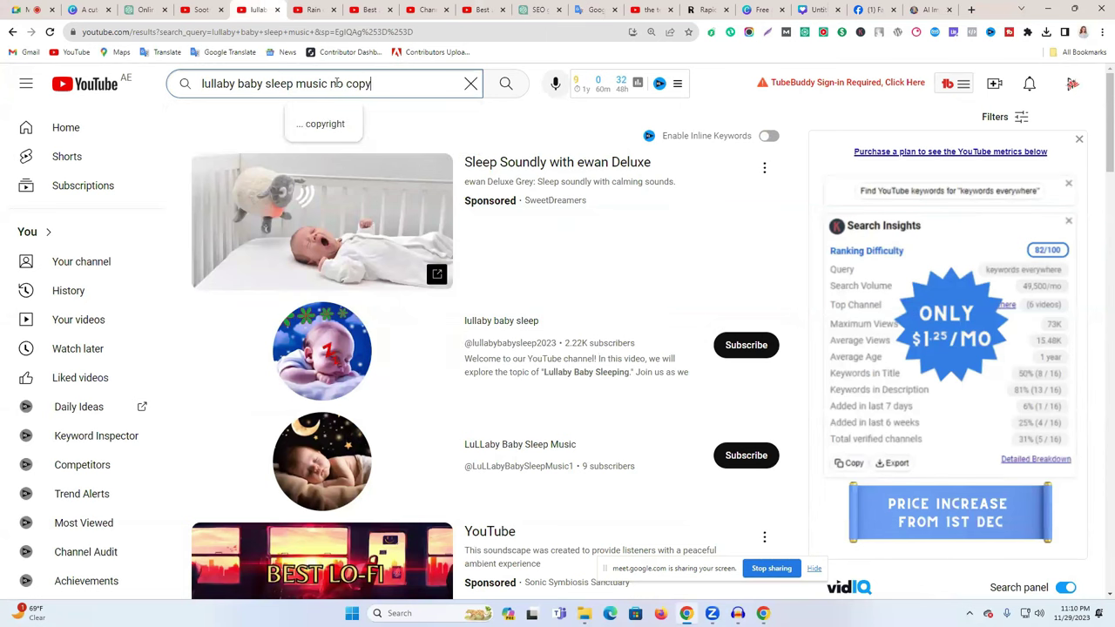
pyautogui.click(338, 124)
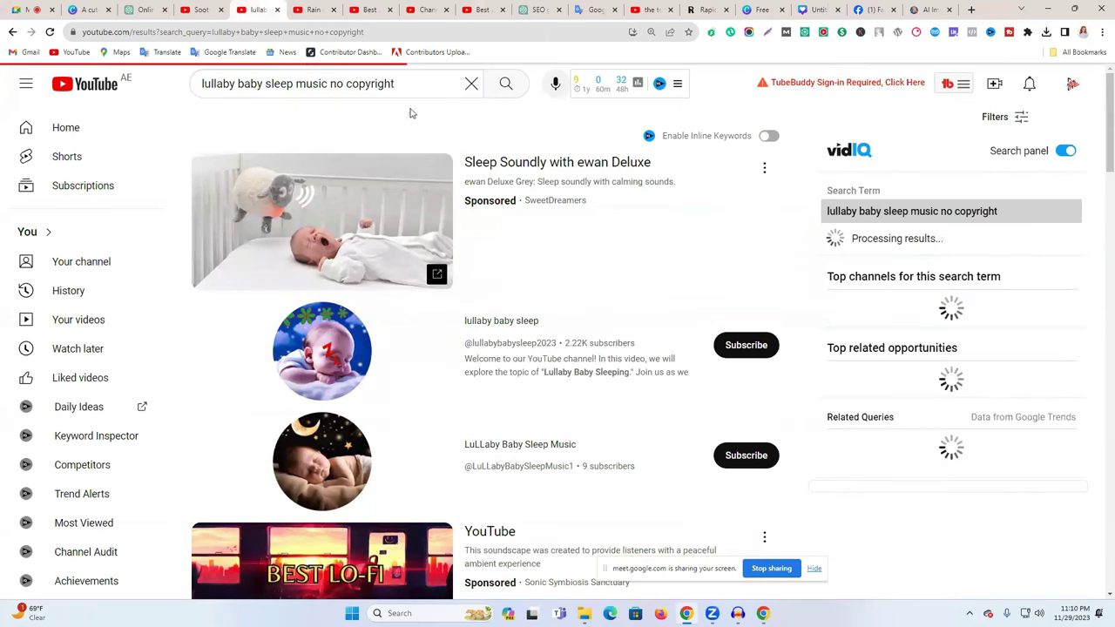
pyautogui.scroll(-1, 540, 227)
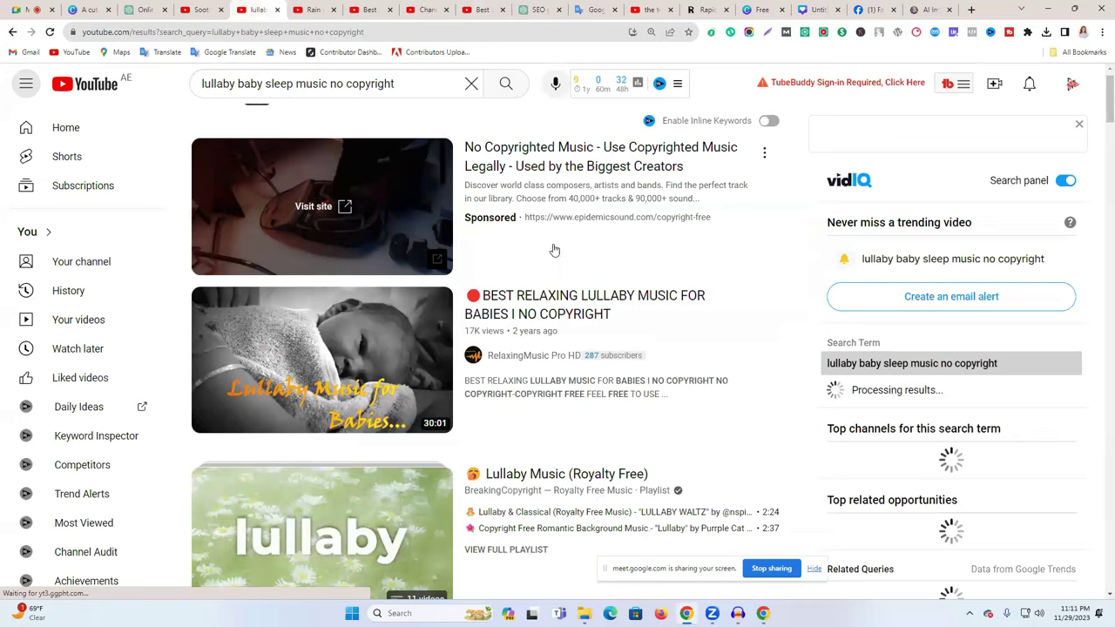
pyautogui.scroll(-2, 554, 250)
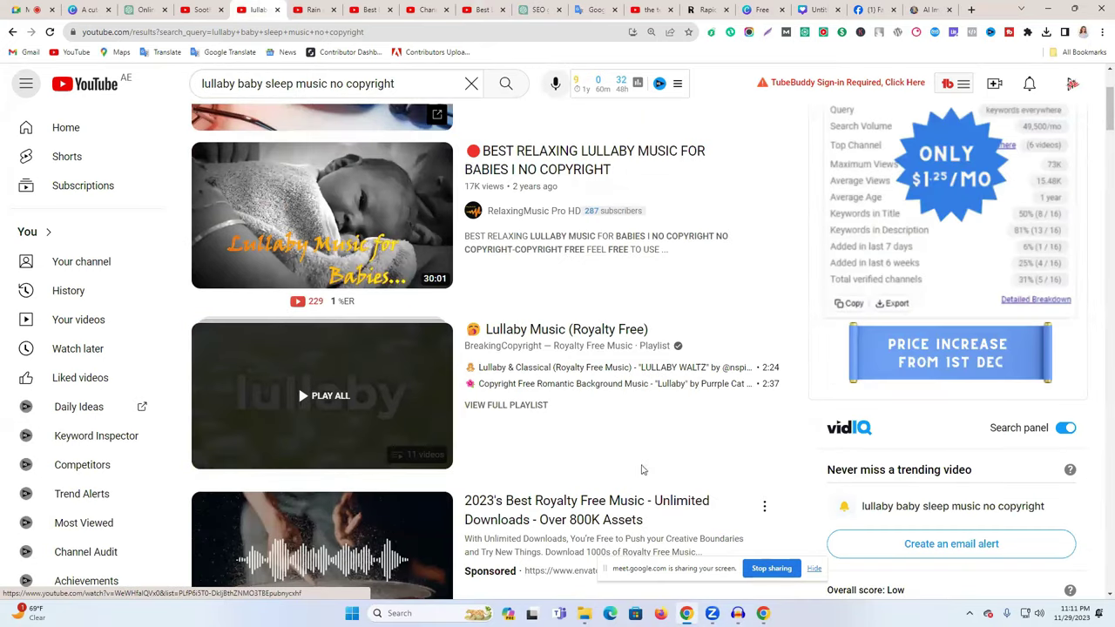
# Open the playlist's Lullaby Waltz track in a new tab and skip the ad.
pyautogui.rightClick(559, 341)
pyautogui.click(601, 351)
pyautogui.click(317, 11)
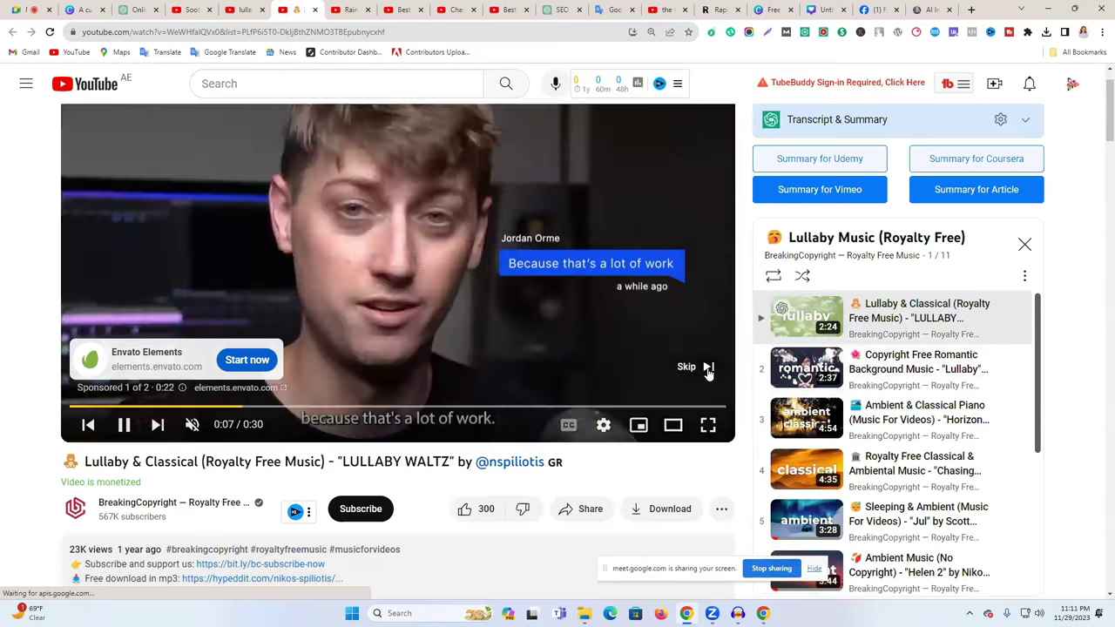
pyautogui.click(695, 367)
# Preview Lullaby Waltz with volume at about two-thirds, skipping ahead to around 0:41.
pyautogui.click(475, 309)
pyautogui.moveTo(219, 430); pyautogui.dragTo(236, 428)
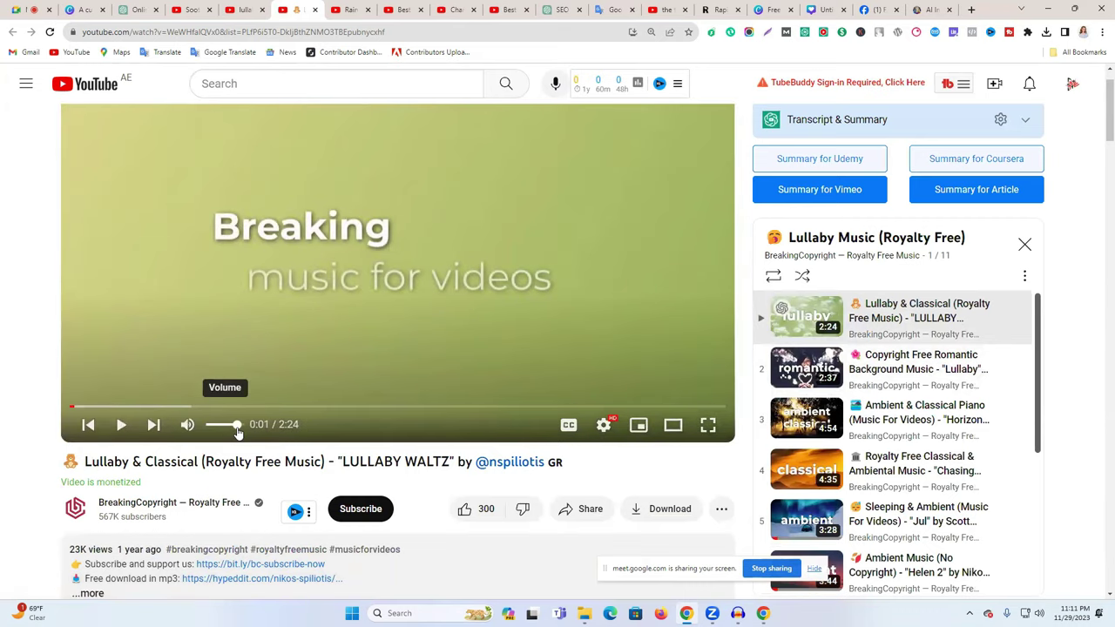
pyautogui.click(122, 425)
pyautogui.click(150, 409)
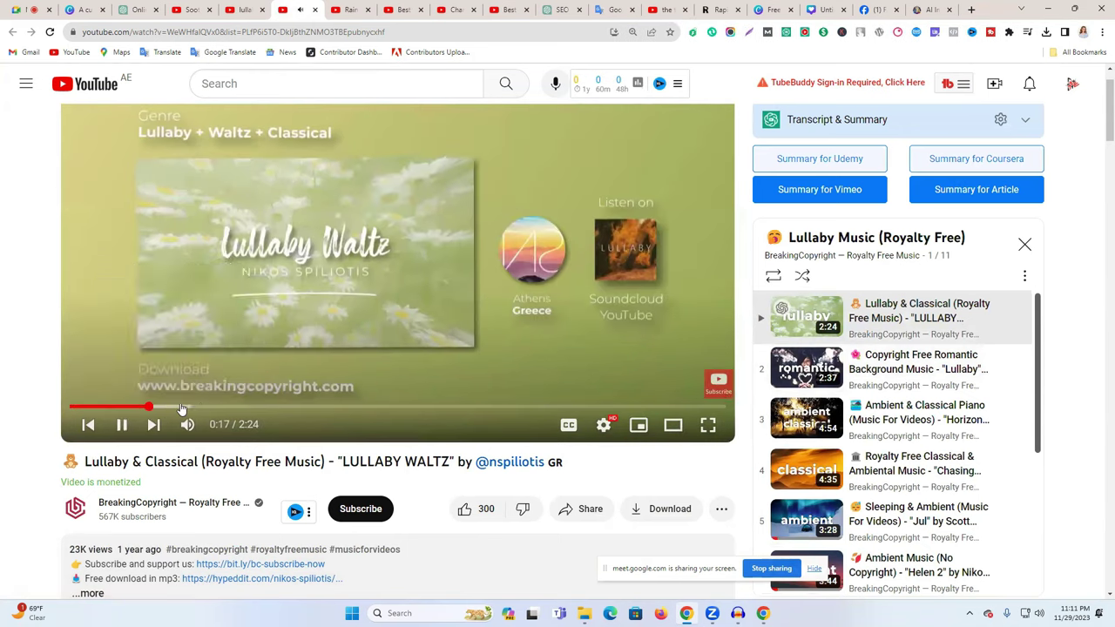
pyautogui.click(189, 410)
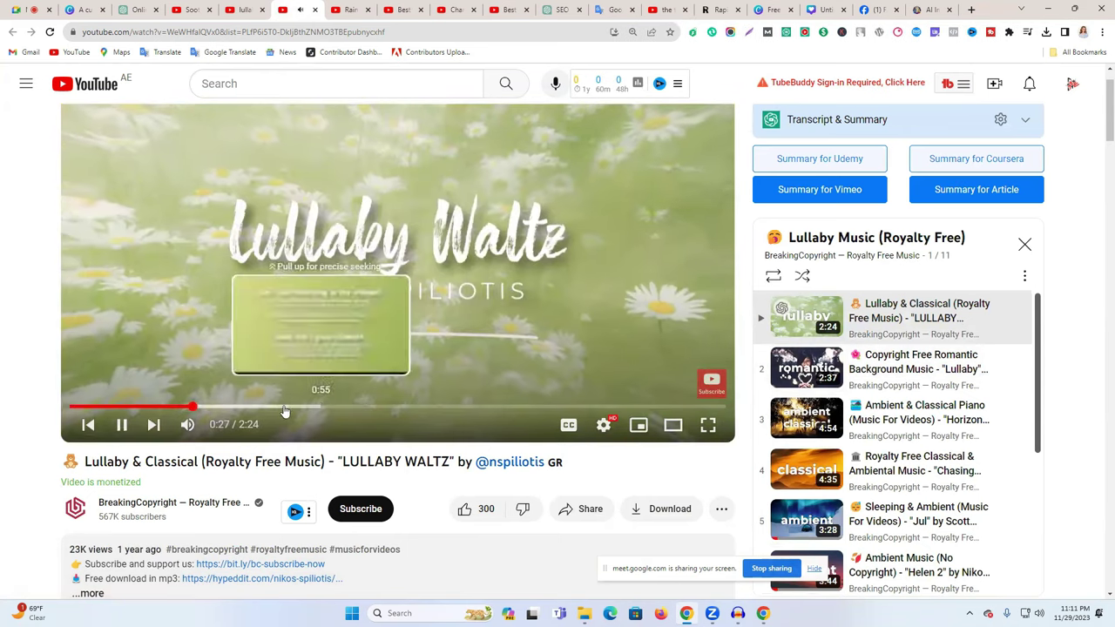
pyautogui.click(259, 407)
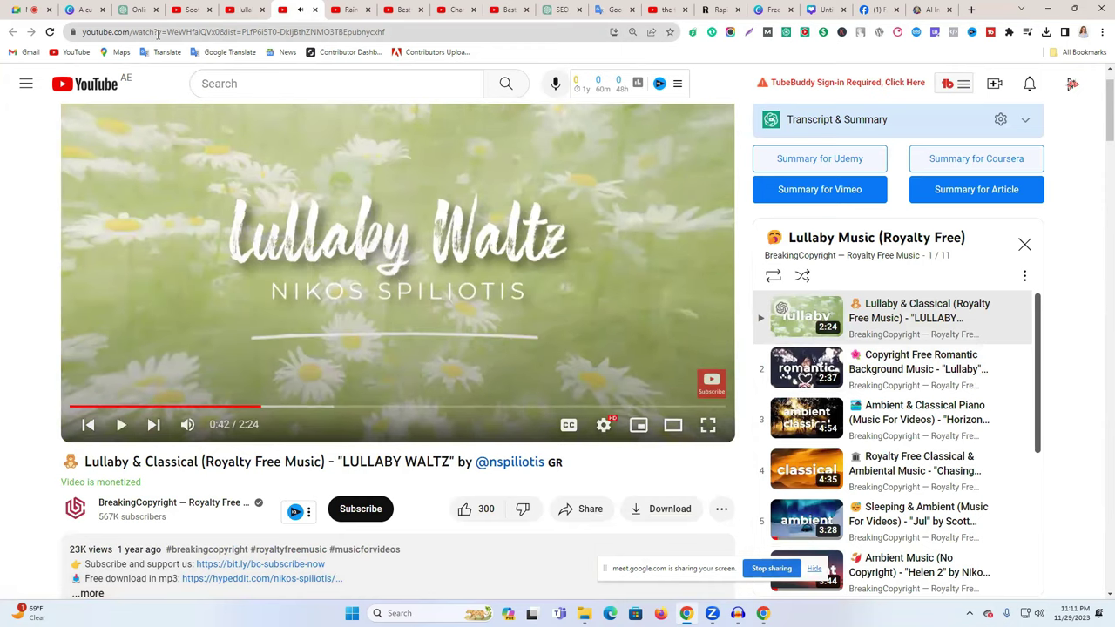
pyautogui.click(180, 31)
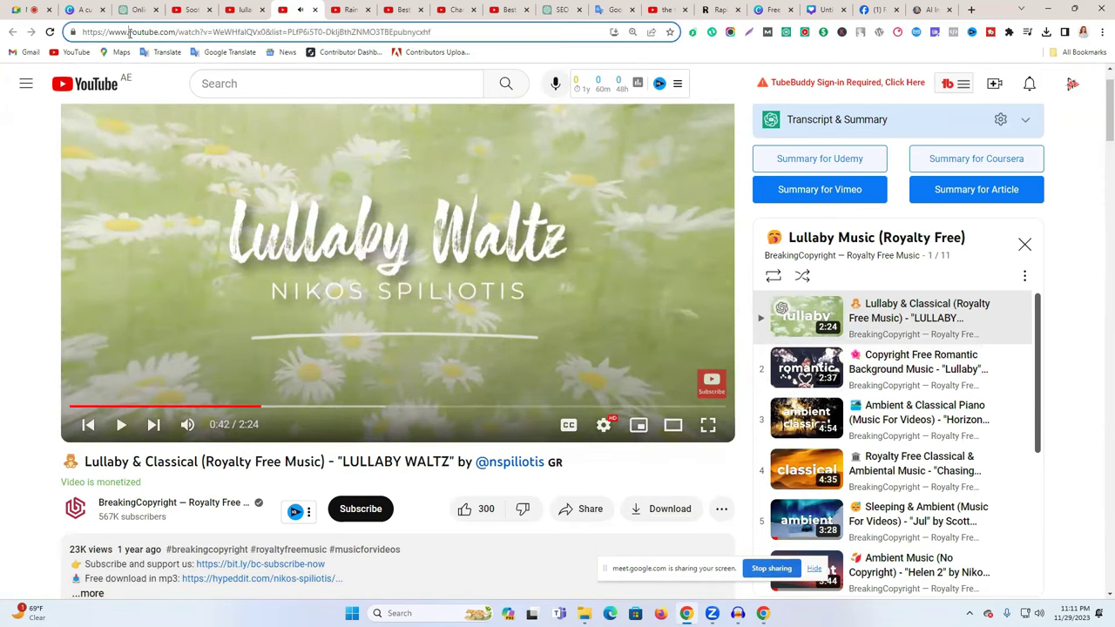
# Download the Lullaby Waltz video as MP4 through ssyoutube, then return to YouTube.
pyautogui.click(129, 32)
pyautogui.write('ss')
pyautogui.press('Return')
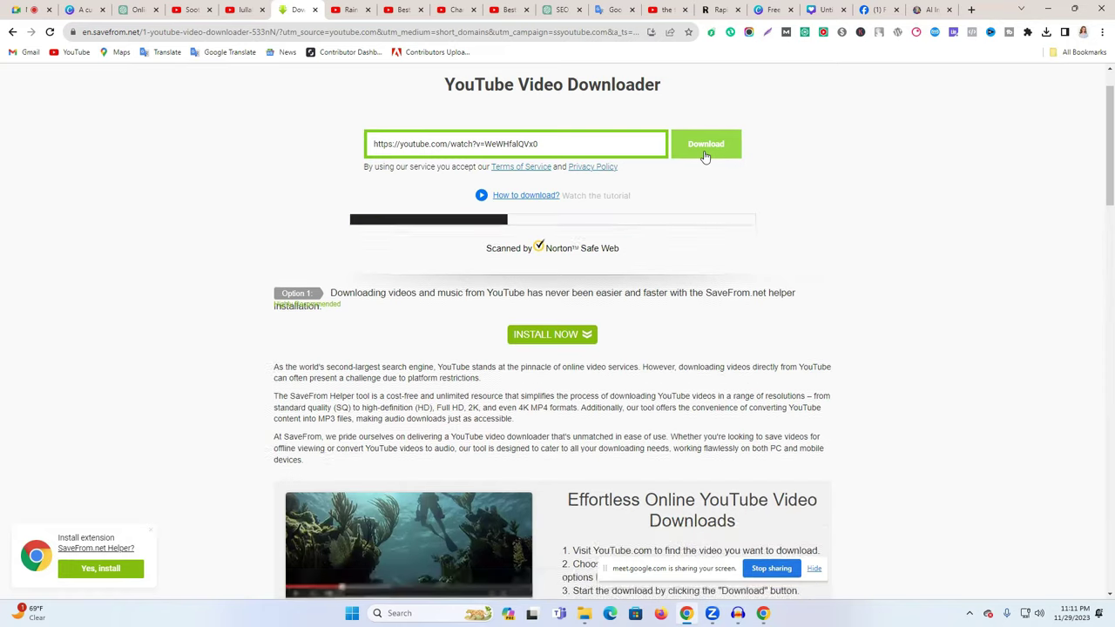
pyautogui.click(556, 284)
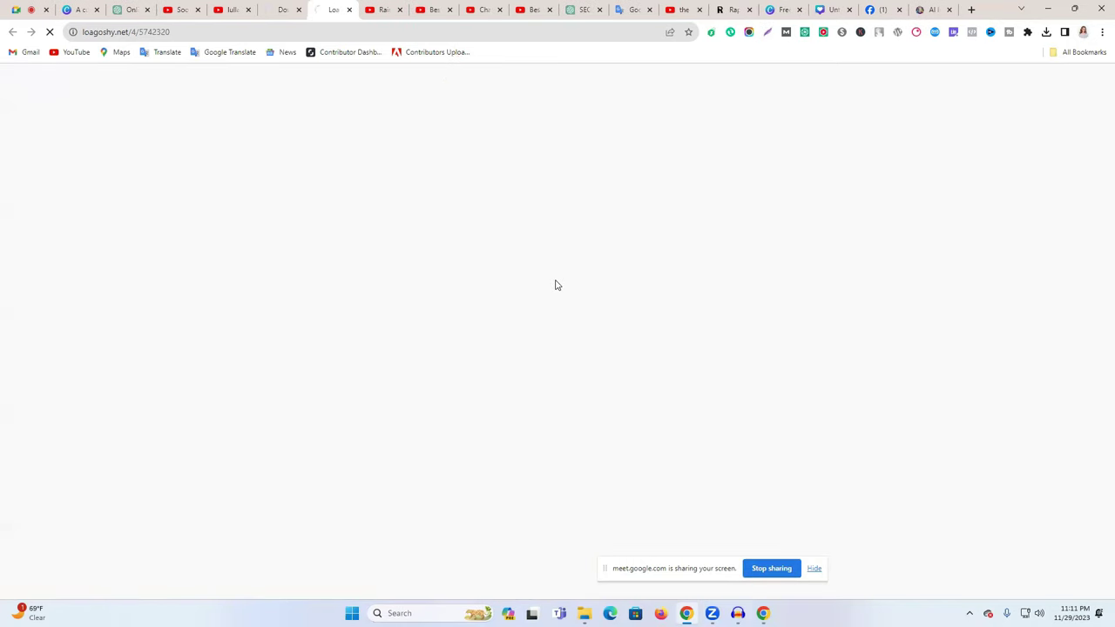
pyautogui.click(281, 10)
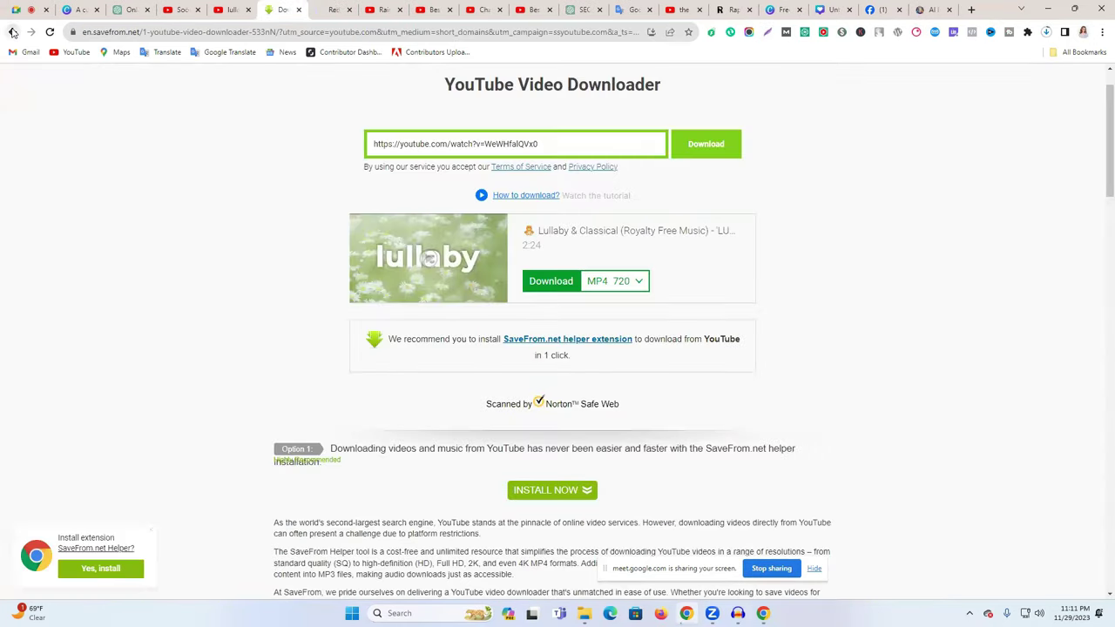
pyautogui.click(12, 32)
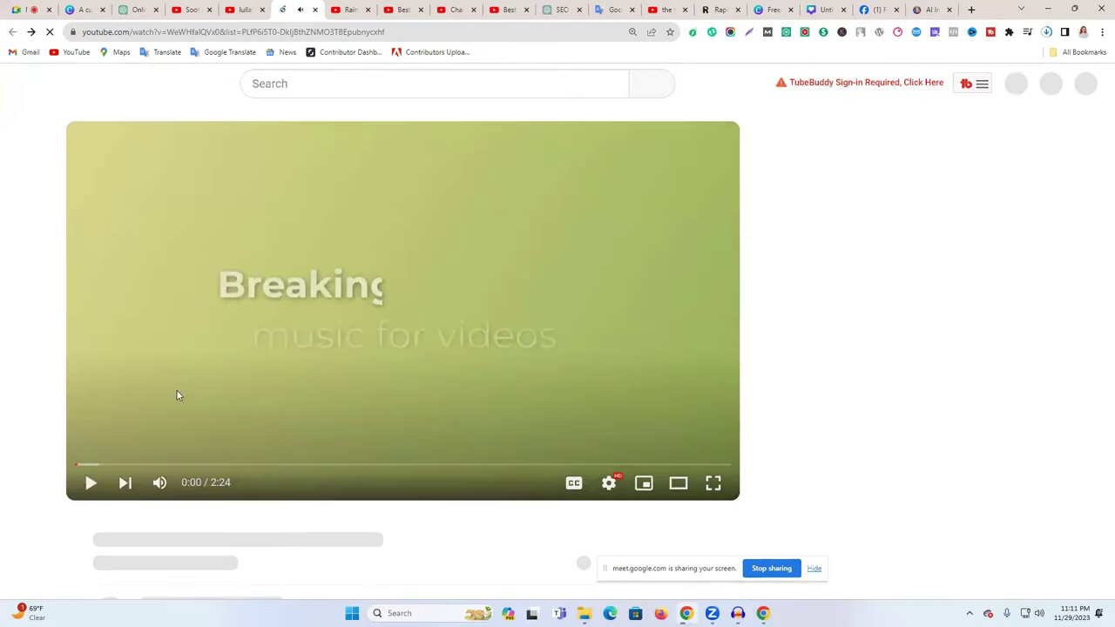
# Select the three license credit lines in the Lullaby Waltz description, then view the Leonardo.Ai images.
pyautogui.scroll(-3, 284, 367)
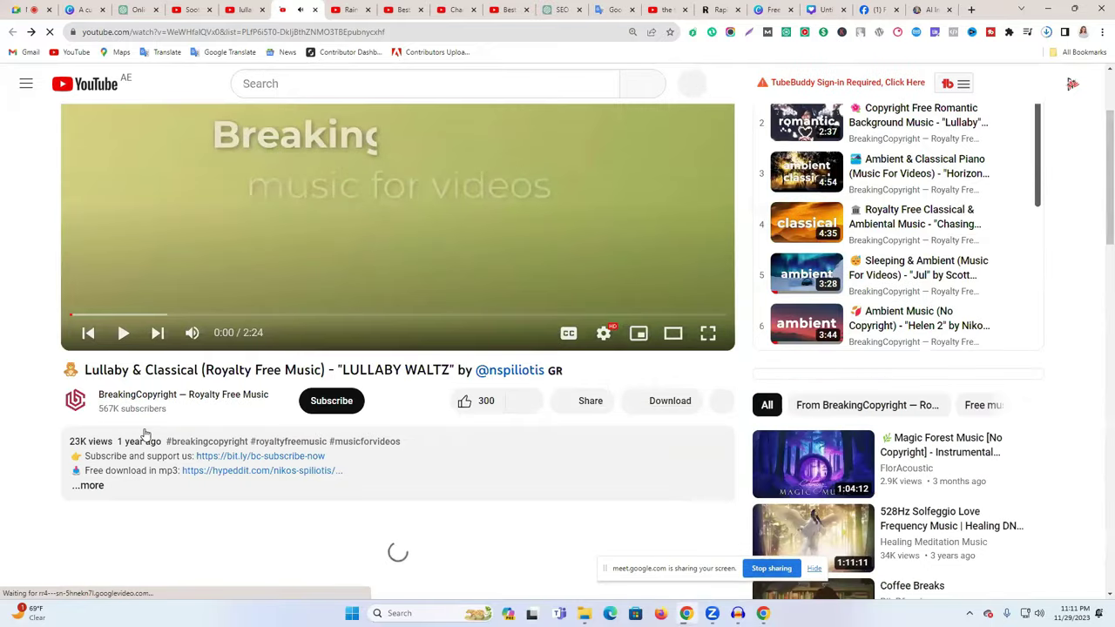
pyautogui.click(214, 419)
pyautogui.scroll(-1, 214, 419)
pyautogui.scroll(-4, 214, 419)
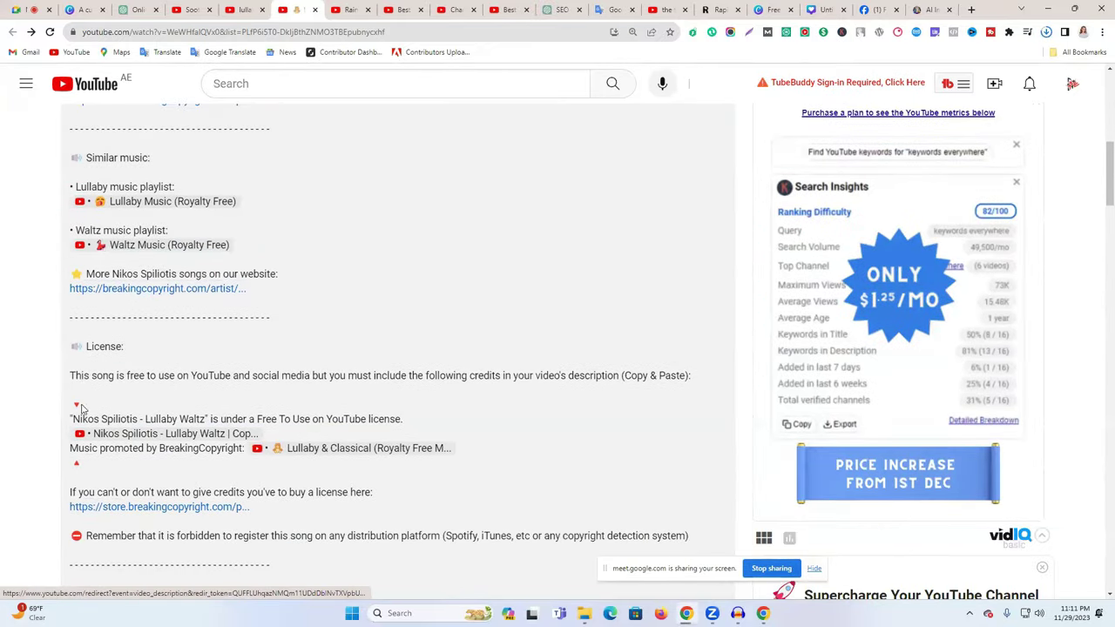
pyautogui.moveTo(70, 415); pyautogui.dragTo(477, 456)
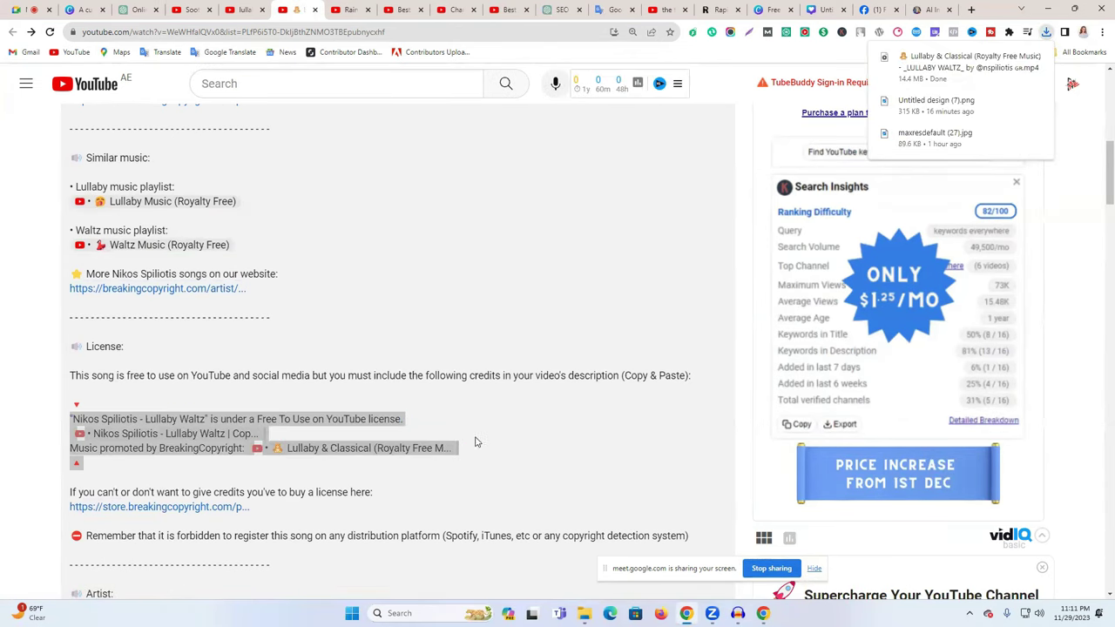
pyautogui.scroll(1, 476, 457)
pyautogui.click(920, 9)
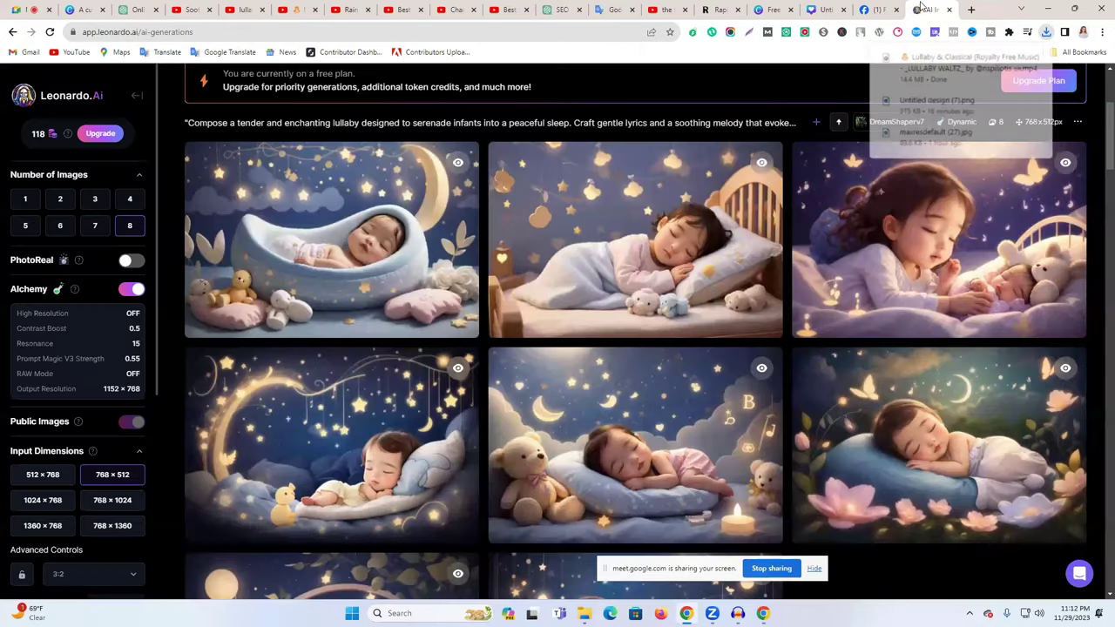
# Move the Leonardo.Ai tab to the front and review the Canva, ChatGPT and YouTube tabs.
pyautogui.moveTo(920, 9); pyautogui.dragTo(83, 7)
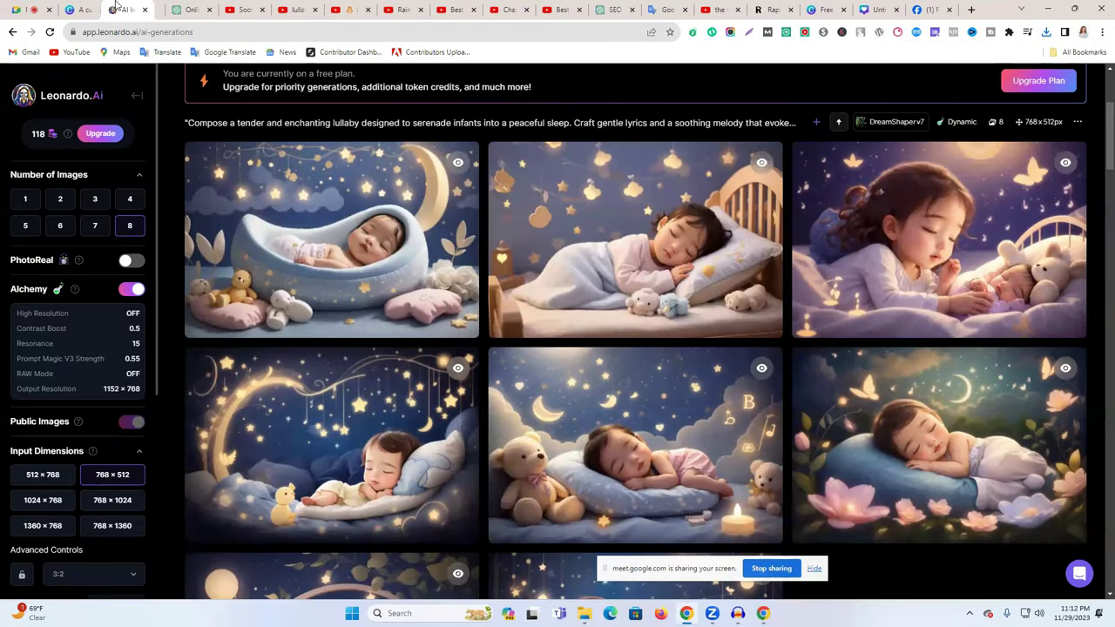
pyautogui.click(84, 7)
pyautogui.click(137, 9)
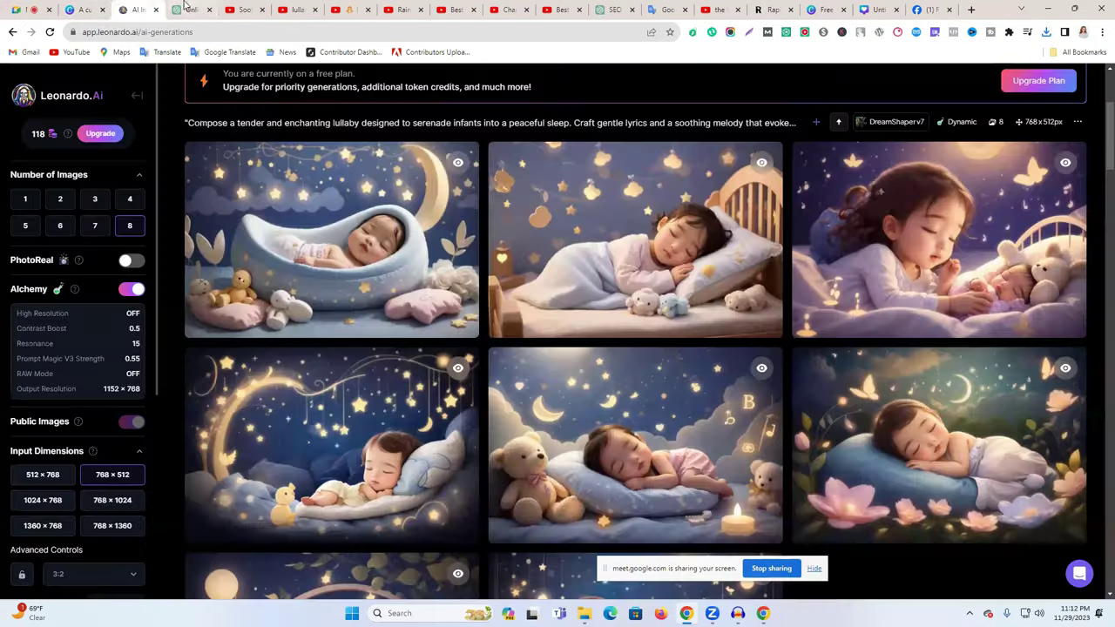
pyautogui.click(186, 7)
pyautogui.click(244, 8)
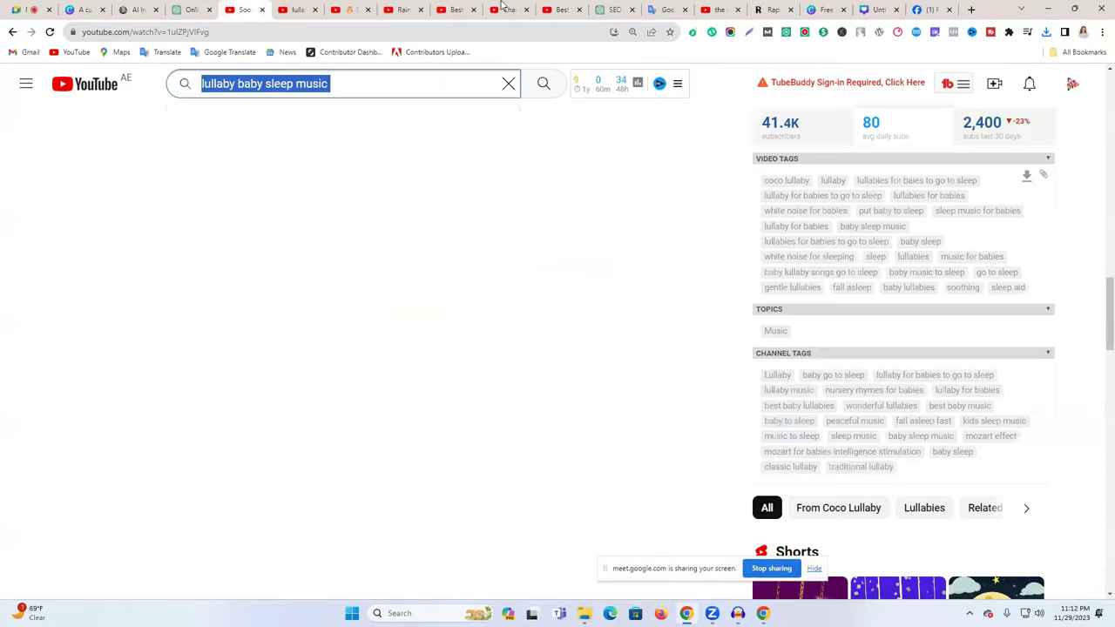
pyautogui.click(625, 9)
# Close the ChatGPT SEO, team entertainment search, Google Translate, Canva templates, untitled design and Facebook tabs.
pyautogui.click(631, 10)
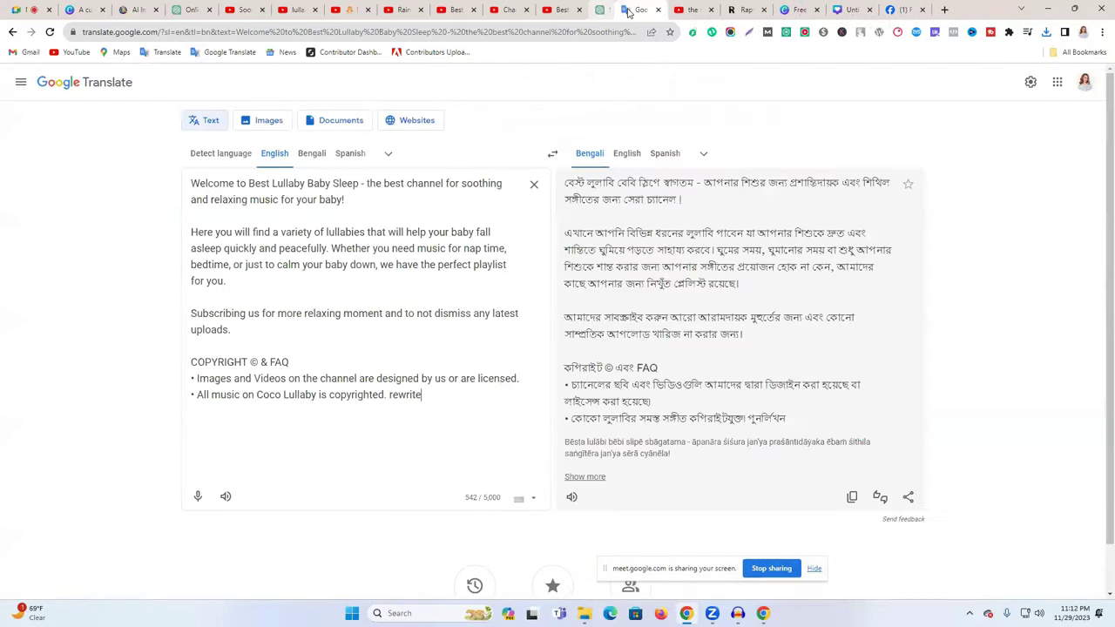
pyautogui.click(683, 9)
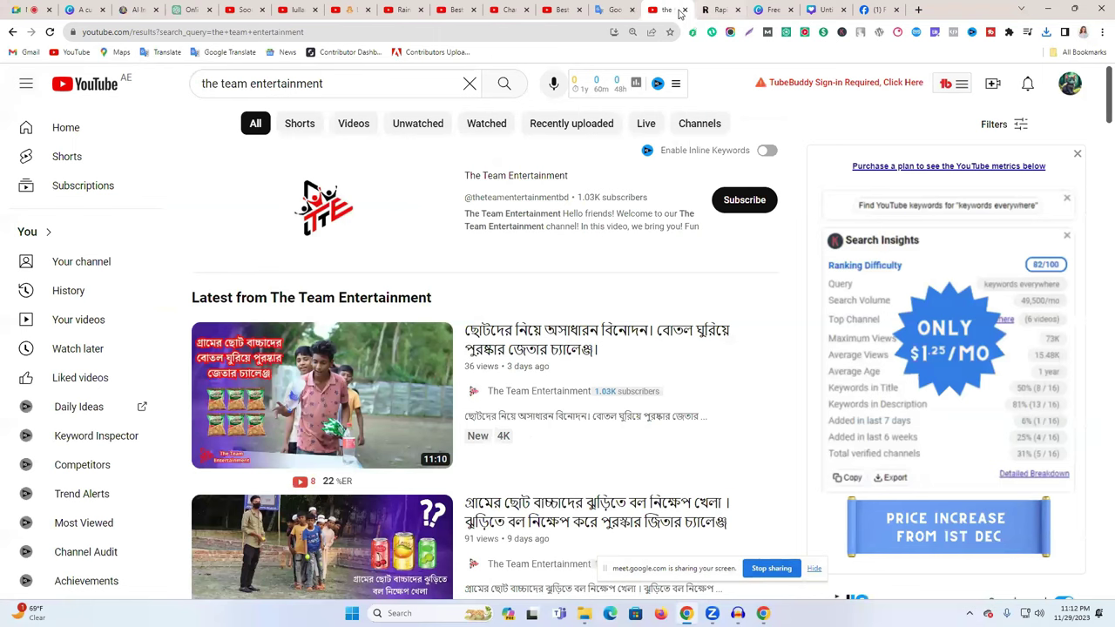
pyautogui.click(685, 10)
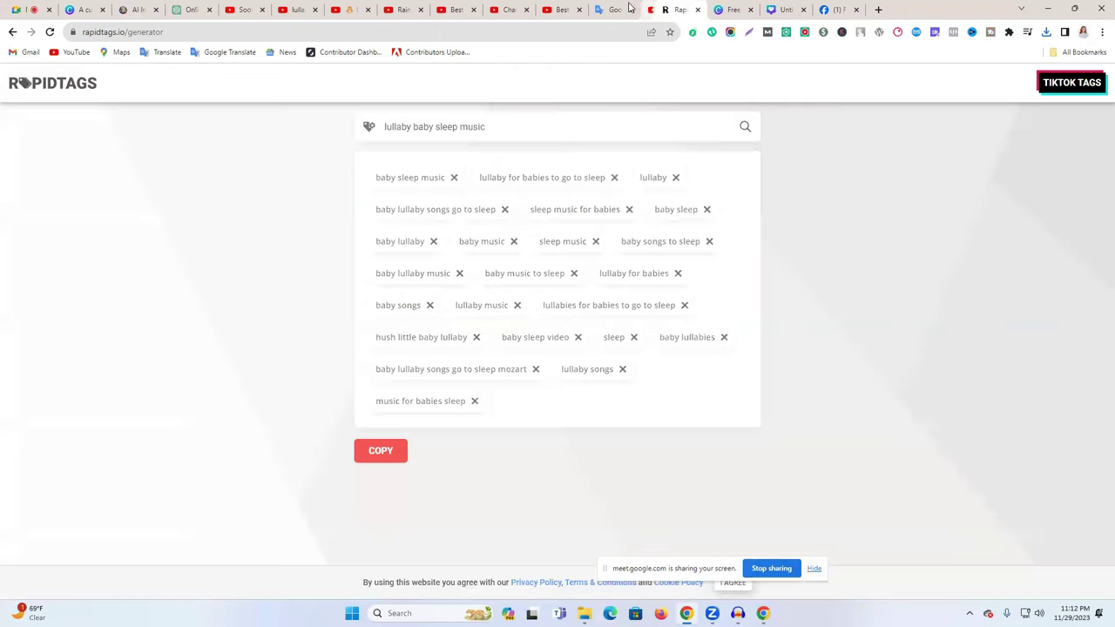
pyautogui.click(632, 8)
pyautogui.click(633, 9)
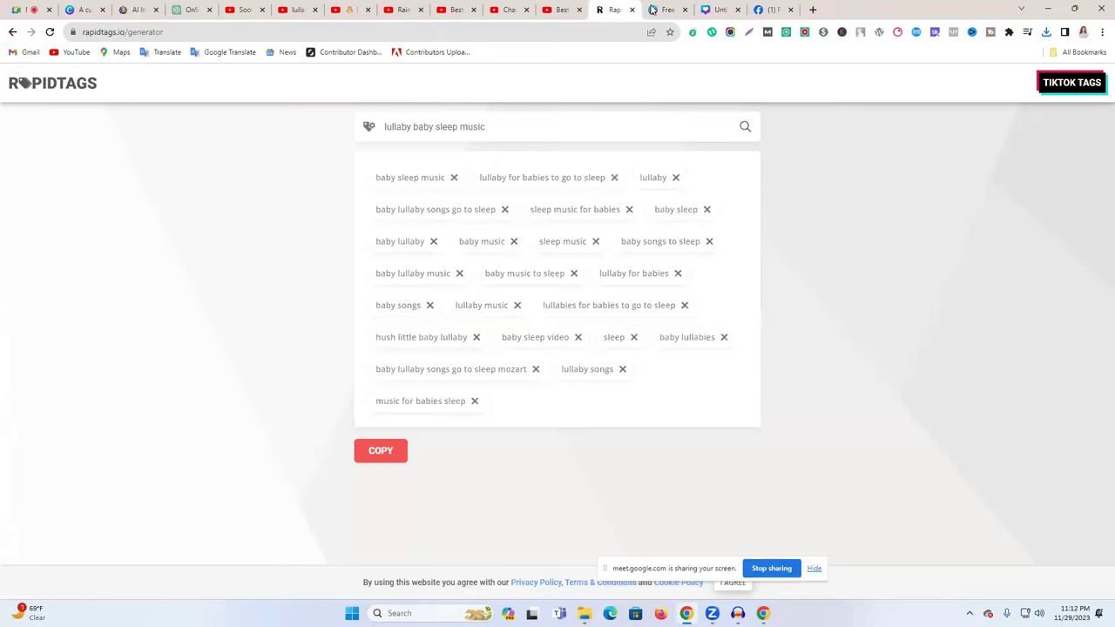
pyautogui.click(675, 10)
pyautogui.click(683, 10)
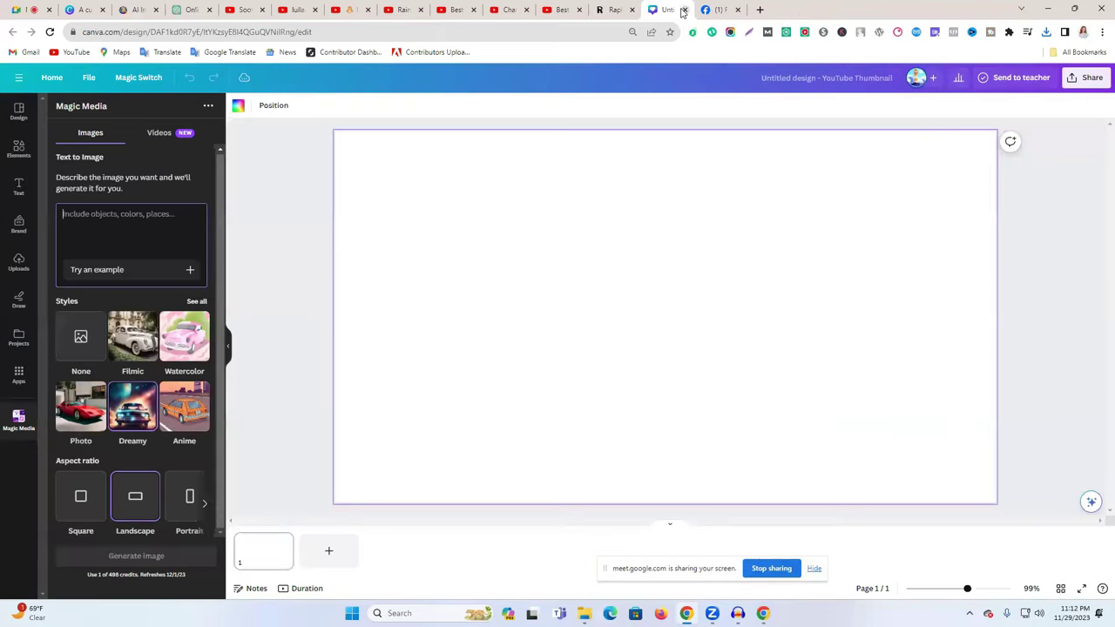
pyautogui.click(684, 10)
pyautogui.click(684, 9)
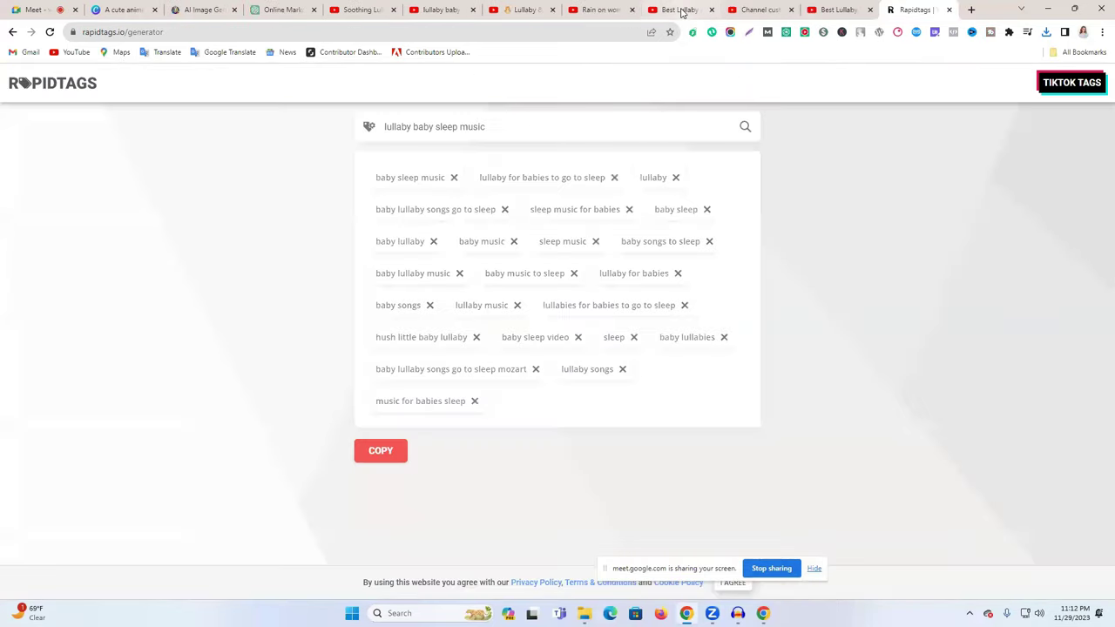
# Go through the remaining tabs back to the lullaby baby search results.
pyautogui.click(215, 8)
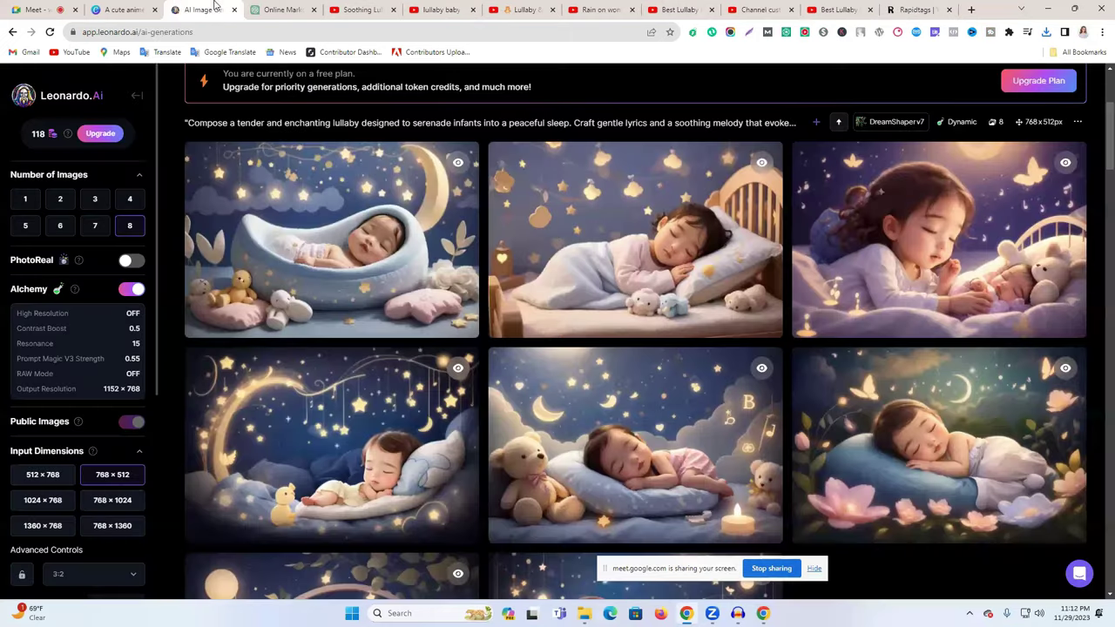
pyautogui.click(157, 7)
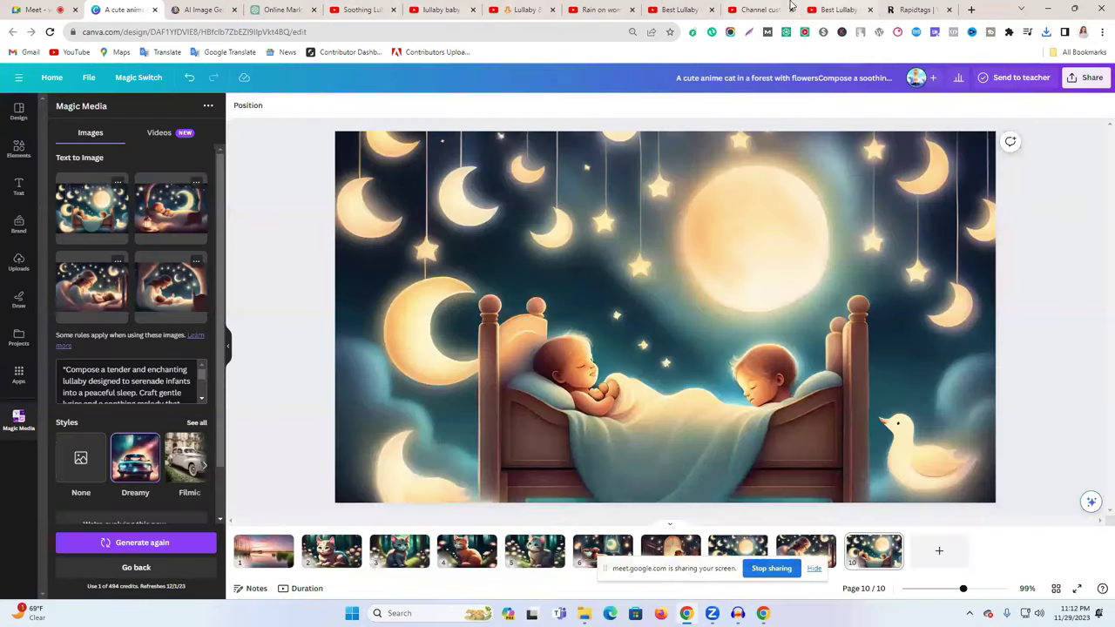
pyautogui.click(364, 7)
pyautogui.click(451, 10)
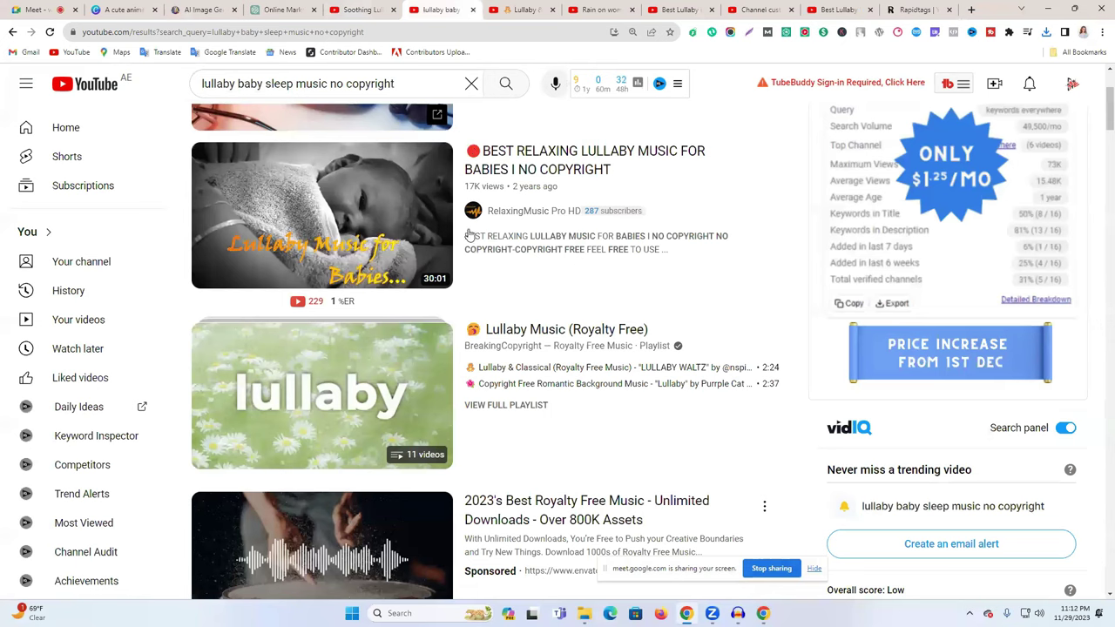
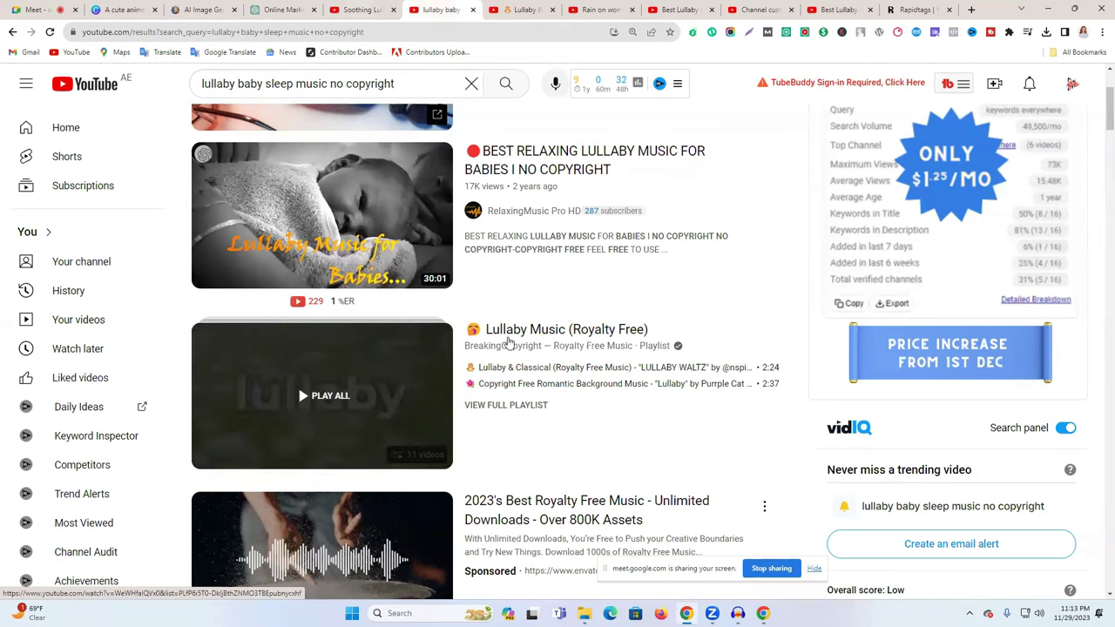
# Look over the Lullaby & Classical playlist video, then scroll through the lullaby search results.
pyautogui.click(526, 10)
pyautogui.scroll(3, 760, 369)
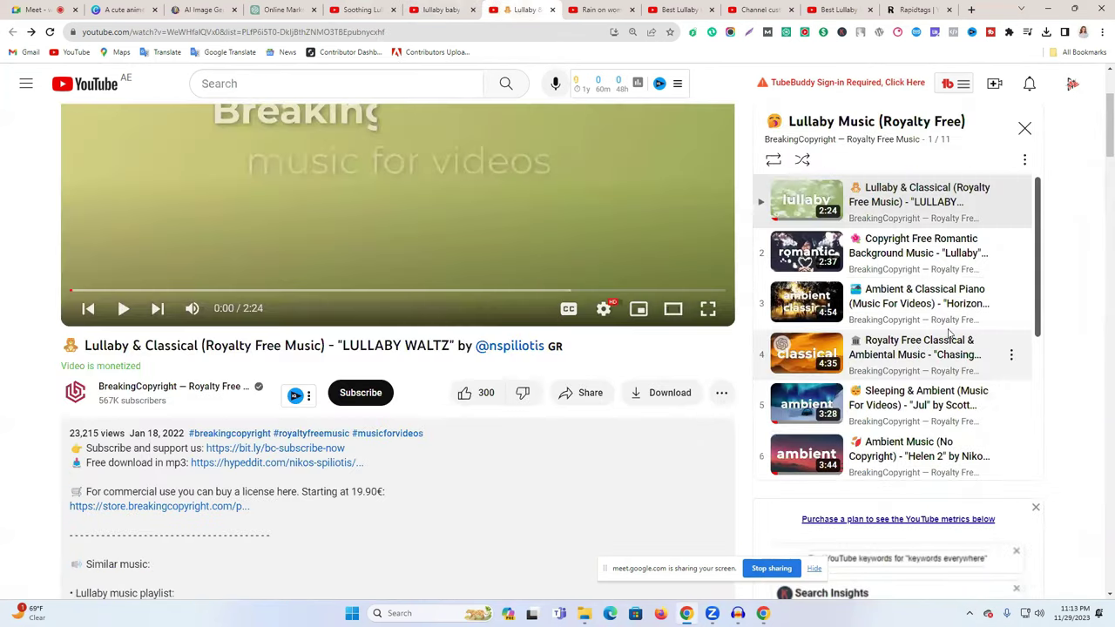
pyautogui.scroll(-5, 867, 272)
pyautogui.scroll(5, 880, 272)
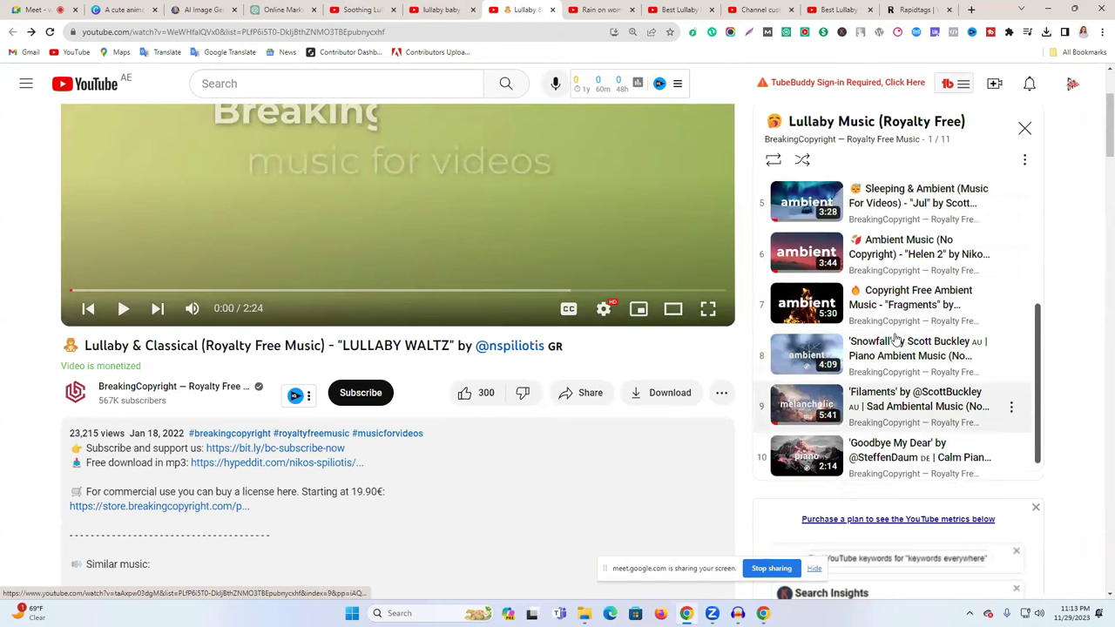
pyautogui.click(440, 9)
pyautogui.scroll(3, 530, 415)
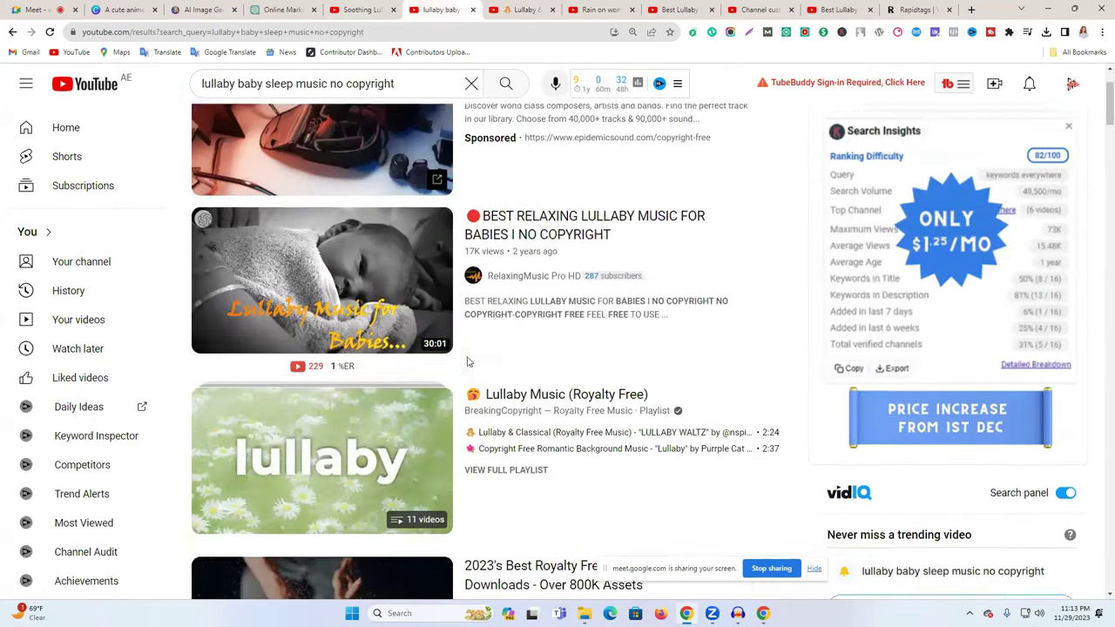
pyautogui.scroll(-8, 521, 370)
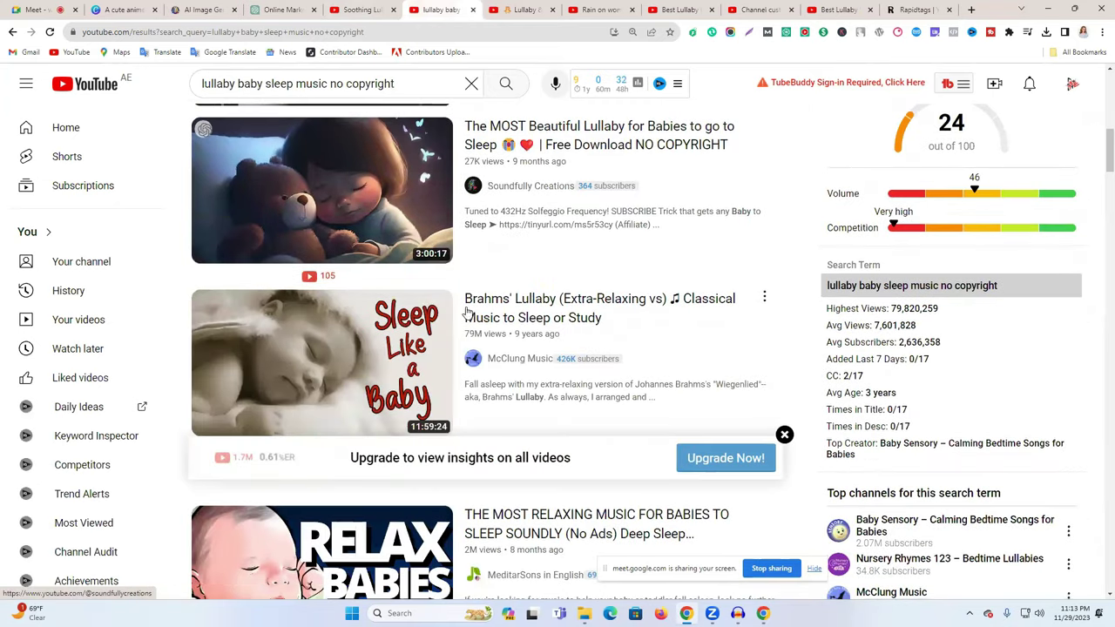
pyautogui.scroll(-7, 468, 253)
pyautogui.scroll(-2, 468, 315)
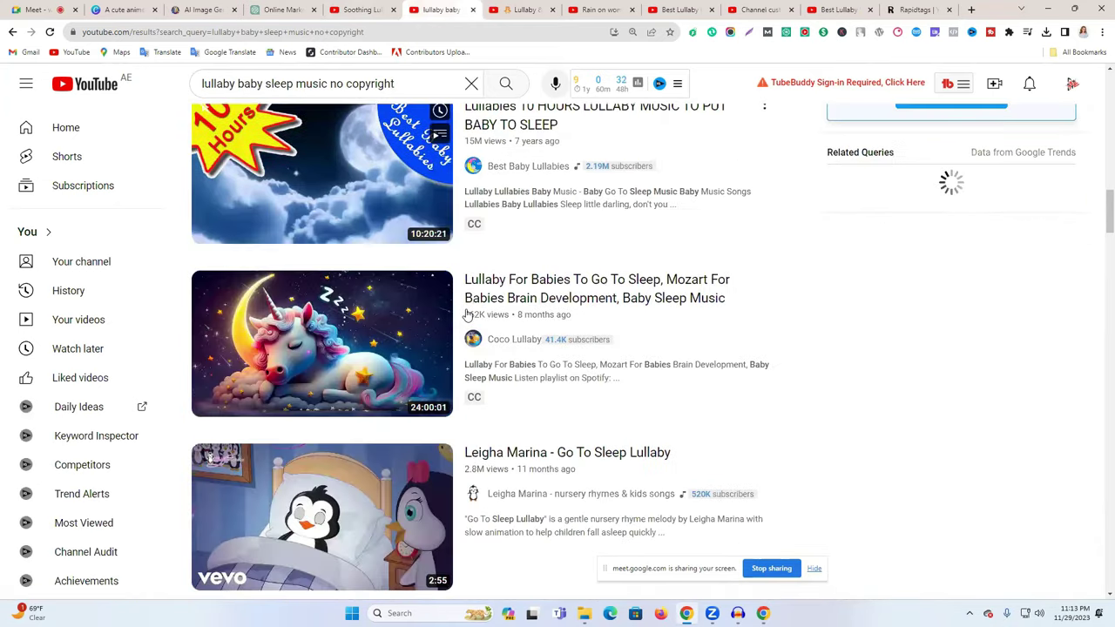
pyautogui.scroll(-2, 469, 316)
pyautogui.scroll(-3, 470, 317)
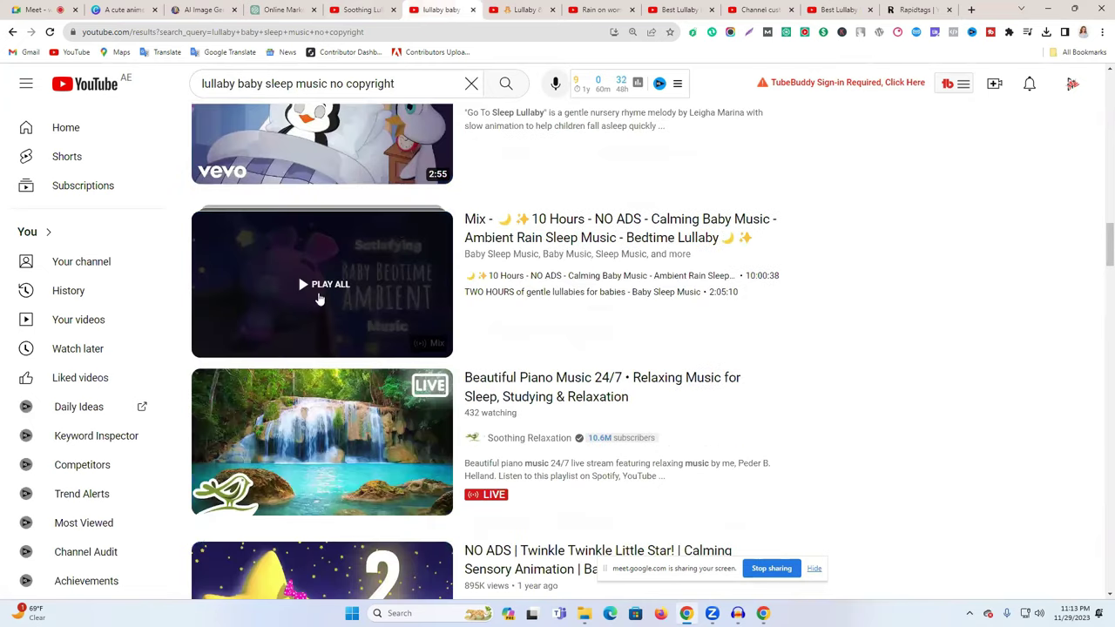
# Open and pause the 10 Hours NO ADS baby music mix, close it, and return to Soothing Lullabies.
pyautogui.click(384, 272)
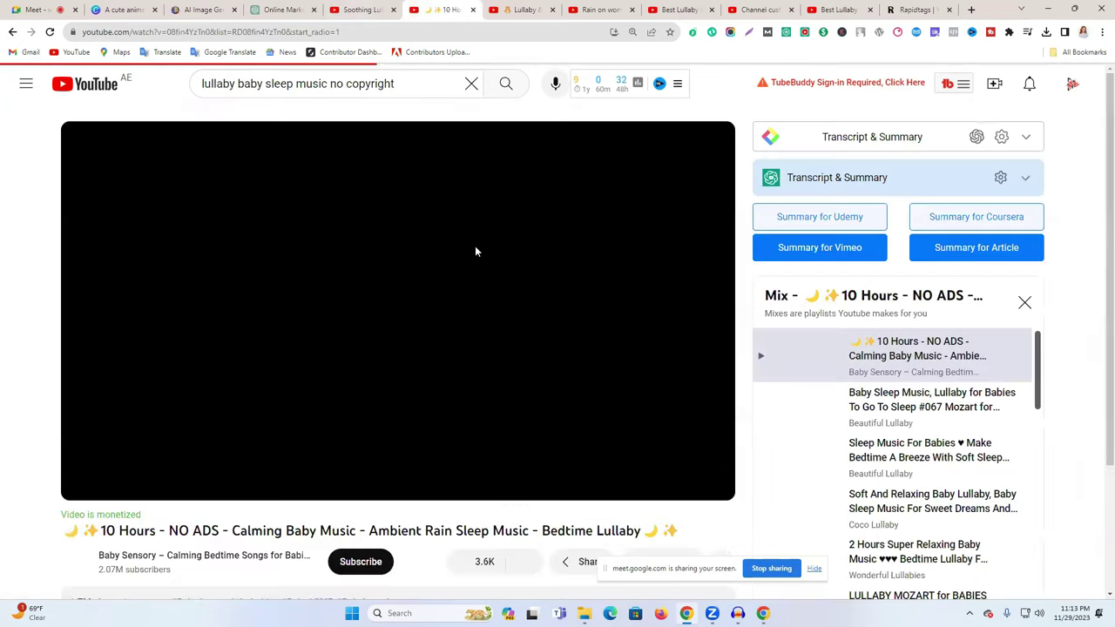
pyautogui.scroll(-2, 897, 410)
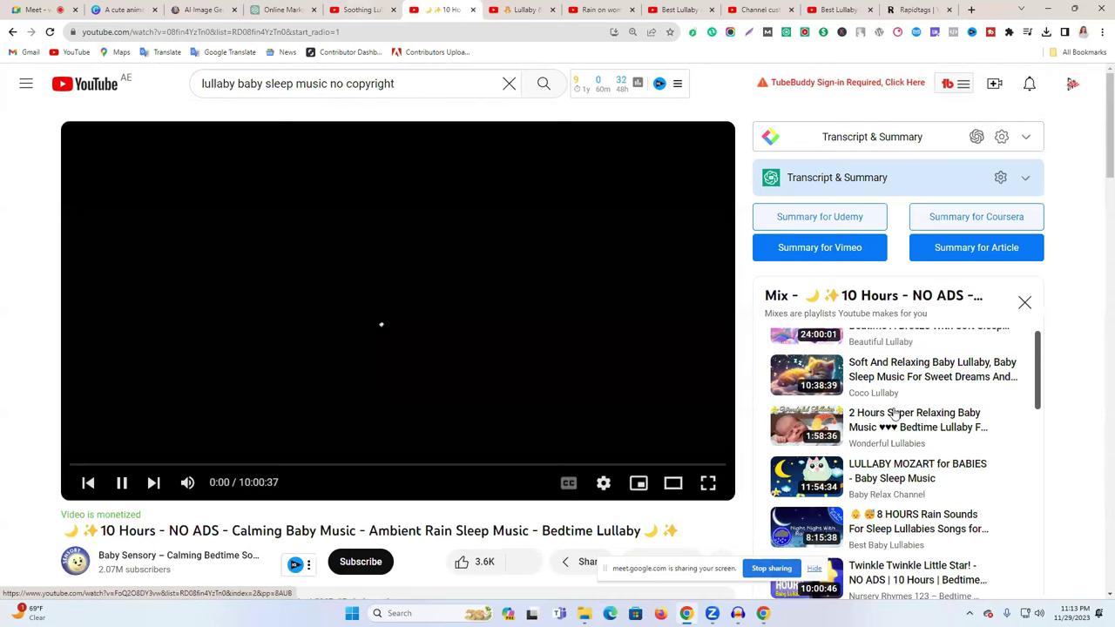
pyautogui.press('space')
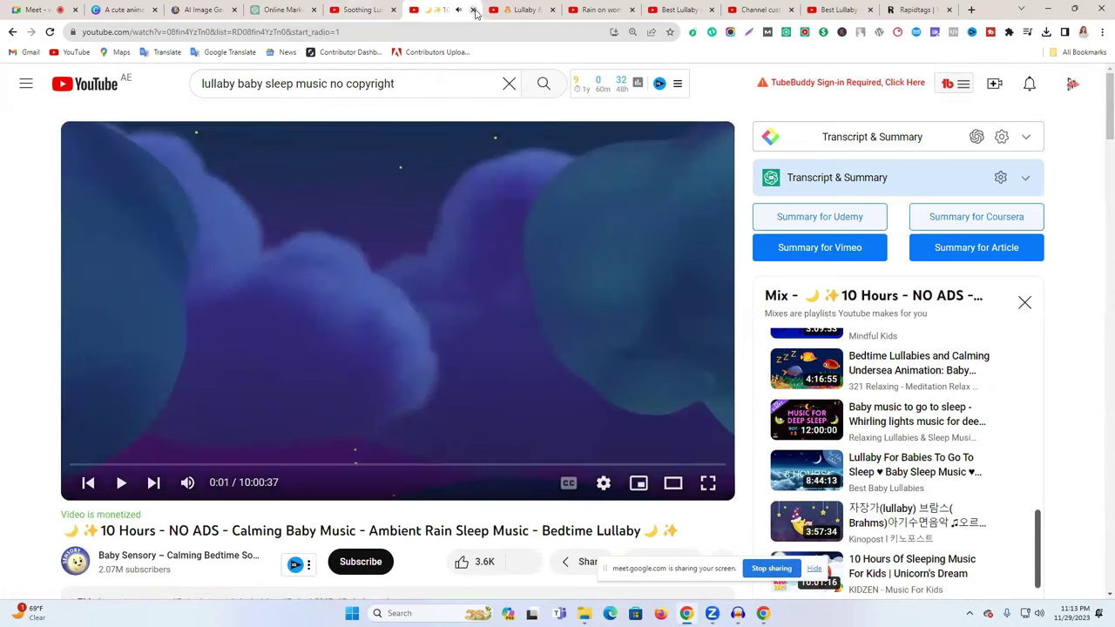
pyautogui.click(473, 10)
pyautogui.click(408, 8)
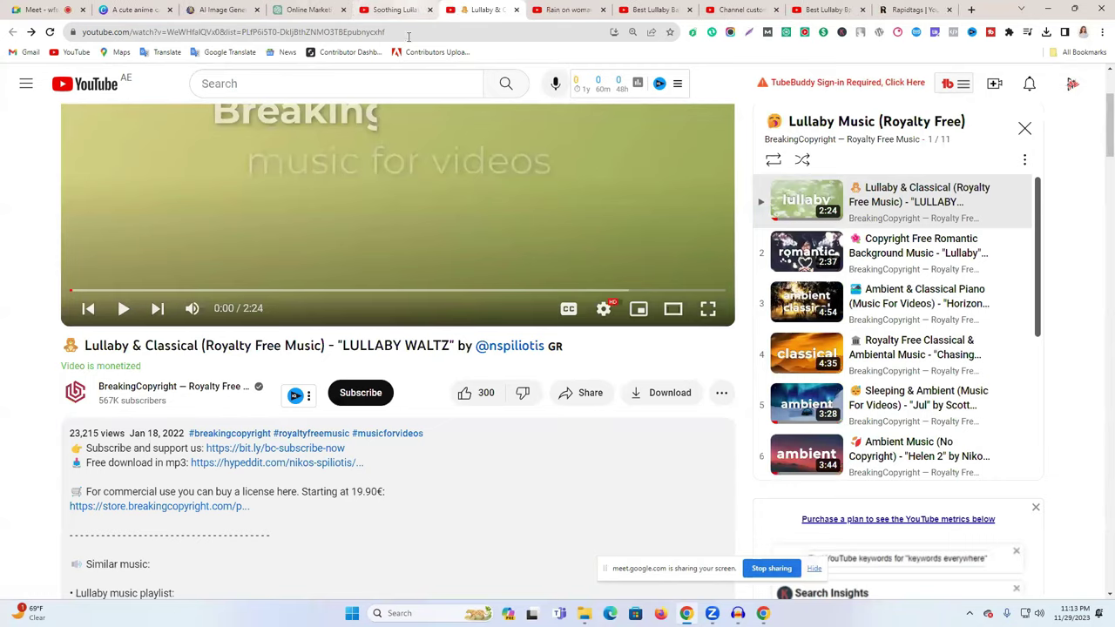
pyautogui.click(558, 240)
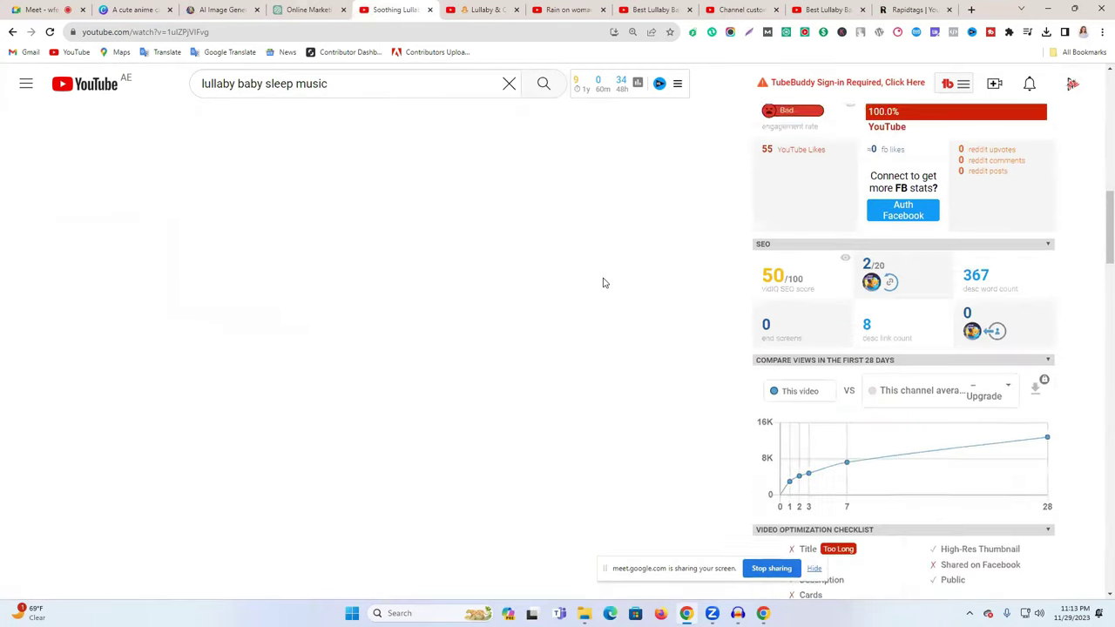
pyautogui.scroll(3, 446, 346)
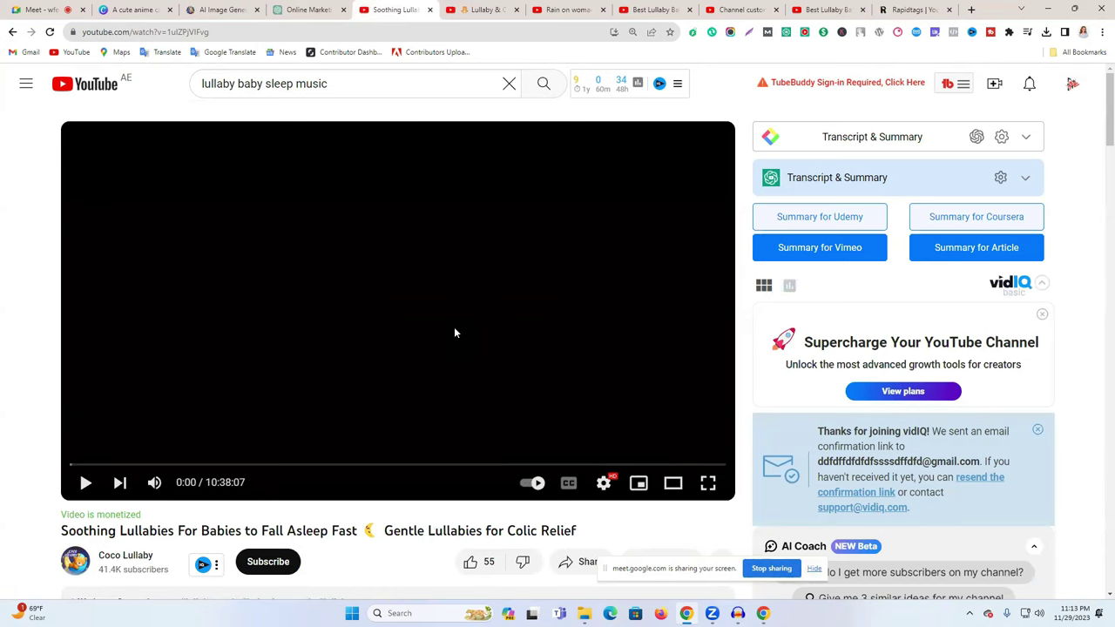
# Close the Rapidtags tag generator page and open a fresh blank browser tab.
pyautogui.click(736, 10)
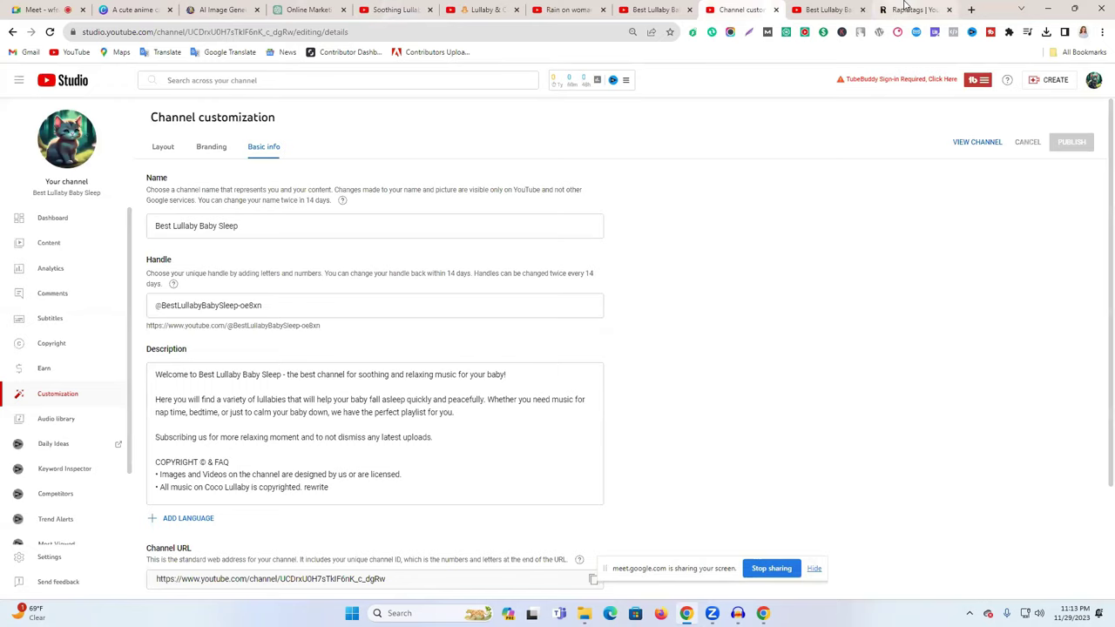
pyautogui.click(906, 10)
pyautogui.click(948, 9)
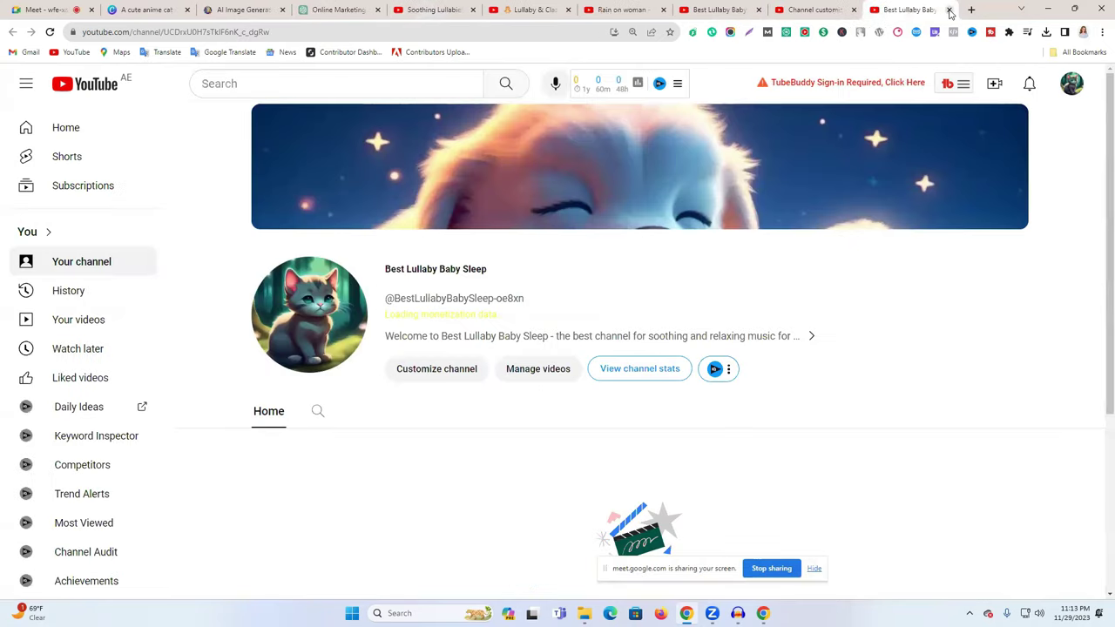
pyautogui.click(972, 10)
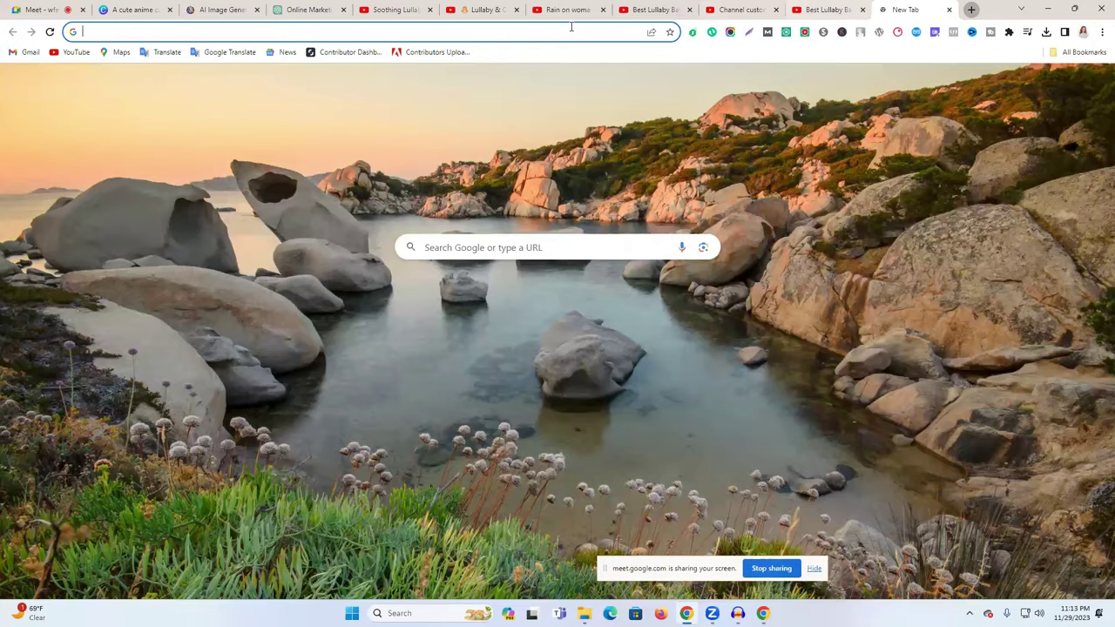
# Flip between the open channel tabs and scroll the Rain on woman channel page.
pyautogui.click(532, 9)
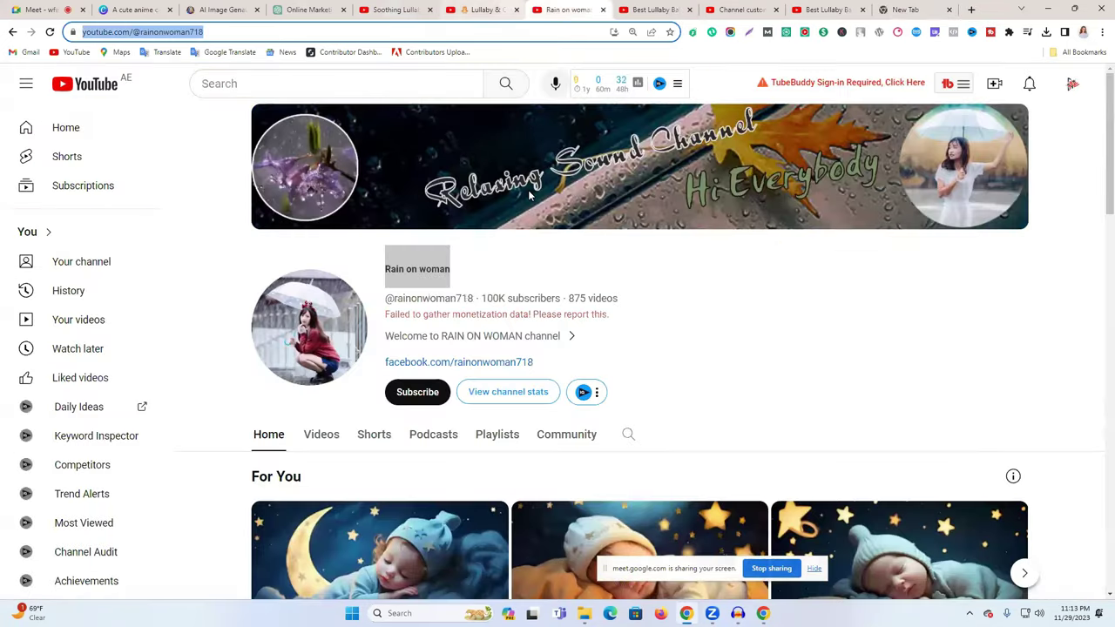
pyautogui.click(488, 9)
pyautogui.click(396, 9)
pyautogui.click(555, 9)
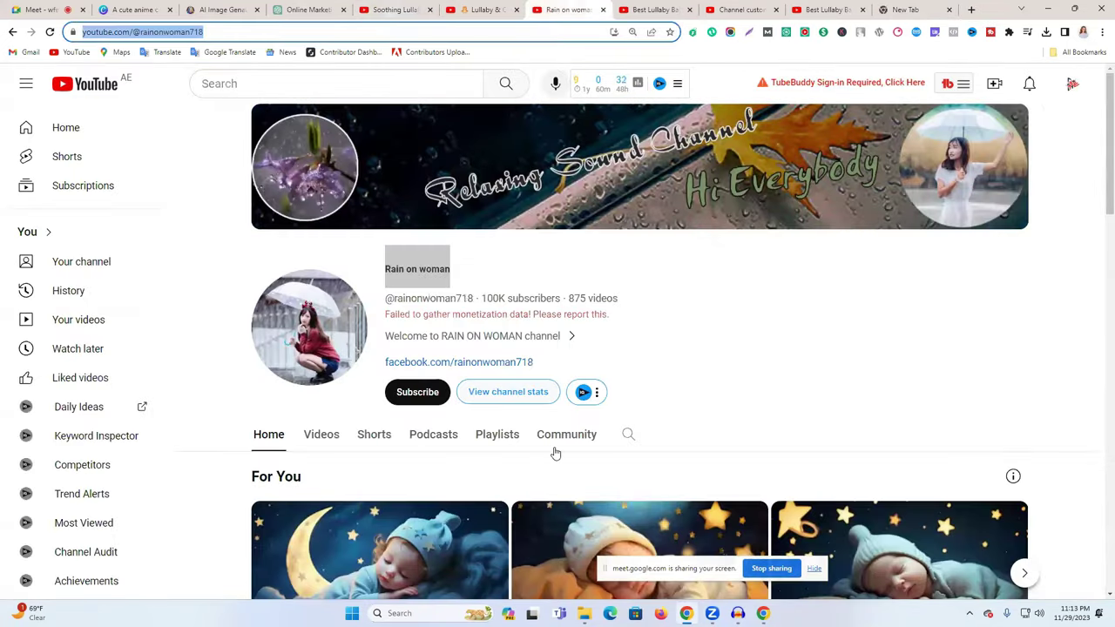
pyautogui.scroll(-3, 409, 375)
# Check the Best Lullaby Baby Sleep channel and customization page, review Rain on woman, then switch to the blank tab.
pyautogui.click(655, 10)
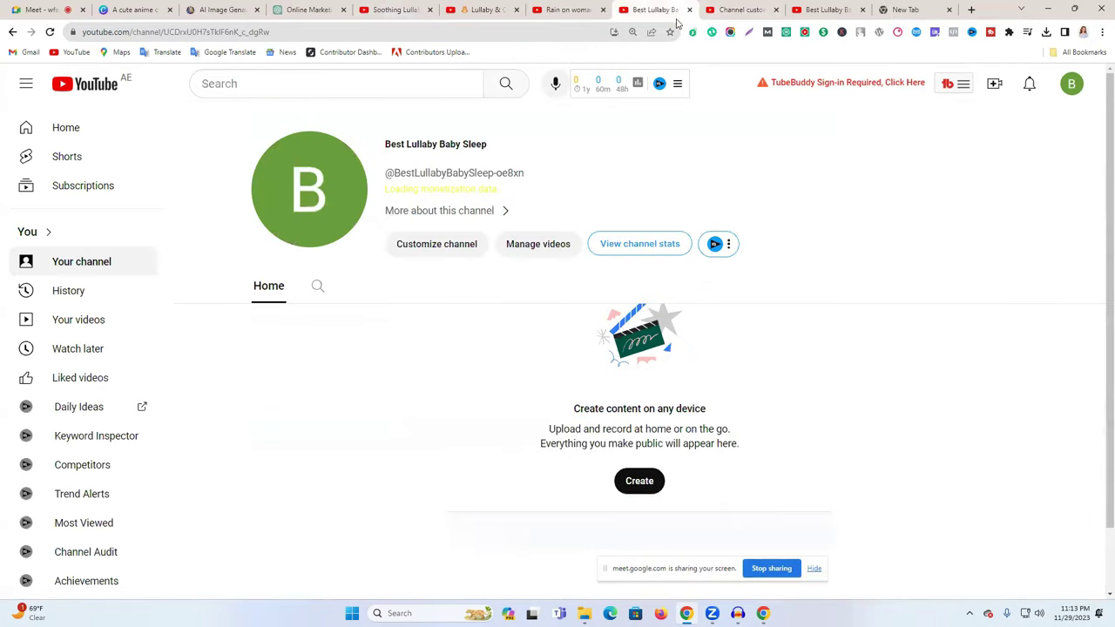
pyautogui.click(740, 10)
pyautogui.click(797, 9)
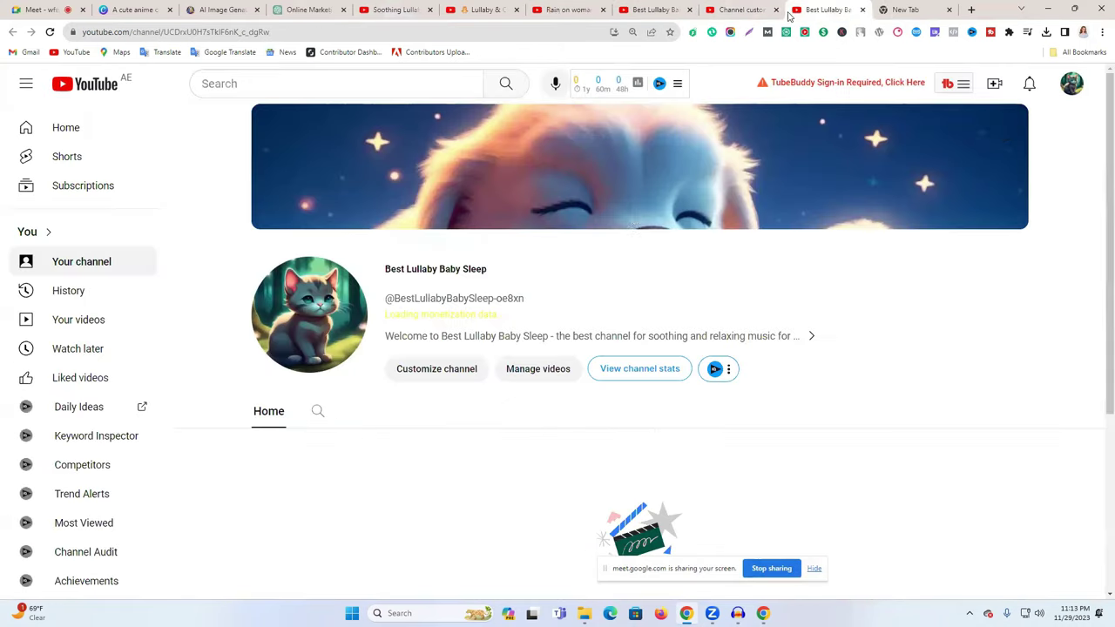
pyautogui.click(560, 8)
pyautogui.scroll(-3, 678, 421)
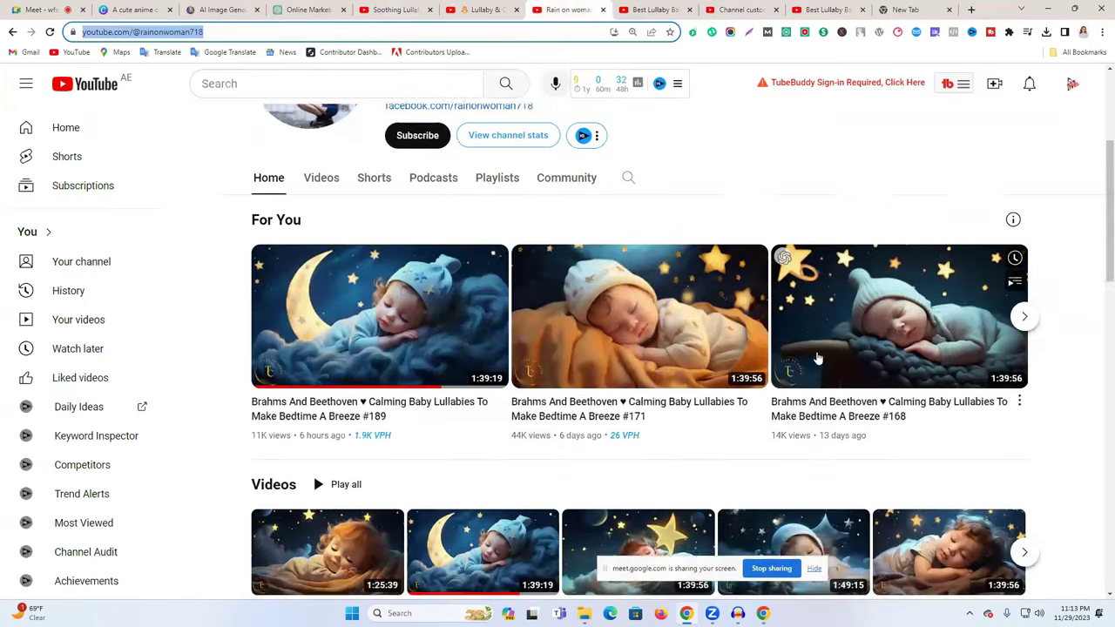
pyautogui.scroll(-3, 678, 421)
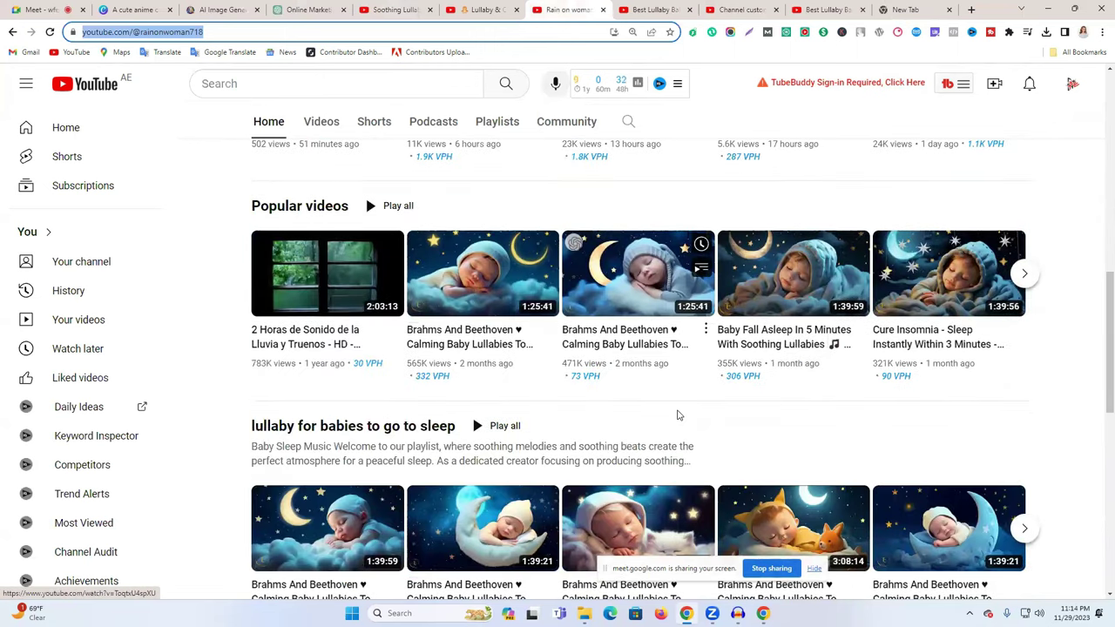
pyautogui.scroll(-2, 676, 425)
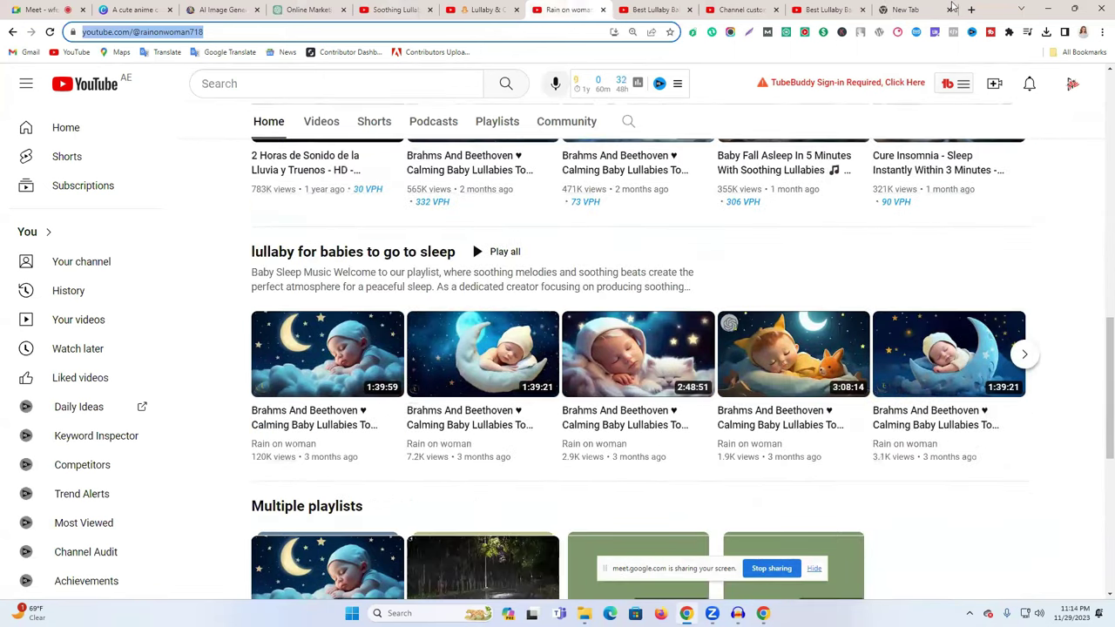
pyautogui.click(906, 8)
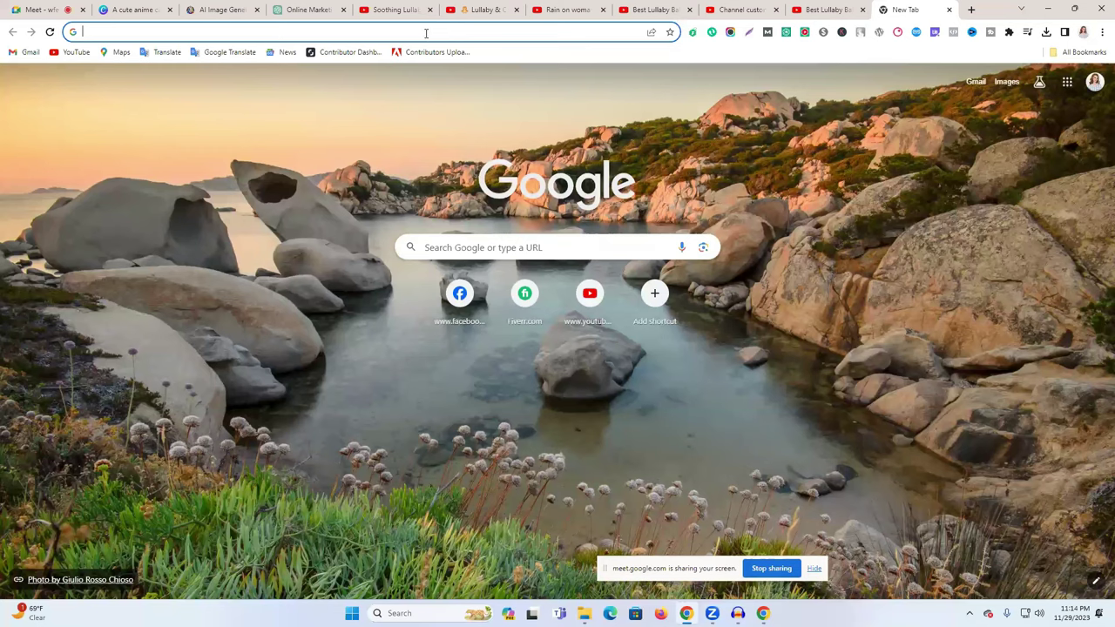
# Open Runway from the address bar, choose Start with Image for Gen-2, and bring up the upload dialog.
pyautogui.click(426, 33)
pyautogui.write('research.runwayml.com/gen1')
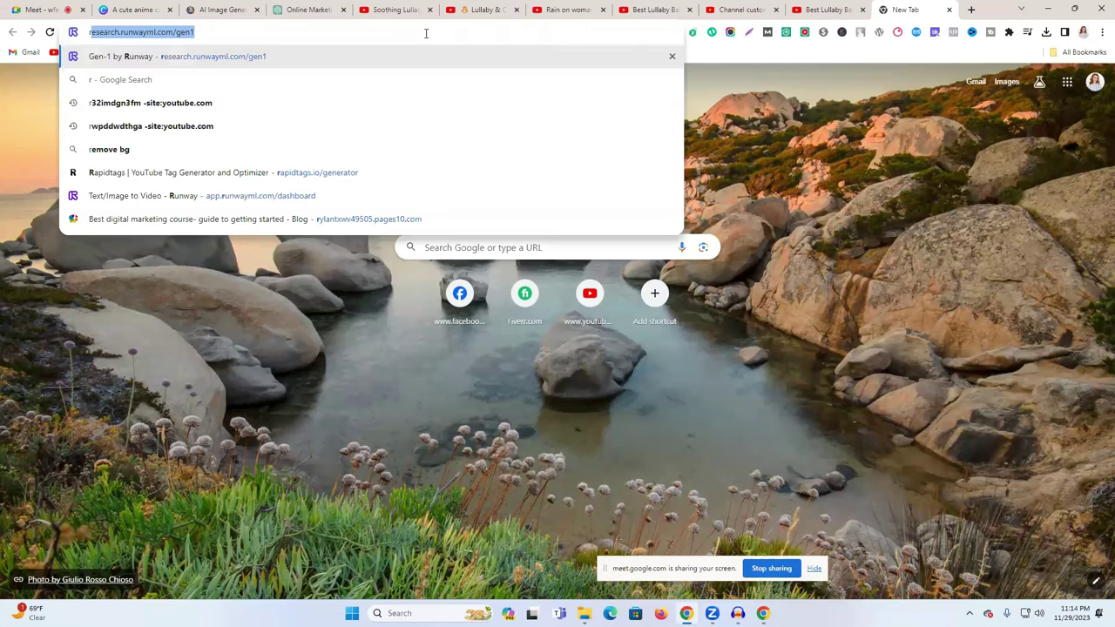
pyautogui.press('Return')
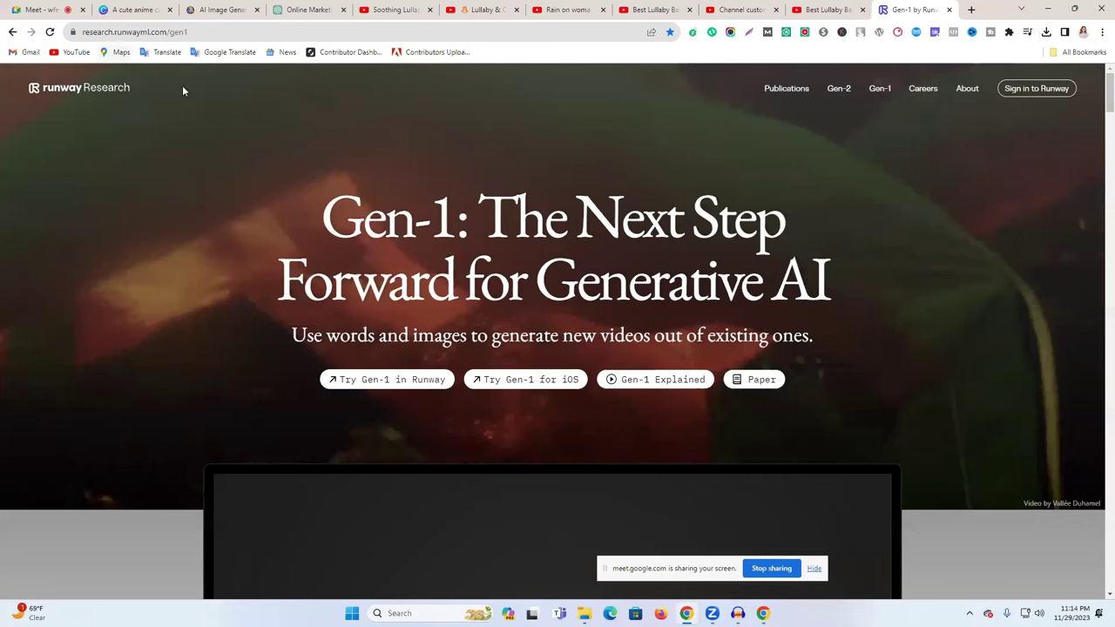
pyautogui.click(386, 387)
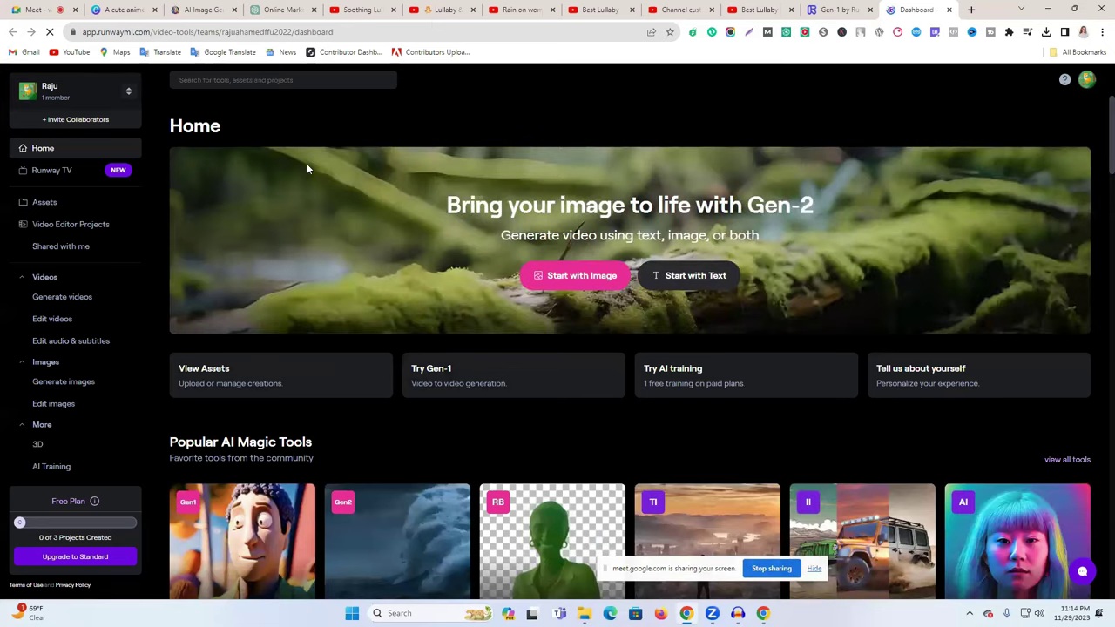
pyautogui.click(560, 280)
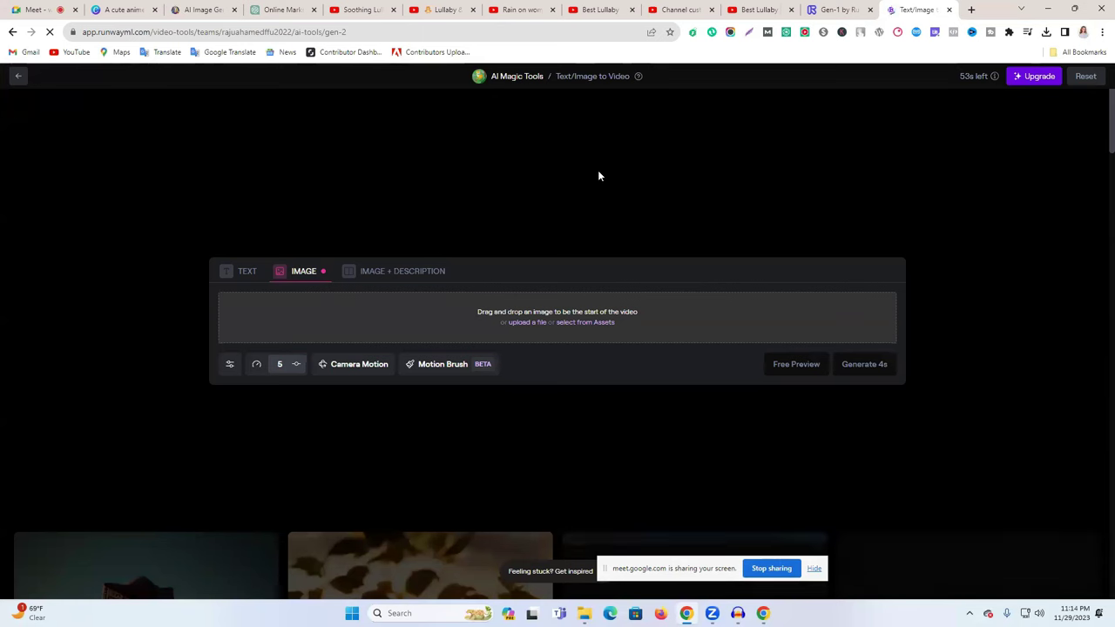
pyautogui.click(529, 324)
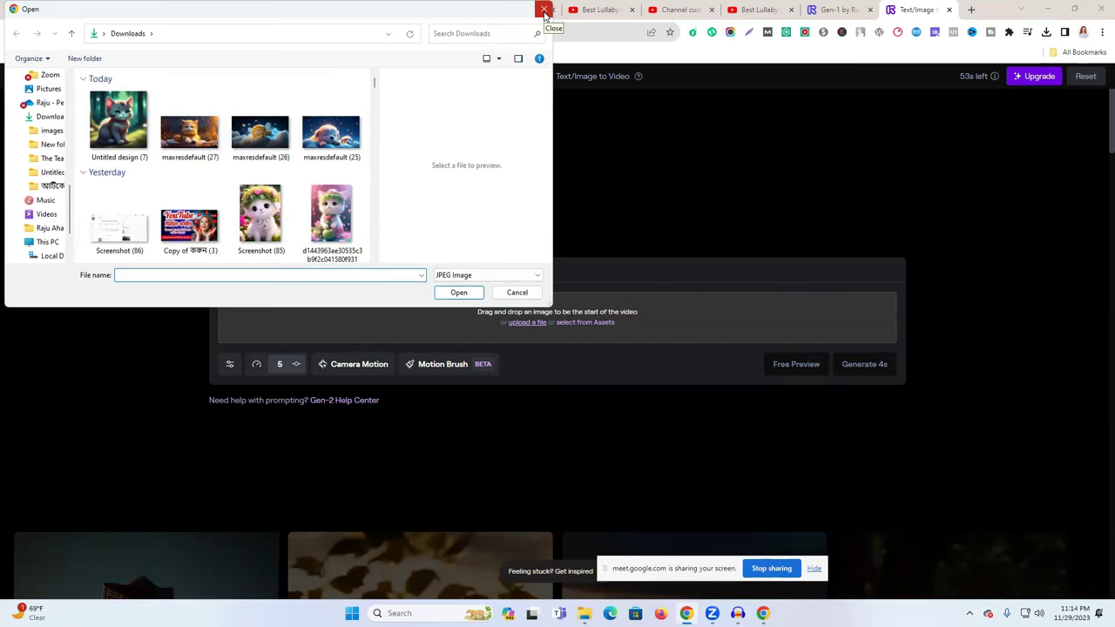
# Cancel the file picker, go to the Canva cat design, and compare pages 3 through 6.
pyautogui.click(544, 10)
pyautogui.click(442, 10)
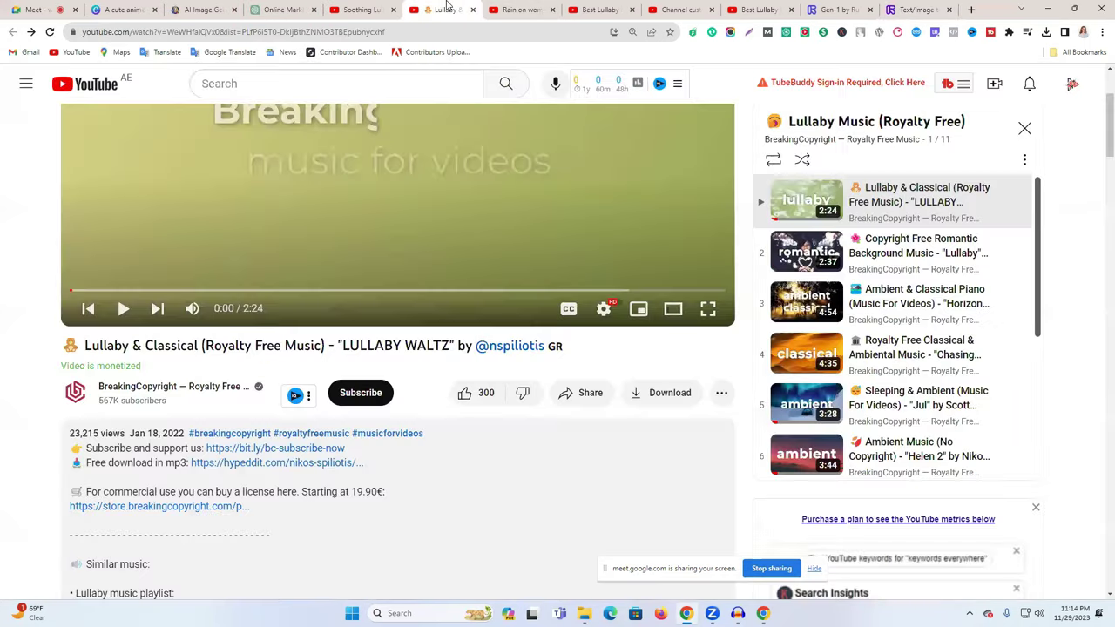
pyautogui.click(125, 9)
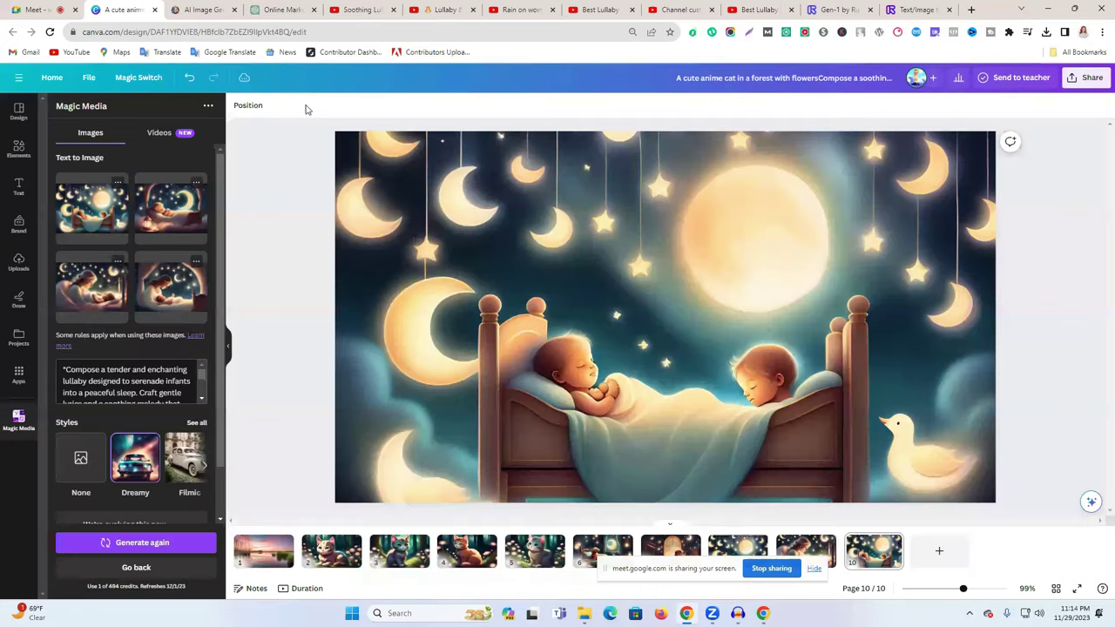
pyautogui.click(410, 547)
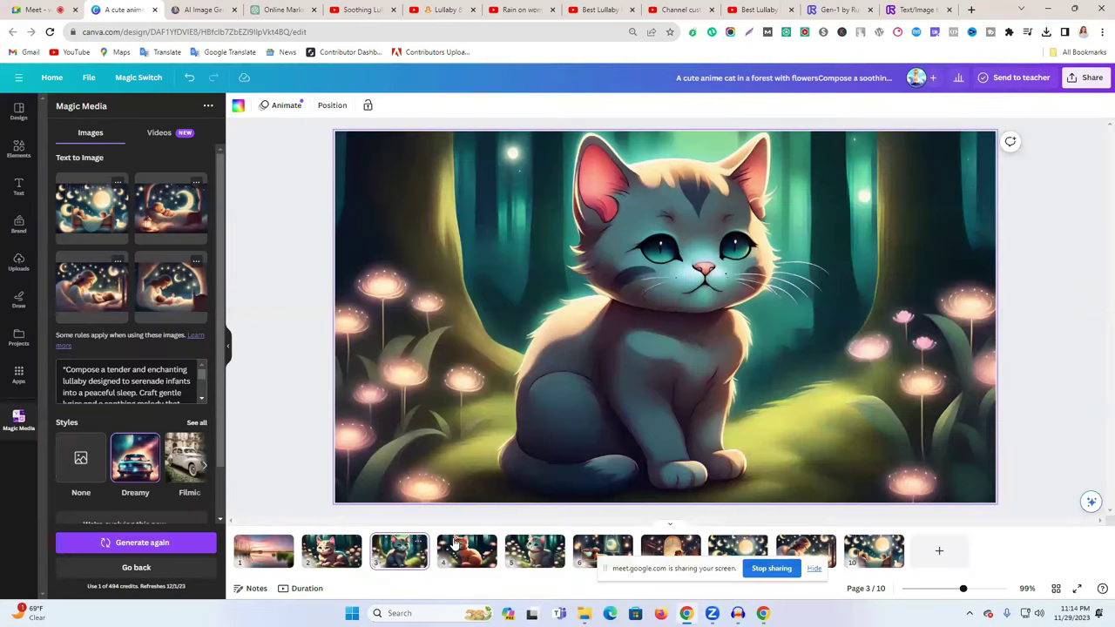
pyautogui.click(533, 549)
pyautogui.click(468, 547)
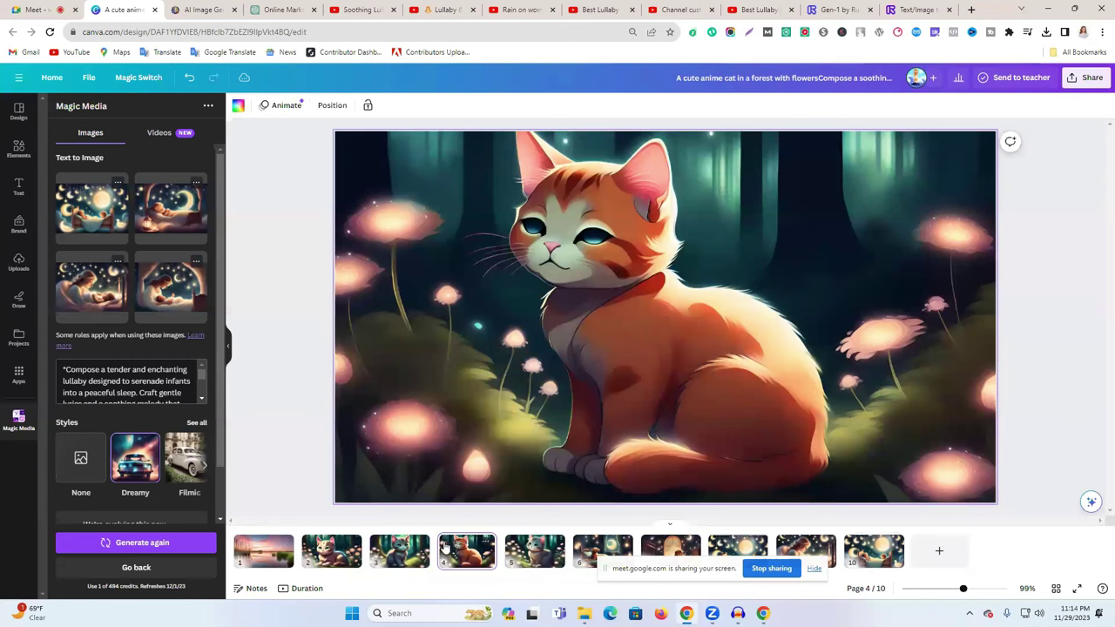
pyautogui.click(605, 546)
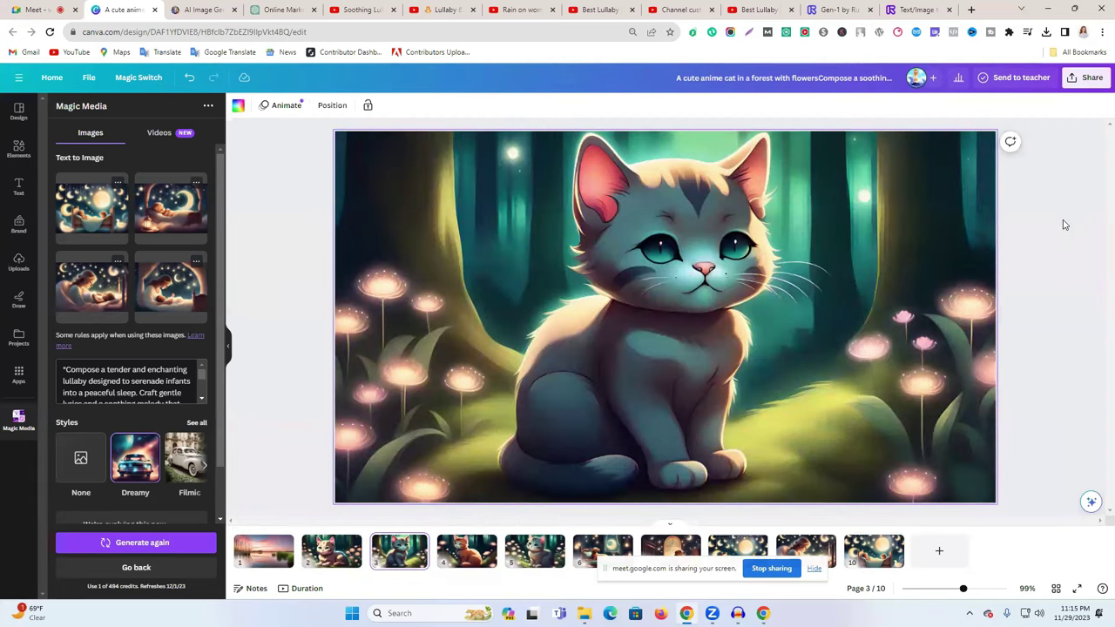
# Download only page 3 of the design as a PNG.
pyautogui.click(1083, 81)
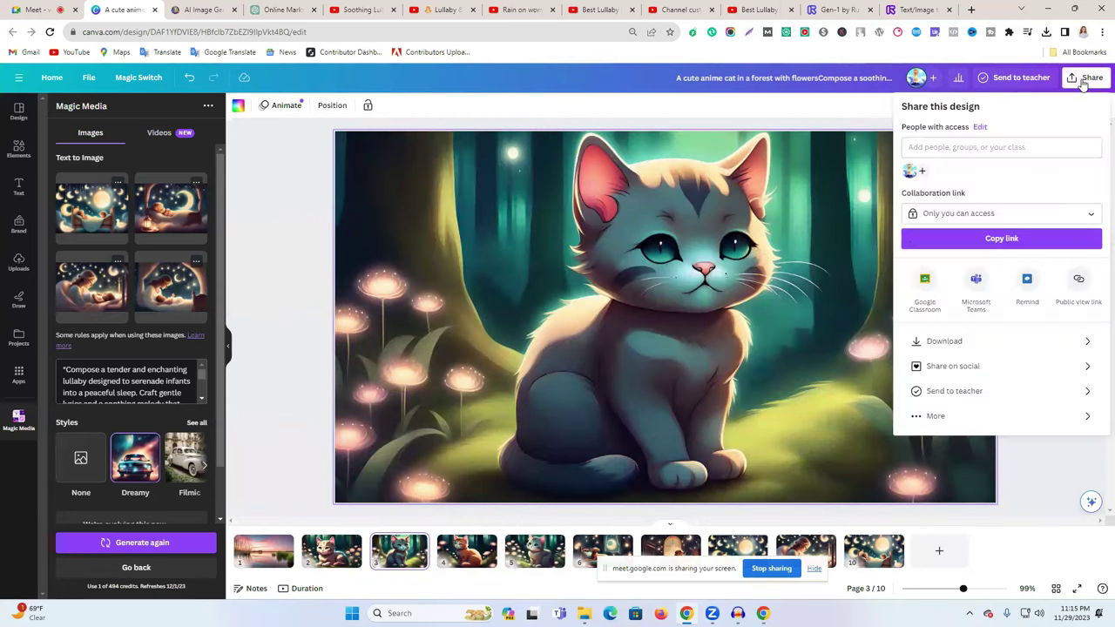
pyautogui.click(974, 351)
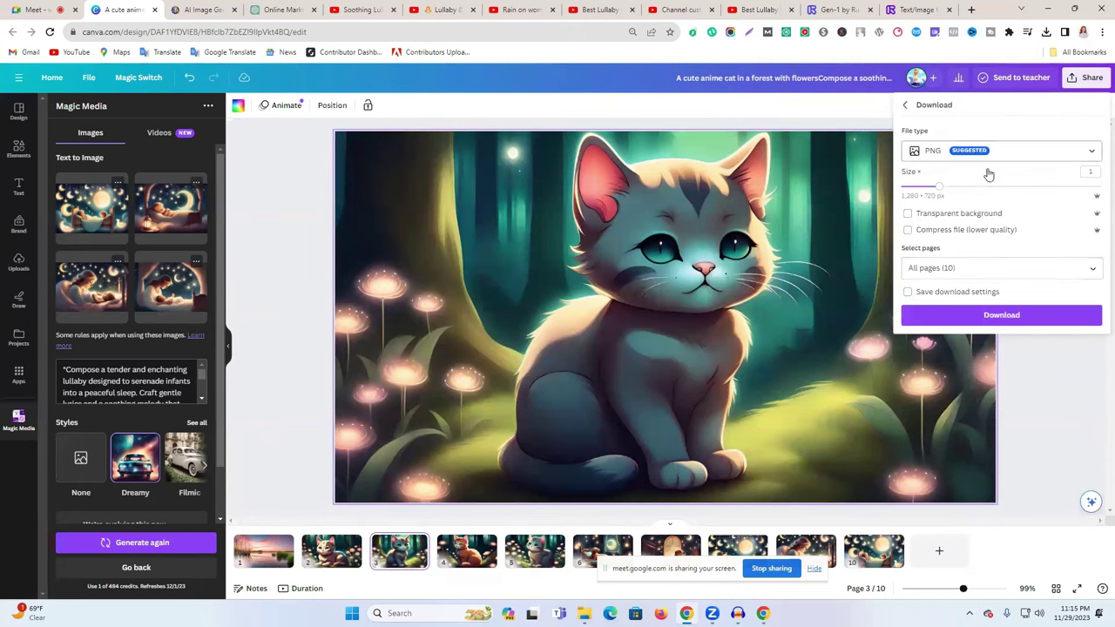
pyautogui.click(992, 269)
pyautogui.click(1039, 303)
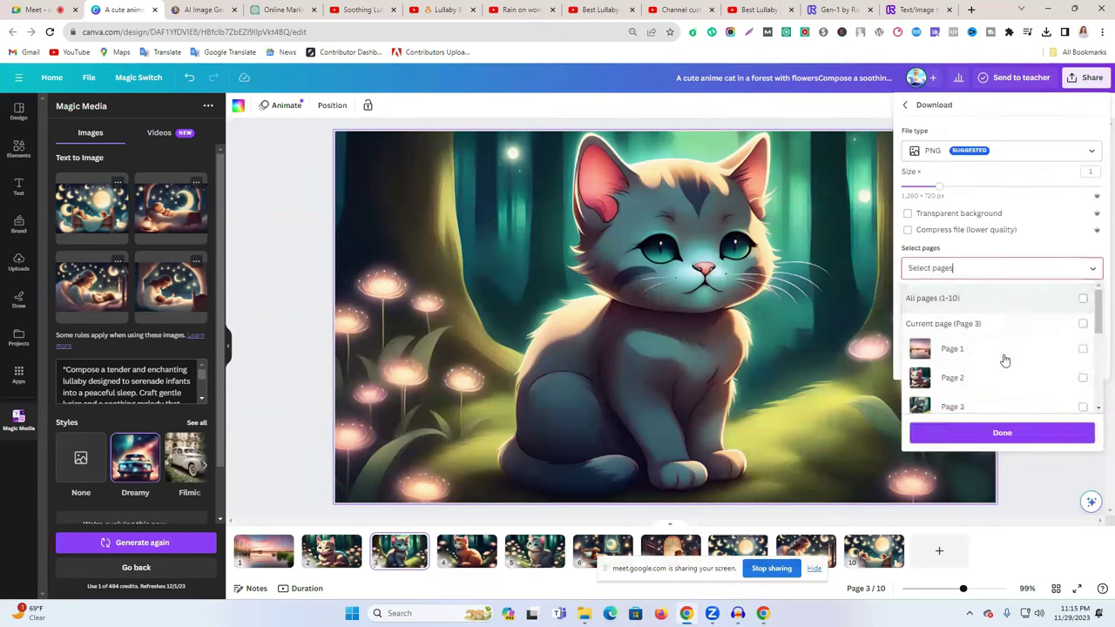
pyautogui.click(973, 406)
pyautogui.click(964, 433)
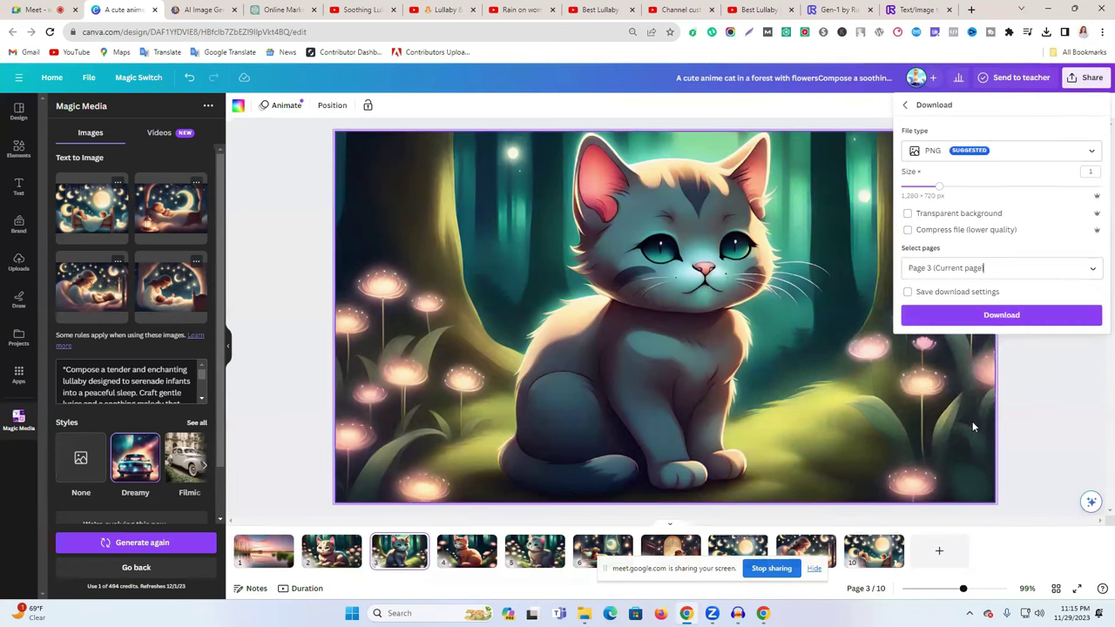
pyautogui.click(1025, 315)
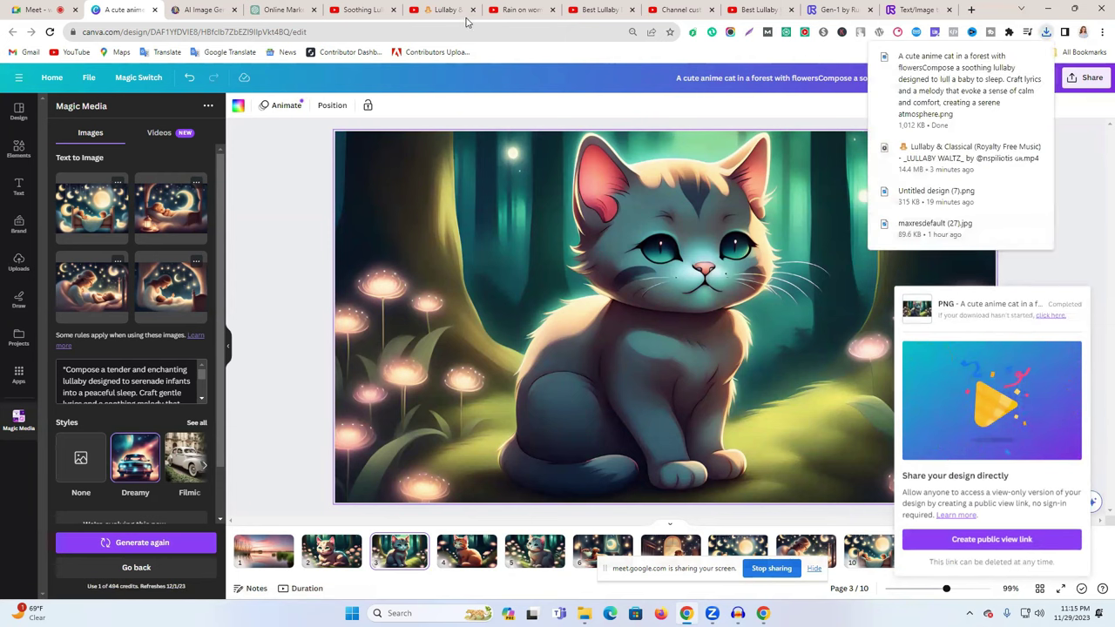
# Upload the grey cat PNG as the Gen-2 starting image and open it in Motion Brush.
pyautogui.click(434, 7)
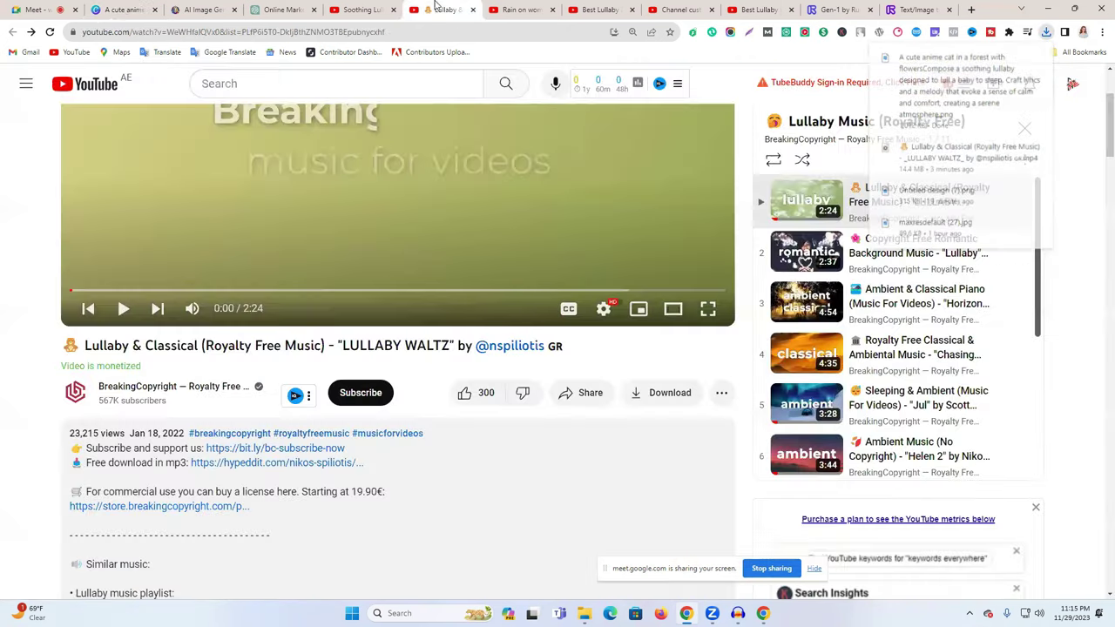
pyautogui.click(914, 9)
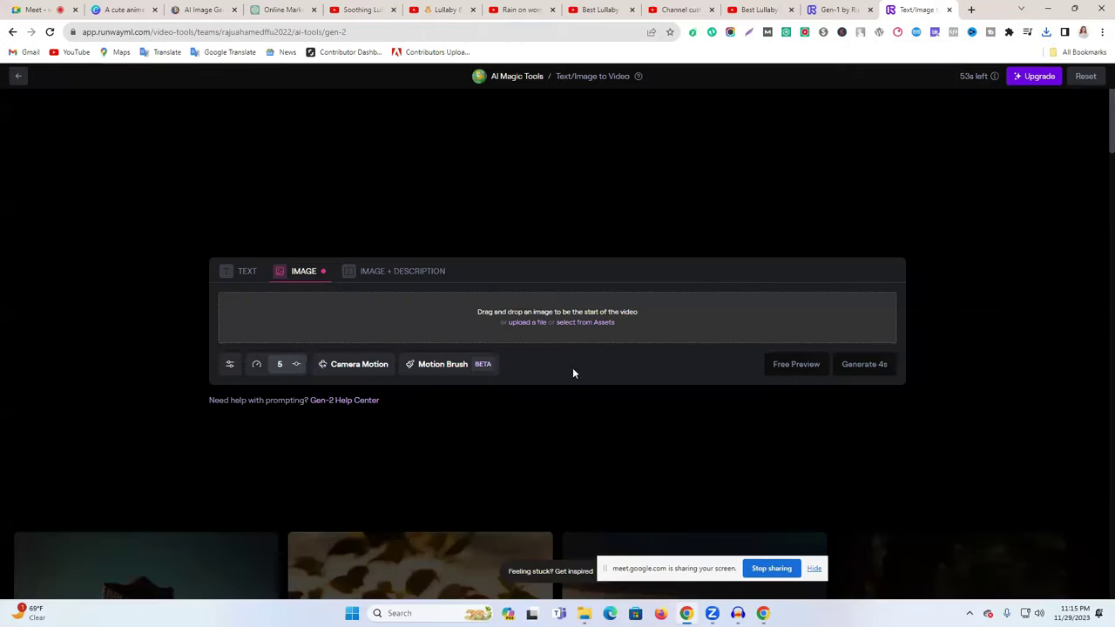
pyautogui.click(525, 321)
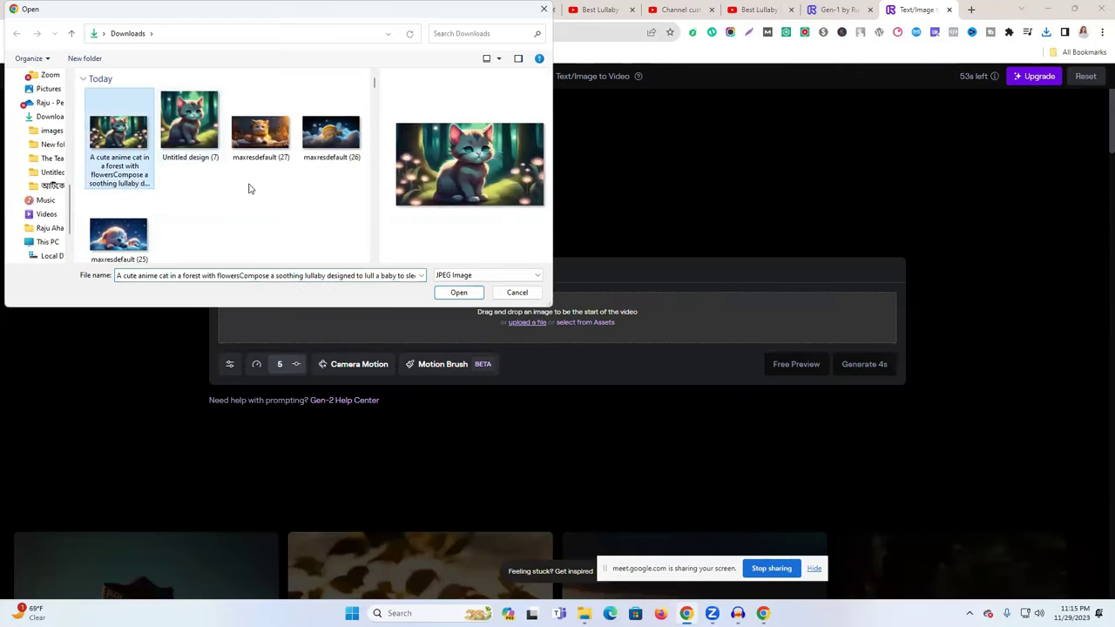
pyautogui.click(459, 293)
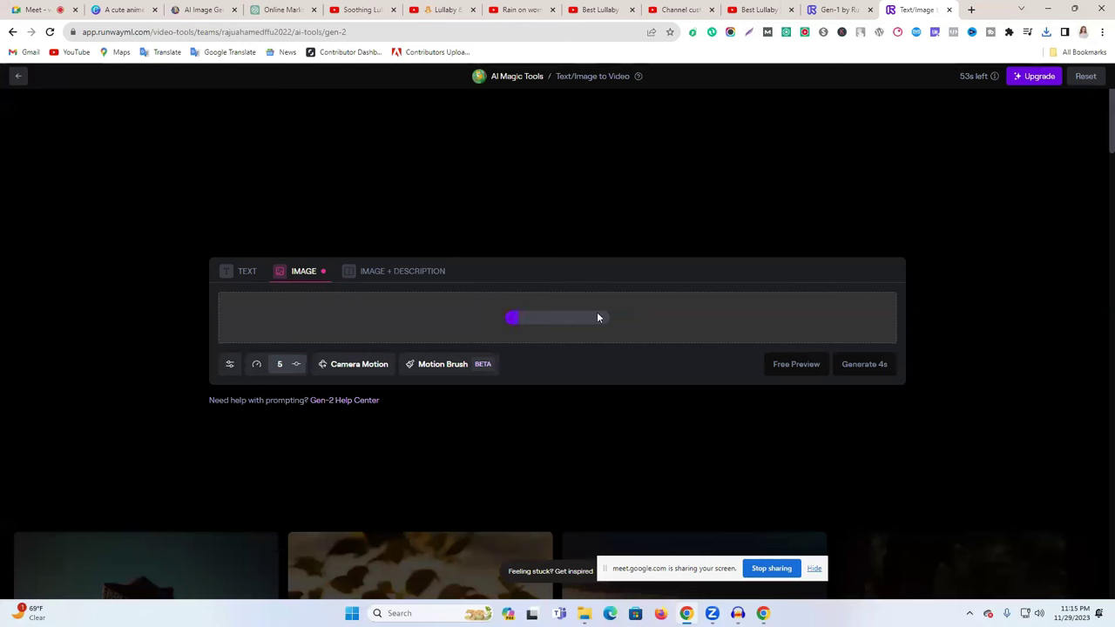
pyautogui.click(456, 373)
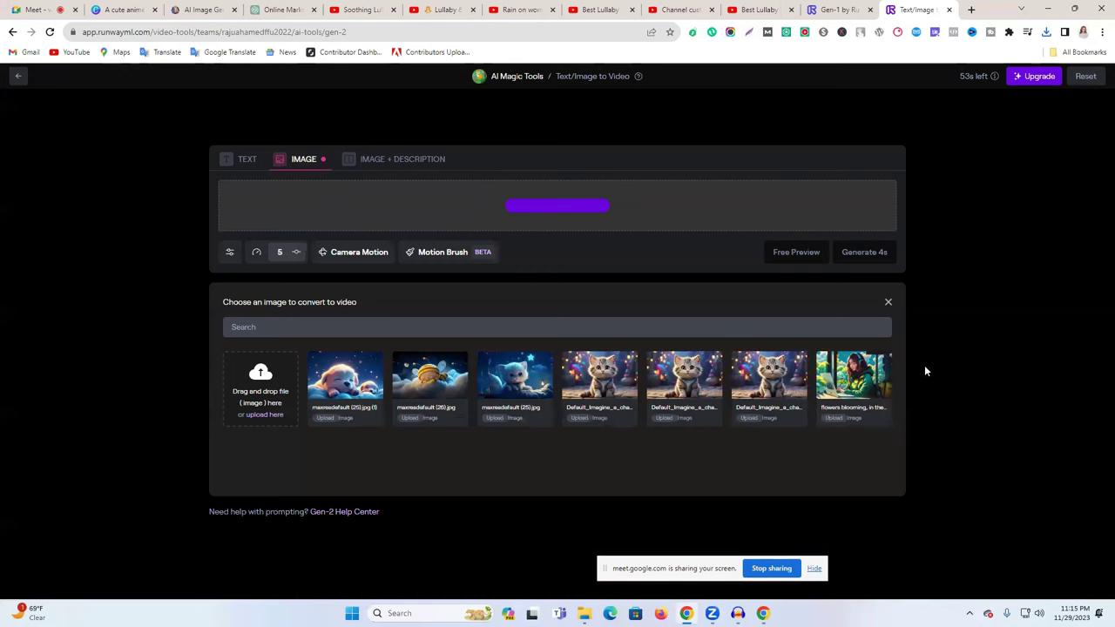
pyautogui.click(375, 394)
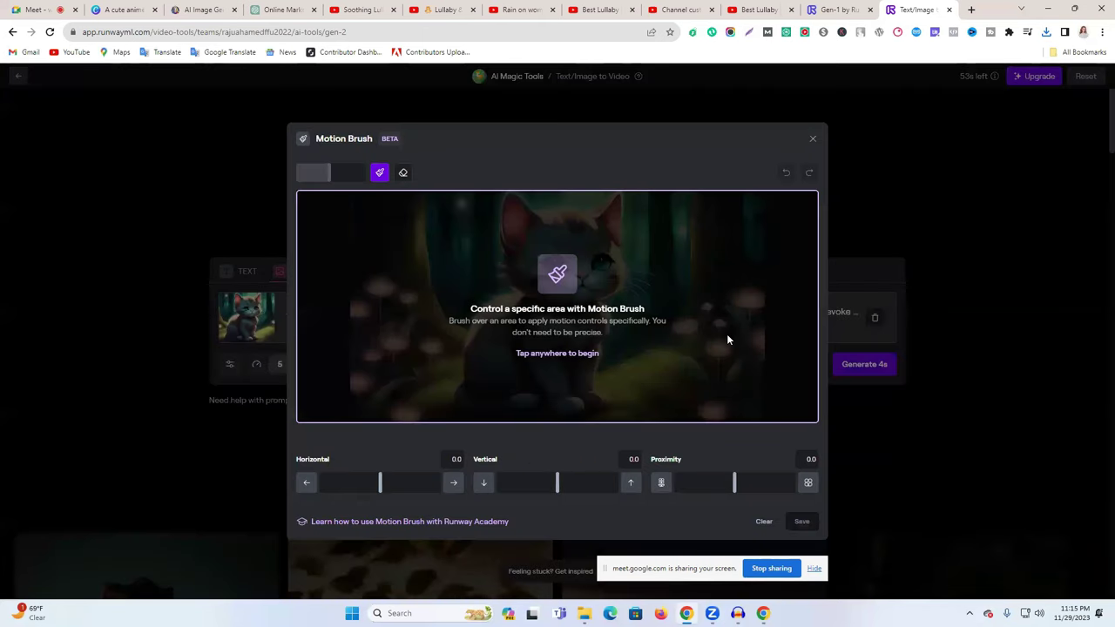
# Brush motion onto the flowers right of the cat, erasing the stray dab on its eye.
pyautogui.click(580, 269)
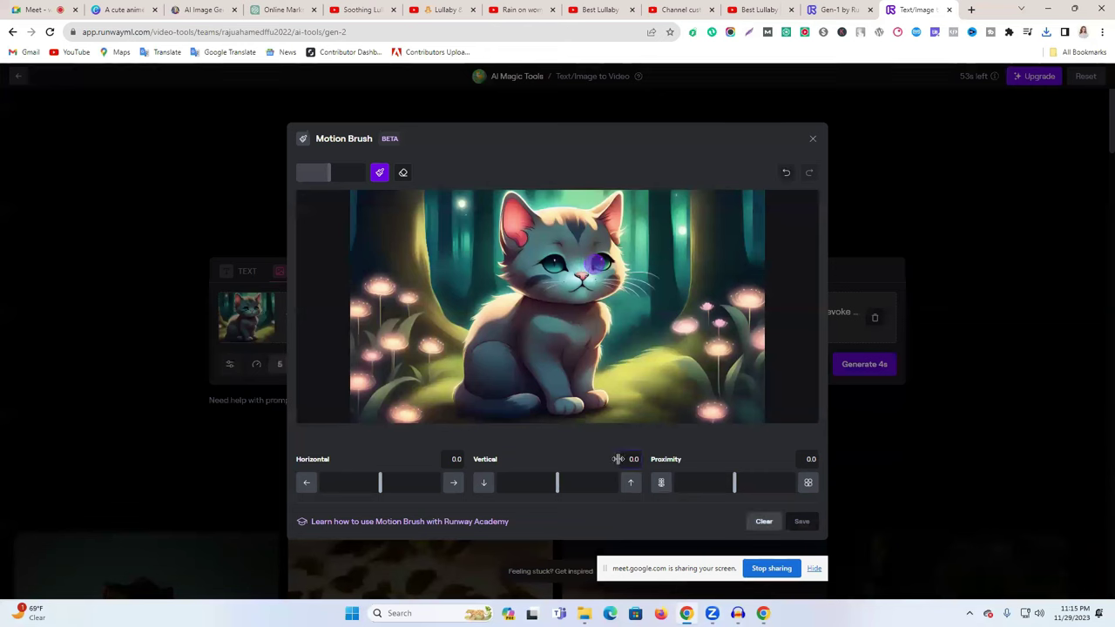
pyautogui.click(403, 172)
pyautogui.moveTo(585, 261); pyautogui.dragTo(607, 274)
pyautogui.click(380, 172)
pyautogui.moveTo(713, 410); pyautogui.dragTo(714, 413)
pyautogui.click(684, 327)
pyautogui.click(710, 307)
pyautogui.click(723, 323)
pyautogui.click(720, 346)
pyautogui.click(755, 345)
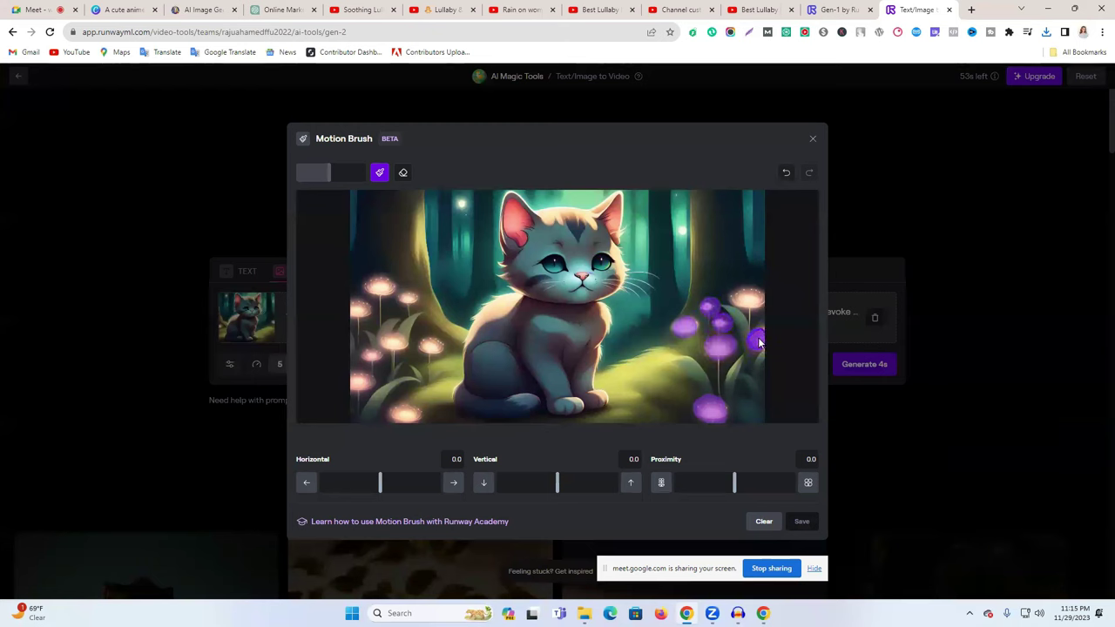
pyautogui.click(745, 299)
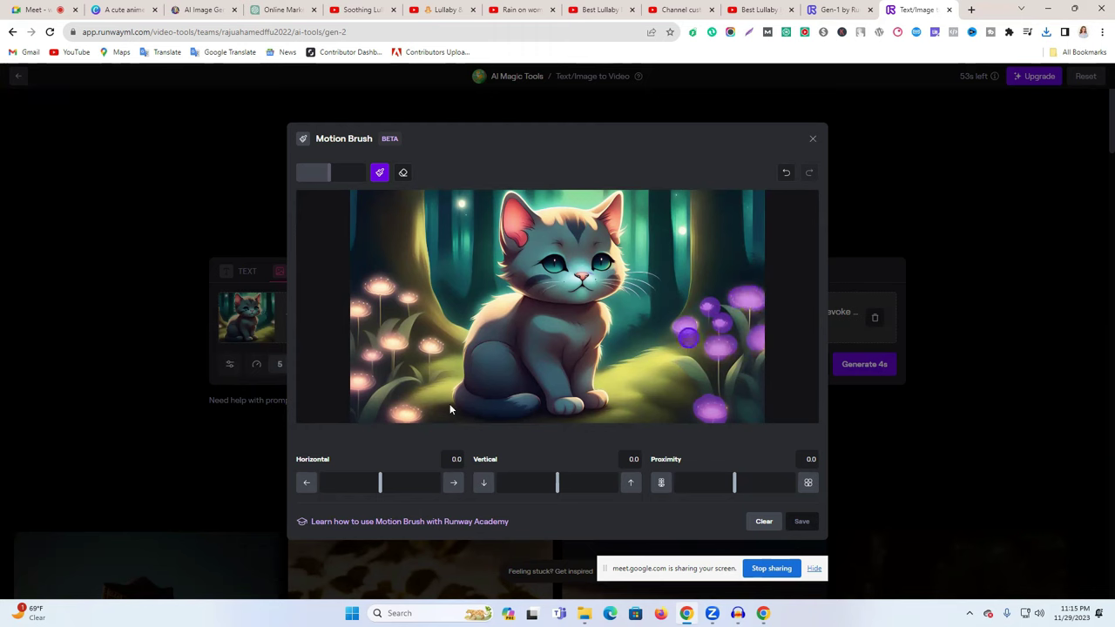
# Brush the left-side flowers, set Vertical motion to -10.0, and save the motion settings.
pyautogui.click(414, 417)
pyautogui.click(364, 381)
pyautogui.click(375, 354)
pyautogui.click(433, 349)
pyautogui.click(407, 299)
pyautogui.click(381, 287)
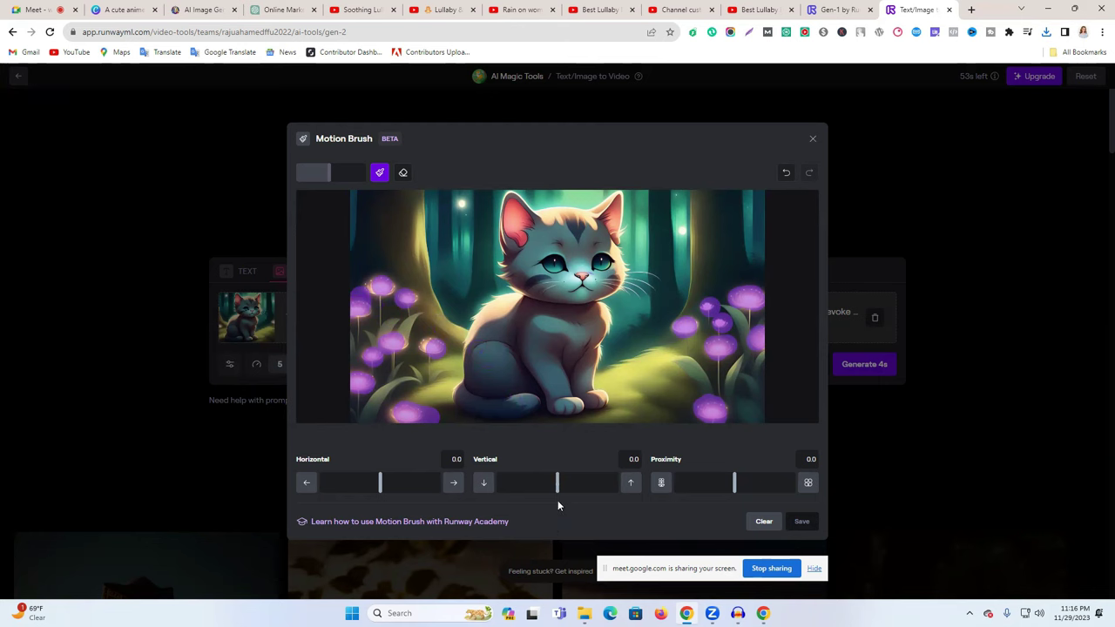
pyautogui.moveTo(556, 483); pyautogui.dragTo(499, 486)
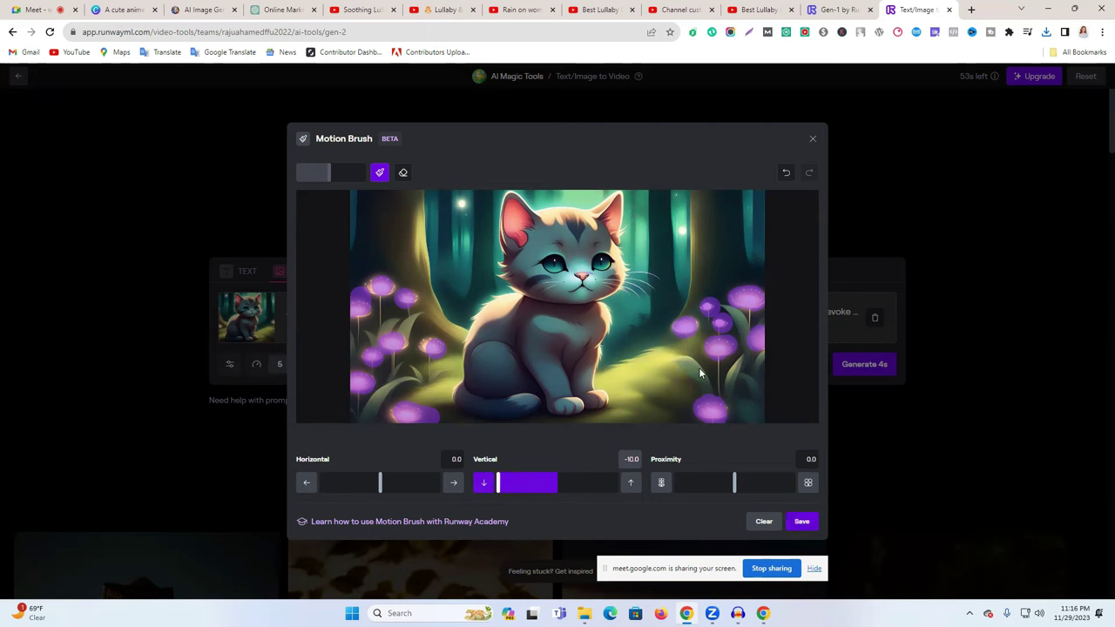
pyautogui.click(802, 523)
# Generate the 4-second Gen-2 cat video and check the remaining credits.
pyautogui.click(862, 367)
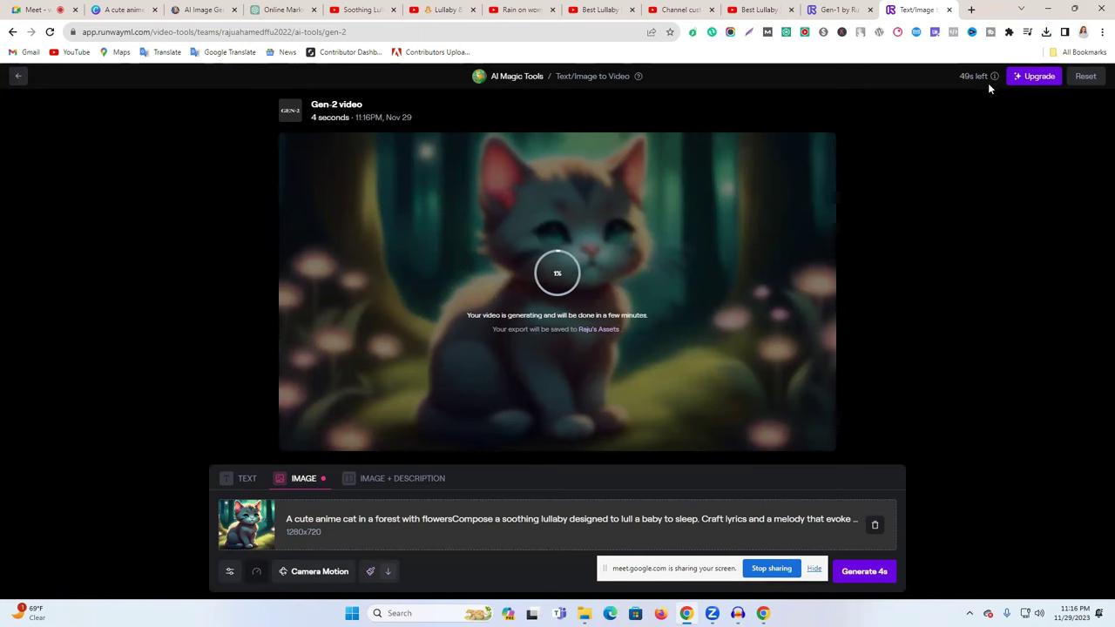
pyautogui.moveTo(969, 82)
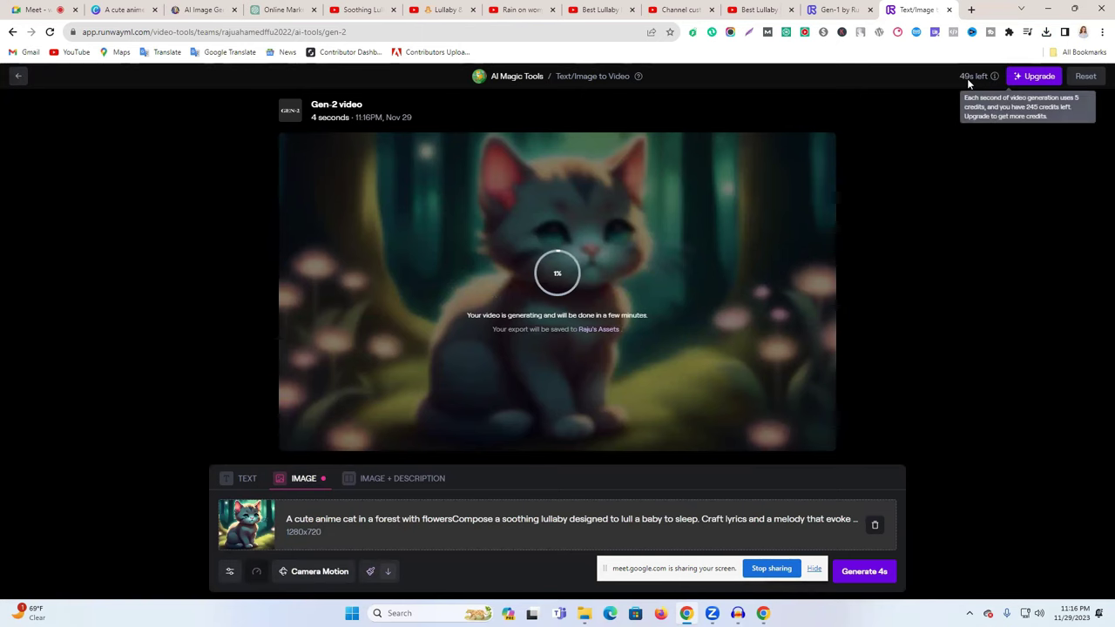
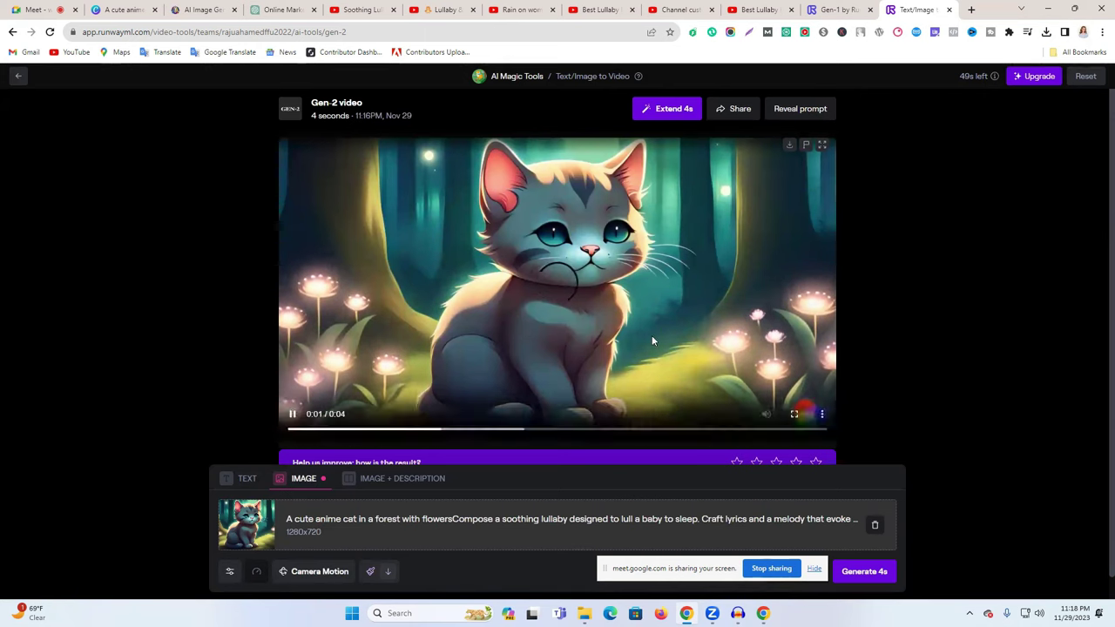
# Download the cat clip, then generate a new 4s version with Motion Brush vertical set to 5.6.
pyautogui.click(791, 150)
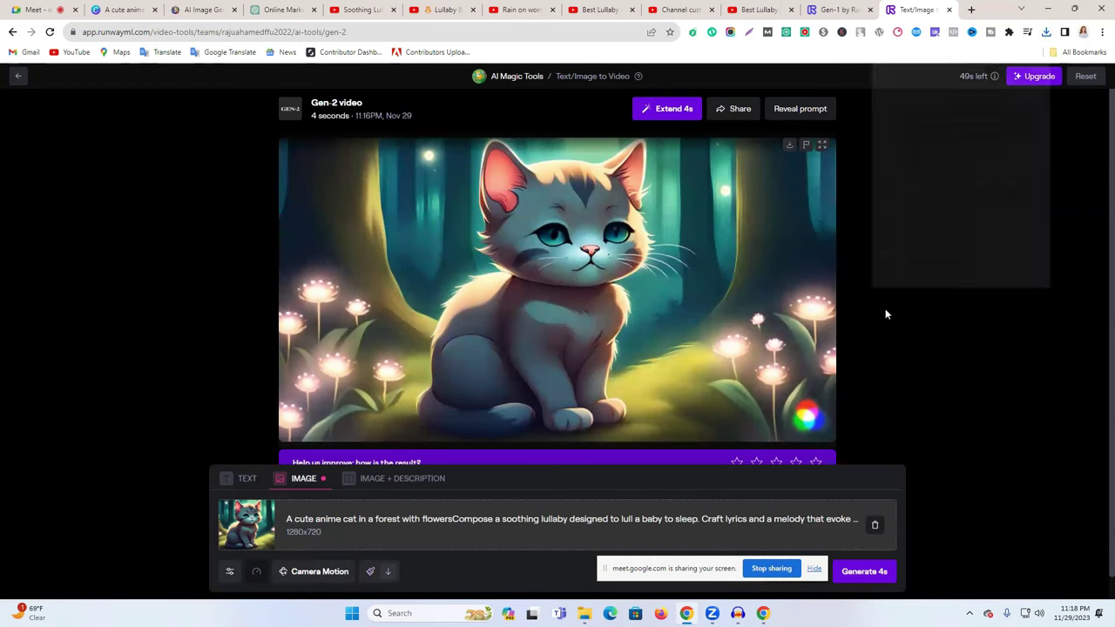
pyautogui.scroll(-1, 750, 347)
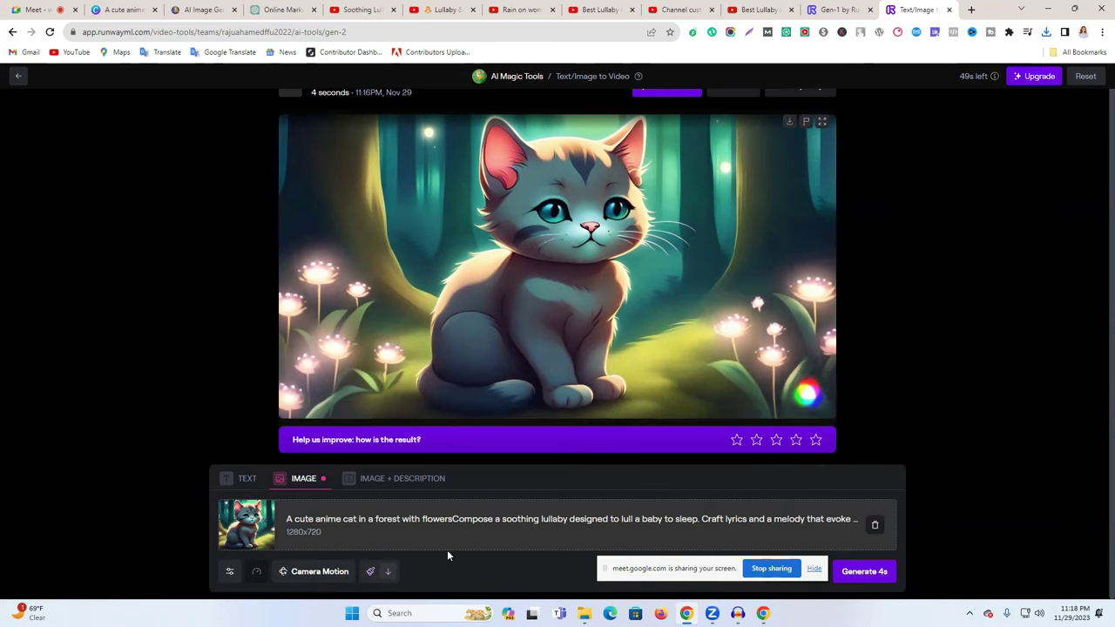
pyautogui.click(369, 572)
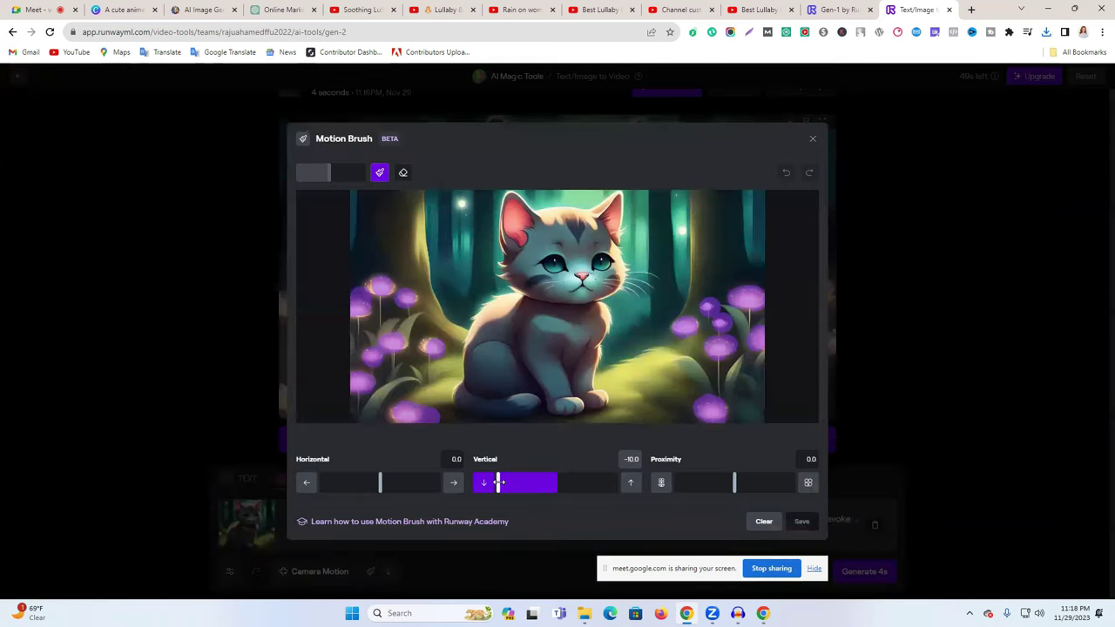
pyautogui.moveTo(501, 482); pyautogui.dragTo(544, 481)
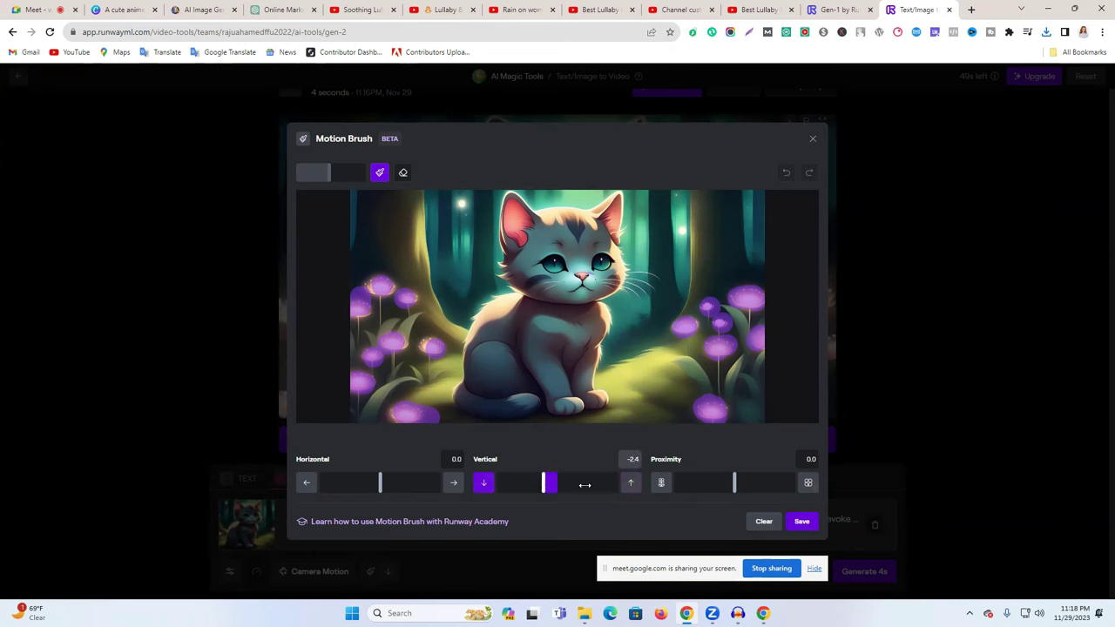
pyautogui.moveTo(547, 481); pyautogui.dragTo(589, 482)
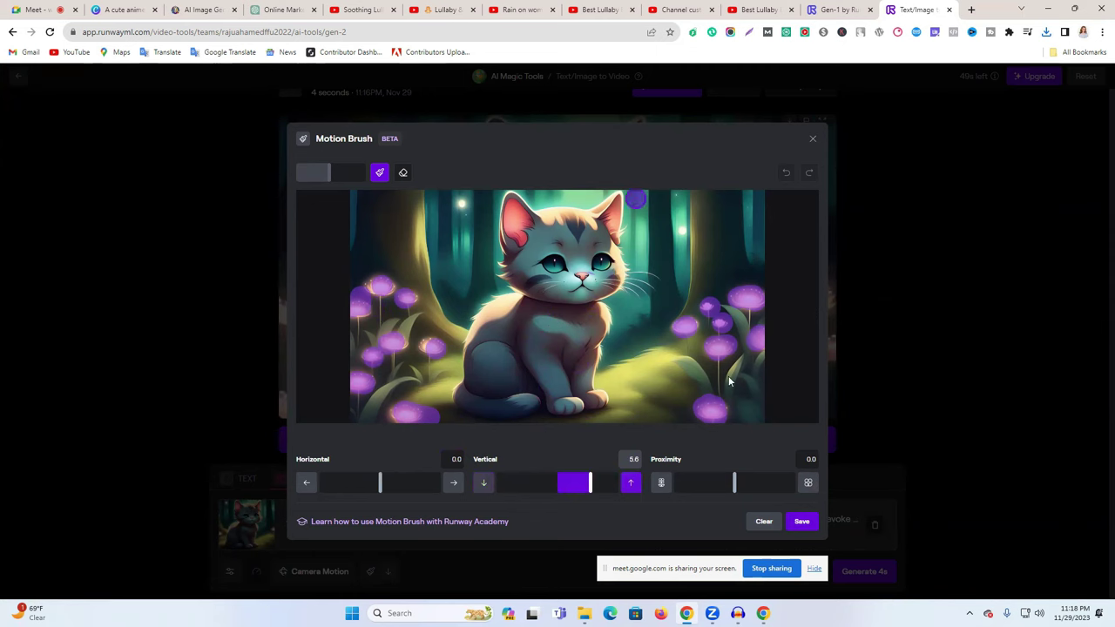
pyautogui.click(801, 521)
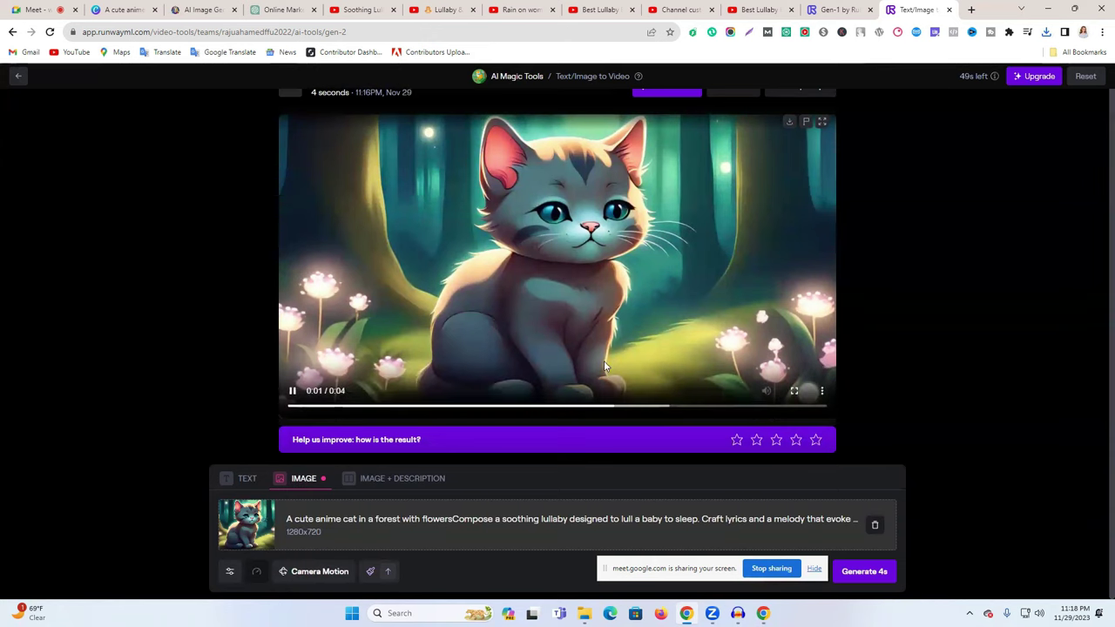
pyautogui.click(865, 572)
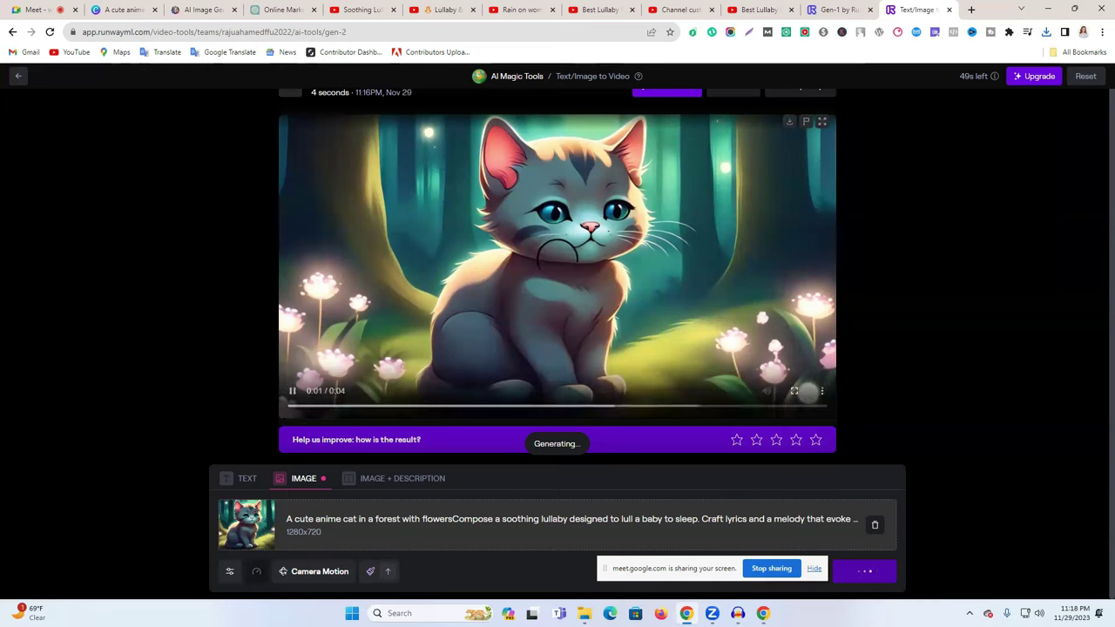
# Play the downloaded Gen-2 cat video in Media Player, then close the player.
pyautogui.hotkey('alt', 'Tab')
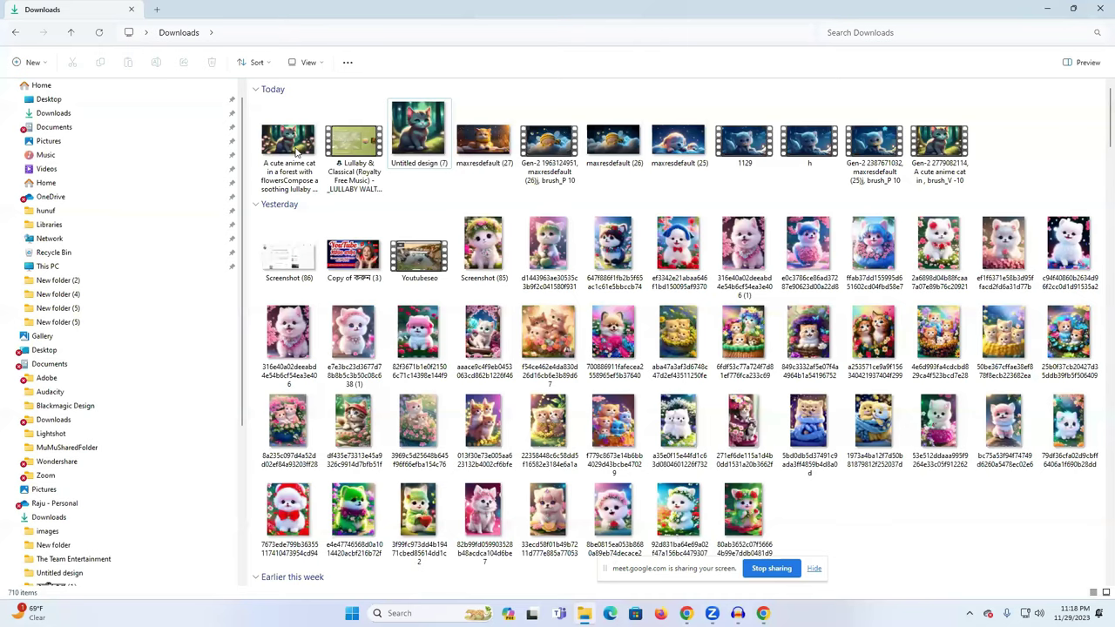
pyautogui.doubleClick(294, 147)
pyautogui.hotkey('alt', 'Tab')
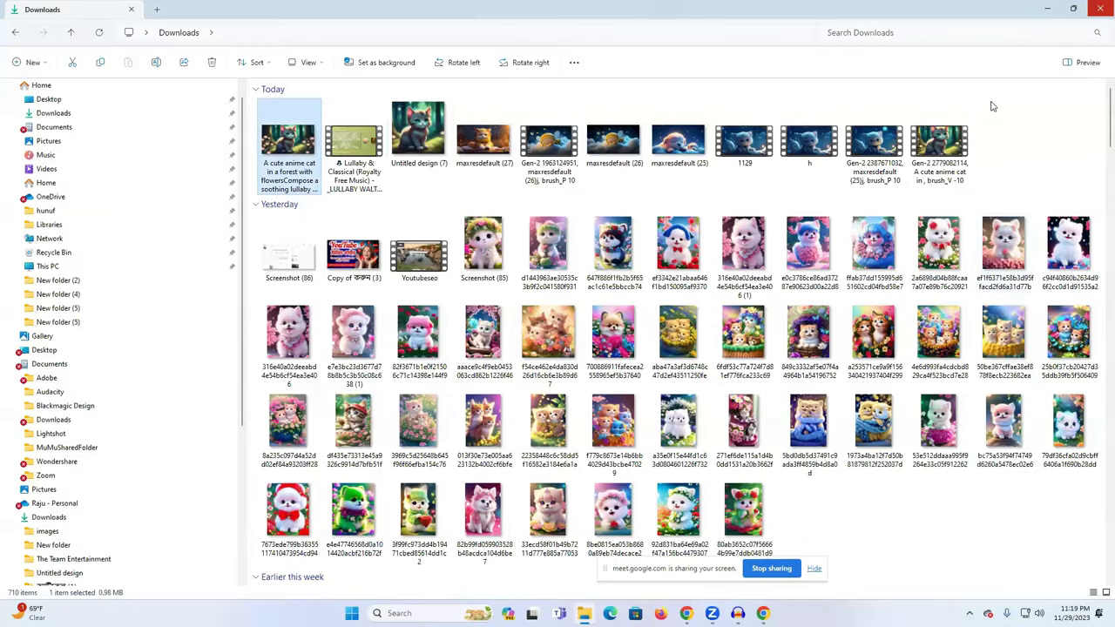
pyautogui.hotkey('alt', 'Tab')
pyautogui.click(958, 80)
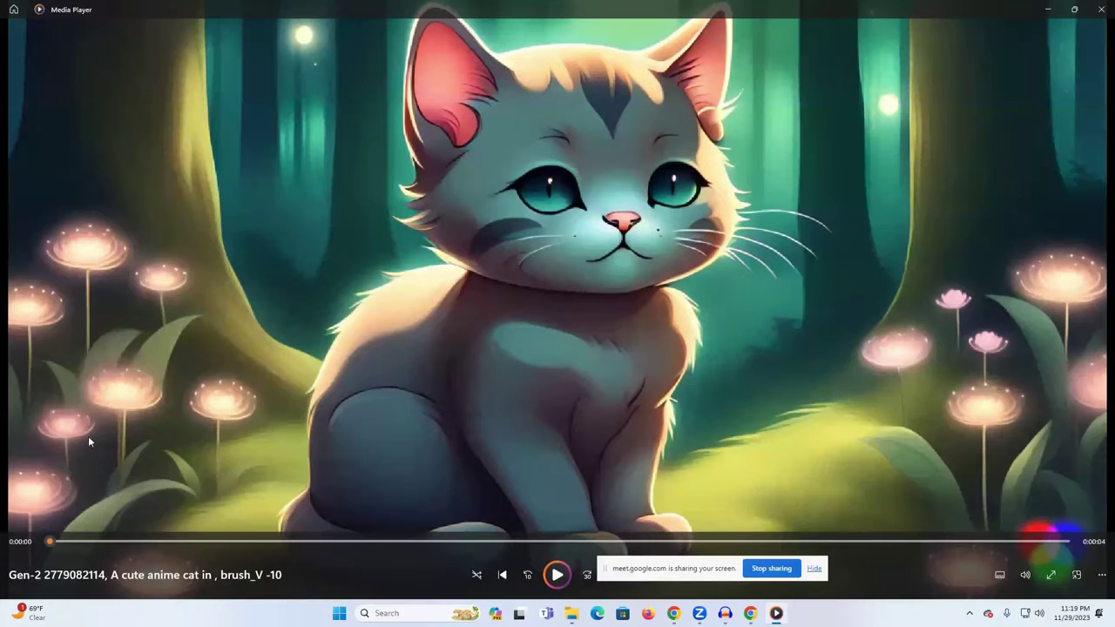
pyautogui.click(556, 575)
pyautogui.click(1098, 8)
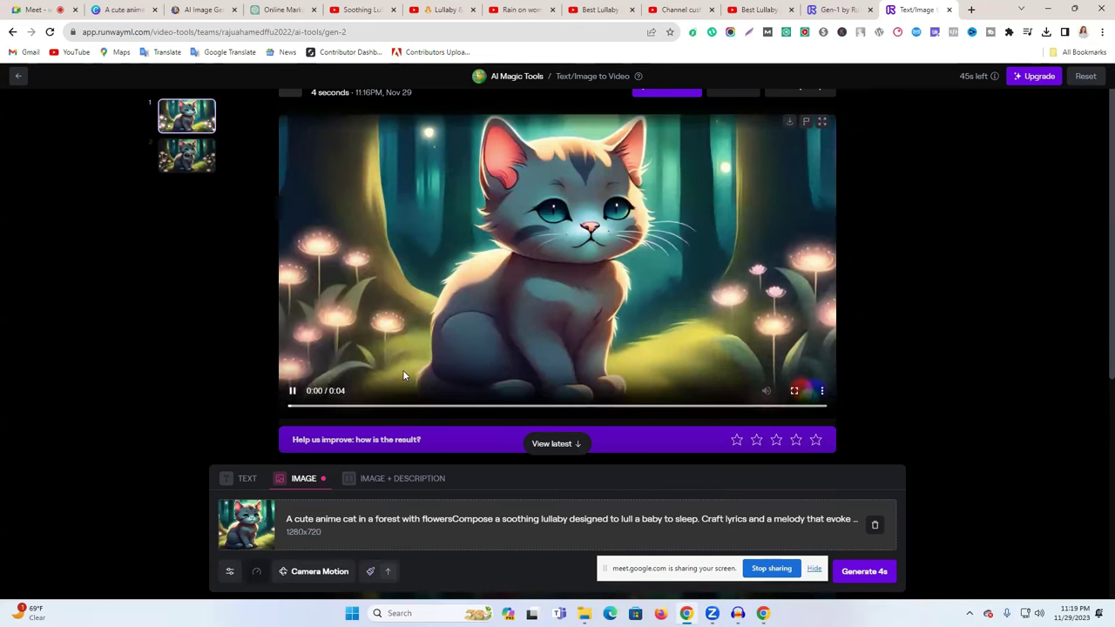
# Pause the new cat clip in Runway and launch the Microsoft Store from the taskbar.
pyautogui.click(294, 391)
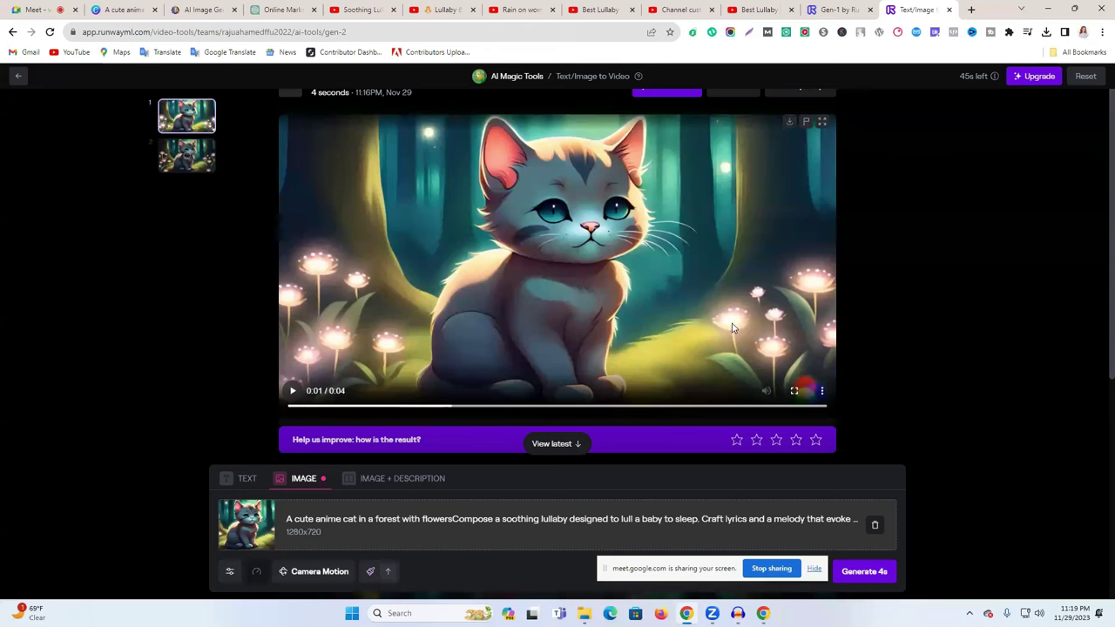
pyautogui.click(401, 613)
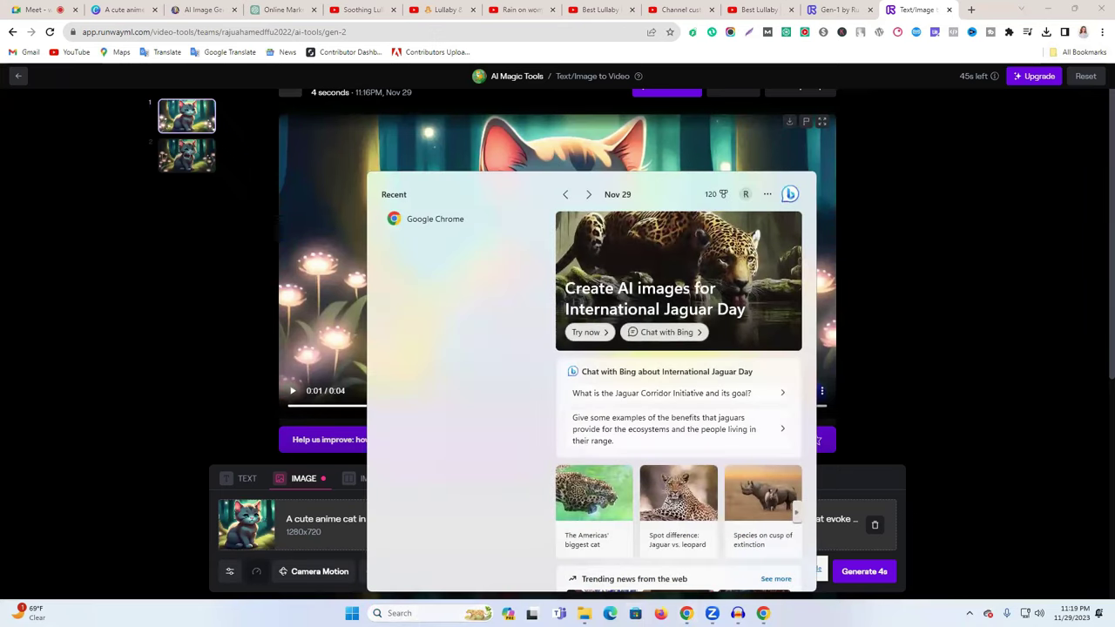
pyautogui.click(636, 613)
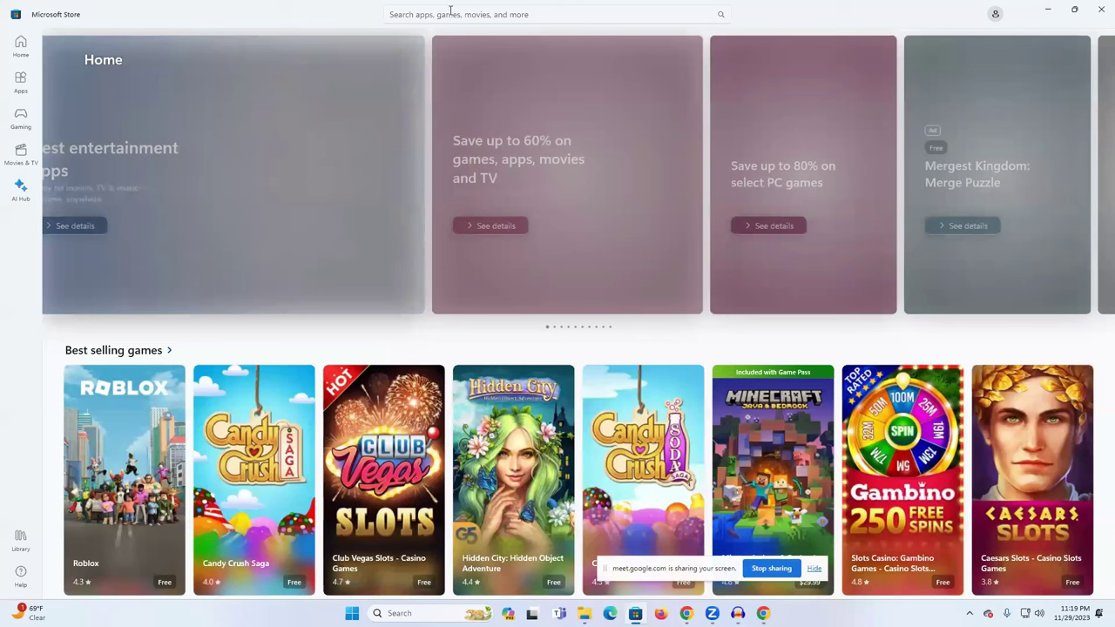
# Search the Store for 'cupcut', confirm CapCut shows Installed, and minimize the Store.
pyautogui.click(450, 12)
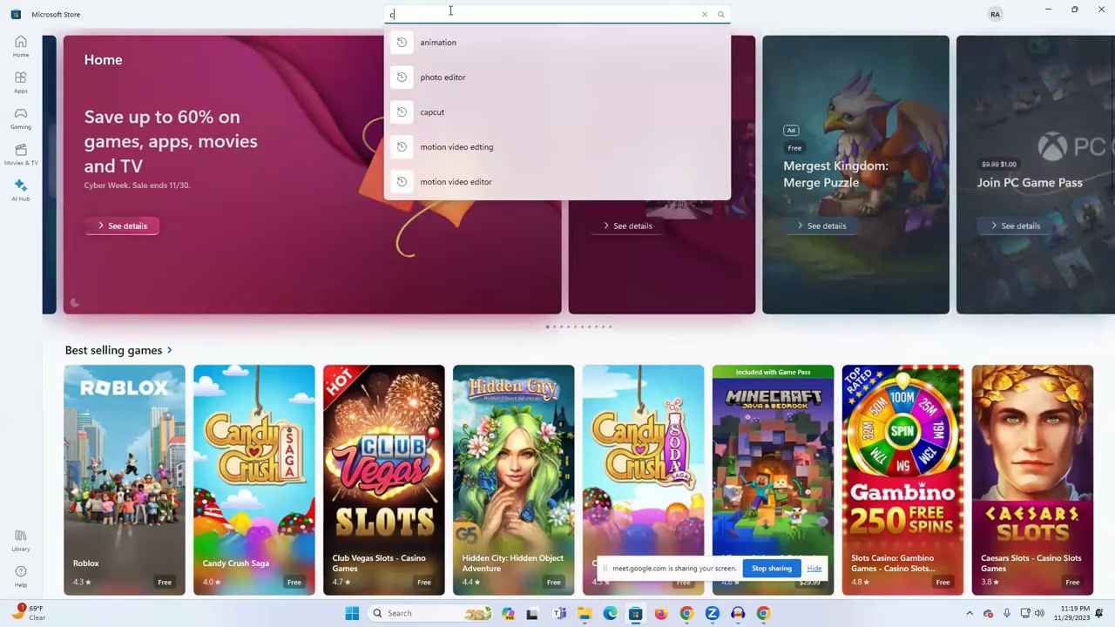
pyautogui.write('cupcut')
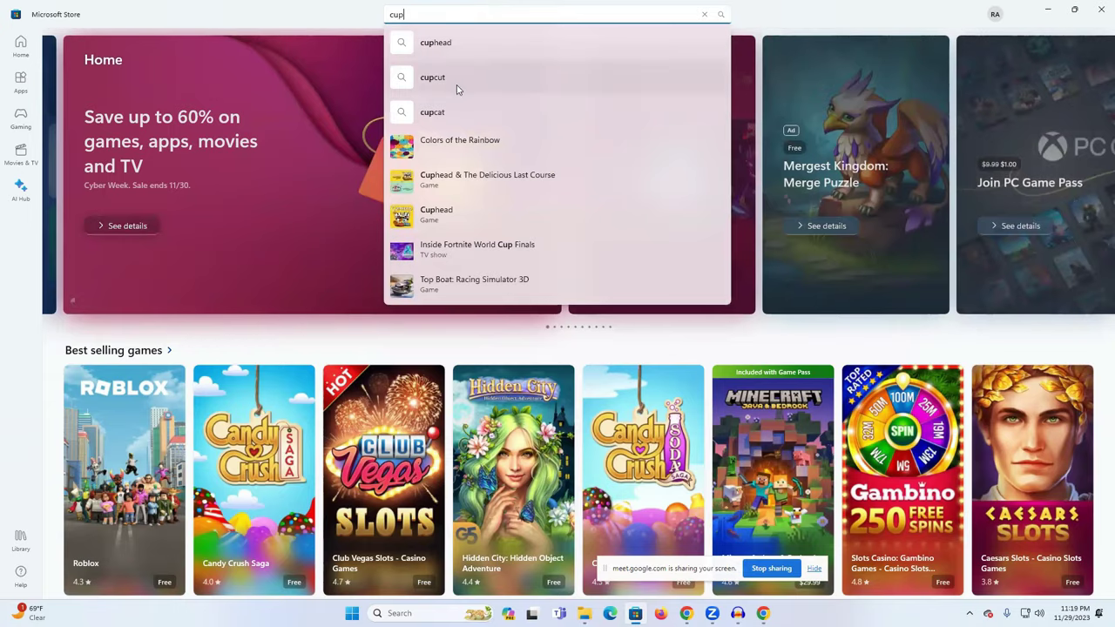
pyautogui.press('Return')
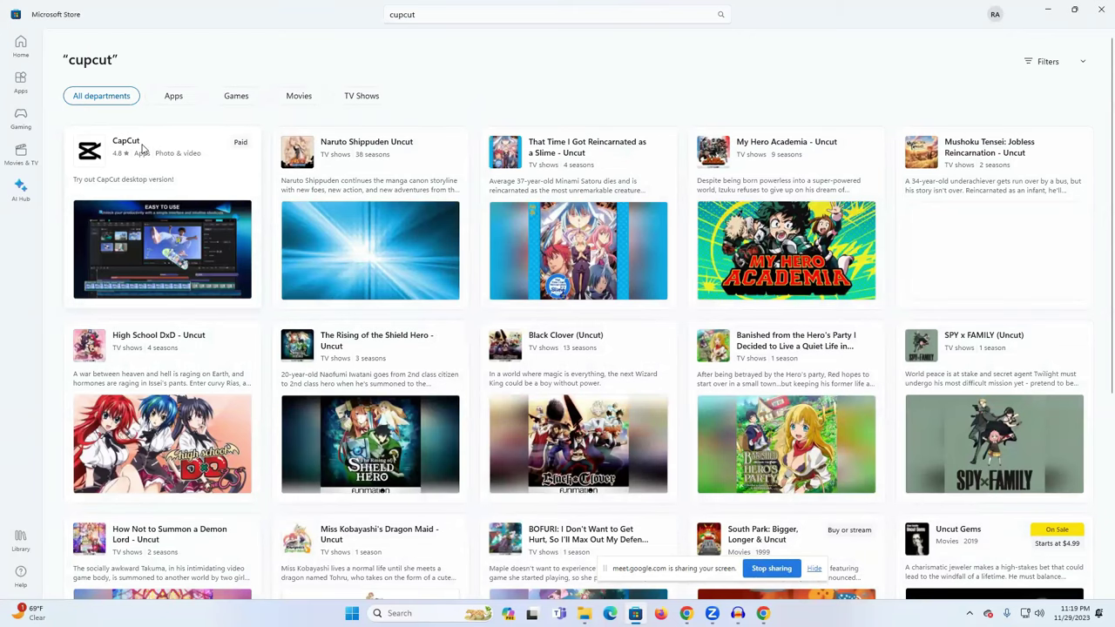
pyautogui.click(136, 146)
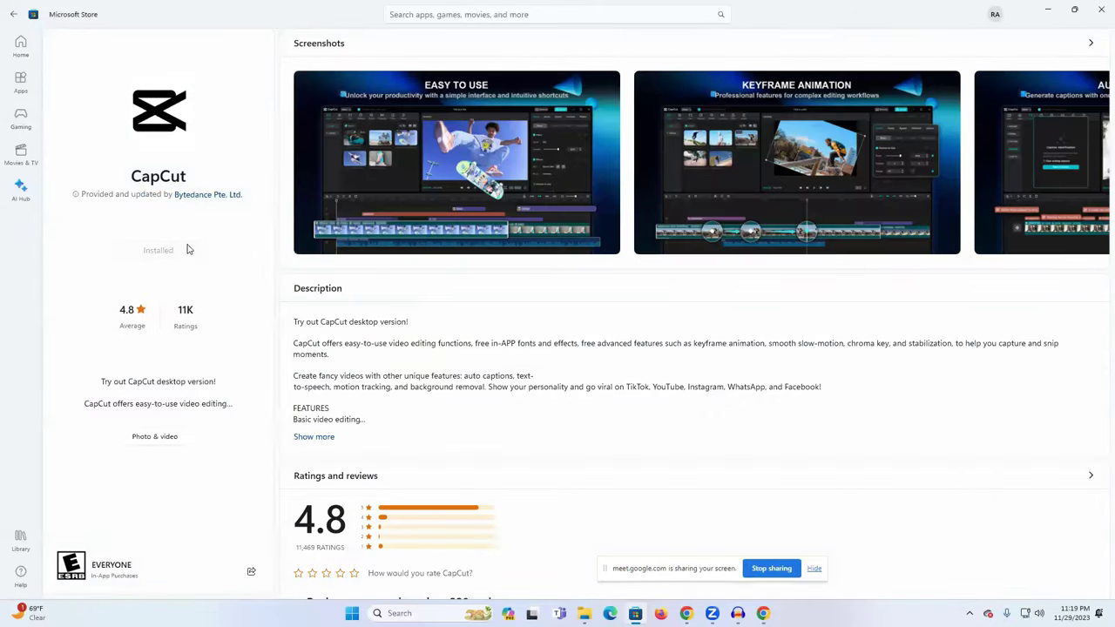
pyautogui.click(1046, 10)
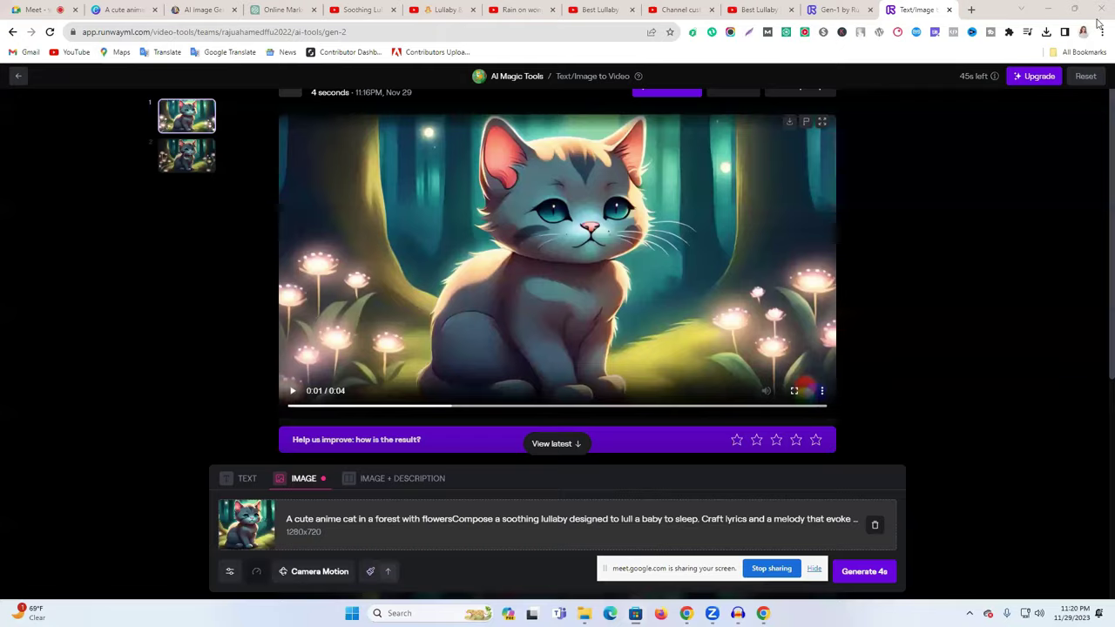
# Clear to the desktop, launch CapCut from its shortcut, and confirm the environment test.
pyautogui.click(1048, 9)
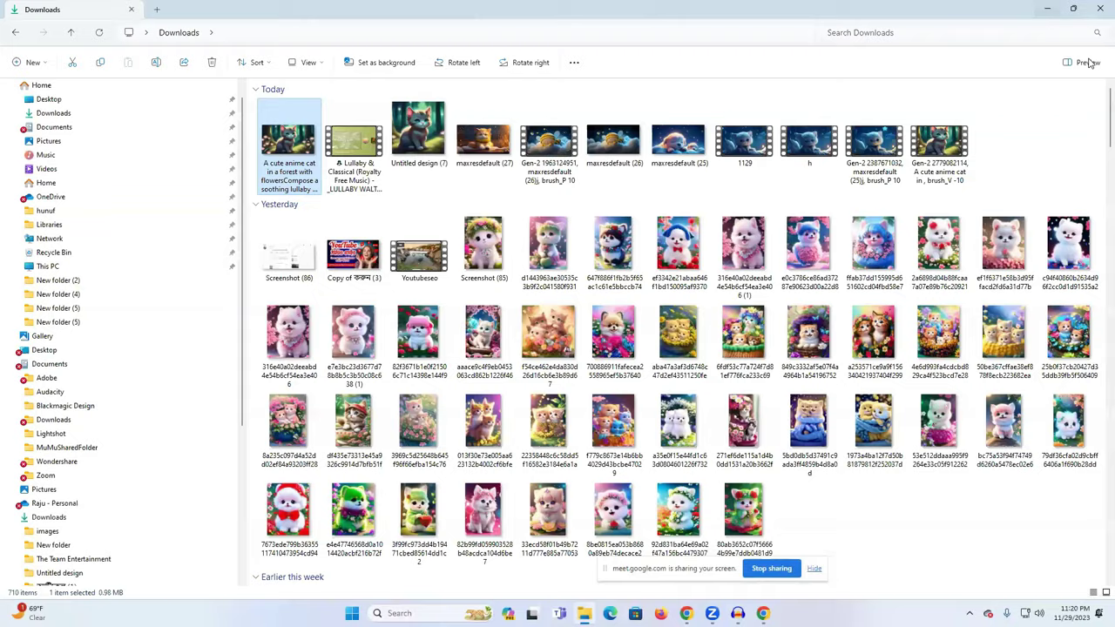
pyautogui.press('super+d')
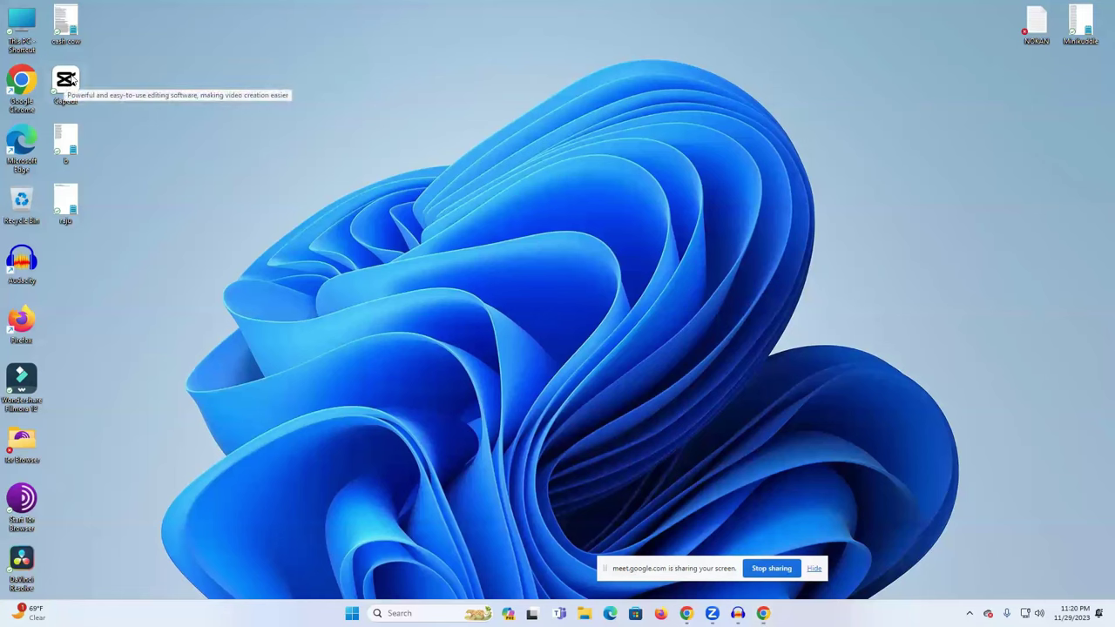
pyautogui.doubleClick(70, 81)
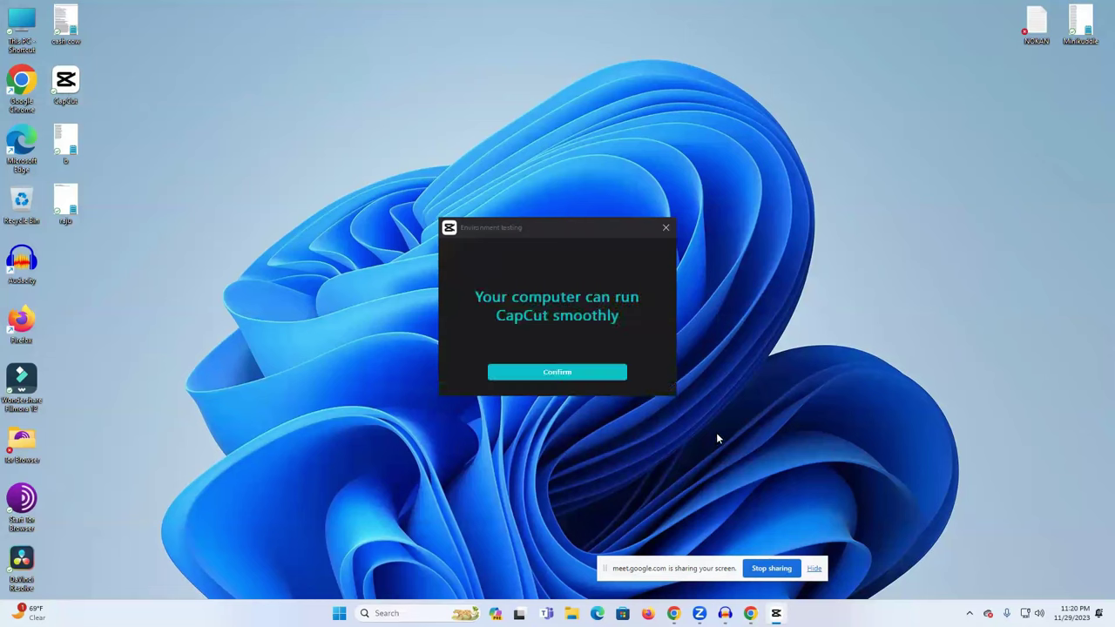
pyautogui.click(575, 373)
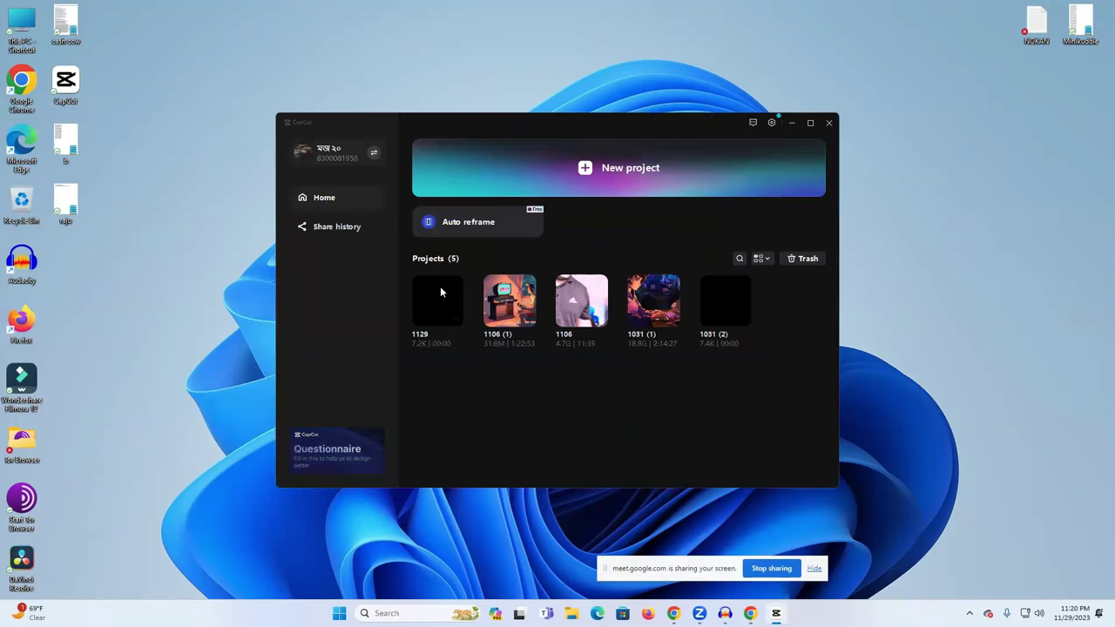
# Create a new CapCut project and place the imported Gen-2 cat mp4 on its timeline.
pyautogui.click(636, 170)
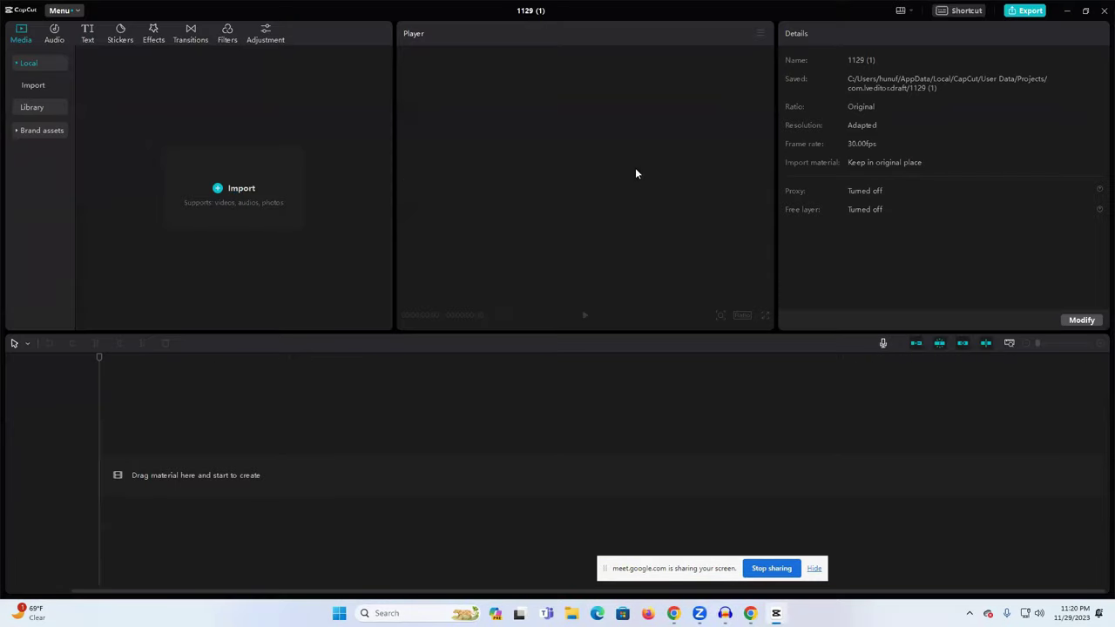
pyautogui.click(258, 188)
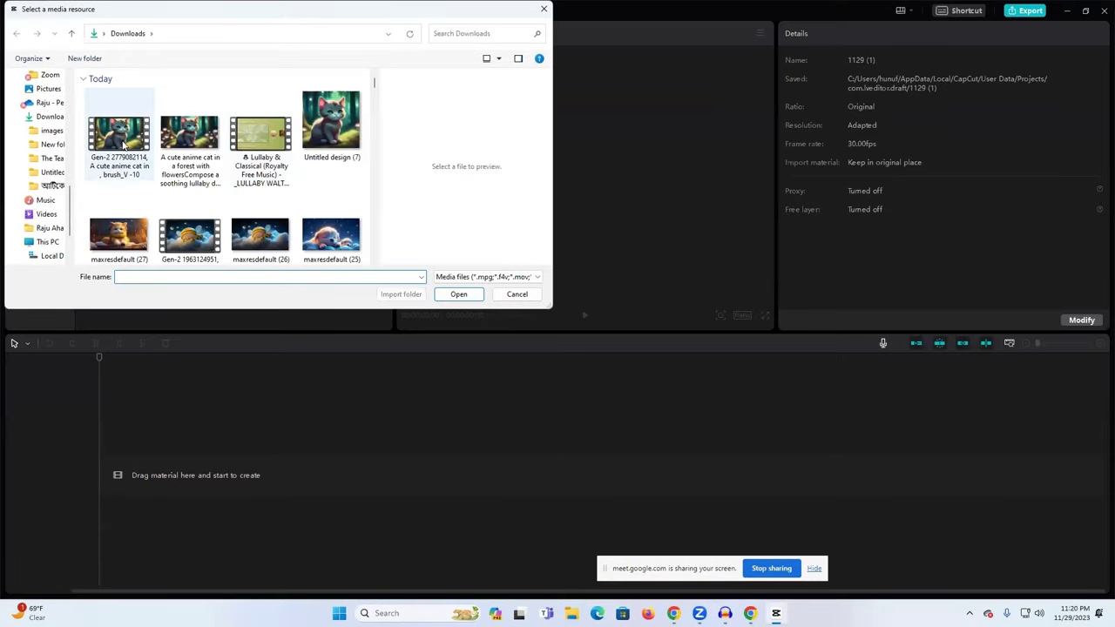
pyautogui.click(120, 139)
pyautogui.click(458, 293)
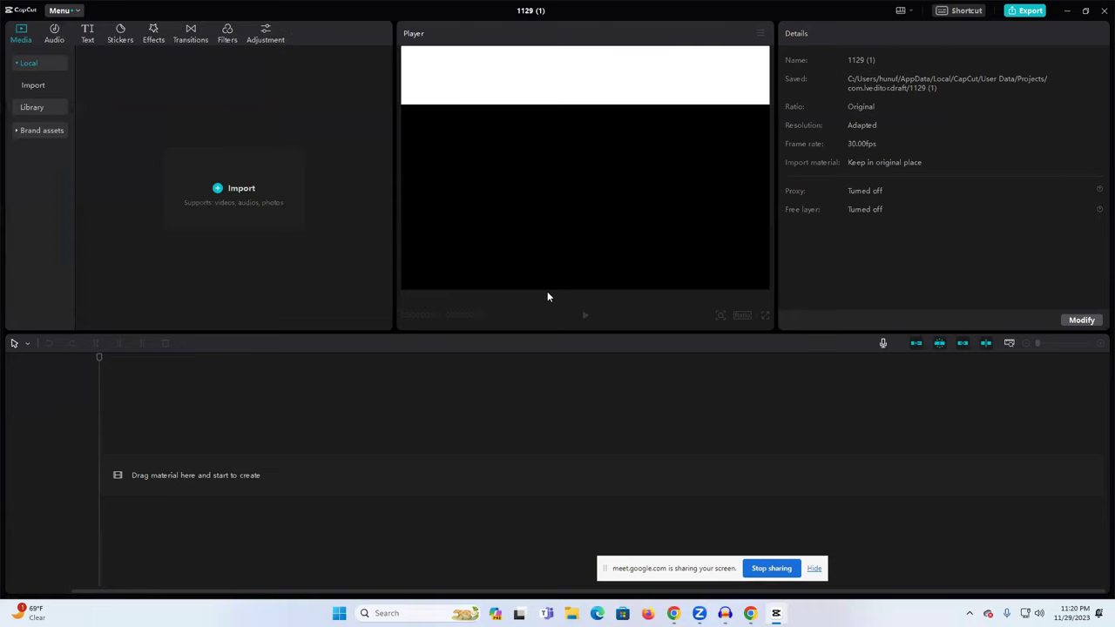
pyautogui.moveTo(117, 142); pyautogui.dragTo(102, 476)
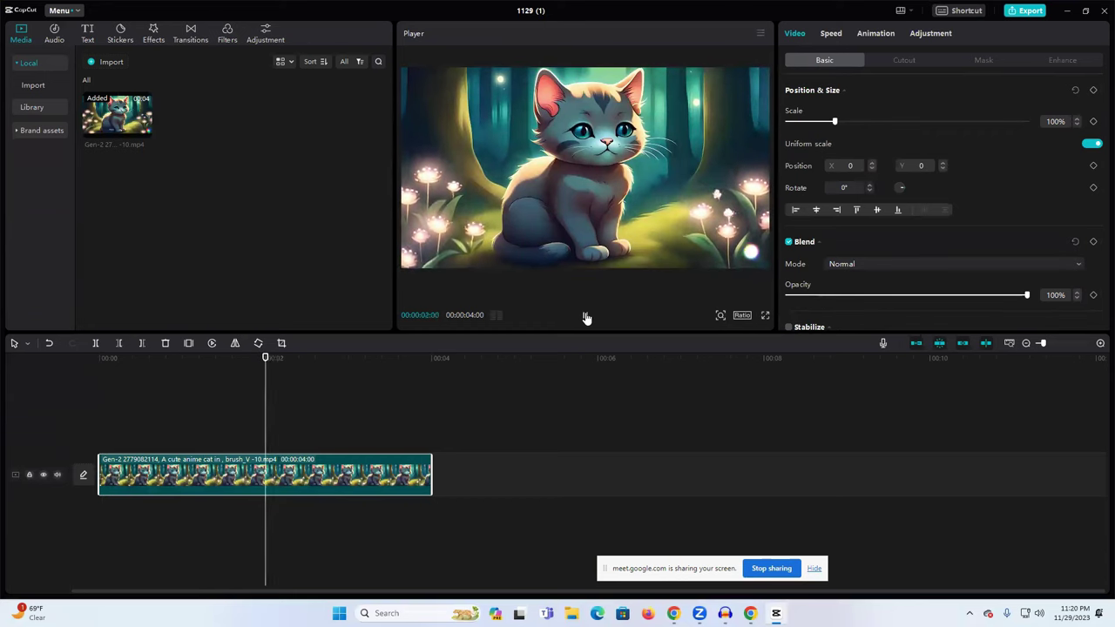
pyautogui.click(585, 316)
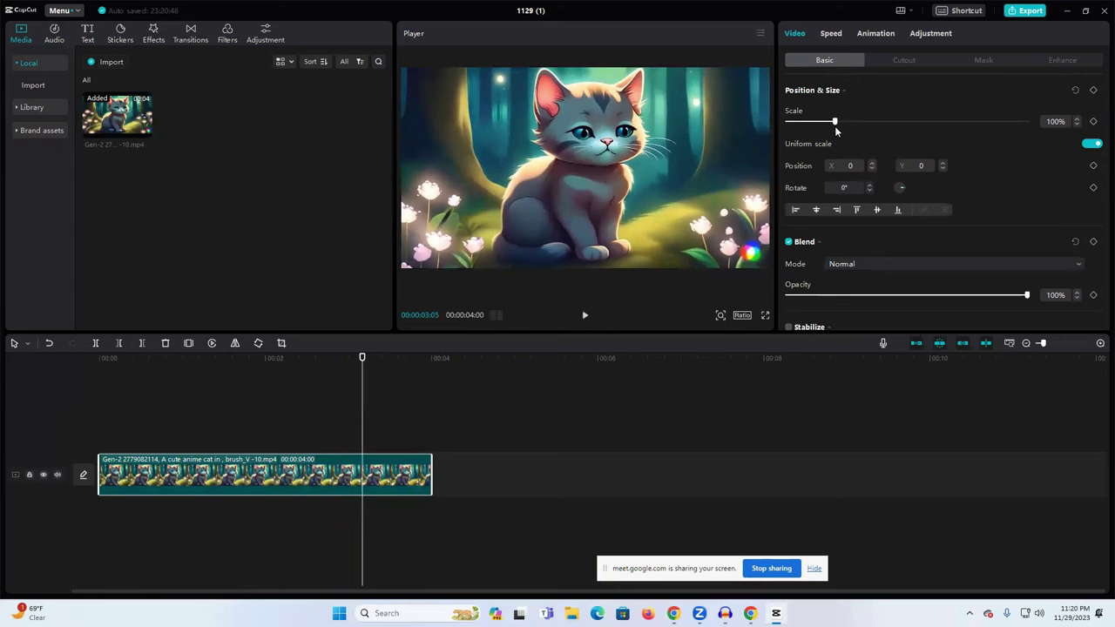
# Set the kitten clip speed to 0.6x (about 6.7 s), preview it, and paste a copy.
pyautogui.click(832, 35)
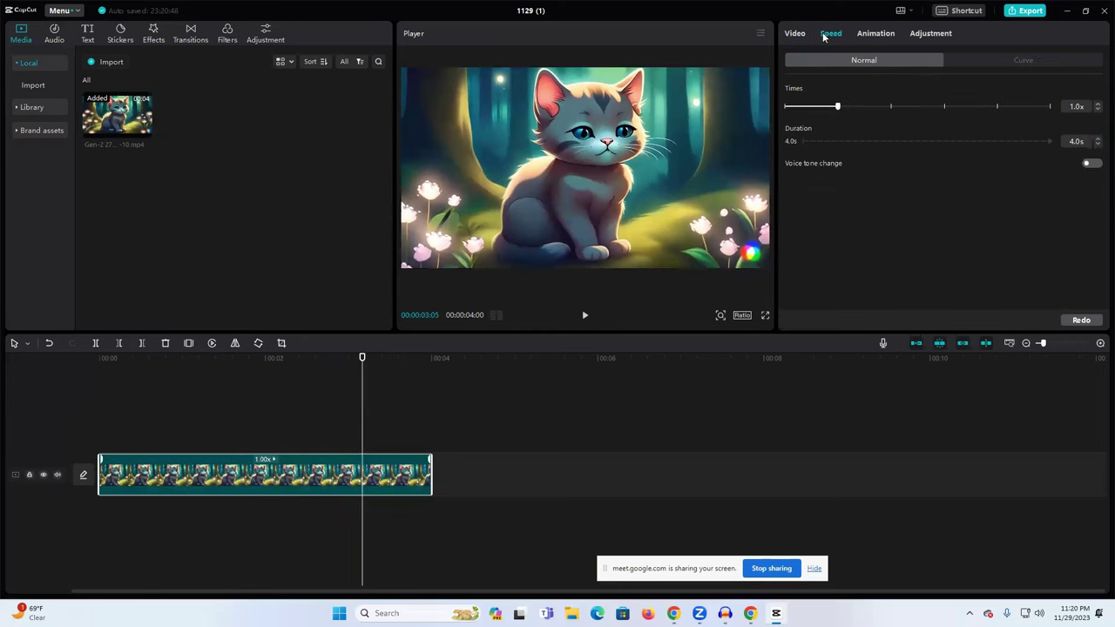
pyautogui.moveTo(837, 107); pyautogui.dragTo(811, 109)
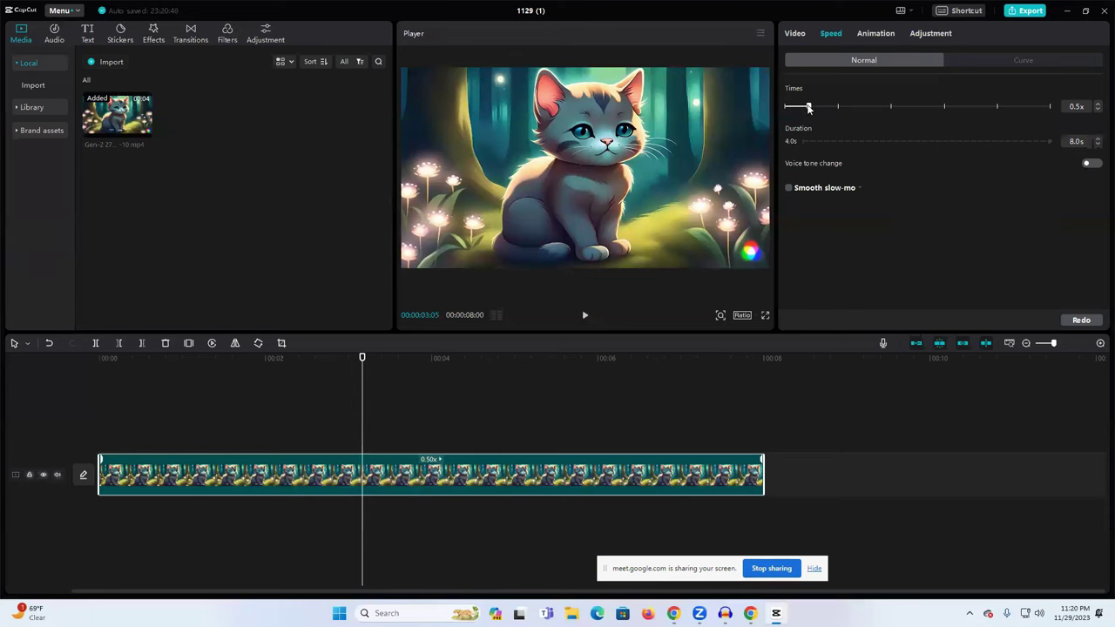
pyautogui.moveTo(806, 107); pyautogui.dragTo(806, 107)
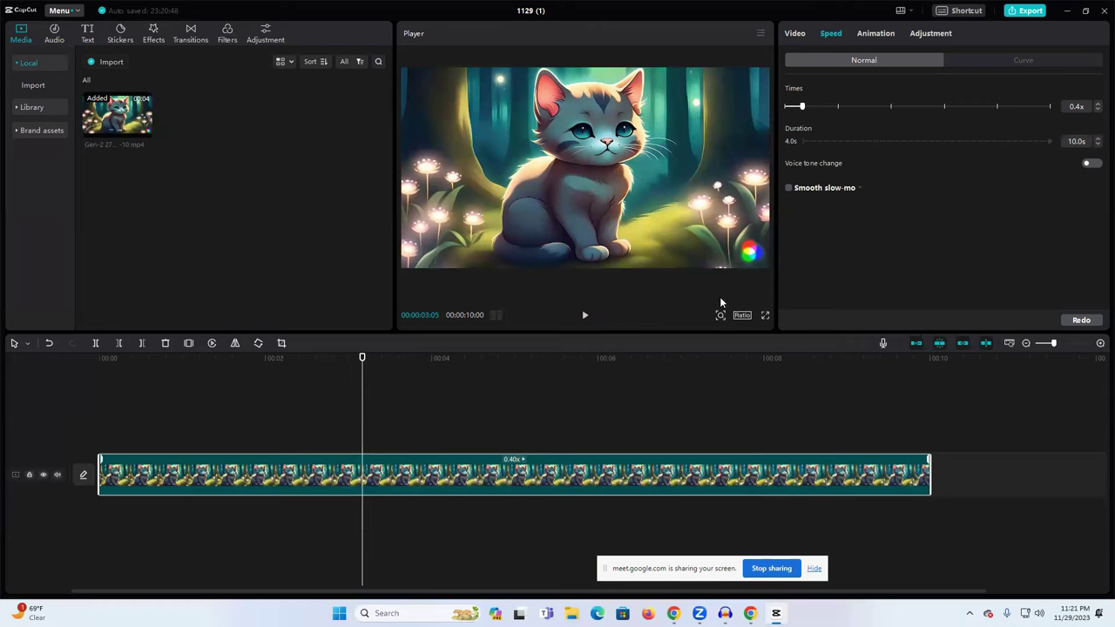
pyautogui.moveTo(361, 357); pyautogui.dragTo(27, 357)
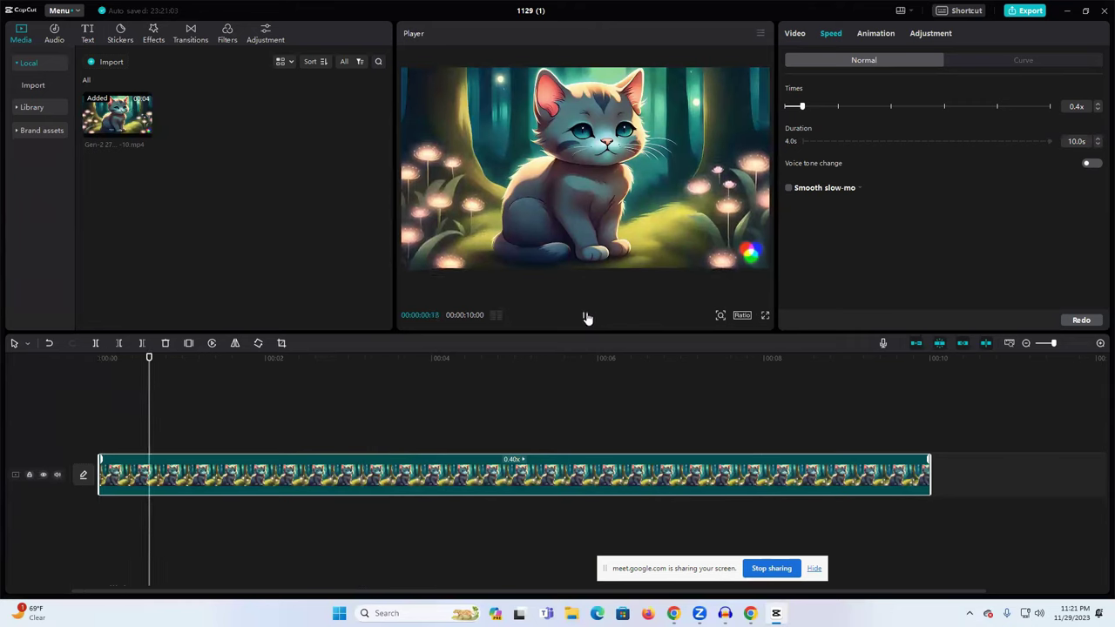
pyautogui.click(812, 105)
pyautogui.click(585, 316)
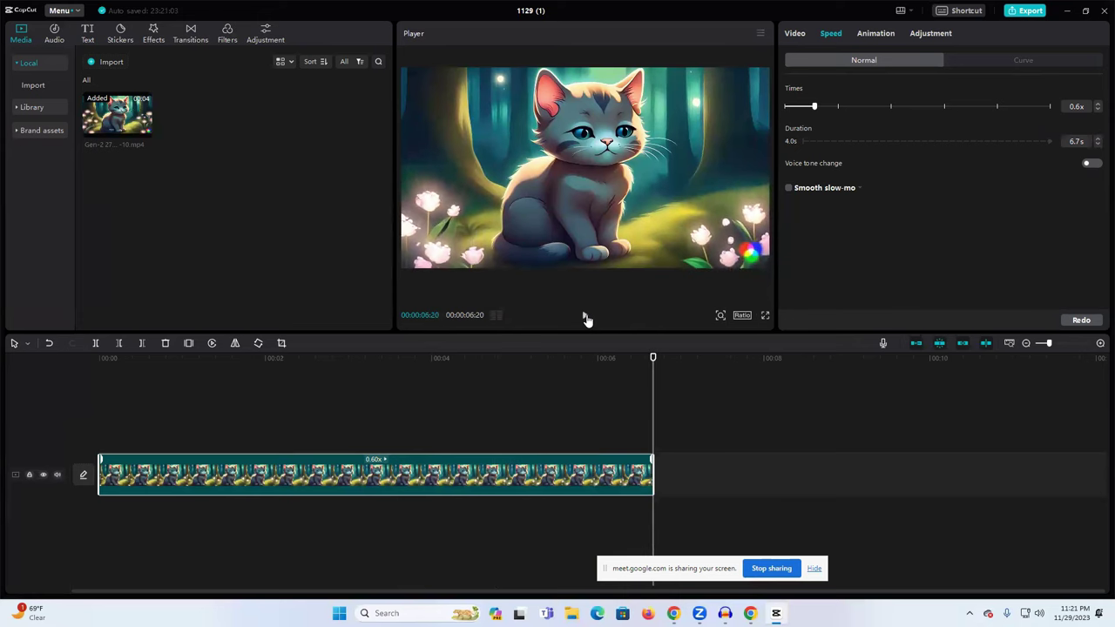
pyautogui.click(586, 317)
pyautogui.click(583, 319)
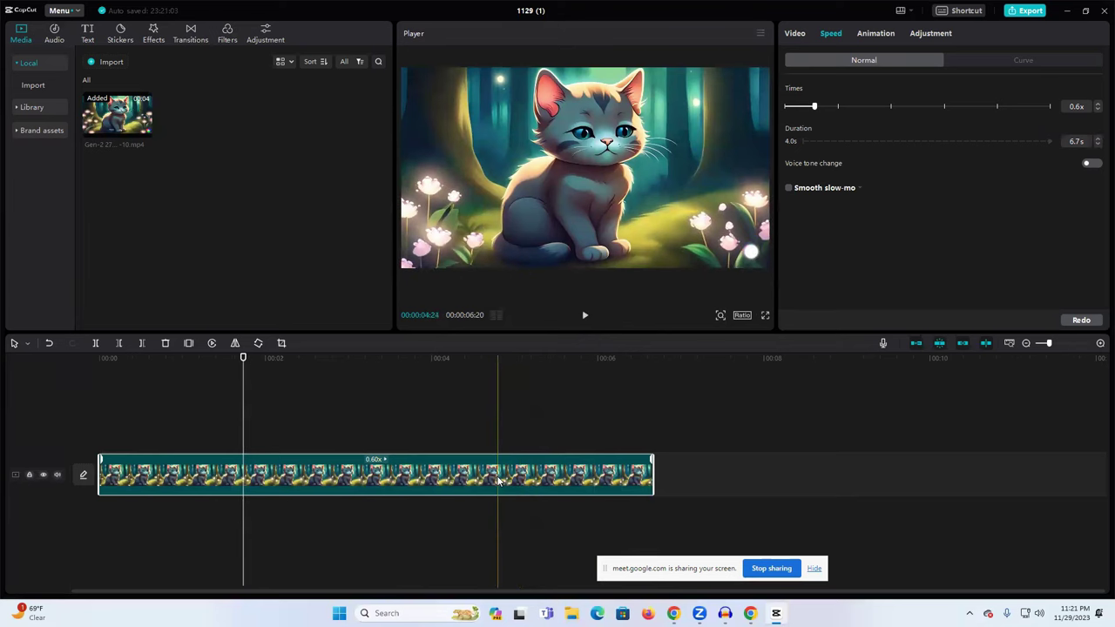
pyautogui.hotkey('ctrl', 'v')
# Place the pasted kitten copy right after the first clip.
pyautogui.moveTo(609, 432); pyautogui.dragTo(1024, 472)
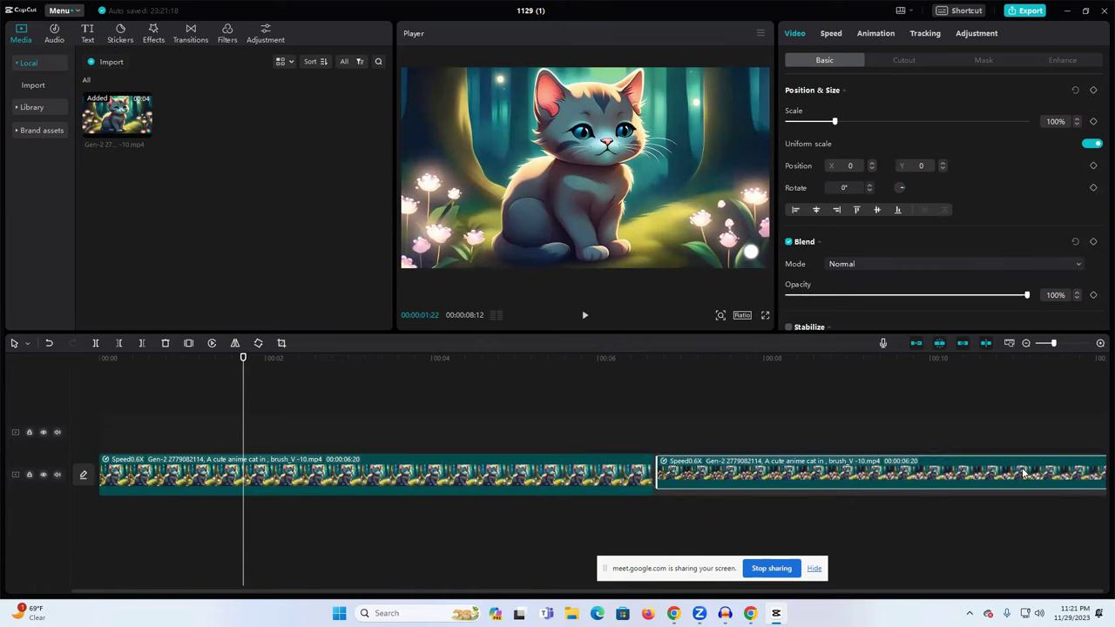
pyautogui.moveTo(1049, 346); pyautogui.dragTo(1043, 344)
pyautogui.click(765, 481)
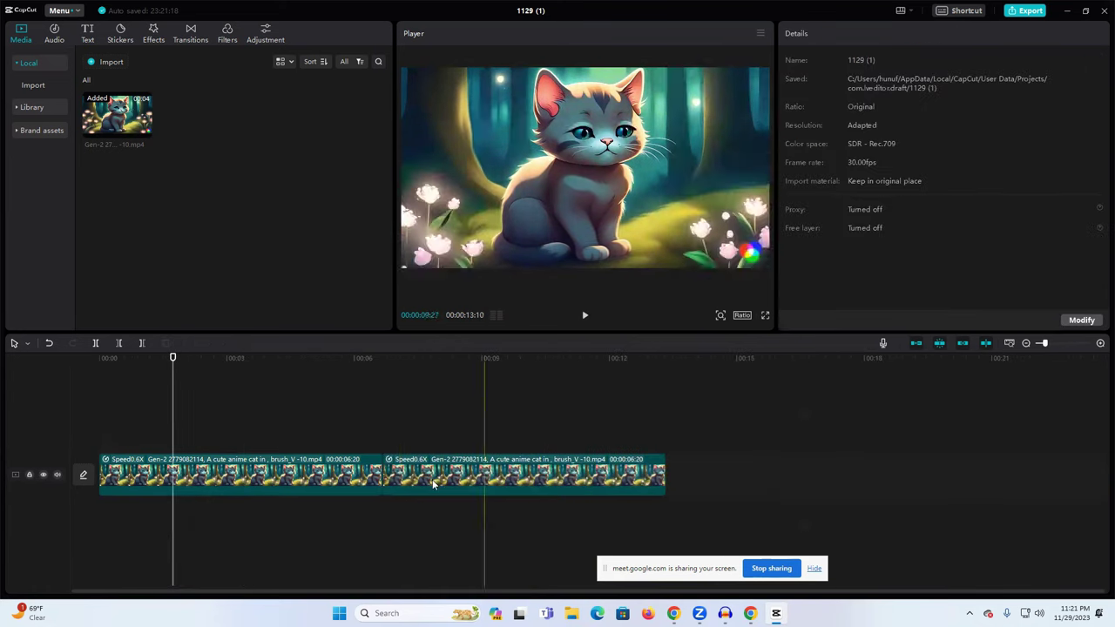
# Copy both kitten clips and paste them after the originals, making four clips totalling about 26.7 s.
pyautogui.moveTo(696, 475); pyautogui.dragTo(340, 478)
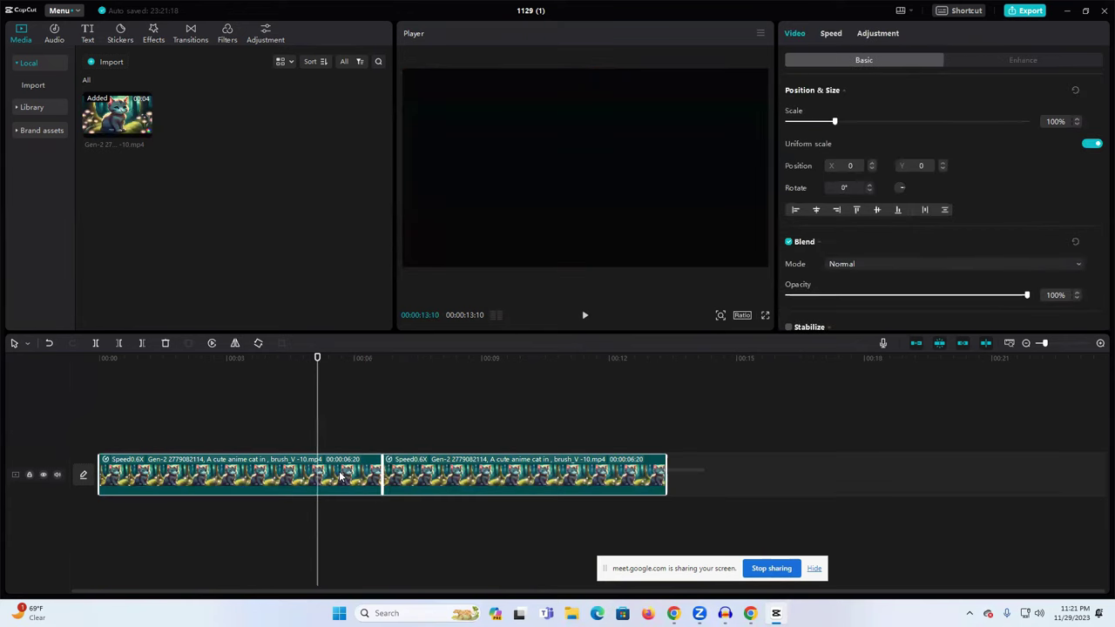
pyautogui.hotkey('ctrl', 'c')
pyautogui.hotkey('ctrl', 'v')
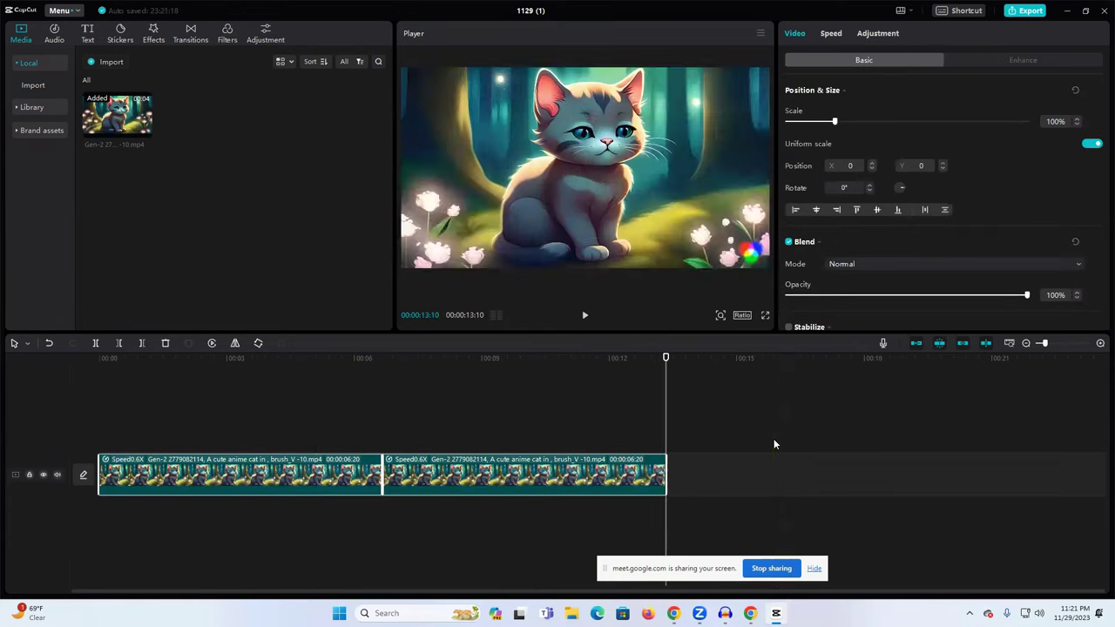
pyautogui.moveTo(757, 460); pyautogui.dragTo(756, 477)
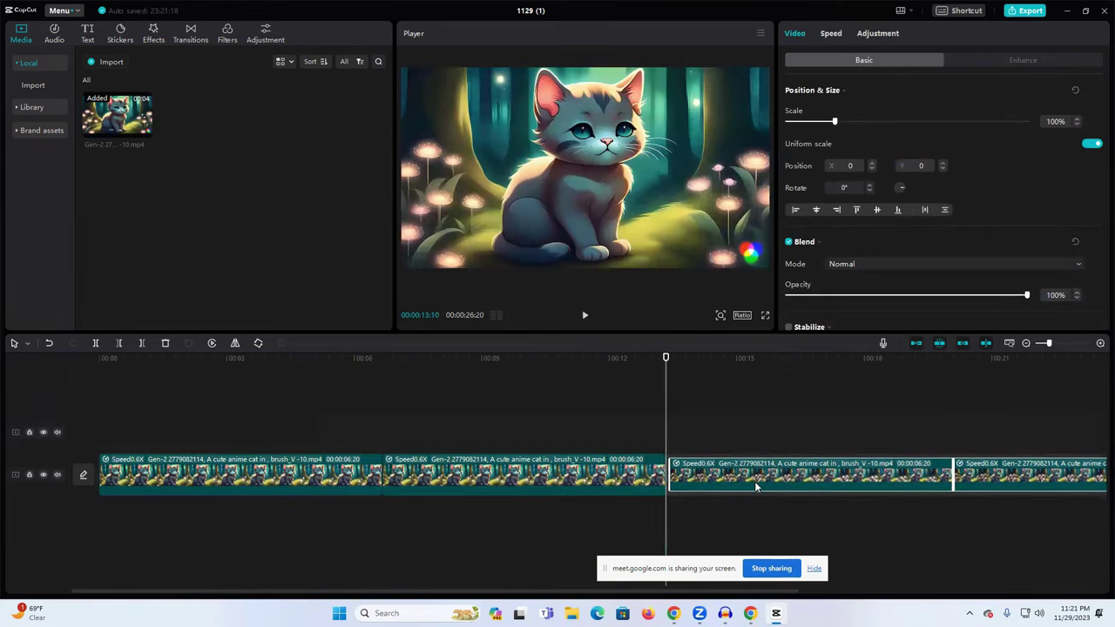
pyautogui.click(520, 482)
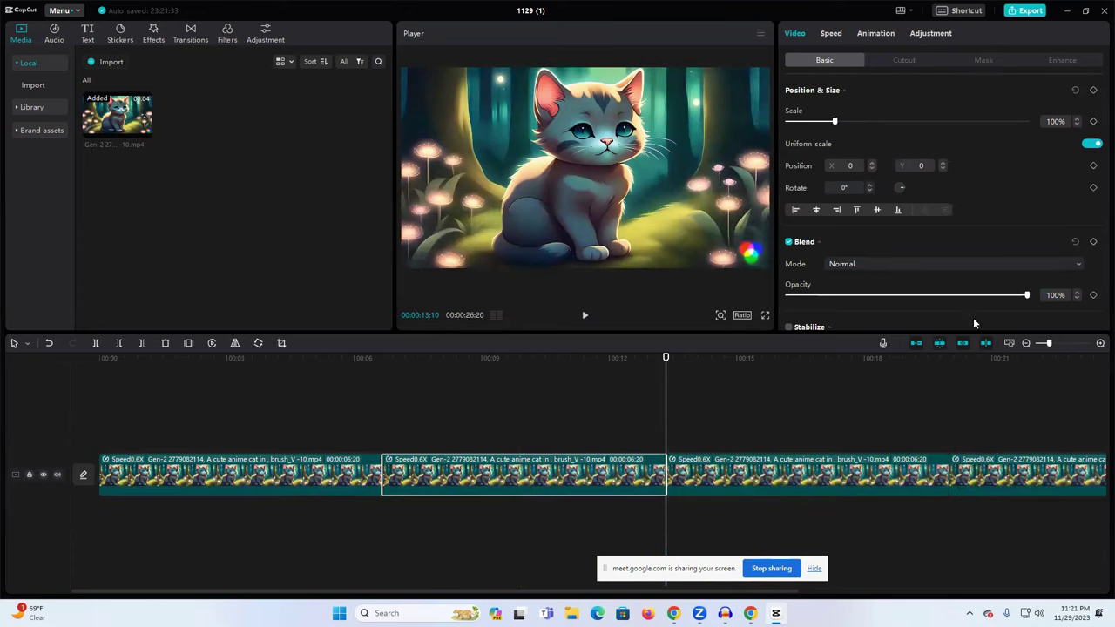
pyautogui.moveTo(1047, 343); pyautogui.dragTo(1038, 343)
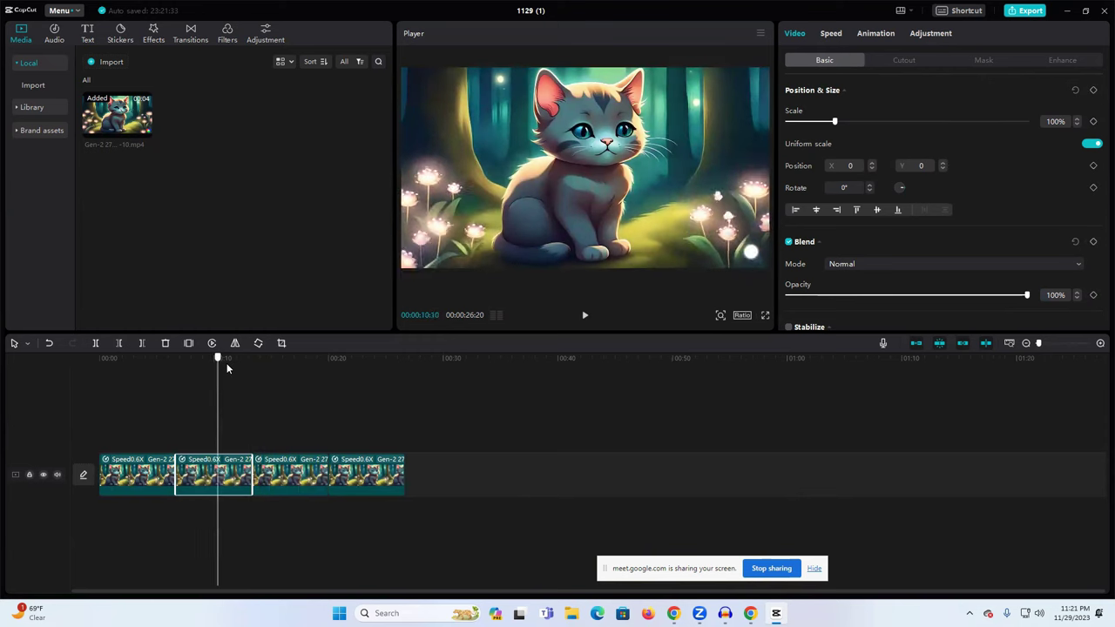
pyautogui.moveTo(102, 376); pyautogui.dragTo(422, 411)
pyautogui.moveTo(299, 406); pyautogui.dragTo(320, 408)
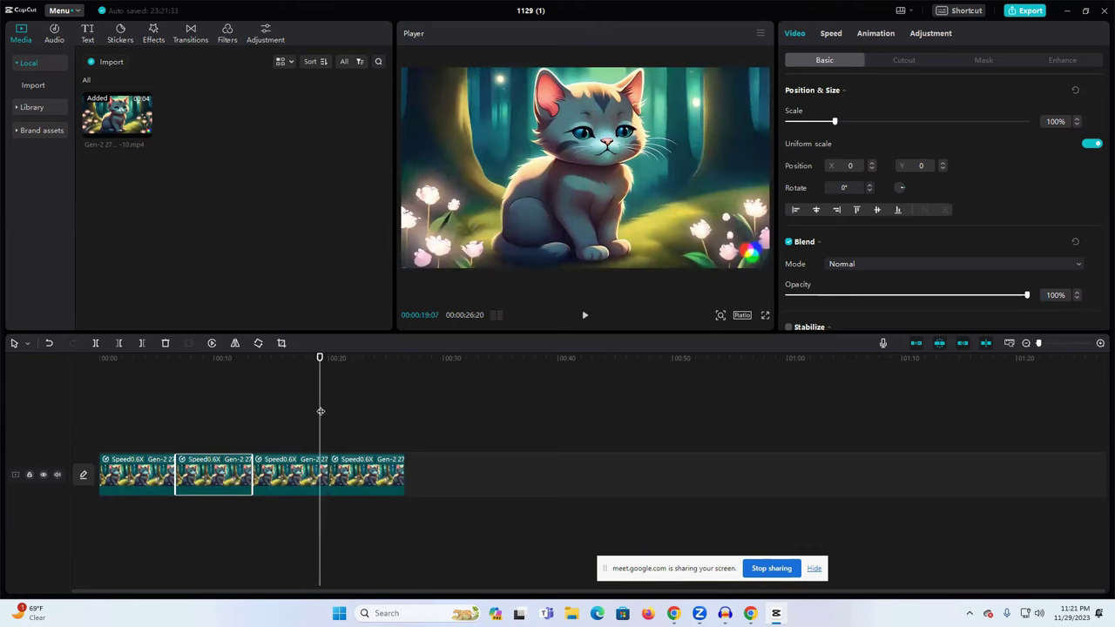
# Import the Lullaby Waltz video from Downloads and add it to the timeline.
pyautogui.click(108, 66)
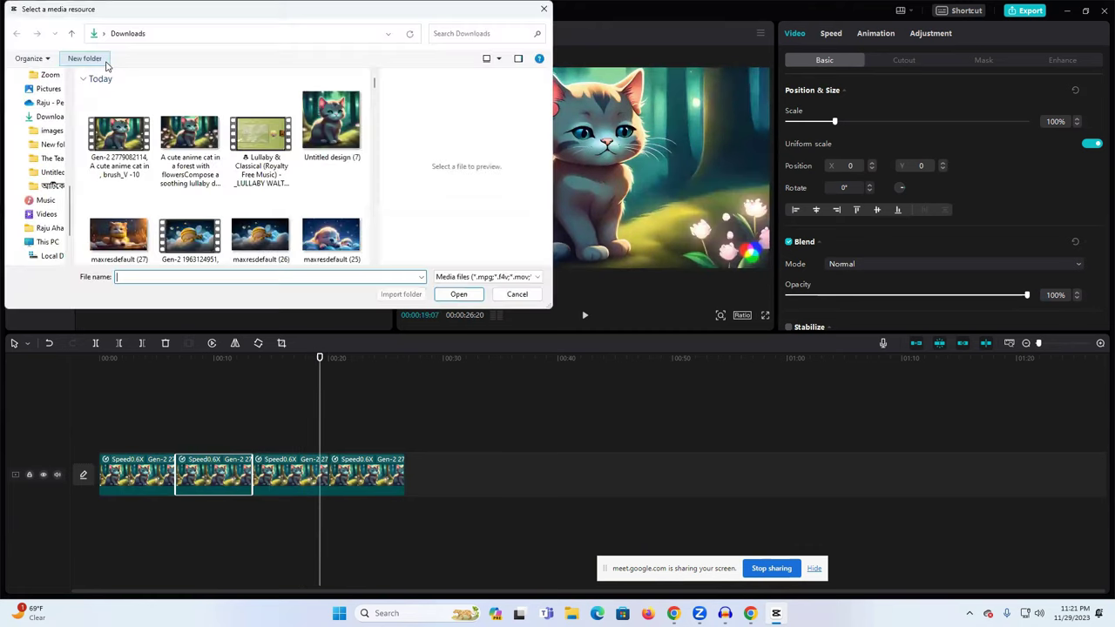
pyautogui.click(263, 144)
pyautogui.click(459, 293)
pyautogui.moveTo(218, 127); pyautogui.dragTo(87, 522)
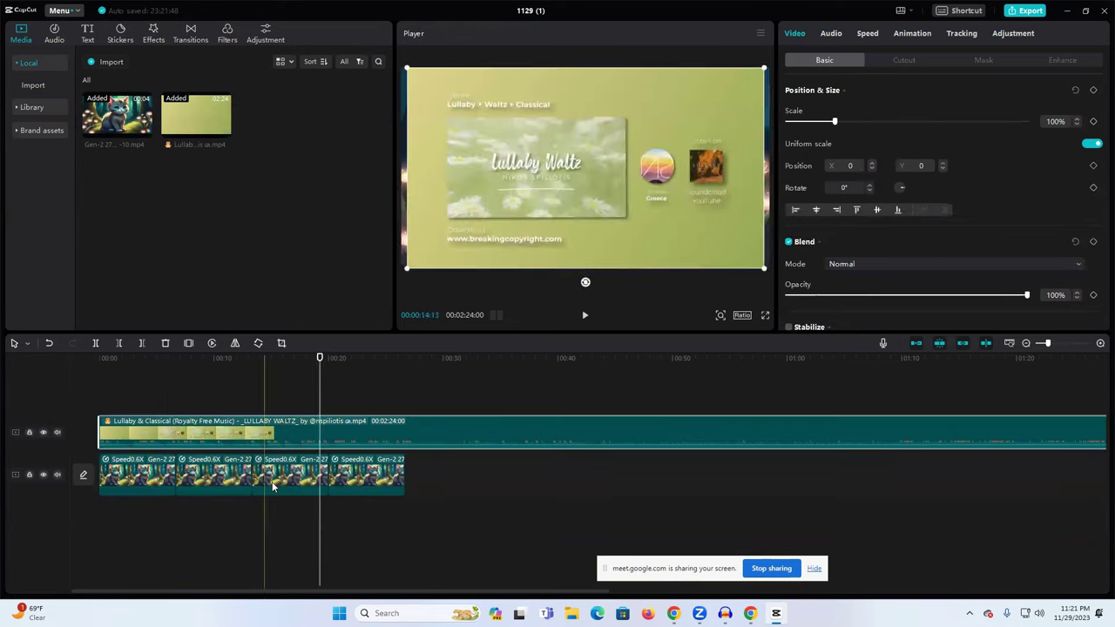
# Zoom the timeline out to show the whole 2:24 music track and select the four kitten clips.
pyautogui.moveTo(425, 473); pyautogui.dragTo(164, 406)
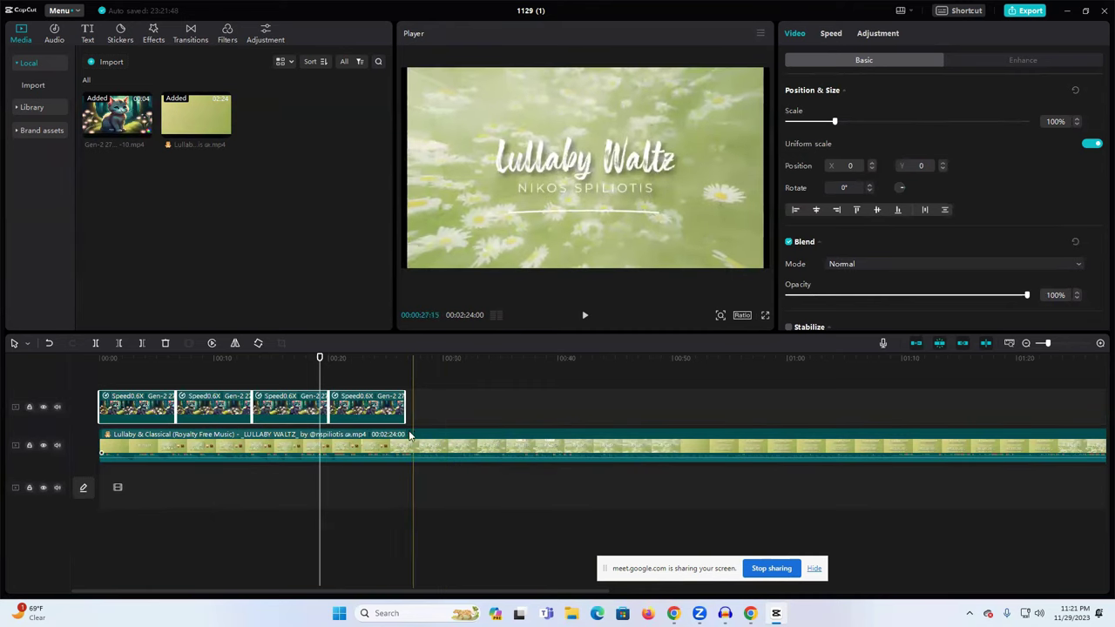
pyautogui.click(409, 436)
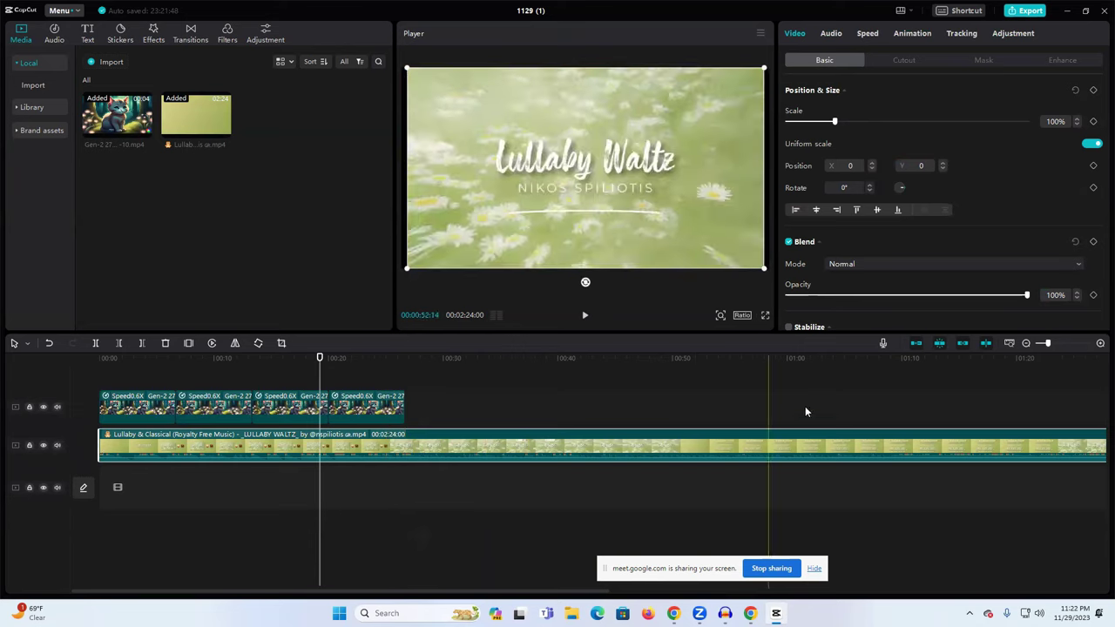
pyautogui.moveTo(1050, 340); pyautogui.dragTo(1043, 343)
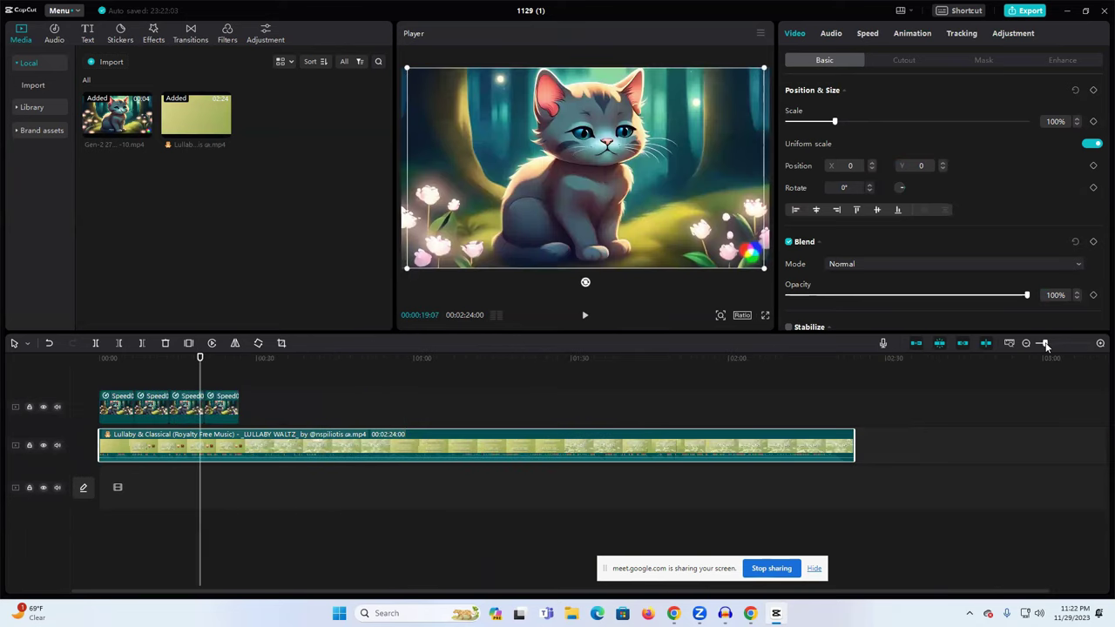
pyautogui.moveTo(290, 415); pyautogui.dragTo(123, 414)
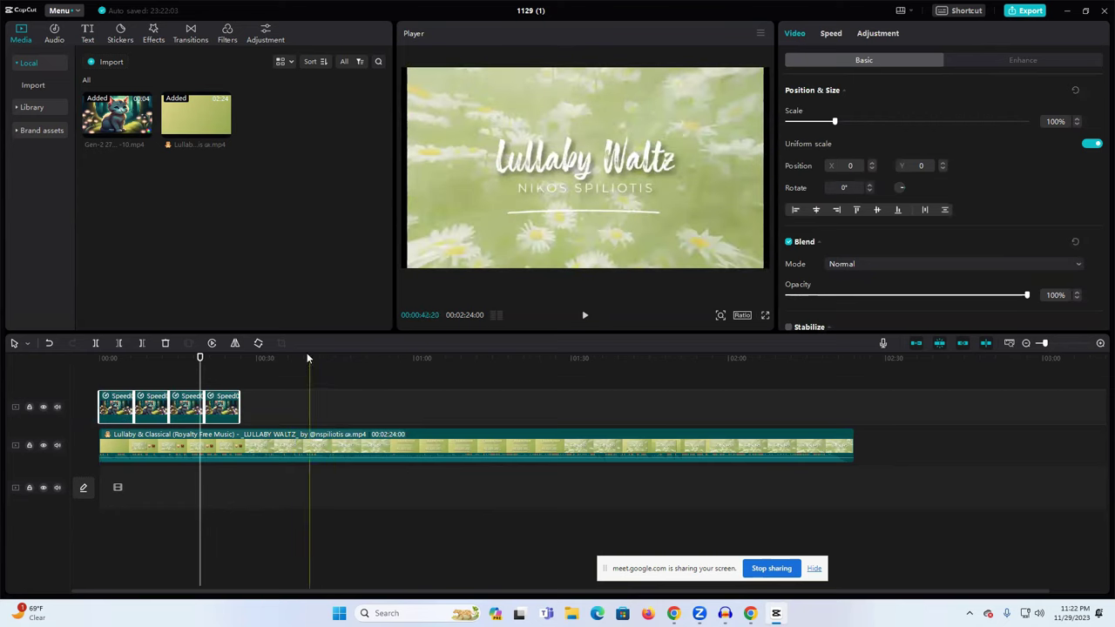
# Paste a copy of the kitten clips onto the end of the sequence and select all six clips.
pyautogui.click(262, 359)
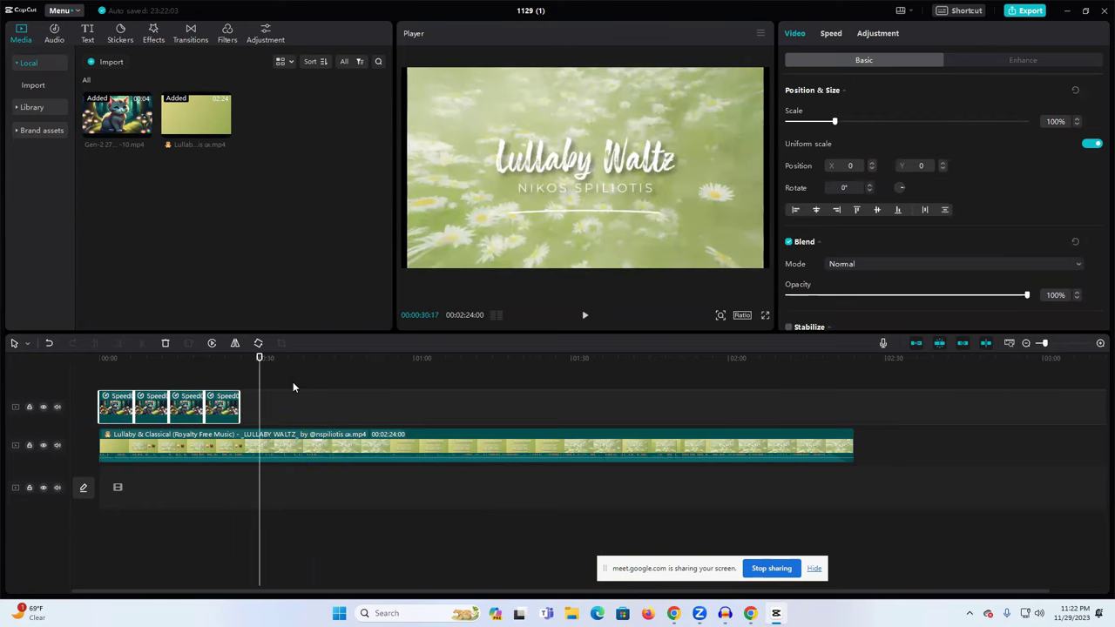
pyautogui.hotkey('ctrl', 'v')
pyautogui.moveTo(300, 406); pyautogui.dragTo(290, 422)
pyautogui.click(252, 410)
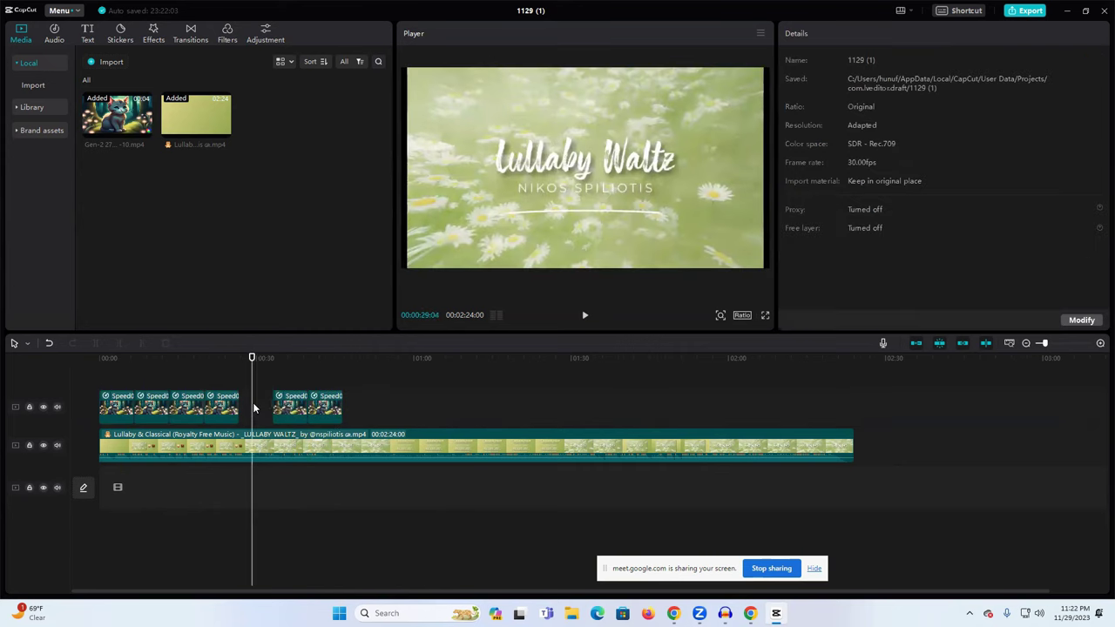
pyautogui.click(291, 418)
pyautogui.moveTo(291, 417); pyautogui.dragTo(260, 415)
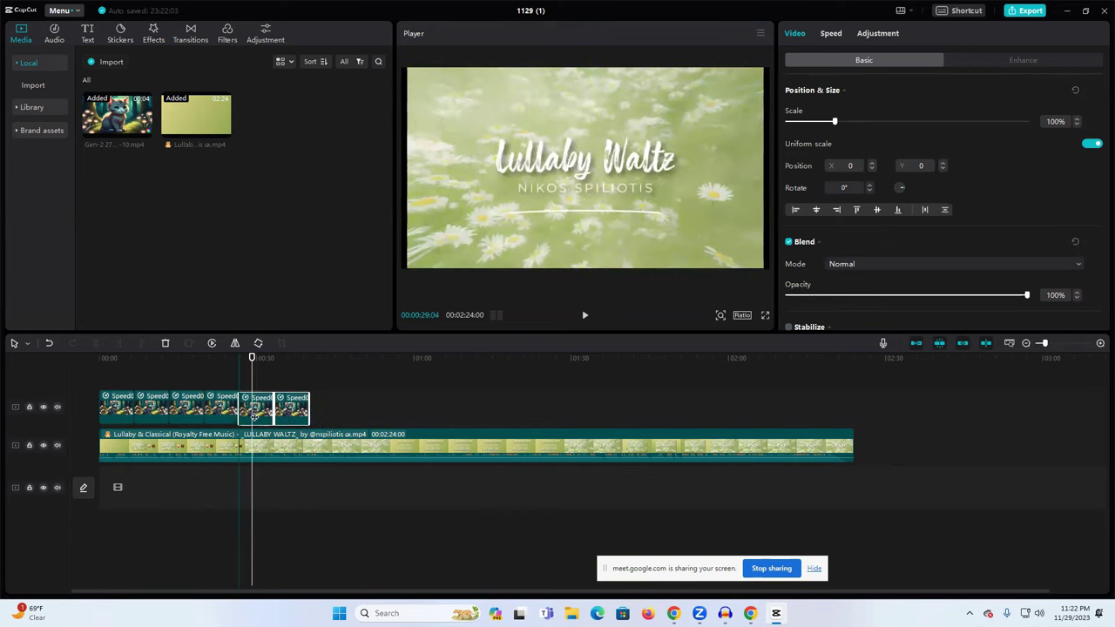
pyautogui.click(332, 396)
pyautogui.click(196, 357)
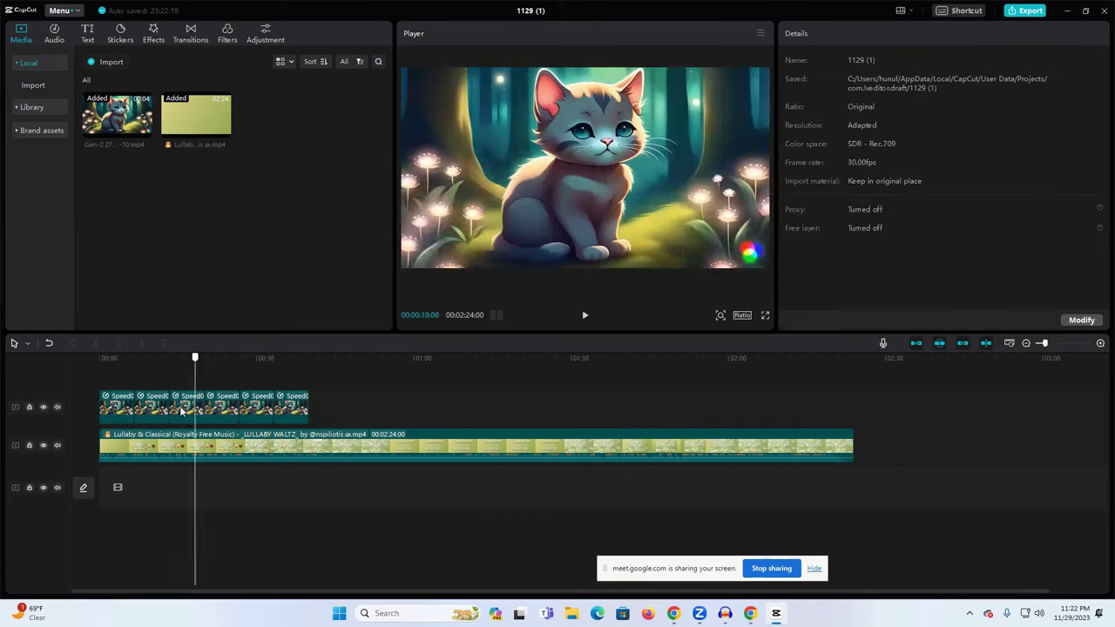
pyautogui.click(159, 413)
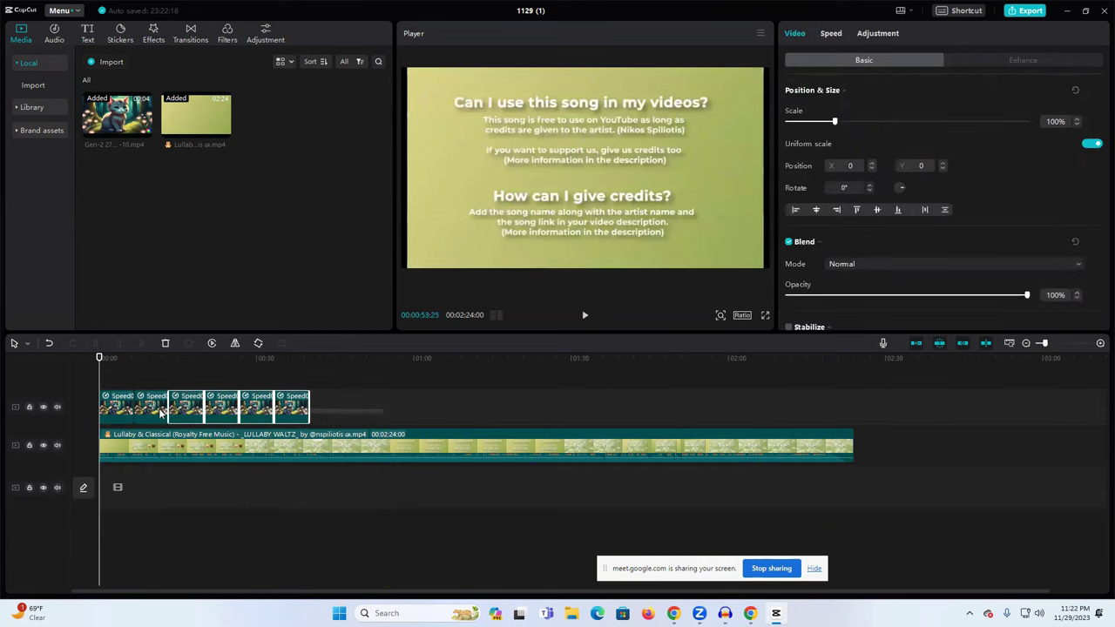
pyautogui.click(127, 404)
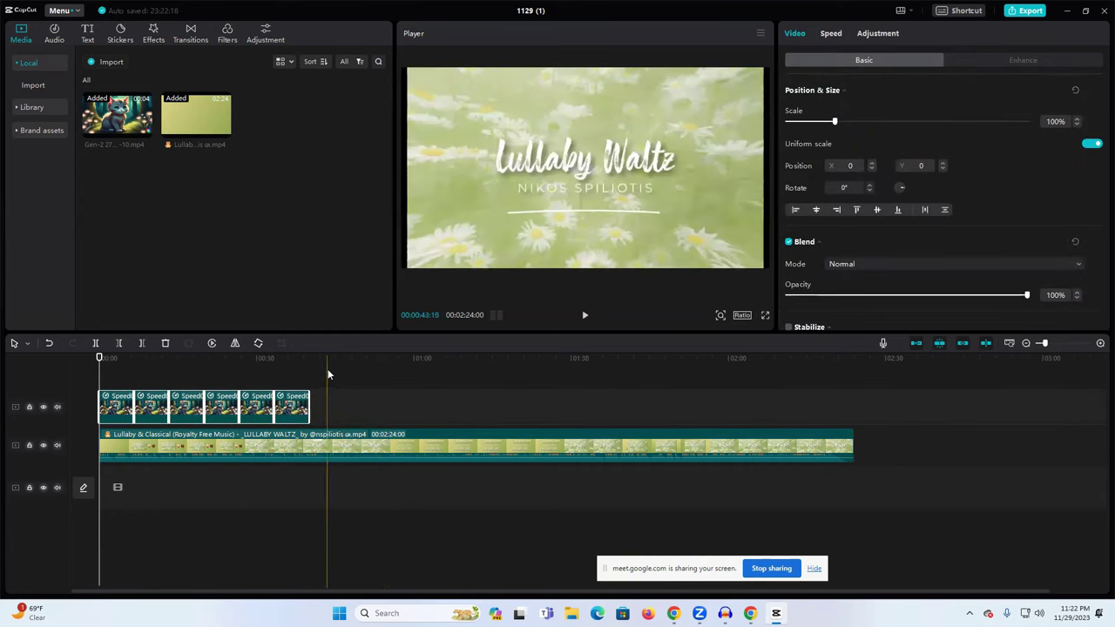
# Paste three more kitten copies end to end, extending the sequence to about 2:40, past the music.
pyautogui.hotkey('ctrl', 'v')
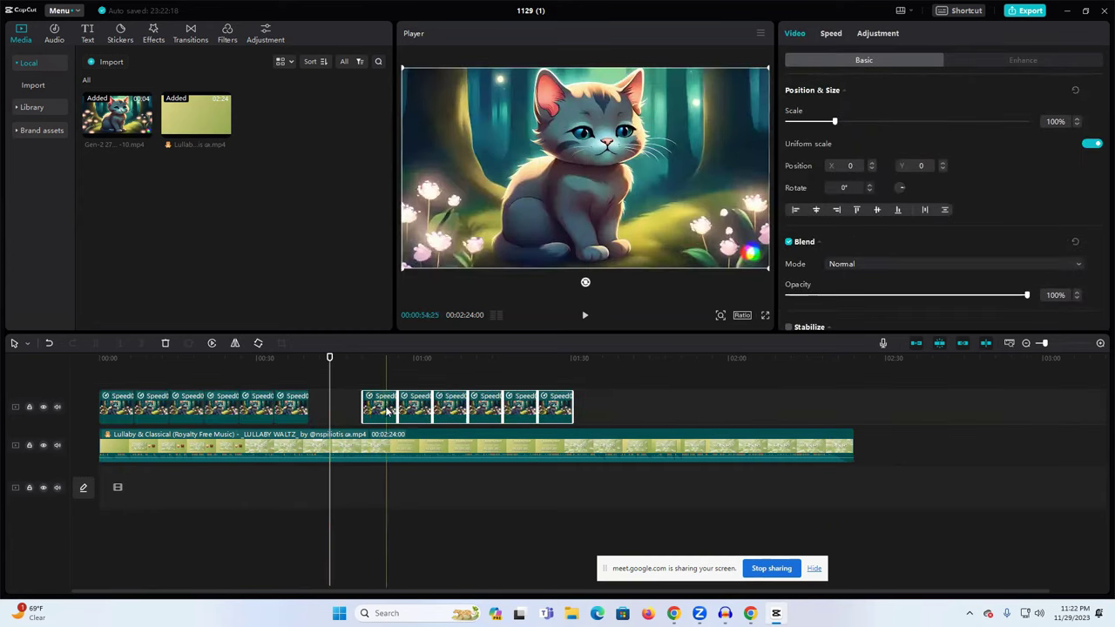
pyautogui.moveTo(380, 409); pyautogui.dragTo(329, 417)
pyautogui.click(582, 379)
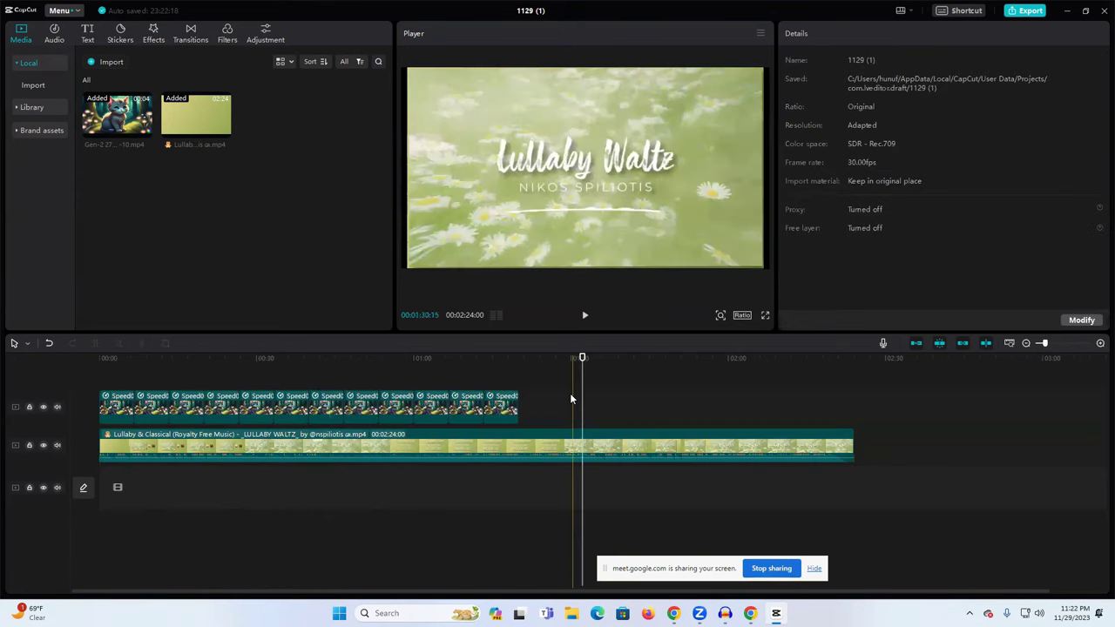
pyautogui.hotkey('ctrl', 'v')
pyautogui.moveTo(562, 406); pyautogui.dragTo(529, 406)
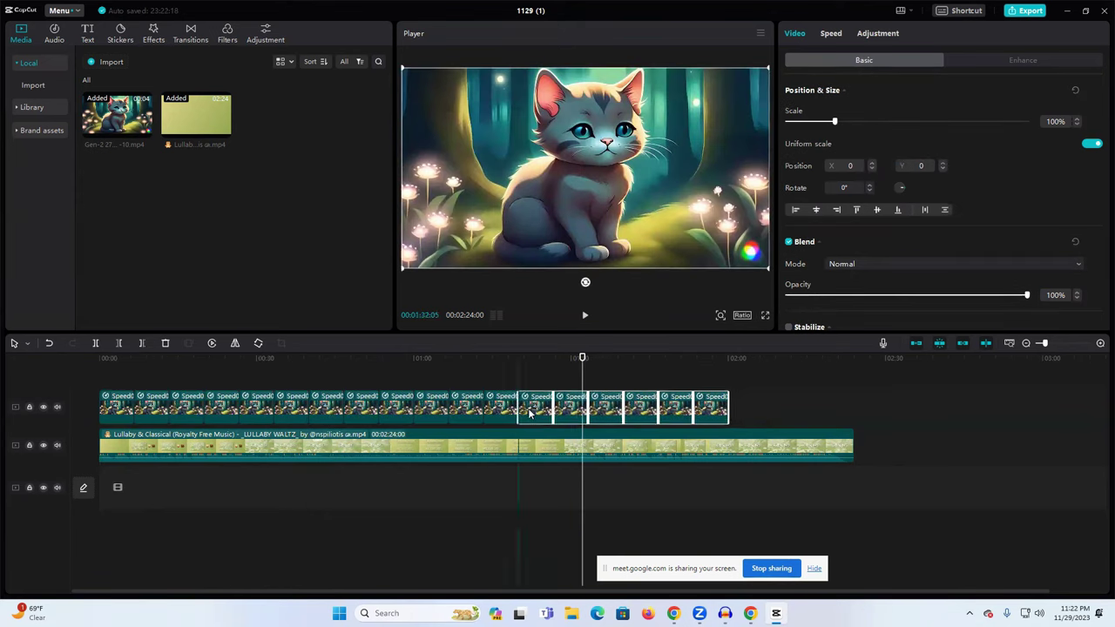
pyautogui.click(764, 403)
pyautogui.hotkey('ctrl', 'v')
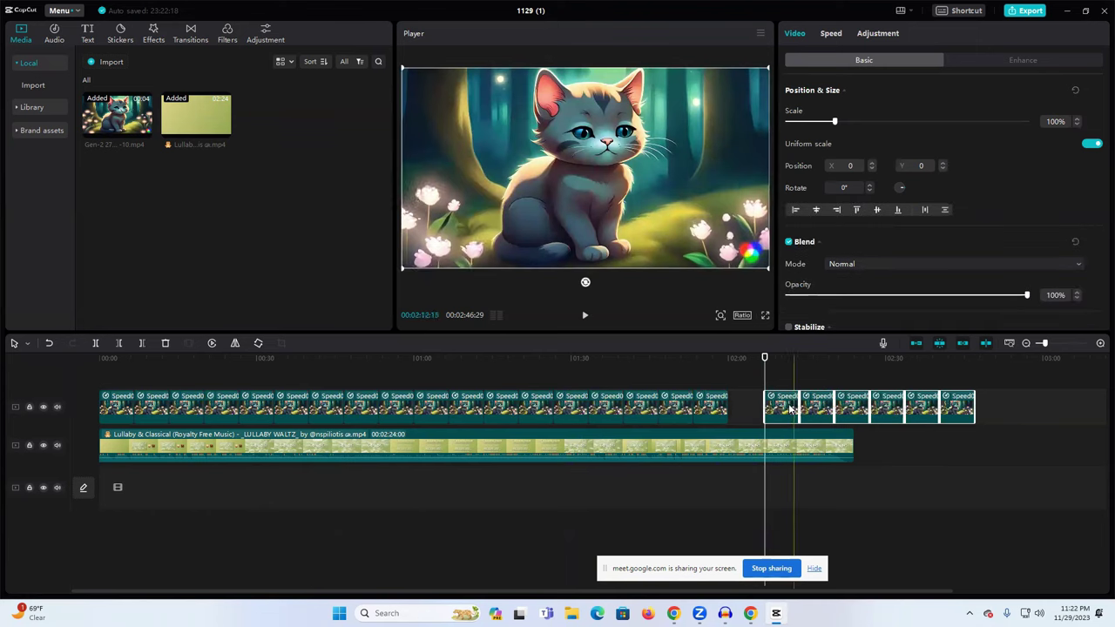
pyautogui.moveTo(830, 406); pyautogui.dragTo(796, 409)
pyautogui.click(832, 449)
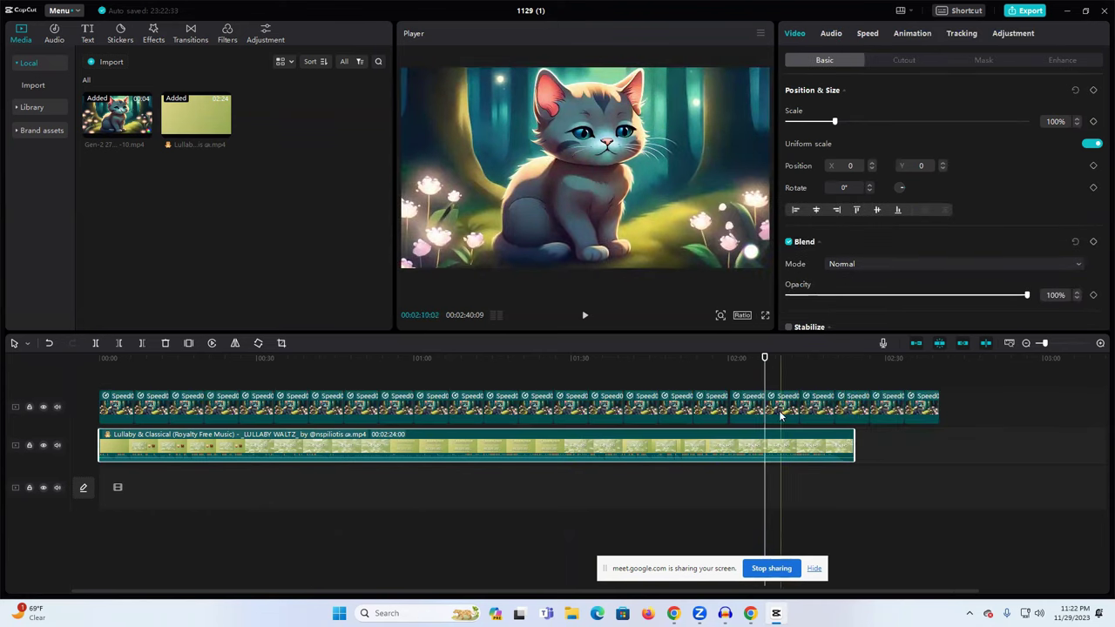
pyautogui.click(984, 407)
pyautogui.moveTo(983, 404); pyautogui.dragTo(755, 412)
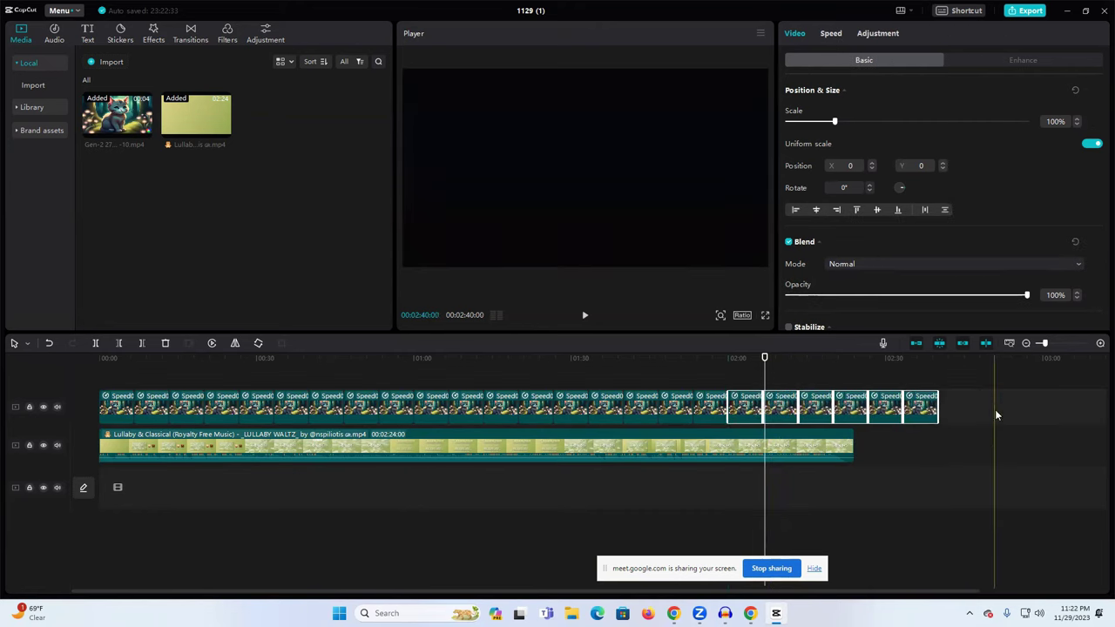
# Add a second Lullaby copy after the first and delete the part past the playhead.
pyautogui.click(937, 427)
pyautogui.click(848, 456)
pyautogui.moveTo(200, 146); pyautogui.dragTo(931, 448)
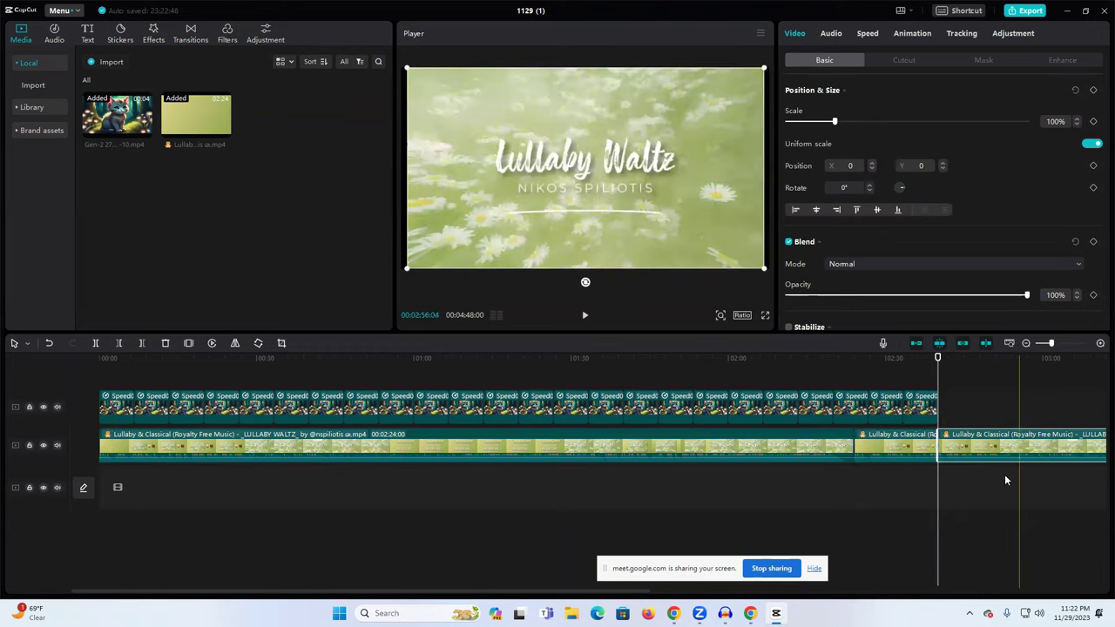
pyautogui.press('Delete')
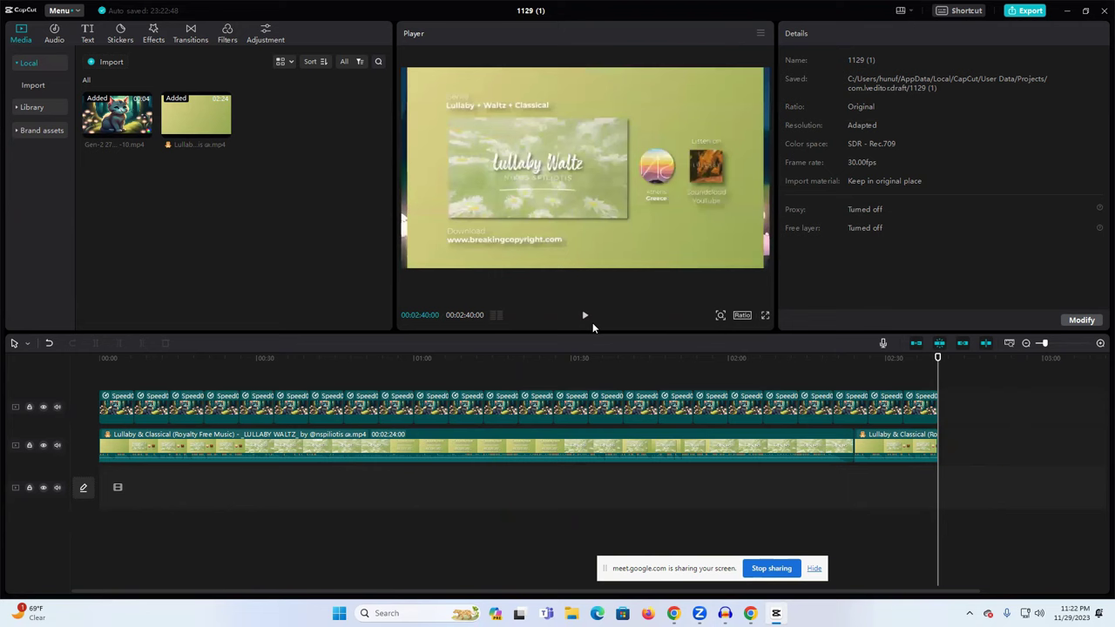
# Rearrange the end tracks, moving the last Lullaby segment up and previewing 02:20–02:24.
pyautogui.moveTo(993, 406); pyautogui.dragTo(78, 403)
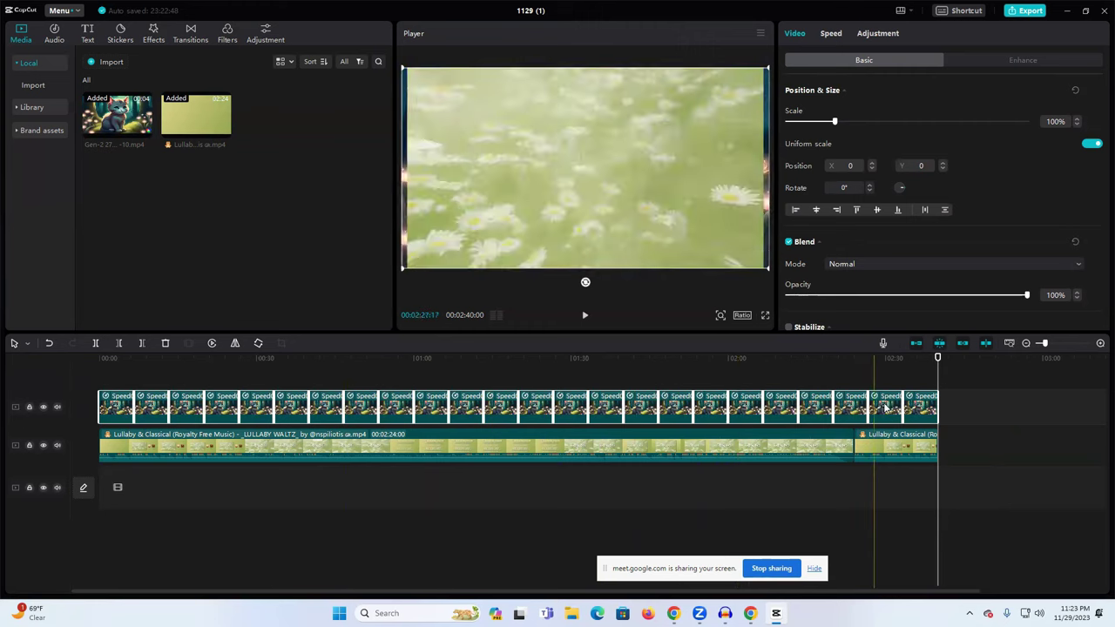
pyautogui.moveTo(613, 422); pyautogui.dragTo(603, 409)
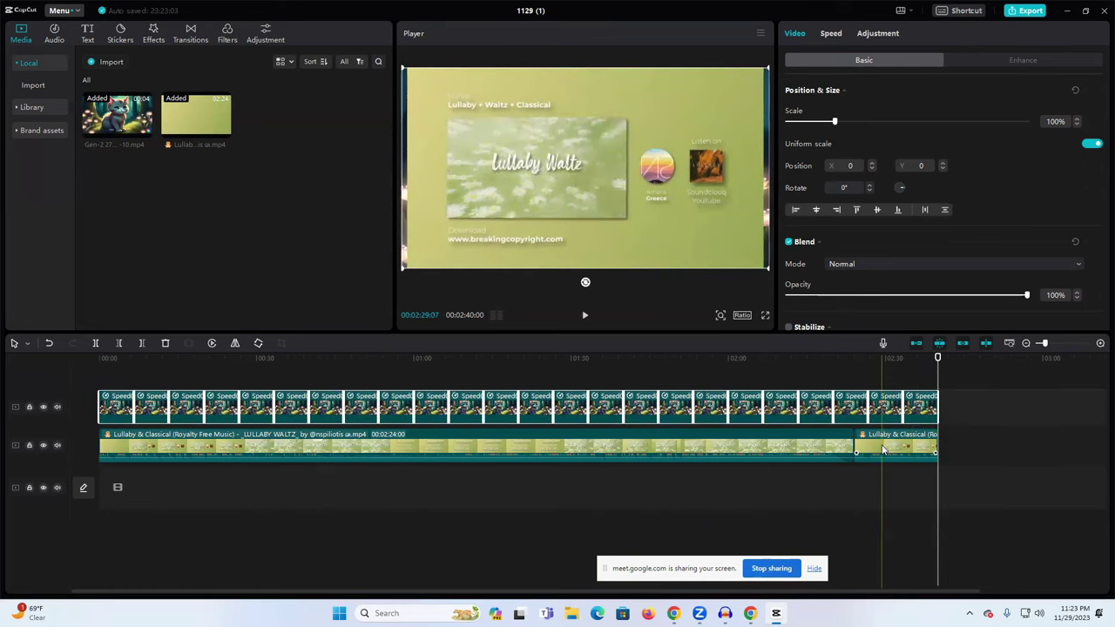
pyautogui.click(883, 449)
pyautogui.click(886, 361)
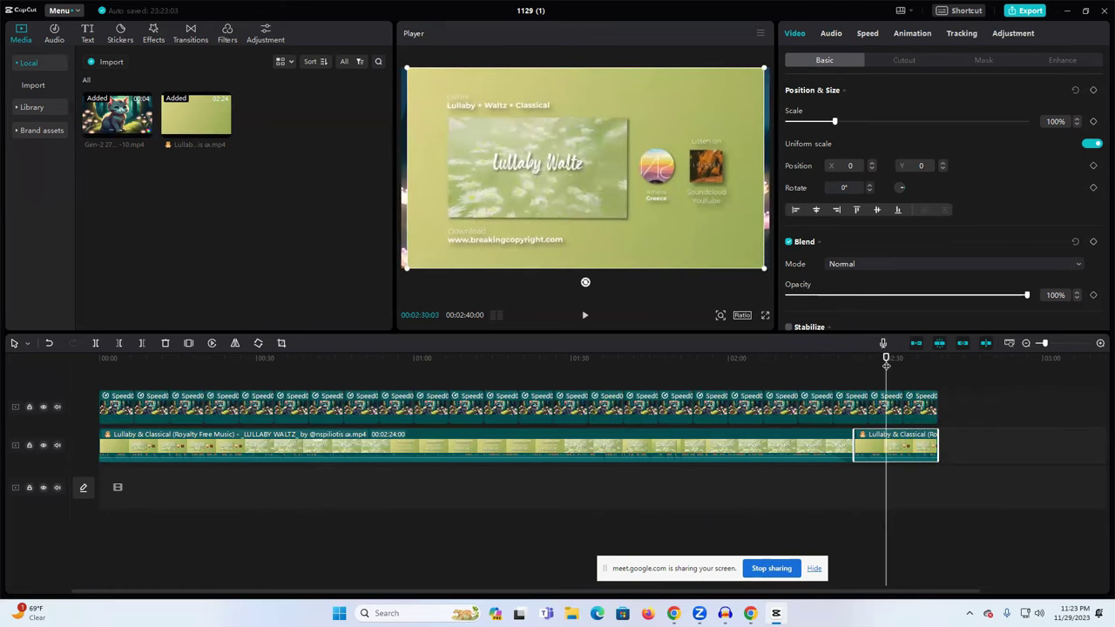
pyautogui.moveTo(900, 445); pyautogui.dragTo(894, 444)
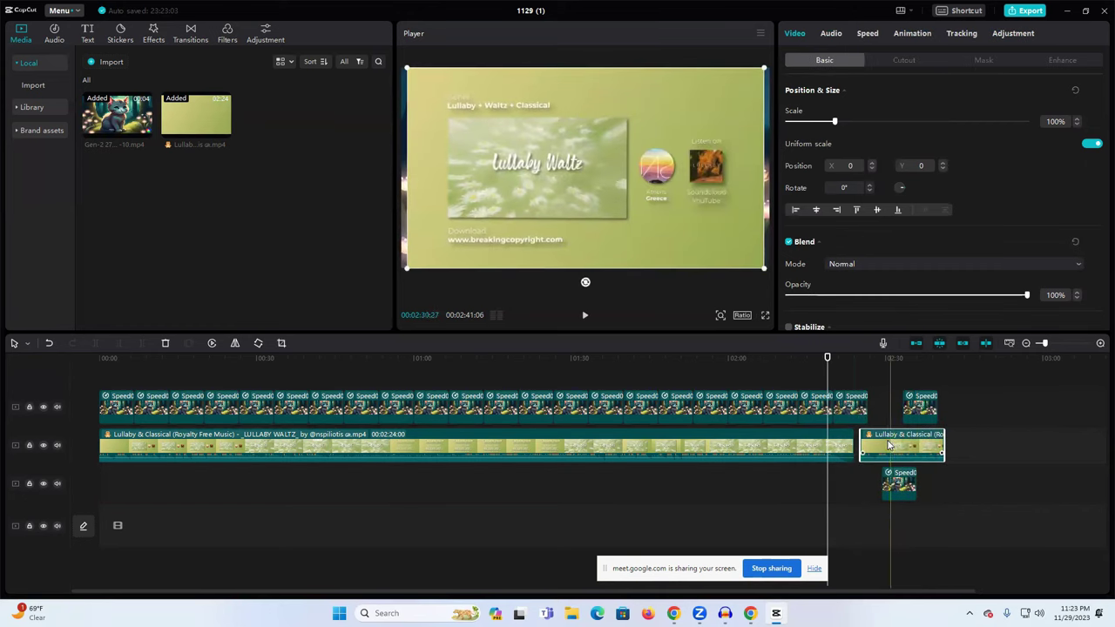
pyautogui.moveTo(897, 484); pyautogui.dragTo(886, 406)
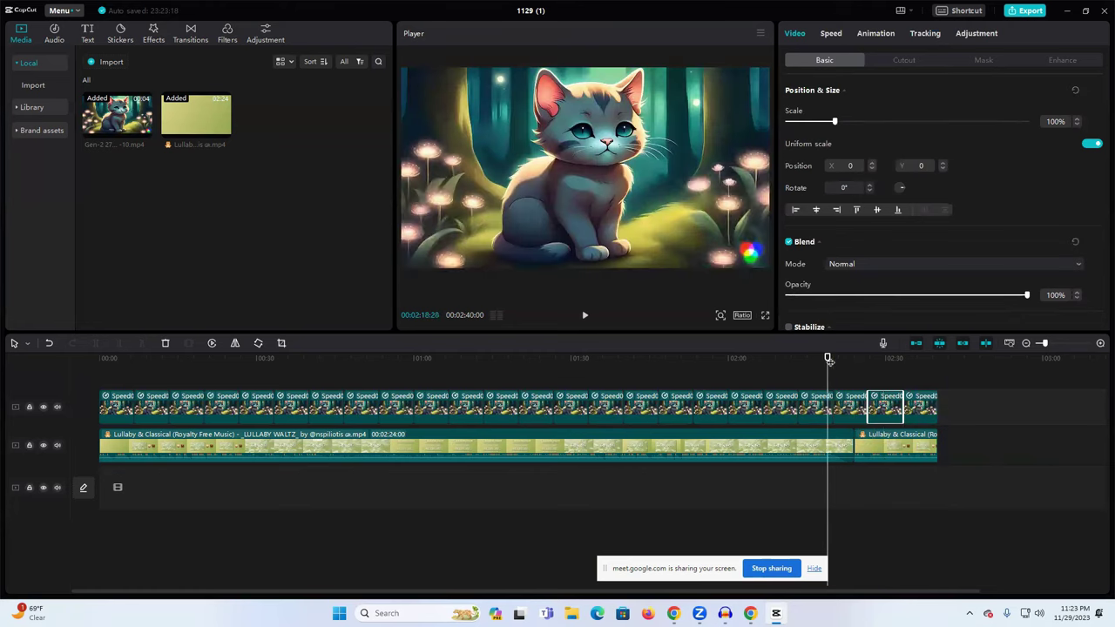
pyautogui.moveTo(833, 360); pyautogui.dragTo(917, 366)
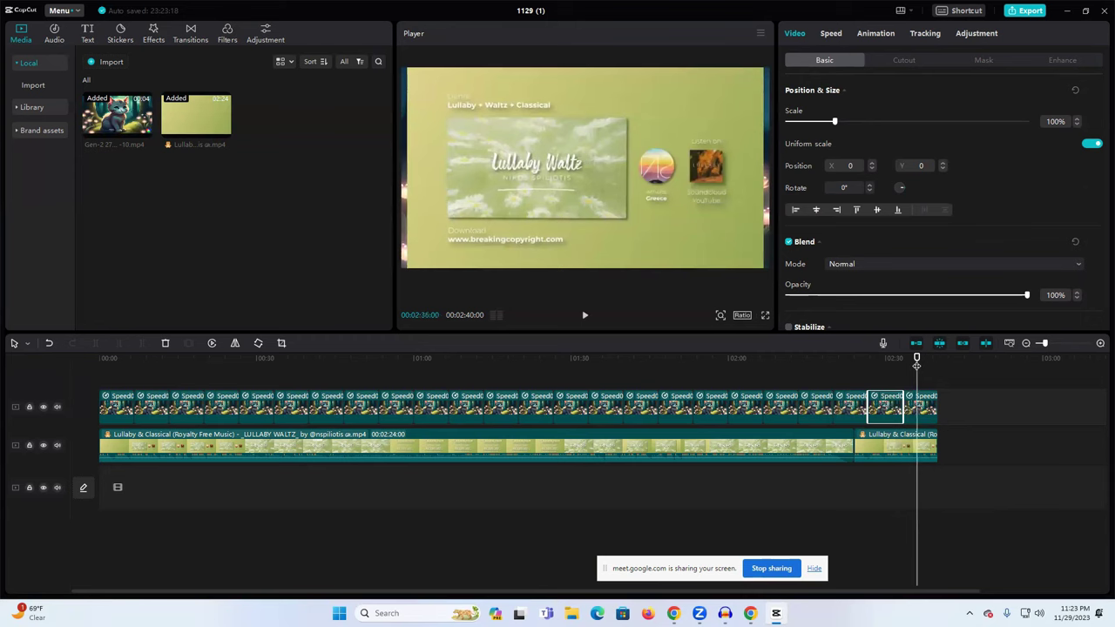
# Shift the last Lullaby clip later, delete the last three kitten clips, and open Export settings.
pyautogui.click(897, 451)
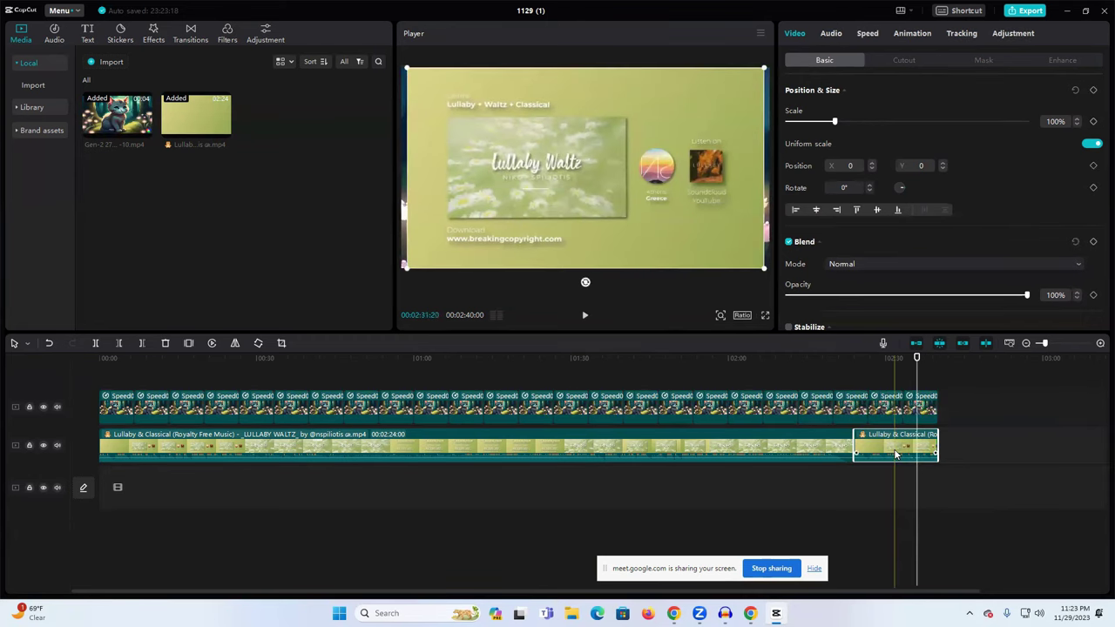
pyautogui.moveTo(917, 458); pyautogui.dragTo(858, 446)
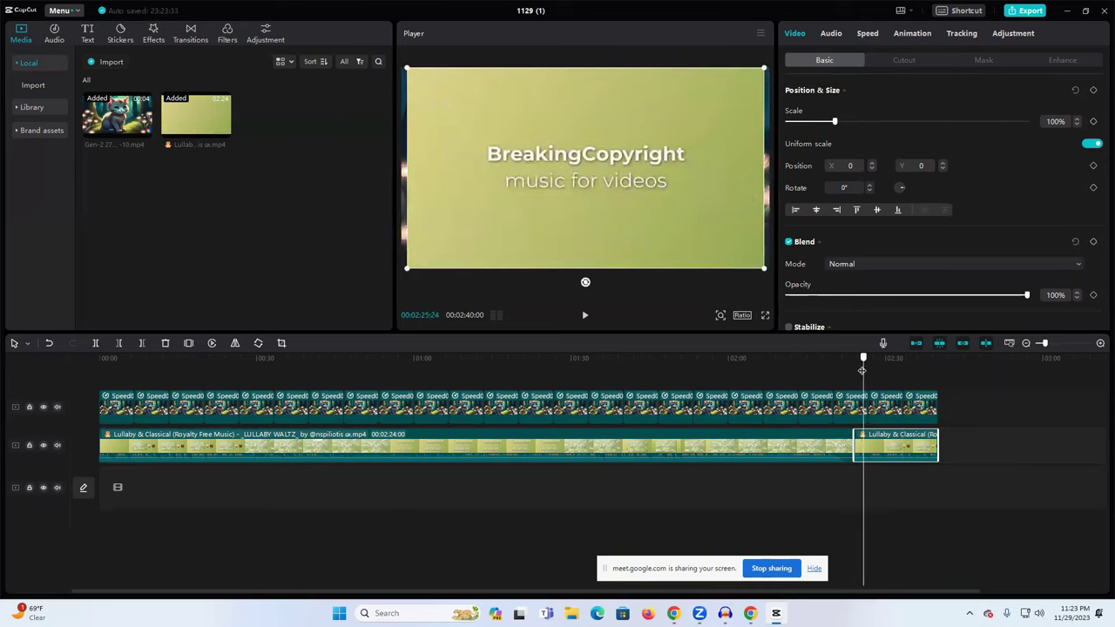
pyautogui.moveTo(941, 411); pyautogui.dragTo(859, 415)
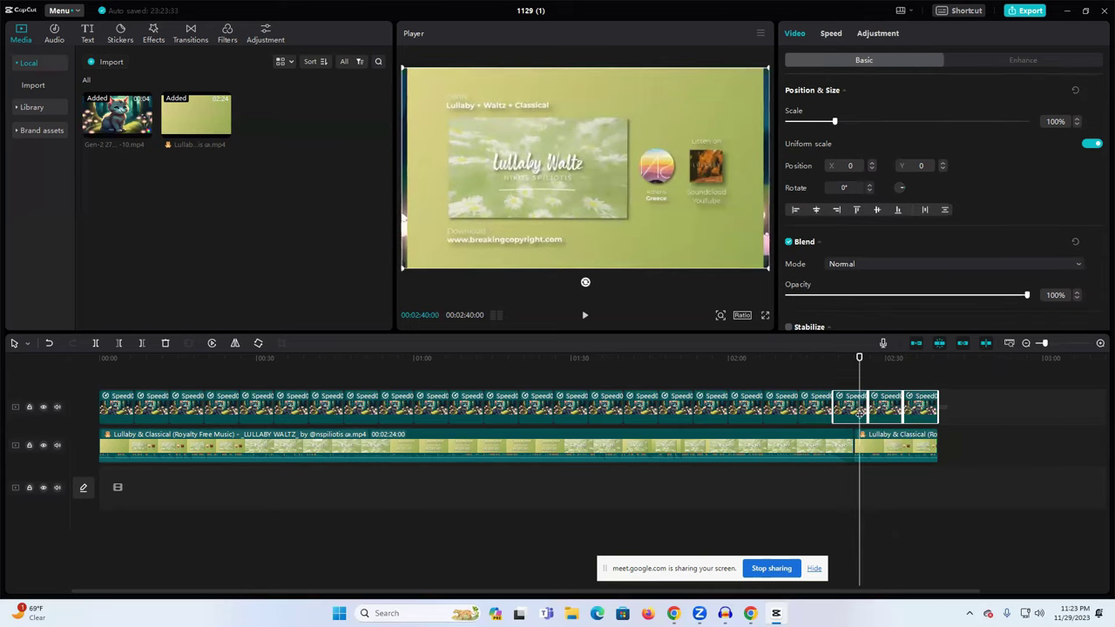
pyautogui.press('Delete')
pyautogui.click(857, 361)
pyautogui.click(819, 359)
pyautogui.moveTo(858, 408); pyautogui.dragTo(850, 410)
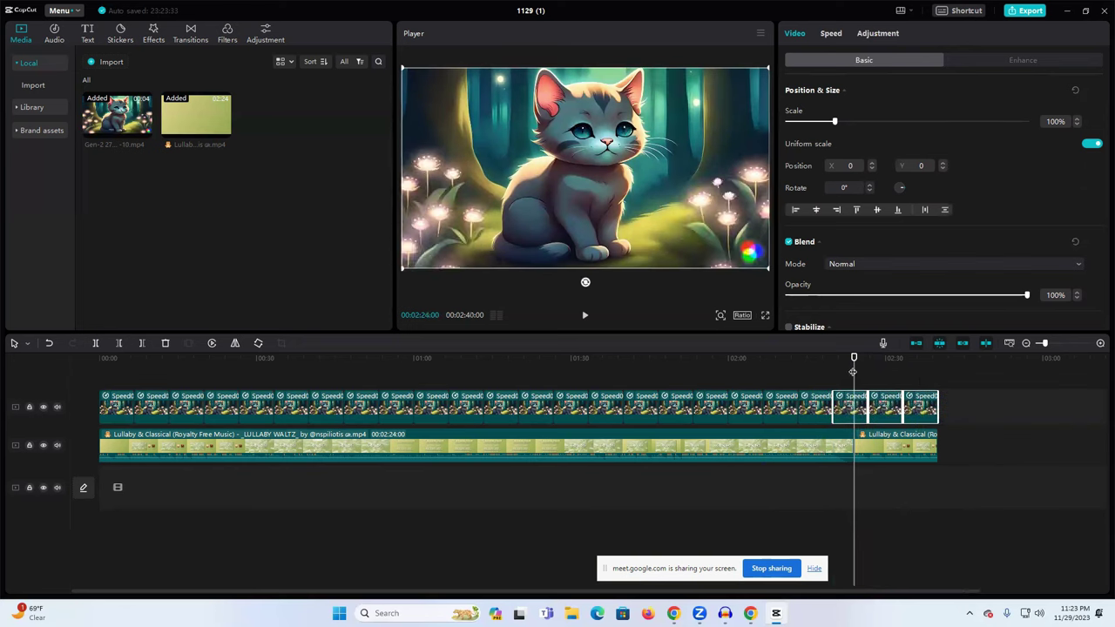
pyautogui.moveTo(878, 359); pyautogui.dragTo(100, 359)
pyautogui.moveTo(292, 361); pyautogui.dragTo(698, 359)
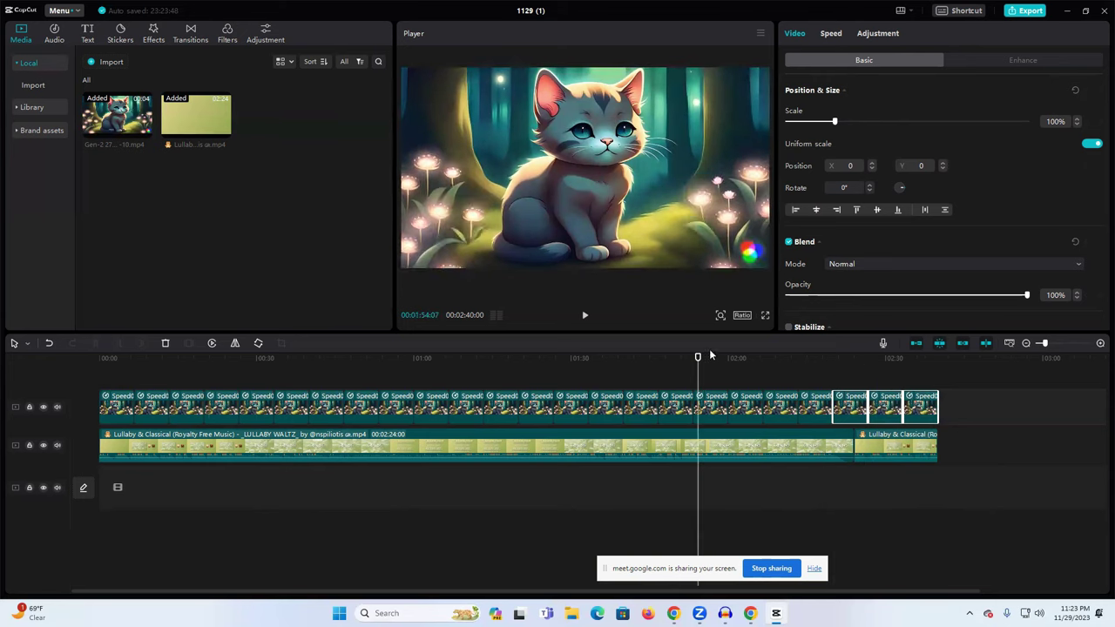
pyautogui.click(1019, 10)
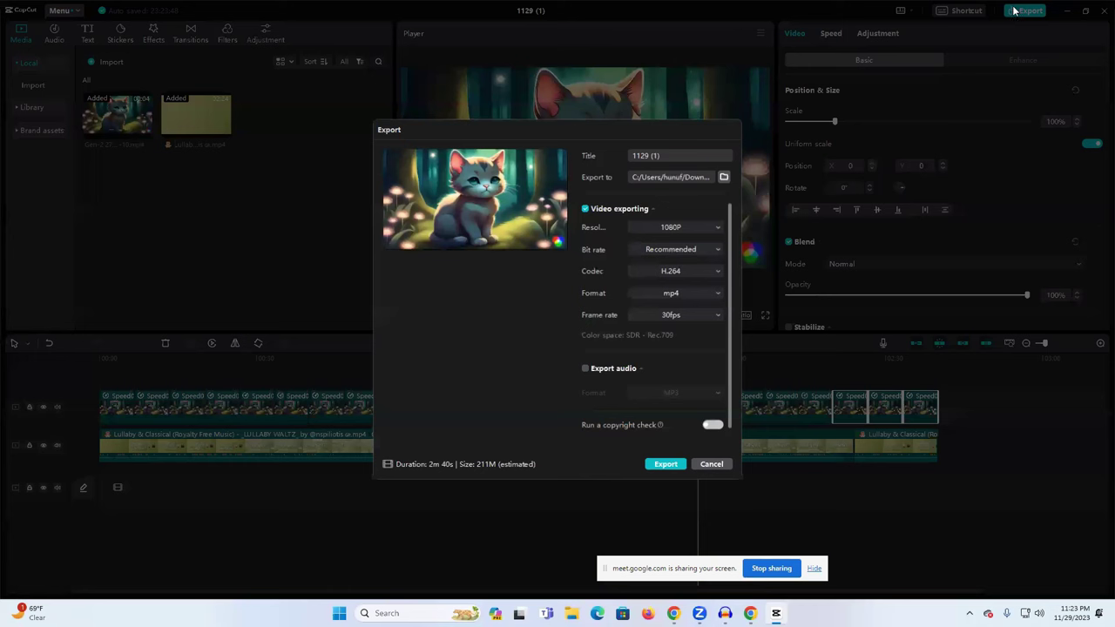
# Export the 2m 40s project as 1080p H.264 MP4, then bring Chrome's Runway page forward.
pyautogui.click(672, 467)
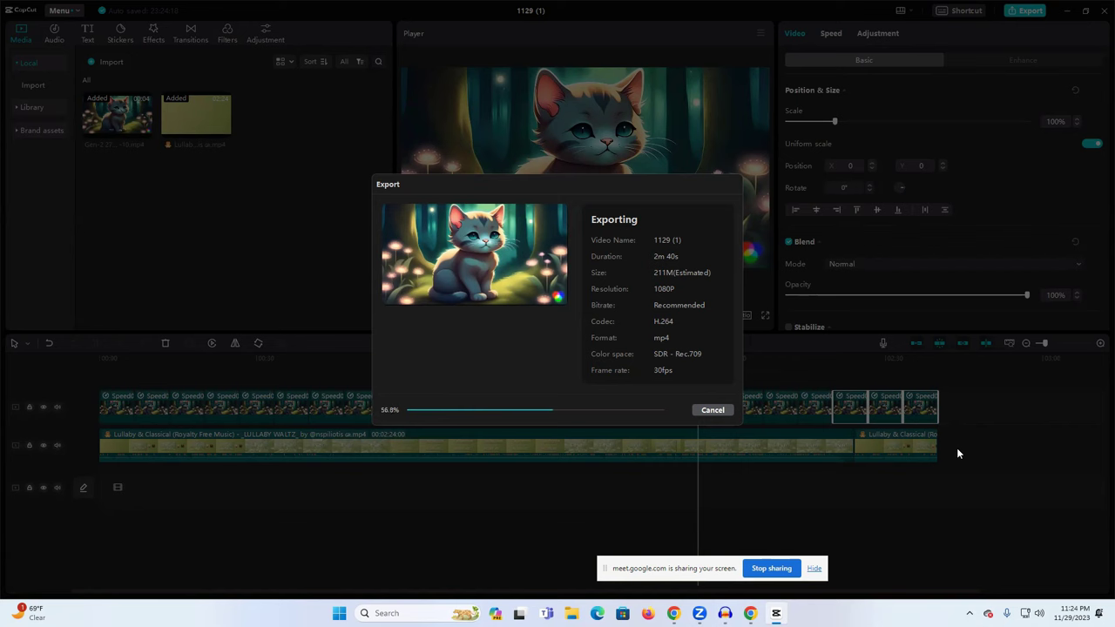
pyautogui.click(673, 614)
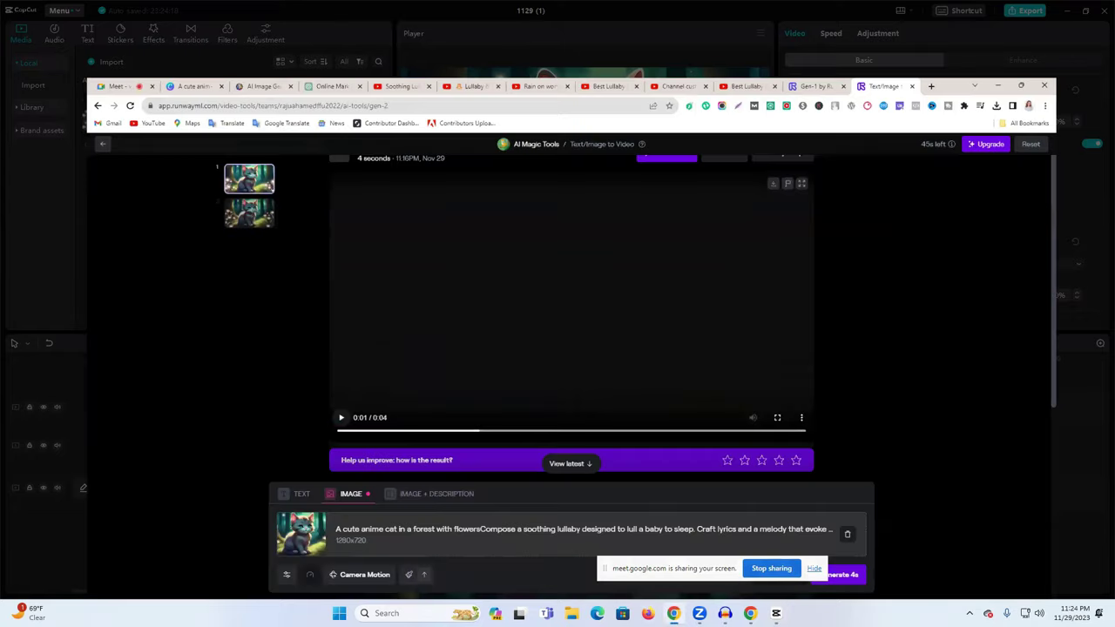
# Browse the Soothing Lullabies video and scroll through the lullaby channel's video rows.
pyautogui.click(357, 9)
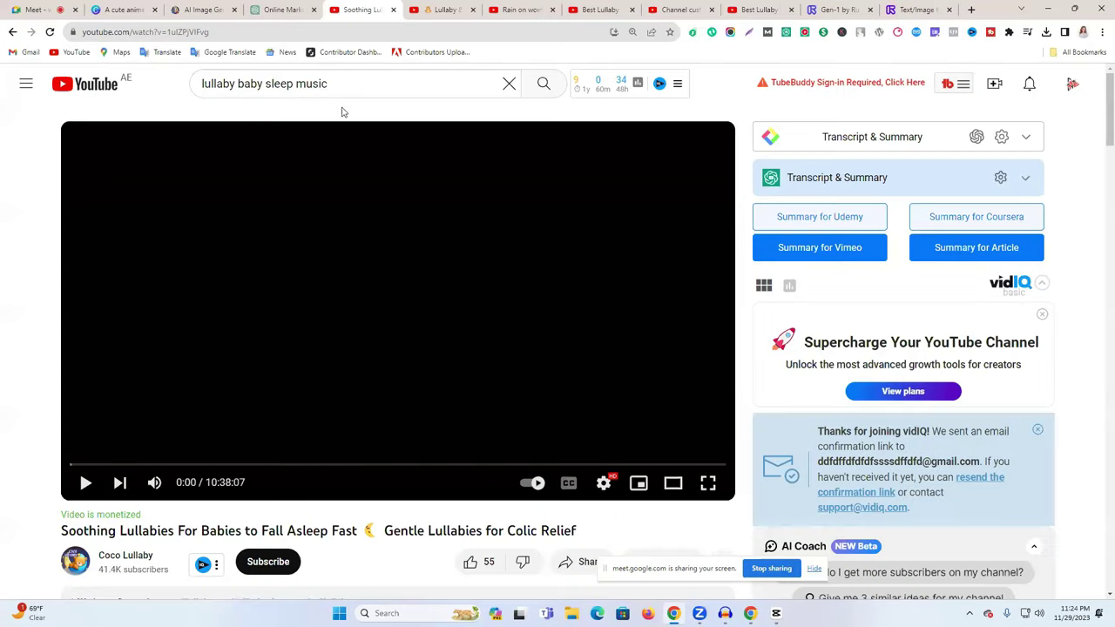
pyautogui.scroll(-1, 314, 296)
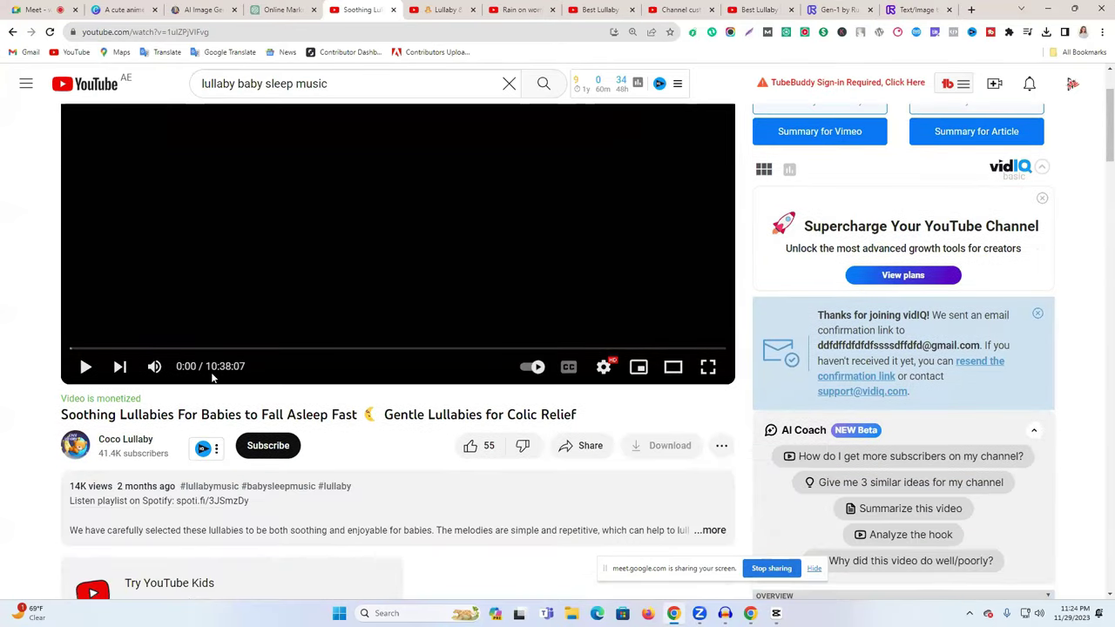
pyautogui.click(513, 9)
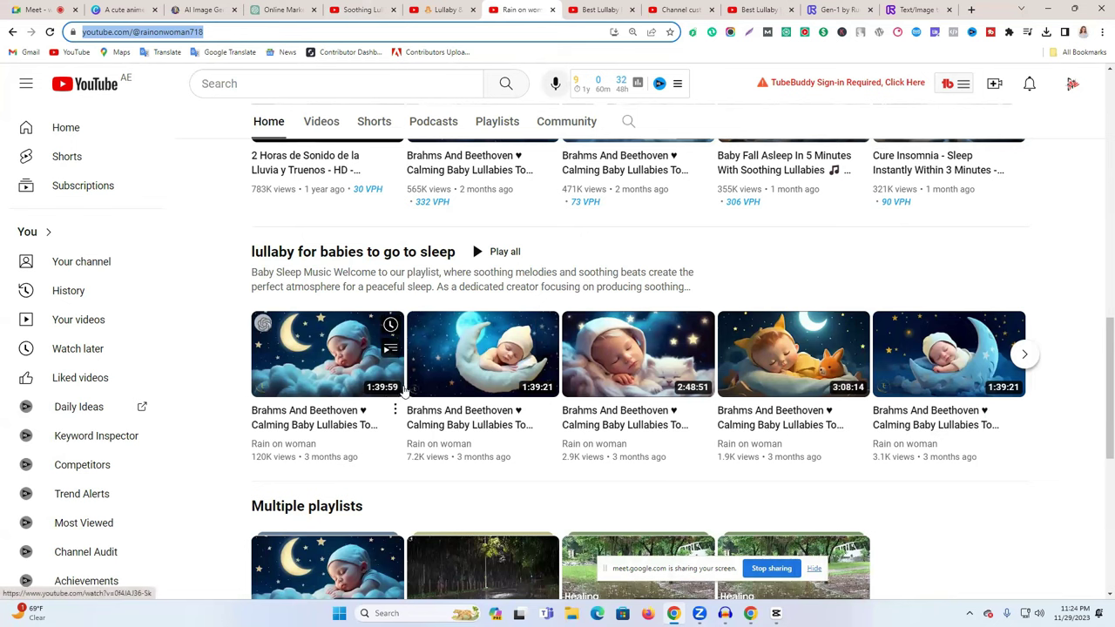
pyautogui.scroll(-2, 909, 389)
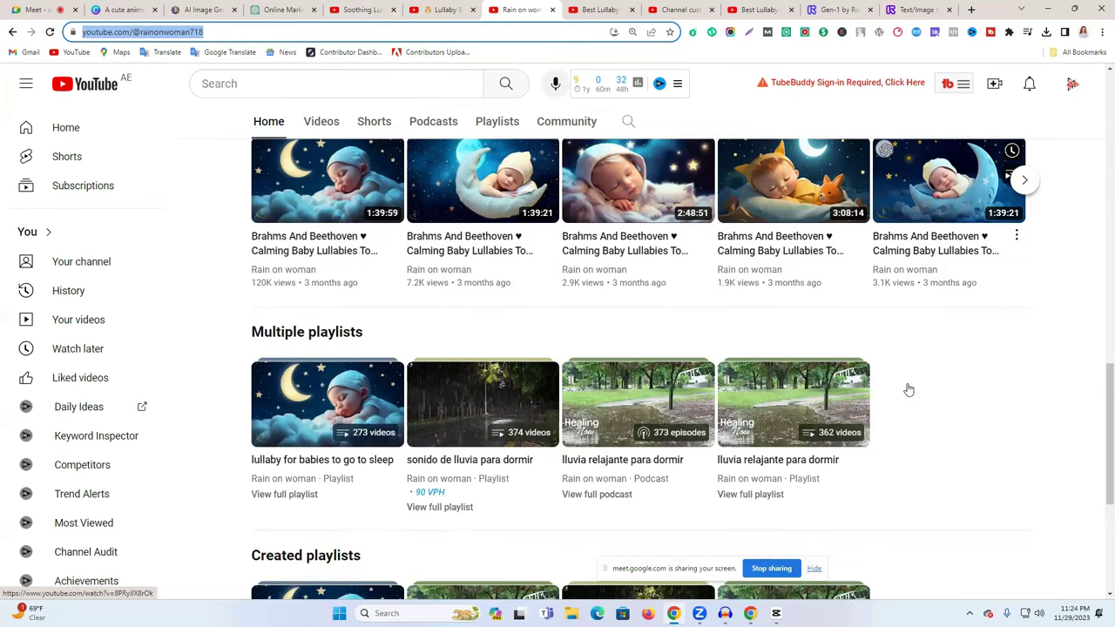
pyautogui.scroll(5, 908, 389)
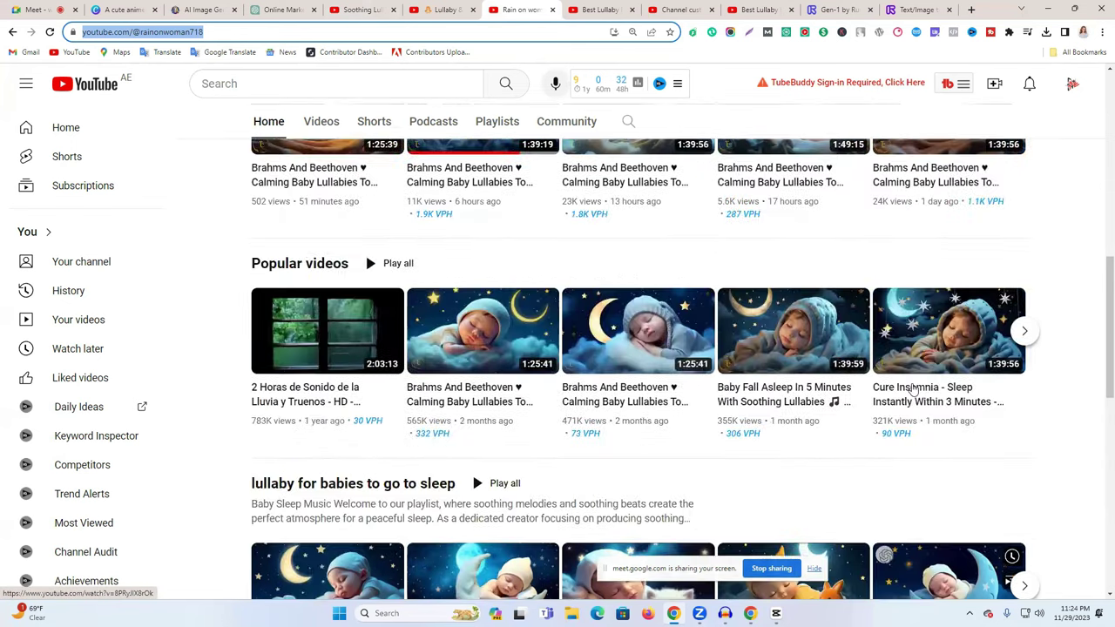
pyautogui.scroll(2, 912, 385)
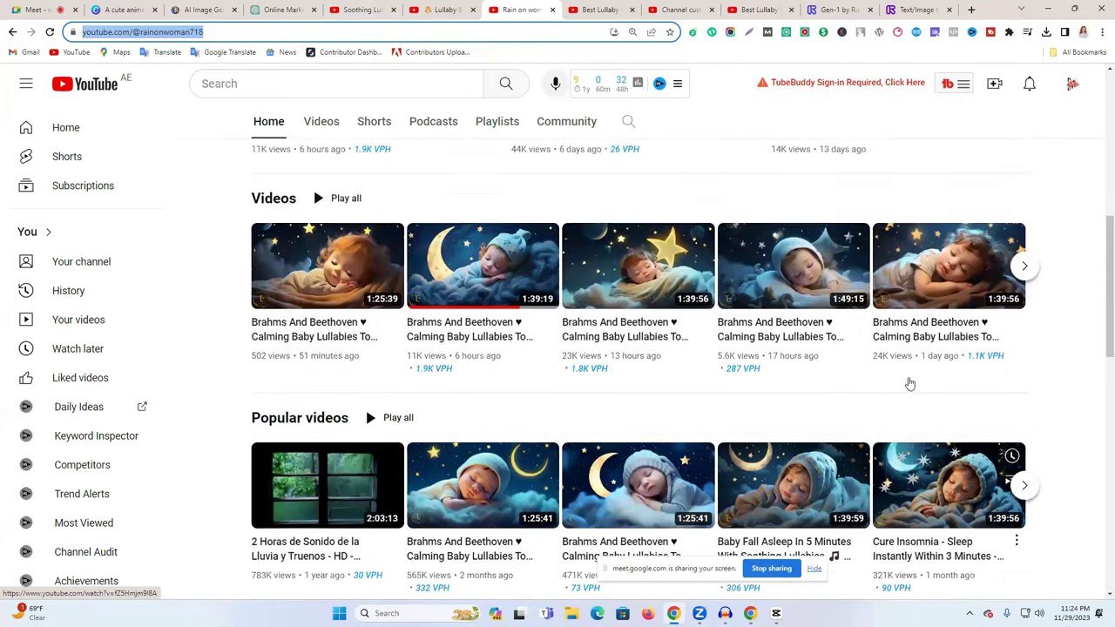
pyautogui.scroll(1, 911, 381)
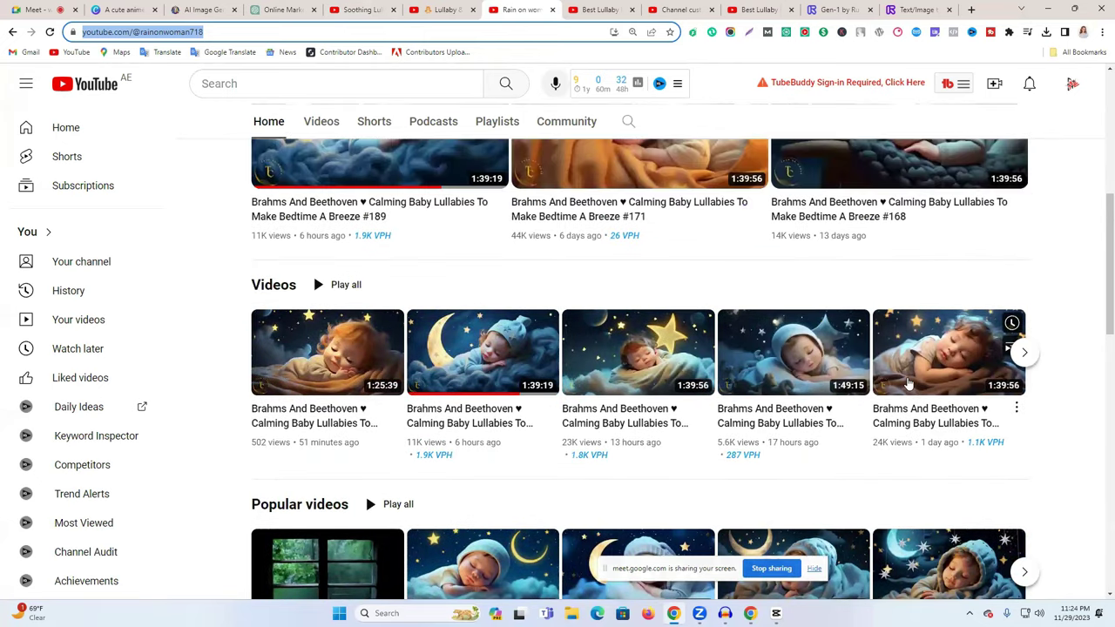
pyautogui.scroll(-1, 909, 383)
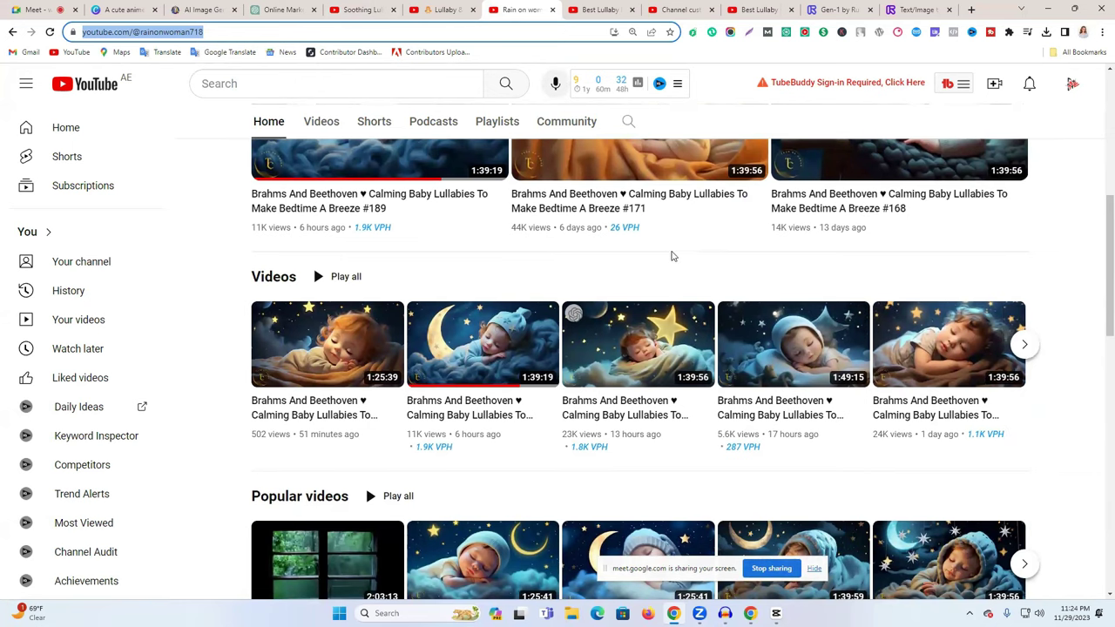
pyautogui.scroll(-1, 688, 256)
pyautogui.scroll(1, 697, 257)
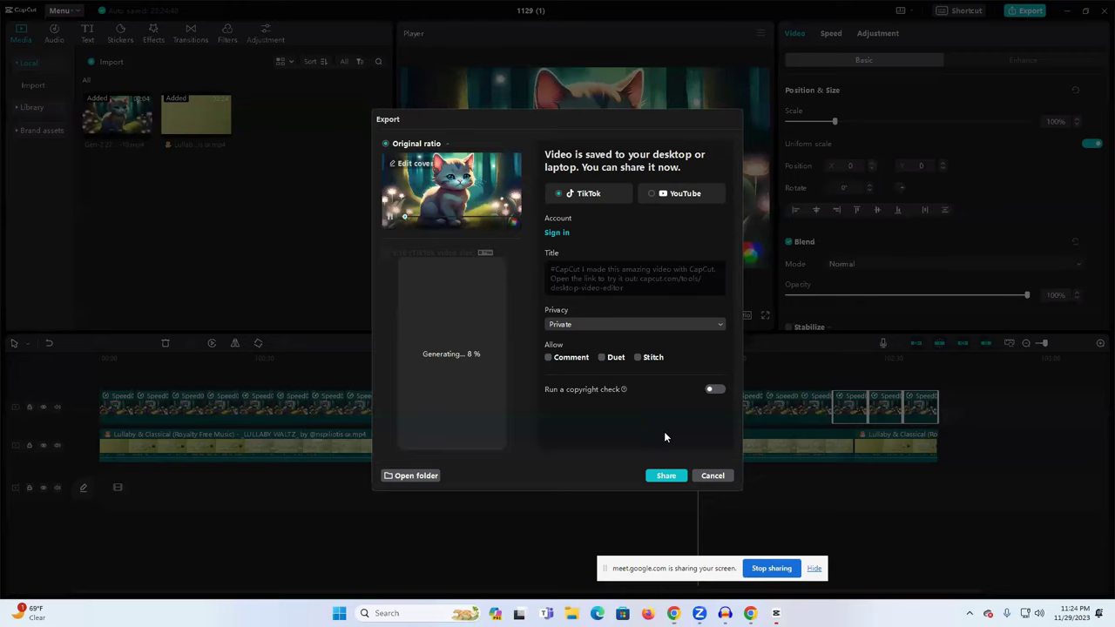
# Close the export window, delete every kitten clip, and return the playhead to 0:00.
pyautogui.click(711, 475)
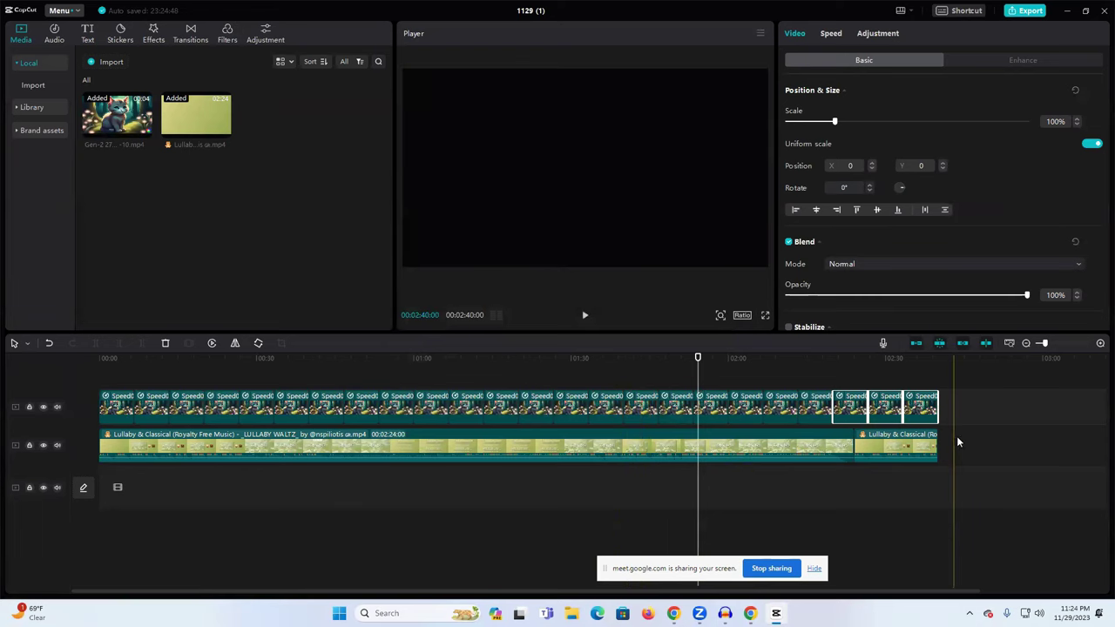
pyautogui.click(960, 421)
pyautogui.moveTo(915, 411); pyautogui.dragTo(49, 403)
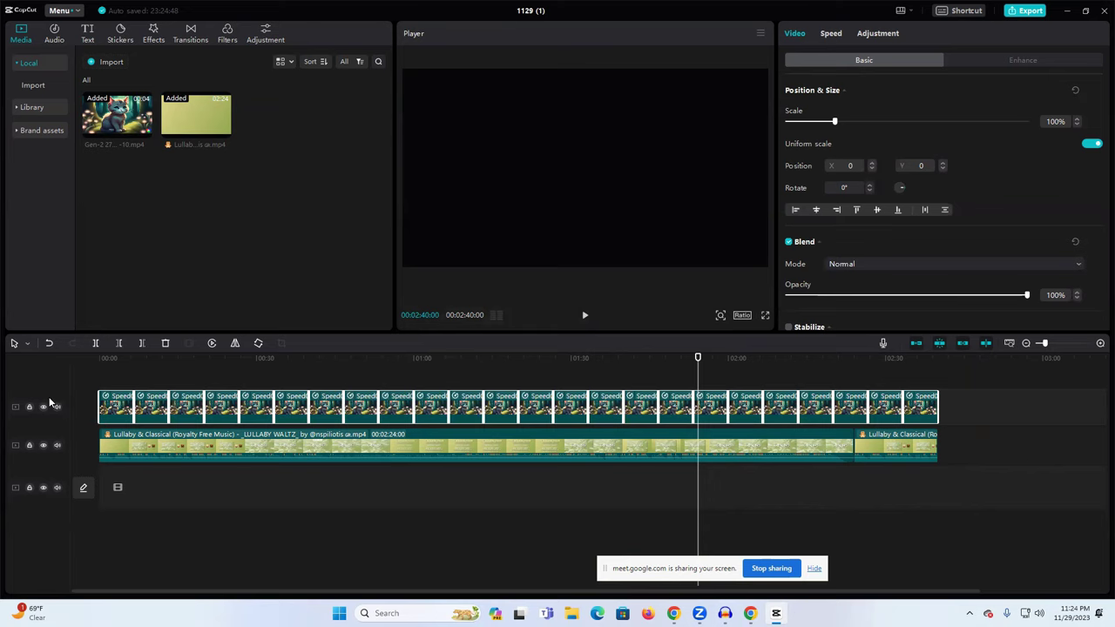
pyautogui.press('Delete')
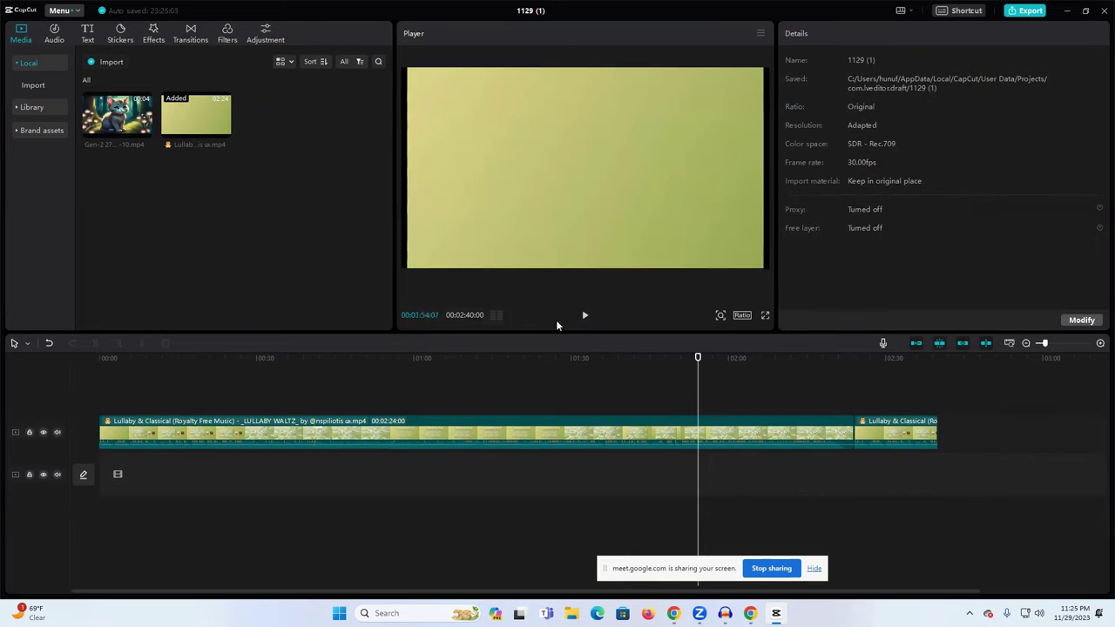
pyautogui.moveTo(697, 360); pyautogui.dragTo(30, 353)
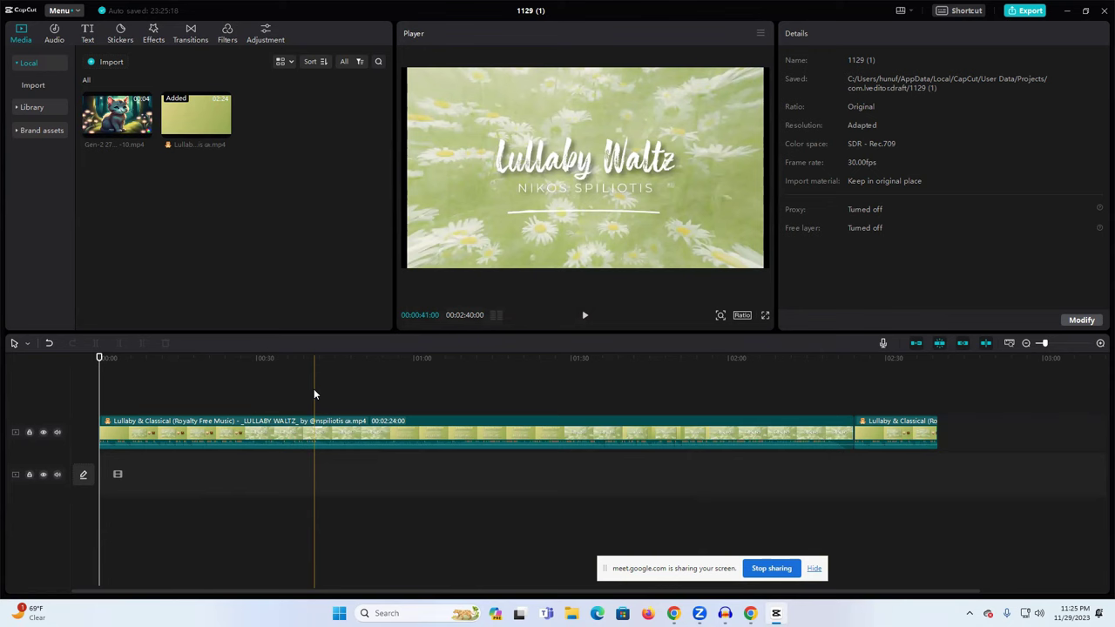
# Import maxresdefault (26) bee image and place it above the Lullaby clip for 2:40.
pyautogui.click(105, 63)
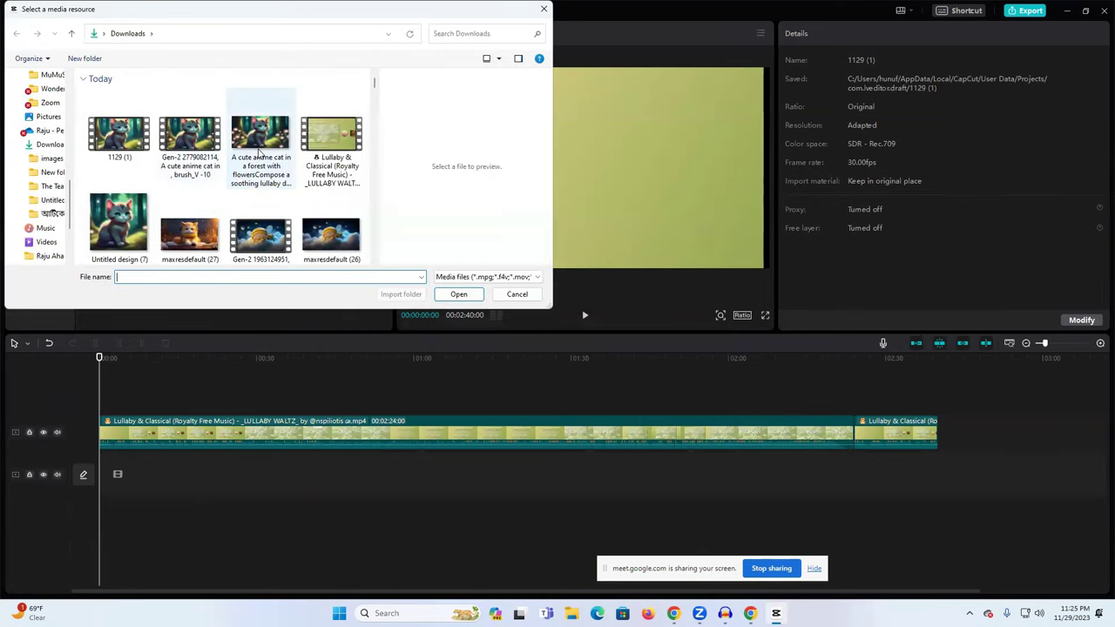
pyautogui.click(262, 154)
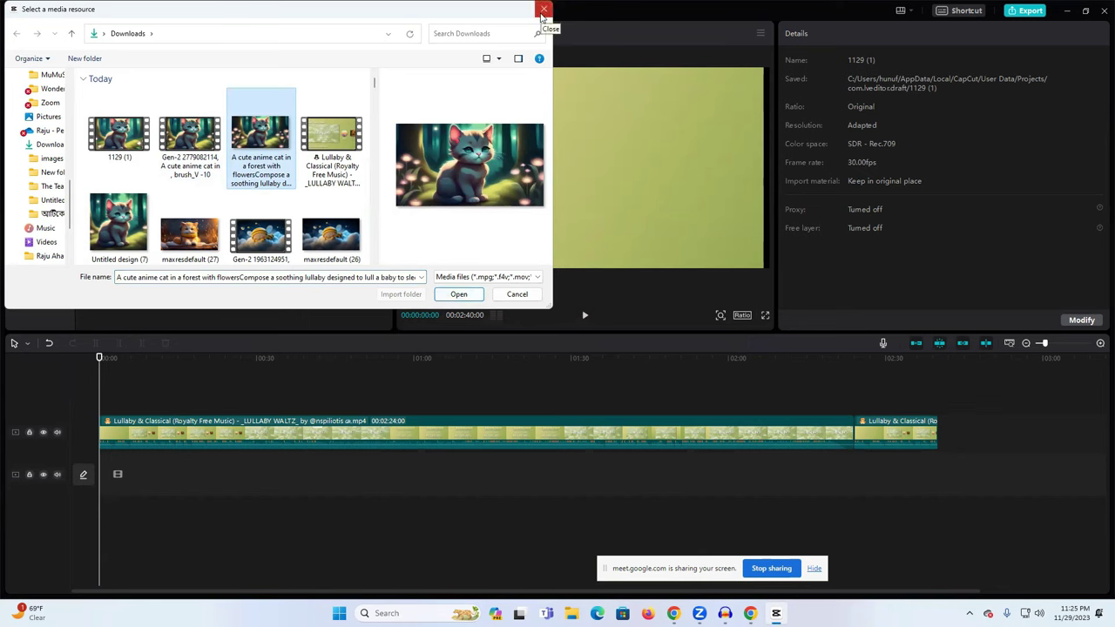
pyautogui.click(331, 233)
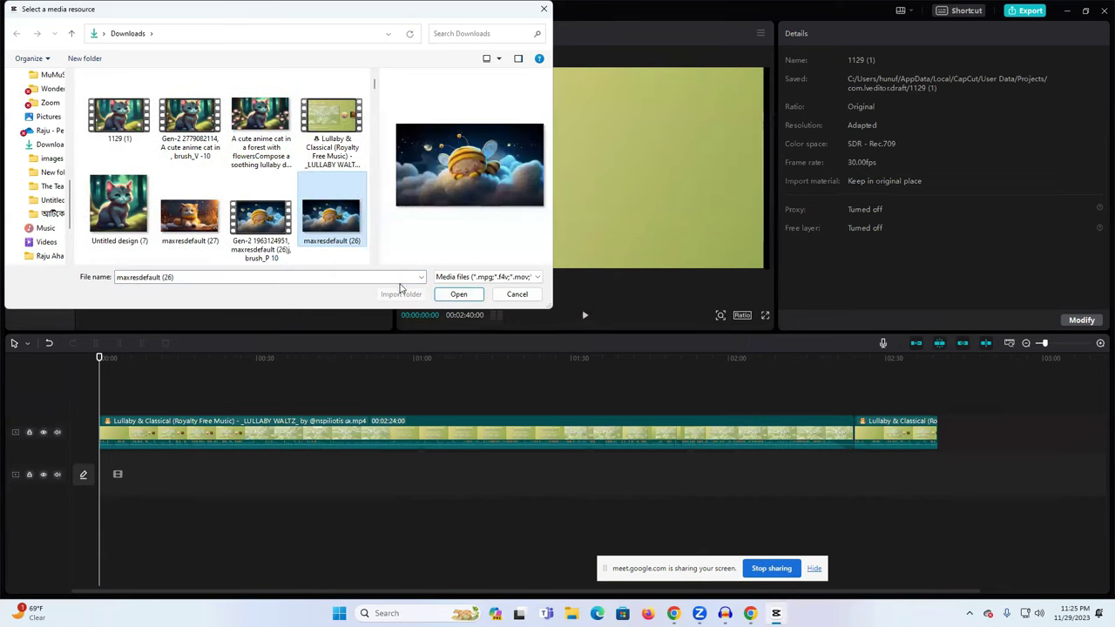
pyautogui.click(456, 294)
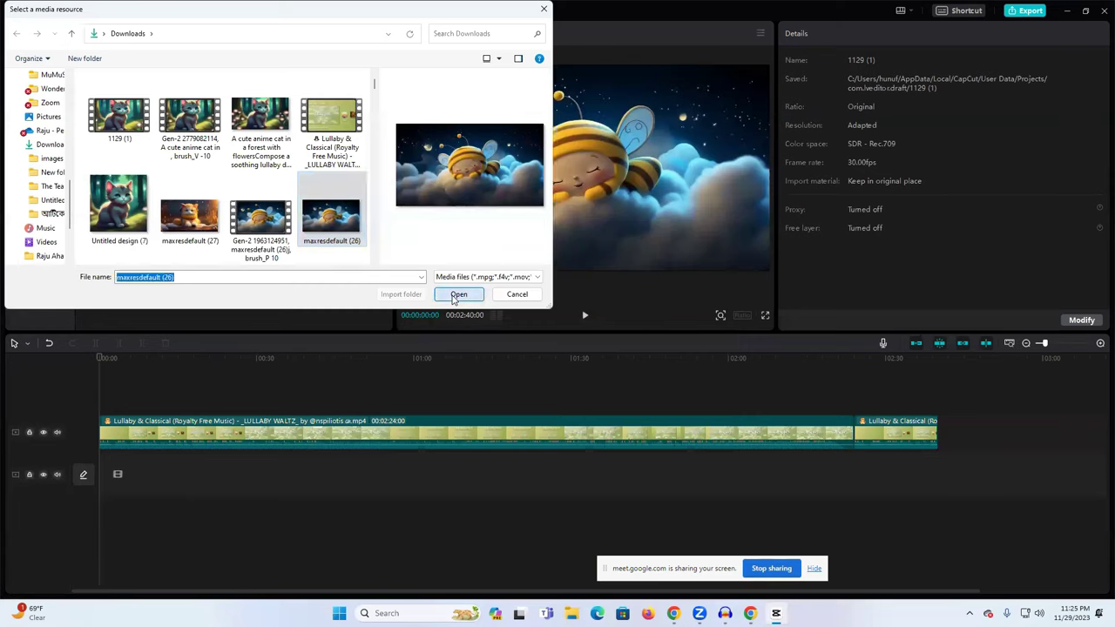
pyautogui.moveTo(282, 140); pyautogui.dragTo(933, 435)
# Preview the bee image with the lullaby music, then browse the video effects library.
pyautogui.click(584, 315)
pyautogui.click(584, 316)
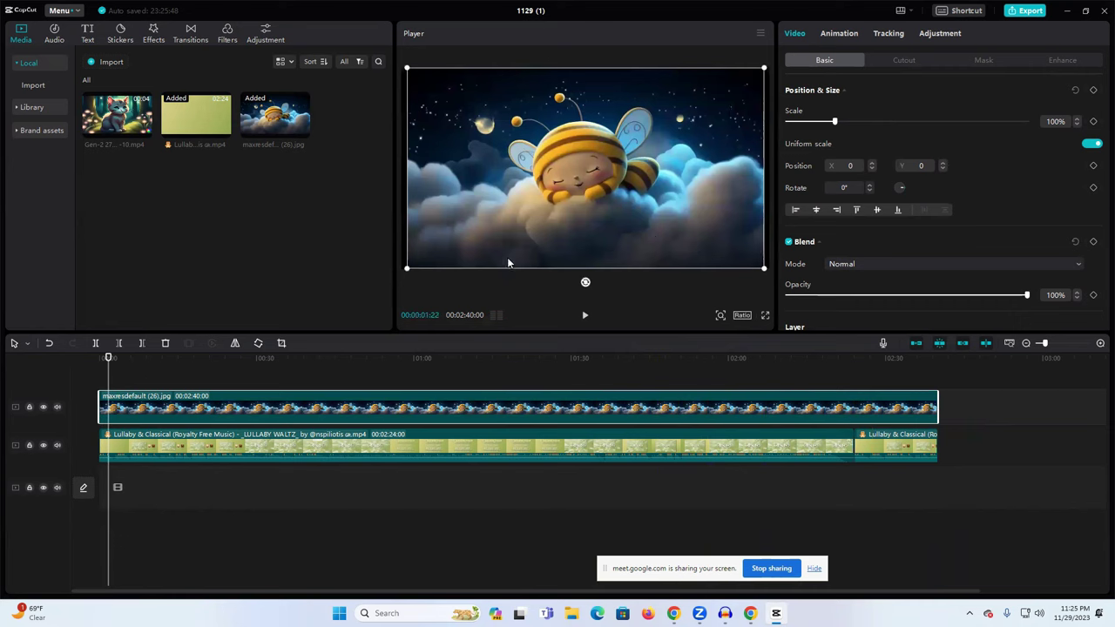
pyautogui.click(585, 316)
pyautogui.click(578, 316)
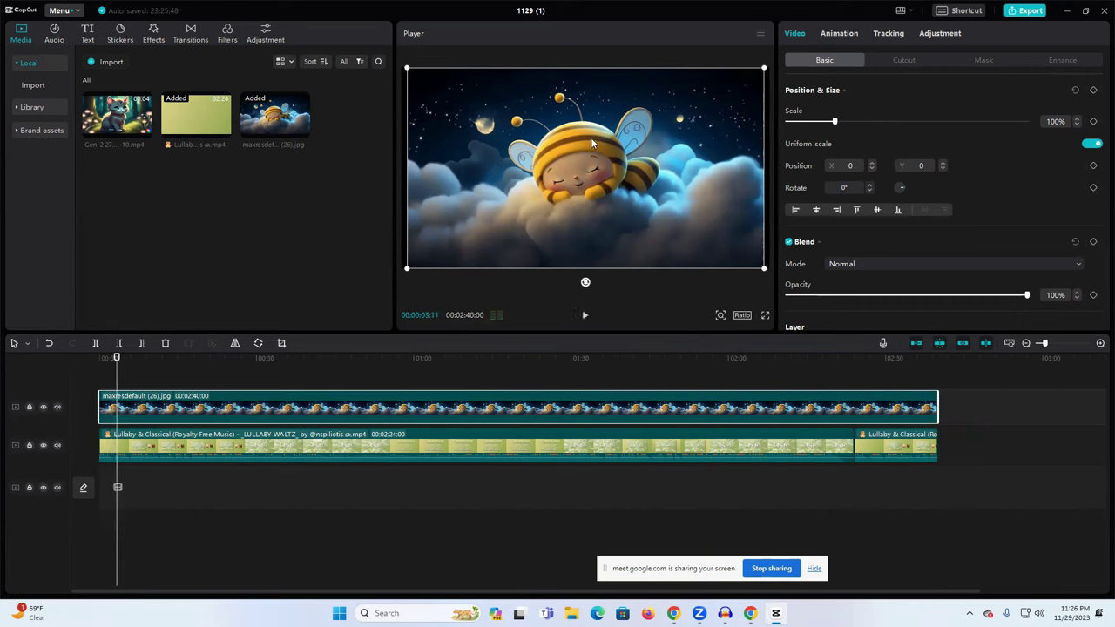
pyautogui.click(155, 32)
pyautogui.scroll(-5, 272, 230)
pyautogui.scroll(-10, 272, 231)
# Place the Spark effect at the timeline start, spanning the full 2:40 above the bee image.
pyautogui.scroll(-10, 272, 231)
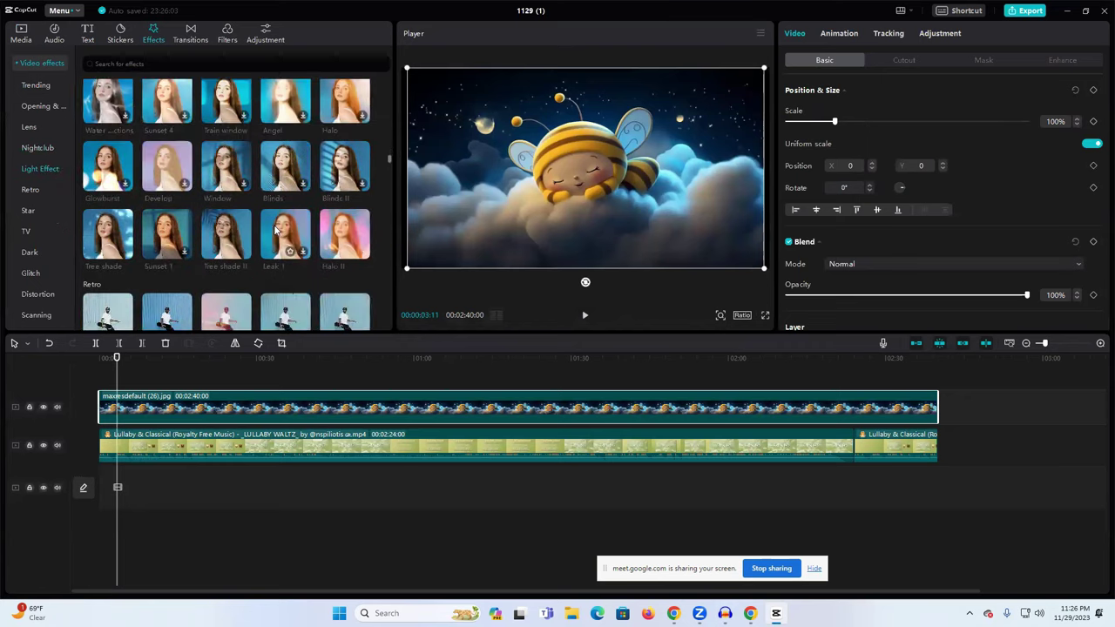
pyautogui.scroll(-10, 275, 229)
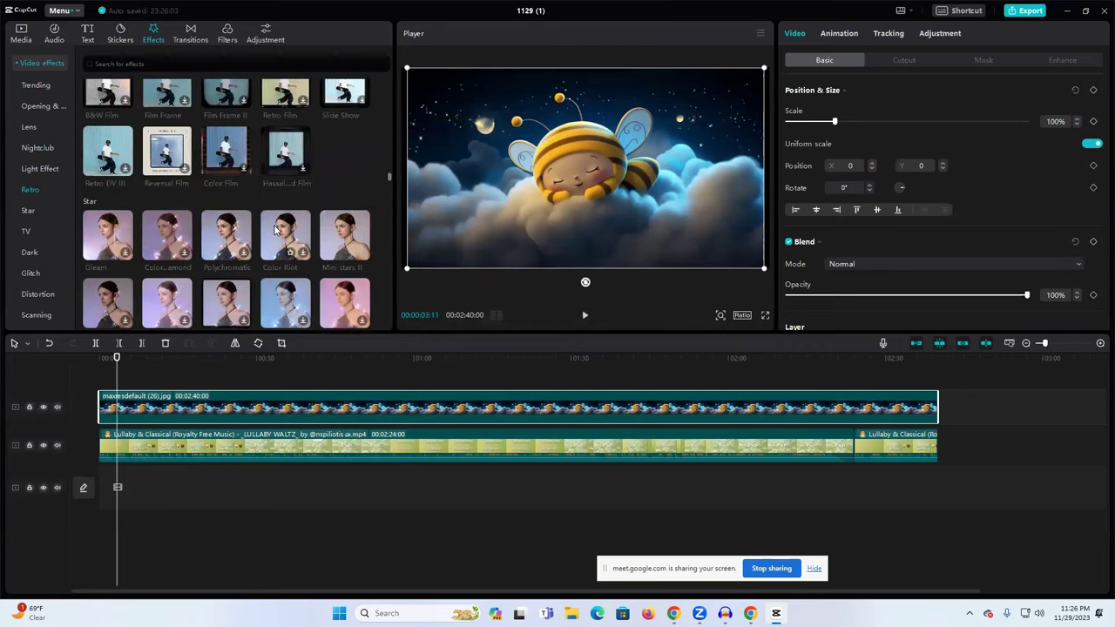
pyautogui.scroll(-5, 270, 226)
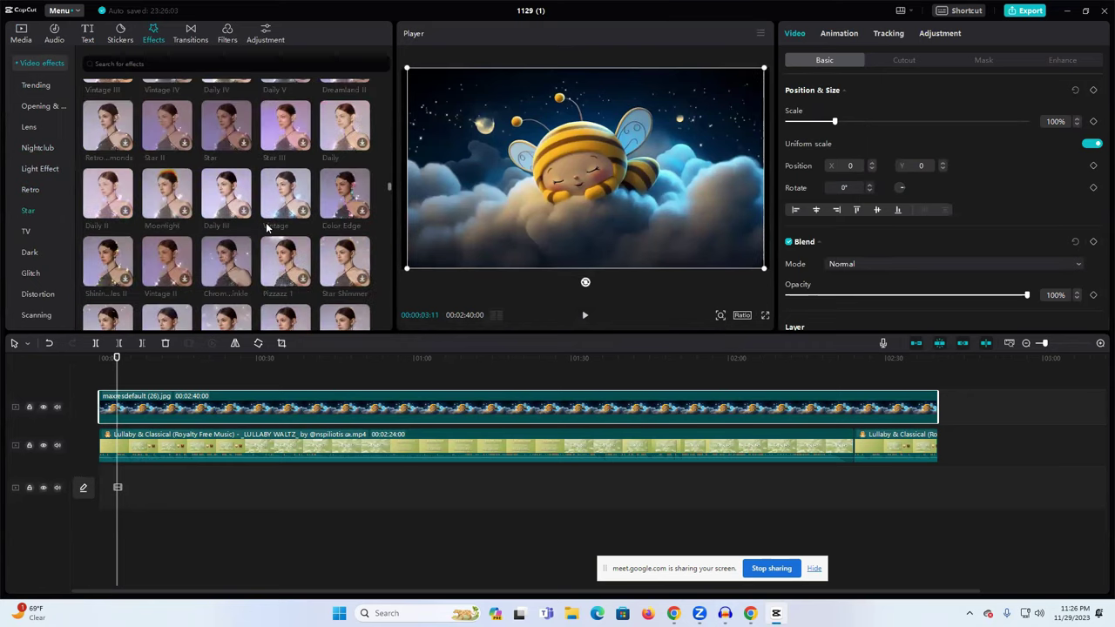
pyautogui.scroll(-10, 266, 225)
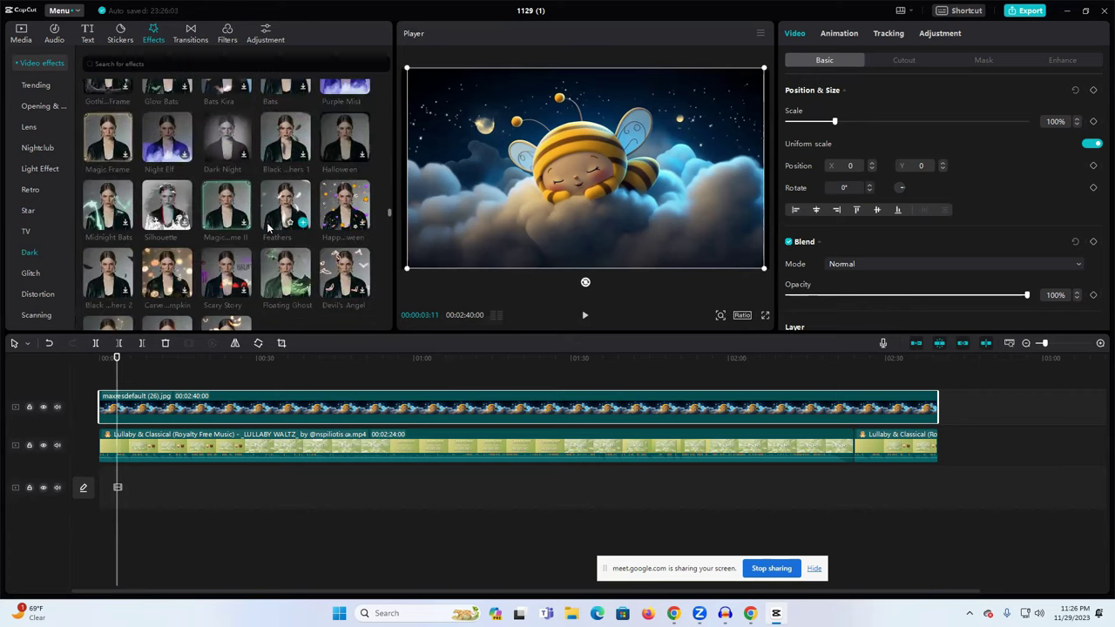
pyautogui.moveTo(268, 227)
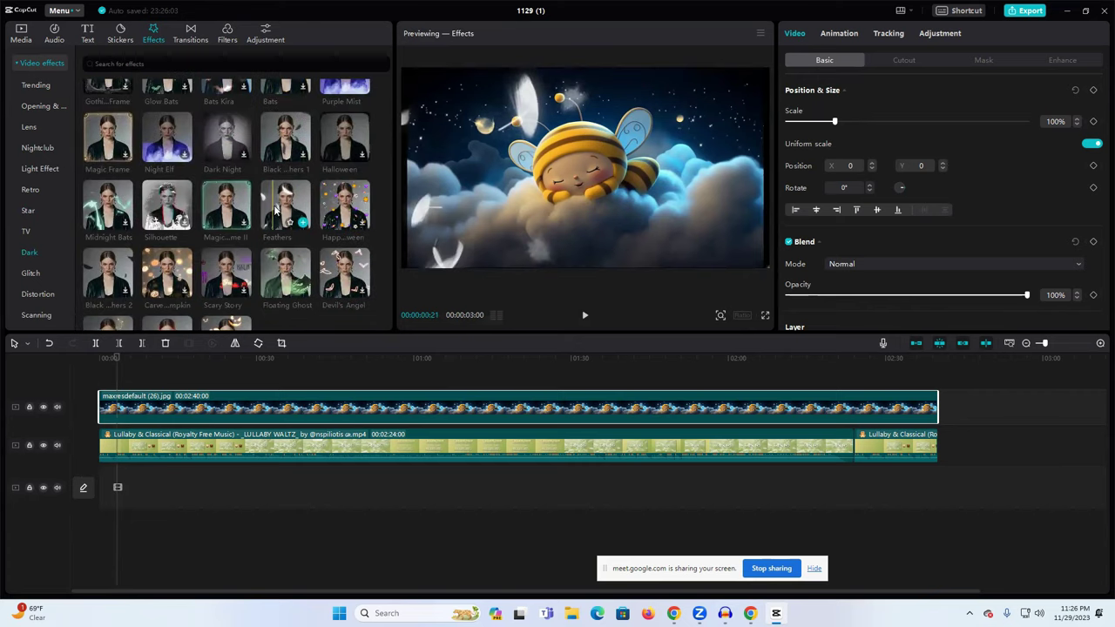
pyautogui.scroll(-2, 265, 220)
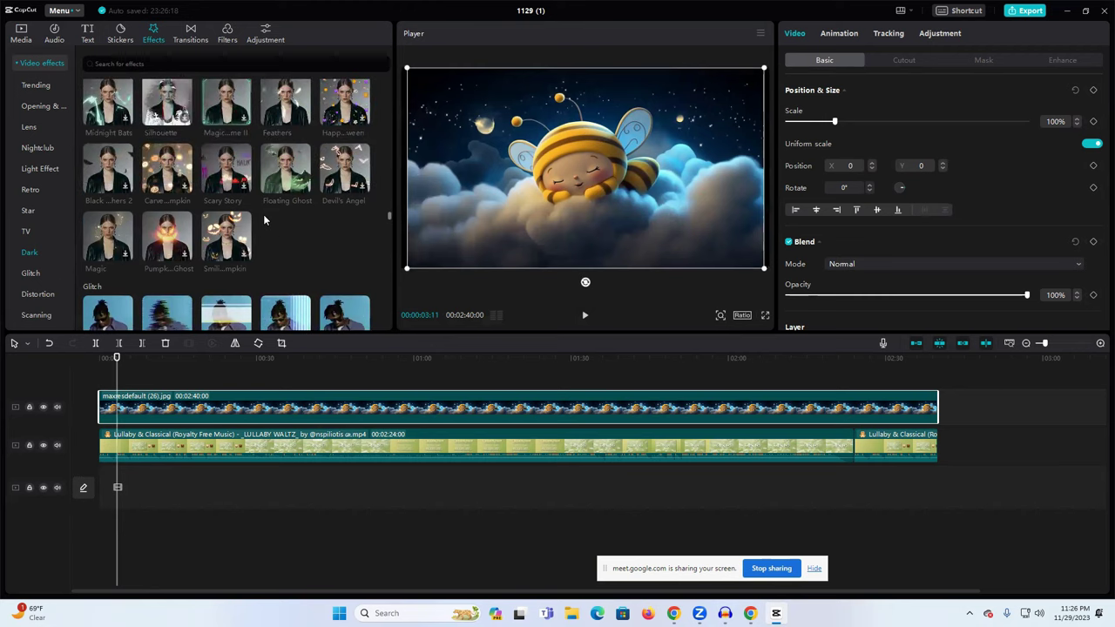
pyautogui.scroll(-6, 182, 218)
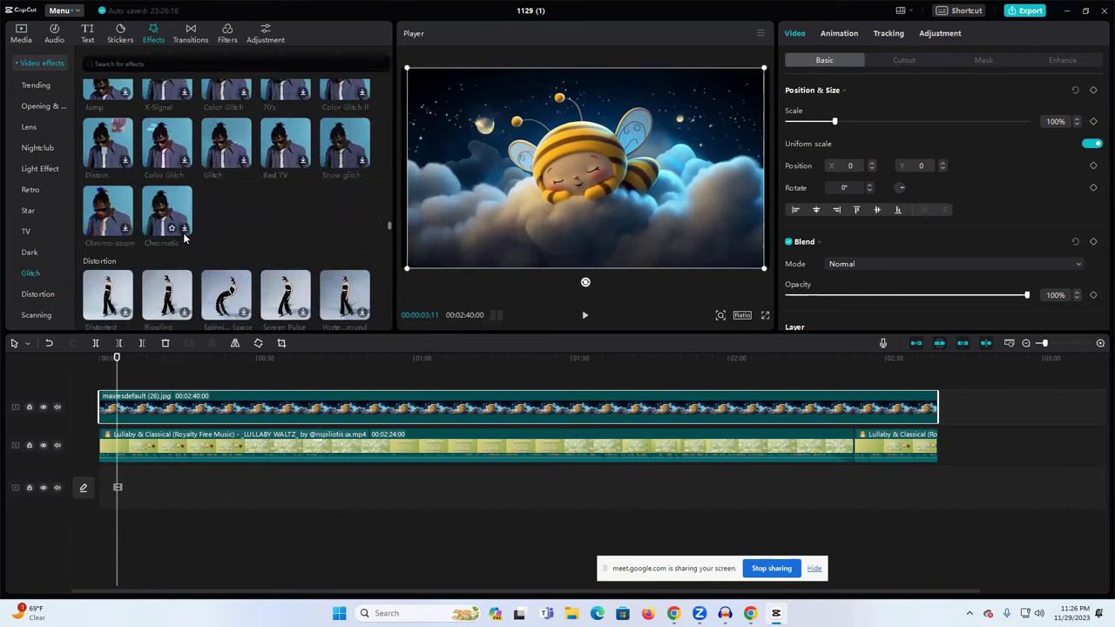
pyautogui.scroll(-2, 185, 235)
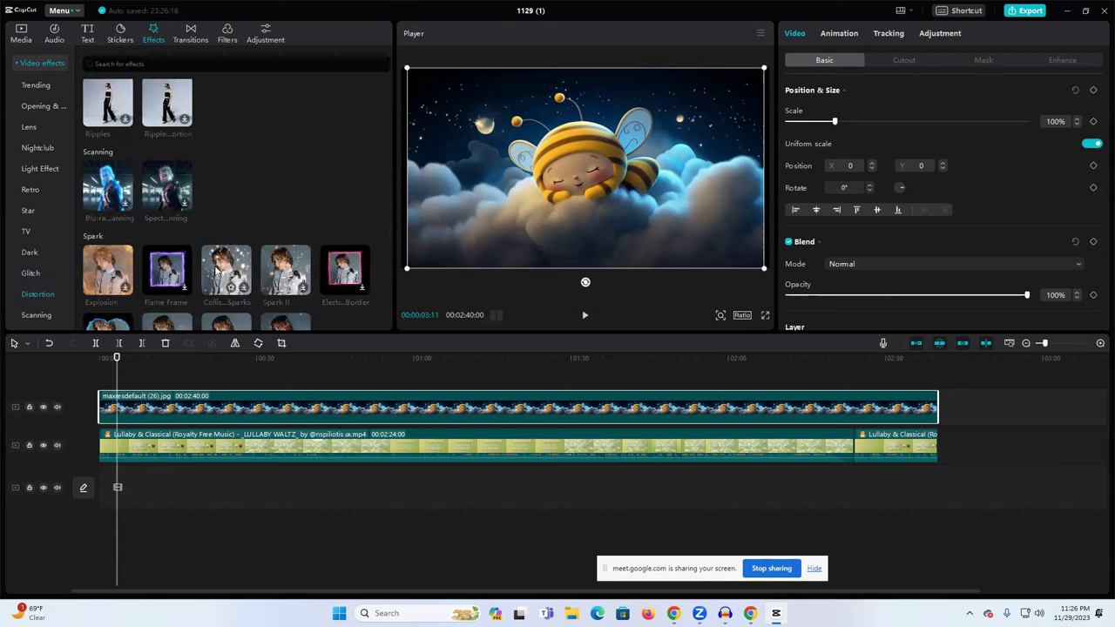
pyautogui.scroll(-3, 264, 261)
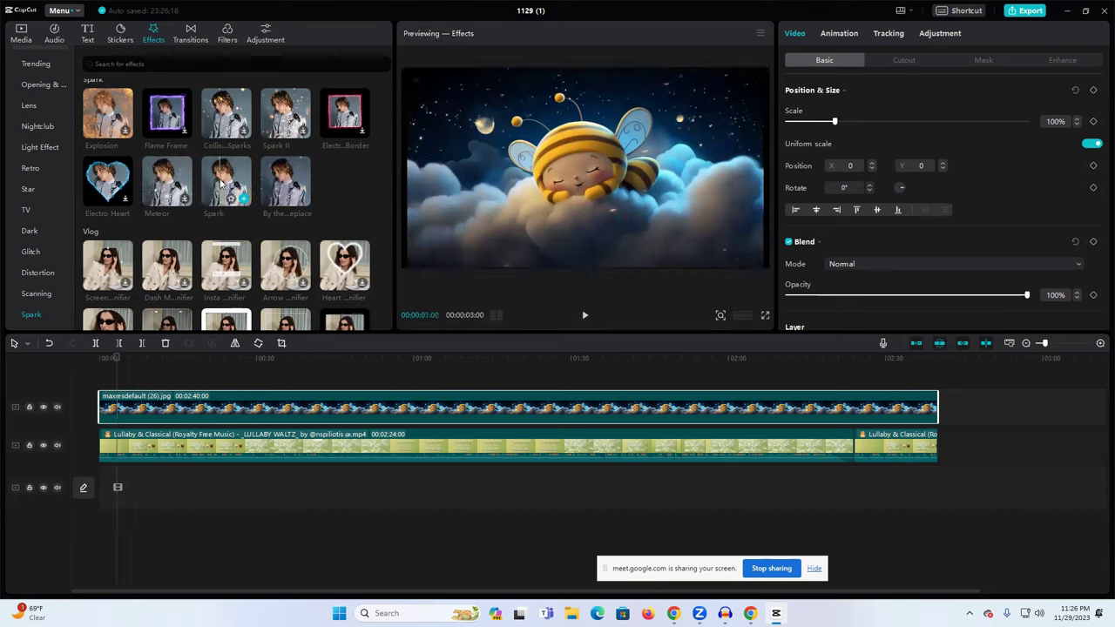
pyautogui.moveTo(232, 190); pyautogui.dragTo(938, 404)
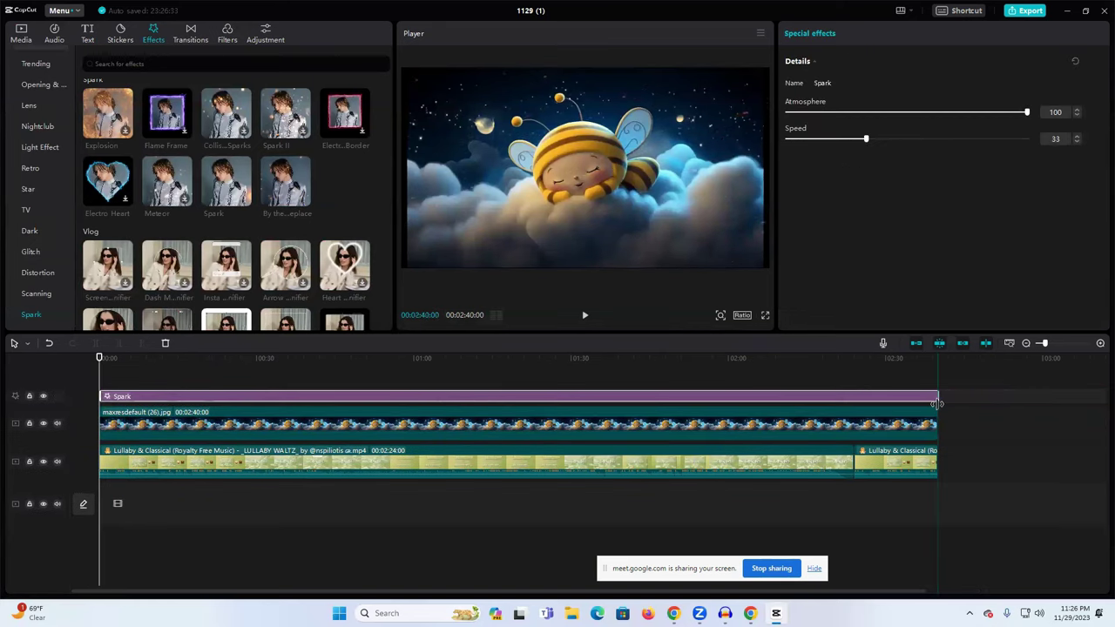
# Play back the Spark sparkle over the bee image, then delete the Spark effect.
pyautogui.click(586, 319)
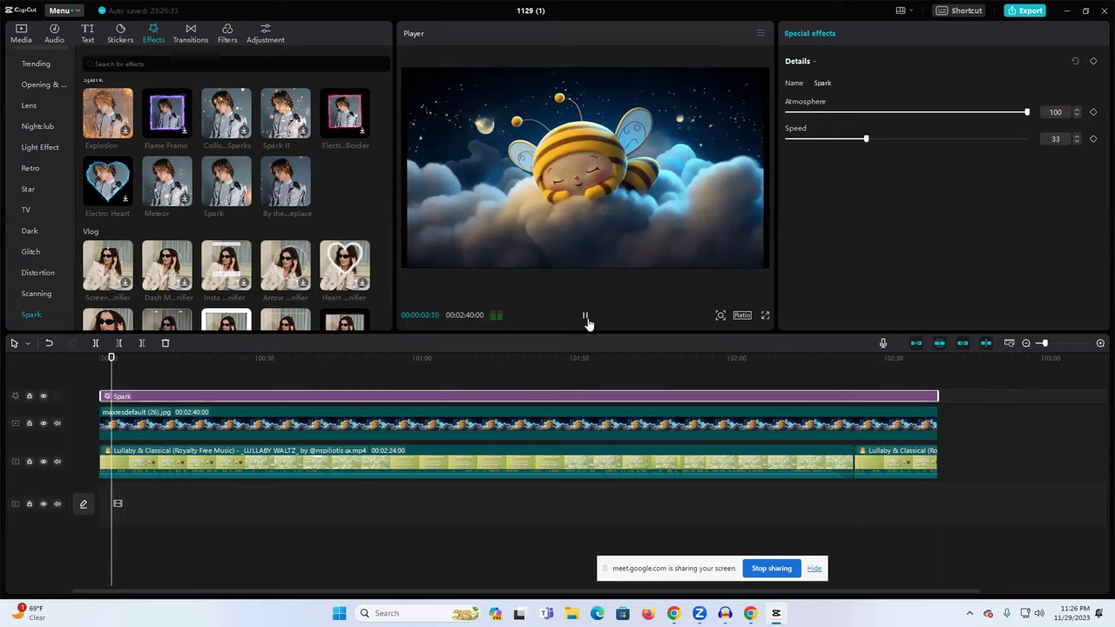
pyautogui.click(586, 318)
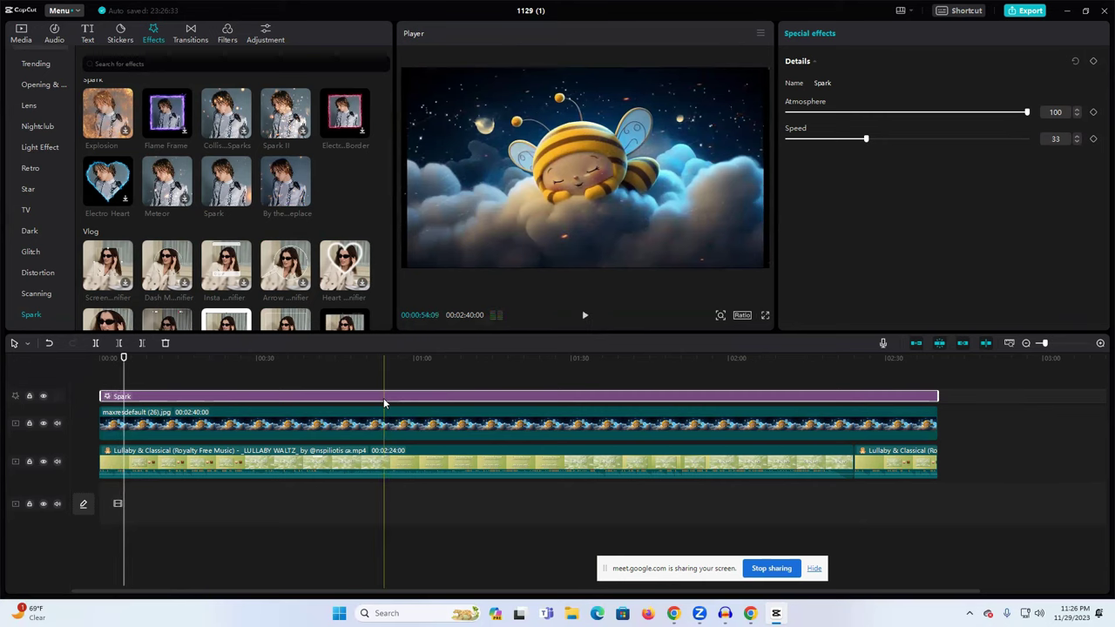
pyautogui.press('Delete')
pyautogui.scroll(-2, 255, 246)
# Find Snowfall in the Christmas effects and drop it at the start of the timeline.
pyautogui.scroll(-5, 255, 235)
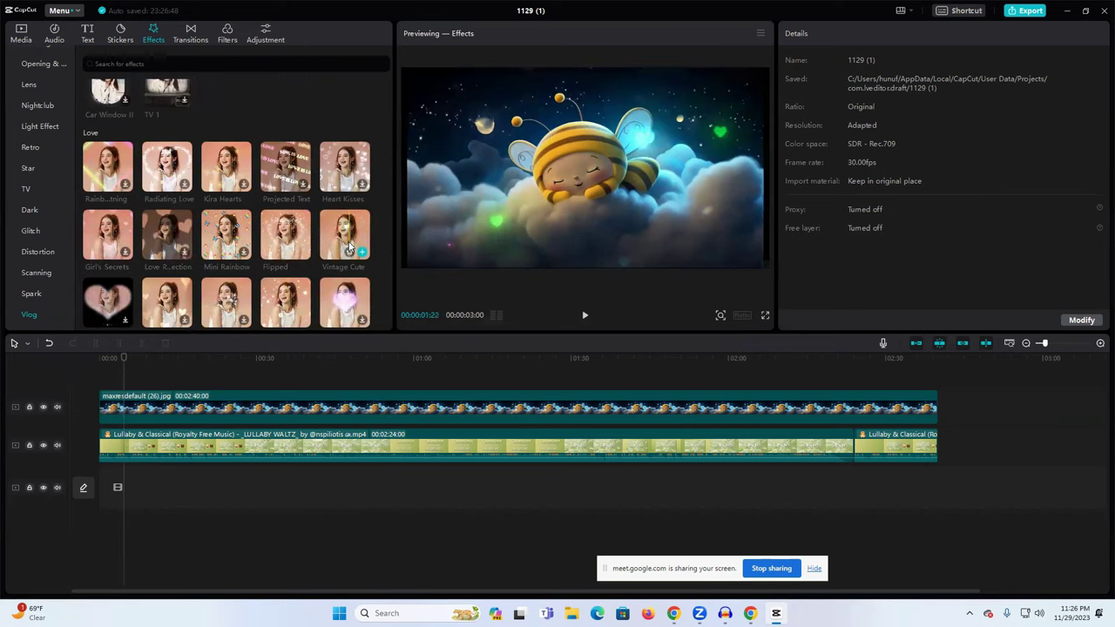
pyautogui.scroll(-3, 237, 284)
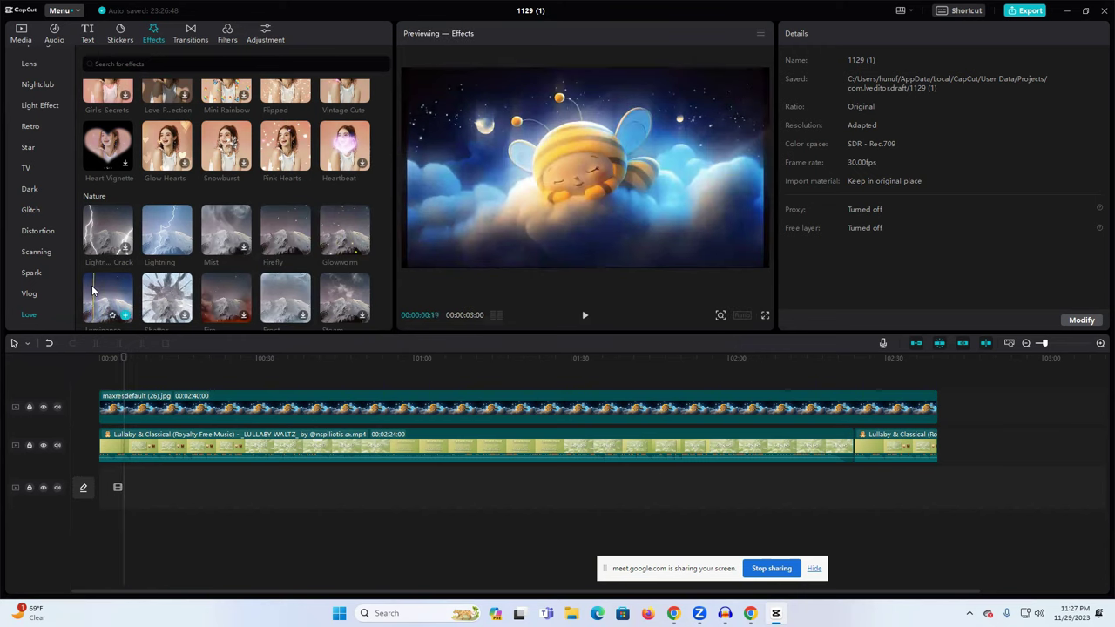
pyautogui.scroll(-2, 100, 294)
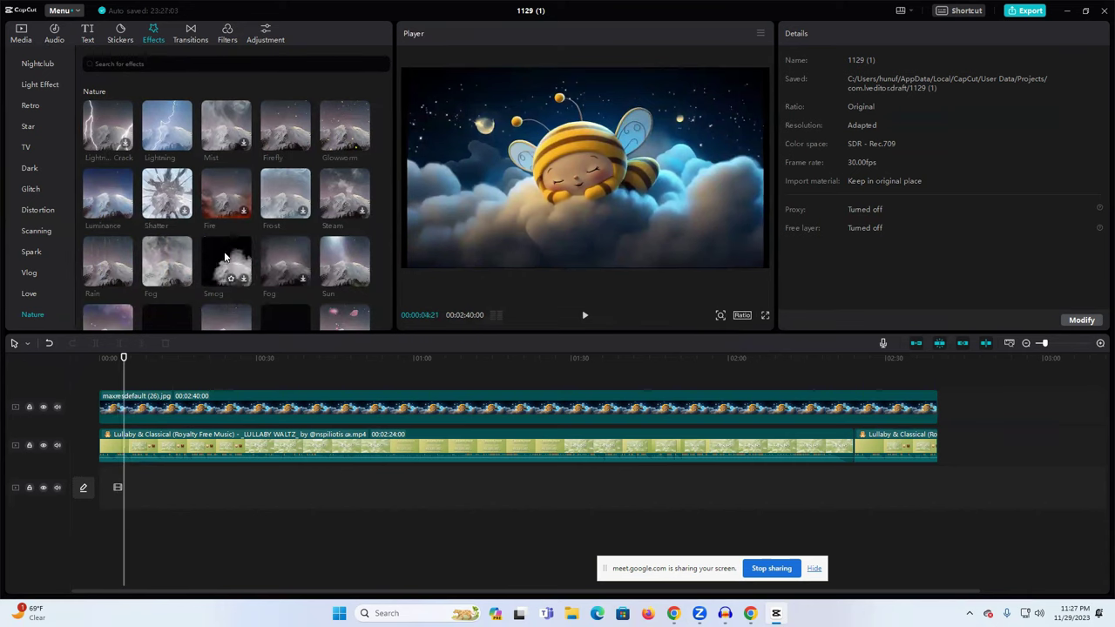
pyautogui.scroll(-1, 223, 251)
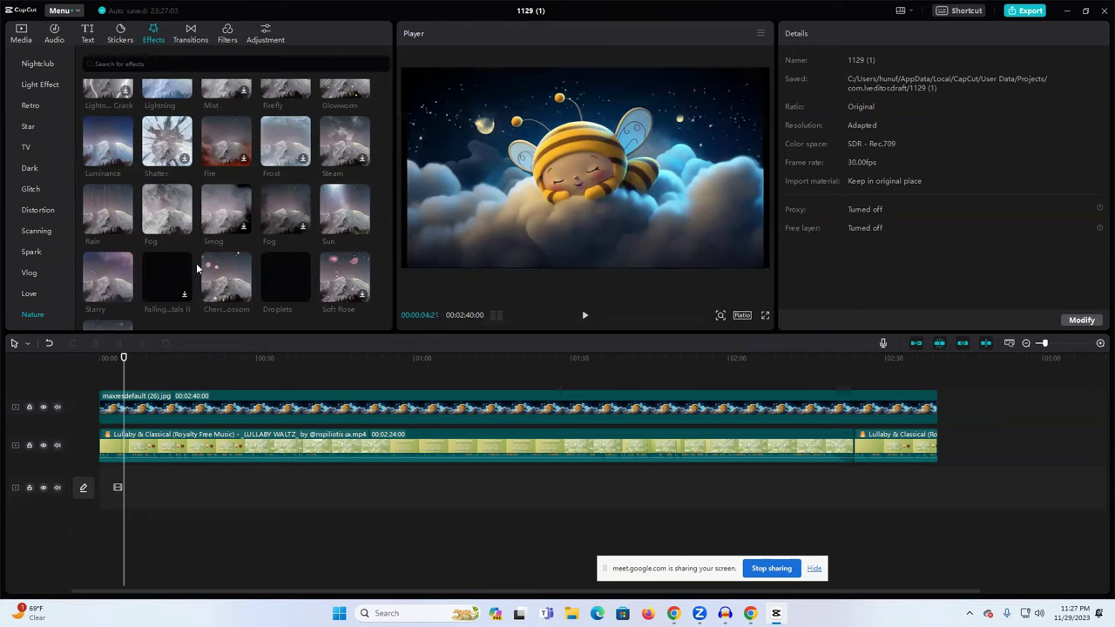
pyautogui.scroll(-1, 196, 264)
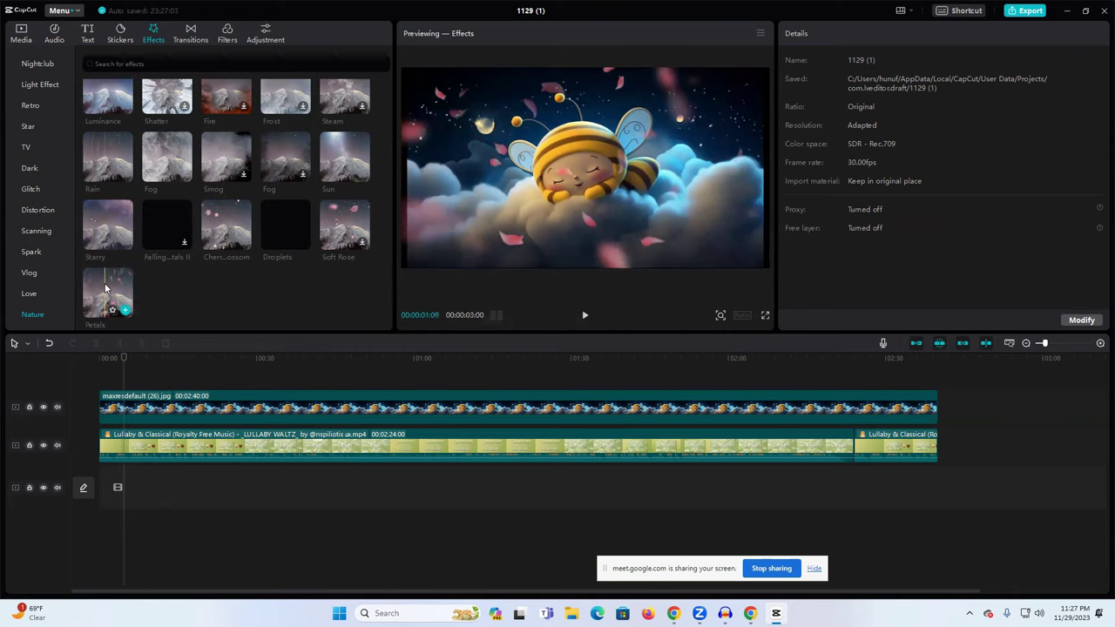
pyautogui.scroll(-3, 151, 289)
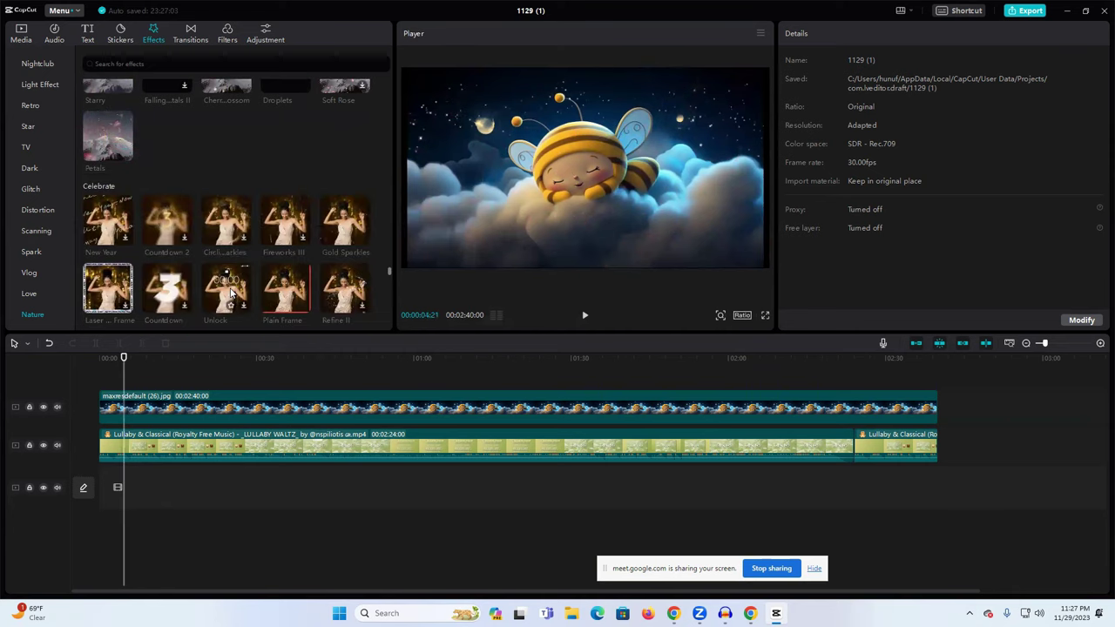
pyautogui.scroll(-6, 171, 279)
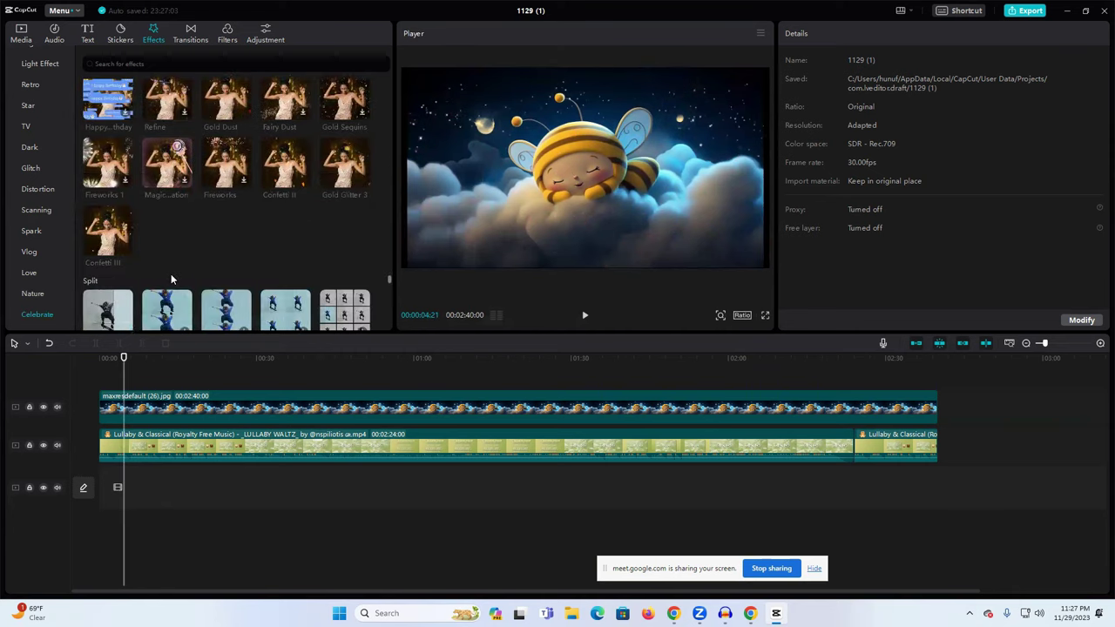
pyautogui.scroll(-5, 171, 275)
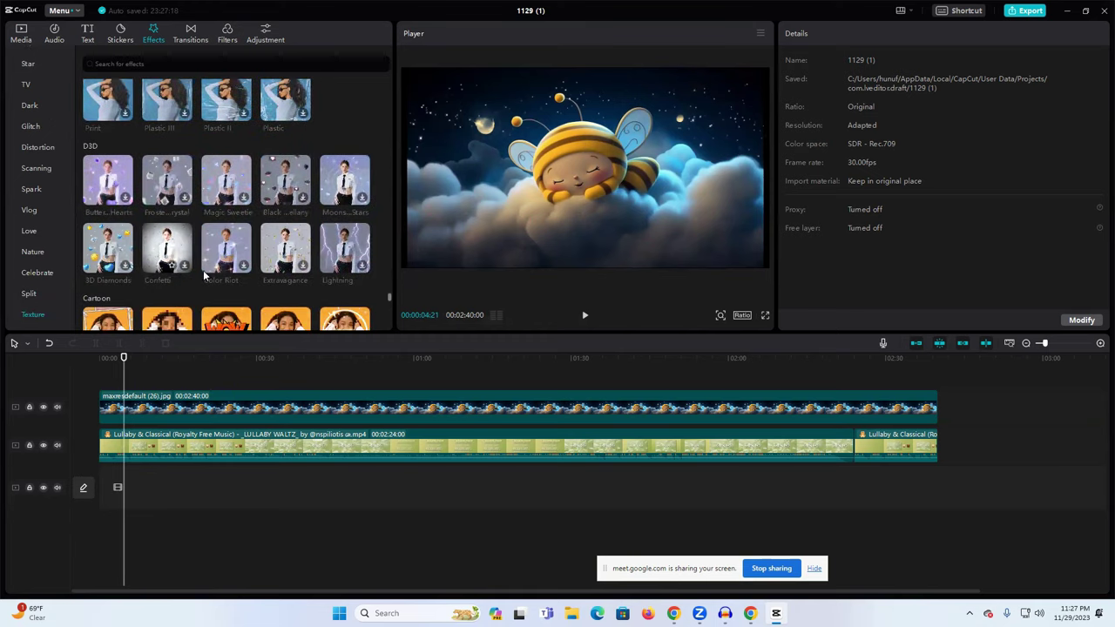
pyautogui.scroll(-8, 255, 264)
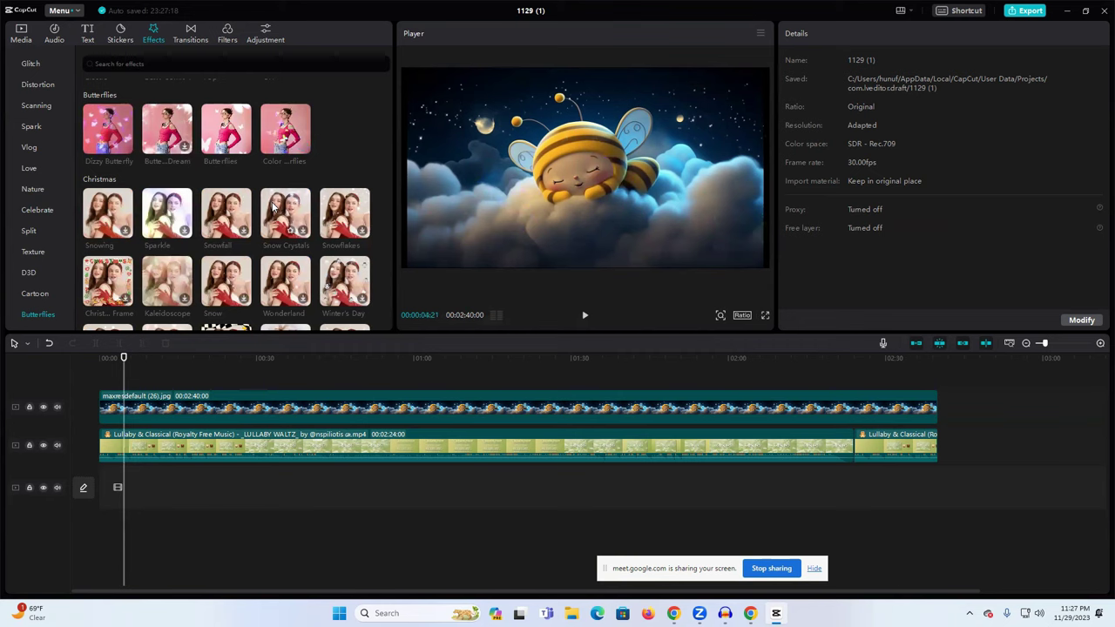
pyautogui.moveTo(234, 212); pyautogui.dragTo(120, 398)
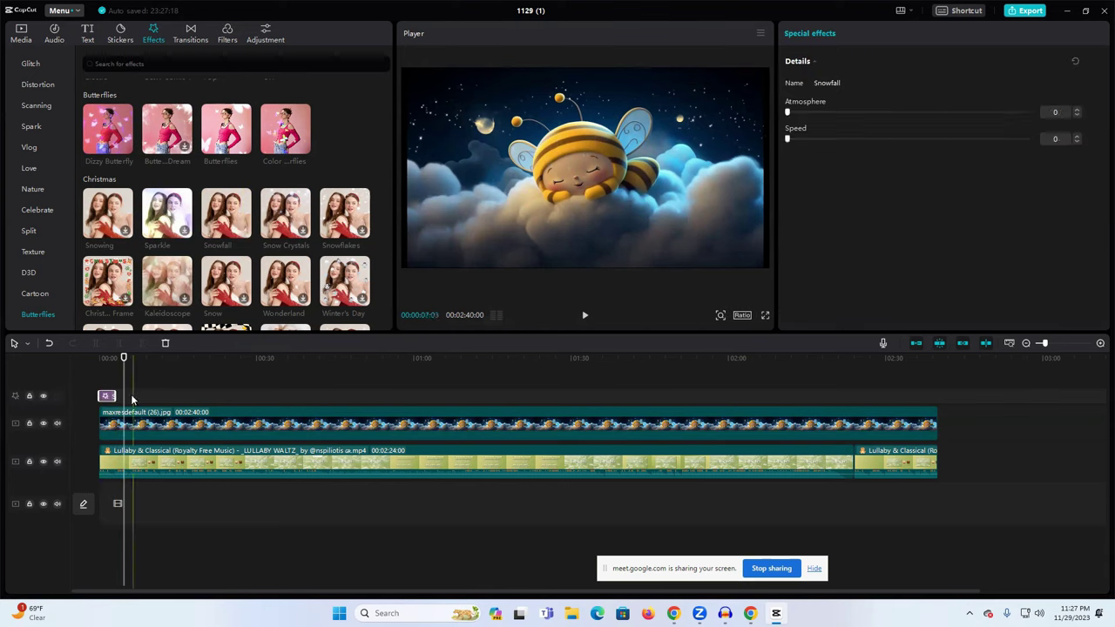
# Stretch the Snowfall effect across the full 2:40 and preview it.
pyautogui.moveTo(124, 359); pyautogui.dragTo(938, 396)
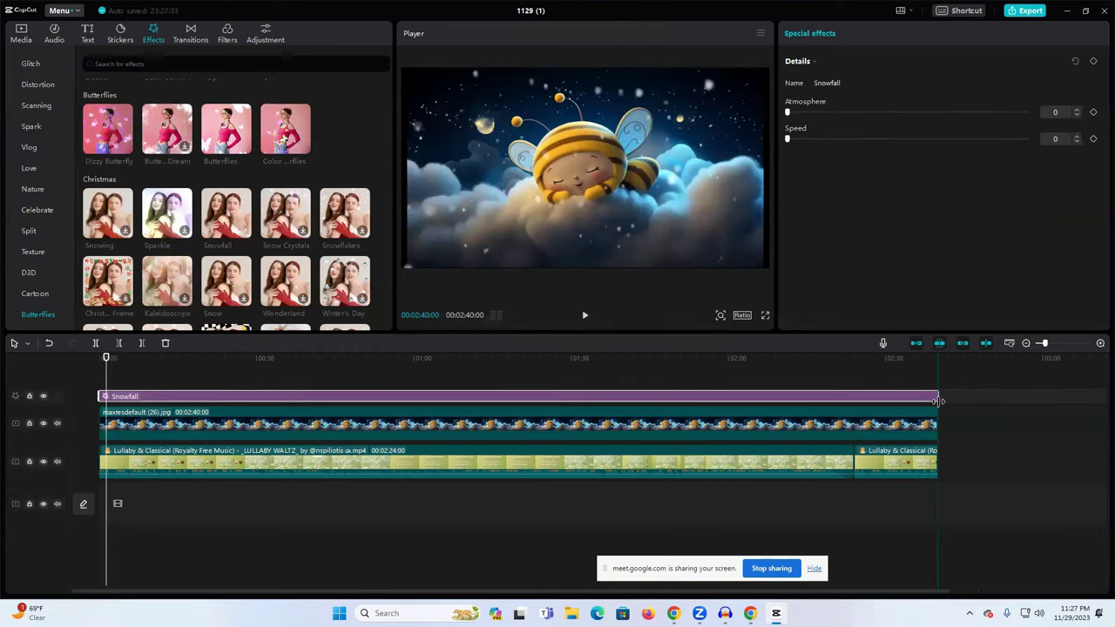
pyautogui.click(582, 317)
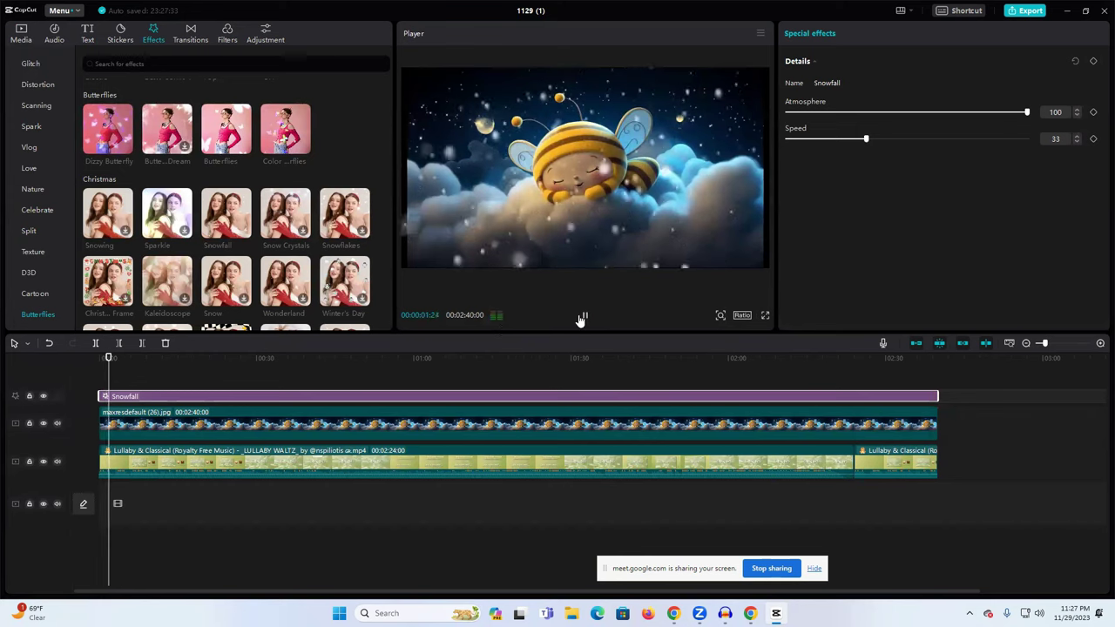
pyautogui.click(583, 316)
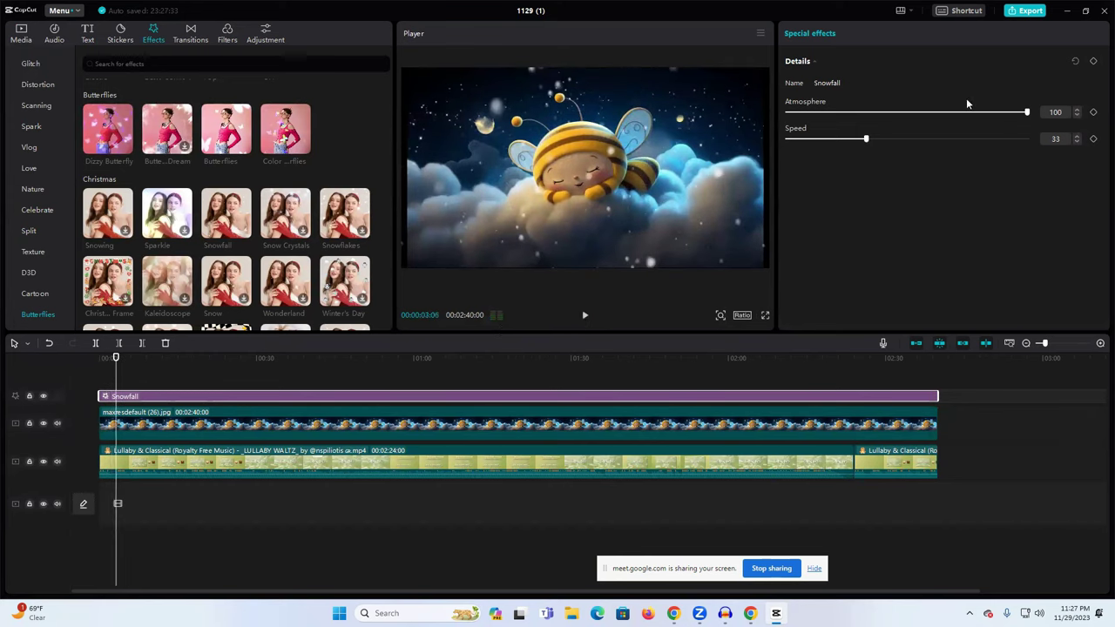
# Set Snowfall speed to 5 and atmosphere to 37, then export as 1080P MP4.
pyautogui.moveTo(863, 148); pyautogui.dragTo(799, 141)
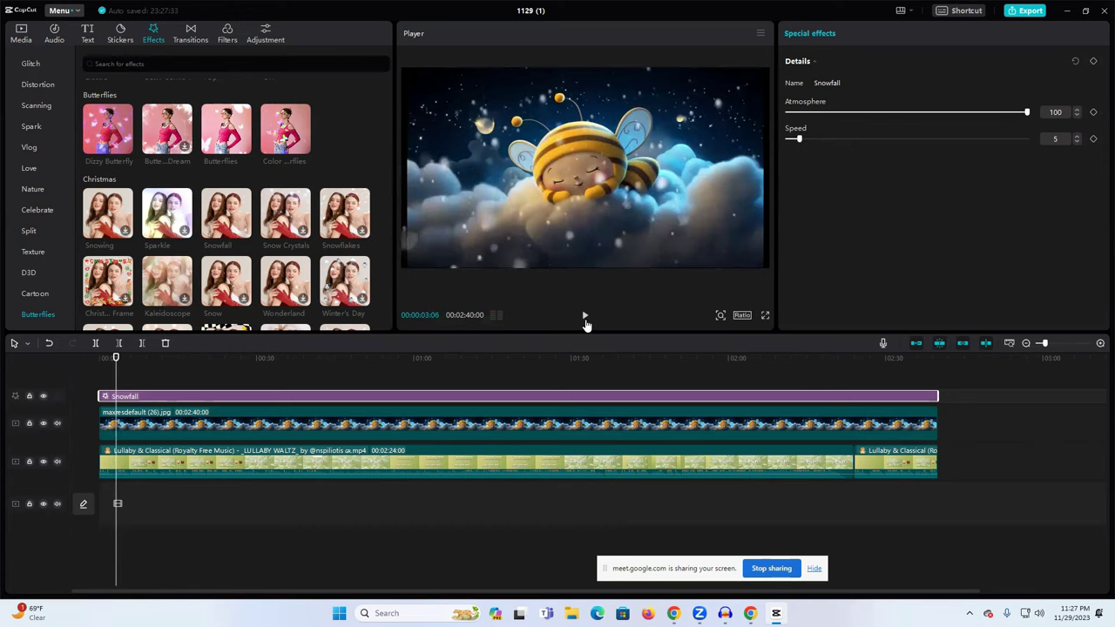
pyautogui.click(584, 317)
pyautogui.moveTo(1012, 116); pyautogui.dragTo(837, 113)
pyautogui.click(585, 317)
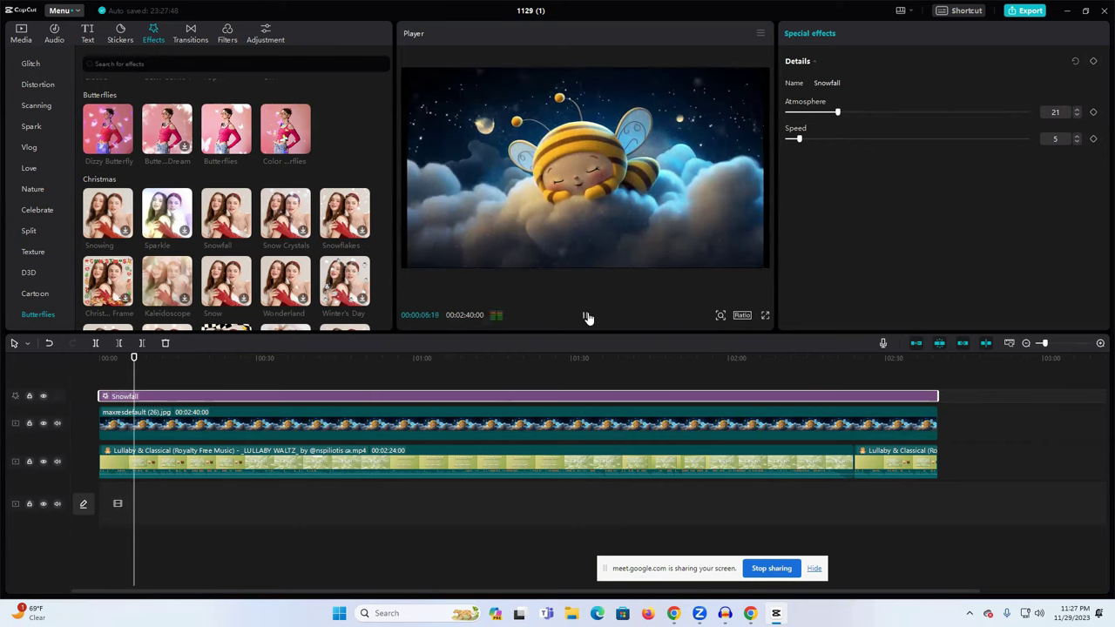
pyautogui.moveTo(840, 112); pyautogui.dragTo(875, 112)
pyautogui.click(585, 316)
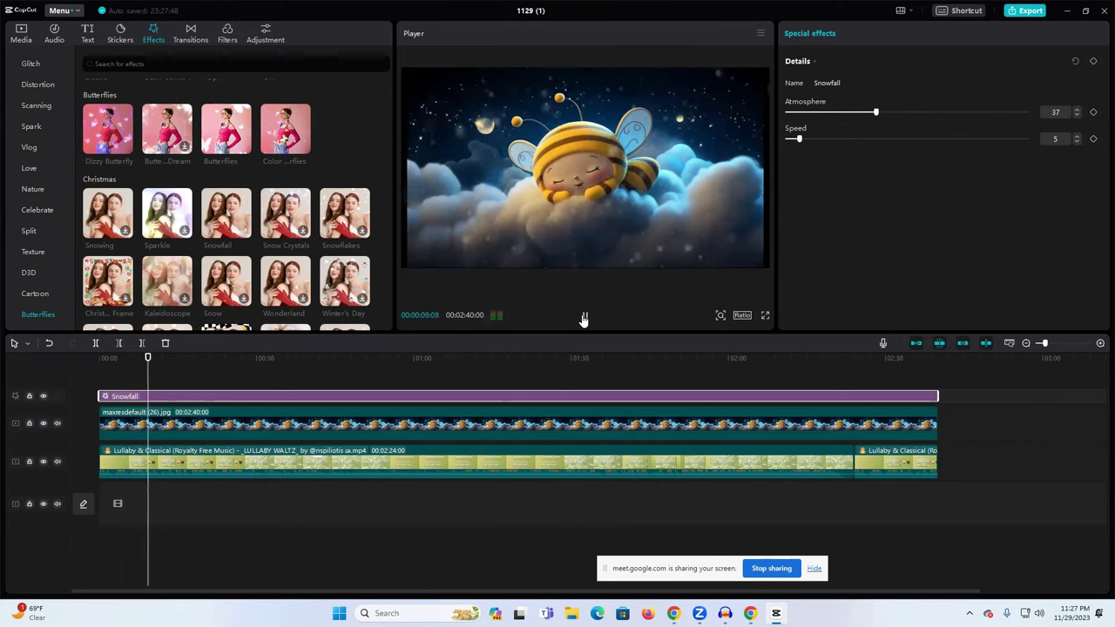
pyautogui.click(584, 317)
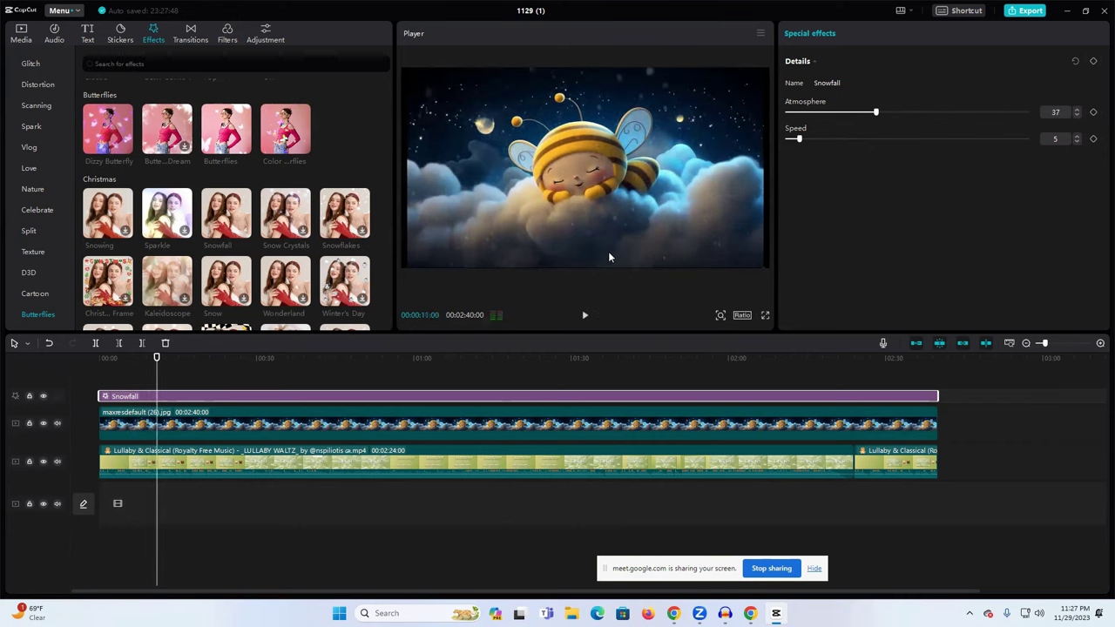
pyautogui.click(583, 318)
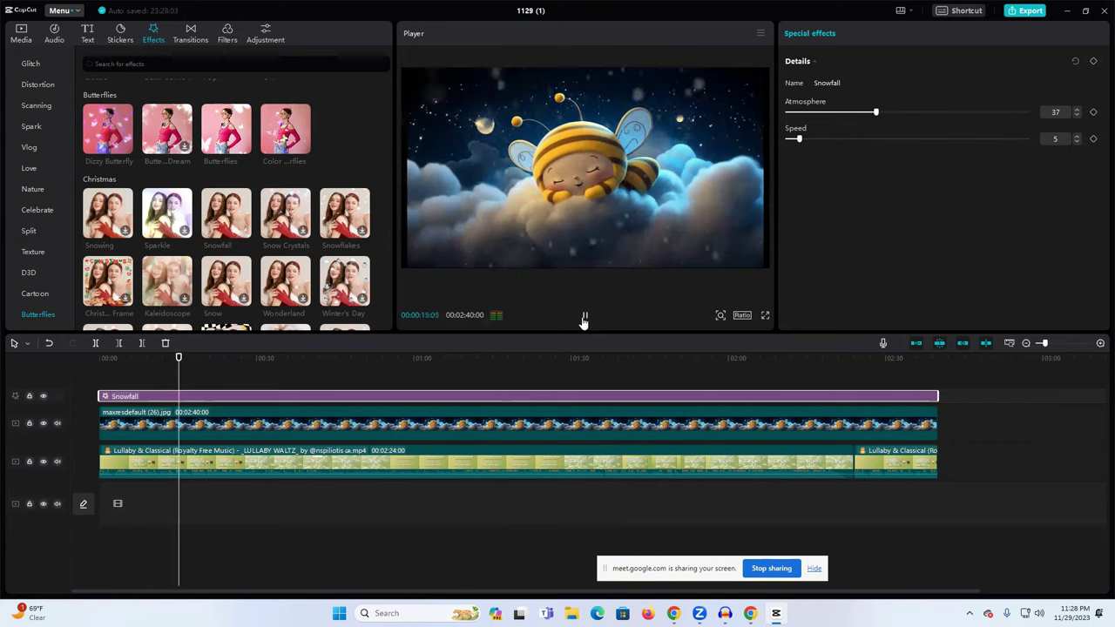
pyautogui.click(583, 319)
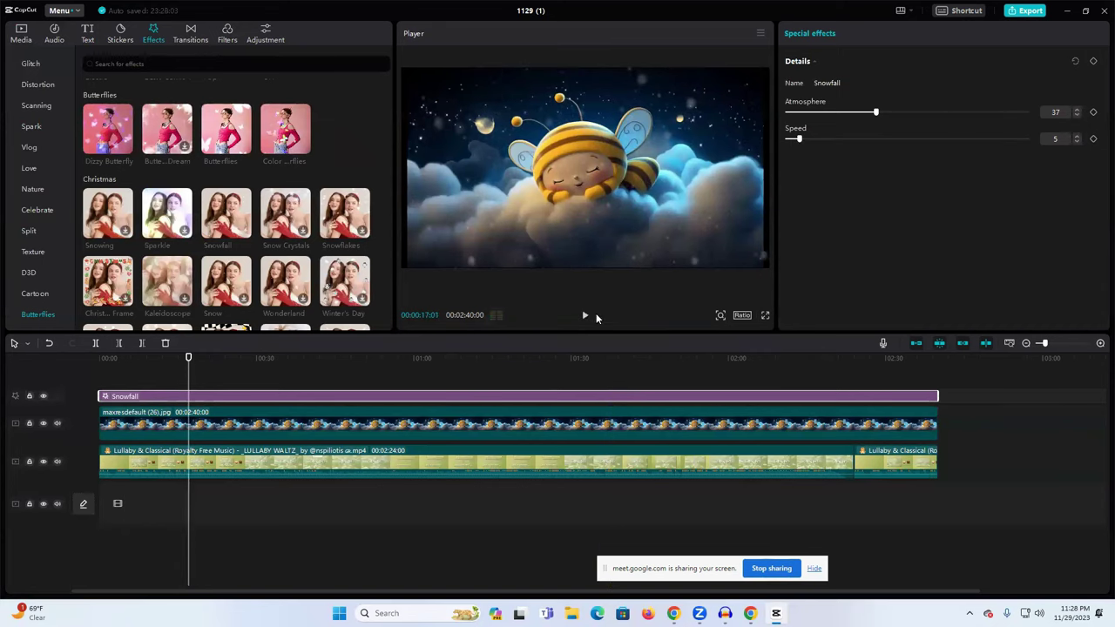
pyautogui.click(1025, 11)
pyautogui.click(665, 466)
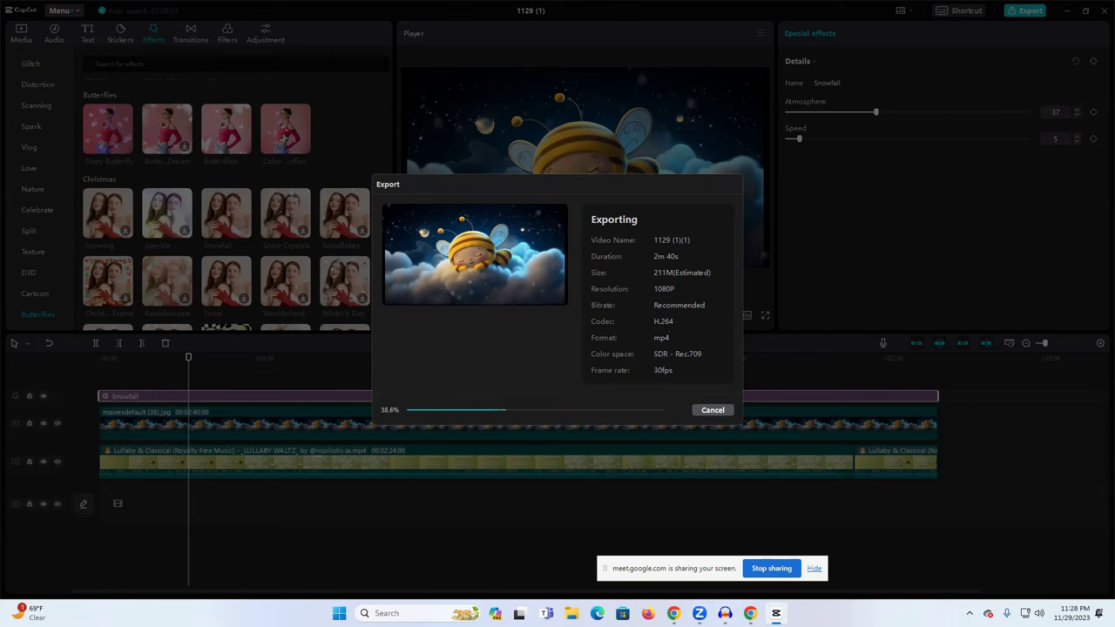
# Switch to the YouTube lullaby channel page in Chrome while the export runs.
pyautogui.click(673, 614)
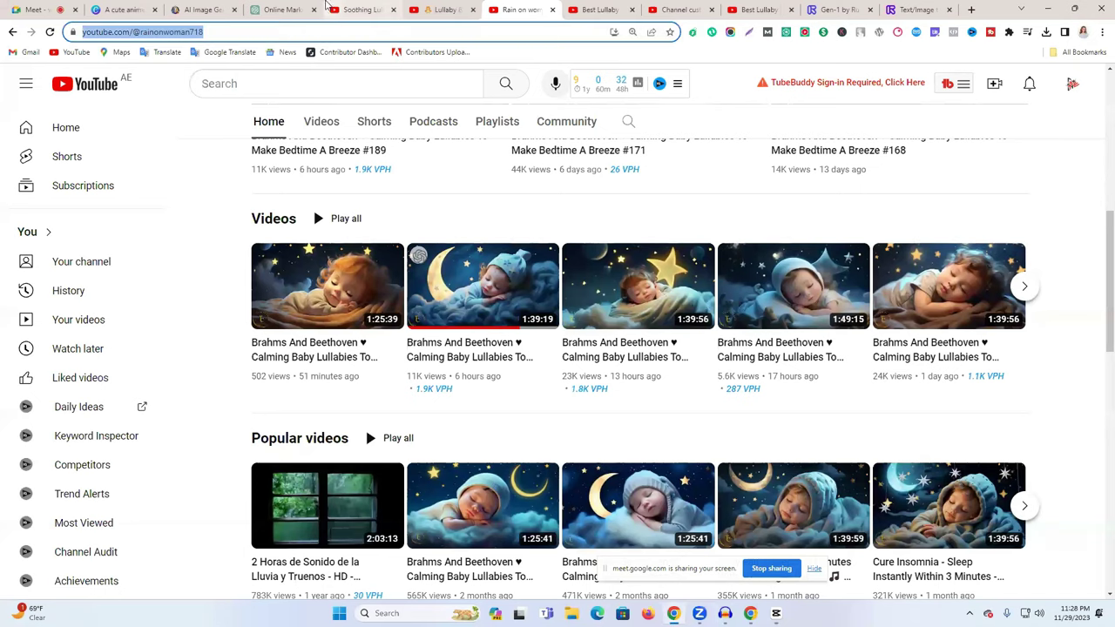
# Move through the Leonardo.Ai and lullaby video tabs to the Canva 'A cute anime' cat design.
pyautogui.click(170, 8)
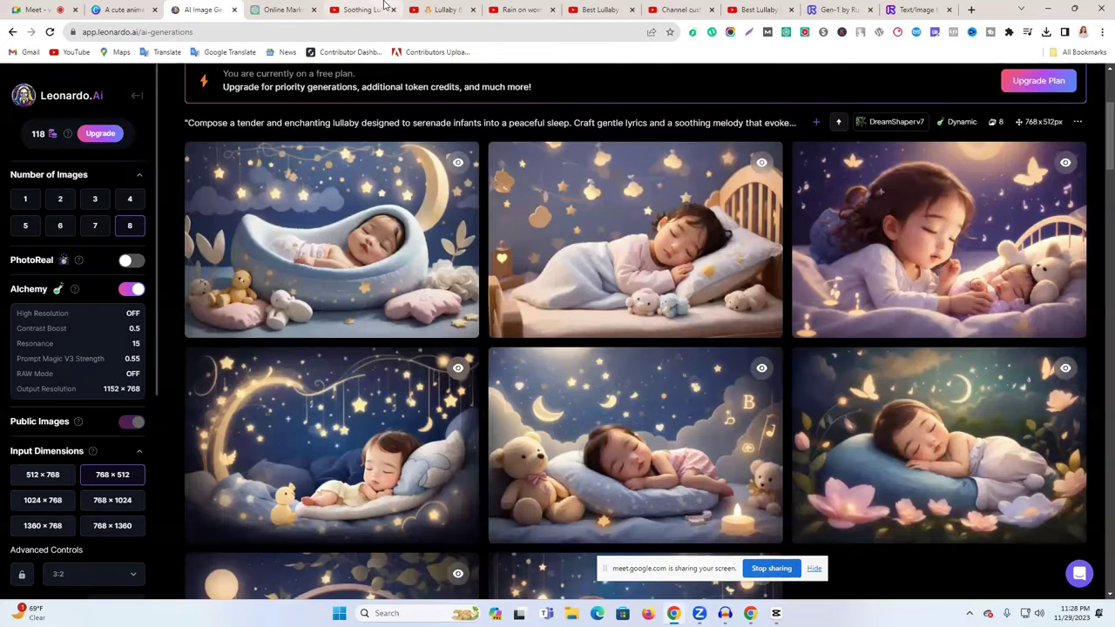
pyautogui.click(360, 10)
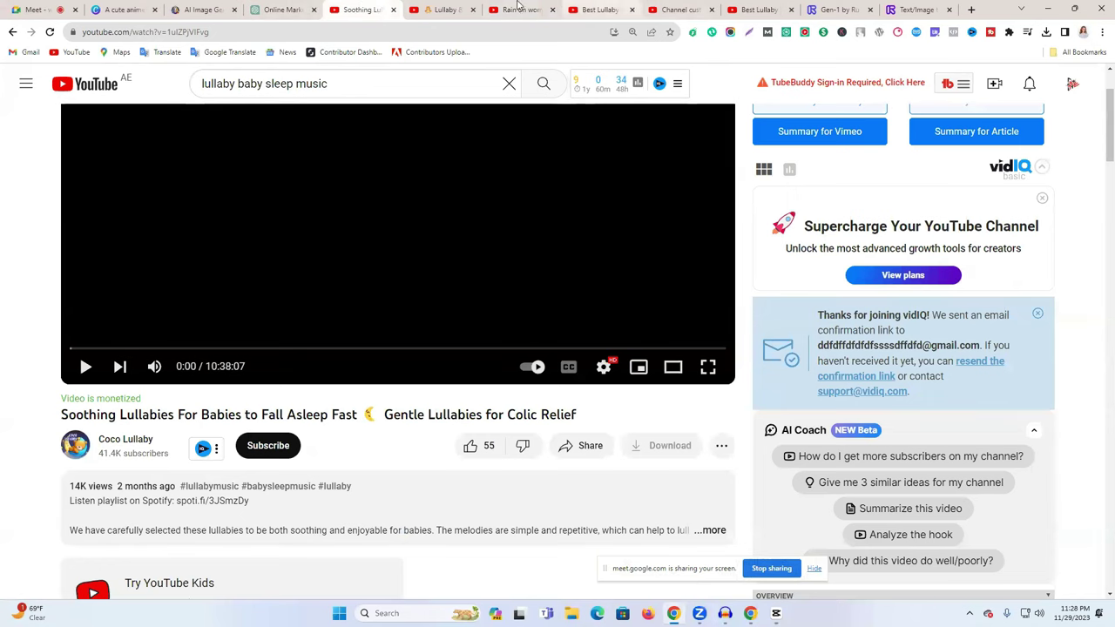
pyautogui.click(129, 7)
pyautogui.scroll(2, 773, 507)
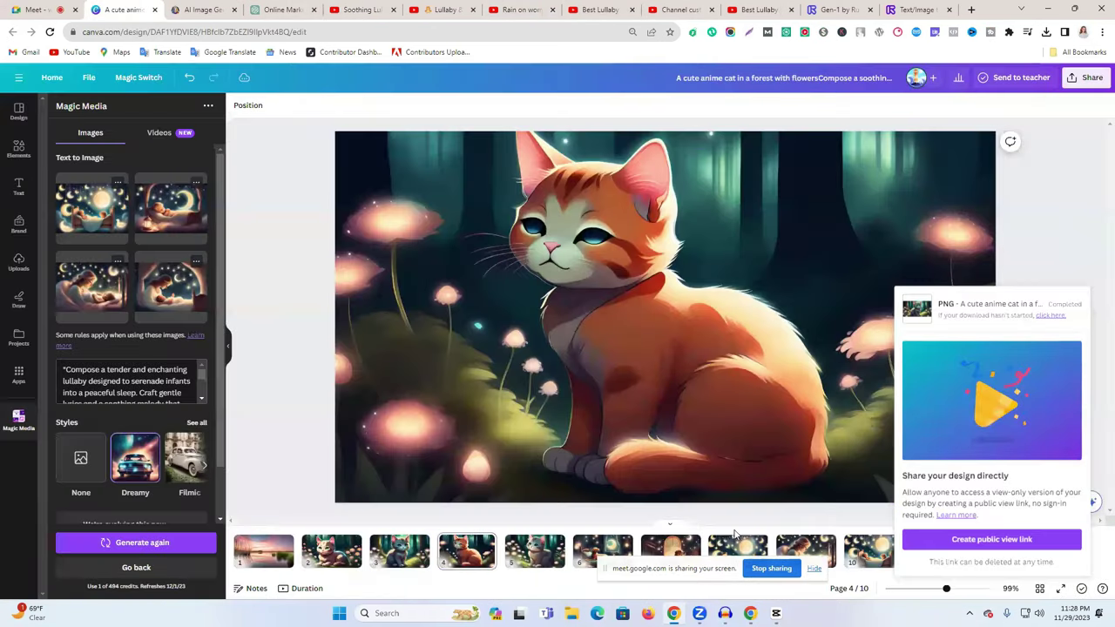
# Browse Canva pages 8, 6, 9, 8, 10, 5 and 4, ending on page 3's grey cat.
pyautogui.click(741, 547)
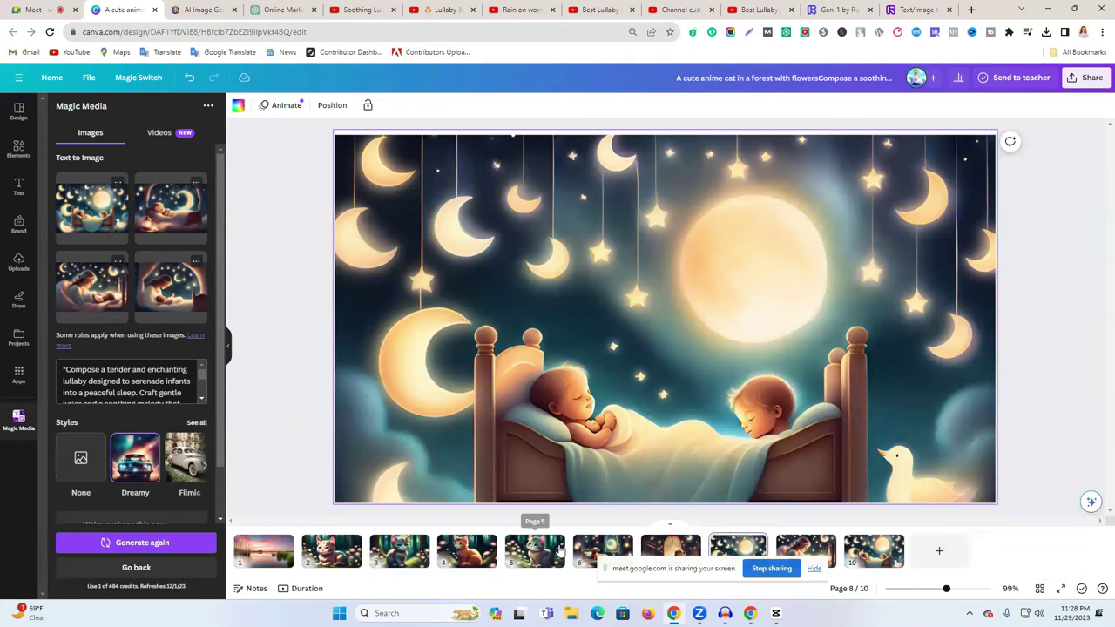
pyautogui.click(595, 552)
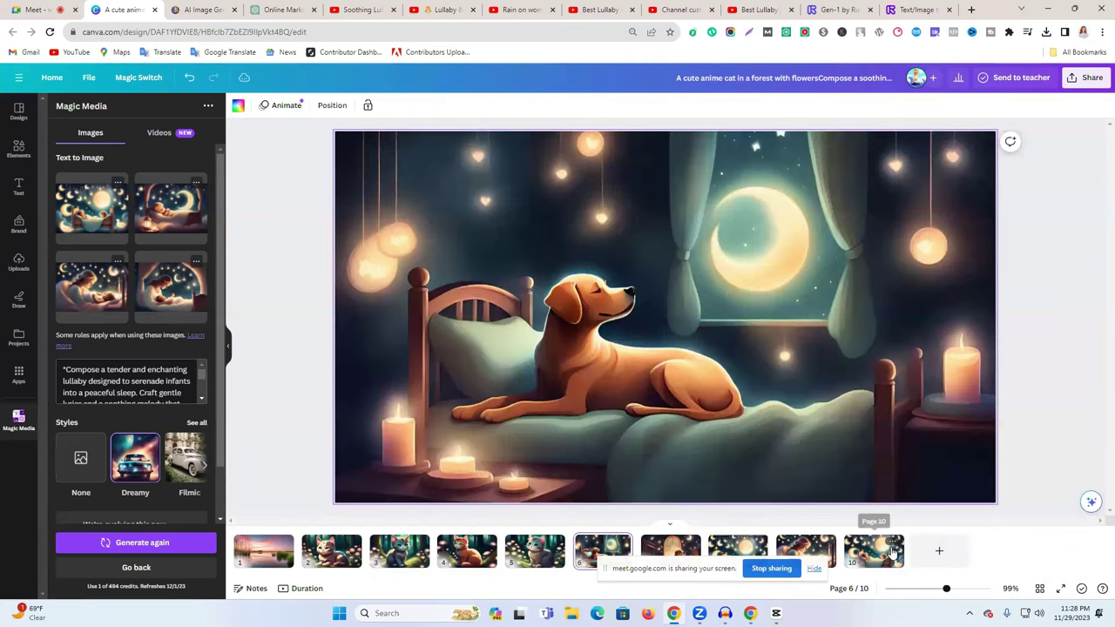
pyautogui.click(789, 557)
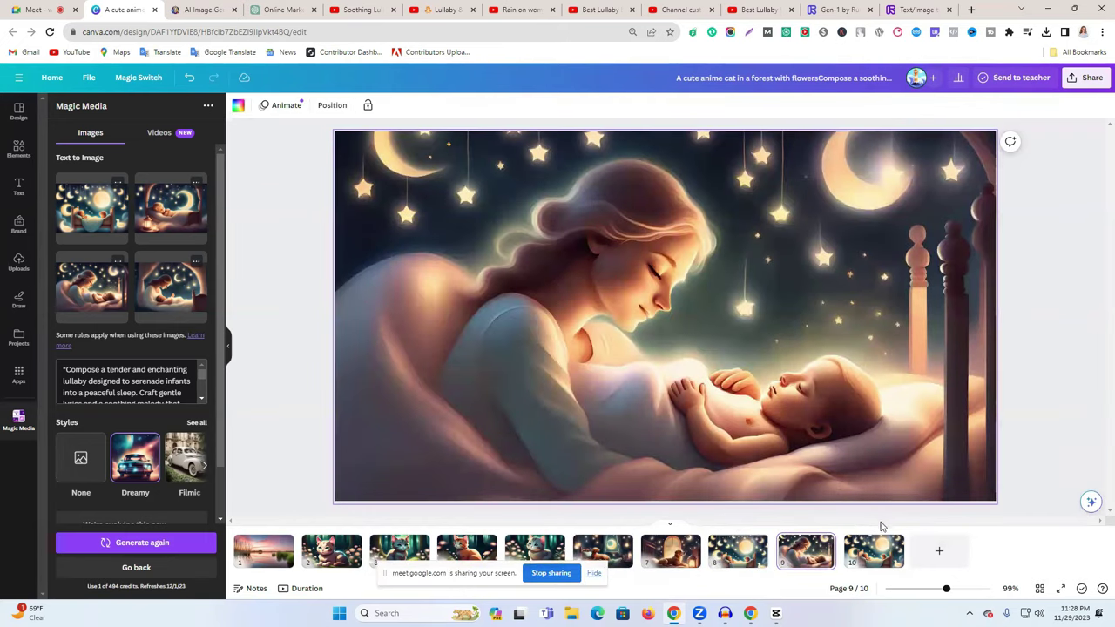
pyautogui.click(738, 552)
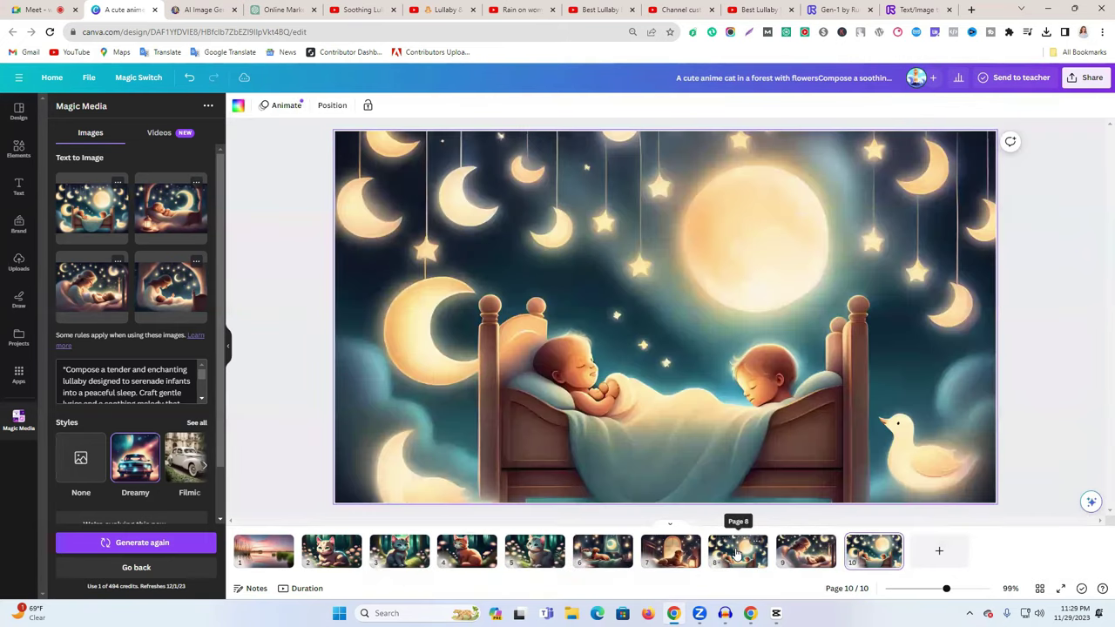
pyautogui.click(858, 562)
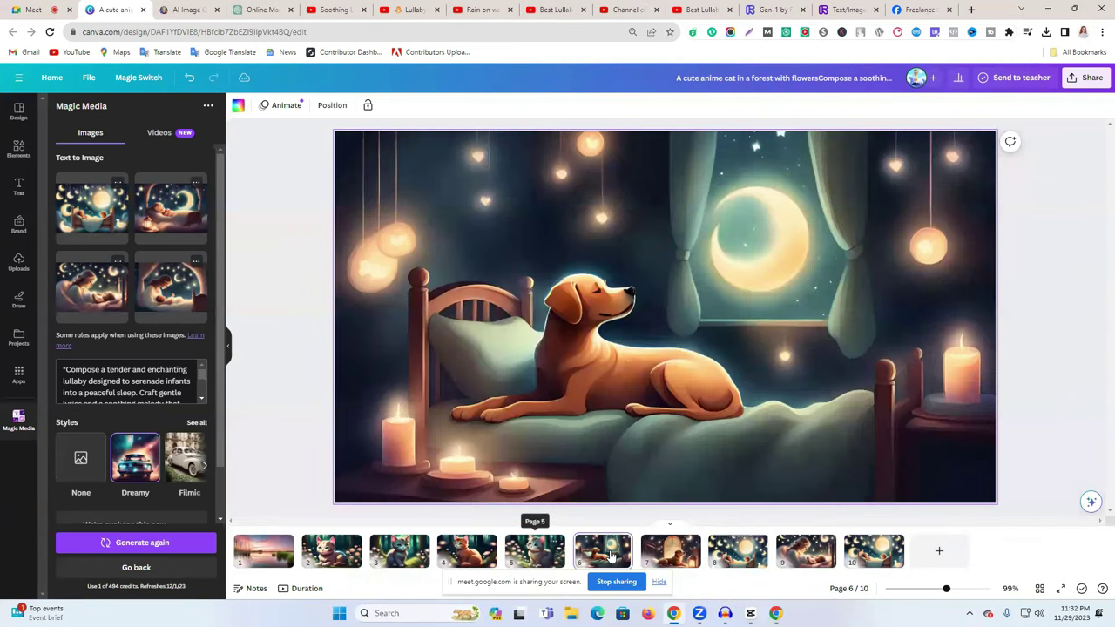
pyautogui.click(532, 556)
pyautogui.click(475, 558)
pyautogui.click(400, 556)
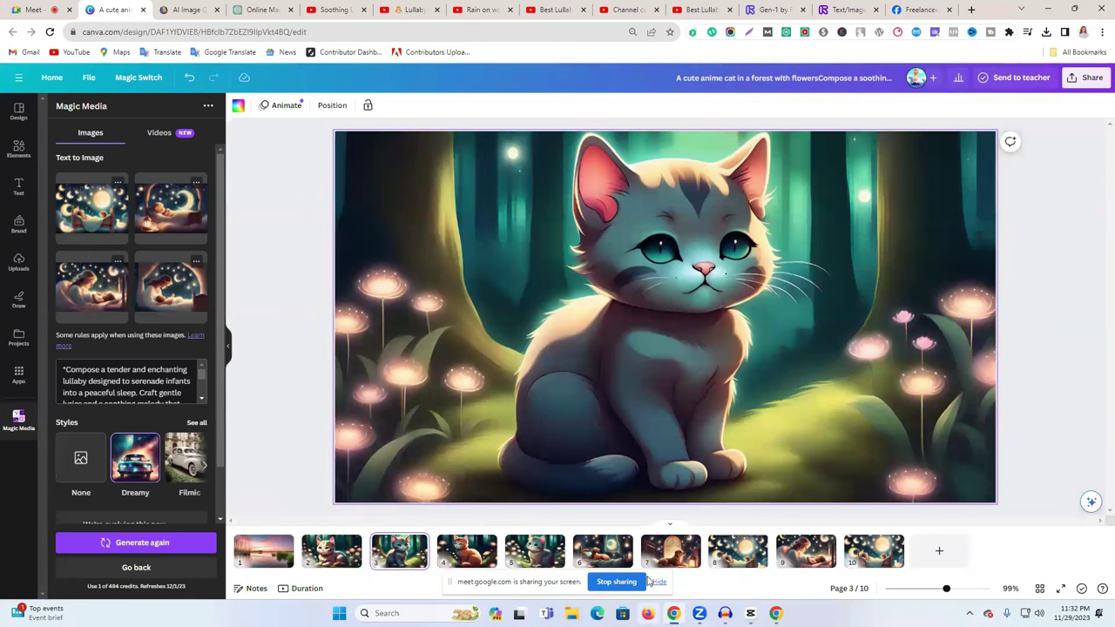
# Download the baby-sleeping-under-the-moon-arch image from the Leonardo.Ai generations page.
pyautogui.hotkey('ctrl', 'Tab')
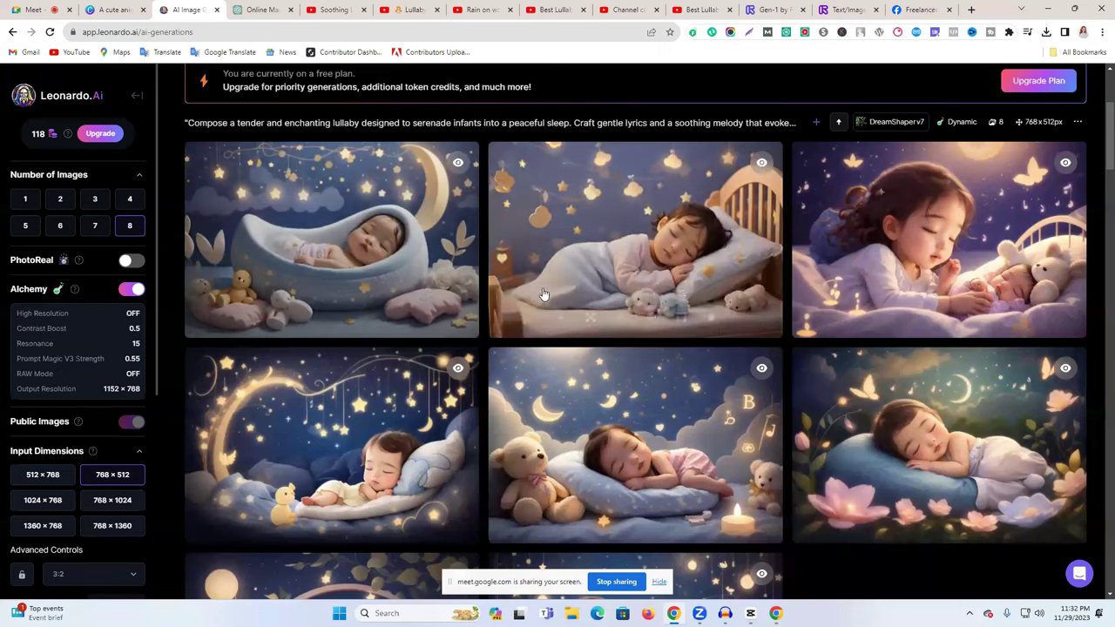
pyautogui.scroll(-1, 288, 431)
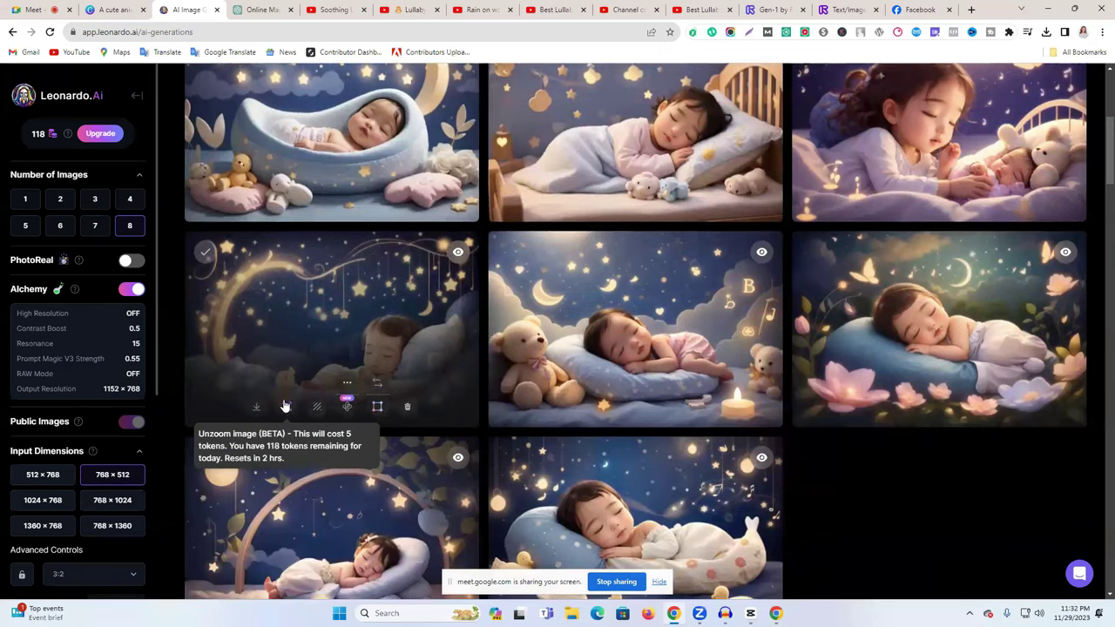
pyautogui.scroll(-1, 288, 418)
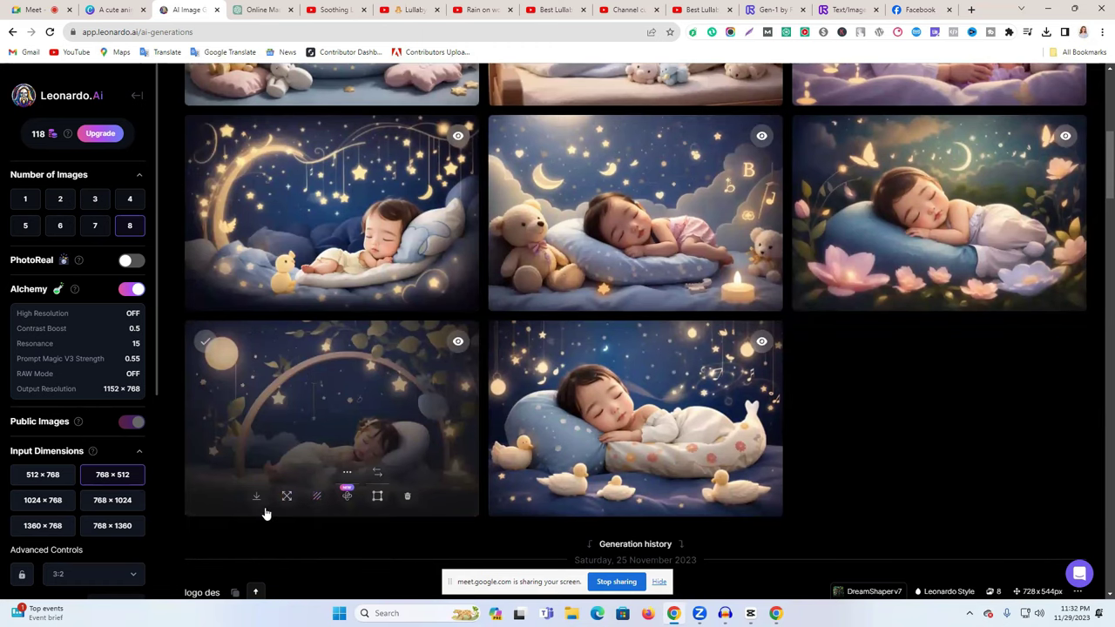
pyautogui.click(256, 495)
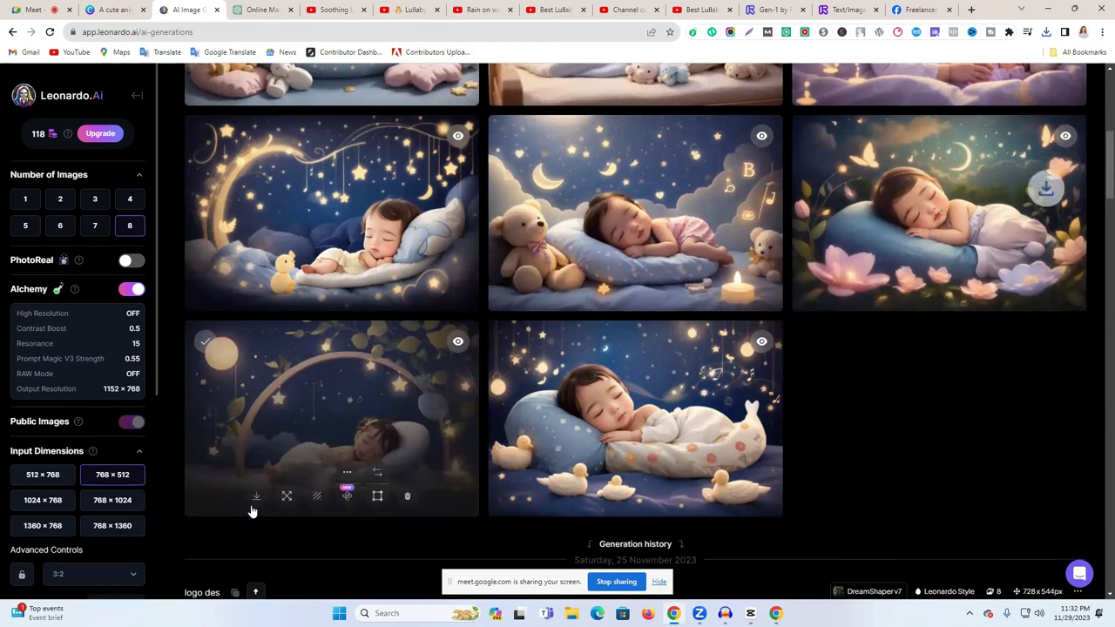
# Preview the downloaded DreamShaper_v7 JPG in Photos, minimize it, and open a new browser tab.
pyautogui.click(1048, 35)
pyautogui.click(929, 92)
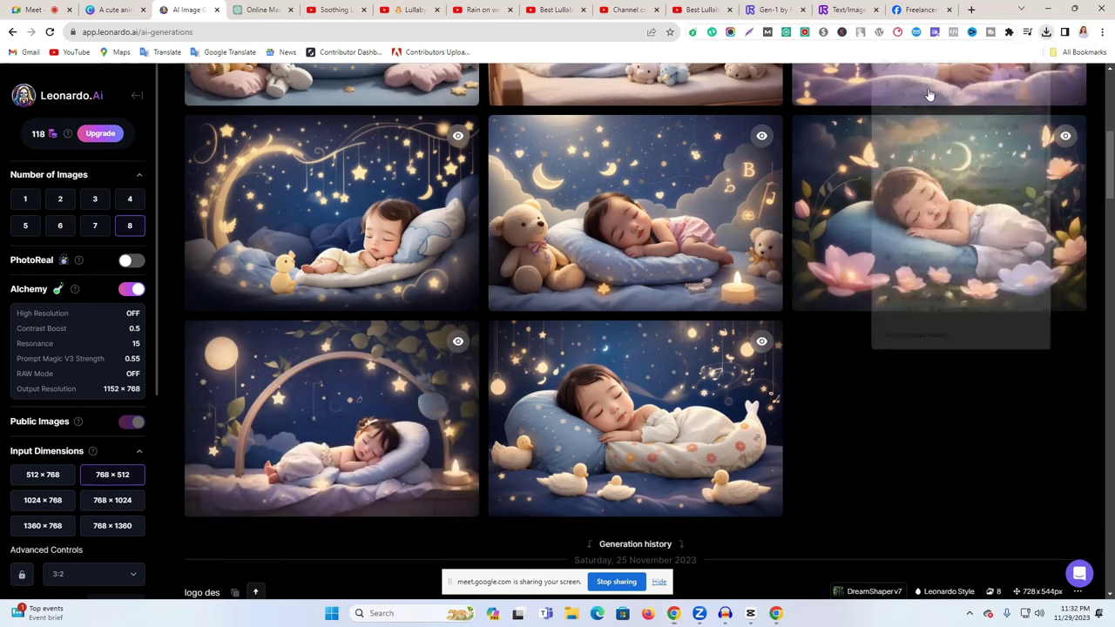
pyautogui.scroll(3, 630, 287)
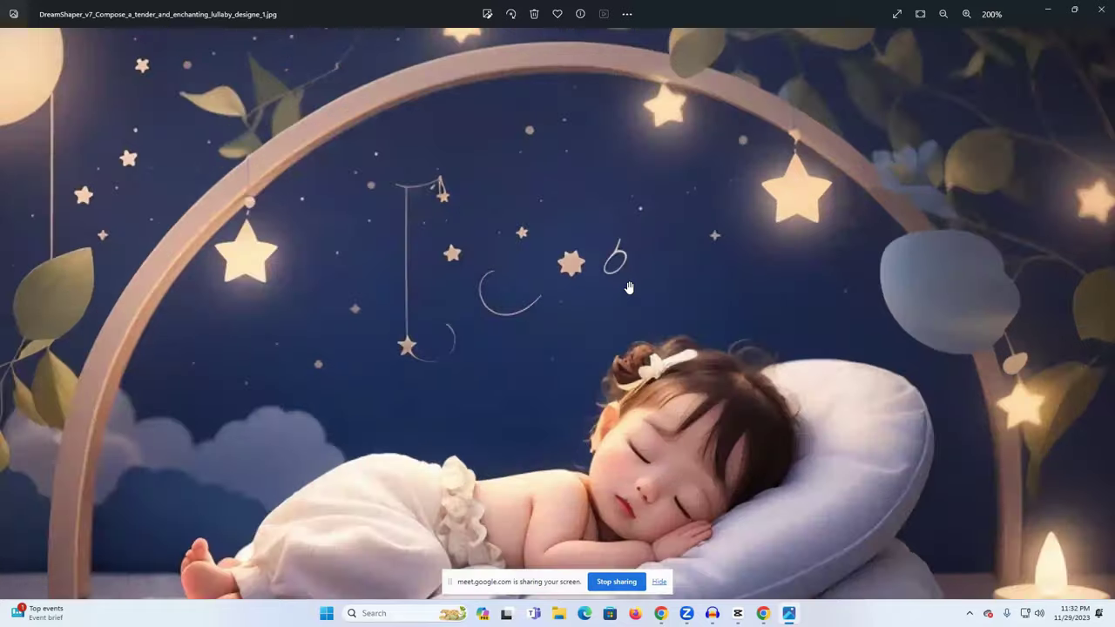
pyautogui.scroll(-3, 627, 285)
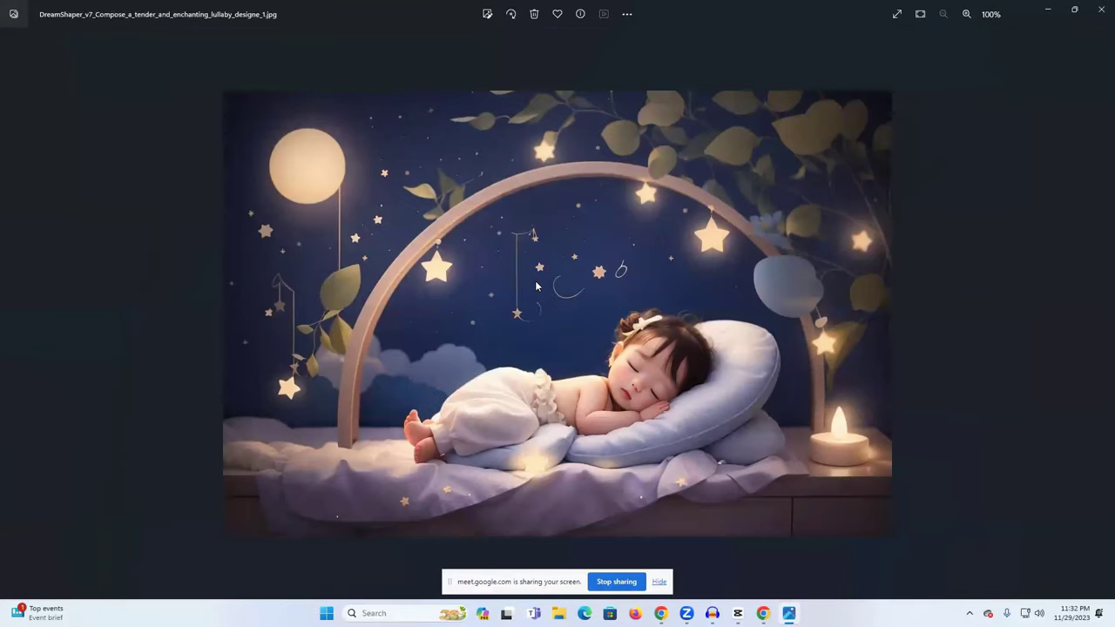
pyautogui.click(1045, 11)
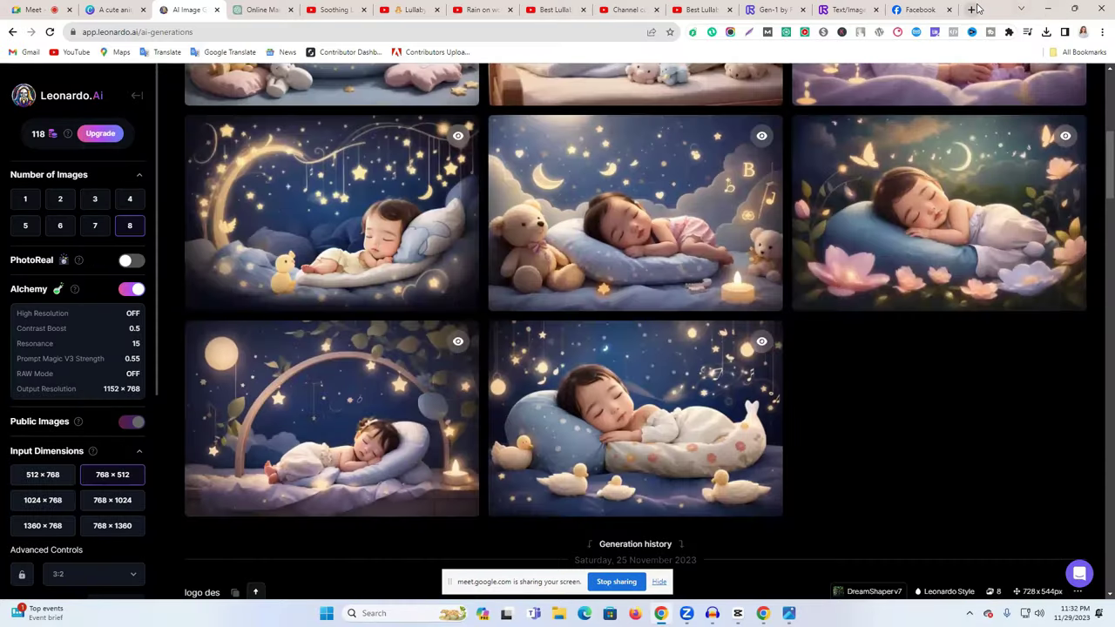
pyautogui.hotkey('ctrl', 't')
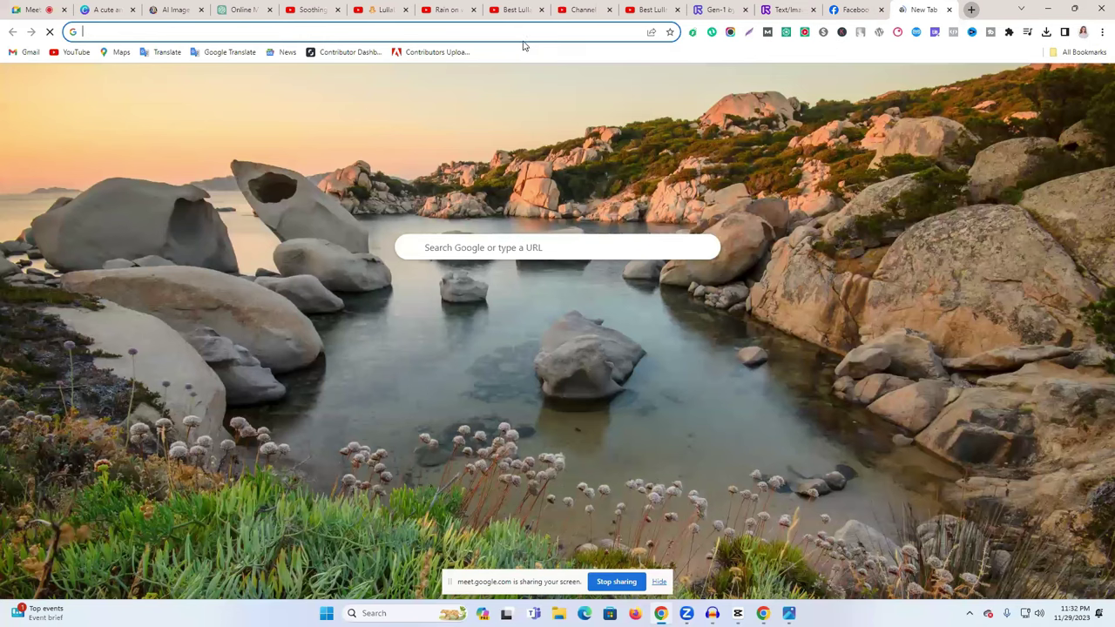
# Search 'online up' and open Pixelcut's free image upscaler.
pyautogui.write('o')
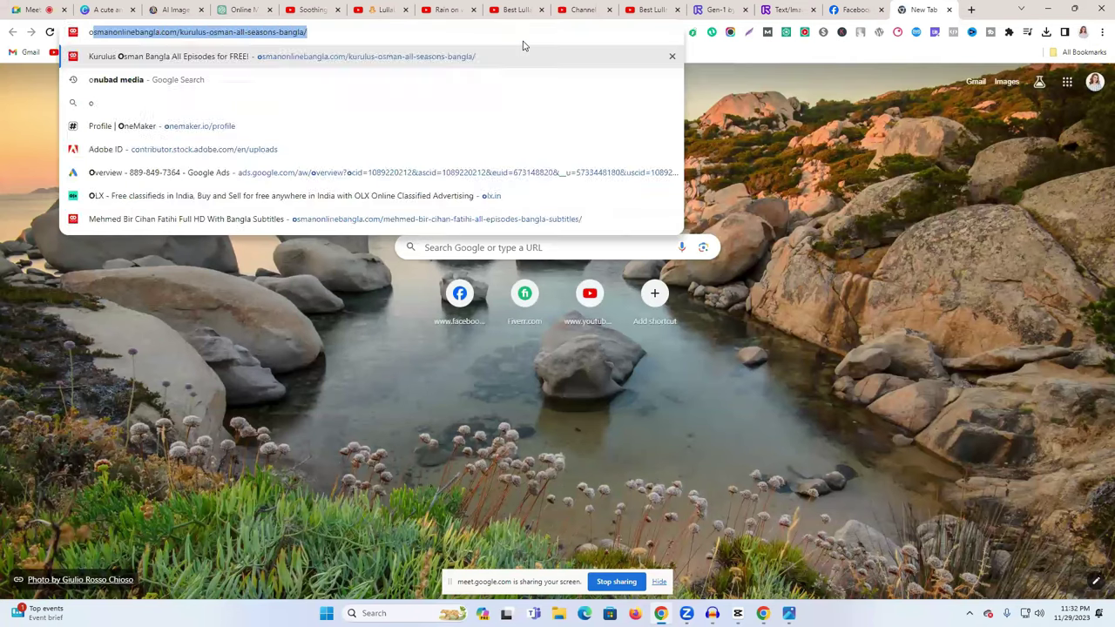
pyautogui.write('nline')
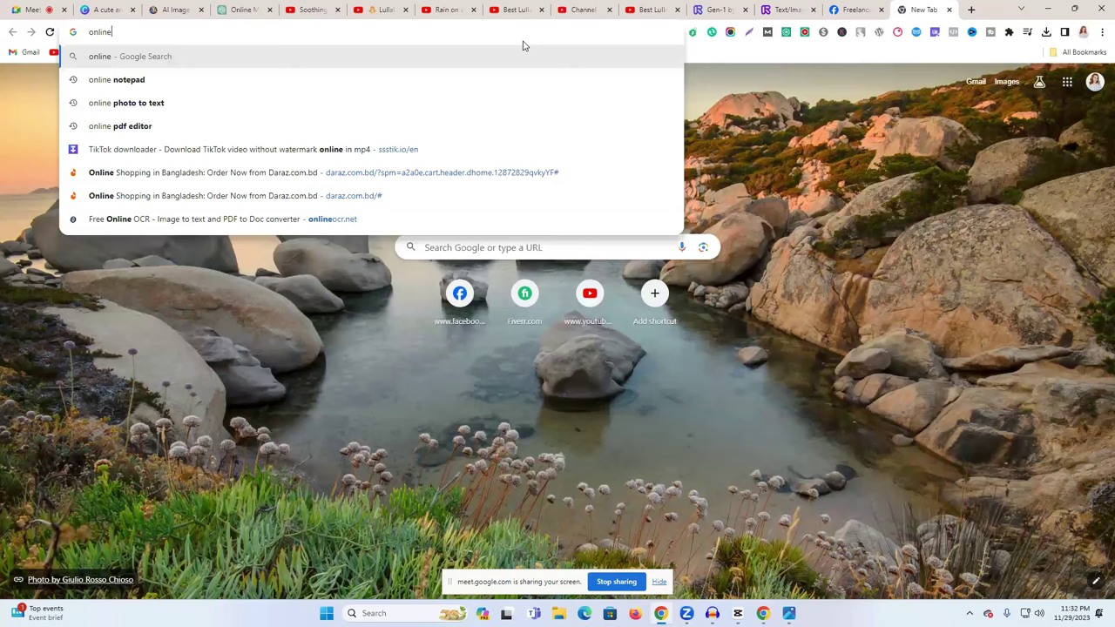
pyautogui.write(' u')
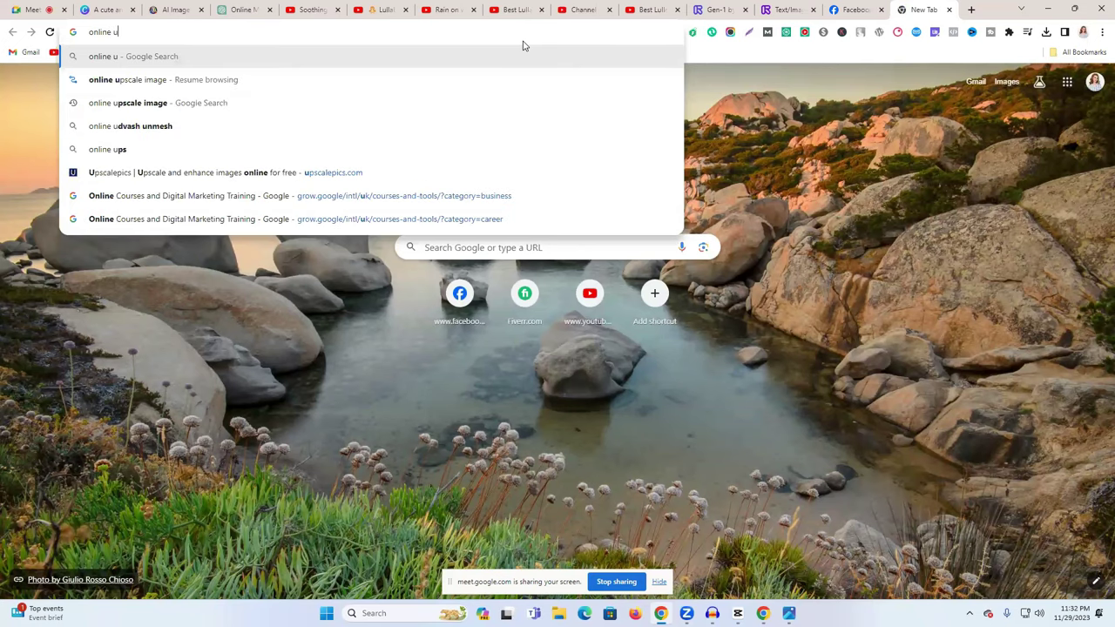
pyautogui.write('p')
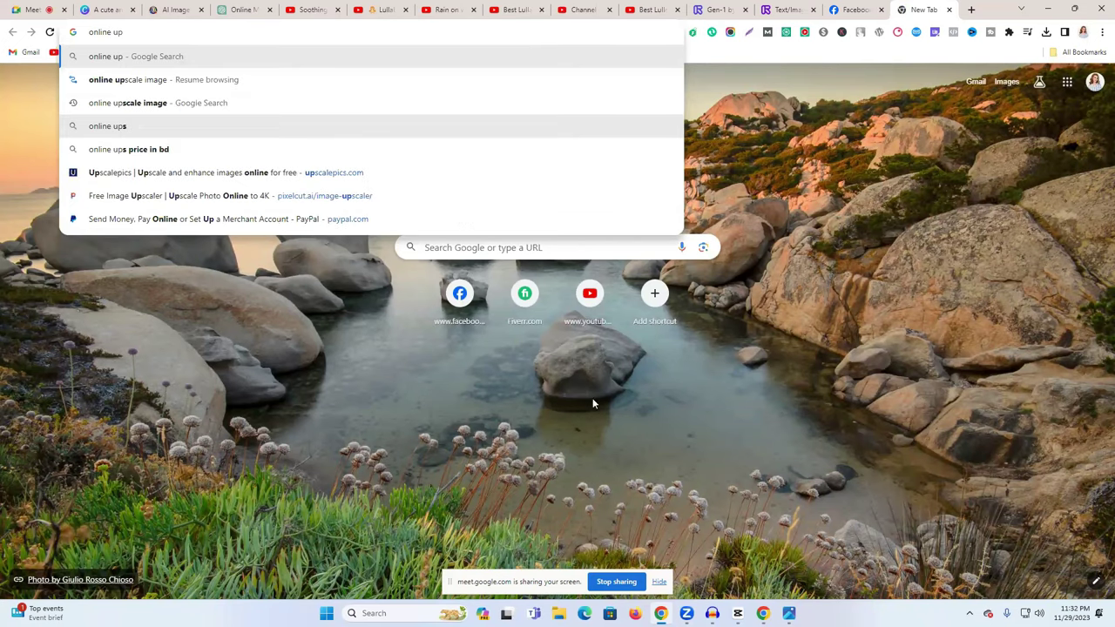
pyautogui.click(157, 102)
pyautogui.click(238, 334)
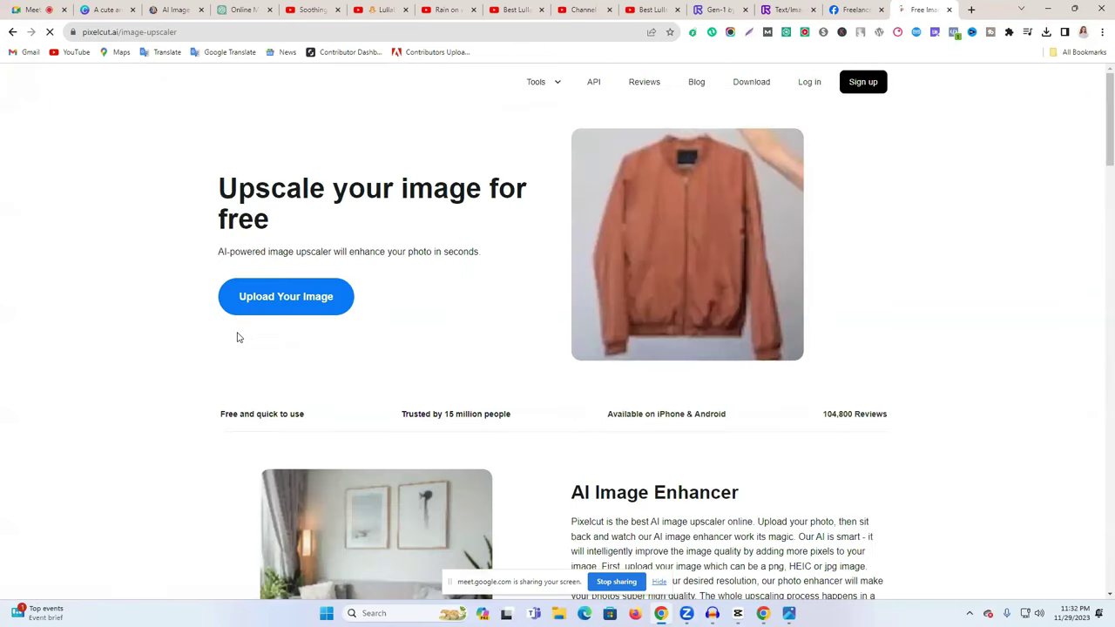
pyautogui.click(297, 310)
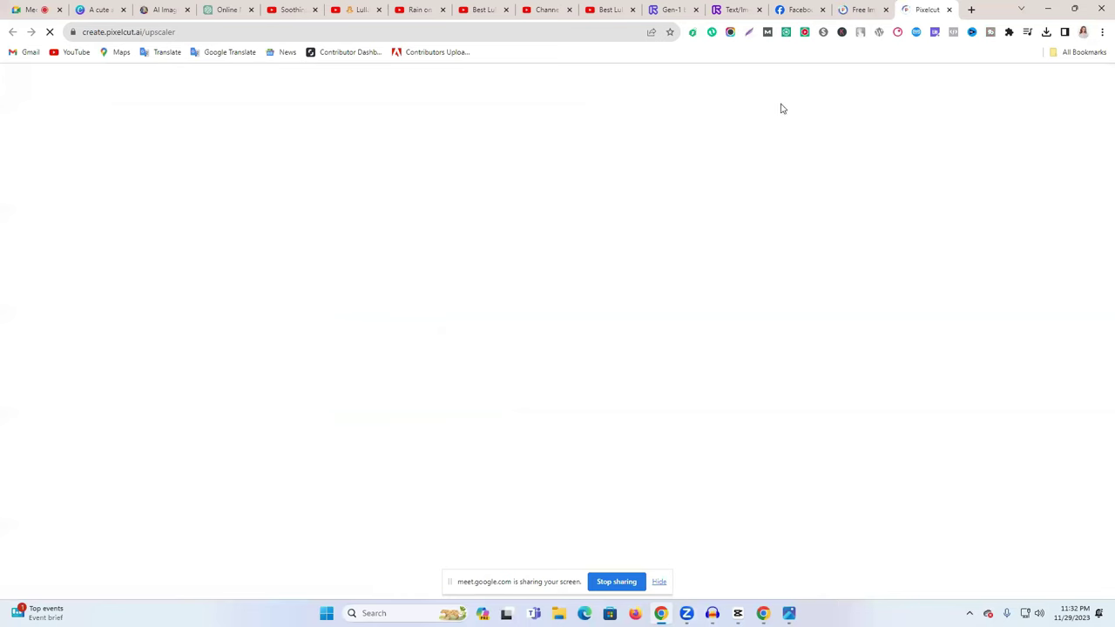
pyautogui.click(857, 9)
pyautogui.click(913, 9)
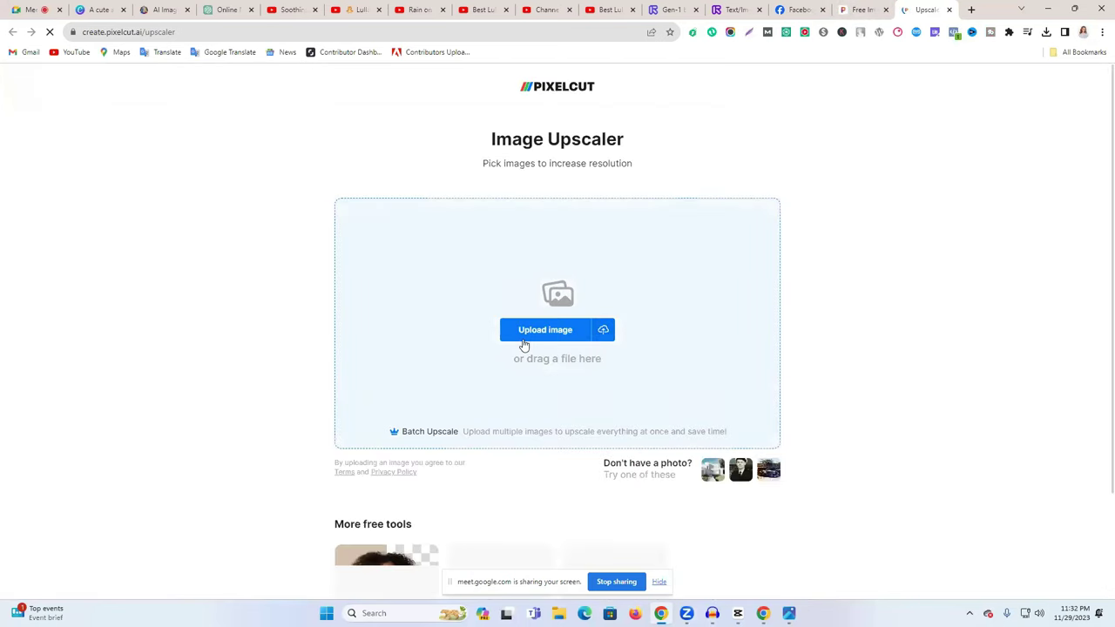
# Upload the DreamShaper sleeping-baby image to Pixelcut and set the upscale size to 4608×3072.
pyautogui.click(552, 331)
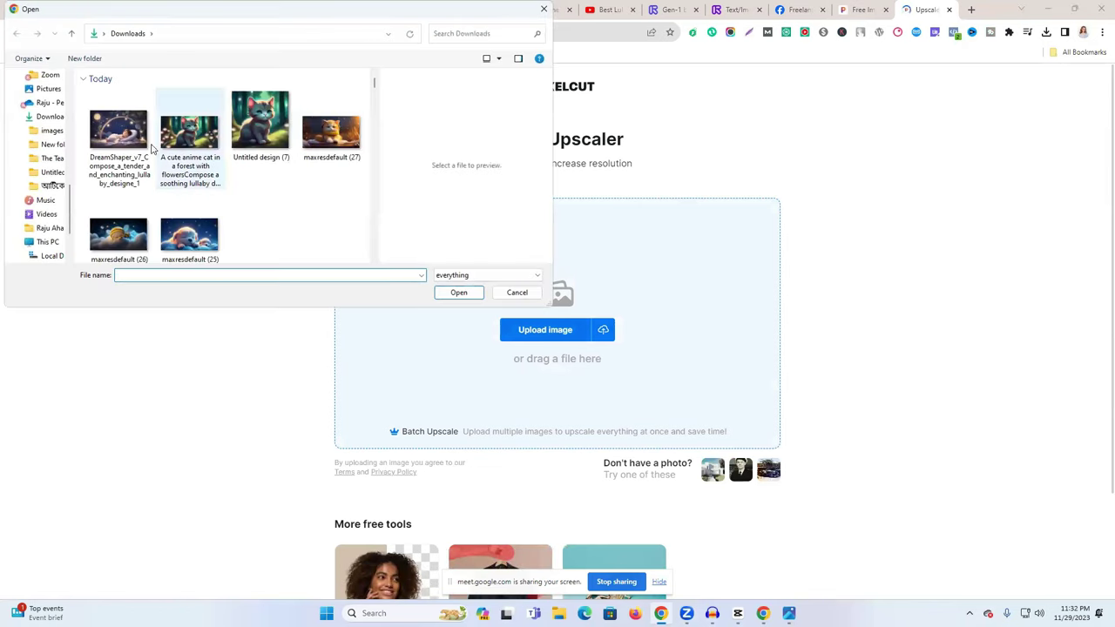
pyautogui.click(118, 131)
pyautogui.click(460, 292)
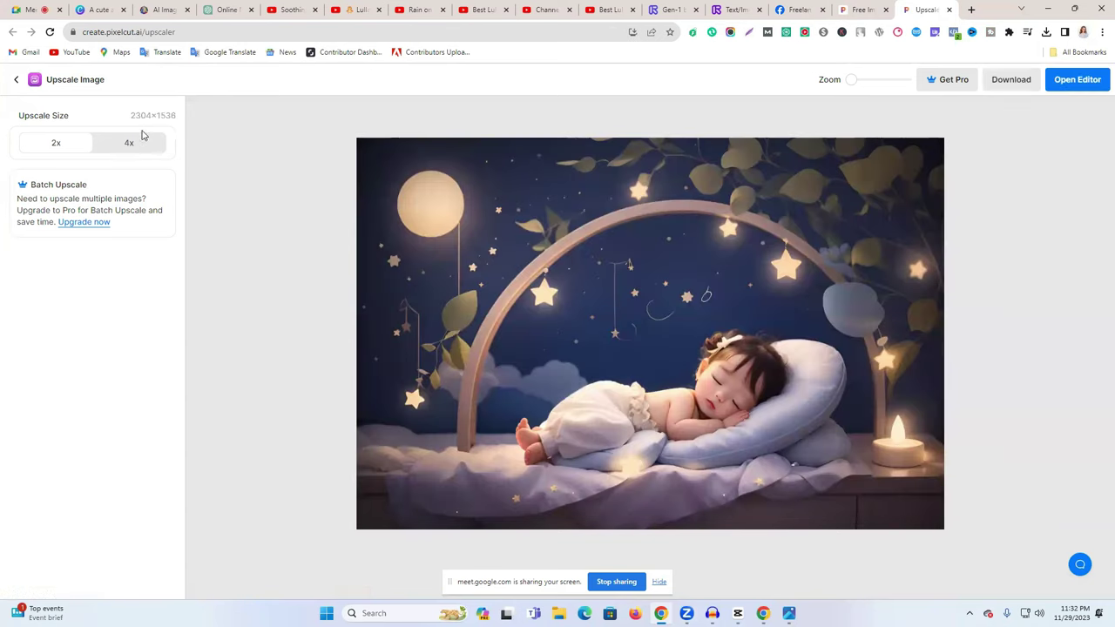
pyautogui.click(131, 145)
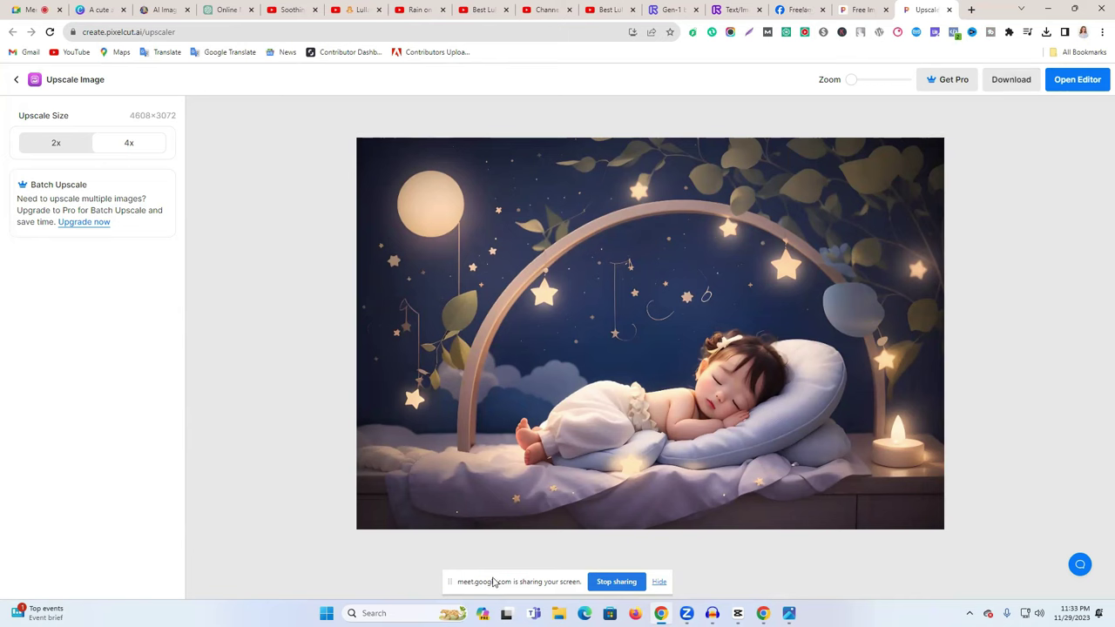
pyautogui.moveTo(493, 584); pyautogui.dragTo(830, 526)
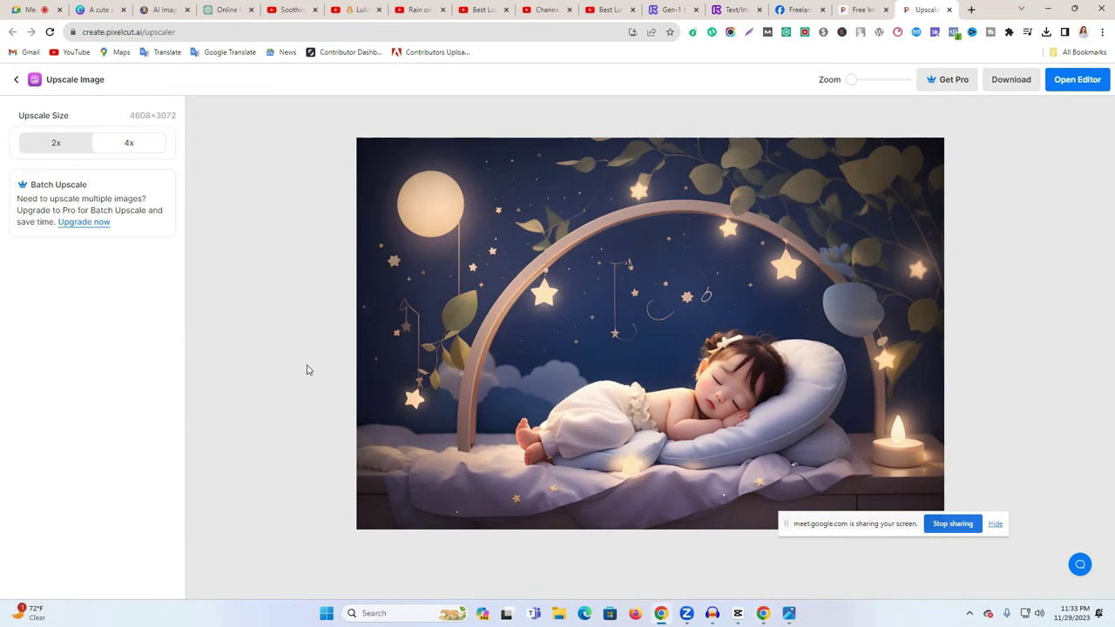
# Attempt the download, sign in with Google, dismiss the Pro upgrade prompt, and return to the landing page.
pyautogui.click(1021, 81)
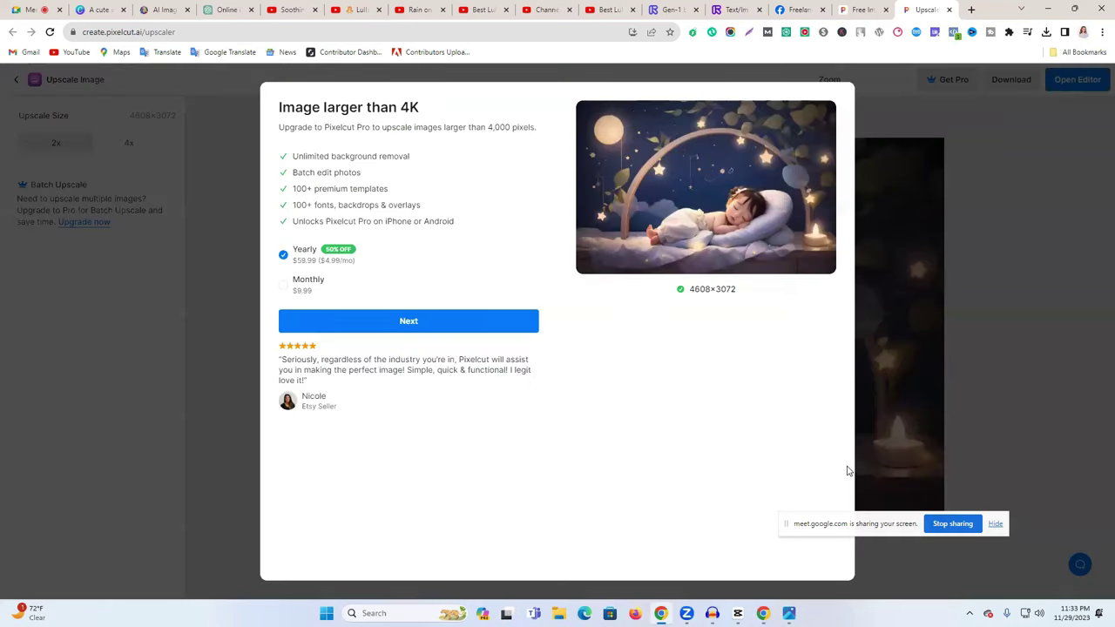
pyautogui.click(391, 321)
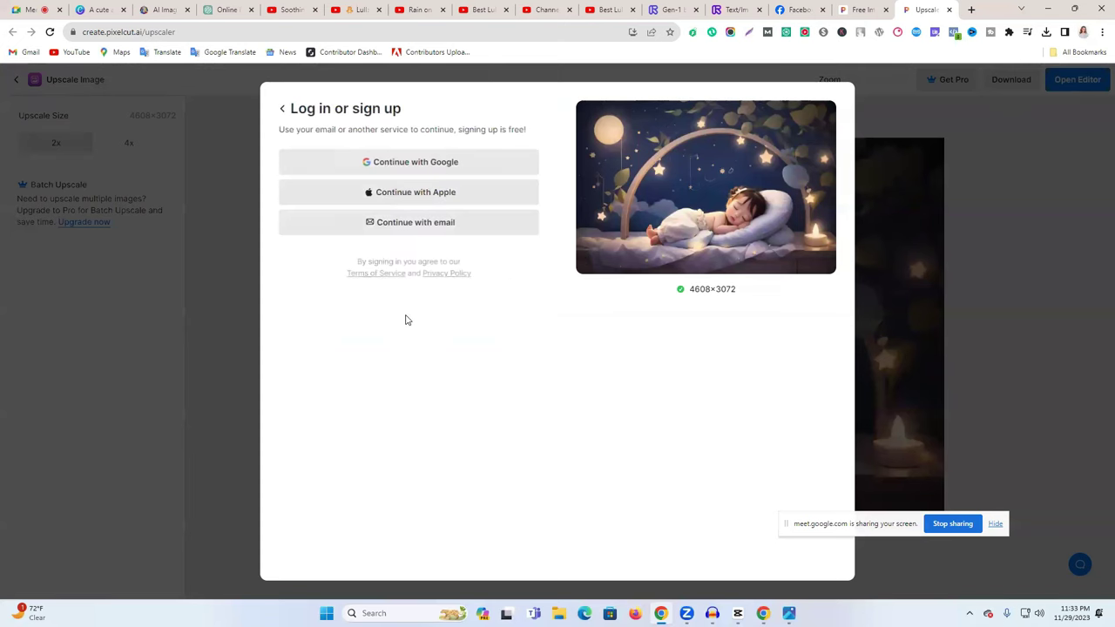
pyautogui.click(396, 171)
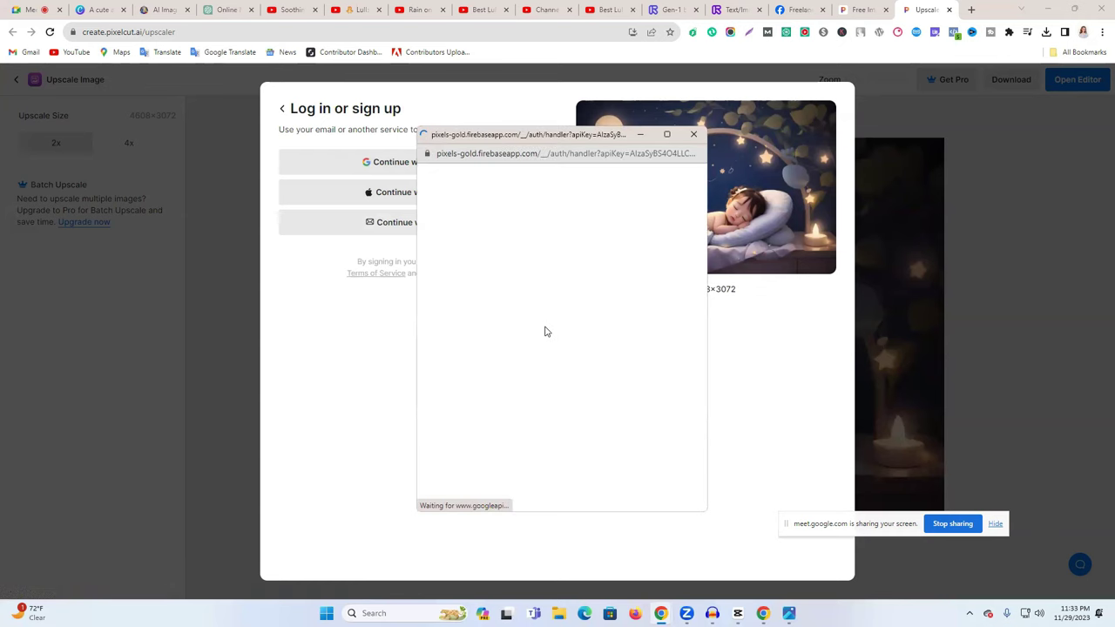
pyautogui.click(552, 470)
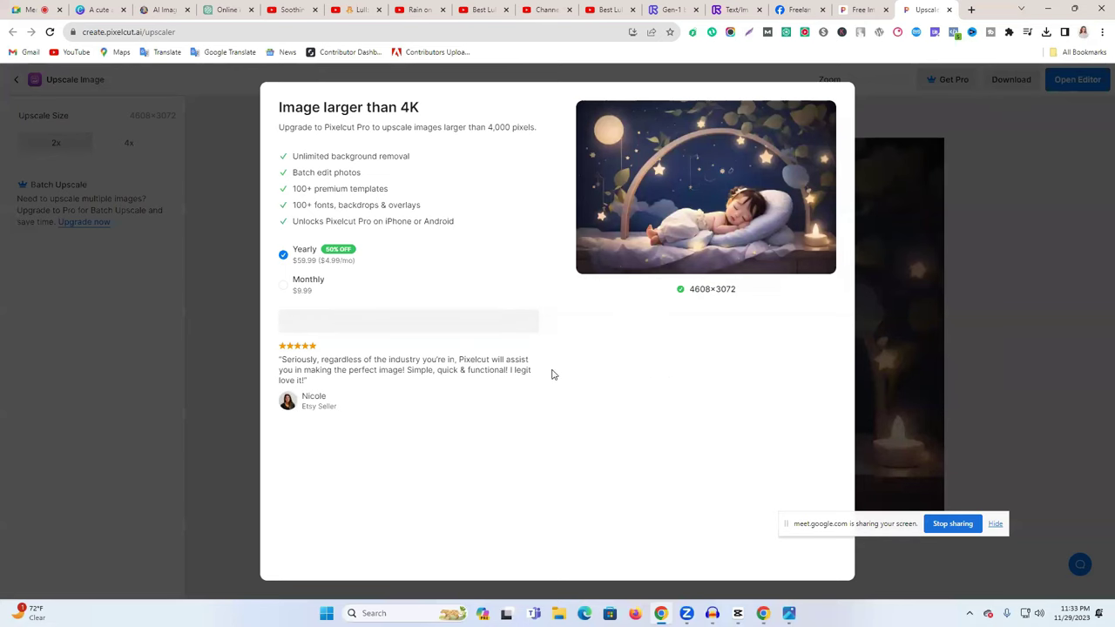
pyautogui.click(999, 204)
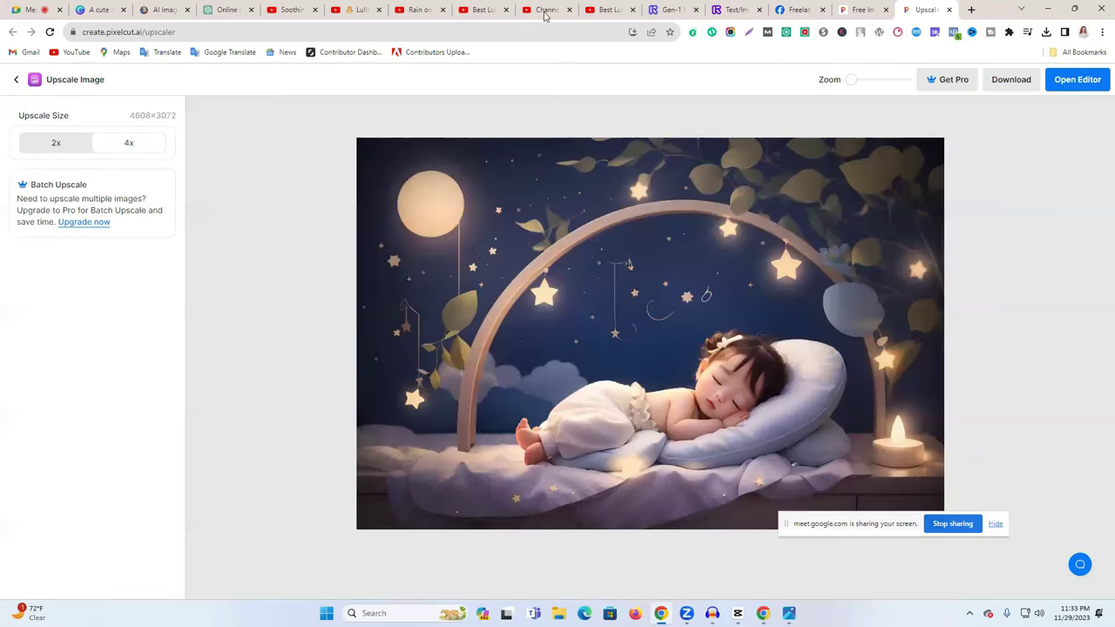
pyautogui.click(860, 10)
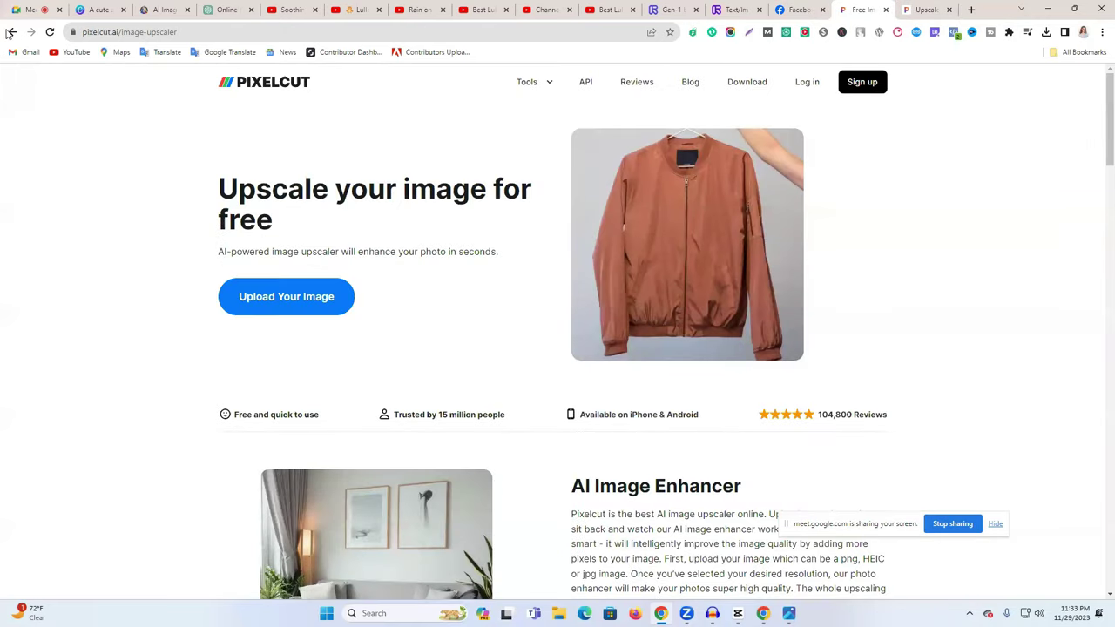
# Go back to the upscaler search results and open Img2Go's image upscaler.
pyautogui.click(10, 32)
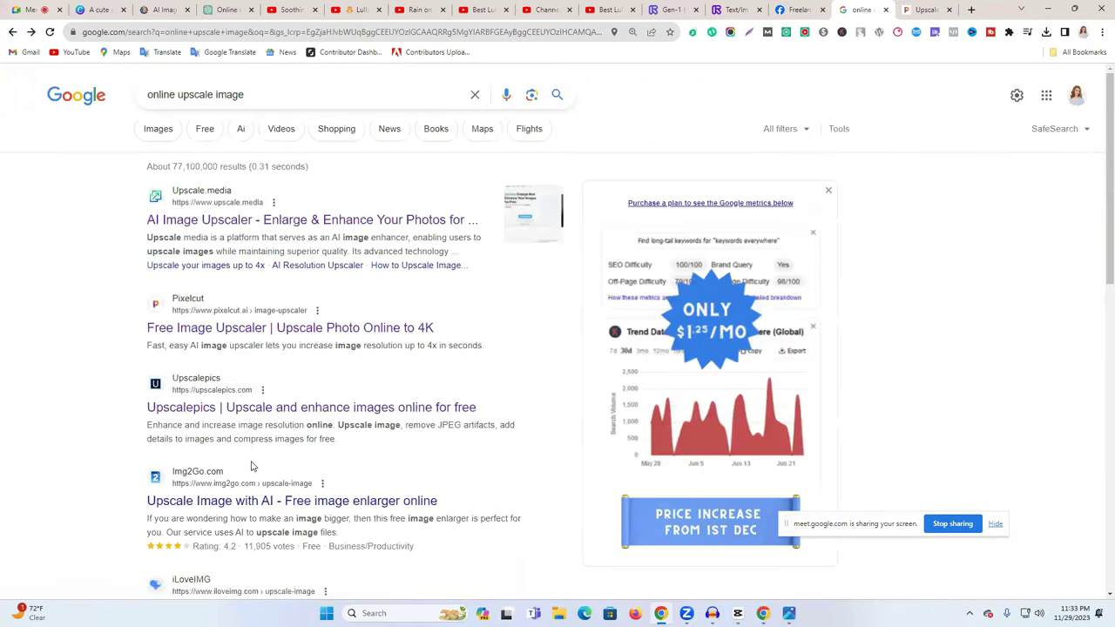
pyautogui.scroll(-3, 251, 466)
pyautogui.scroll(2, 183, 449)
pyautogui.scroll(-3, 210, 475)
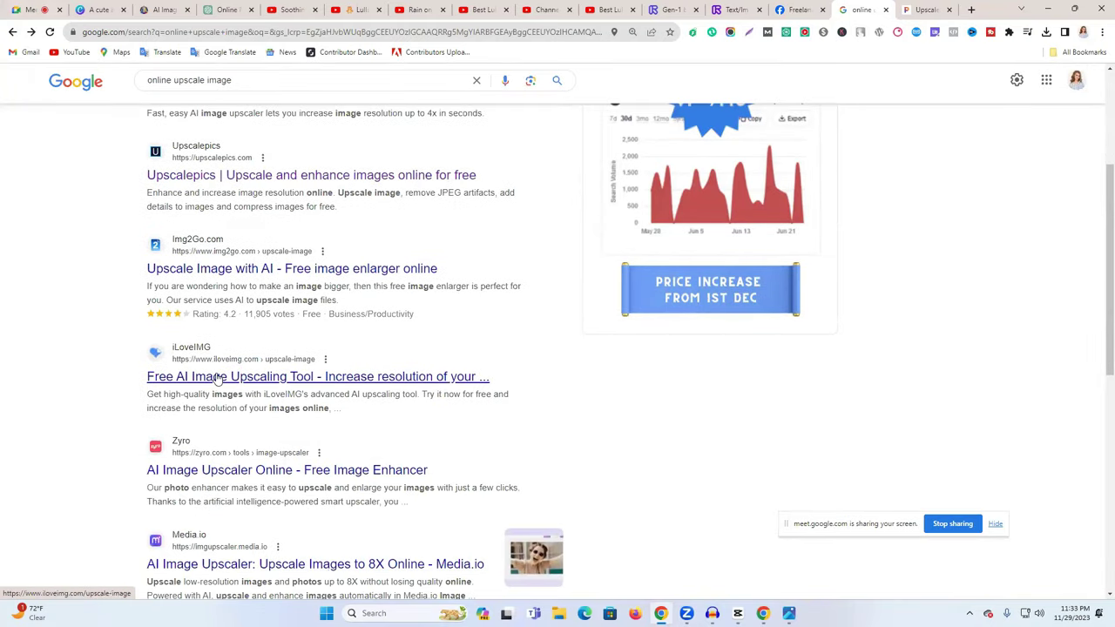
pyautogui.scroll(1, 213, 383)
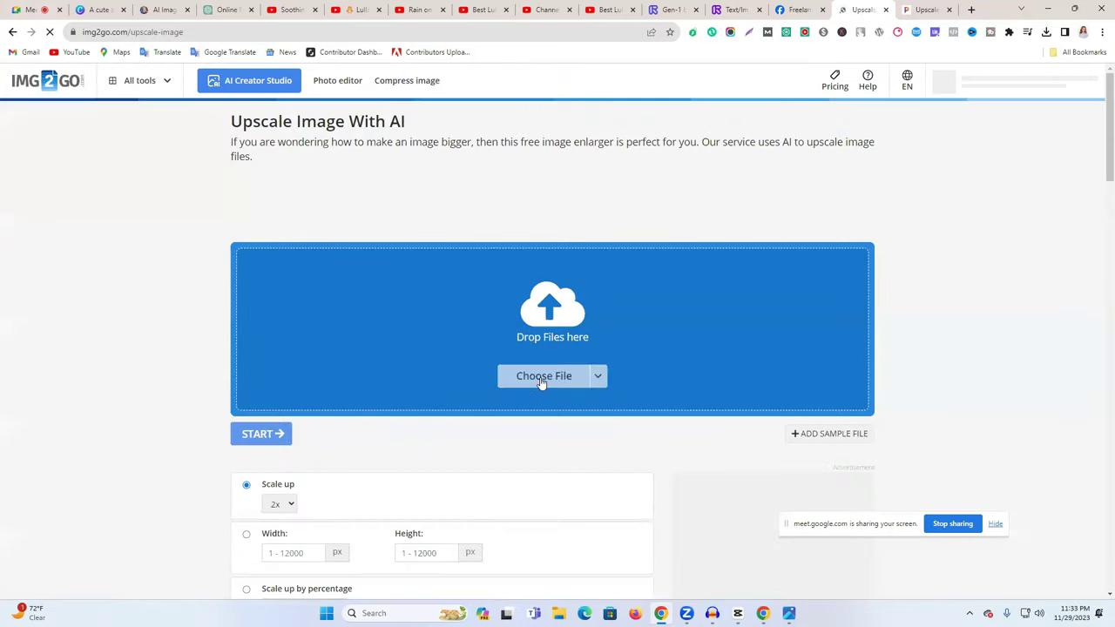
pyautogui.click(542, 376)
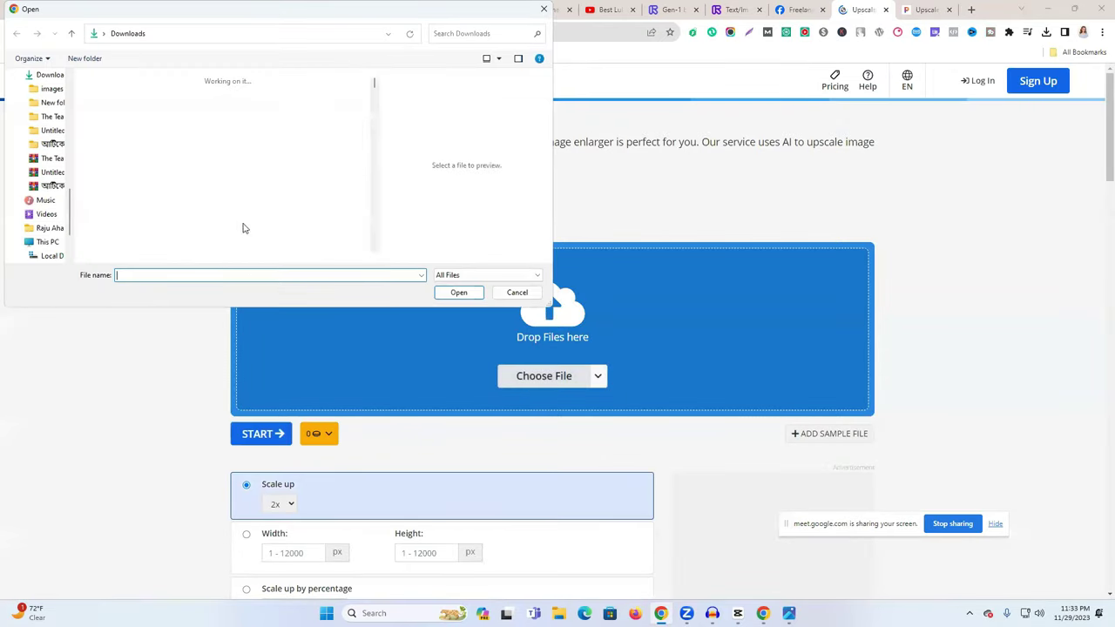
# Upload the DreamShaper image to Img2Go and sign in with a Google account.
pyautogui.click(117, 144)
pyautogui.click(459, 294)
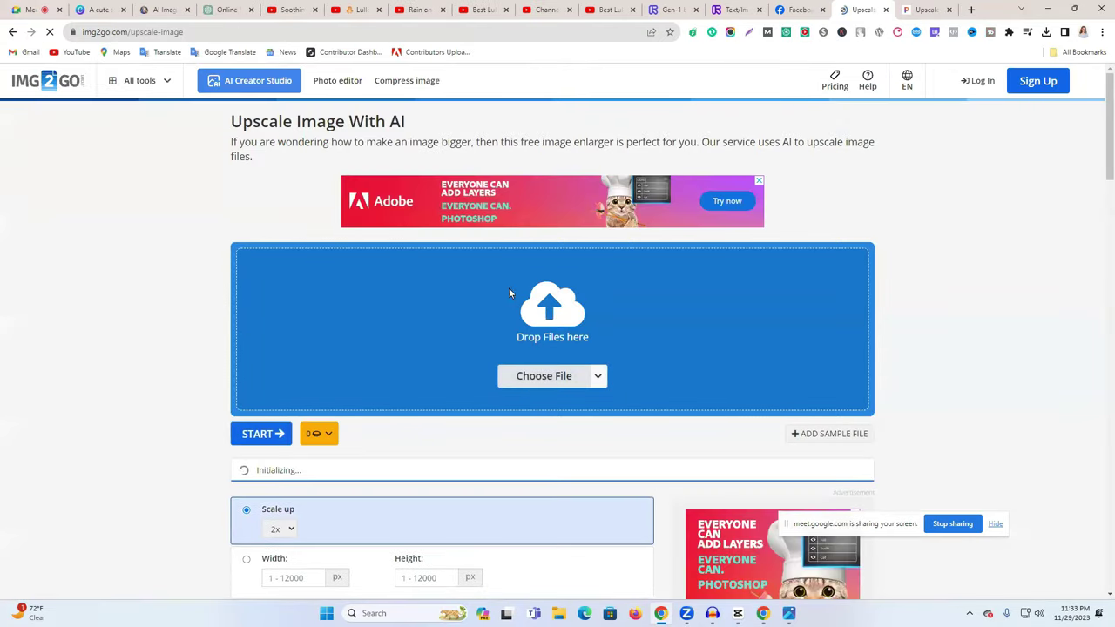
pyautogui.scroll(-2, 340, 433)
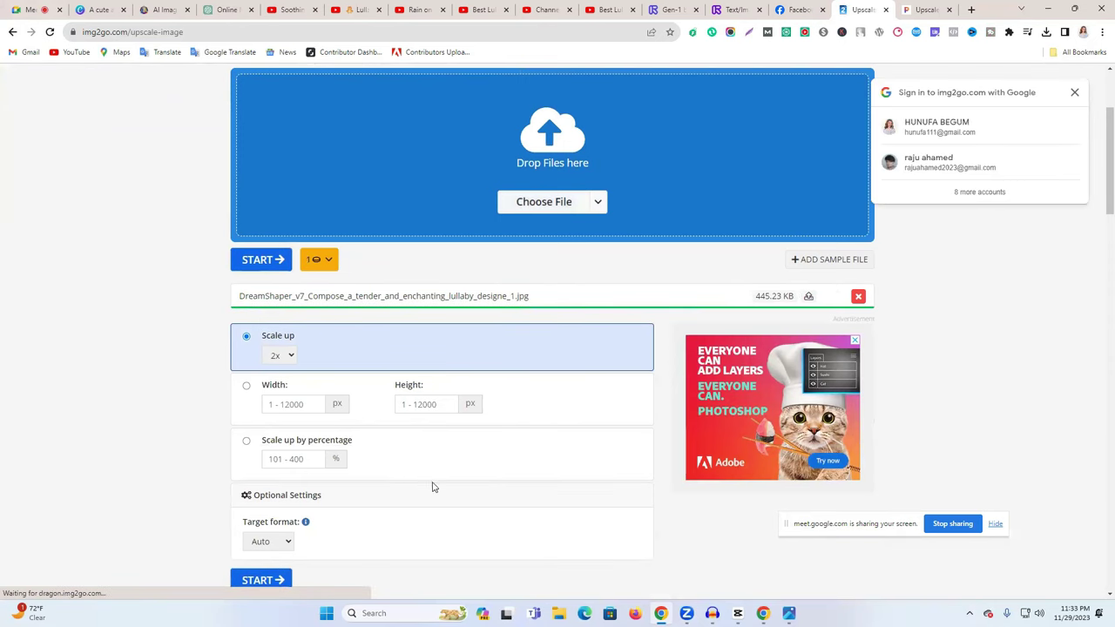
pyautogui.scroll(-1, 433, 487)
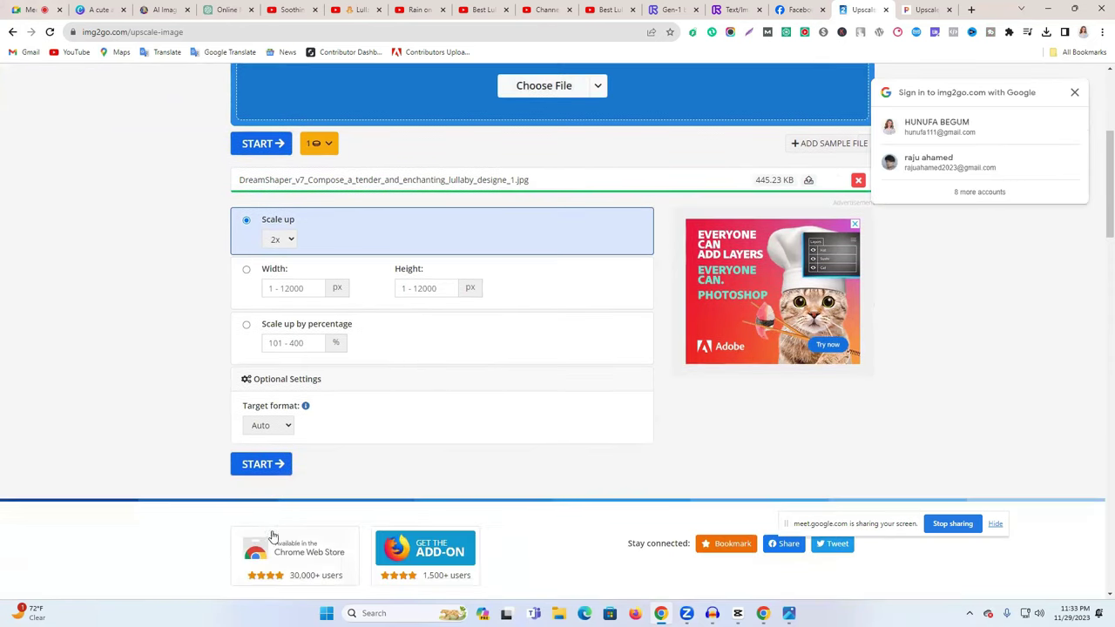
pyautogui.click(979, 192)
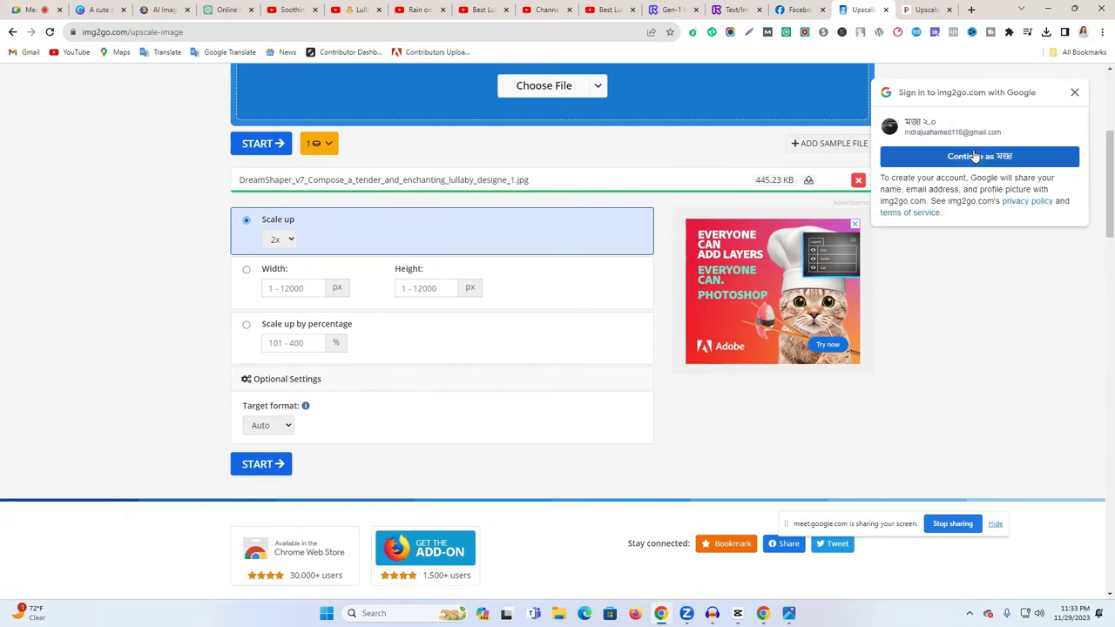
pyautogui.click(978, 155)
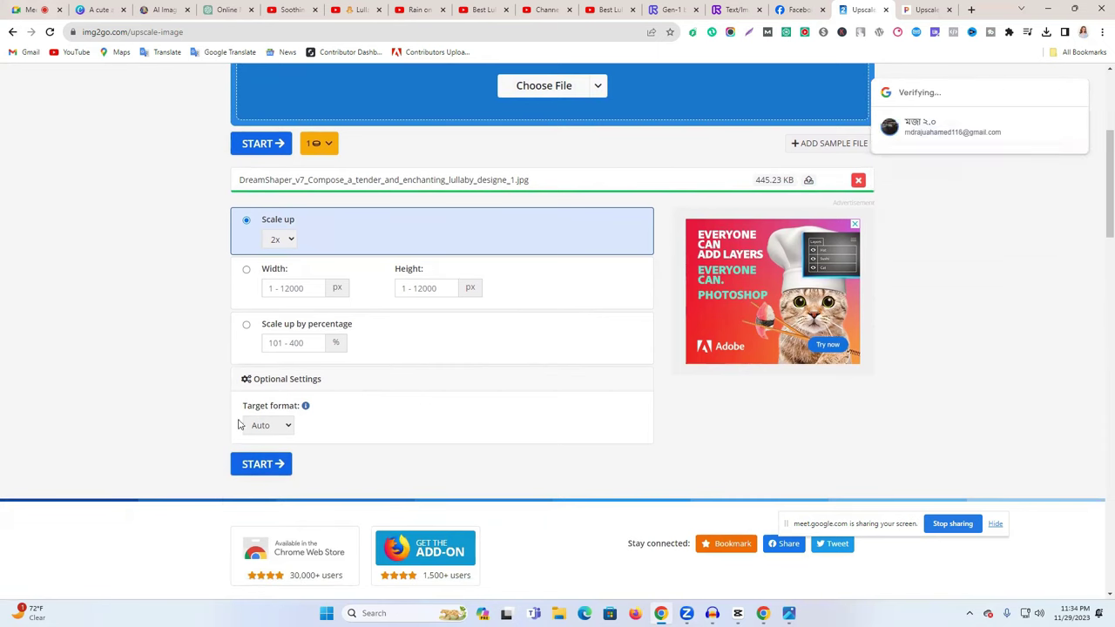
# Run the 2x upscale, download the 577.03 KB result JPG, and open it.
pyautogui.click(257, 467)
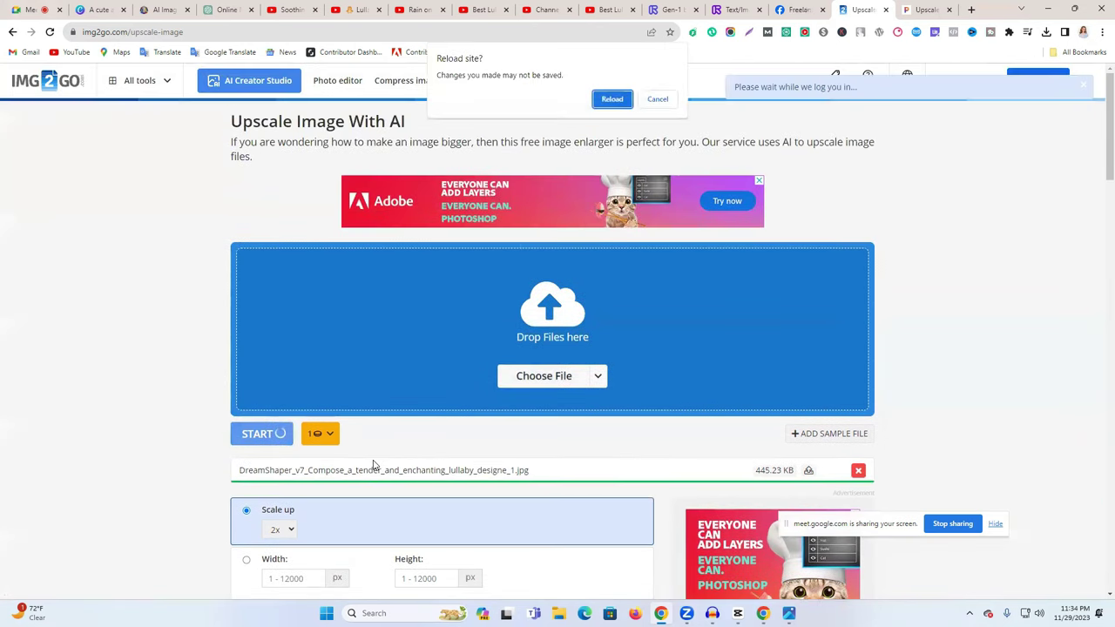
pyautogui.click(660, 99)
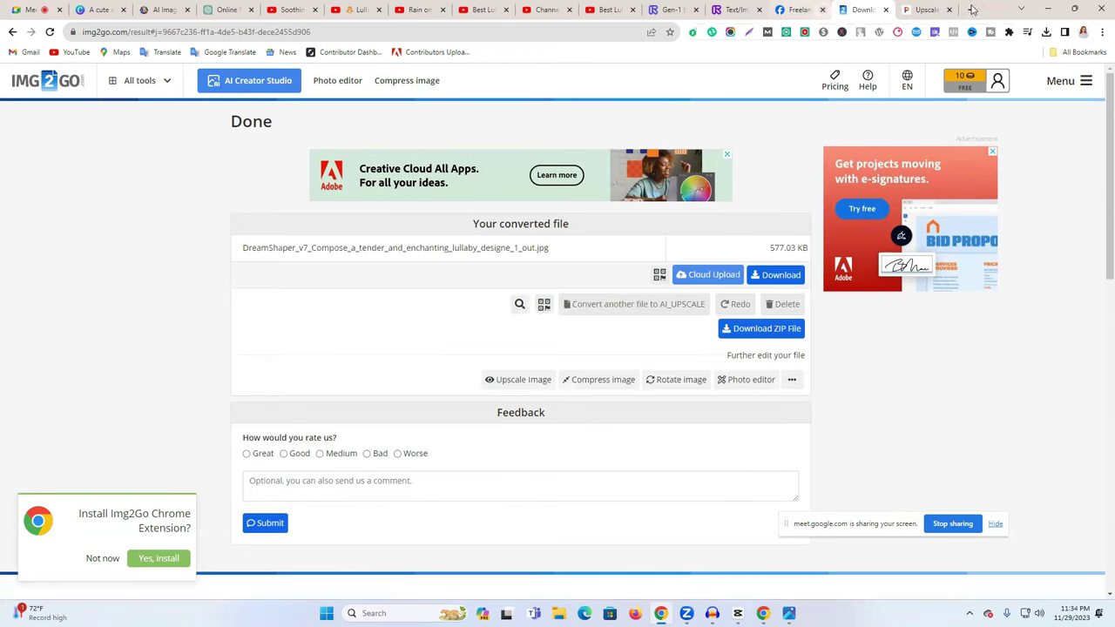
pyautogui.click(755, 332)
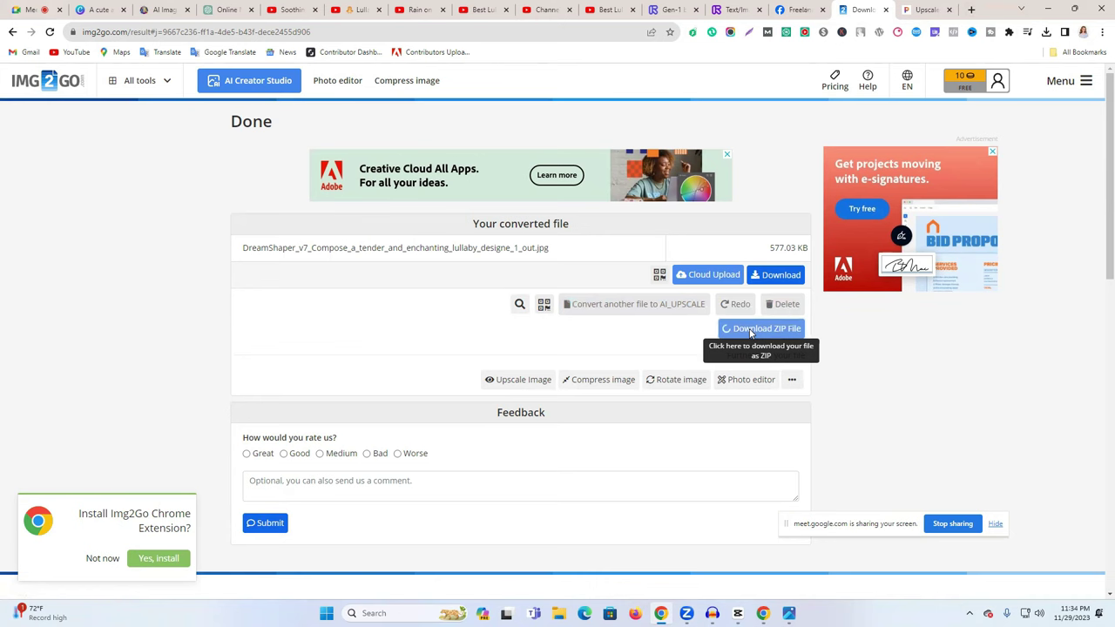
pyautogui.click(774, 279)
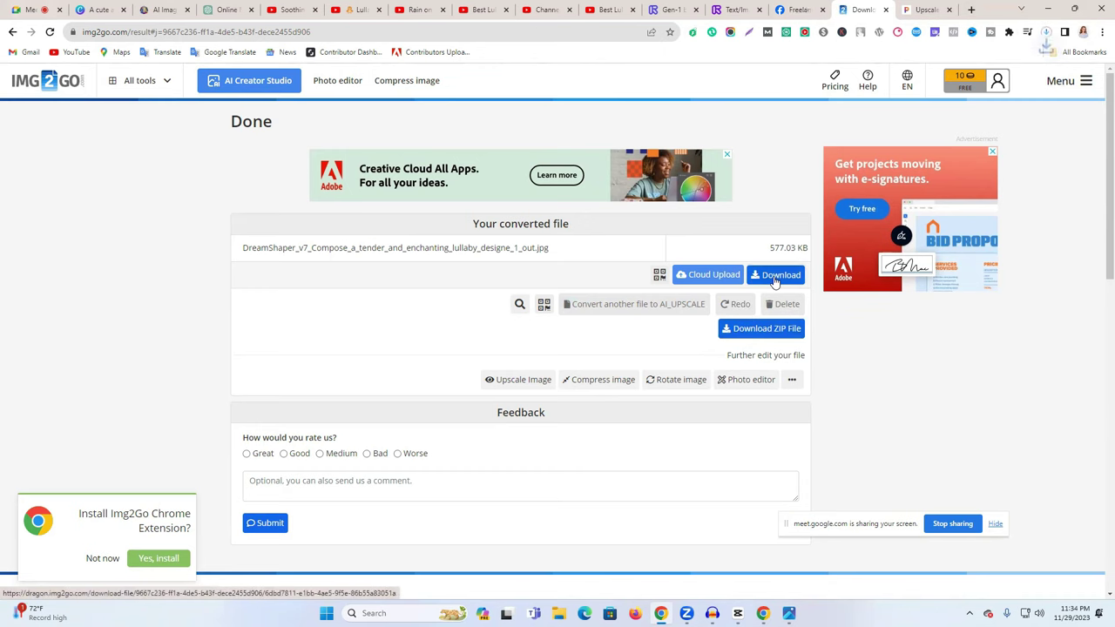
pyautogui.click(940, 76)
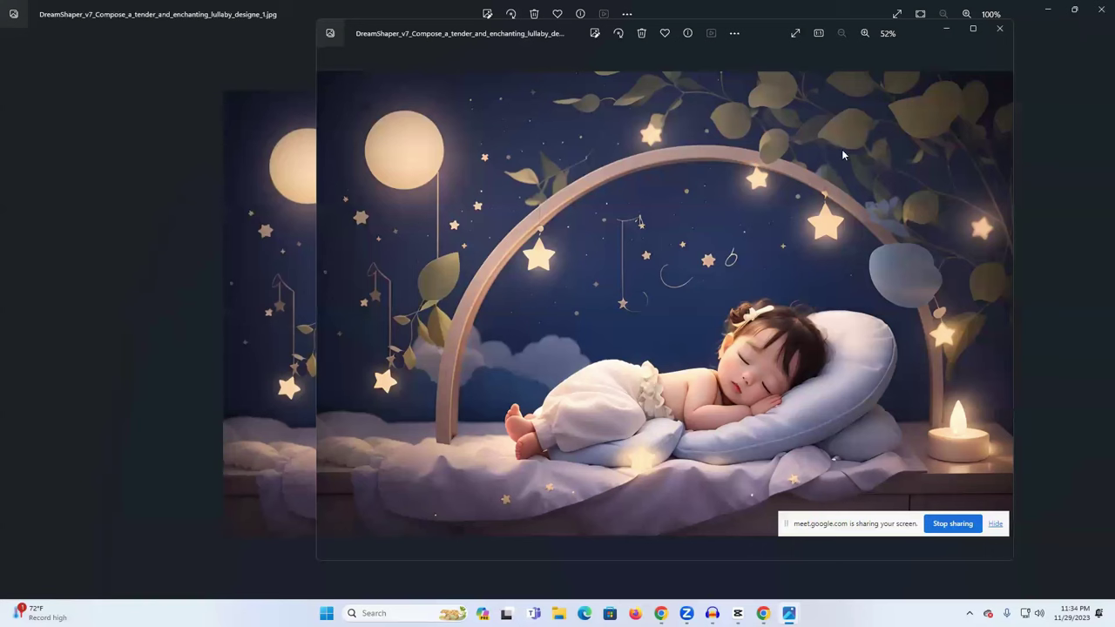
# Zoom in and out on the upscaled sleeping-baby image in Photos, then close the viewer.
pyautogui.scroll(3, 824, 180)
pyautogui.scroll(5, 808, 294)
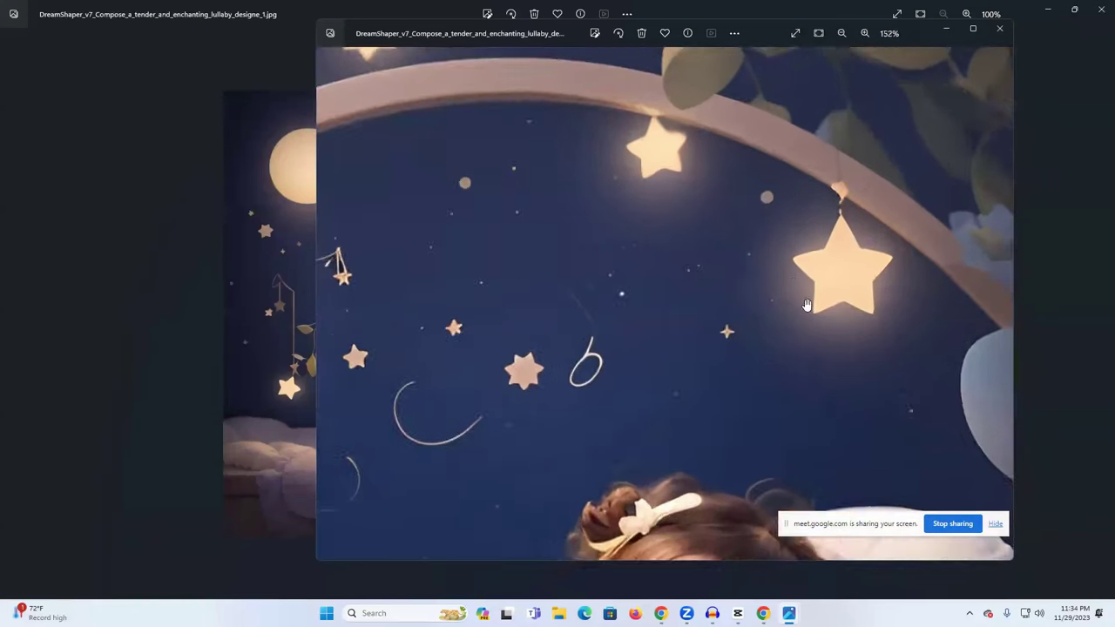
pyautogui.scroll(-5, 811, 300)
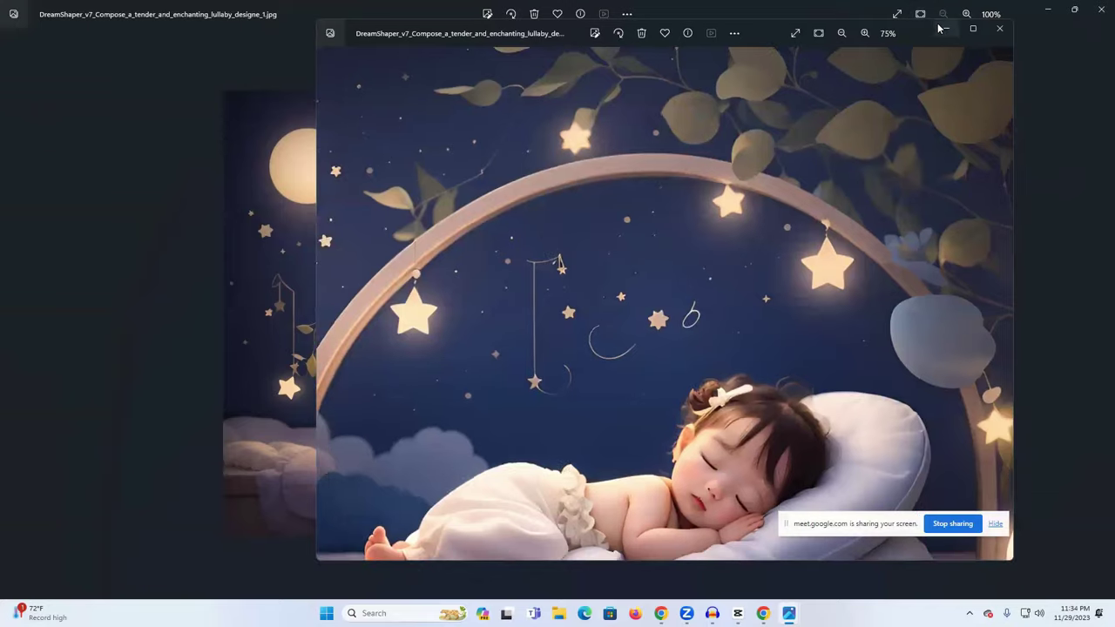
pyautogui.scroll(4, 728, 259)
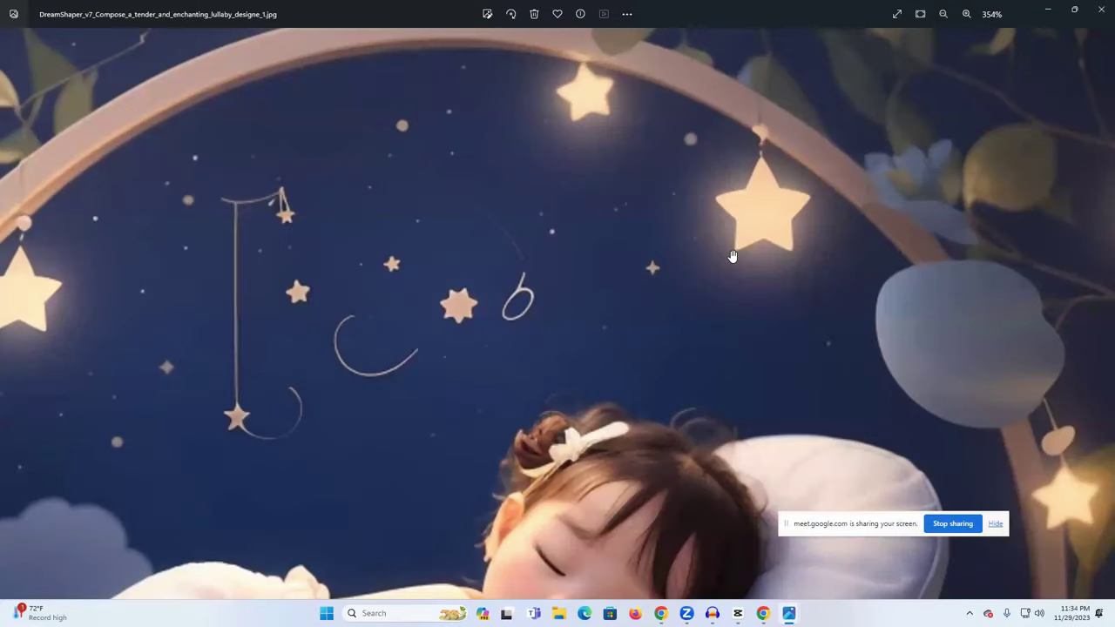
pyautogui.scroll(-1, 732, 255)
pyautogui.scroll(3, 715, 105)
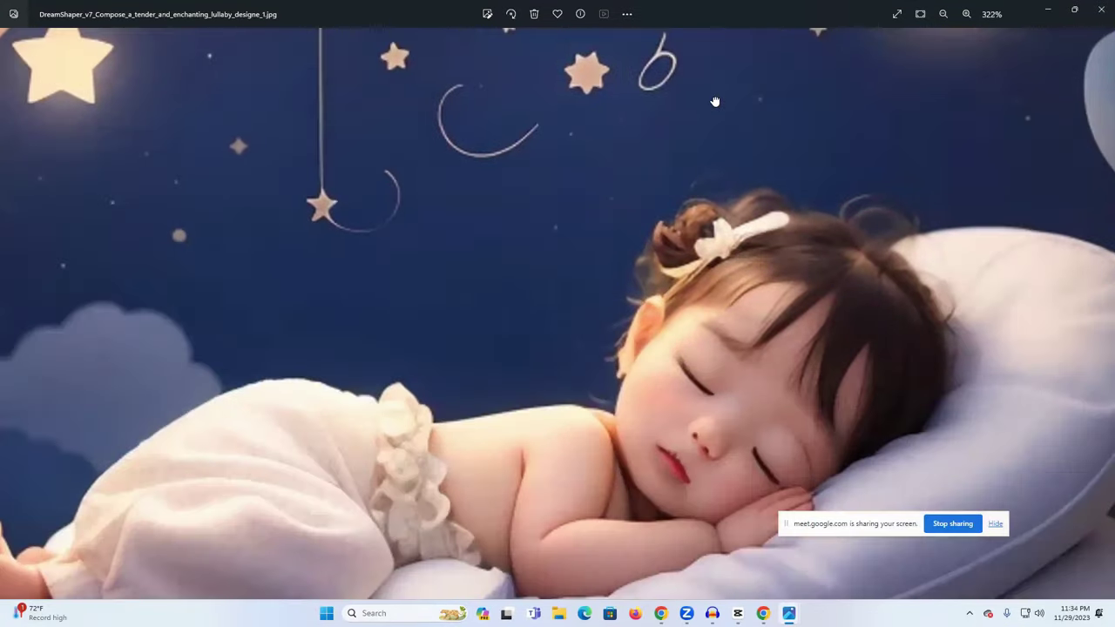
pyautogui.click(1099, 6)
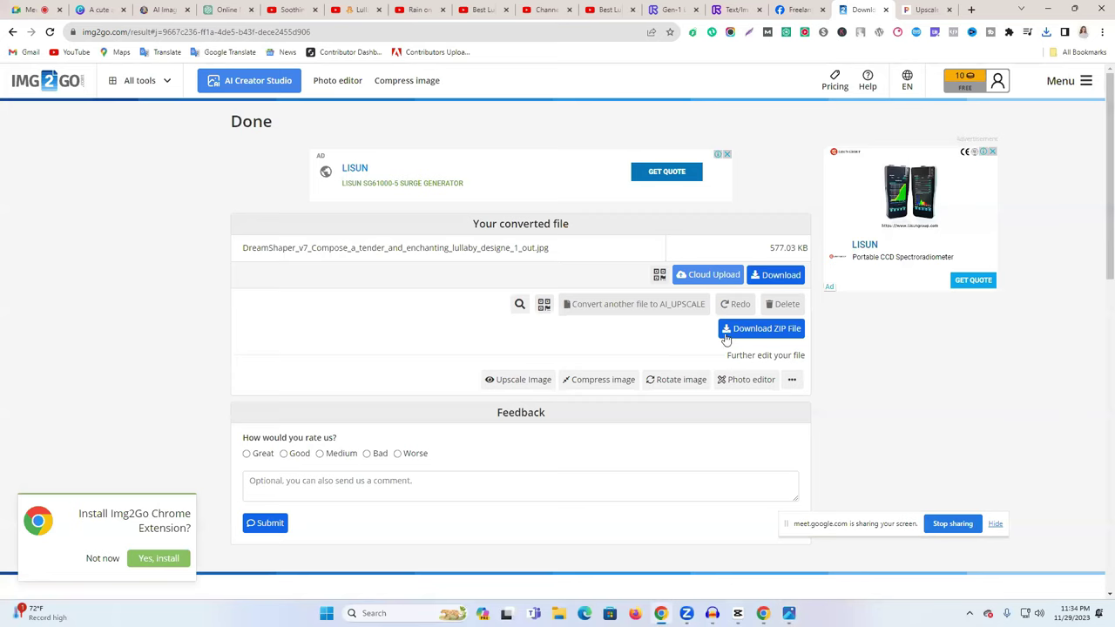
# Close the Img2Go tab and CapCut, then launch Filmora and start a new 1920x1080 25fps project.
pyautogui.click(886, 10)
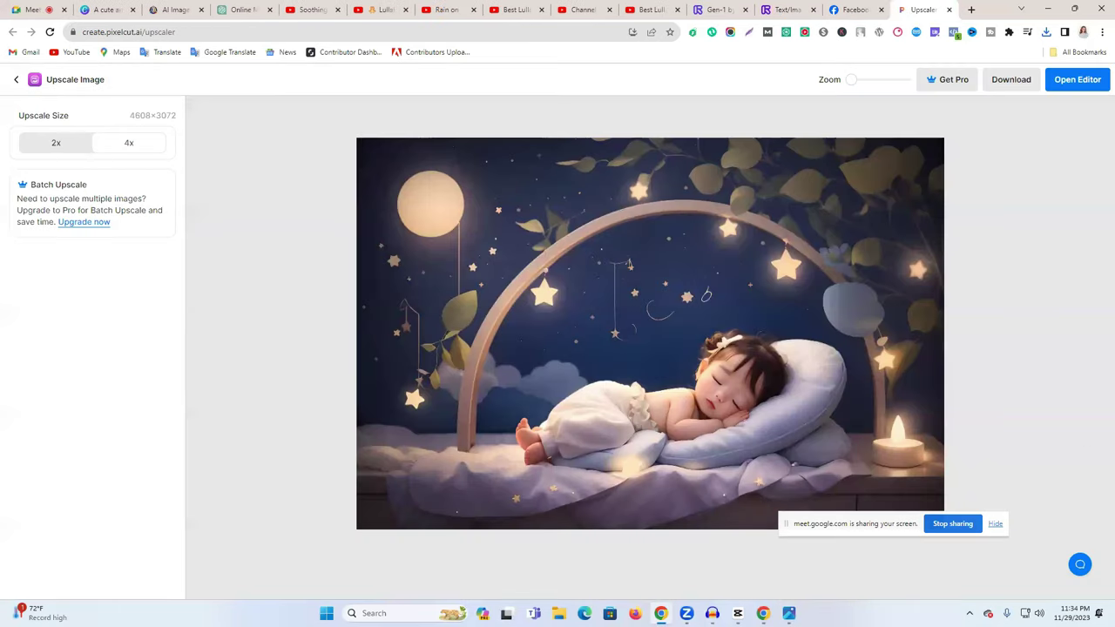
pyautogui.click(1049, 9)
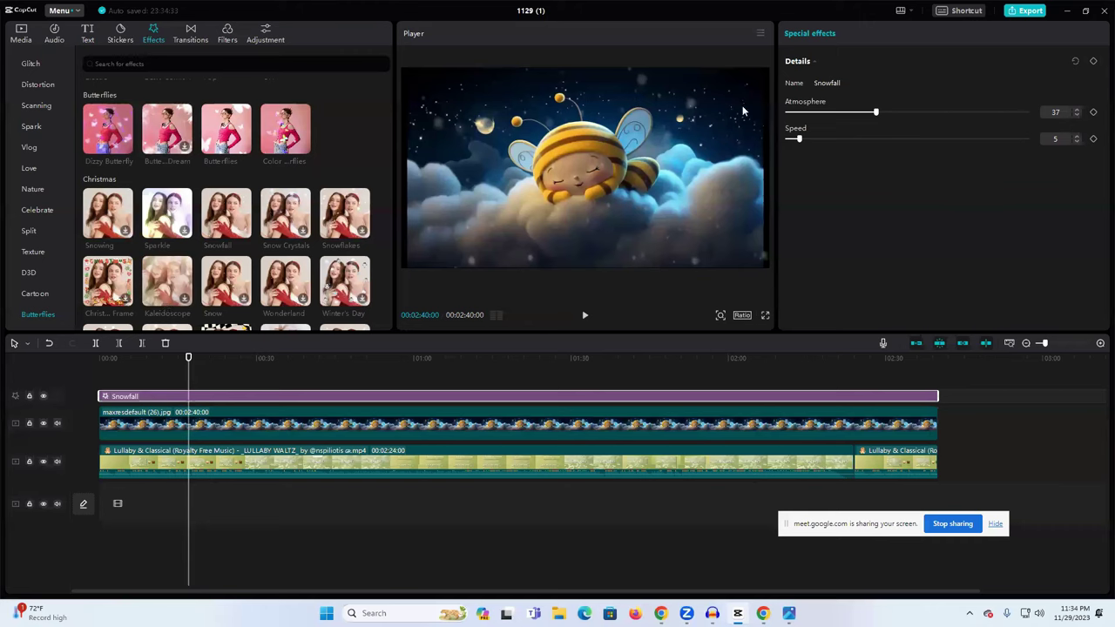
pyautogui.click(1100, 11)
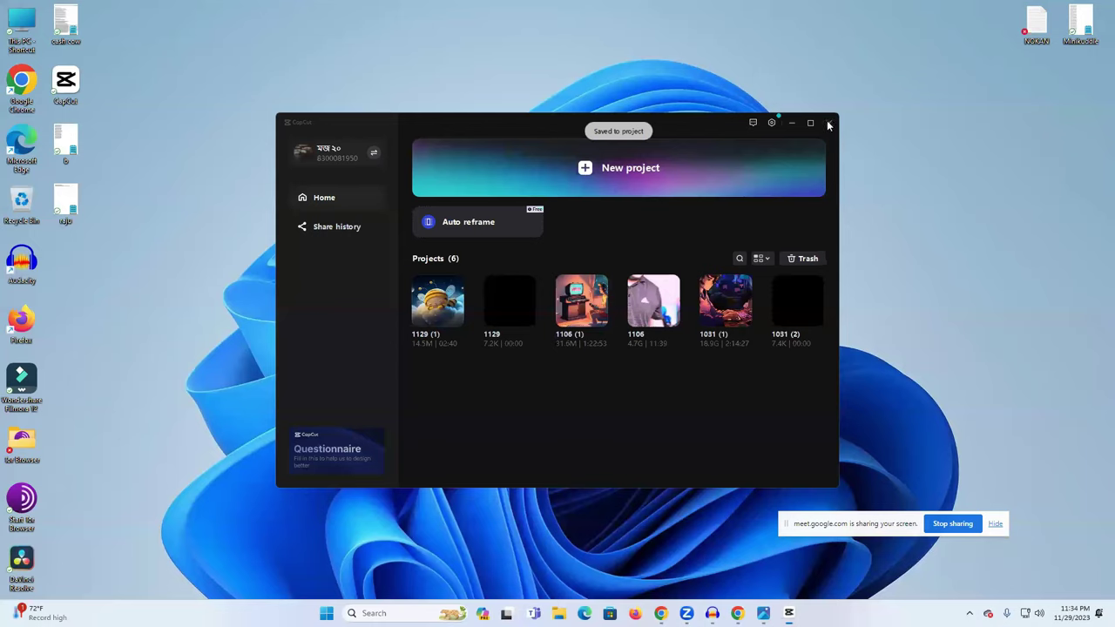
pyautogui.click(824, 122)
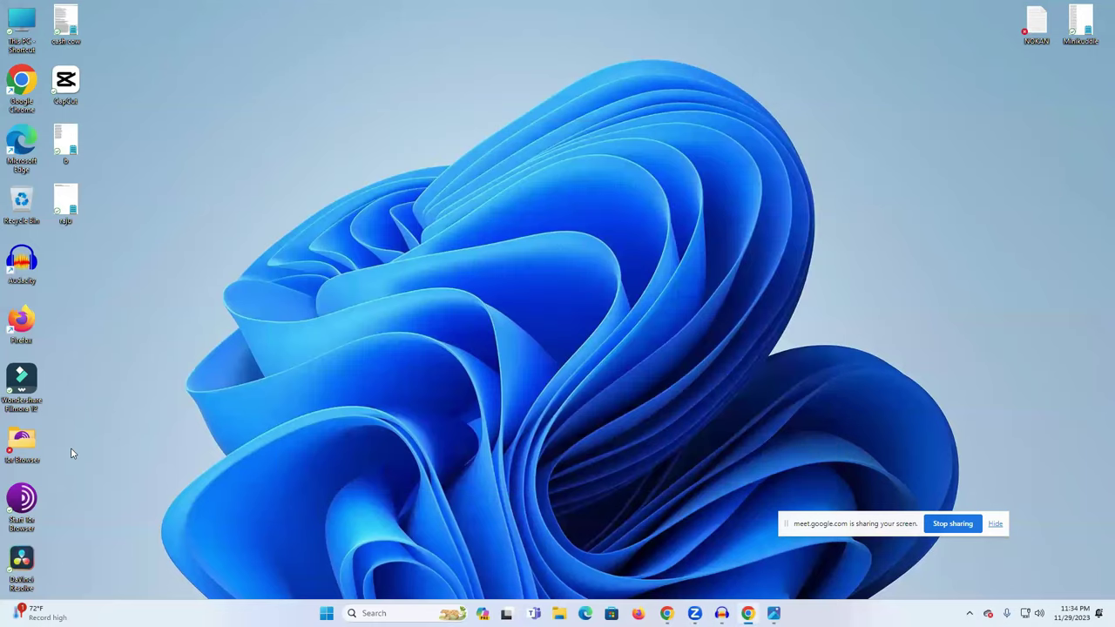
pyautogui.doubleClick(31, 388)
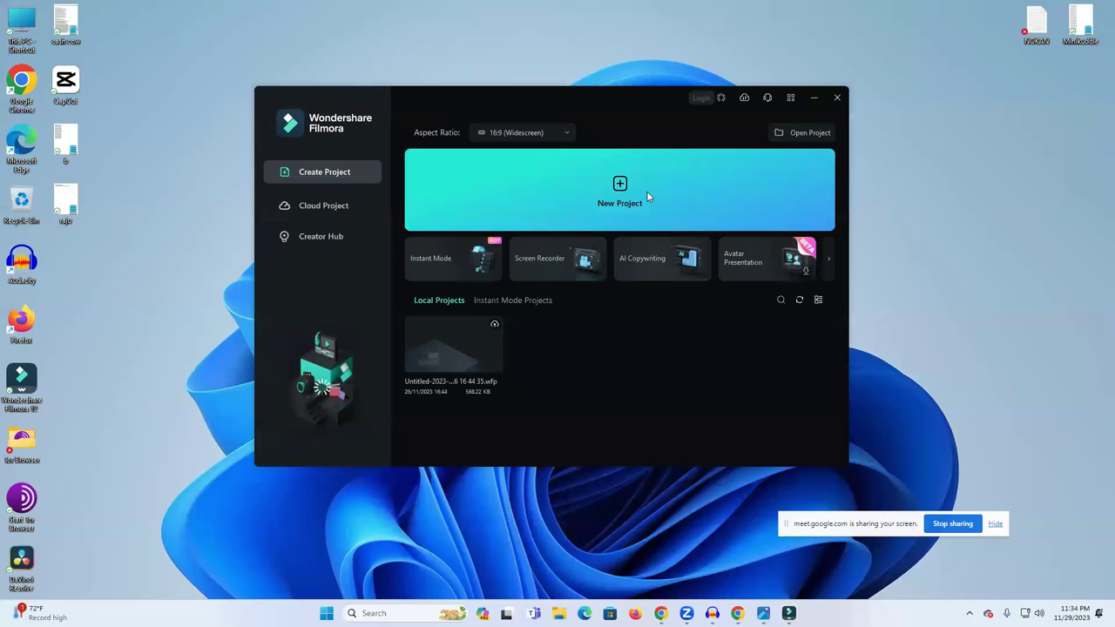
pyautogui.click(624, 197)
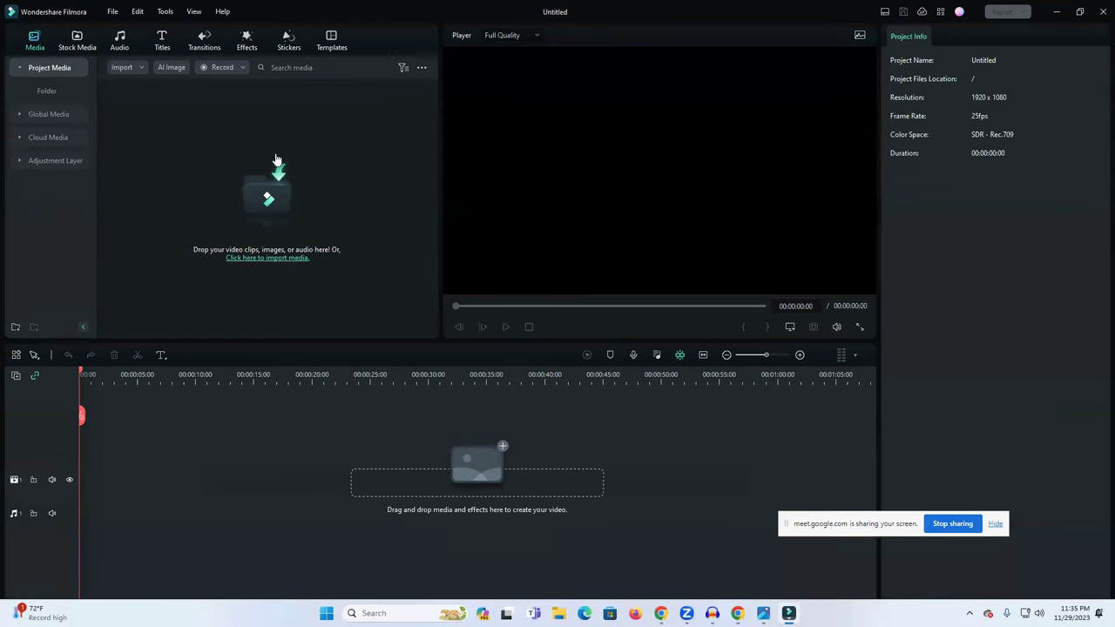
# Import the upscaled DreamShaper image from Downloads and place it on the video track.
pyautogui.click(268, 198)
pyautogui.click(94, 187)
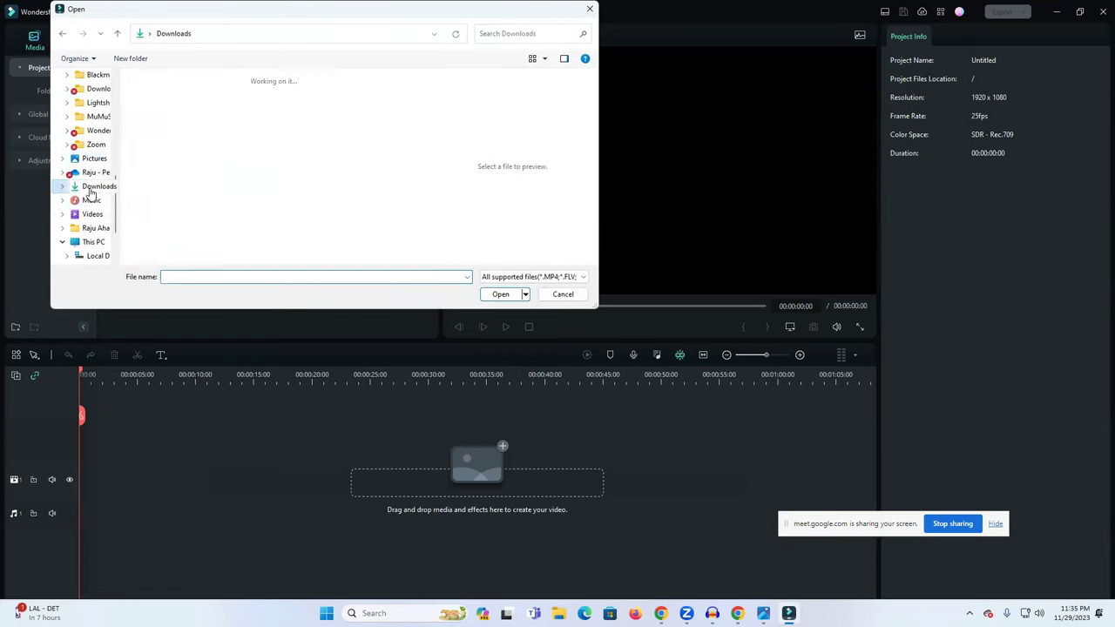
pyautogui.click(151, 122)
pyautogui.click(502, 294)
pyautogui.moveTo(257, 146); pyautogui.dragTo(110, 485)
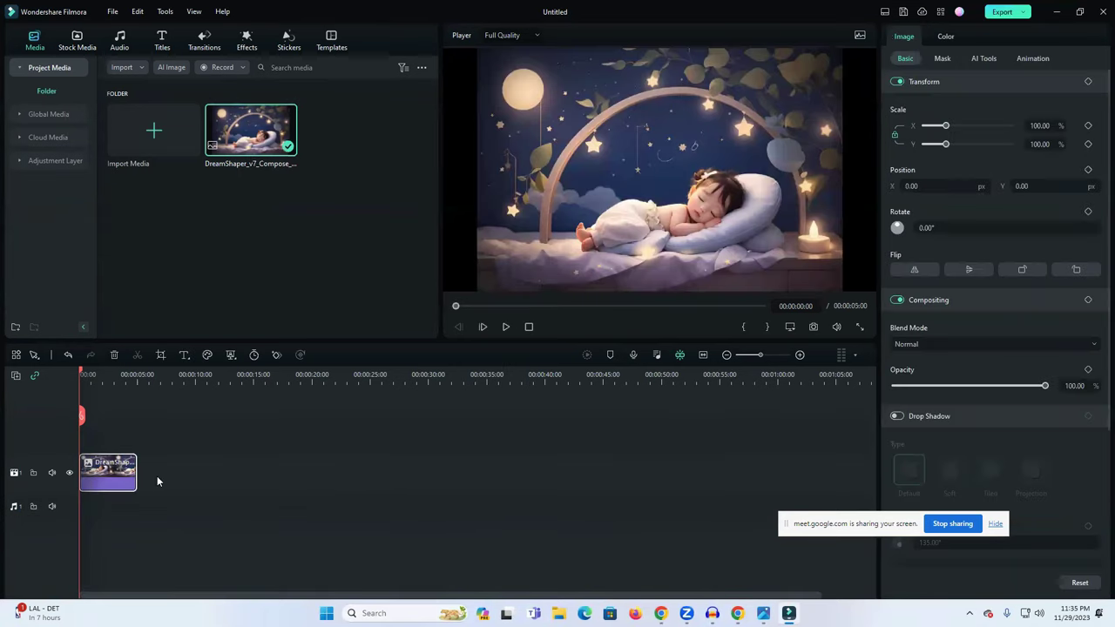
# Enlarge the image to about 118.54% so it fills the frame, then preview full screen.
pyautogui.click(688, 157)
pyautogui.moveTo(841, 291); pyautogui.dragTo(872, 305)
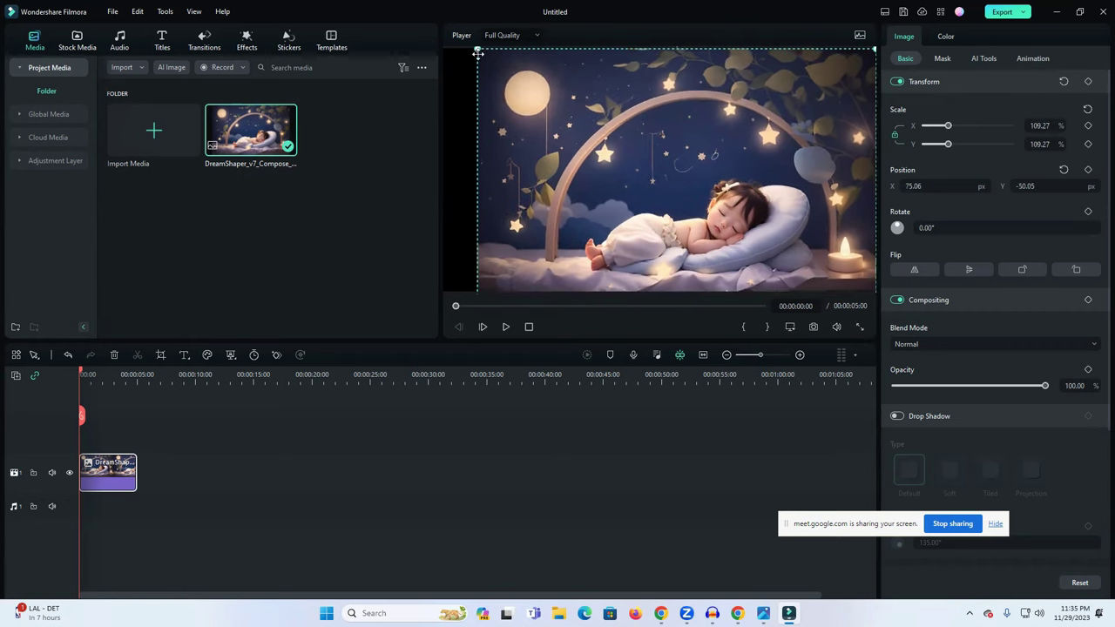
pyautogui.moveTo(477, 49); pyautogui.dragTo(443, 38)
pyautogui.click(632, 406)
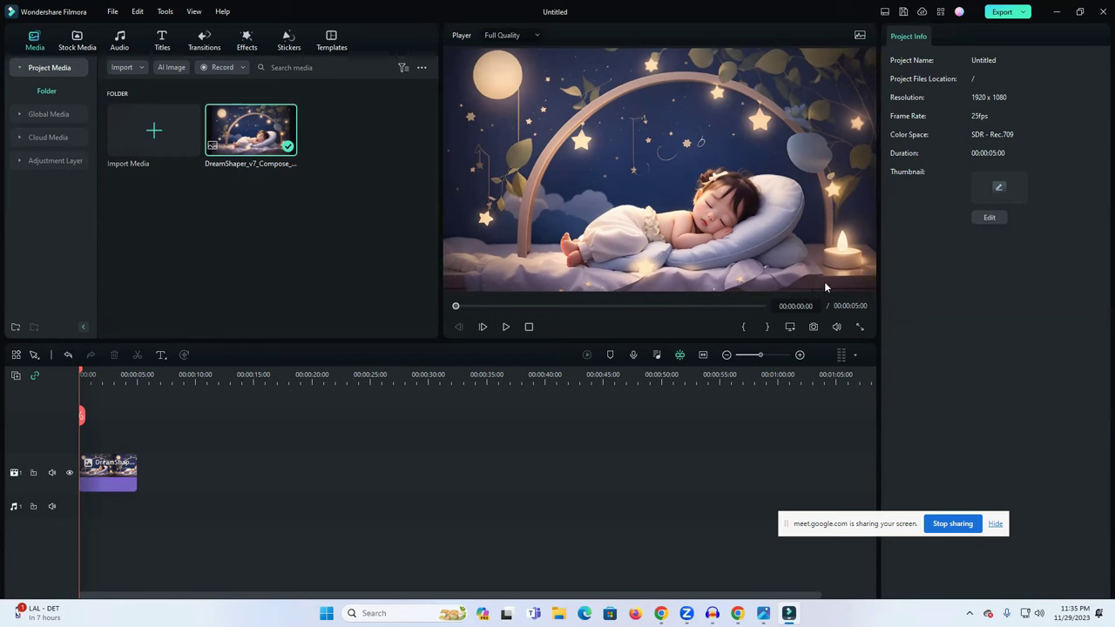
pyautogui.click(854, 328)
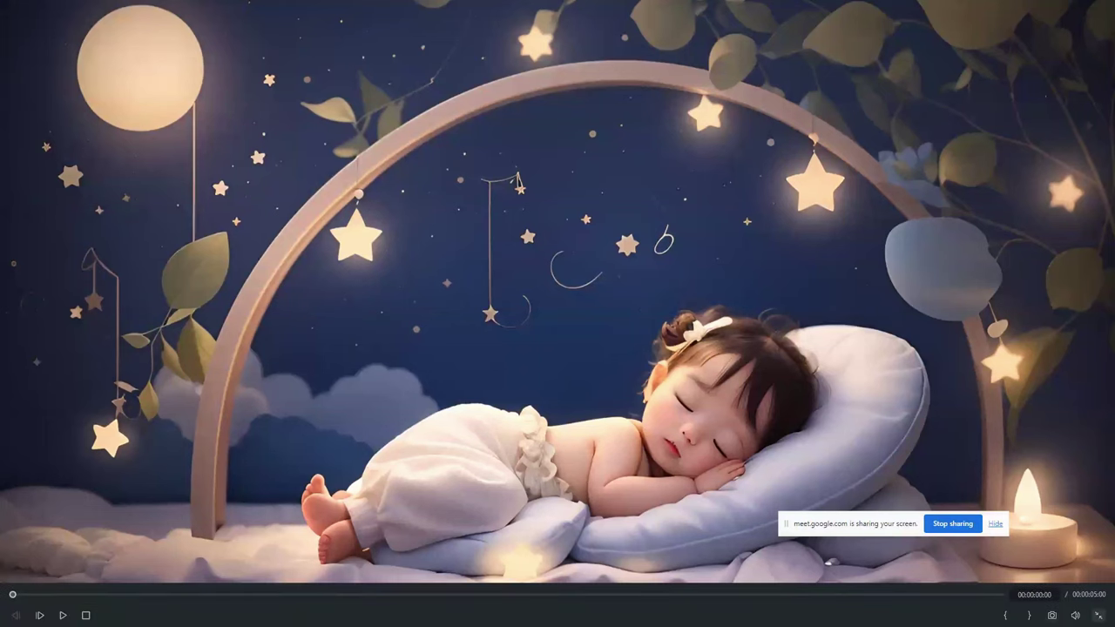
# Stretch the sleeping-baby image clip to 00:49:45:01, zooming the timeline out between drags.
pyautogui.click(1098, 615)
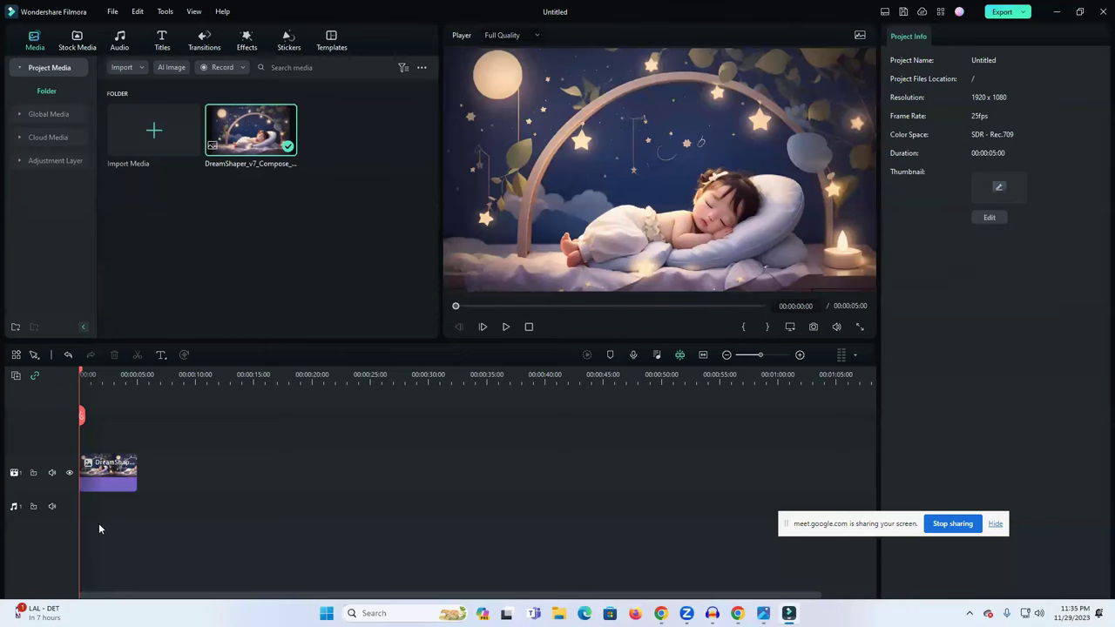
pyautogui.click(135, 473)
pyautogui.moveTo(135, 471); pyautogui.dragTo(891, 444)
pyautogui.moveTo(758, 357); pyautogui.dragTo(751, 357)
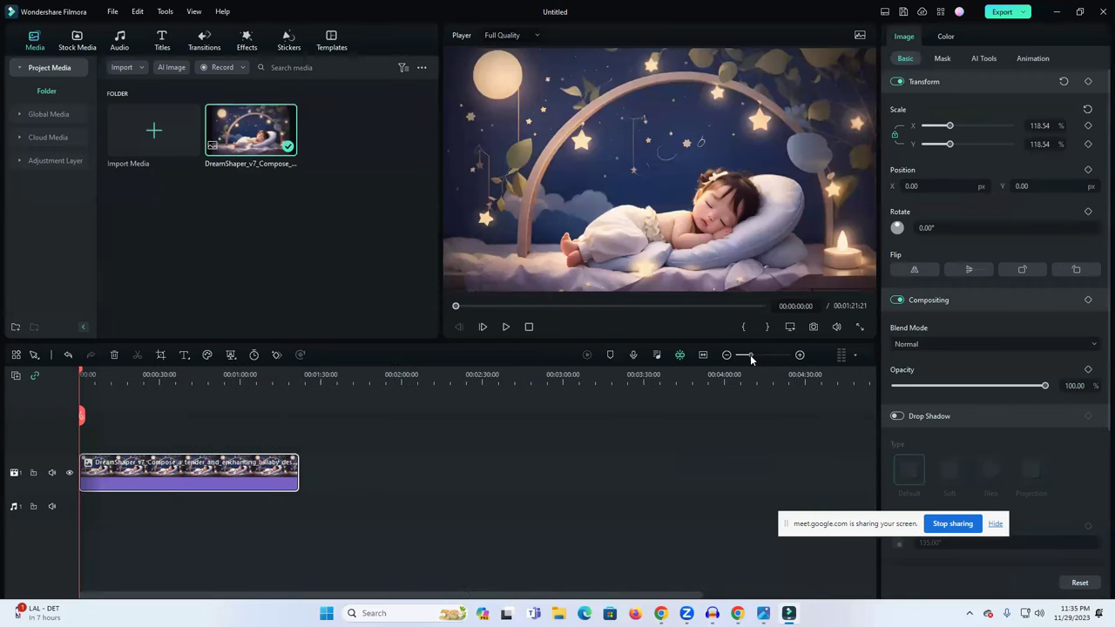
pyautogui.moveTo(296, 470); pyautogui.dragTo(755, 471)
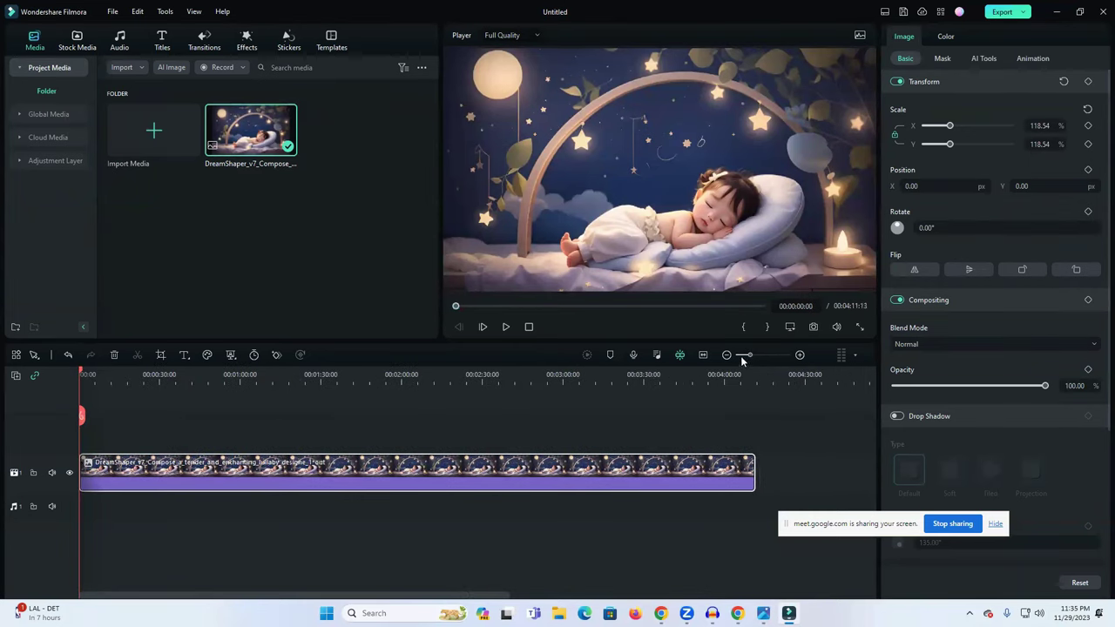
pyautogui.moveTo(742, 358); pyautogui.dragTo(738, 356)
pyautogui.moveTo(220, 468); pyautogui.dragTo(616, 470)
pyautogui.moveTo(738, 361); pyautogui.dragTo(740, 359)
pyautogui.moveTo(356, 486); pyautogui.dragTo(878, 488)
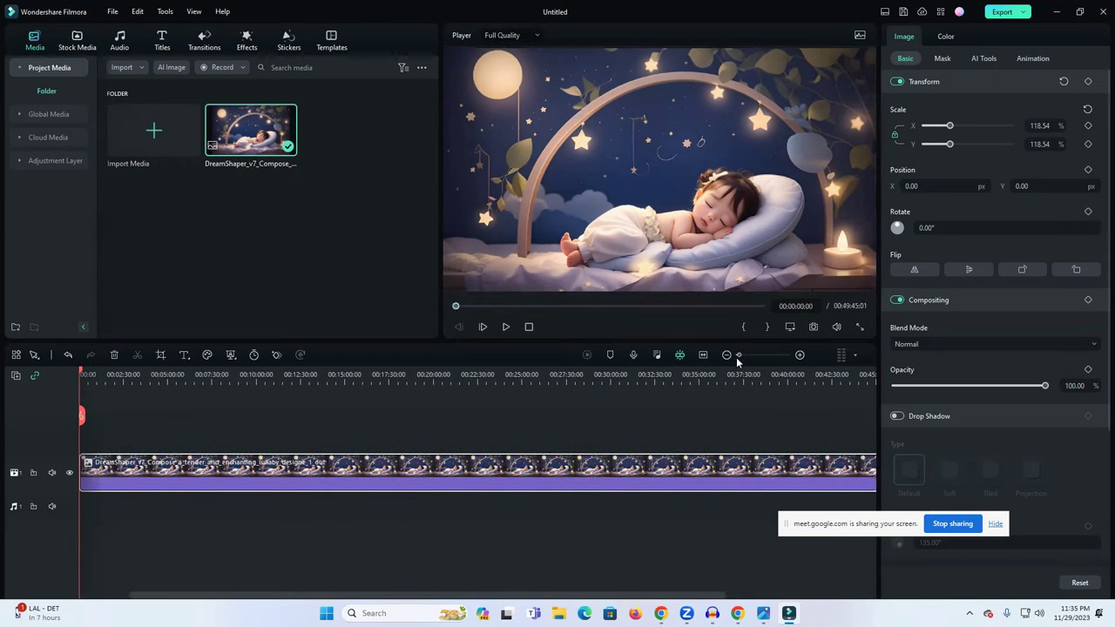
pyautogui.moveTo(737, 361); pyautogui.dragTo(736, 360)
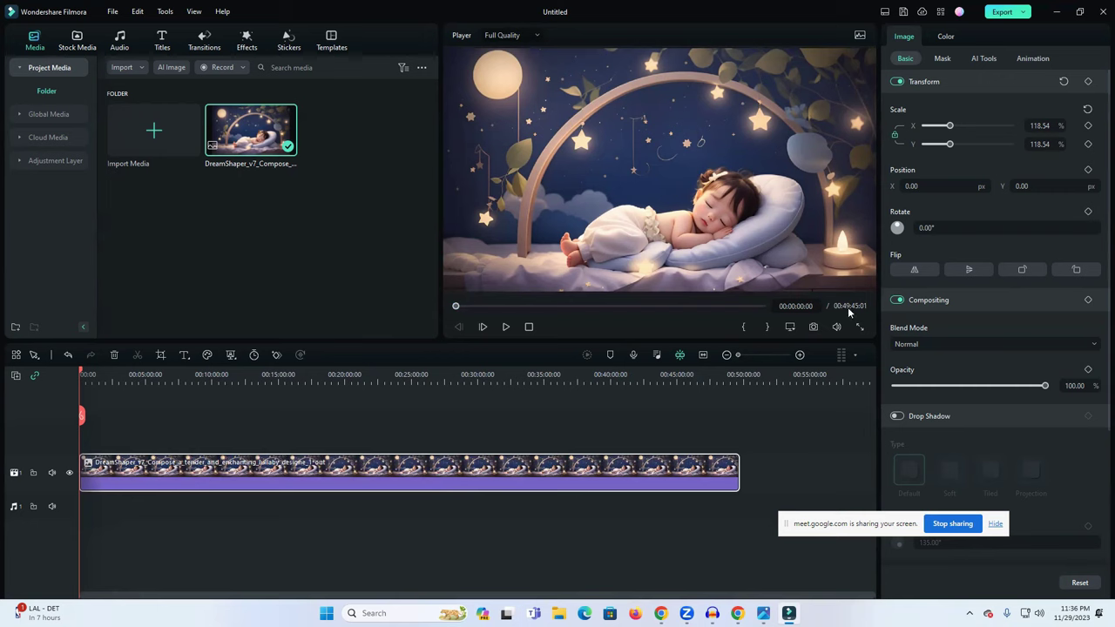
# Add the lullaby music video to the timeline at 1280 x 720 30fps, moving the image clip to track 2.
pyautogui.click(153, 131)
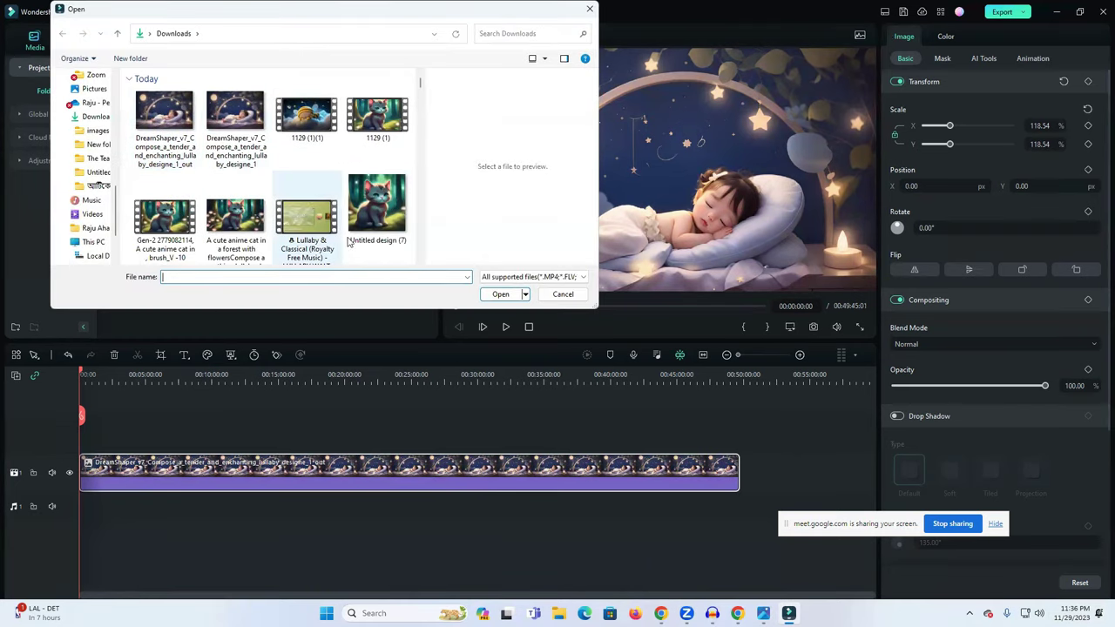
pyautogui.click(306, 218)
pyautogui.click(500, 294)
pyautogui.moveTo(336, 151); pyautogui.dragTo(176, 521)
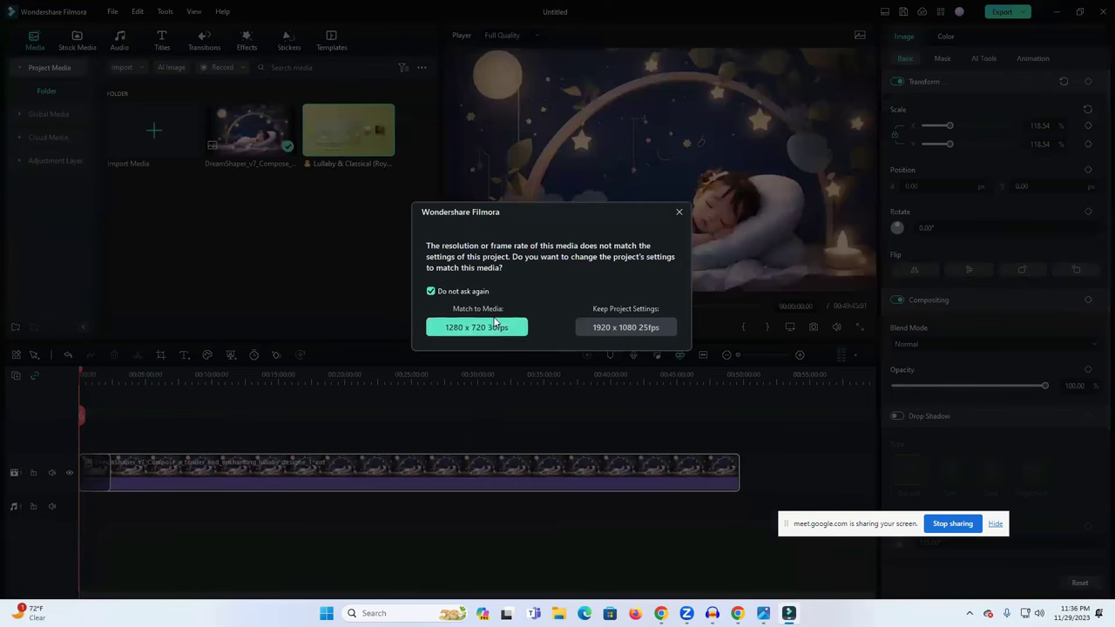
pyautogui.click(483, 329)
pyautogui.moveTo(209, 475); pyautogui.dragTo(206, 435)
# Duplicate the Lullaby clip, then duplicate the pair, lining up four clips back to back.
pyautogui.click(106, 478)
pyautogui.click(118, 480)
pyautogui.click(89, 489)
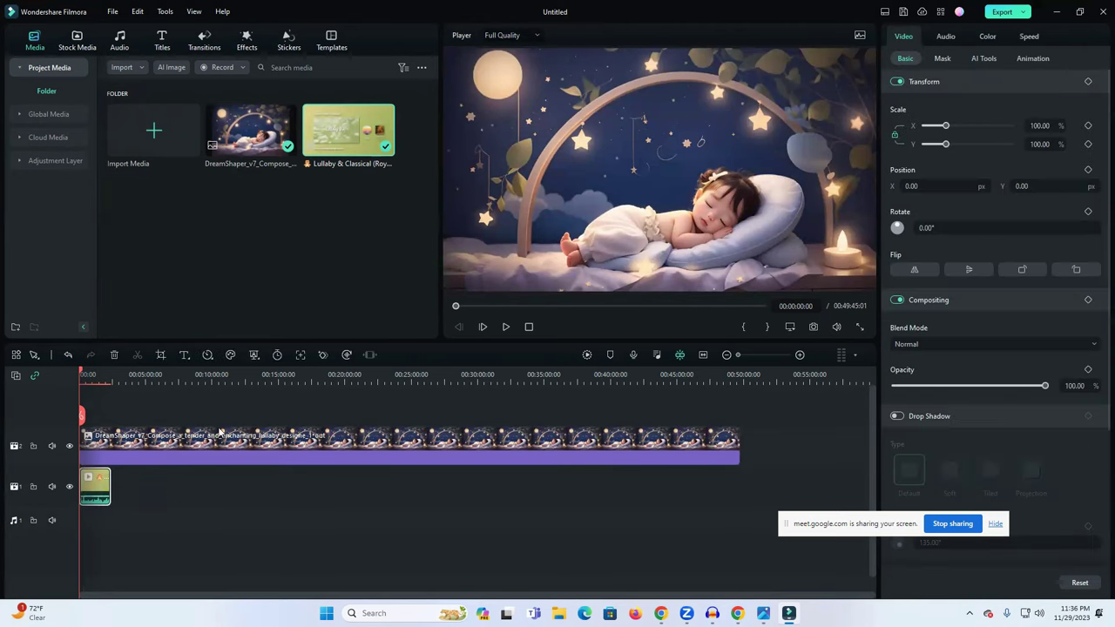
pyautogui.click(193, 381)
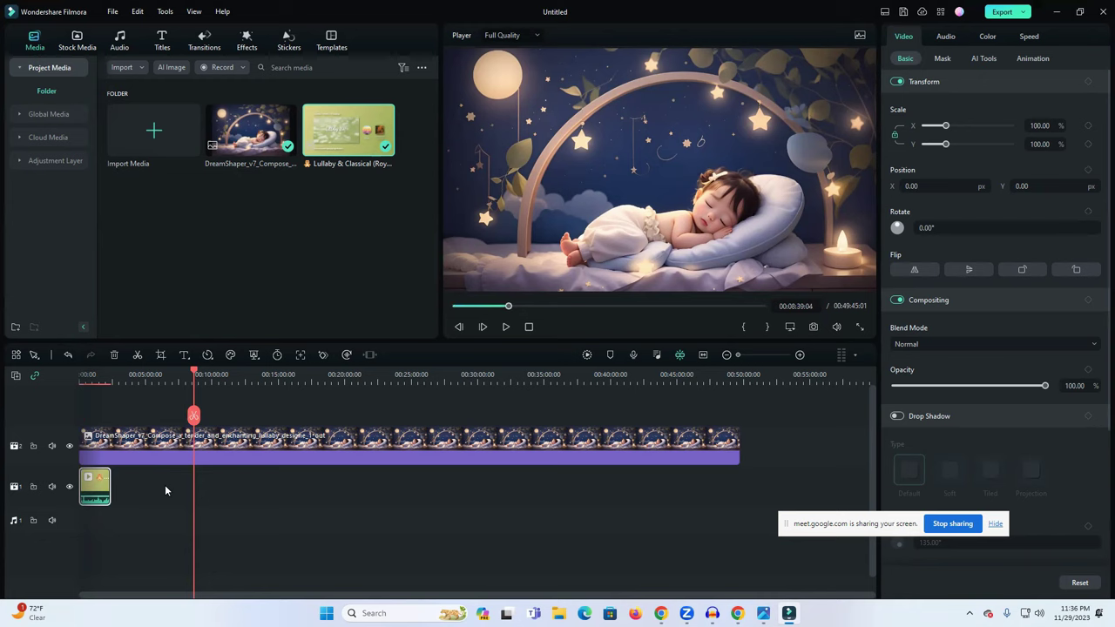
pyautogui.click(89, 489)
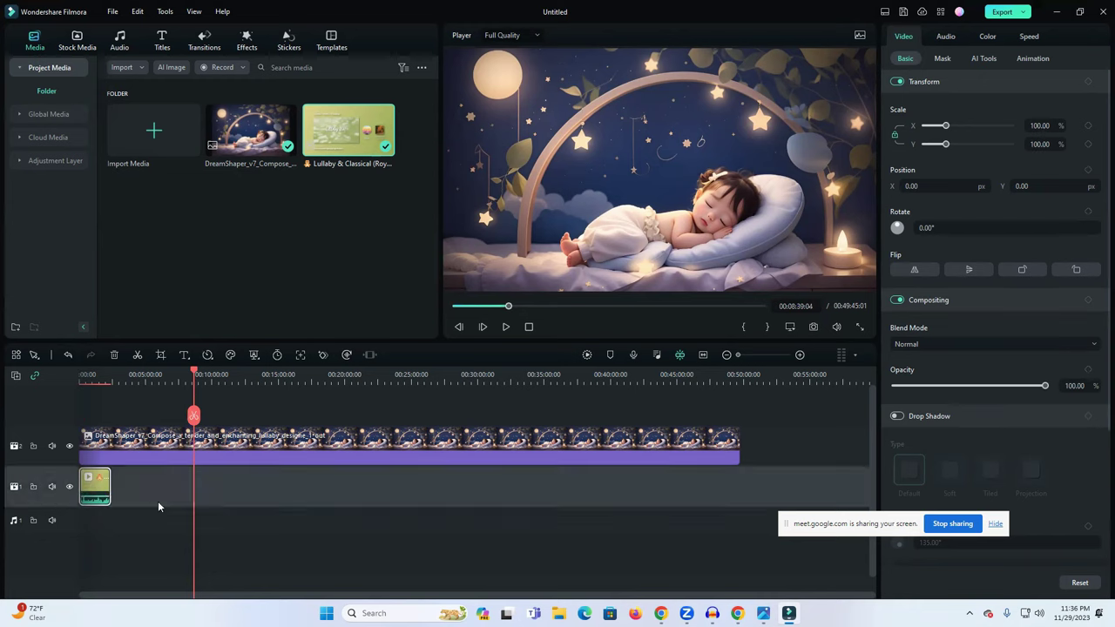
pyautogui.hotkey('ctrl', 'v')
pyautogui.moveTo(209, 493); pyautogui.dragTo(126, 493)
pyautogui.keyDown('ctrl'); pyautogui.click(97, 491); pyautogui.keyUp('ctrl')
pyautogui.hotkey('ctrl', 'c')
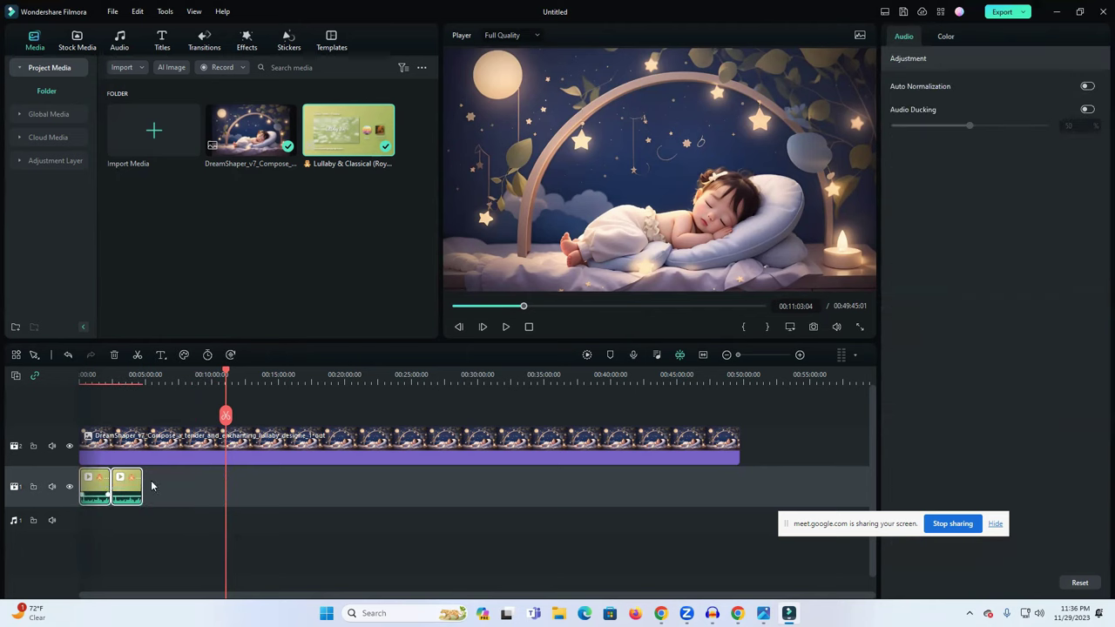
pyautogui.hotkey('ctrl', 'v')
pyautogui.moveTo(228, 481); pyautogui.dragTo(145, 481)
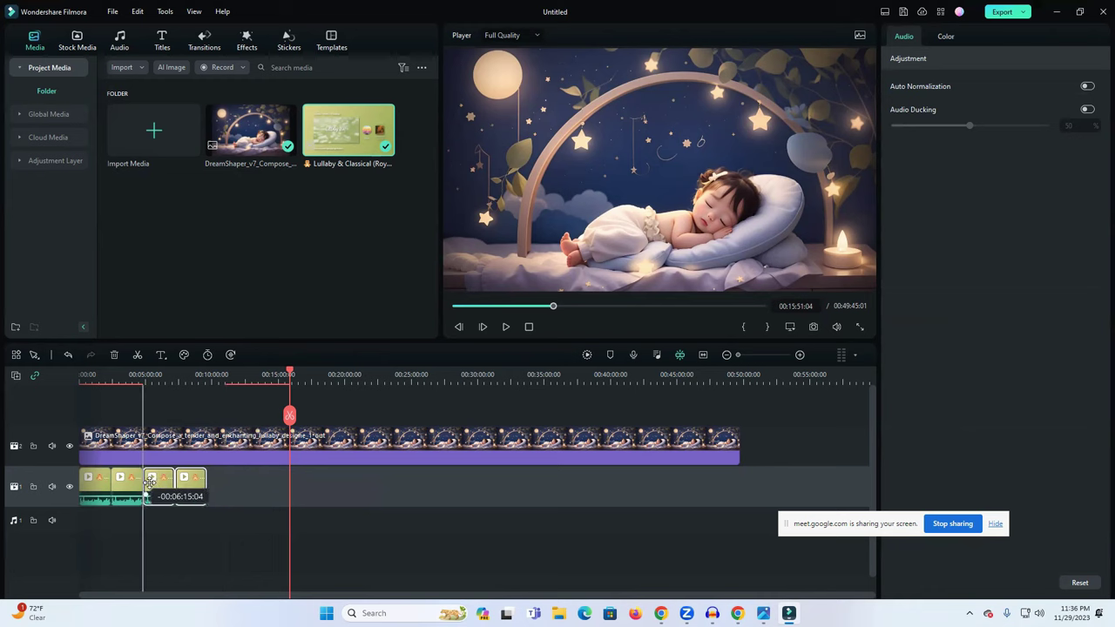
# Copy the four Lullaby clips into eight, close the gap, then paste the eight after the originals.
pyautogui.moveTo(247, 482); pyautogui.dragTo(100, 488)
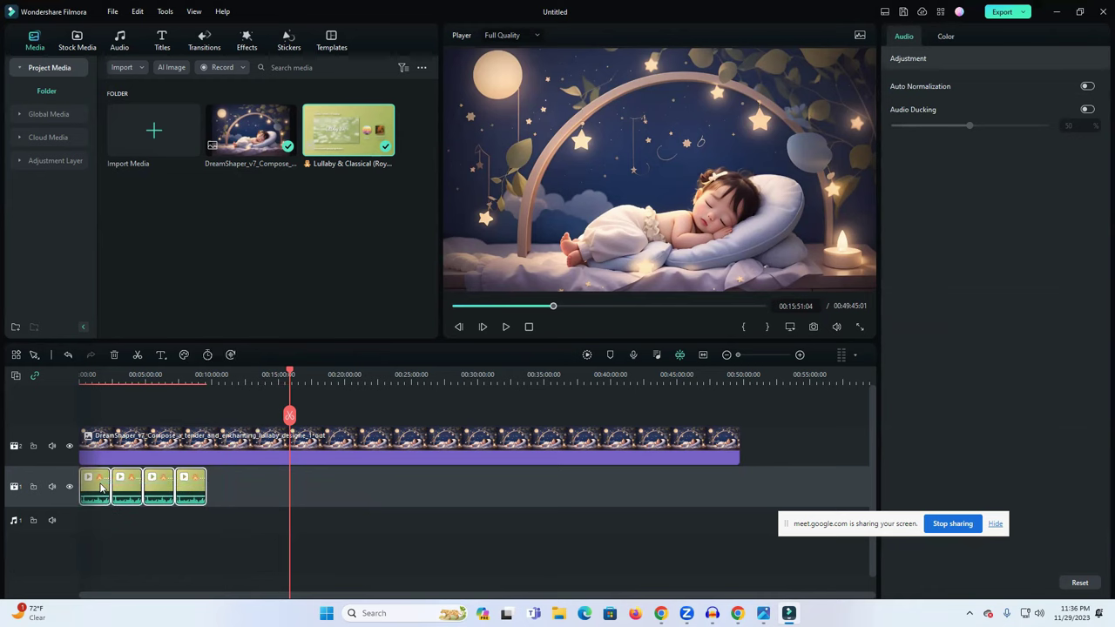
pyautogui.hotkey('ctrl', 'c')
pyautogui.hotkey('ctrl', 'v')
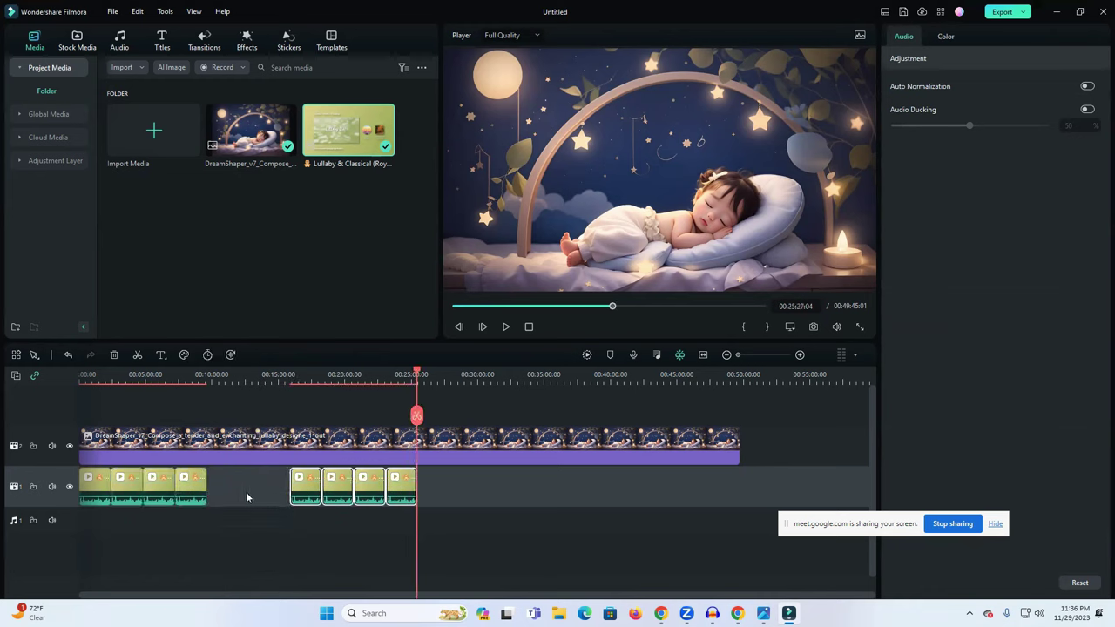
pyautogui.click(275, 487)
pyautogui.press('Delete')
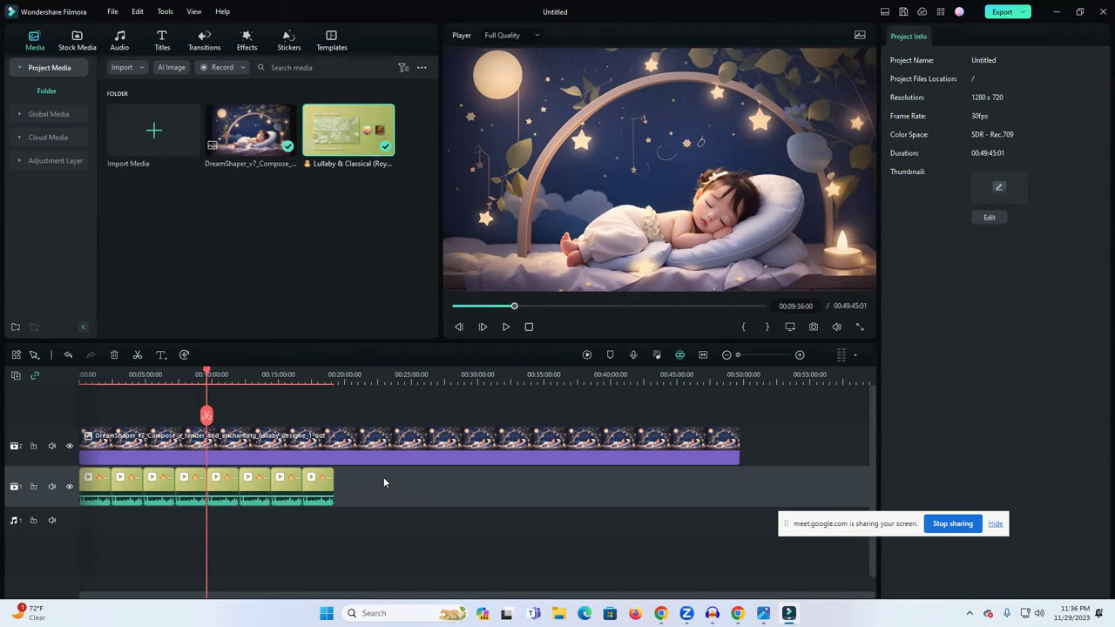
pyautogui.click(430, 382)
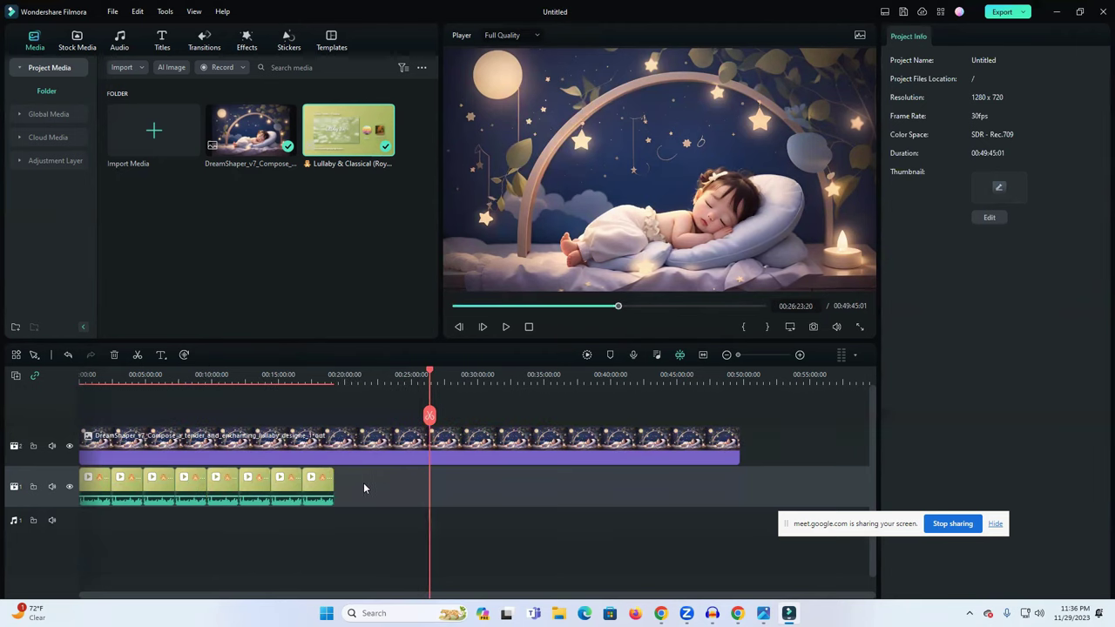
pyautogui.hotkey('ctrl', 'a')
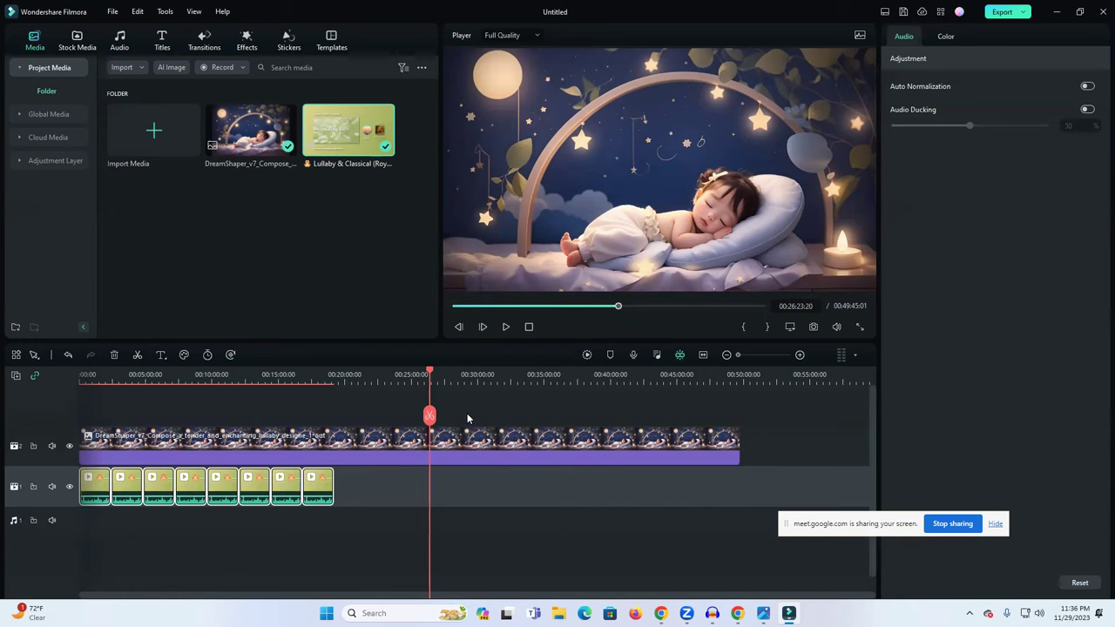
pyautogui.hotkey('ctrl', 'v')
pyautogui.moveTo(453, 485); pyautogui.dragTo(358, 485)
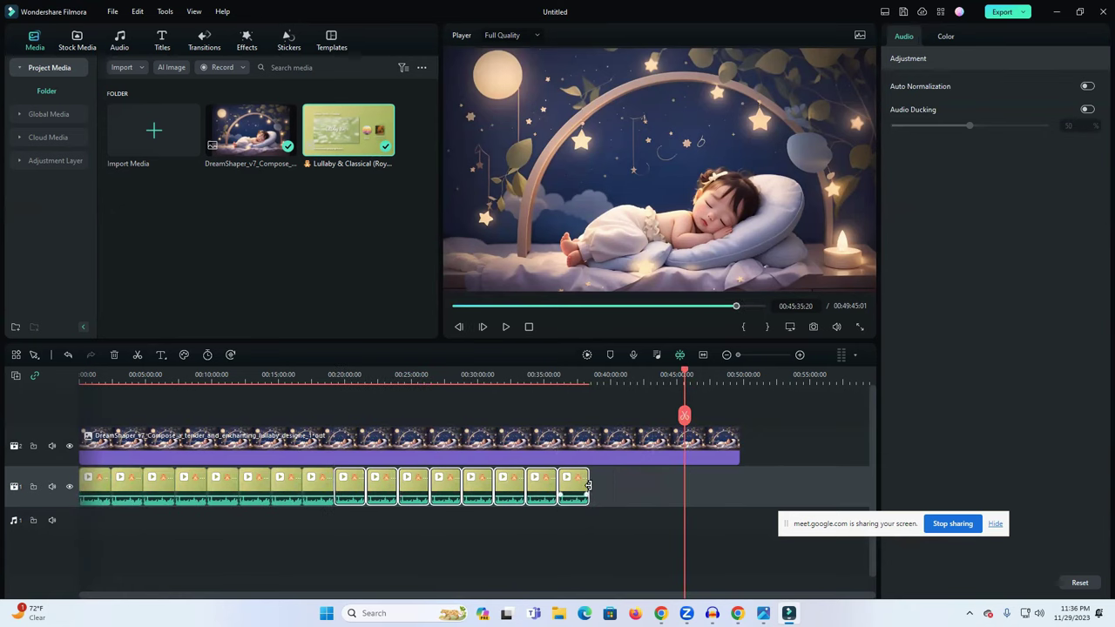
# Select the last seven Lullaby clips and push them further along the audio track.
pyautogui.click(614, 485)
pyautogui.moveTo(617, 487); pyautogui.dragTo(351, 493)
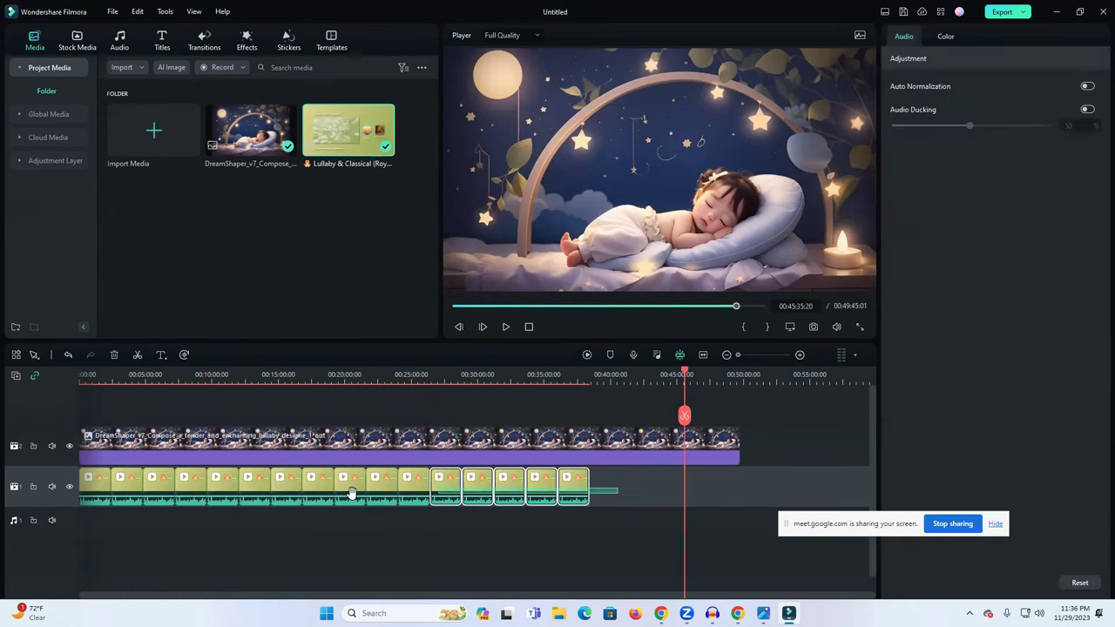
pyautogui.click(605, 490)
pyautogui.moveTo(610, 490); pyautogui.dragTo(309, 491)
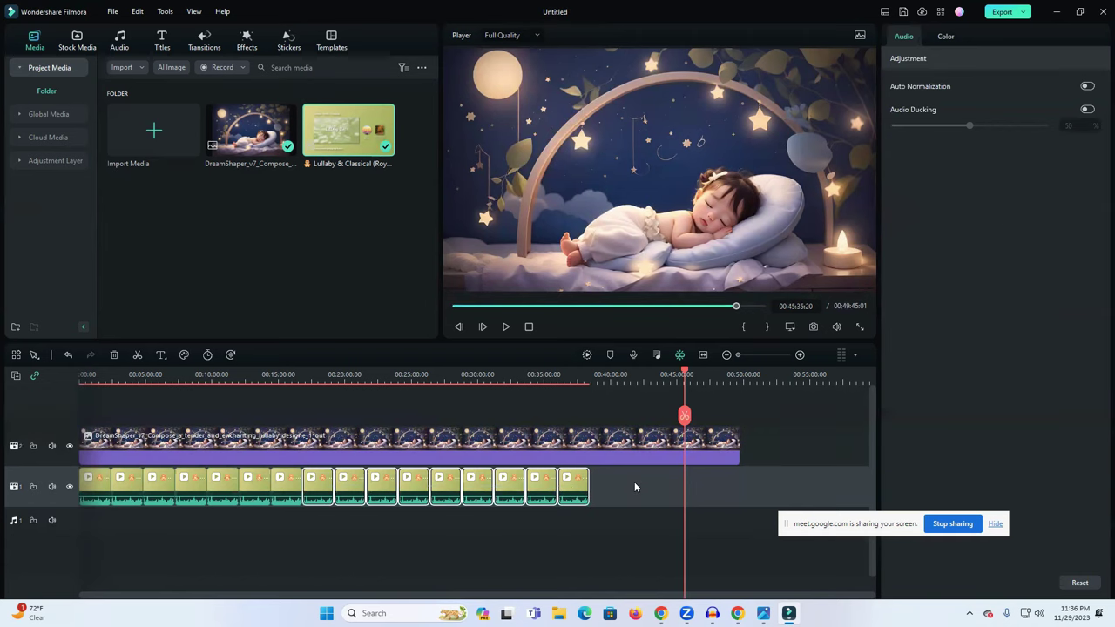
pyautogui.click(626, 479)
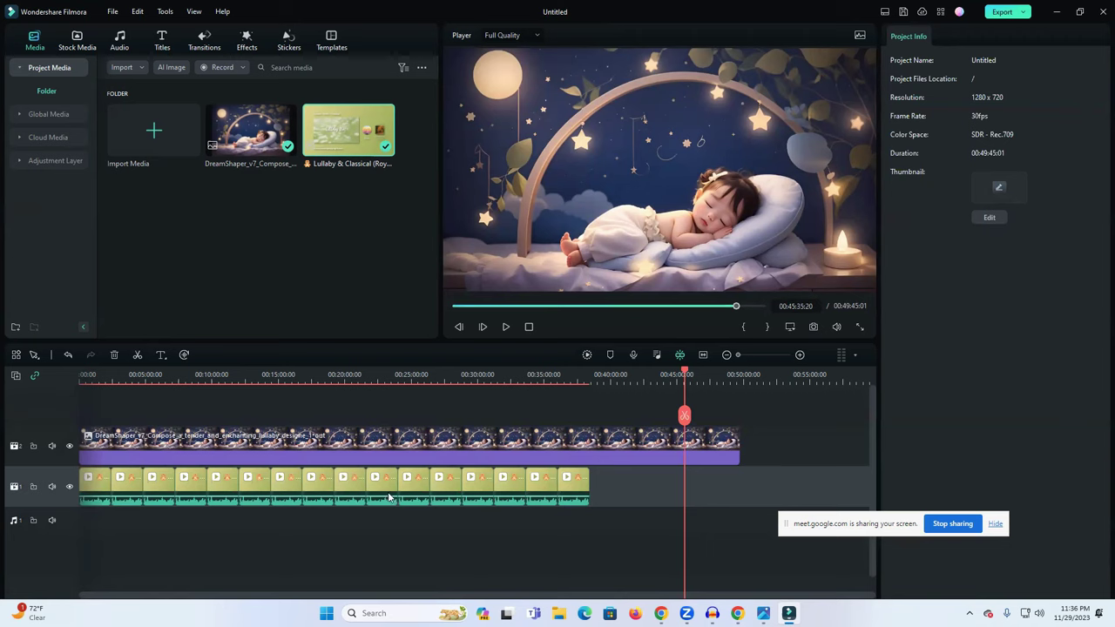
pyautogui.moveTo(466, 495); pyautogui.dragTo(510, 525)
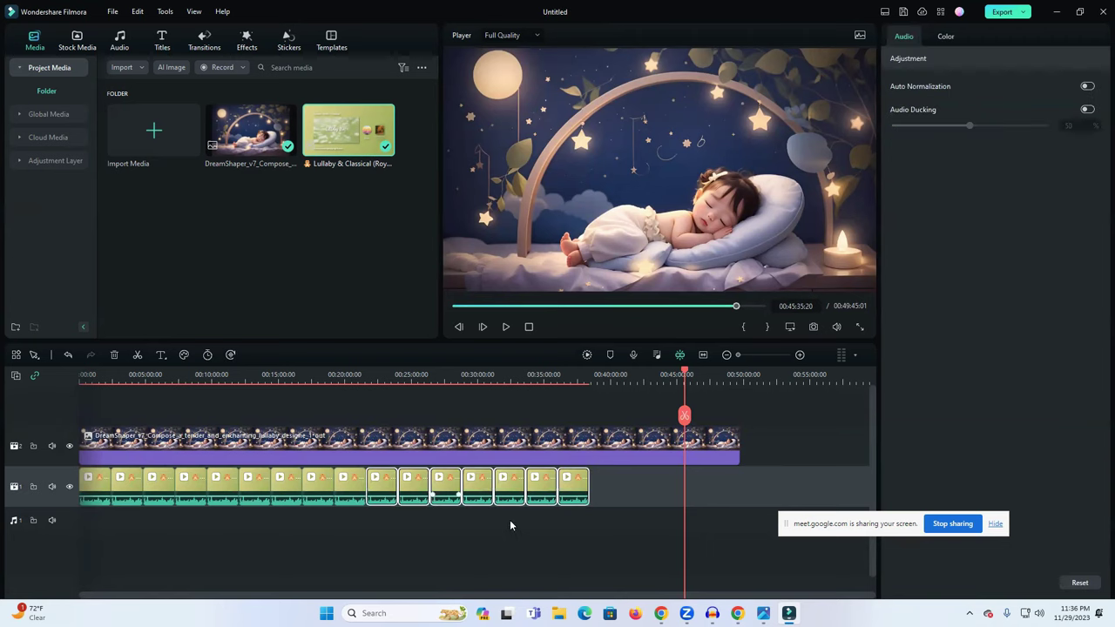
pyautogui.moveTo(614, 494); pyautogui.dragTo(540, 489)
# Stretch the sleeping-baby DreamShaper image clip to about 01:04.
pyautogui.click(748, 479)
pyautogui.keyDown('shift'); pyautogui.click(697, 484); pyautogui.keyUp('shift')
pyautogui.click(689, 438)
pyautogui.moveTo(691, 436); pyautogui.dragTo(763, 435)
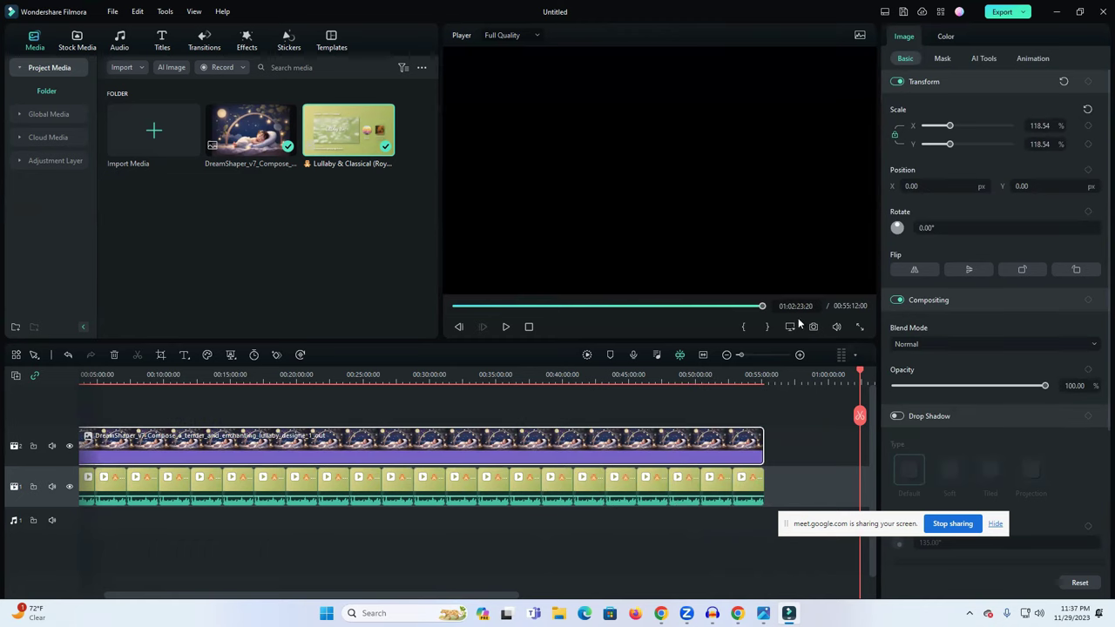
pyautogui.moveTo(764, 446); pyautogui.dragTo(751, 433)
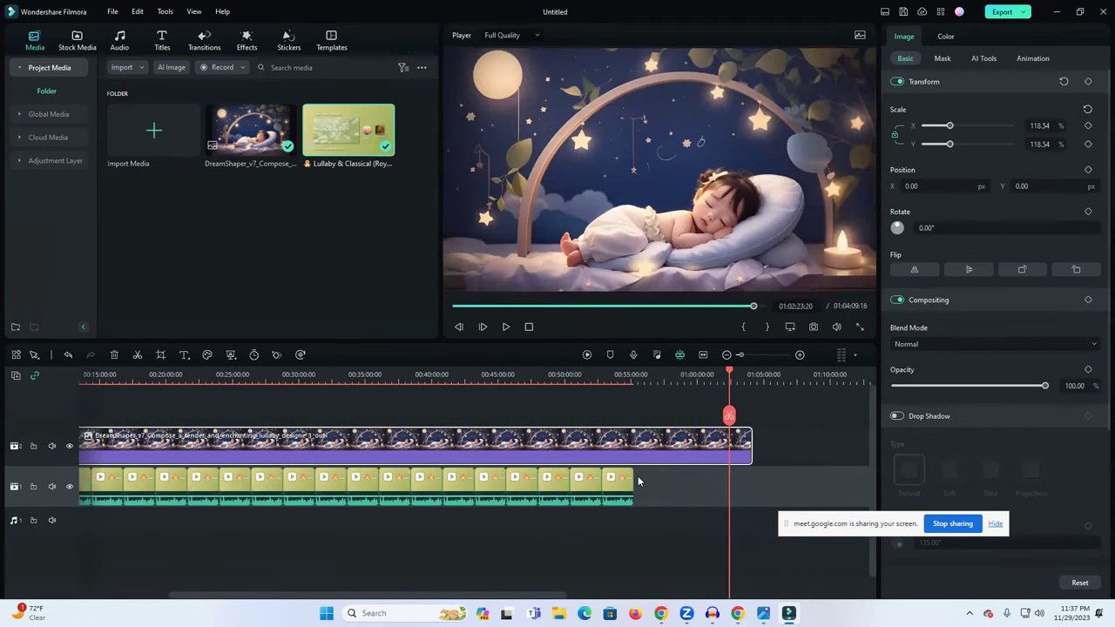
# Move the Lullaby audio clips along the track and extend the baby image to 01:12:00.
pyautogui.click(494, 484)
pyautogui.moveTo(610, 477); pyautogui.dragTo(619, 484)
pyautogui.click(641, 449)
pyautogui.moveTo(659, 439); pyautogui.dragTo(755, 444)
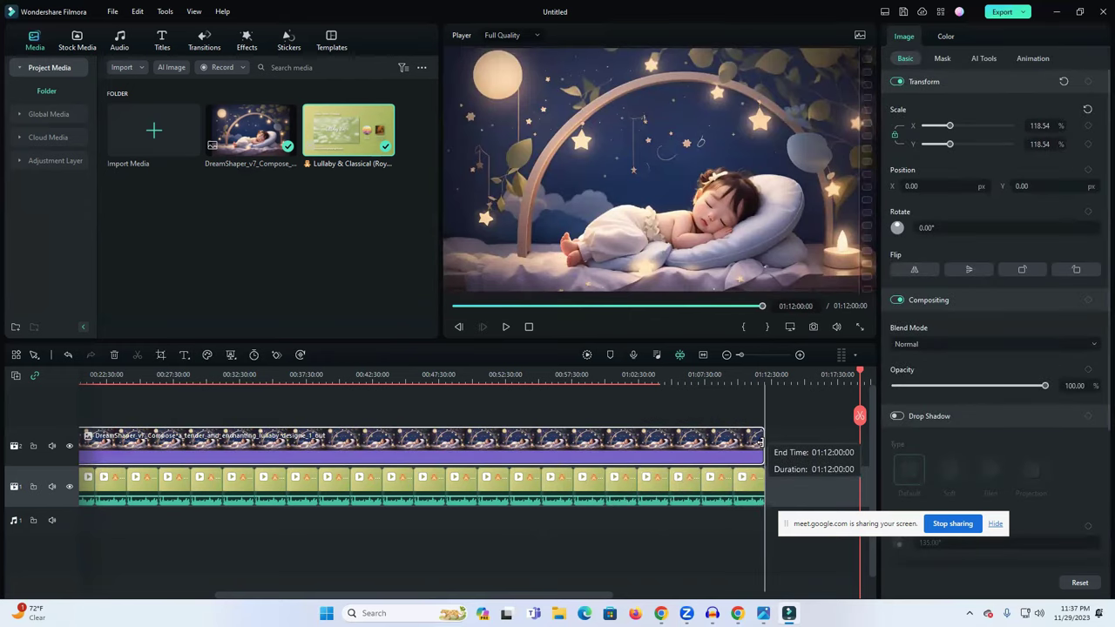
pyautogui.click(806, 459)
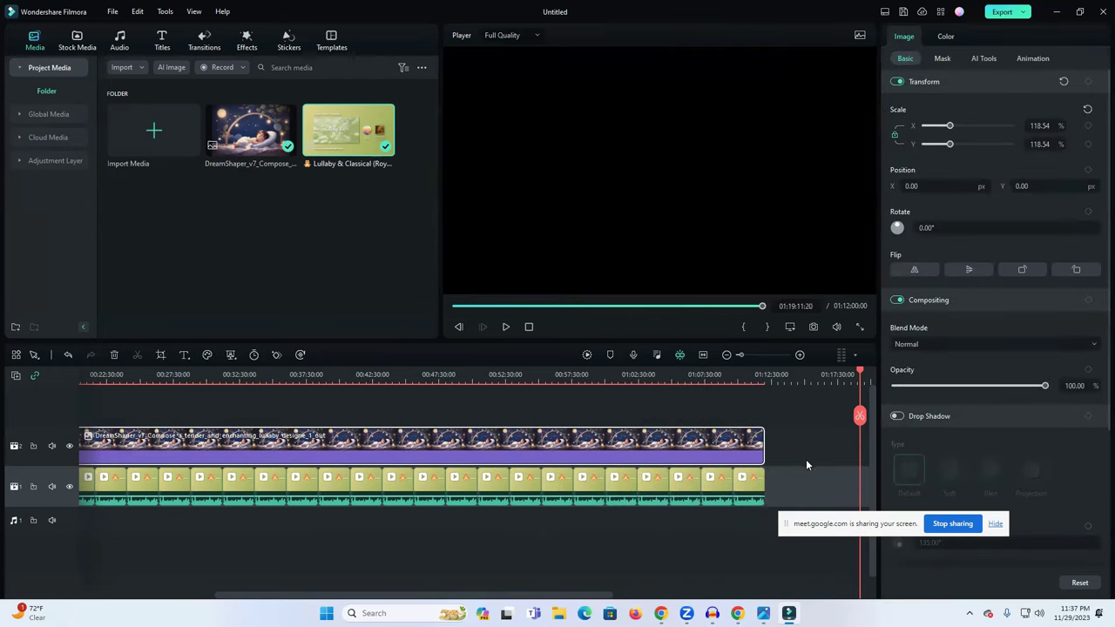
# Preview the stretched video from the start in the player.
pyautogui.click(506, 328)
pyautogui.click(506, 328)
pyautogui.click(507, 328)
pyautogui.click(507, 327)
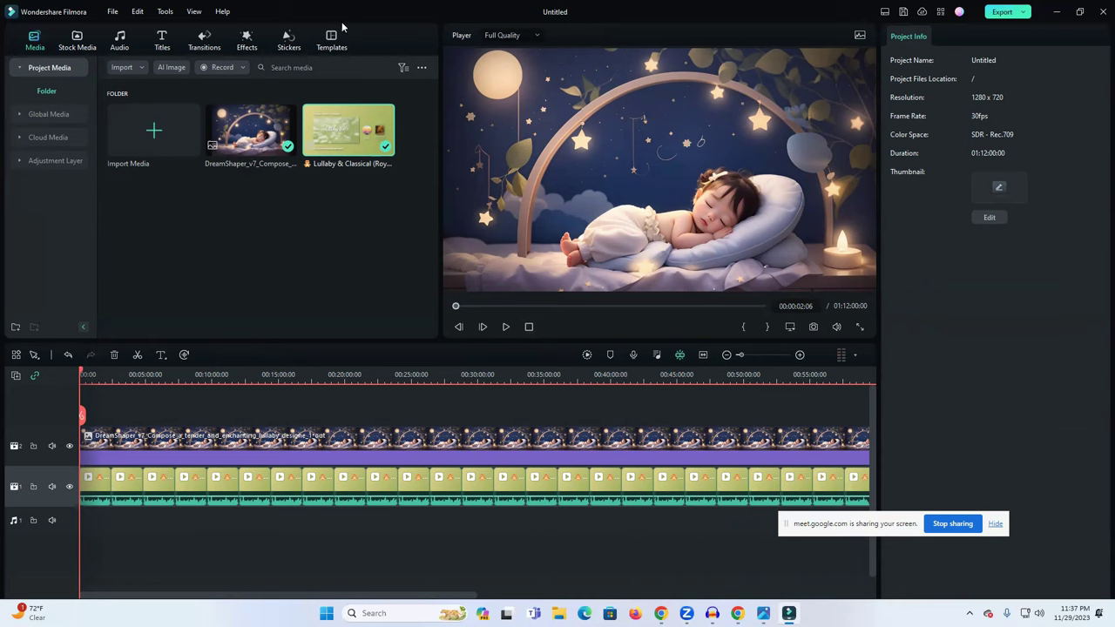
# Add Shiny Golden Pack Overlay 06 on a track above the baby image, lengthen it, and preview.
pyautogui.click(245, 43)
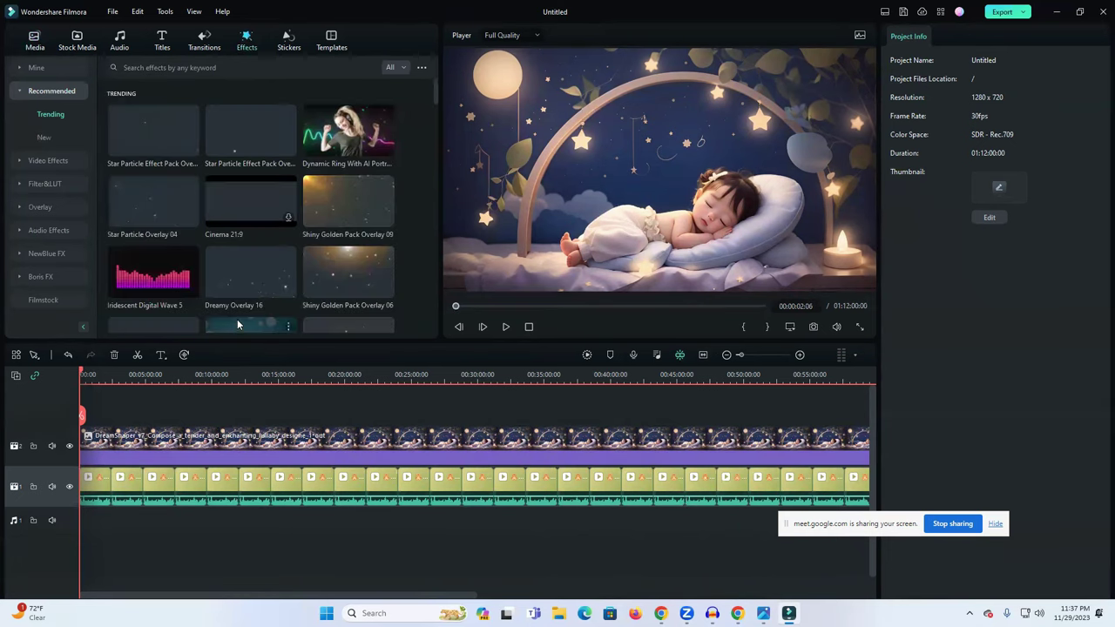
pyautogui.moveTo(355, 271); pyautogui.dragTo(83, 439)
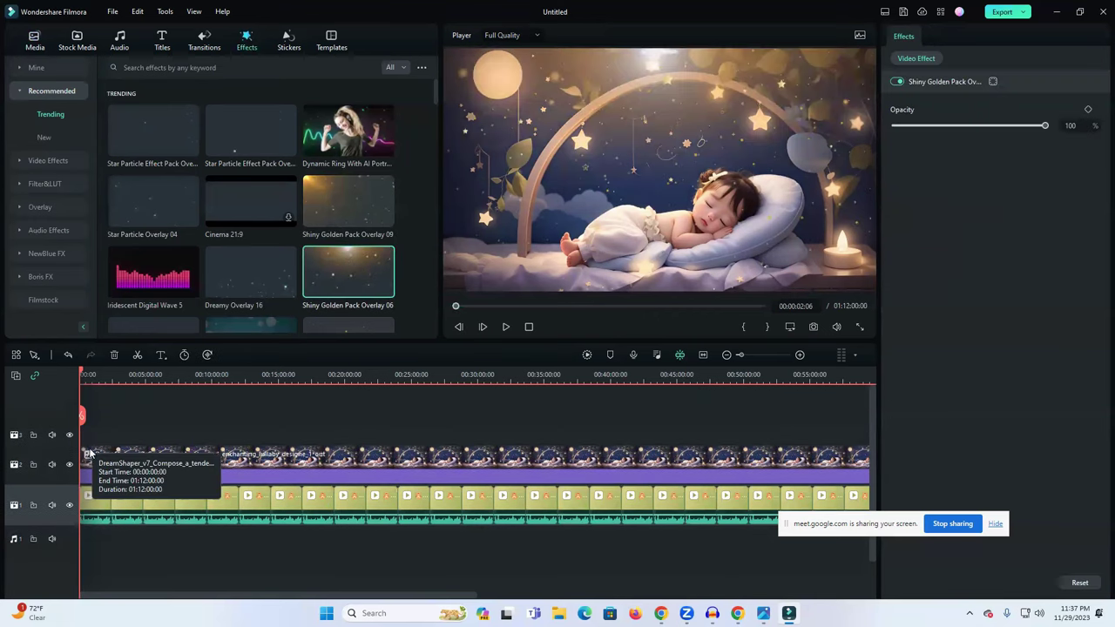
pyautogui.moveTo(740, 359); pyautogui.dragTo(749, 356)
pyautogui.moveTo(111, 434); pyautogui.dragTo(542, 434)
pyautogui.click(509, 330)
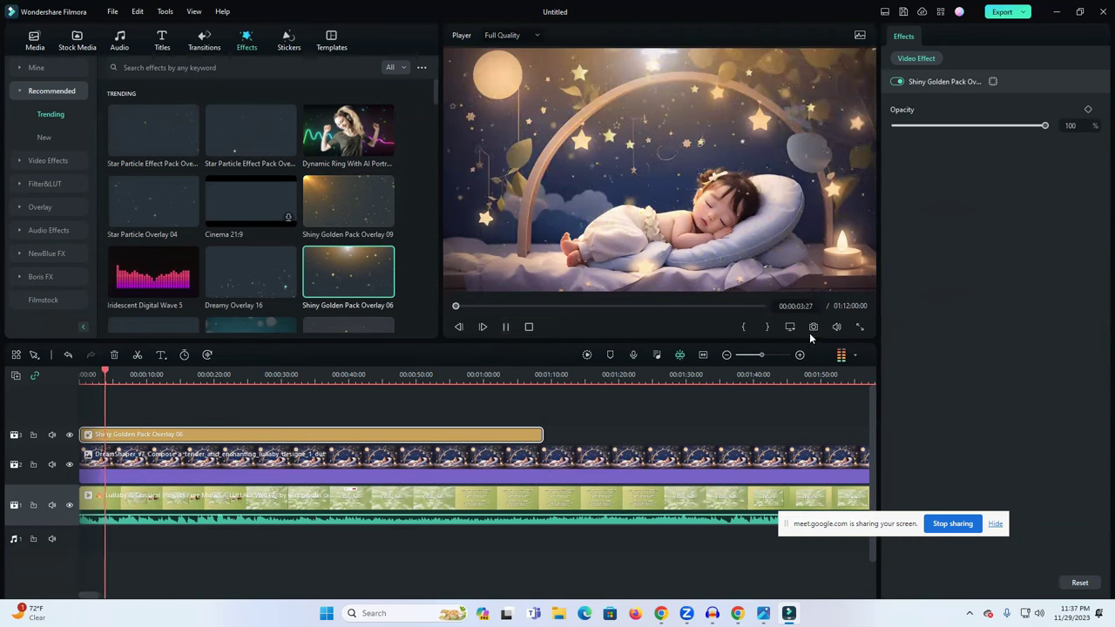
# Stretch the golden overlay clip much further along the video.
pyautogui.moveTo(761, 355); pyautogui.dragTo(742, 355)
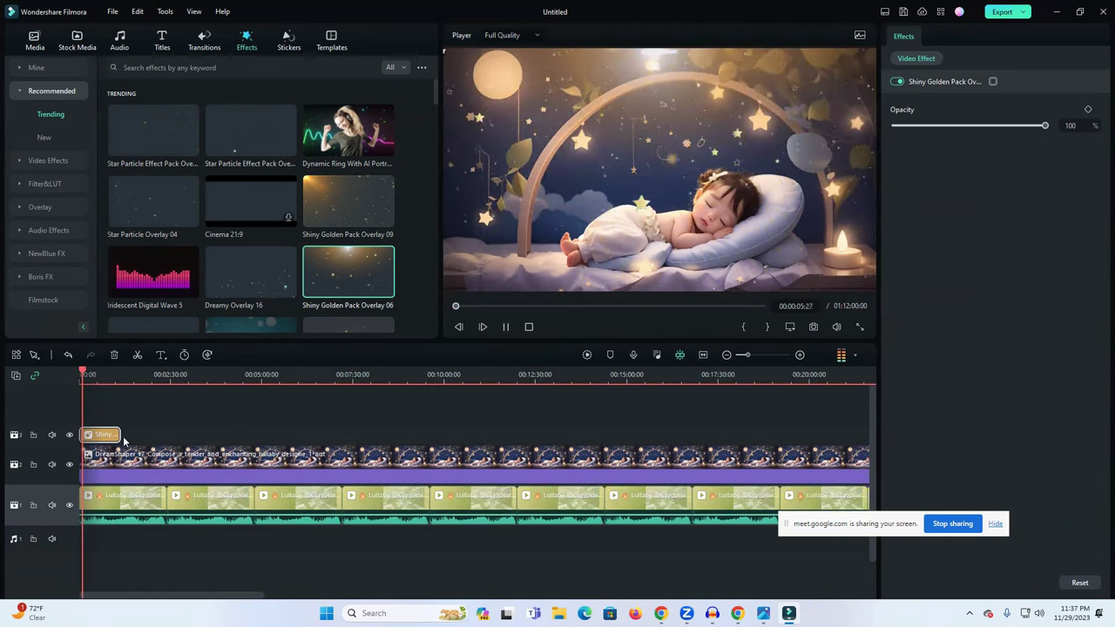
pyautogui.moveTo(119, 435); pyautogui.dragTo(971, 430)
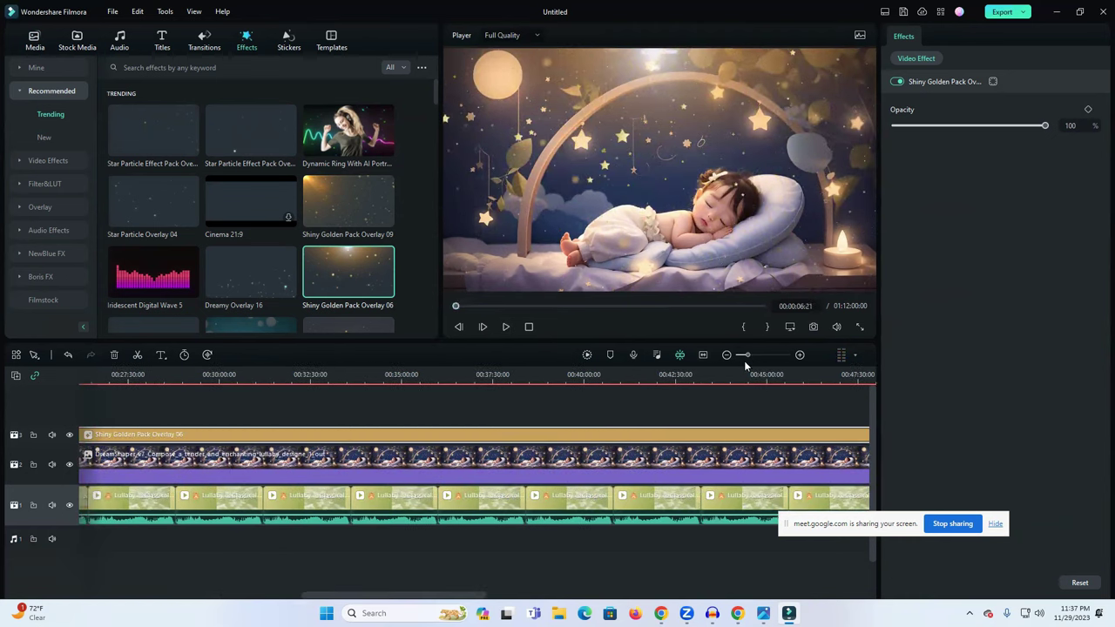
pyautogui.moveTo(745, 355); pyautogui.dragTo(739, 355)
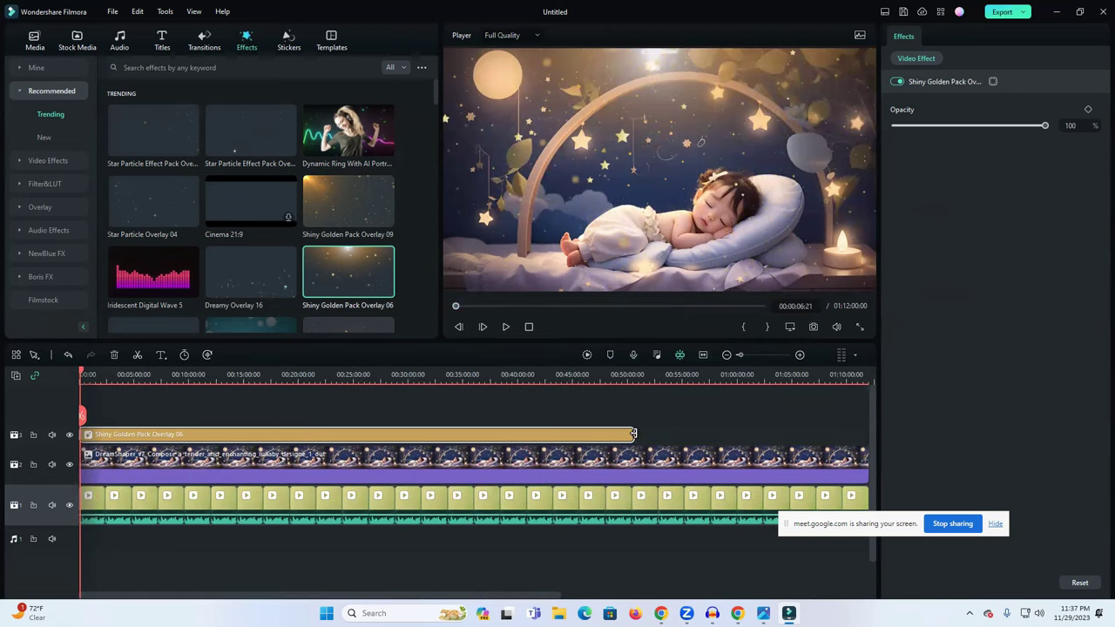
pyautogui.click(757, 439)
pyautogui.click(622, 437)
# Extend the golden overlay to the video's end and preview it from 00:39.
pyautogui.moveTo(633, 435); pyautogui.dragTo(646, 428)
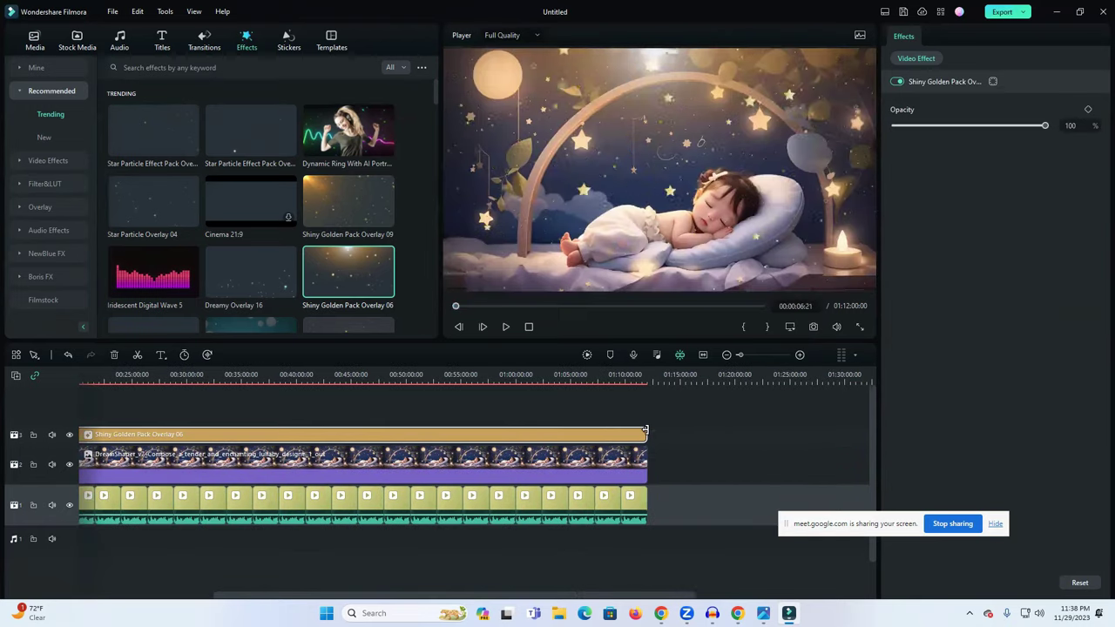
pyautogui.click(291, 380)
pyautogui.click(505, 327)
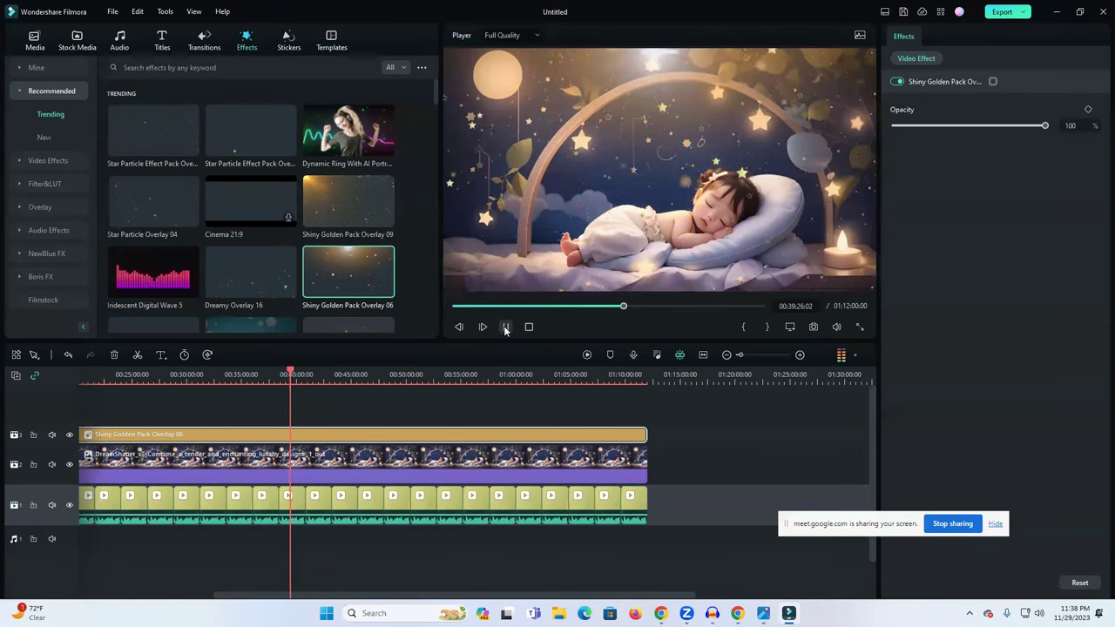
pyautogui.click(506, 328)
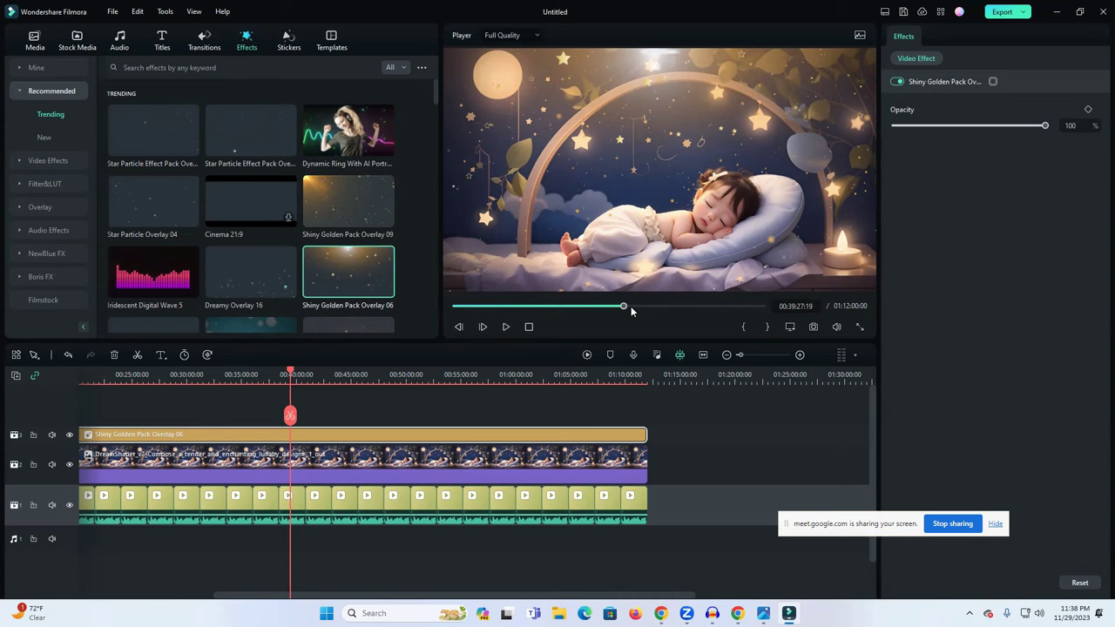
pyautogui.click(505, 327)
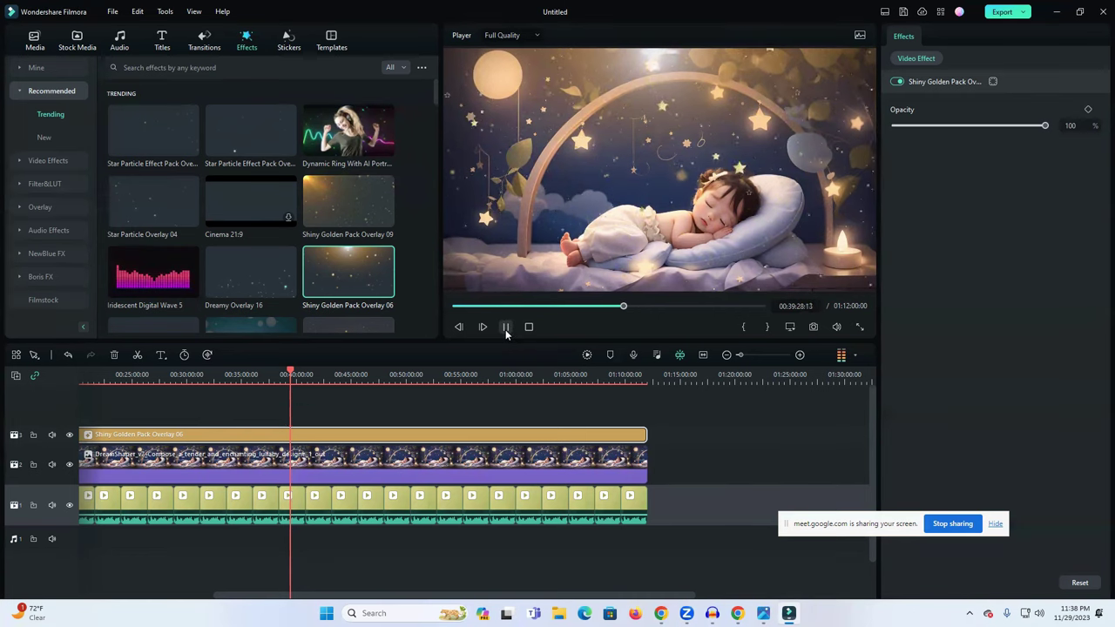
pyautogui.click(505, 328)
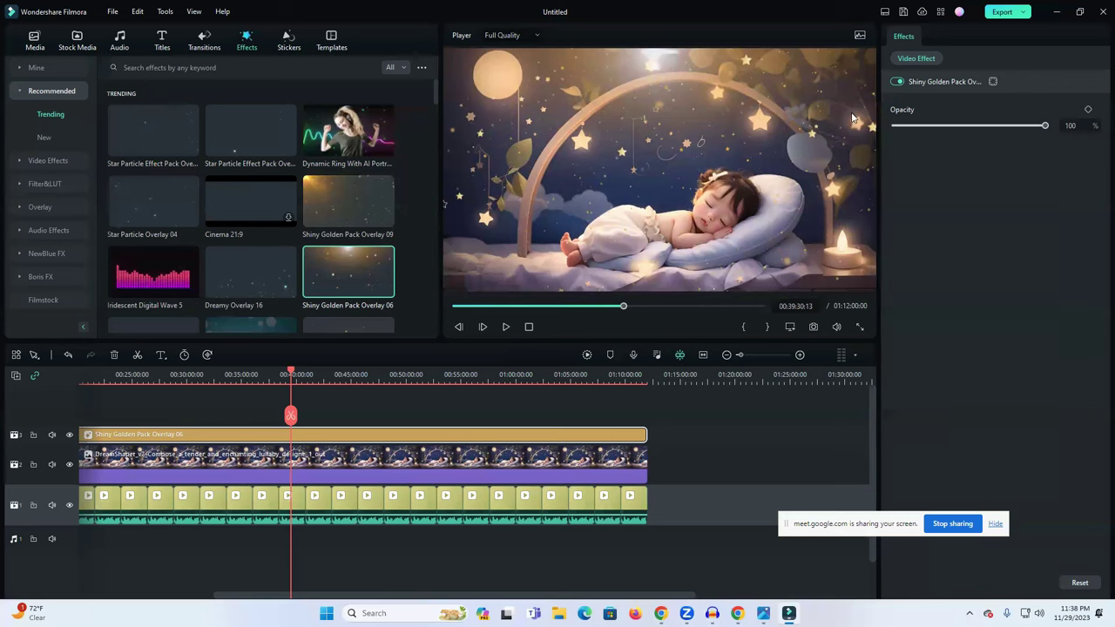
# Test a dimmer overlay opacity, restore it to 100, and open the Export dialog.
pyautogui.moveTo(1024, 128); pyautogui.dragTo(1000, 128)
pyautogui.click(510, 328)
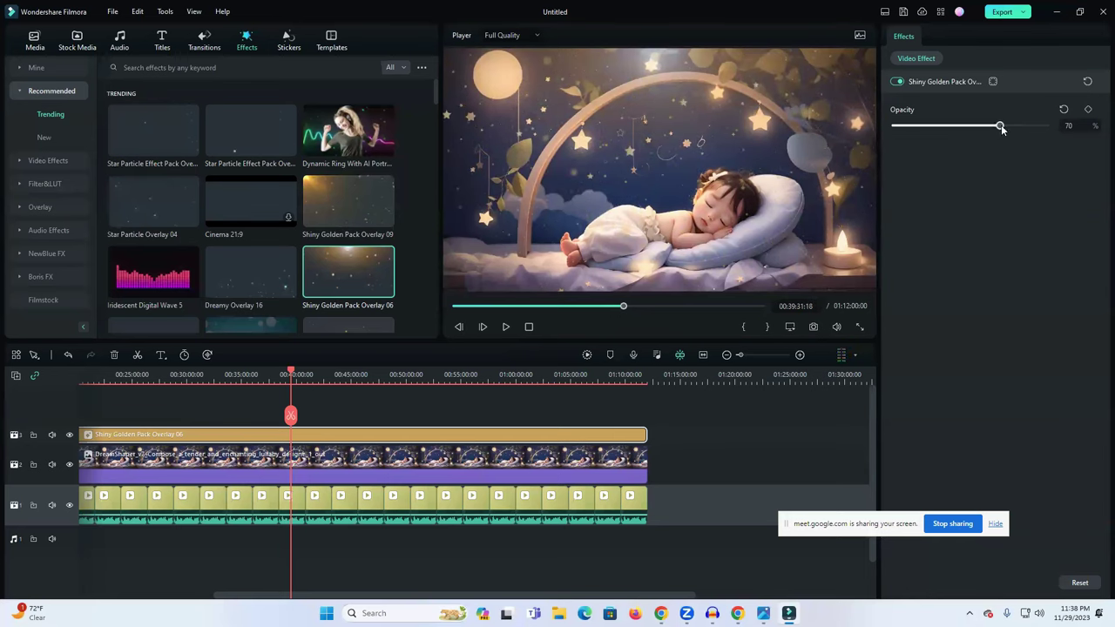
pyautogui.moveTo(1002, 128); pyautogui.dragTo(1045, 126)
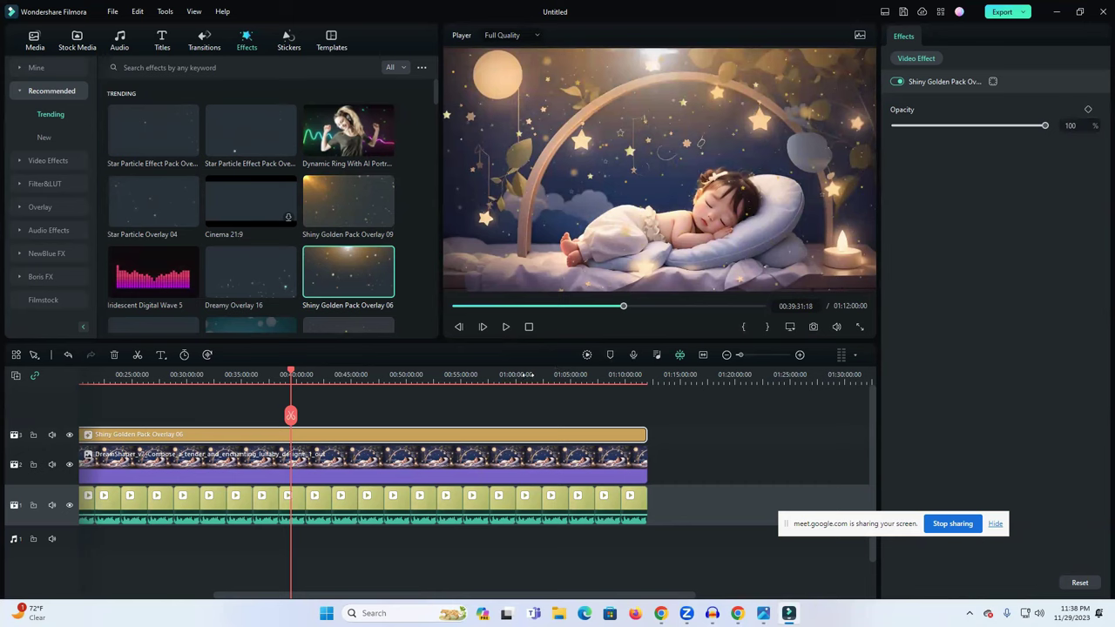
pyautogui.click(506, 327)
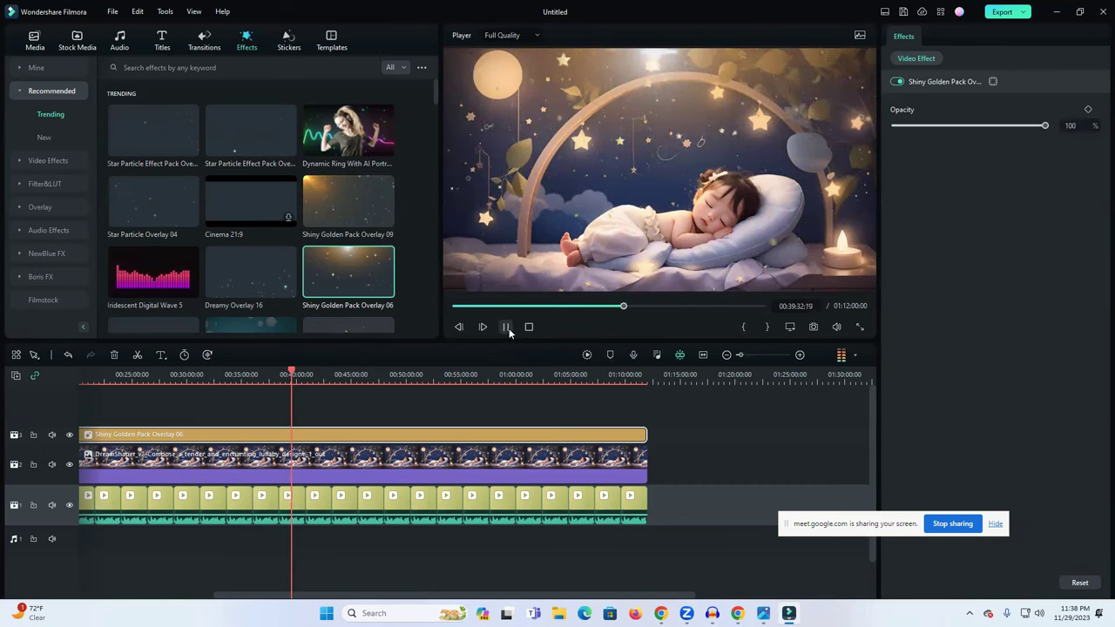
pyautogui.click(507, 328)
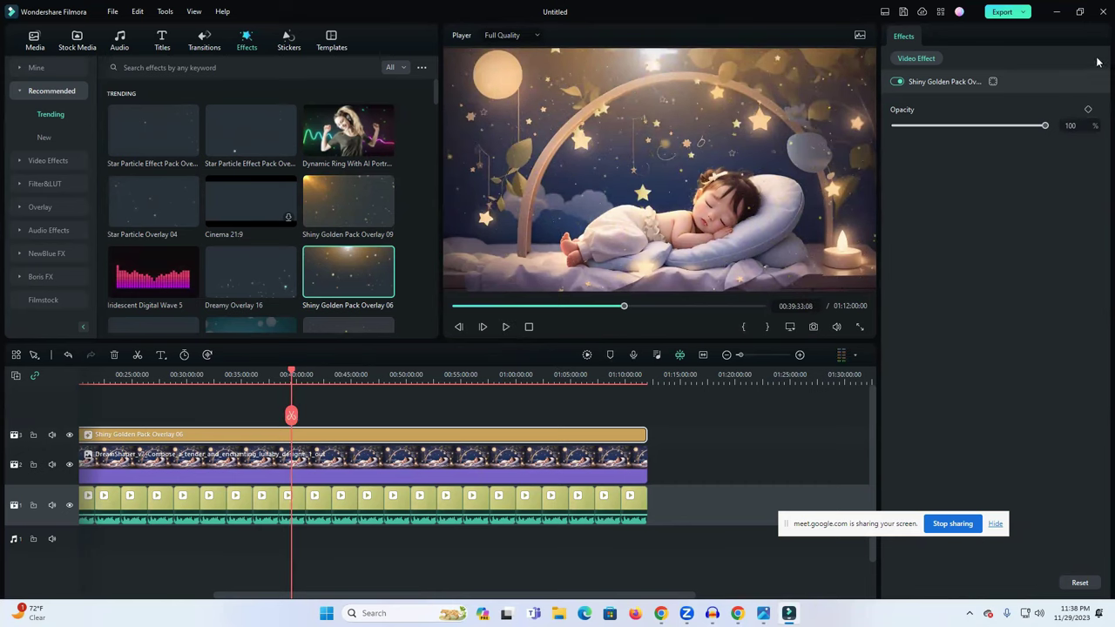
pyautogui.click(1001, 12)
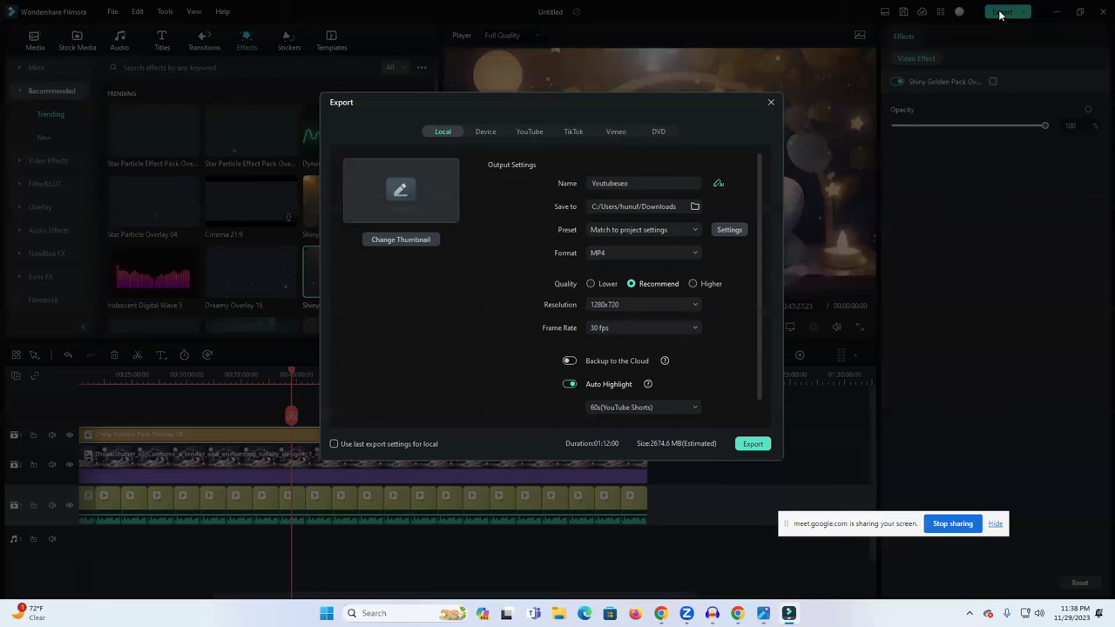
# Start exporting Youtubeseo-1.mp4, then close the progress window and abort the export.
pyautogui.click(620, 183)
pyautogui.doubleClick(619, 183)
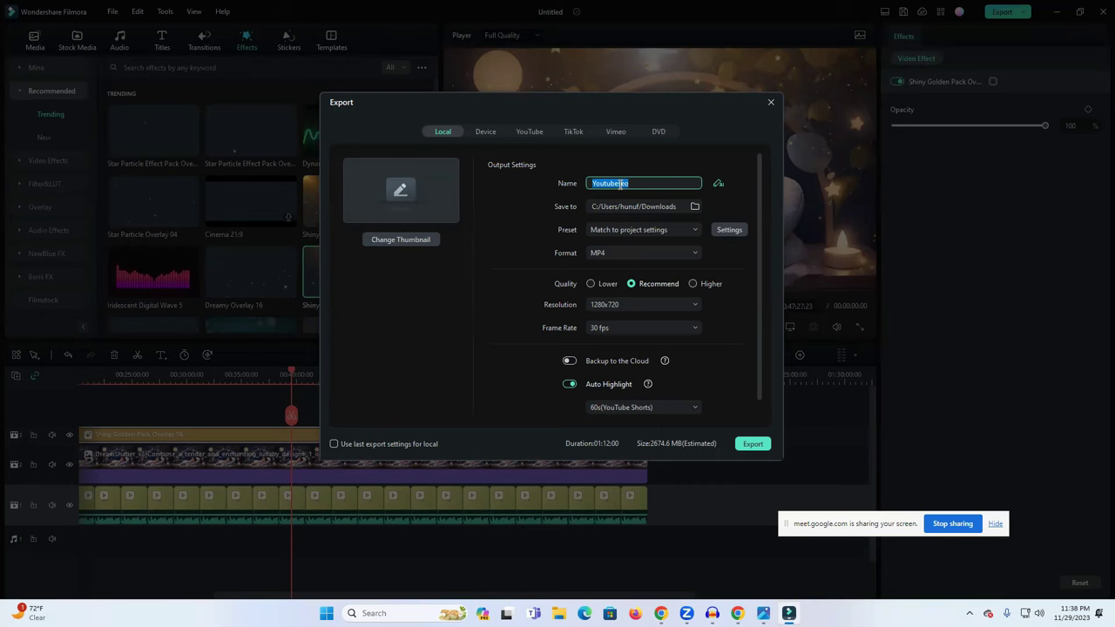
pyautogui.click(753, 444)
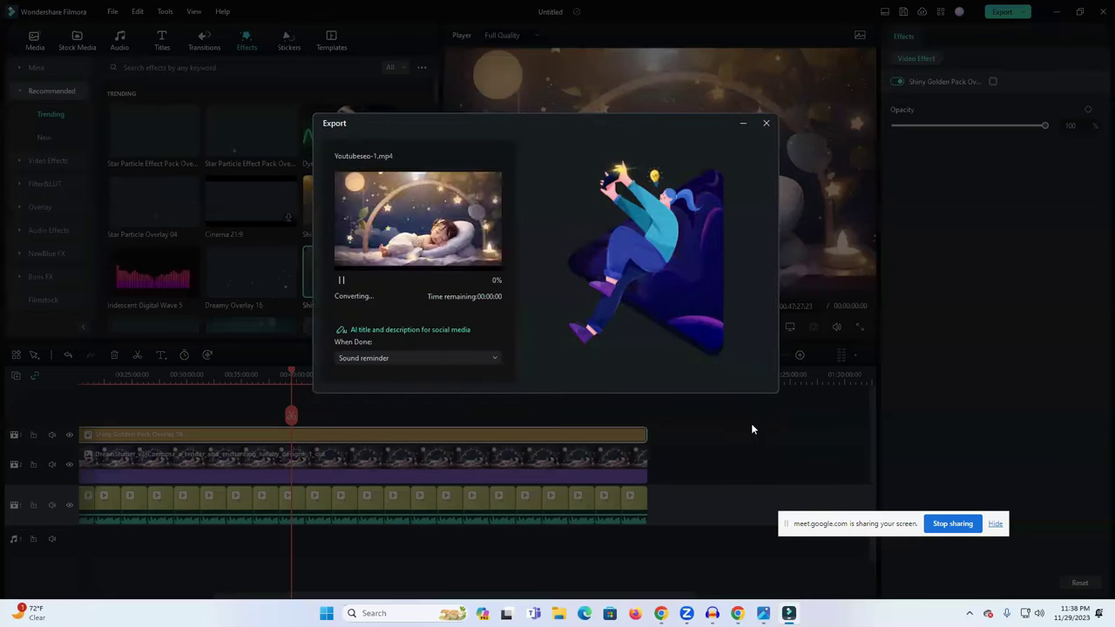
pyautogui.click(774, 125)
pyautogui.click(610, 259)
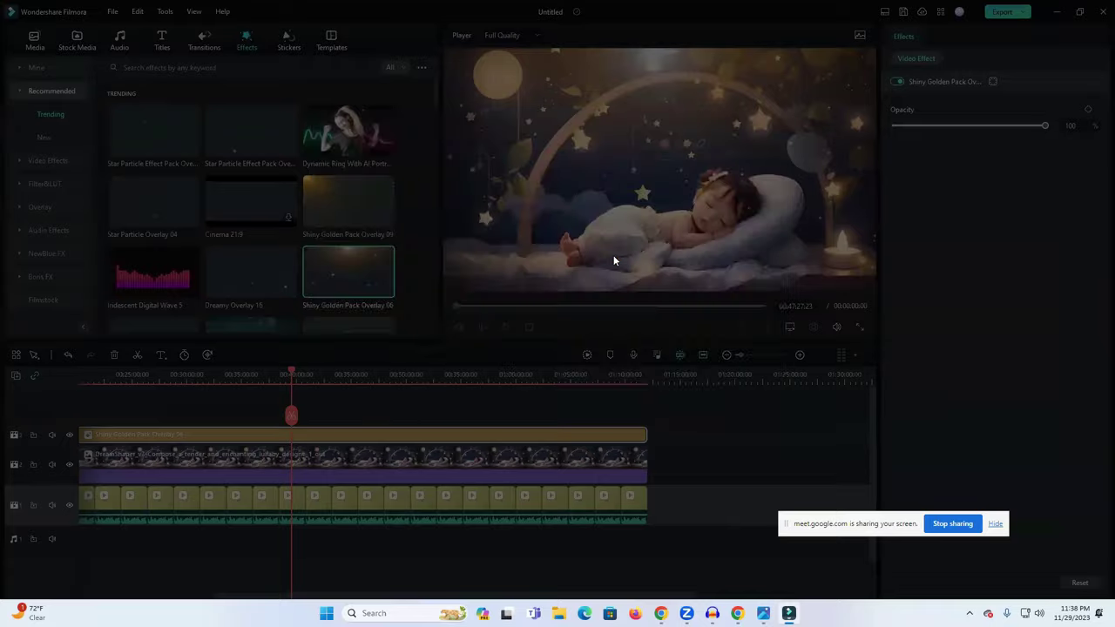
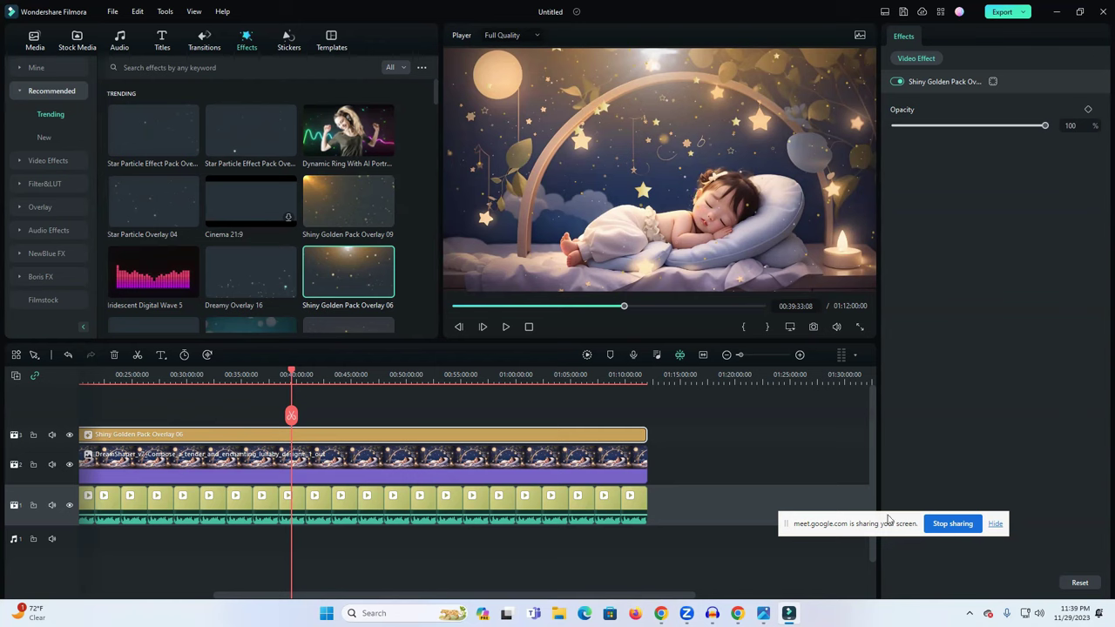
# Minimize the Filmora lullaby project and bring the Chrome window back to the front.
pyautogui.click(1056, 12)
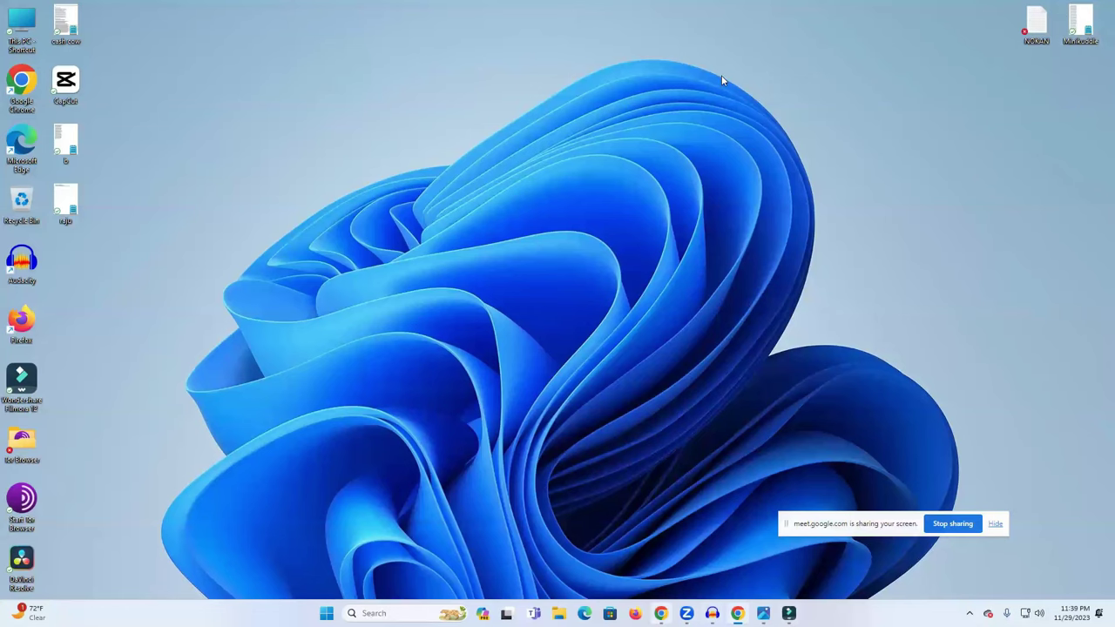
pyautogui.hotkey('alt', 'Tab')
pyautogui.click(652, 8)
# Start a new video upload from the Best Lullaby Baby Sleep channel page.
pyautogui.click(314, 9)
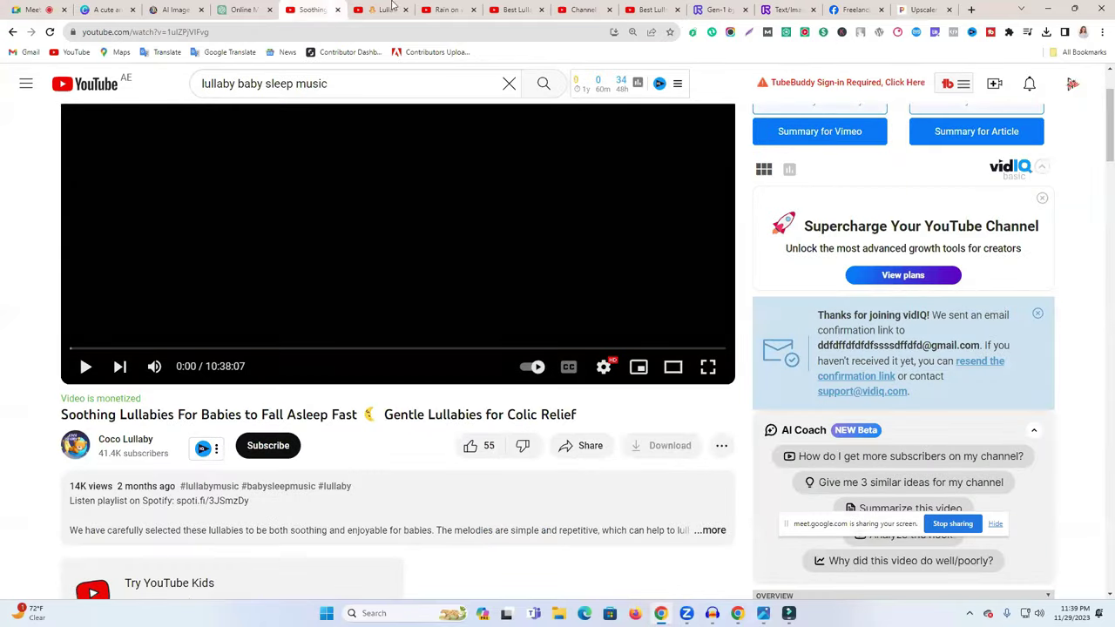
pyautogui.click(651, 8)
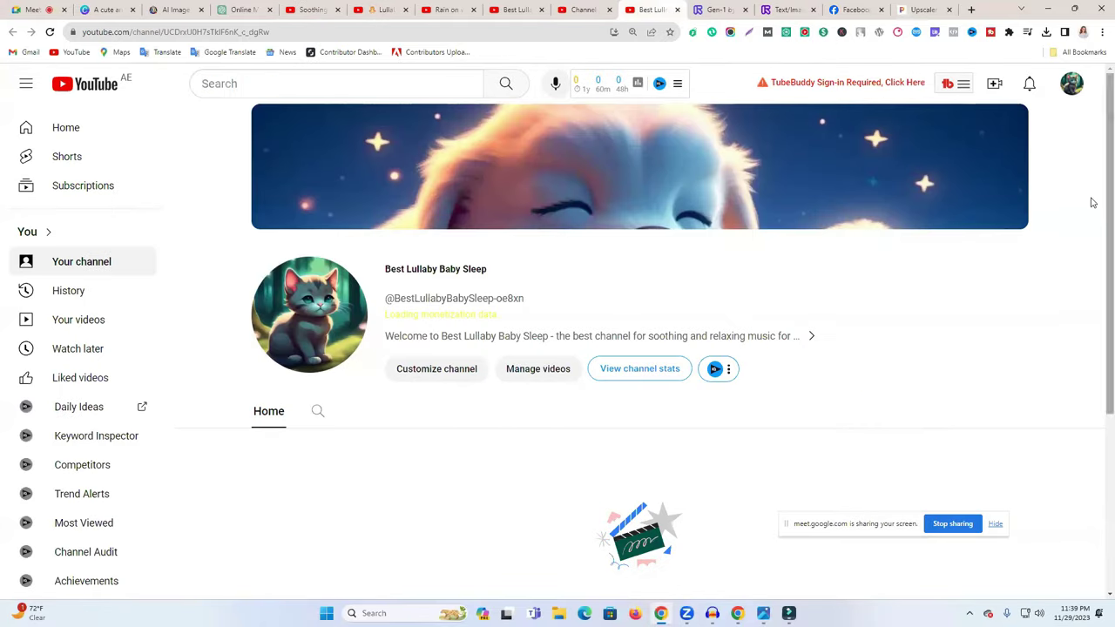
pyautogui.click(995, 83)
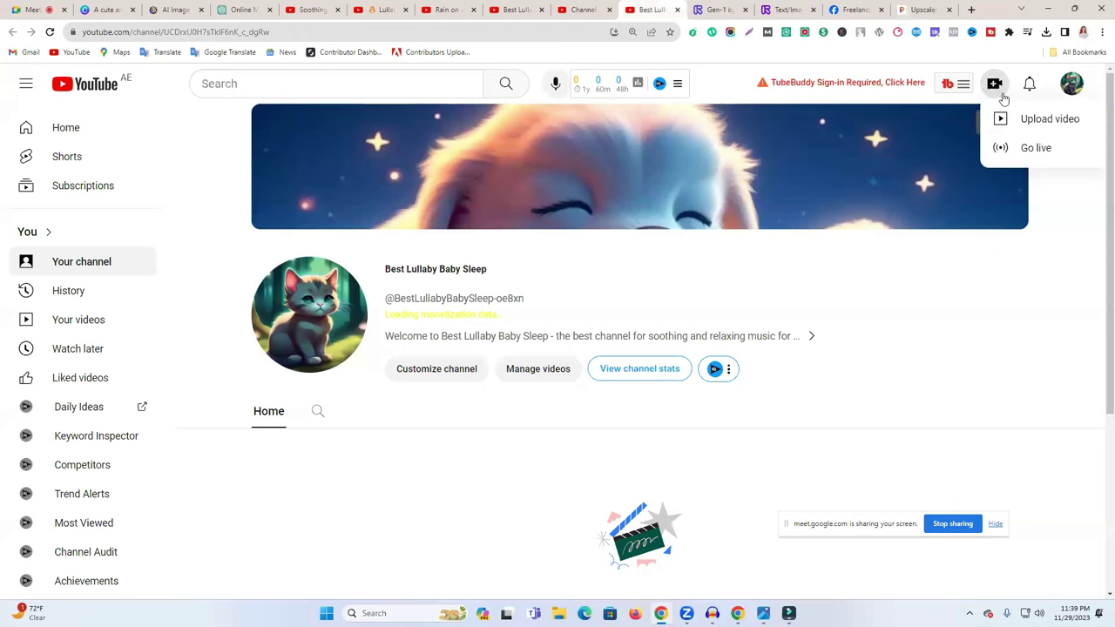
pyautogui.click(1032, 122)
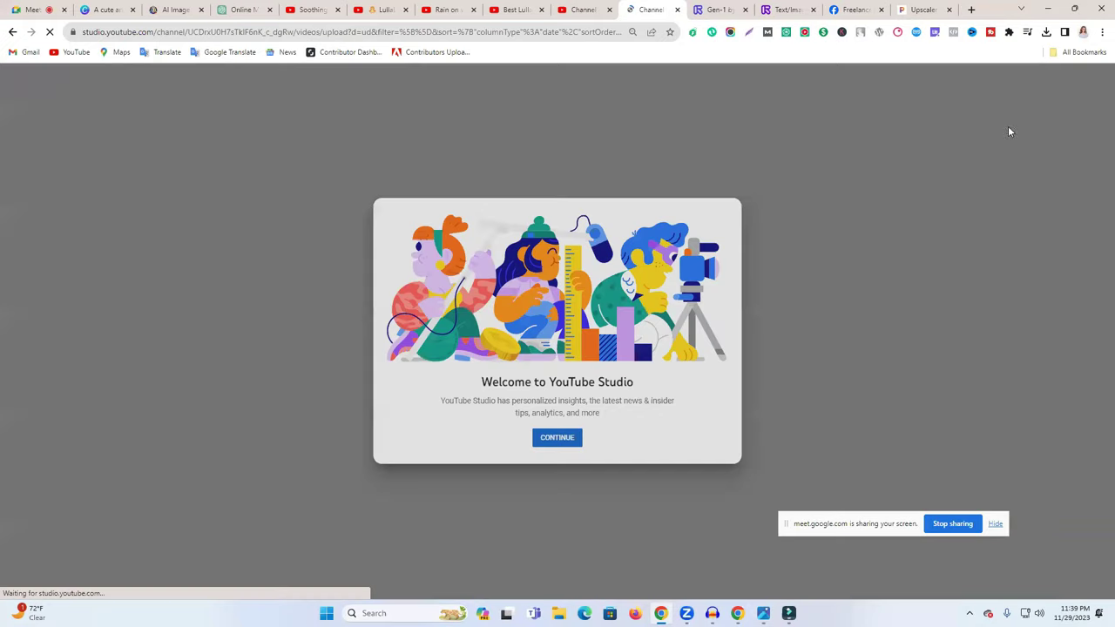
pyautogui.click(562, 437)
# Choose the file 1129 (1)(1).mp4 and open it to begin uploading.
pyautogui.click(575, 394)
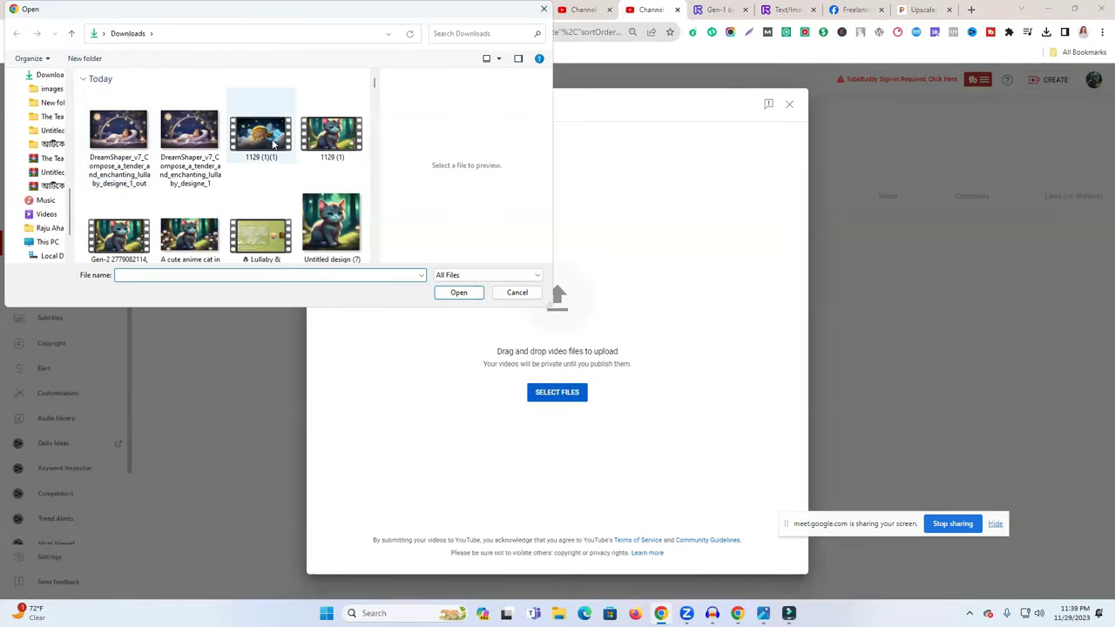
pyautogui.click(275, 144)
pyautogui.click(334, 145)
pyautogui.click(275, 142)
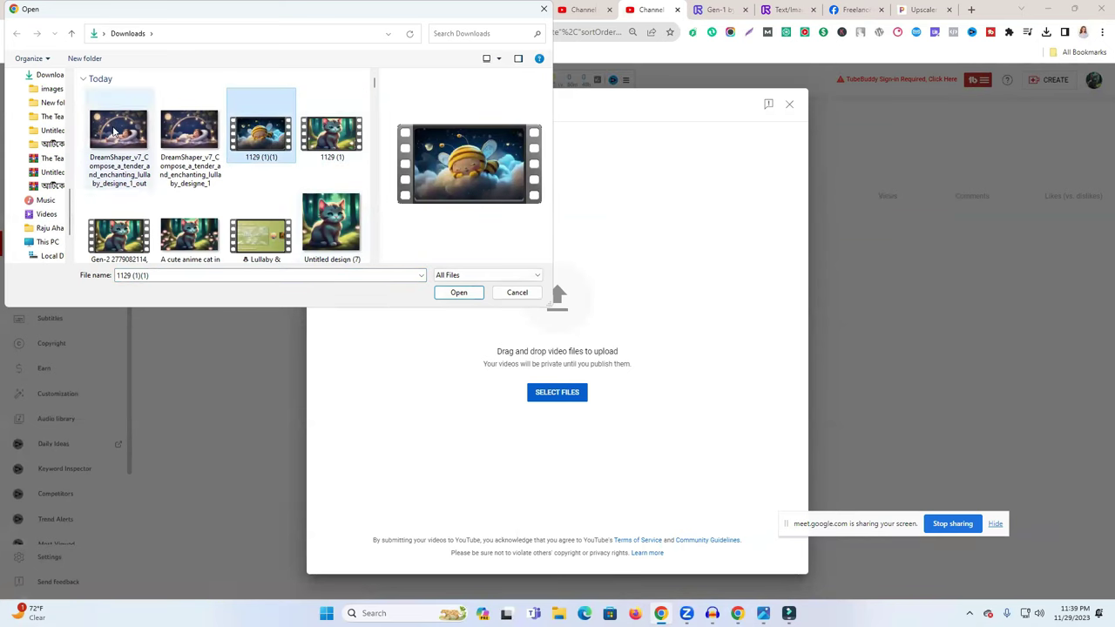
pyautogui.click(457, 295)
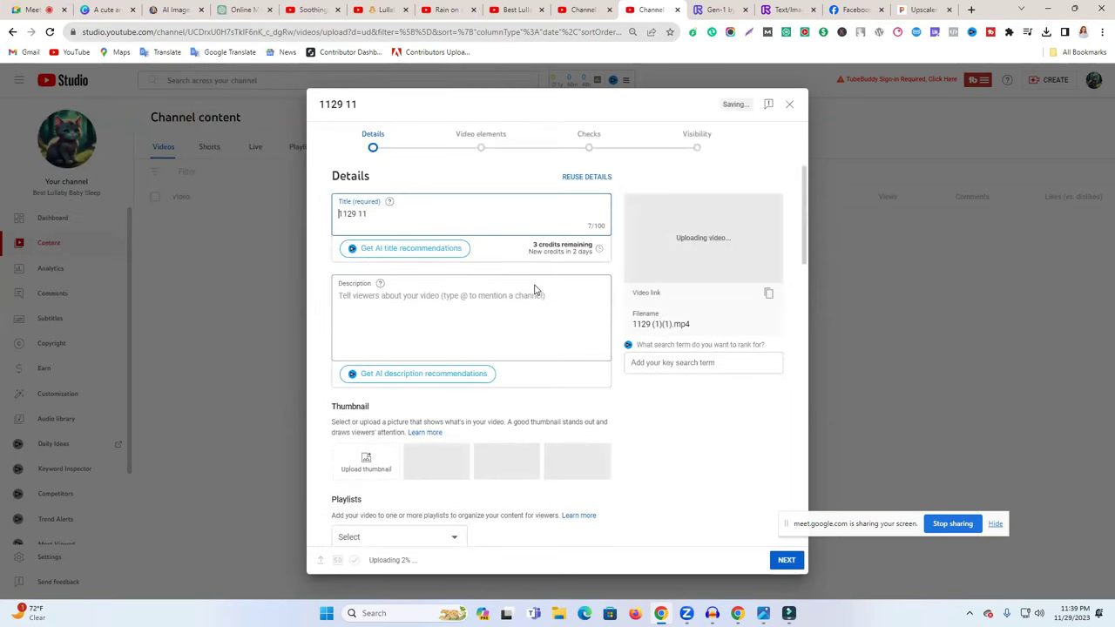
pyautogui.click(435, 9)
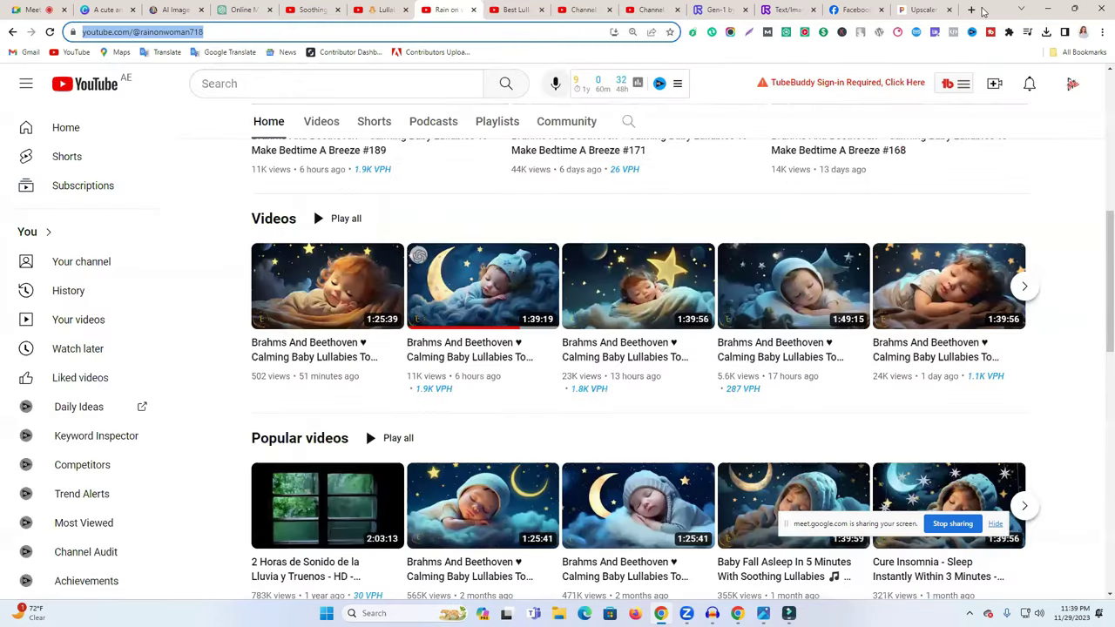
# Close the image upscaler, Runway, Facebook and Gen-1 Runway Research tabs.
pyautogui.click(956, 10)
pyautogui.click(950, 9)
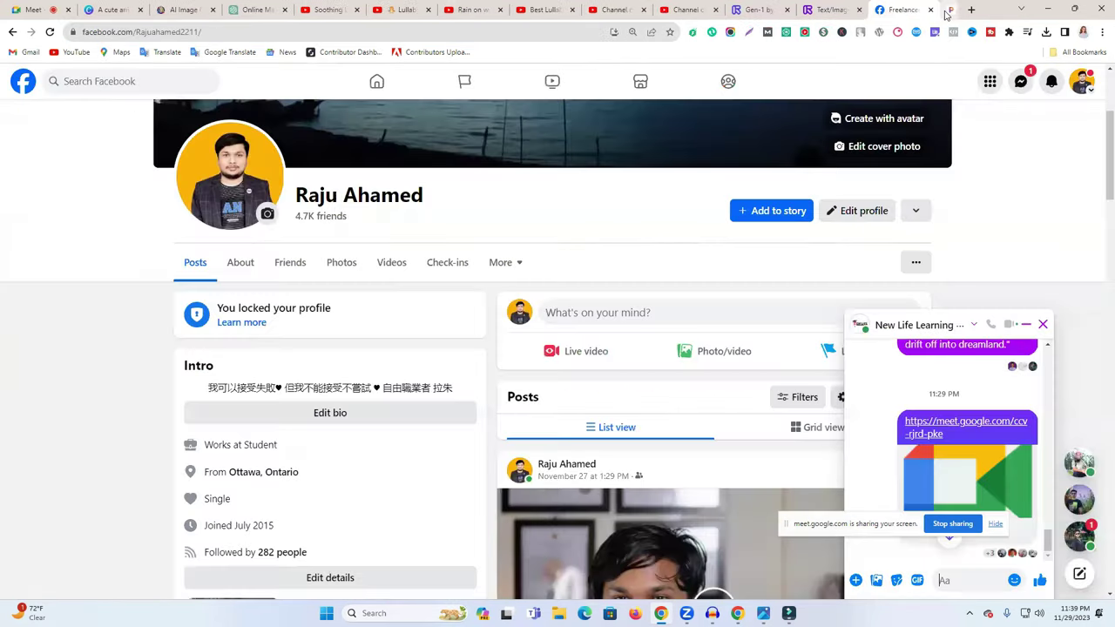
pyautogui.click(876, 10)
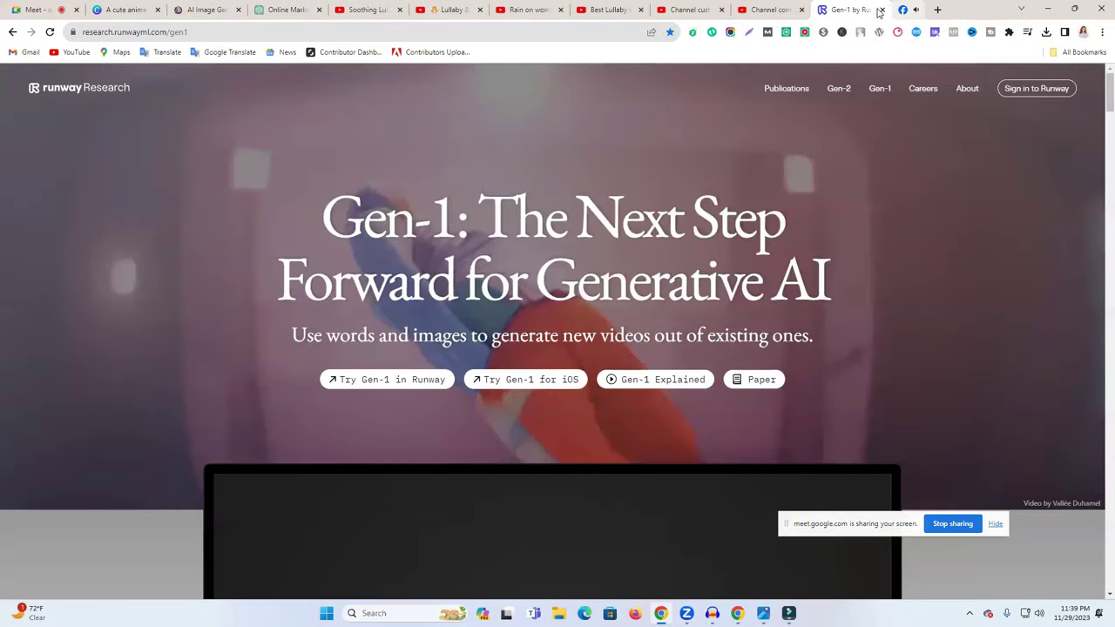
pyautogui.click(949, 10)
pyautogui.click(949, 10)
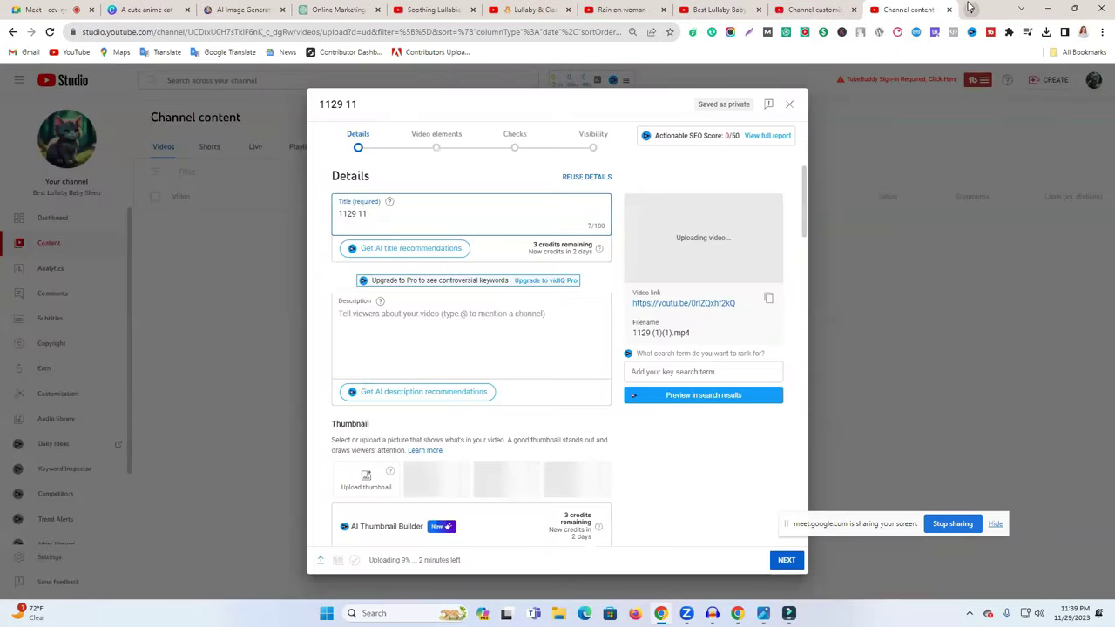
# Go to vidiq.com in a new browser tab.
pyautogui.click(971, 10)
pyautogui.click(553, 34)
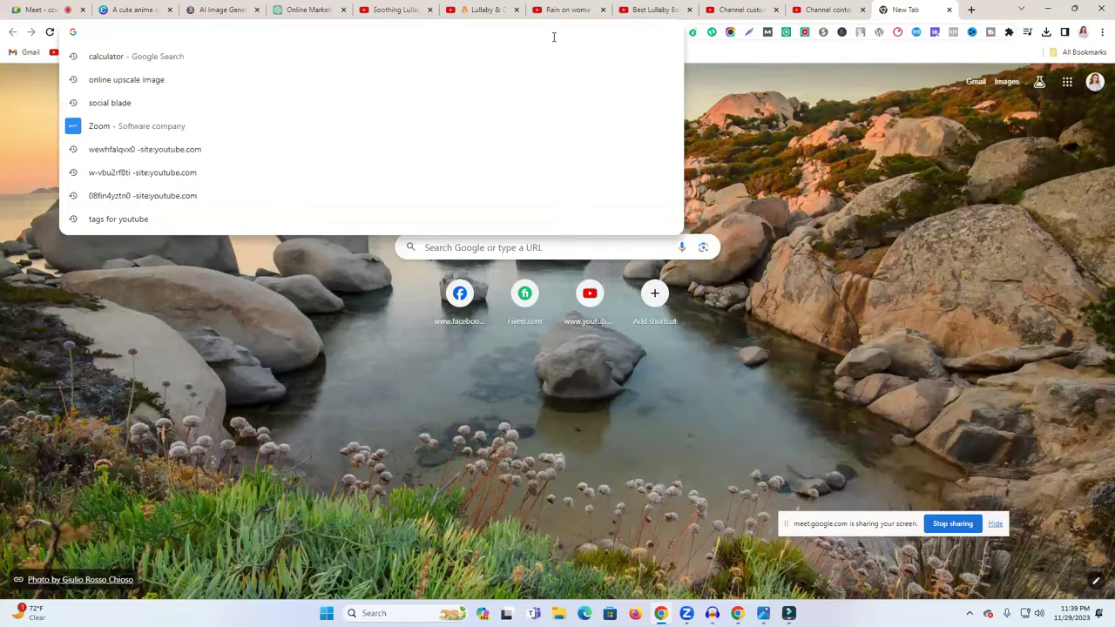
pyautogui.write('vidiq.com')
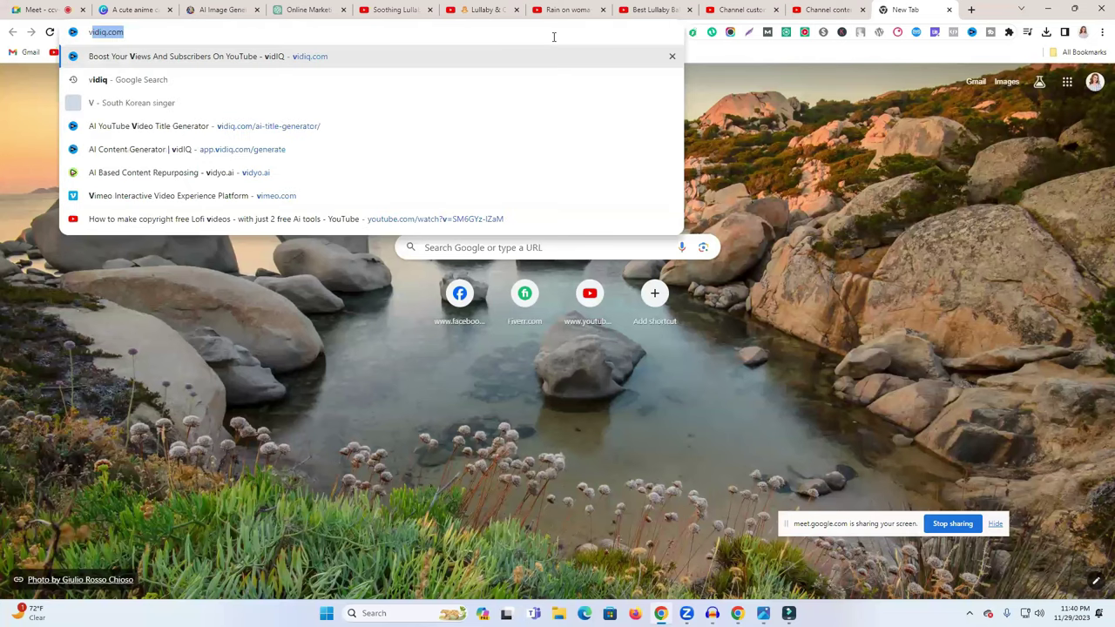
pyautogui.press('Return')
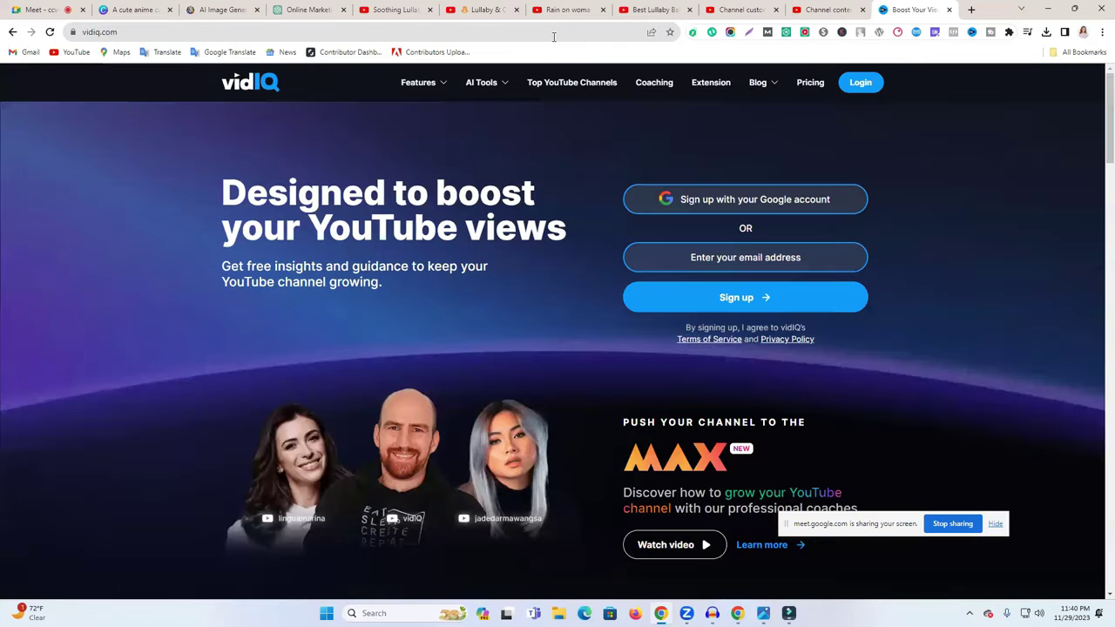
# Sign up for vidIQ using the saved login credentials and a password.
pyautogui.click(776, 259)
pyautogui.click(767, 296)
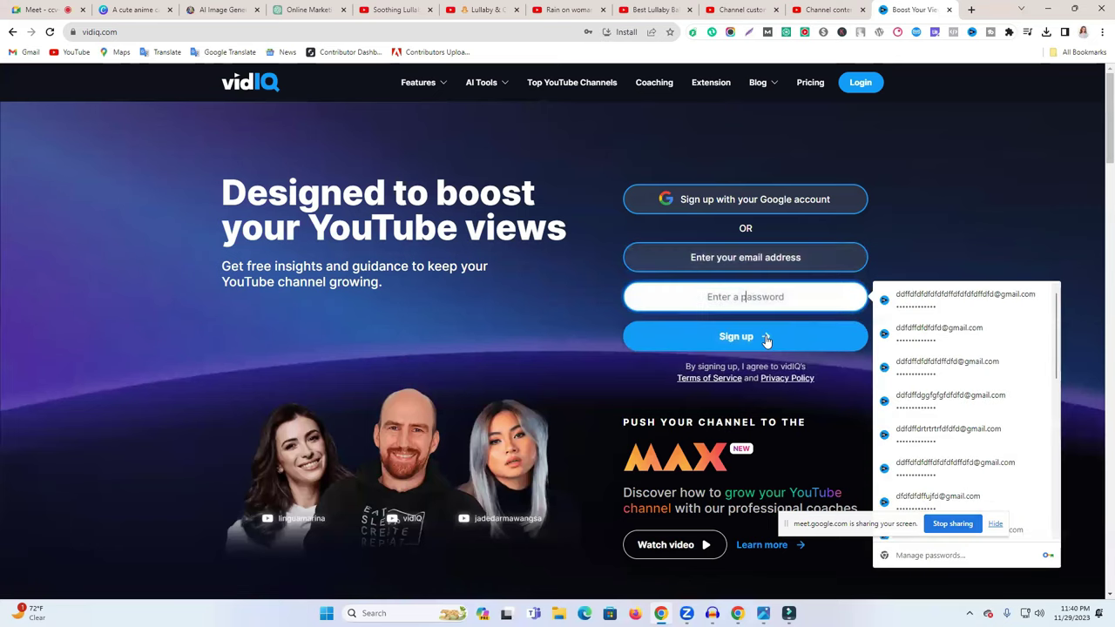
pyautogui.press('Down')
pyautogui.press('Return')
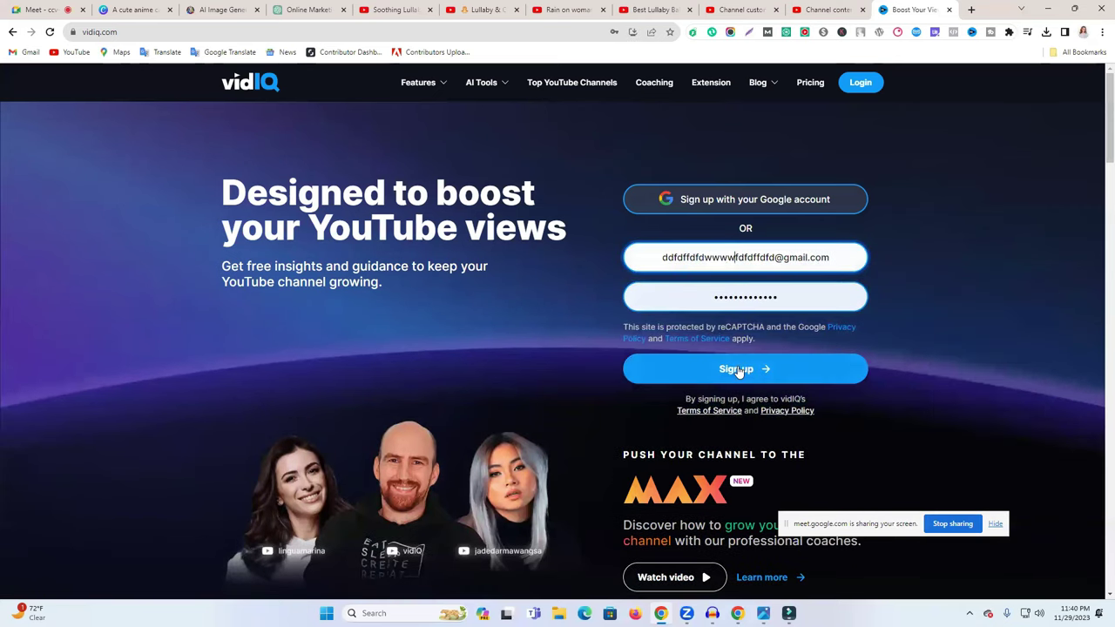
pyautogui.click(739, 371)
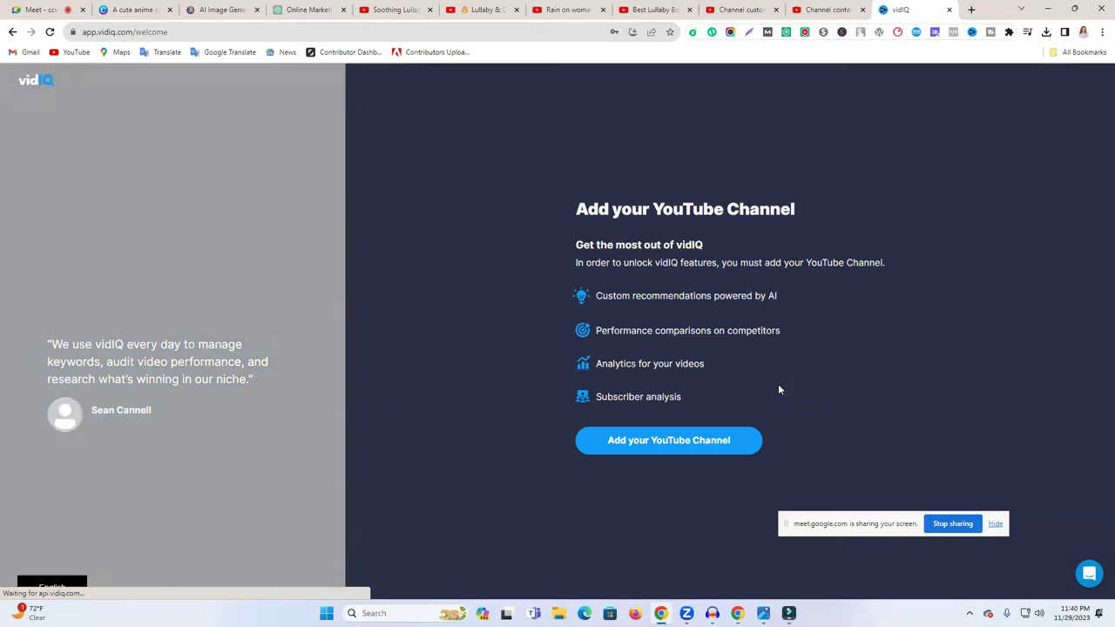
# Connect the YouTube channel to vidIQ by choosing its Google account and allowing access.
pyautogui.click(688, 431)
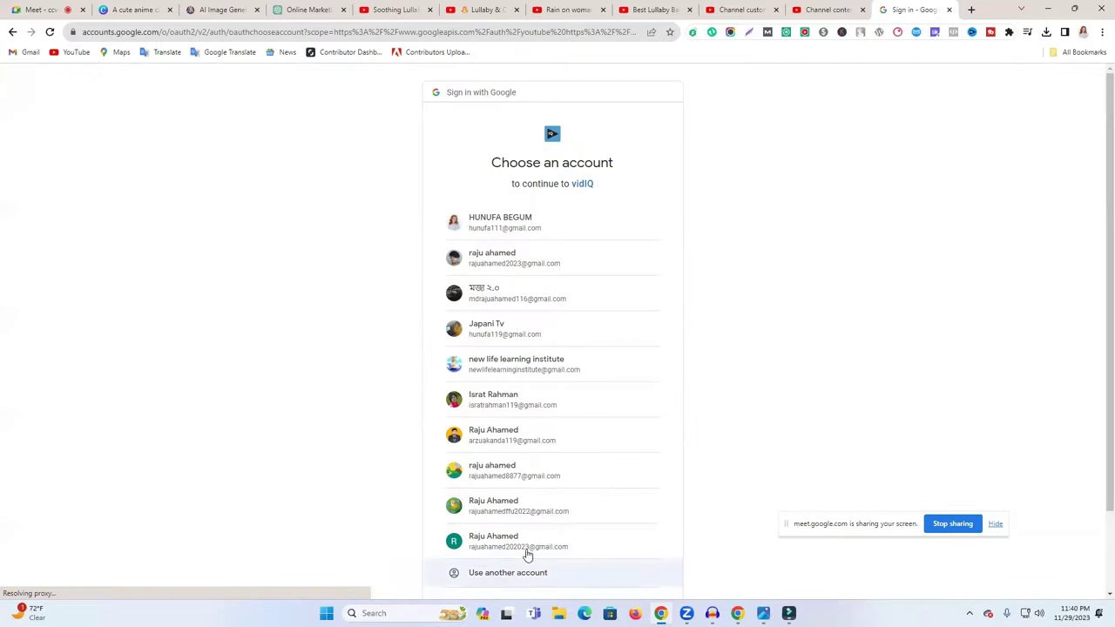
pyautogui.click(527, 549)
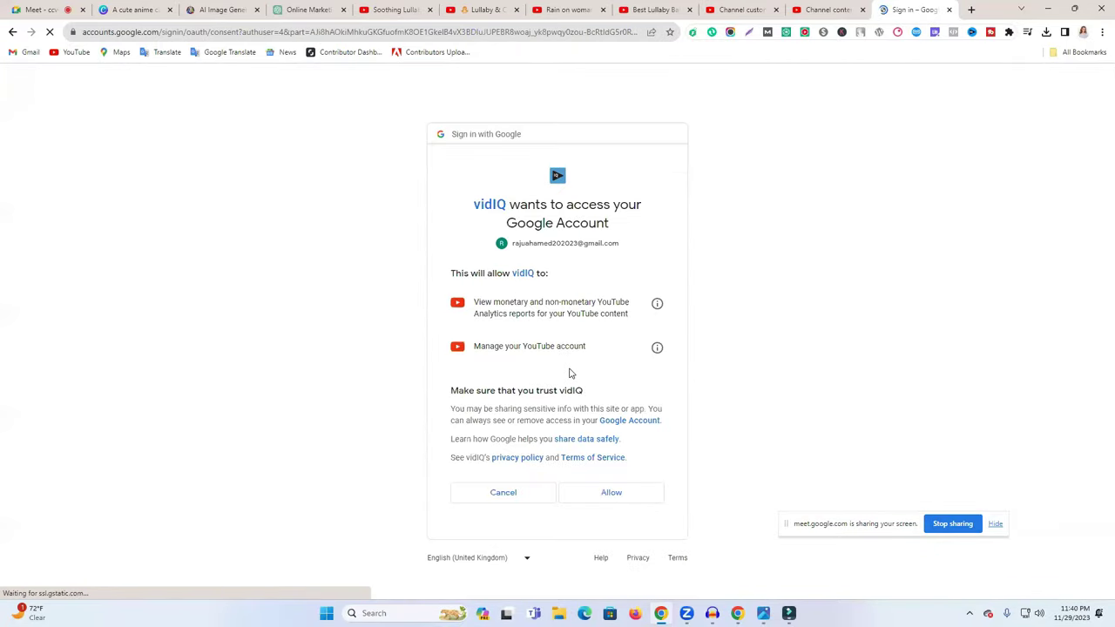
pyautogui.click(598, 494)
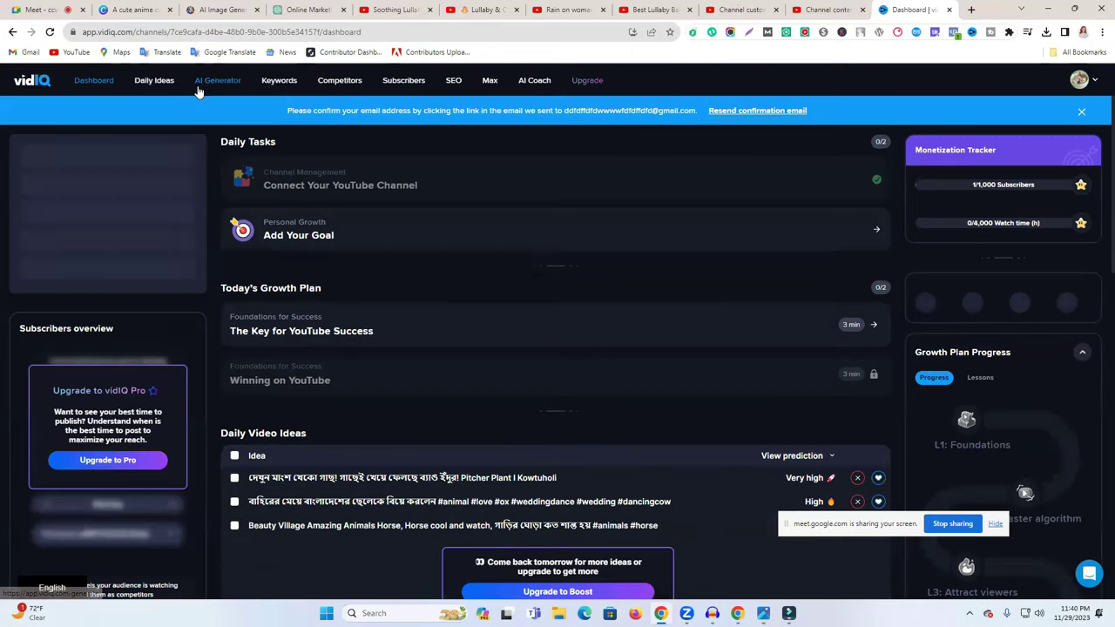
# Open vidIQ's AI Content Generator for YouTube.
pyautogui.click(209, 82)
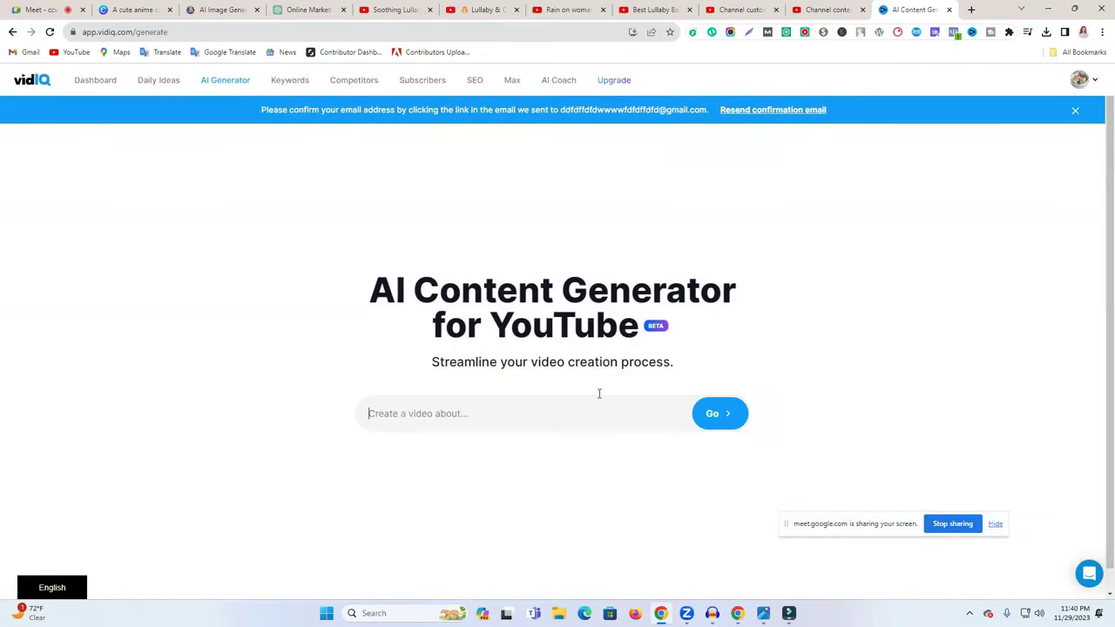
pyautogui.click(653, 9)
pyautogui.click(481, 9)
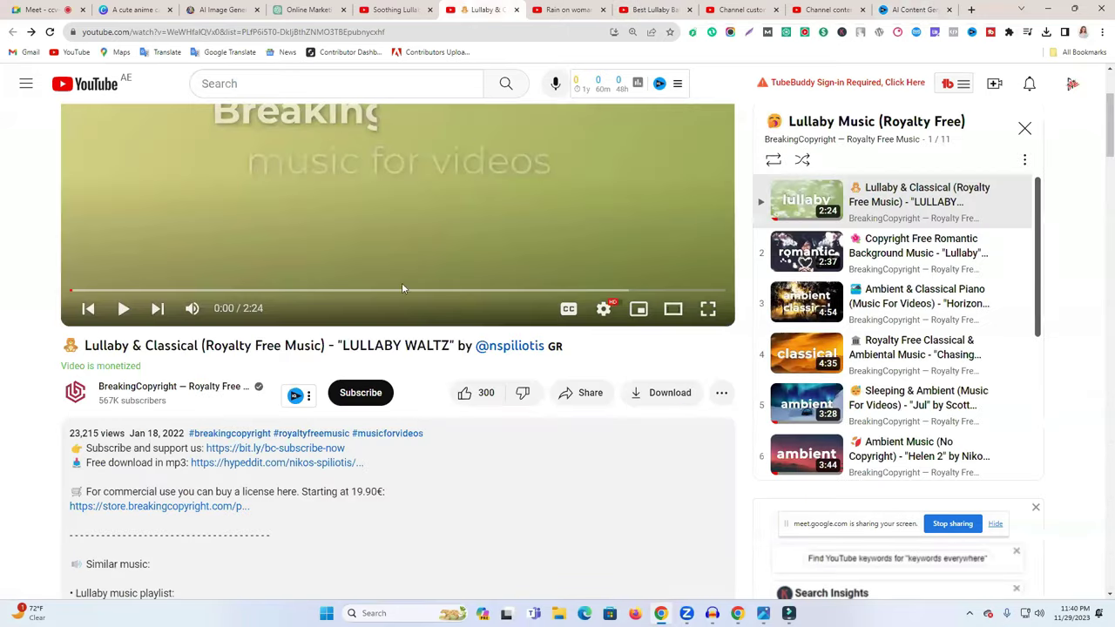
# Browse the Coco Lullaby channel and open Relaxing Piano Lullaby in a new tab.
pyautogui.click(390, 10)
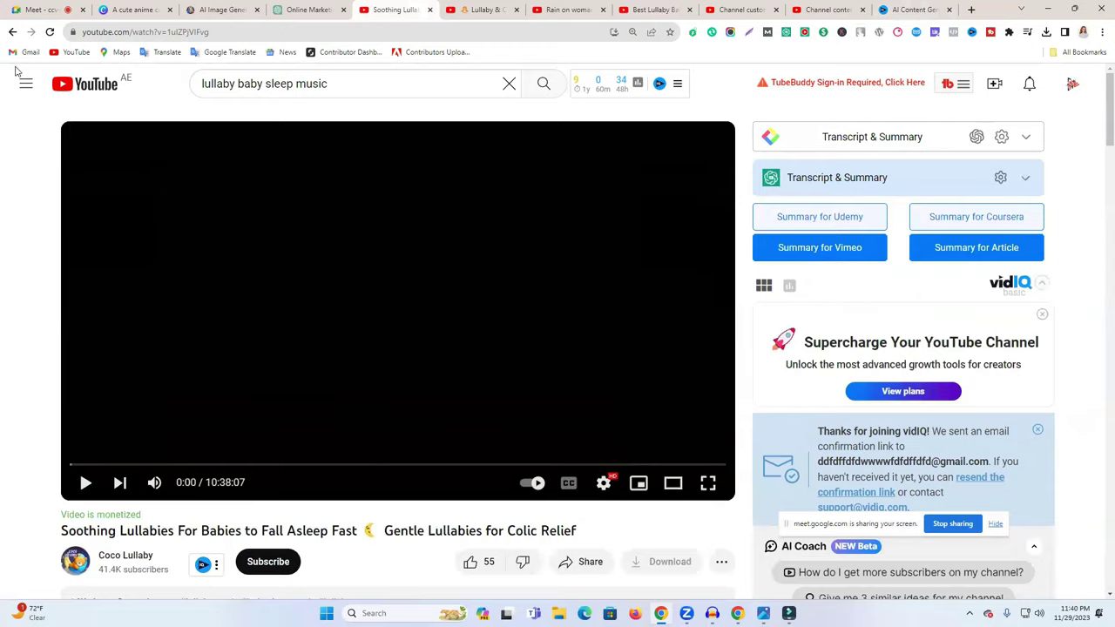
pyautogui.scroll(-3, 301, 239)
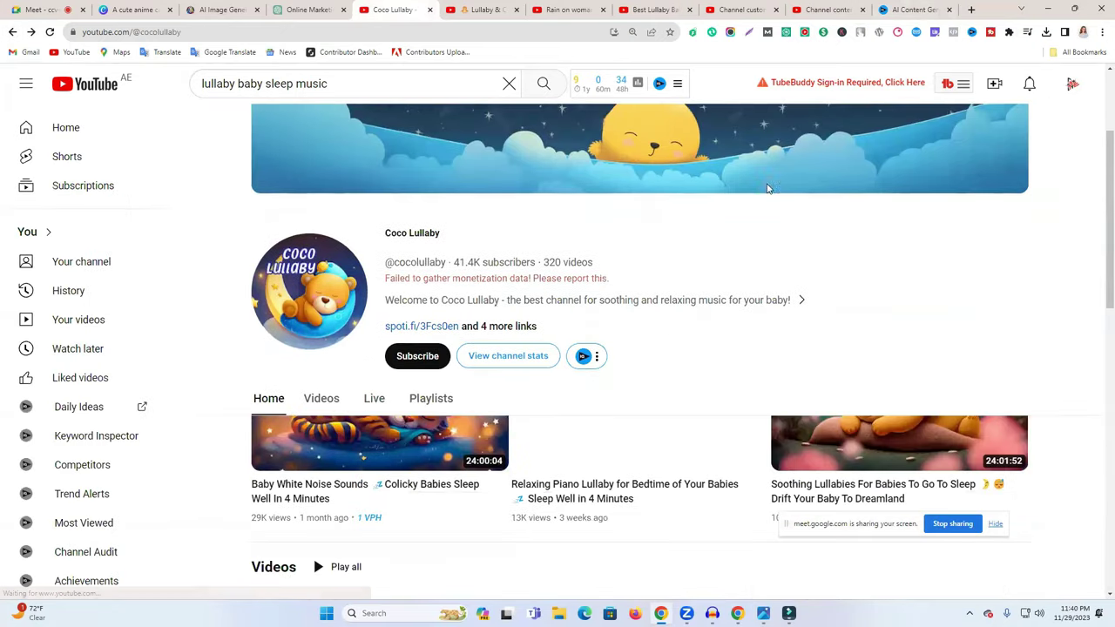
pyautogui.click(828, 9)
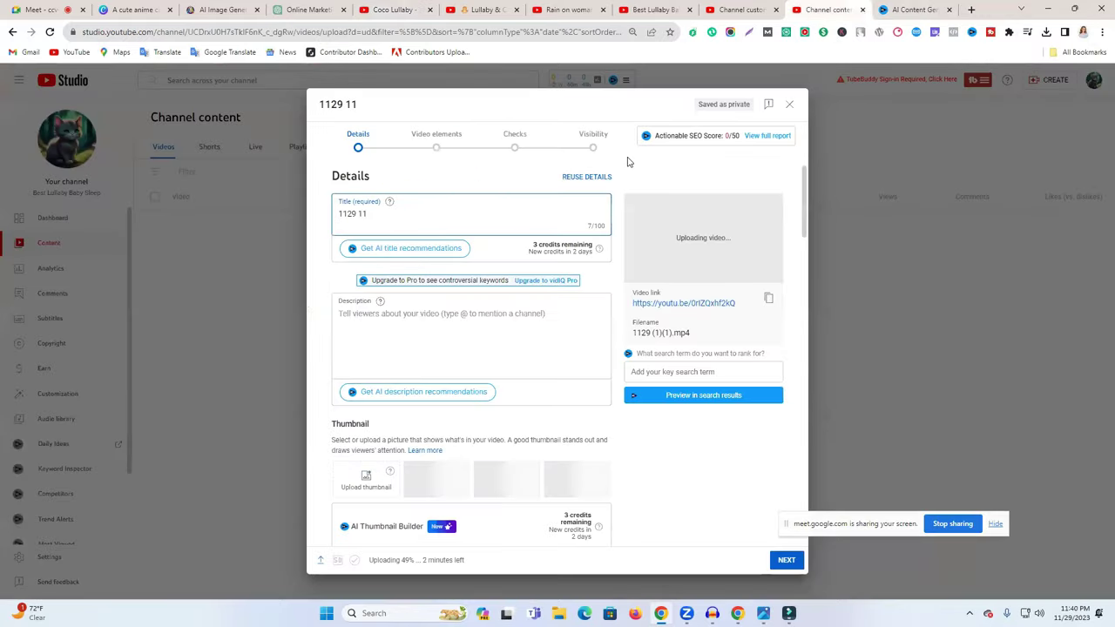
pyautogui.click(392, 9)
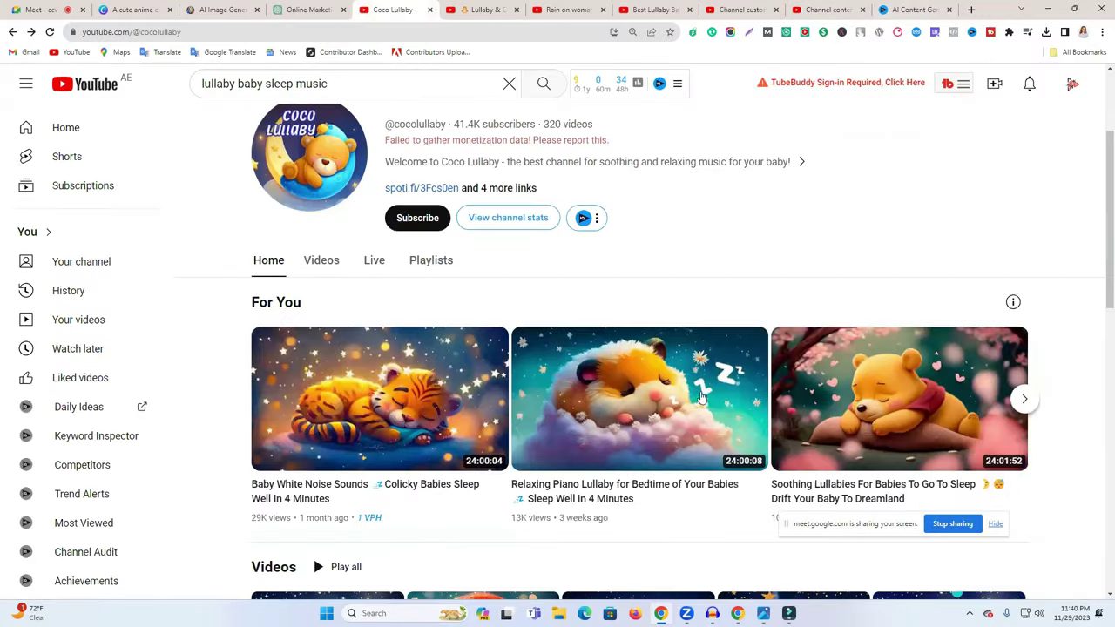
pyautogui.scroll(-2, 882, 438)
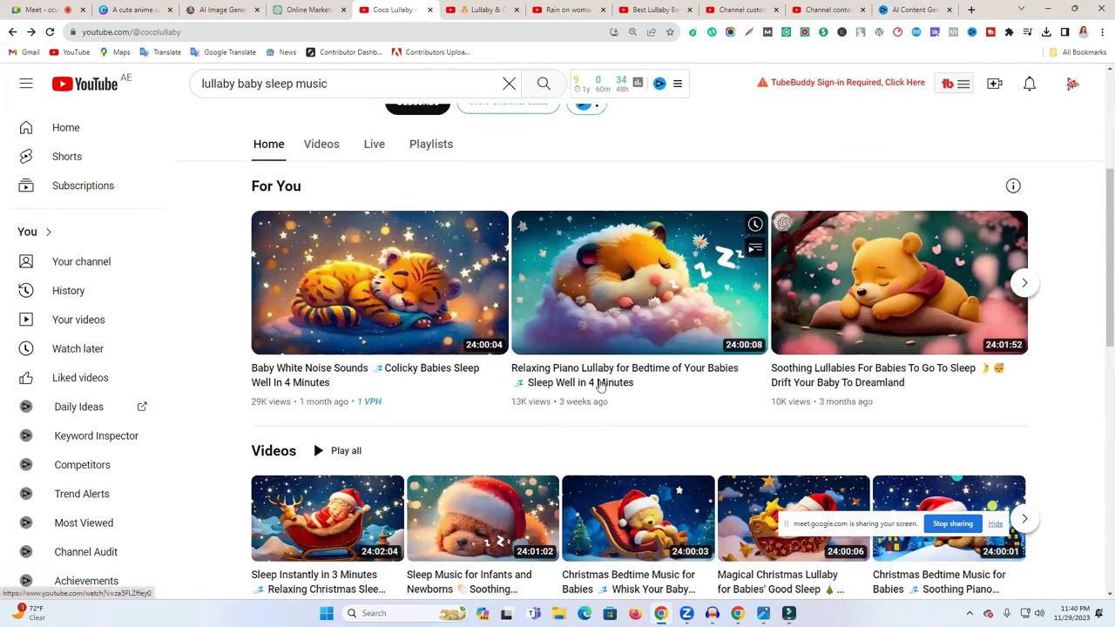
pyautogui.rightClick(599, 383)
pyautogui.click(612, 388)
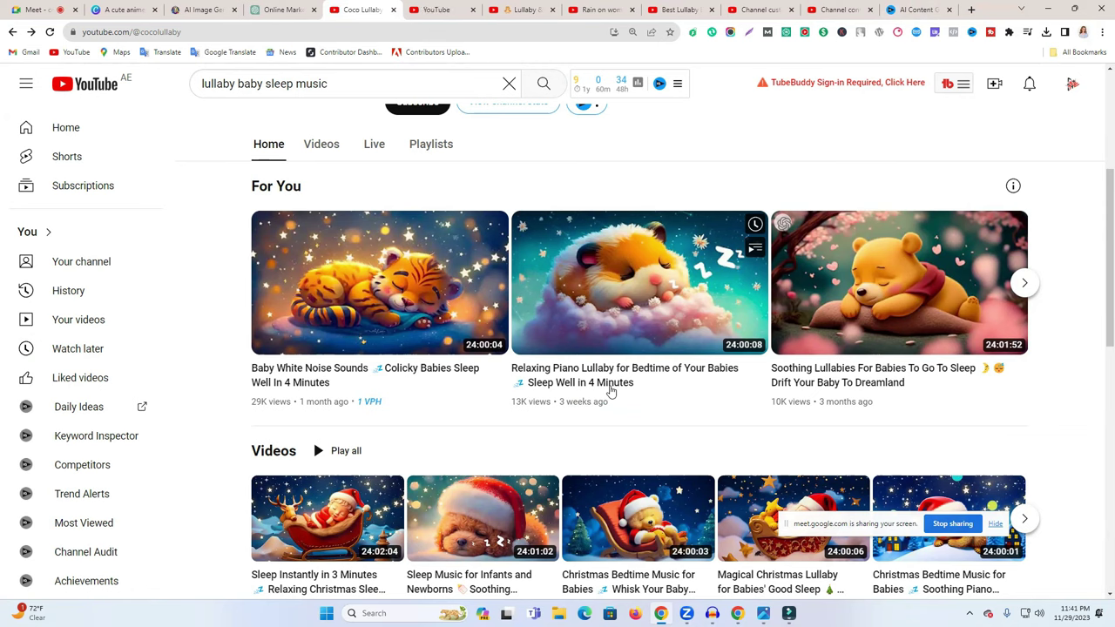
# Open the Soothing Lullaby For Babies video, select its full title and pause playback.
pyautogui.scroll(-3, 612, 392)
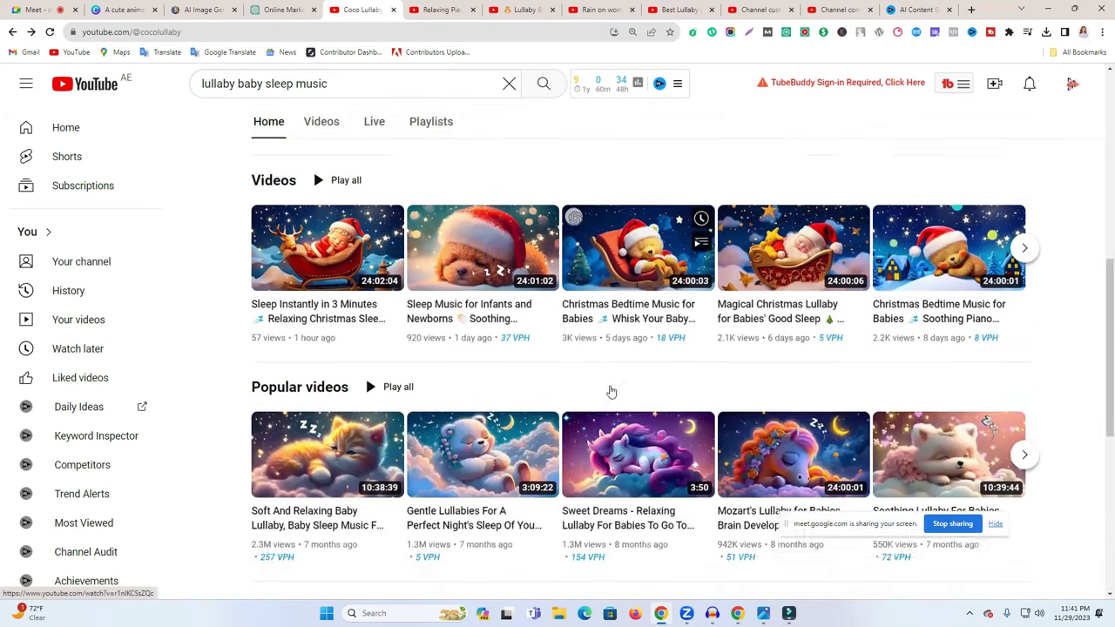
pyautogui.scroll(-1, 784, 410)
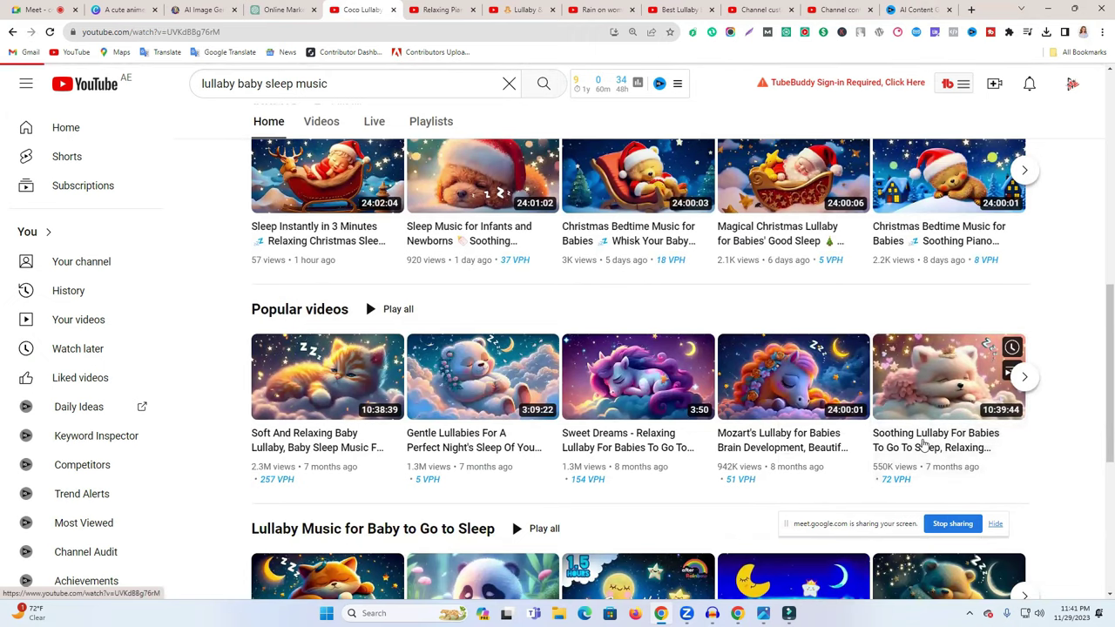
pyautogui.click(923, 445)
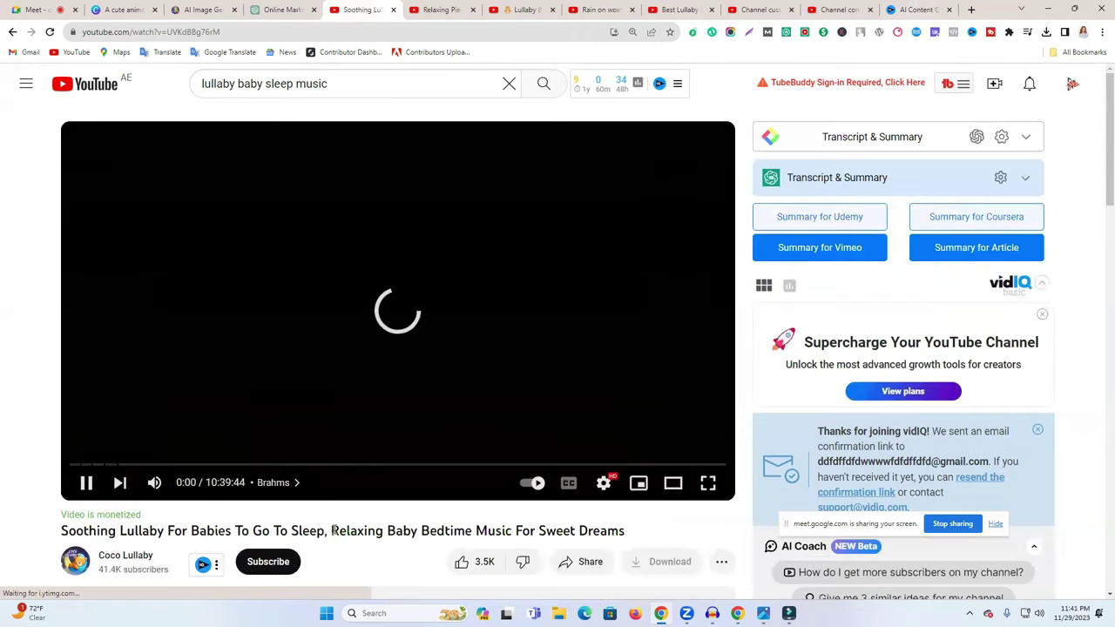
pyautogui.tripleClick(332, 531)
pyautogui.hotkey('ctrl', 'c')
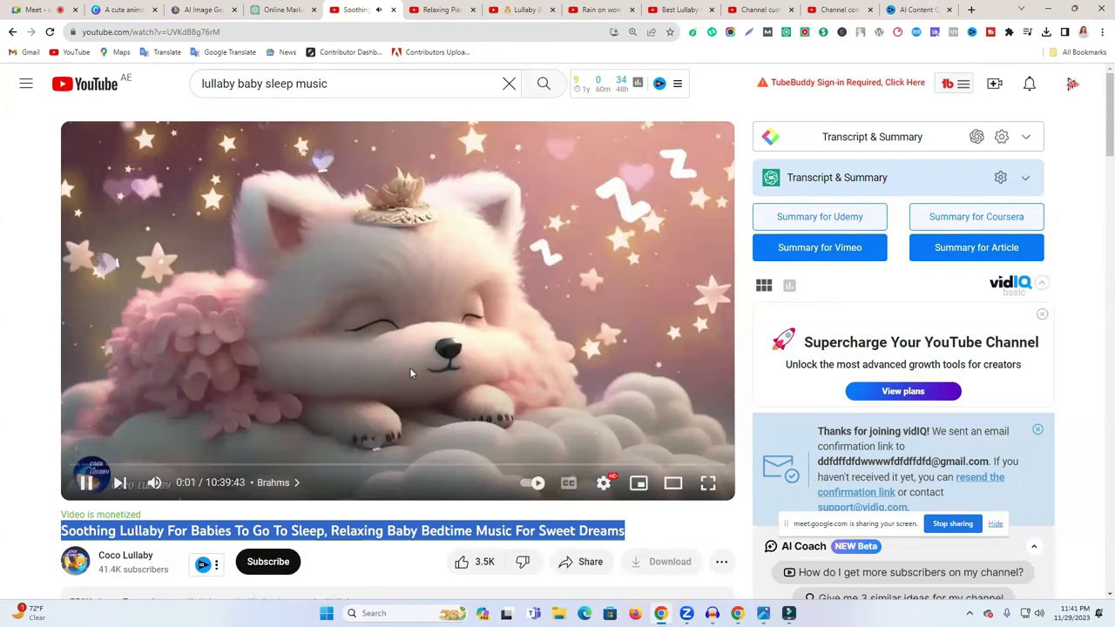
pyautogui.click(175, 418)
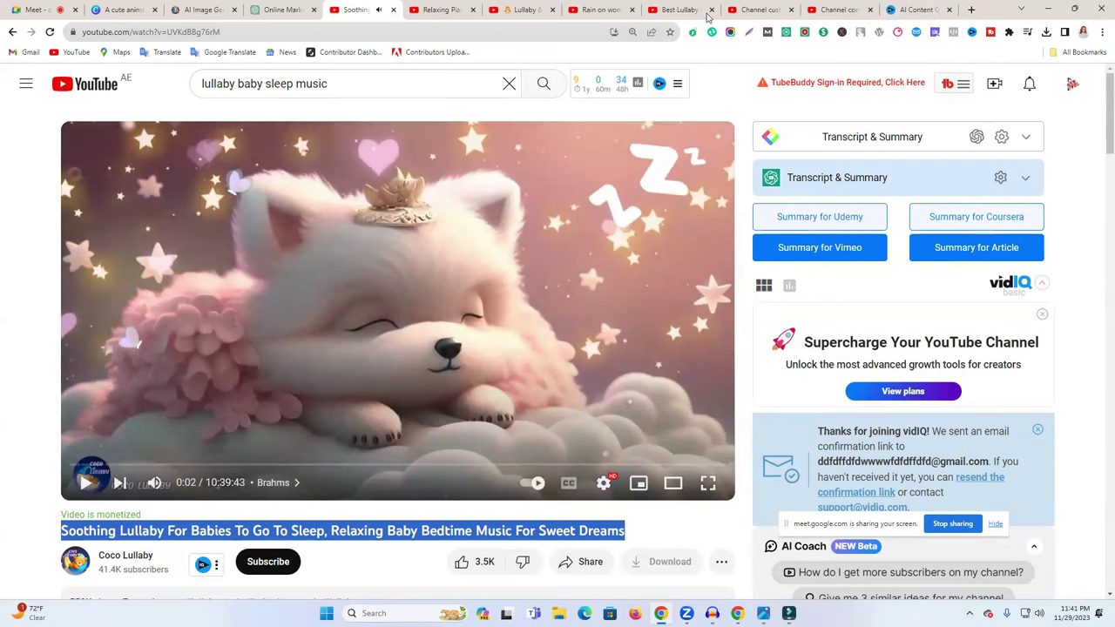
# Paste the copied title into vidIQ's video idea field.
pyautogui.click(915, 9)
pyautogui.click(622, 406)
pyautogui.hotkey('ctrl', 'v')
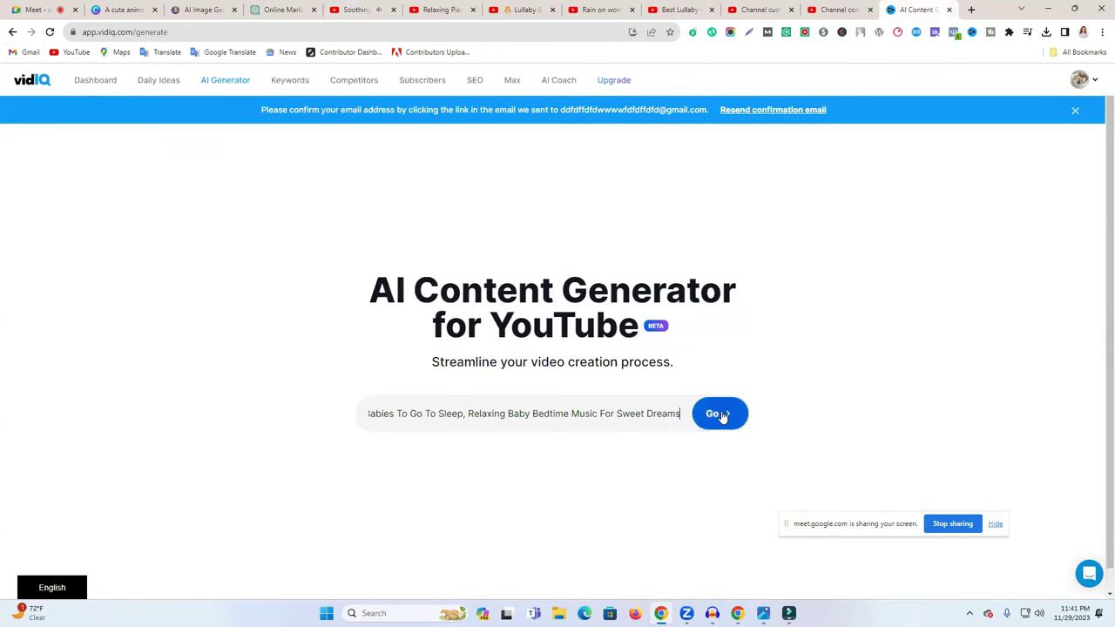
# Generate vidIQ content from the pasted title and copy the resulting Video Idea title.
pyautogui.click(719, 413)
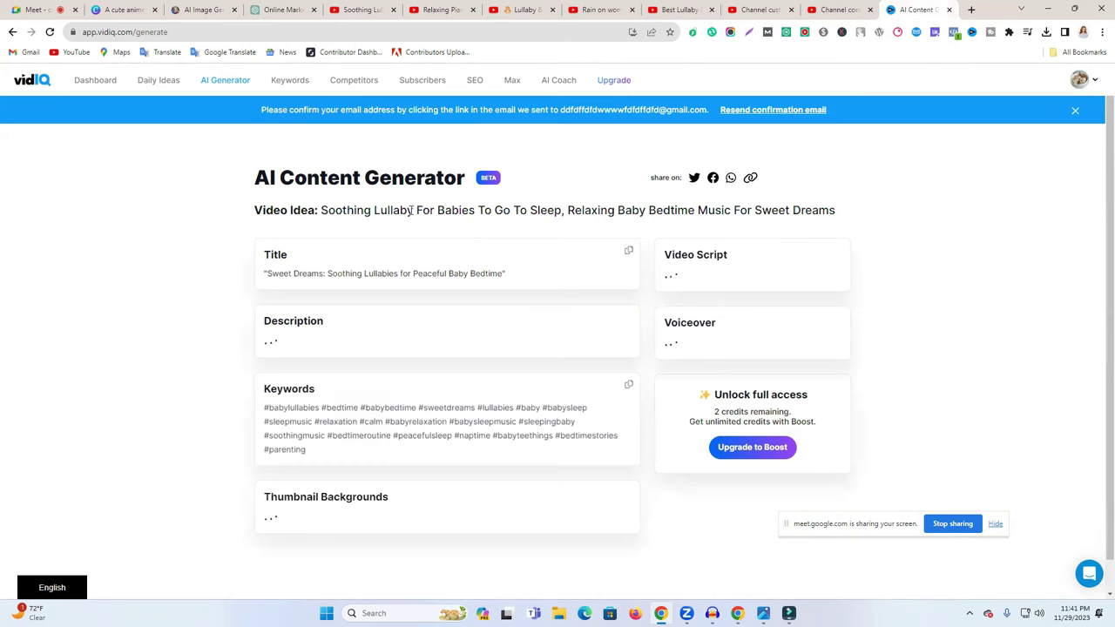
pyautogui.doubleClick(602, 211)
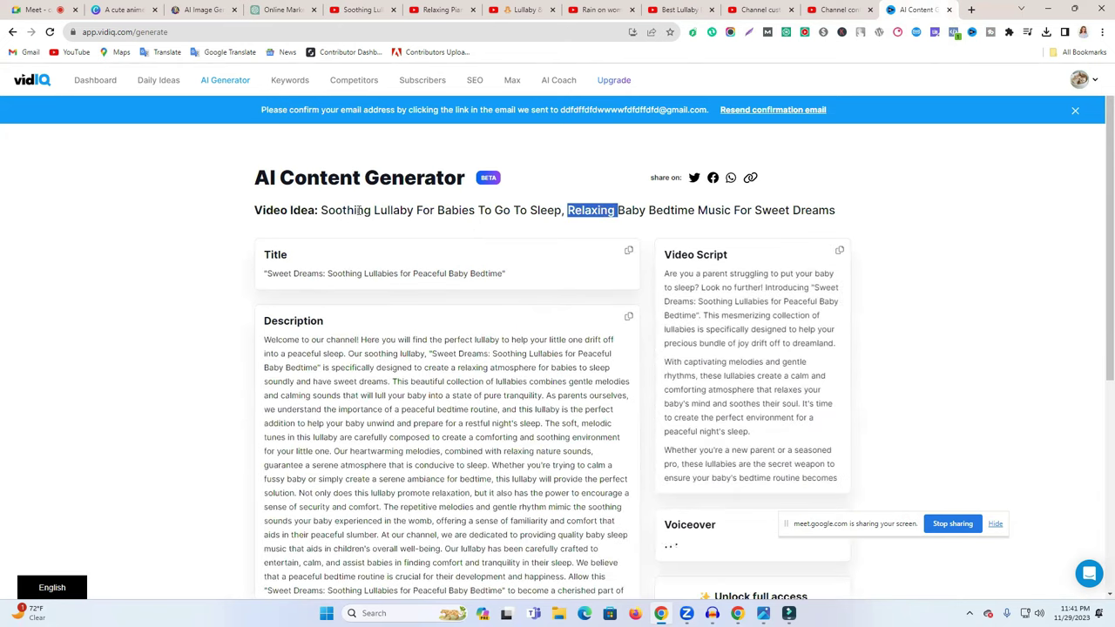
pyautogui.moveTo(322, 210); pyautogui.dragTo(838, 210)
pyautogui.rightClick(830, 210)
pyautogui.click(690, 218)
# Replace the placeholder title '1129 11' in Studio with the copied vidIQ title.
pyautogui.click(838, 9)
pyautogui.tripleClick(406, 217)
pyautogui.rightClick(406, 218)
pyautogui.click(503, 274)
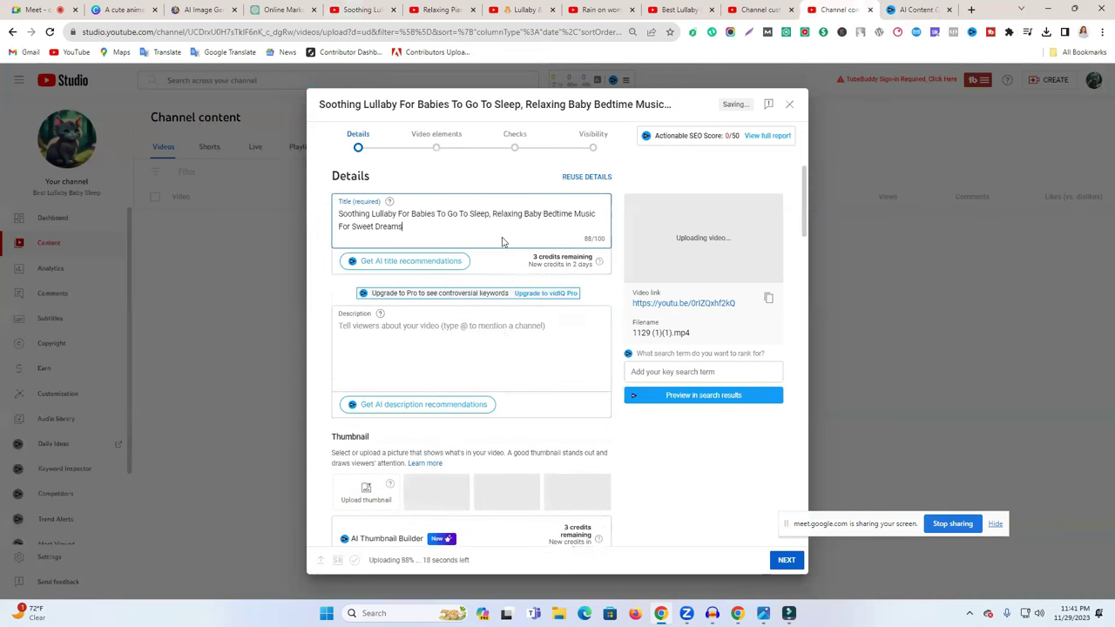
pyautogui.click(923, 9)
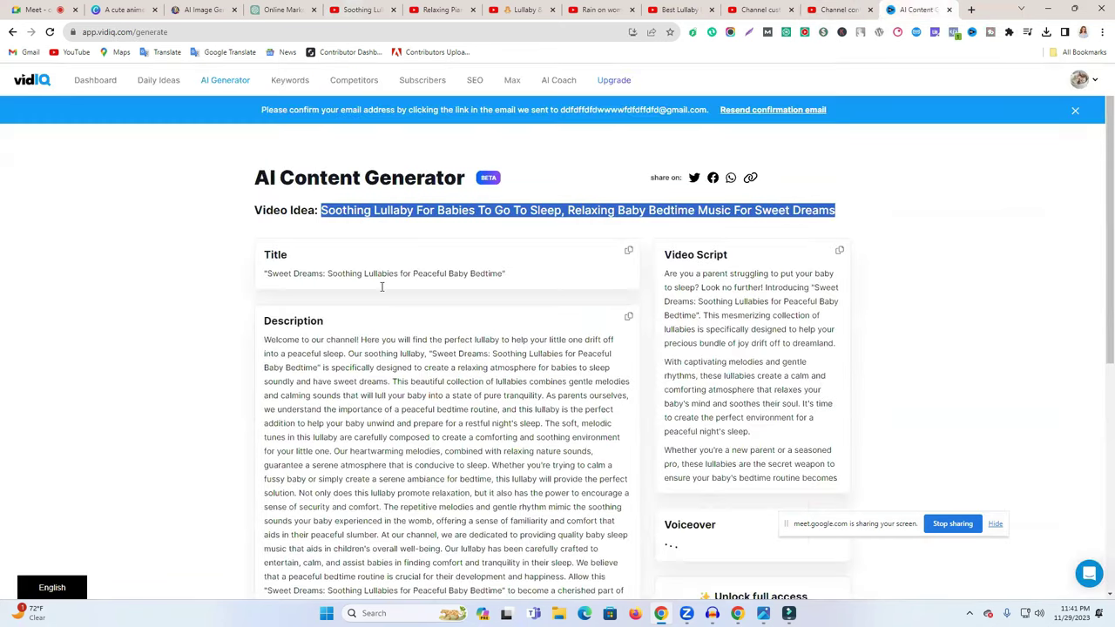
# Paste vidIQ's generated description into the upload's Description box.
pyautogui.click(627, 328)
pyautogui.click(836, 10)
pyautogui.click(392, 333)
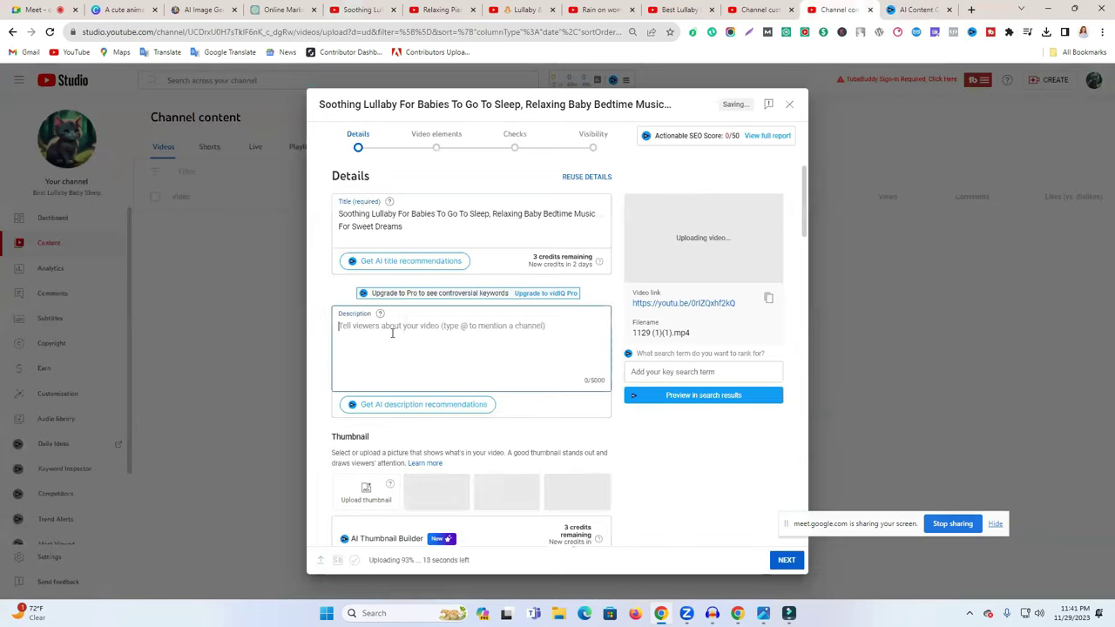
pyautogui.hotkey('ctrl', 'v')
# Copy the video title and insert it as the description's first line.
pyautogui.click(388, 220)
pyautogui.doubleClick(386, 215)
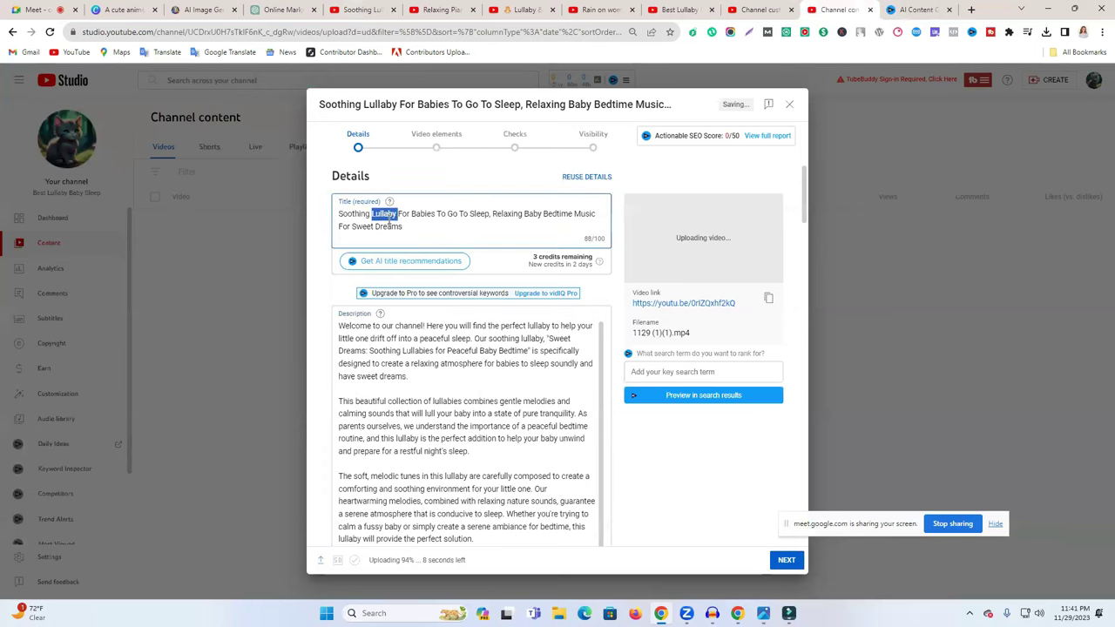
pyautogui.hotkey('ctrl', 'a')
pyautogui.click(339, 325)
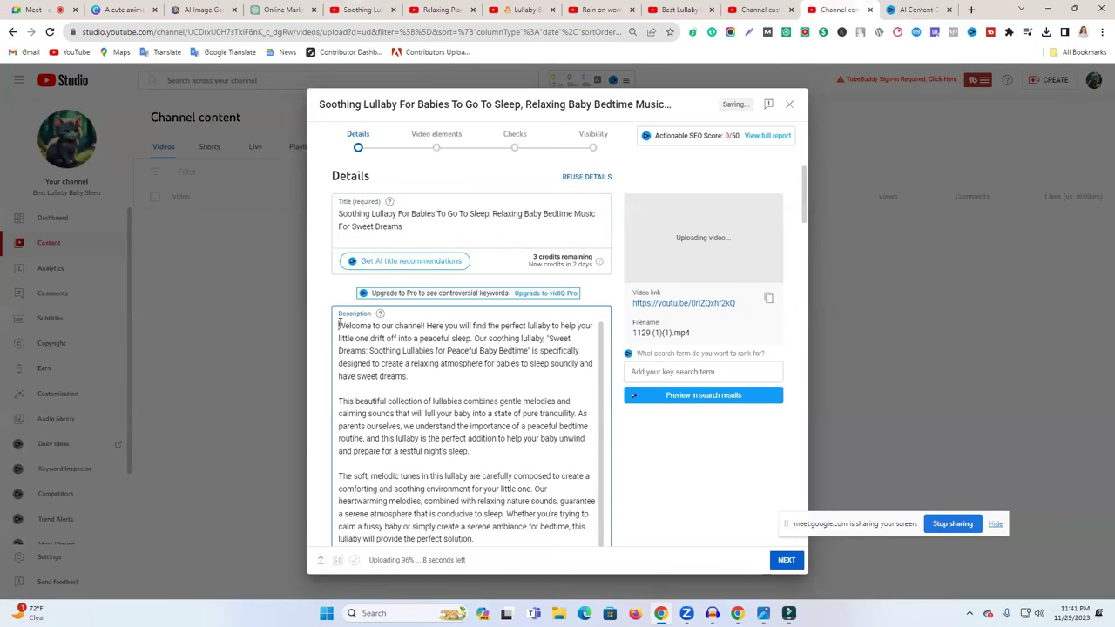
pyautogui.press('Return')
pyautogui.press('Return')
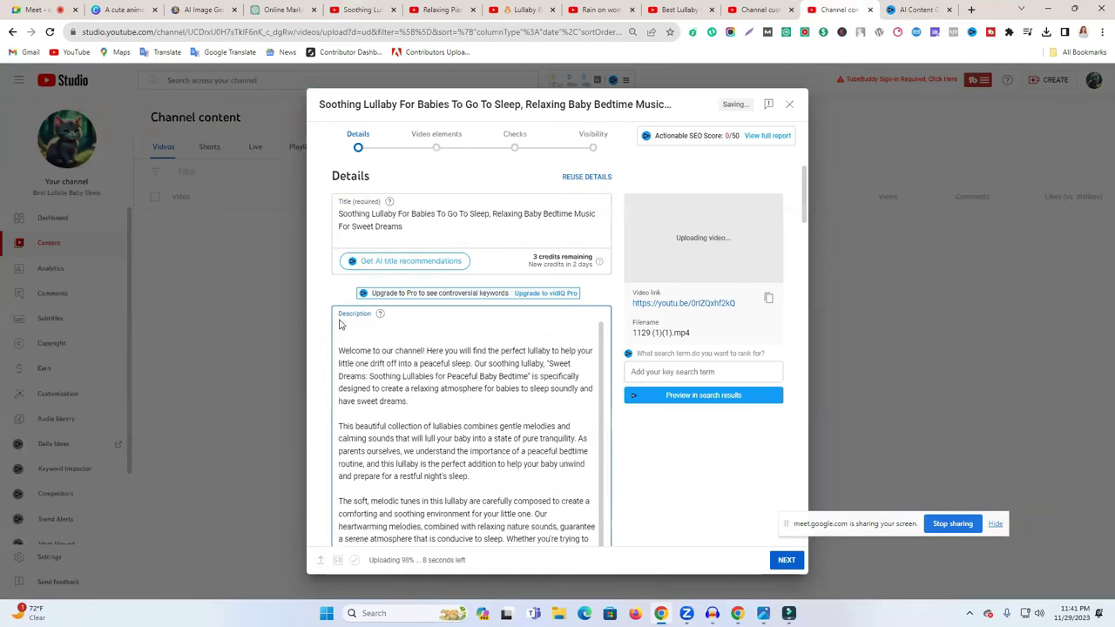
pyautogui.hotkey('ctrl', 'v')
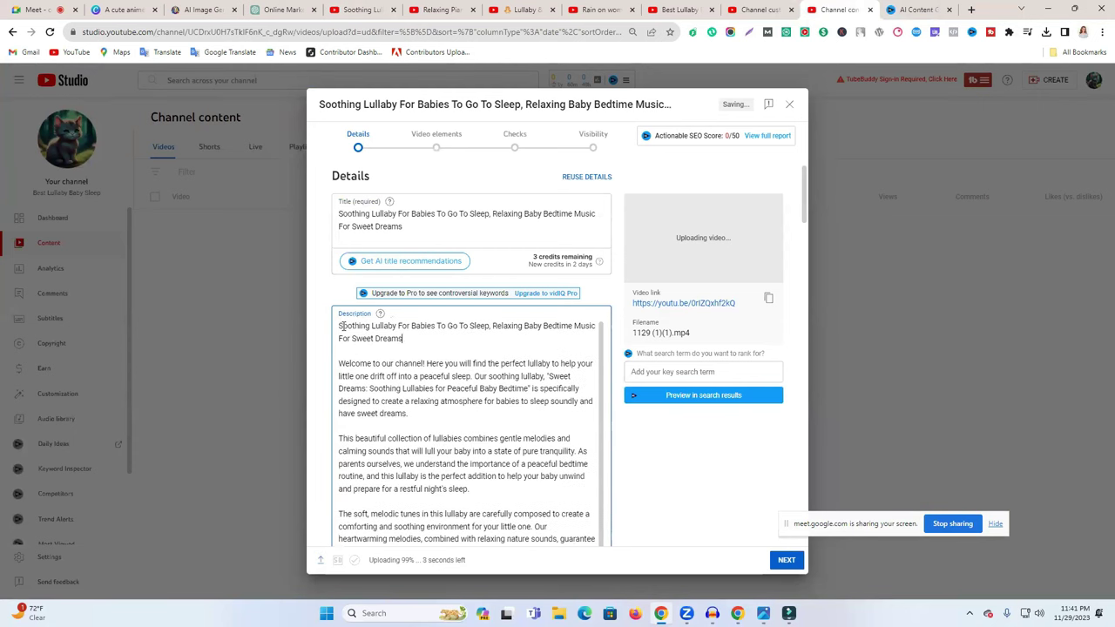
# Pause the Soothing Lullaby video and return to vidIQ's AI Content Generator.
pyautogui.click(756, 10)
pyautogui.click(679, 10)
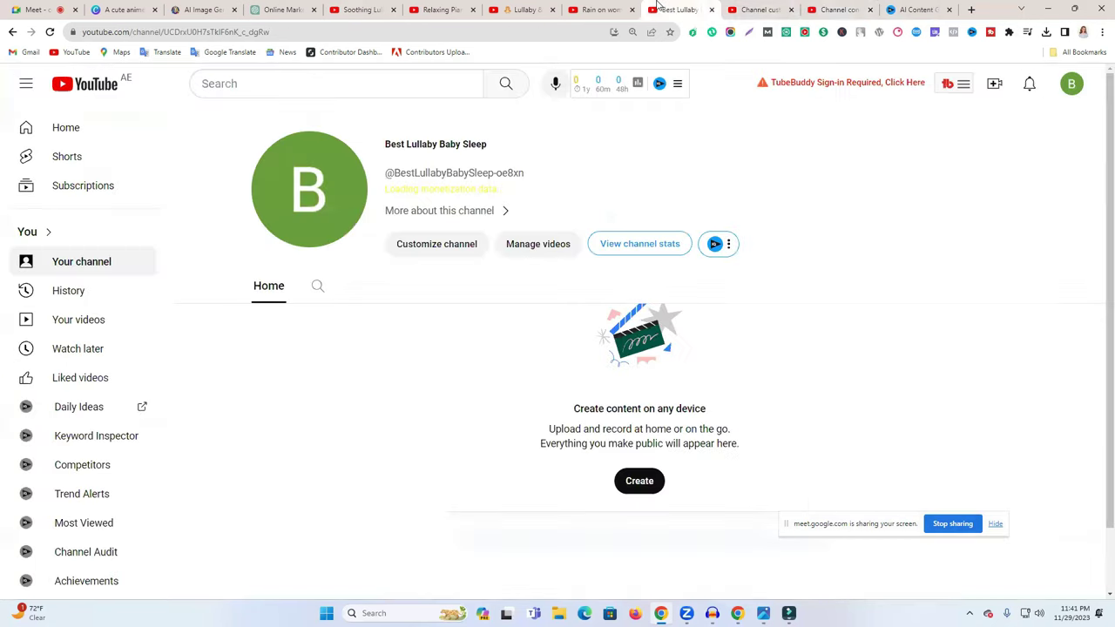
pyautogui.click(523, 10)
pyautogui.click(403, 10)
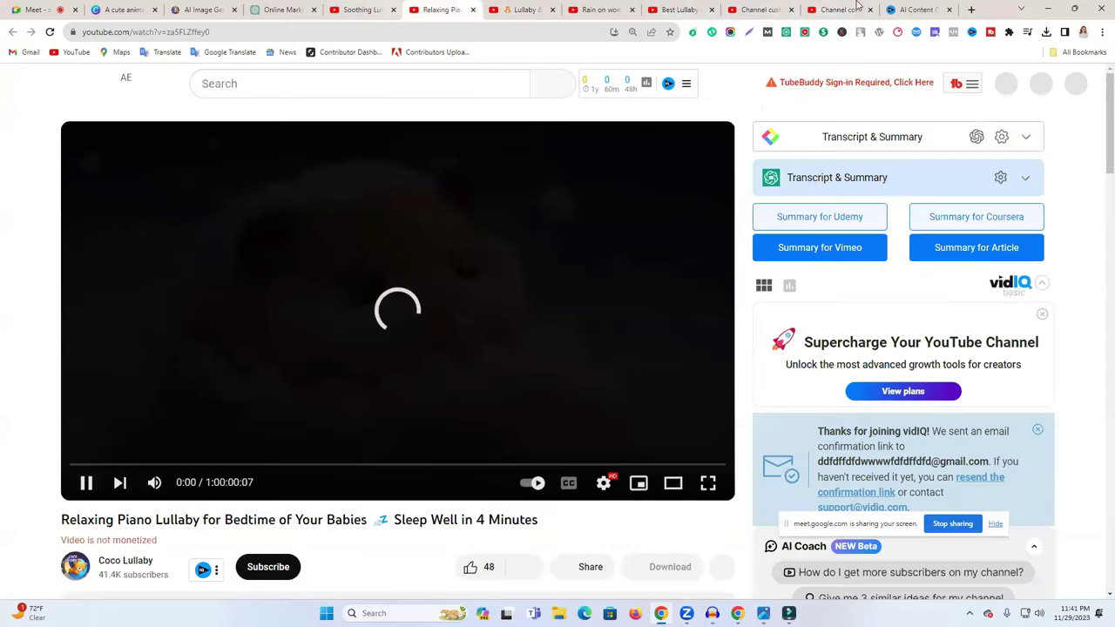
pyautogui.click(361, 10)
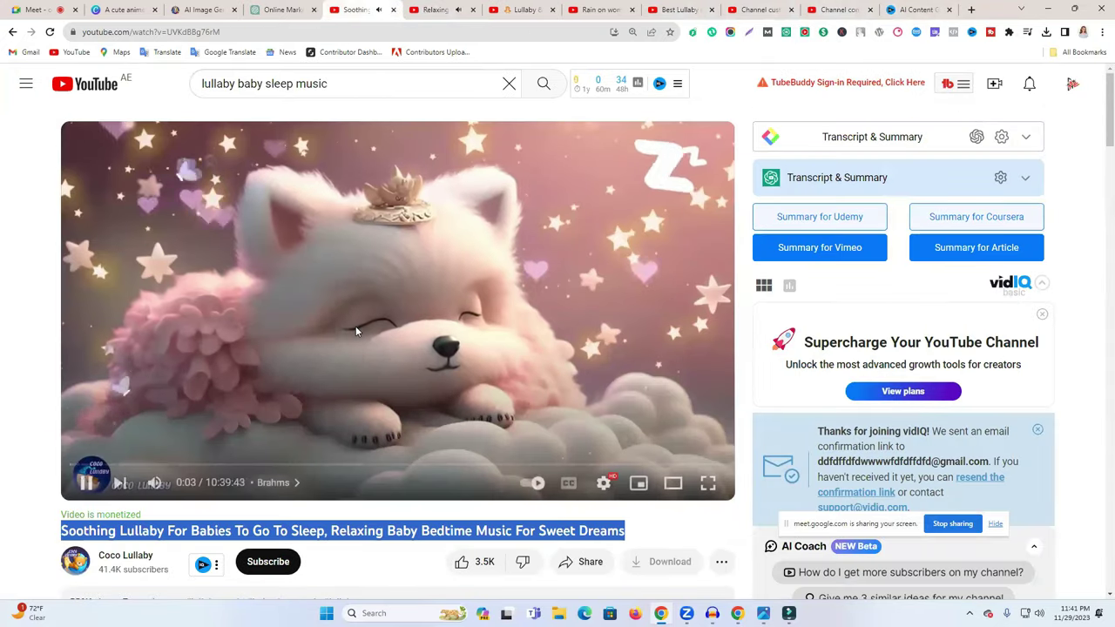
pyautogui.click(356, 326)
pyautogui.click(440, 9)
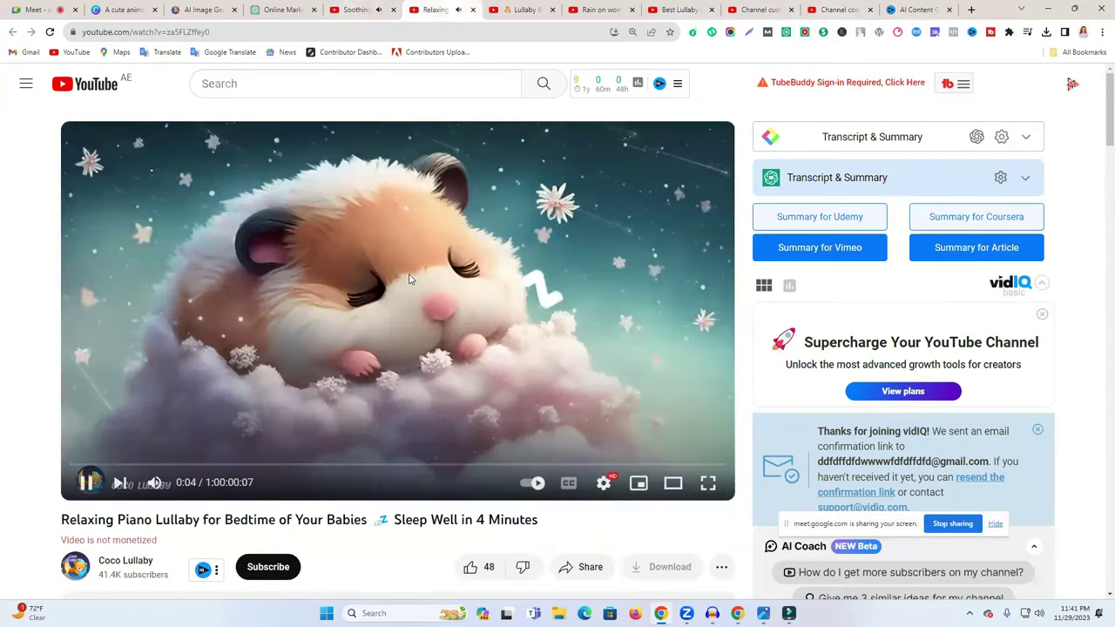
pyautogui.click(926, 6)
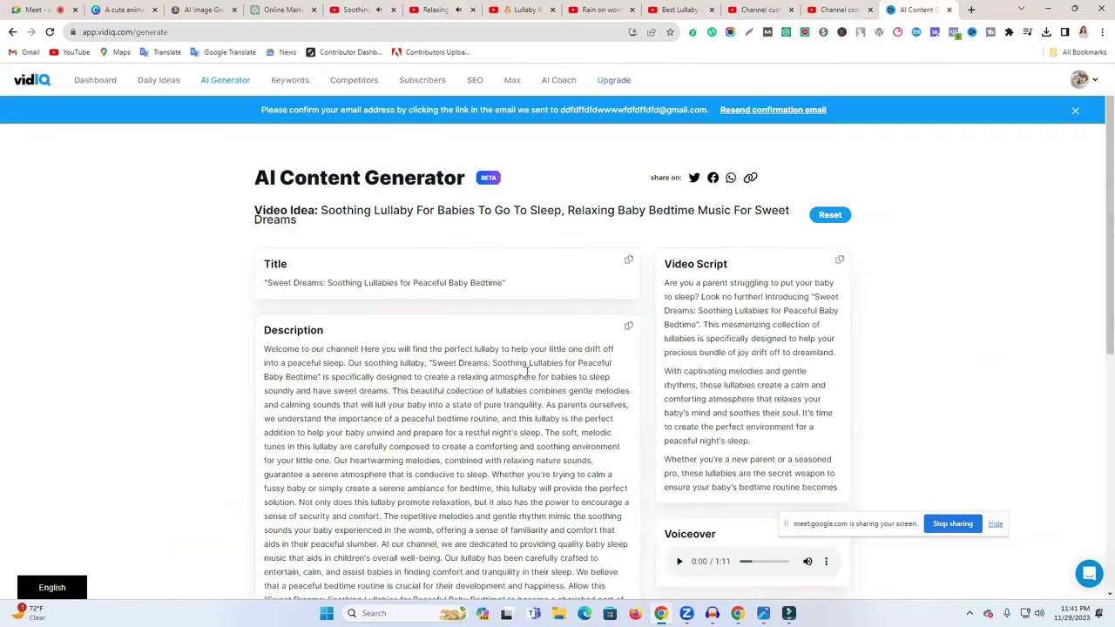
# Append vidIQ's keyword hashtags on a new line after 'priority' in the Studio description.
pyautogui.scroll(-4, 526, 372)
pyautogui.click(629, 381)
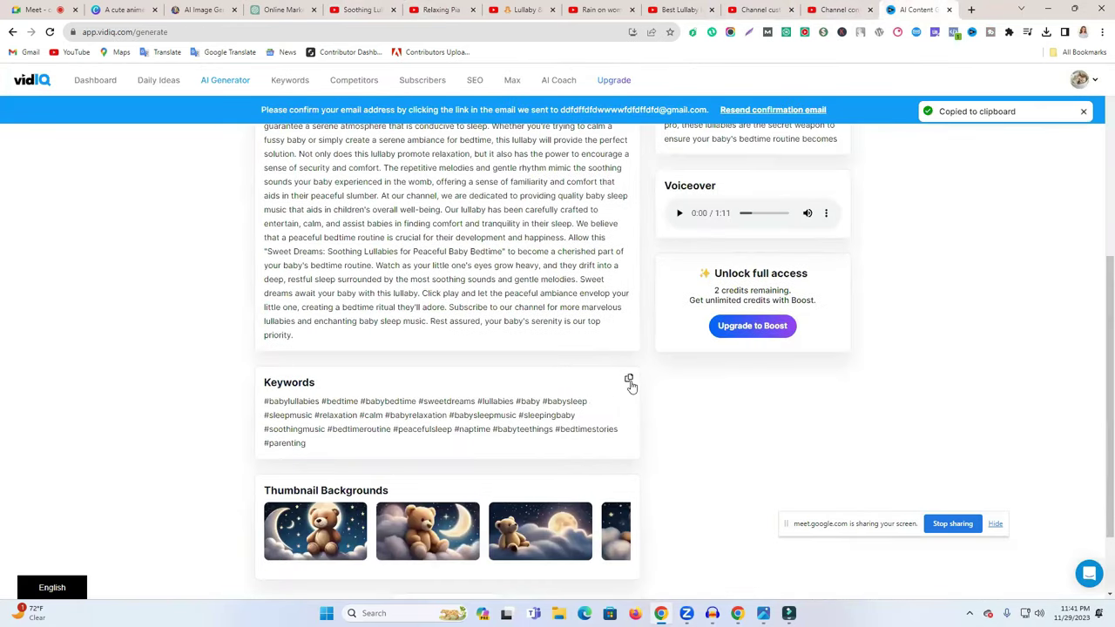
pyautogui.click(818, 10)
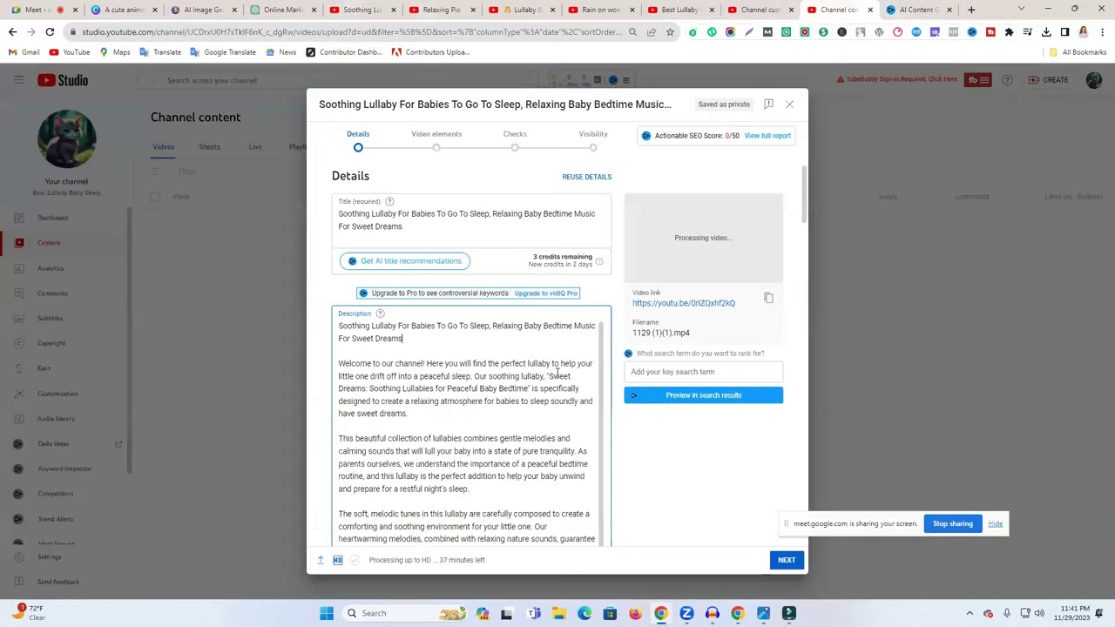
pyautogui.scroll(-5, 558, 448)
pyautogui.scroll(-5, 558, 447)
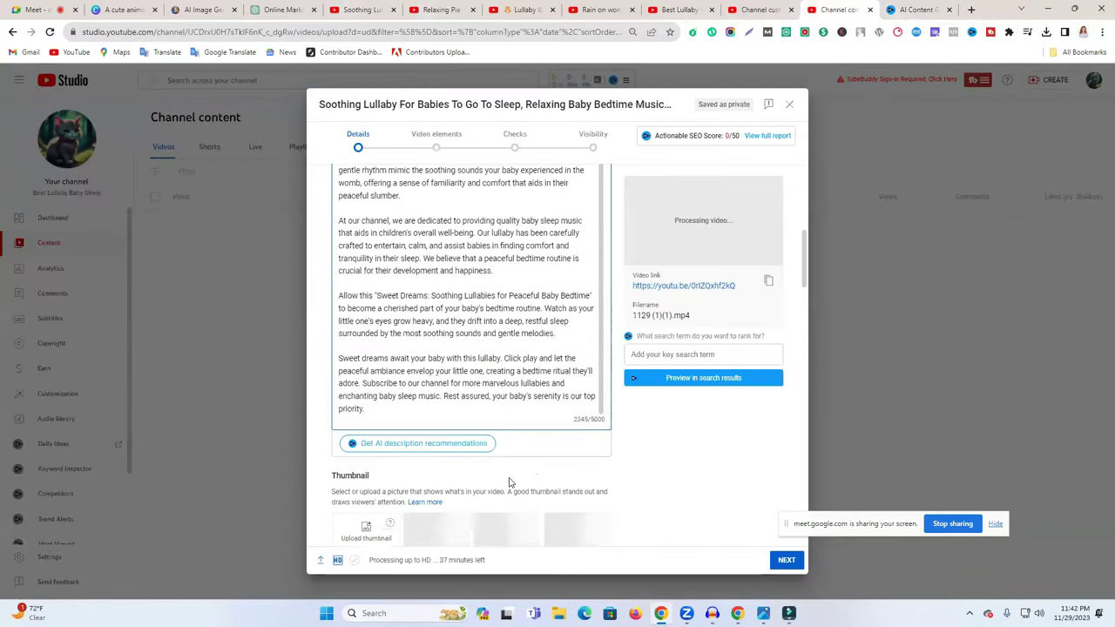
pyautogui.click(479, 412)
pyautogui.press('Return')
pyautogui.press('Return')
pyautogui.hotkey('ctrl', 'v')
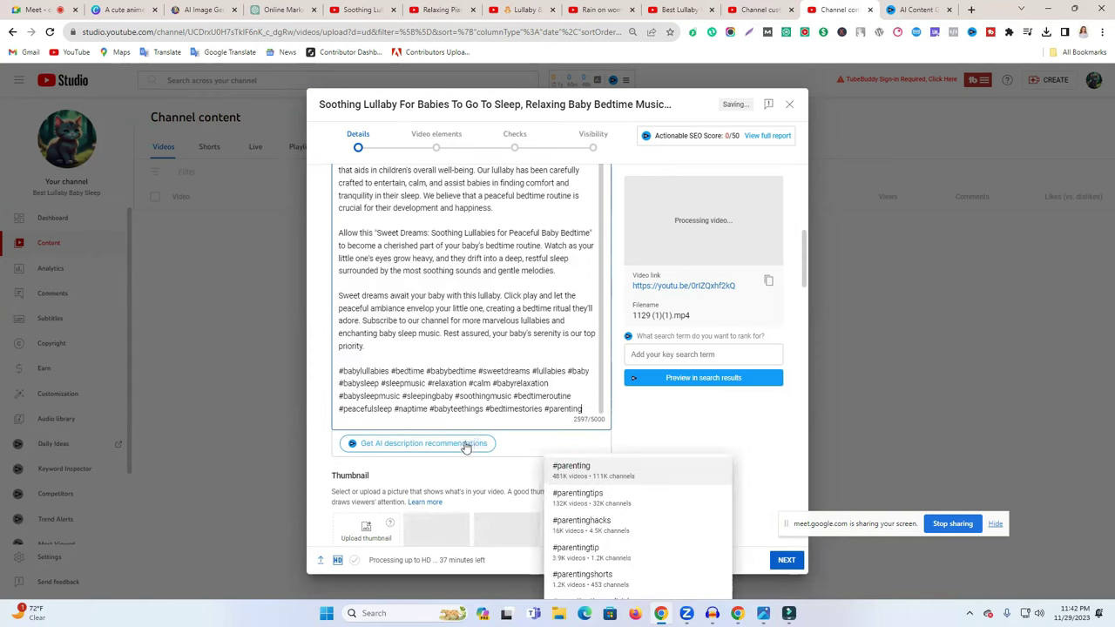
pyautogui.scroll(-3, 470, 444)
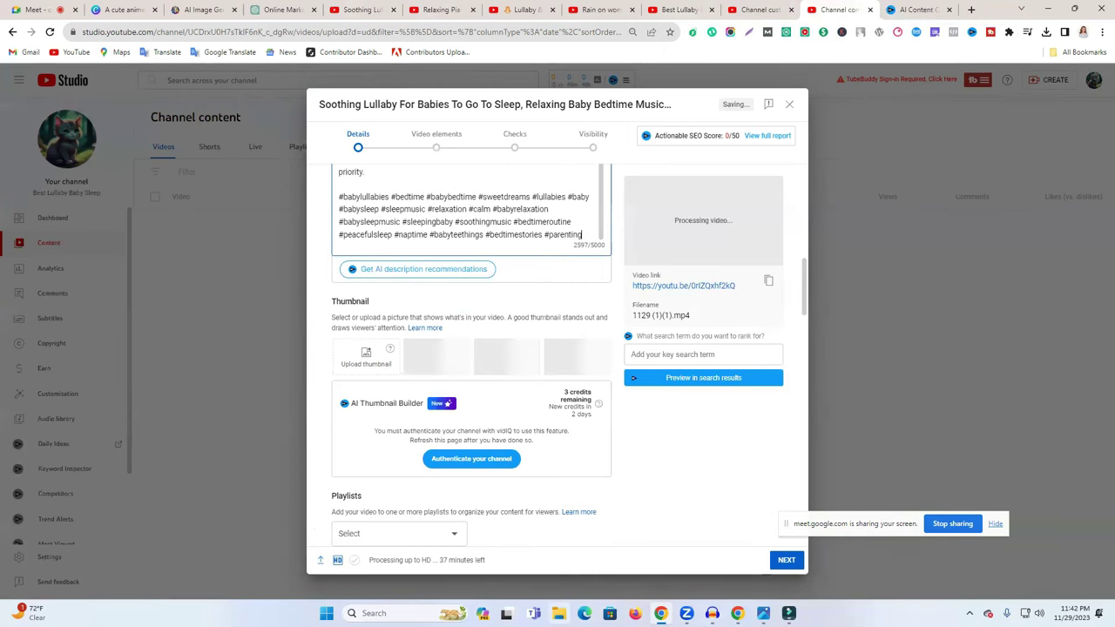
pyautogui.click(558, 613)
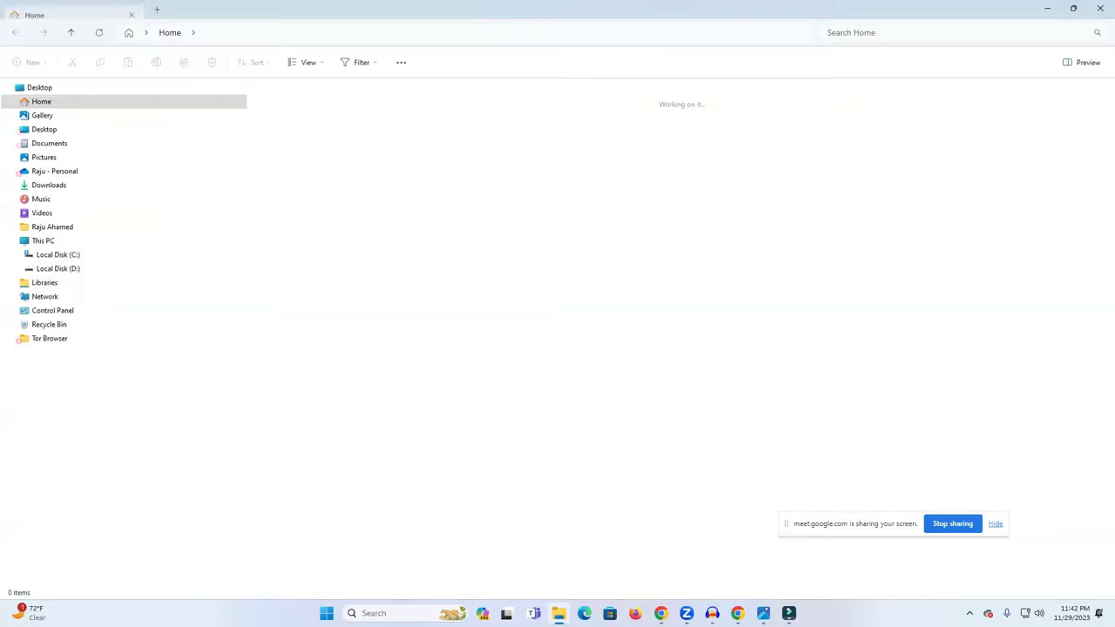
# Check the Downloads folder, then scroll vidIQ's results to the Thumbnail Backgrounds.
pyautogui.click(41, 187)
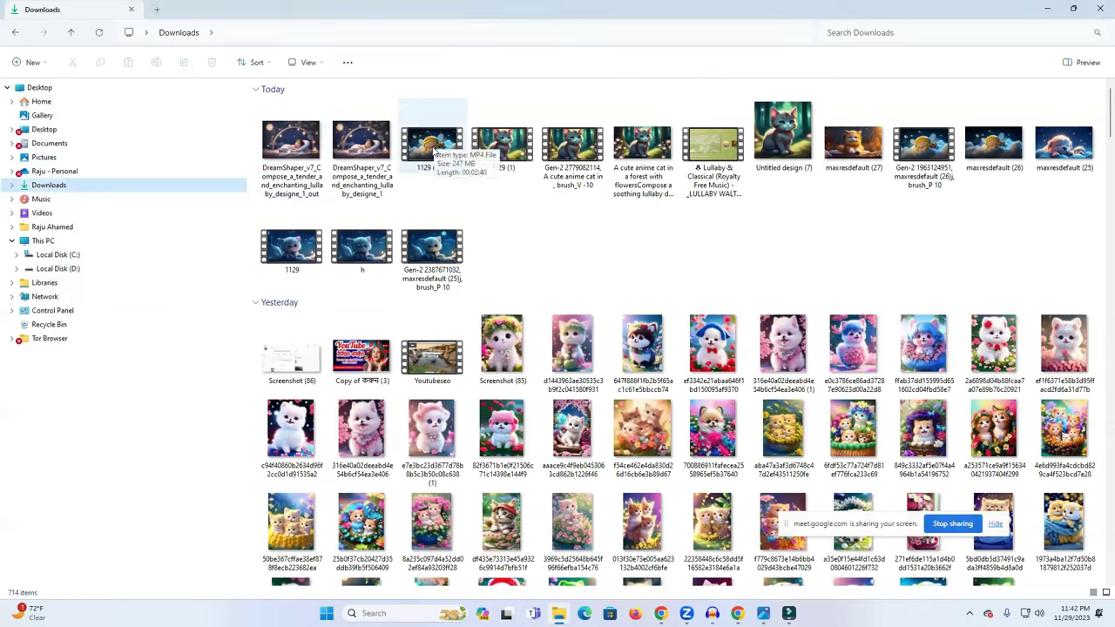
pyautogui.click(737, 613)
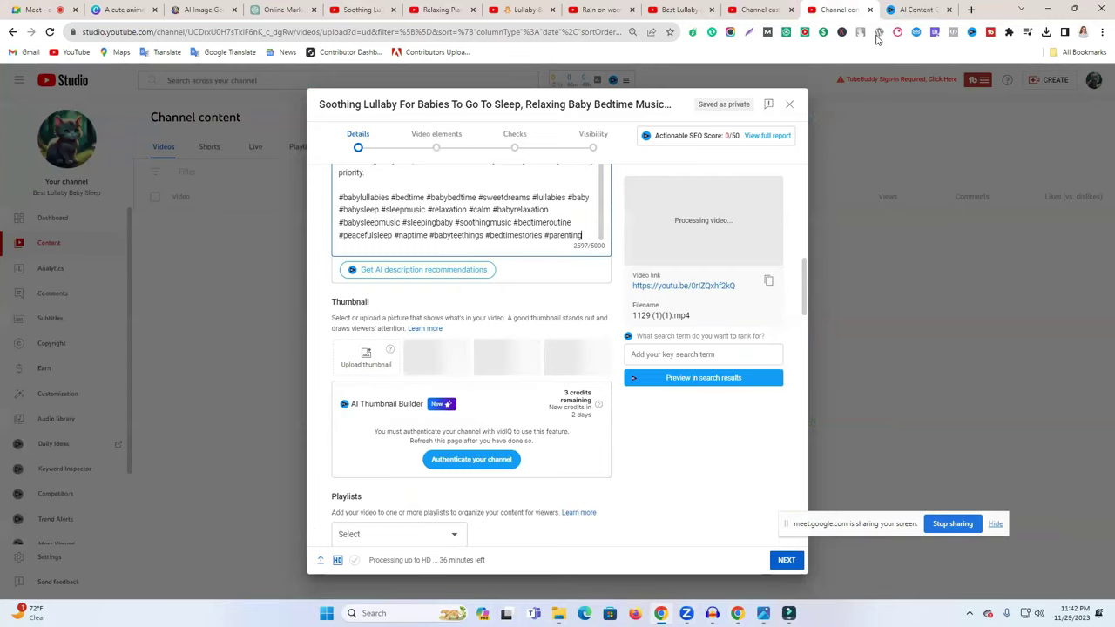
pyautogui.click(910, 9)
pyautogui.scroll(-1, 549, 427)
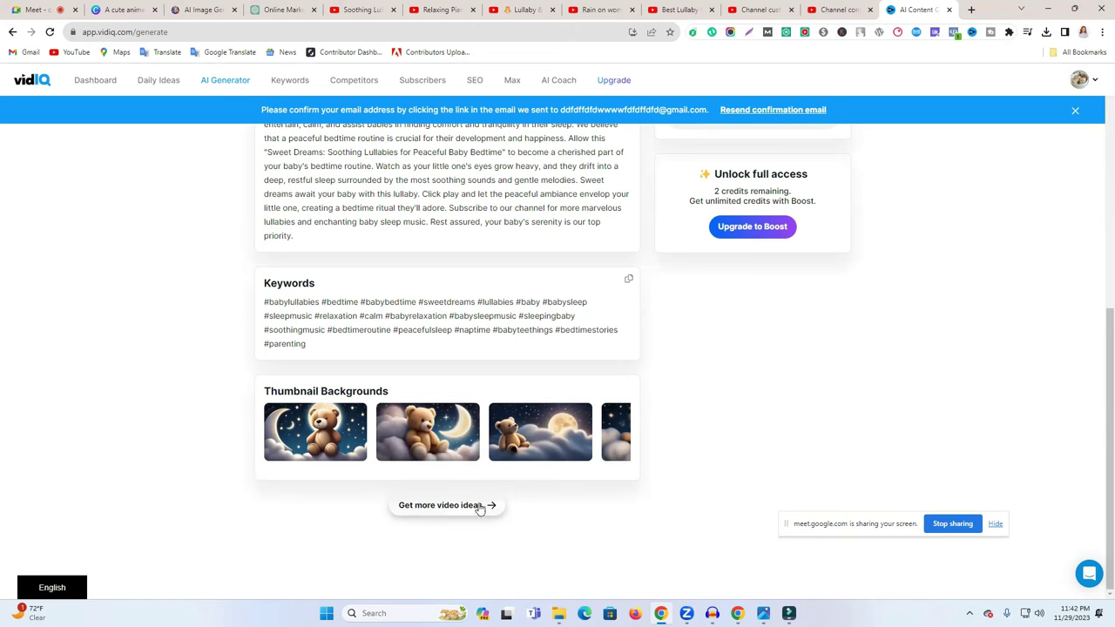
# Download the teddy bear and moon thumbnail background and try adding a custom thumbnail in Studio.
pyautogui.click(398, 426)
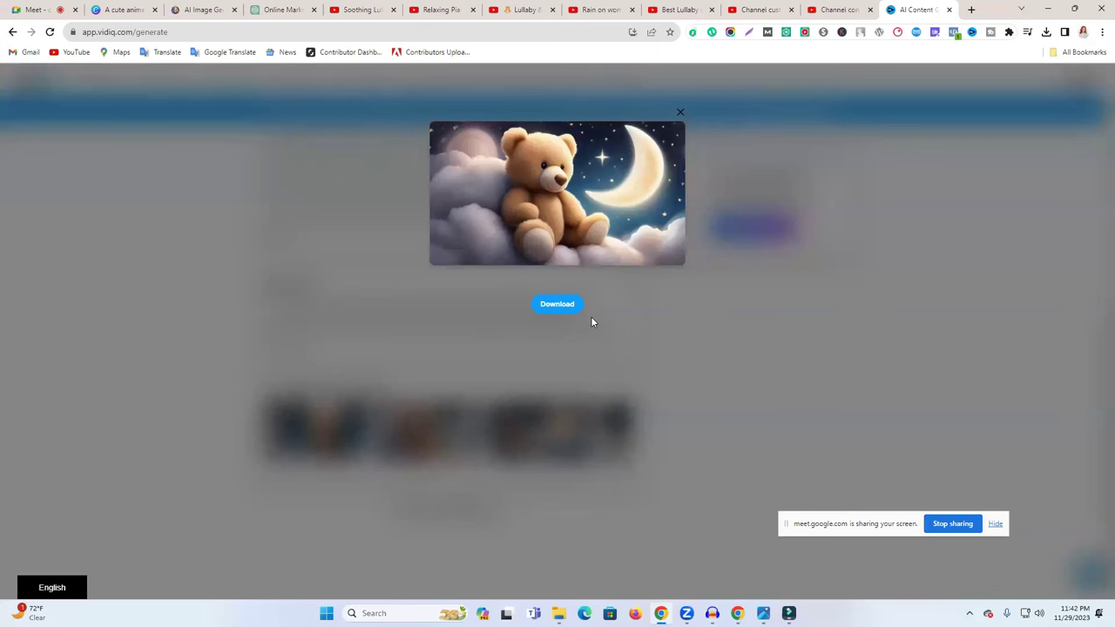
pyautogui.click(563, 311)
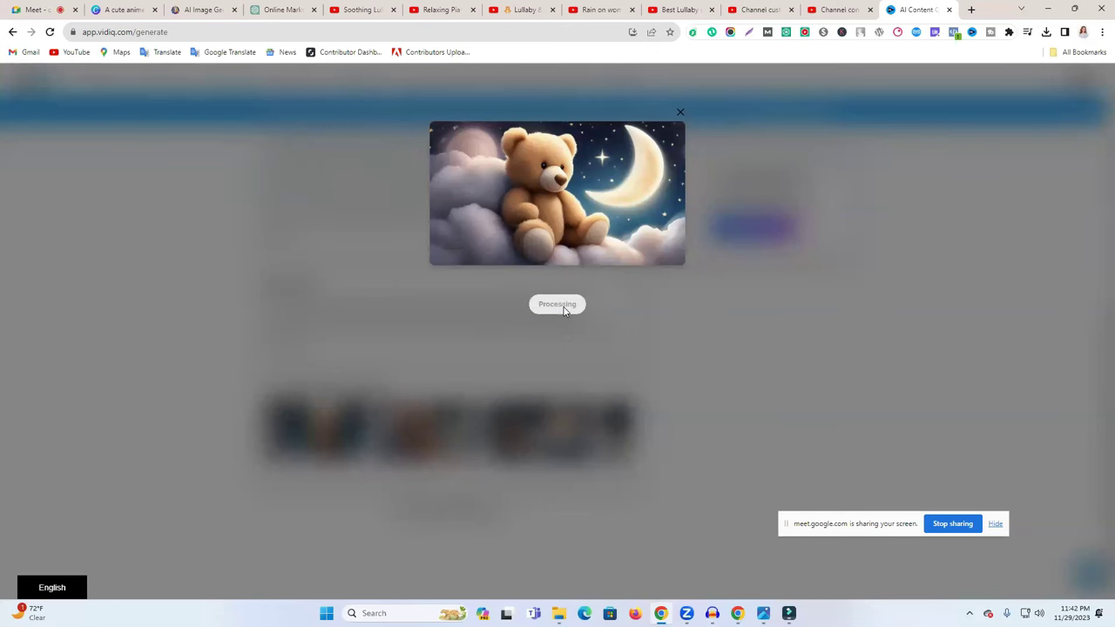
pyautogui.click(760, 10)
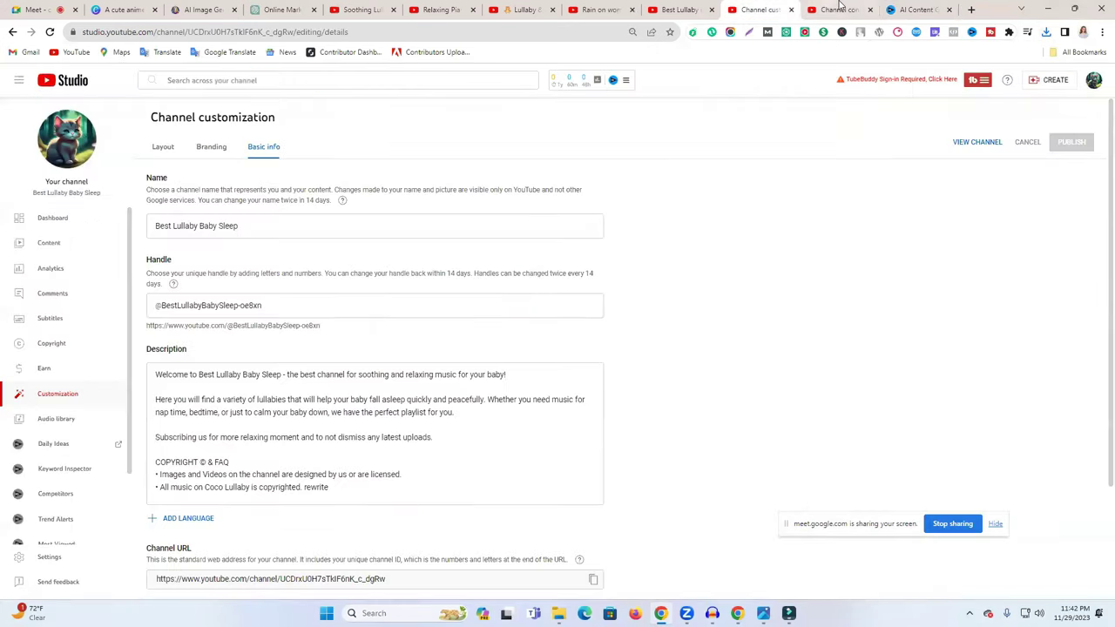
pyautogui.click(839, 9)
pyautogui.click(364, 359)
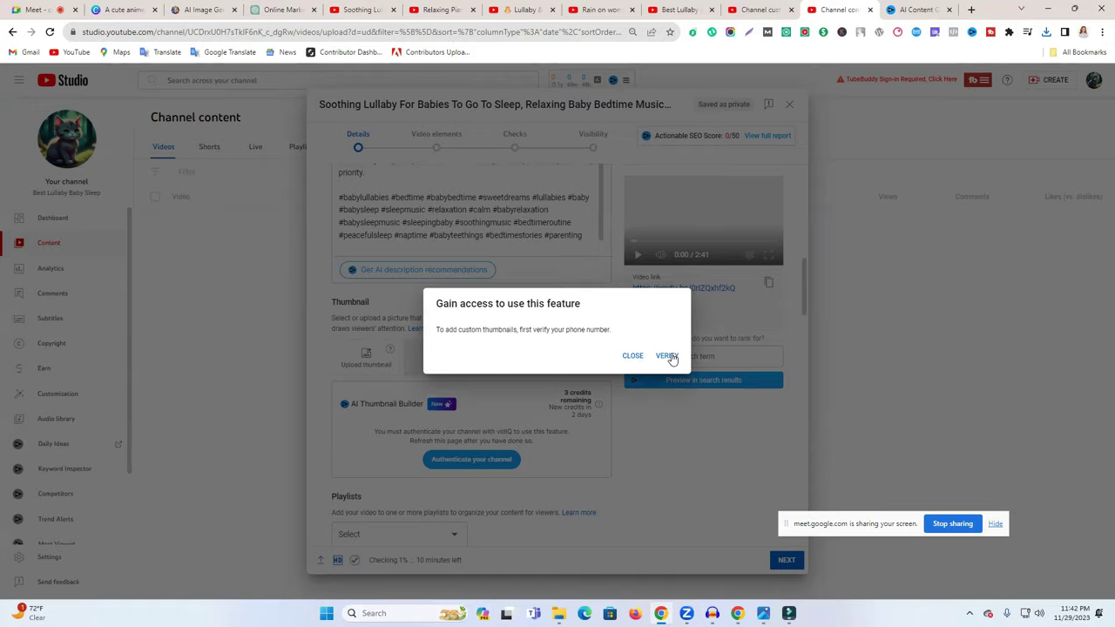
# Start phone verification, choose Bangladesh as the country and enter the channel's phone number.
pyautogui.click(668, 357)
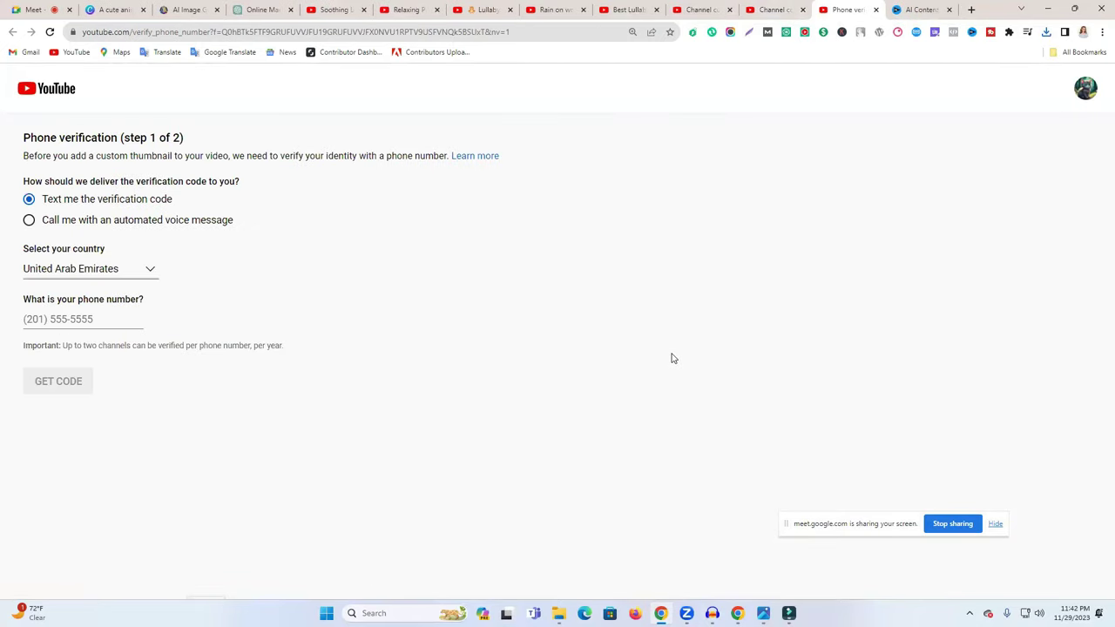
pyautogui.click(129, 275)
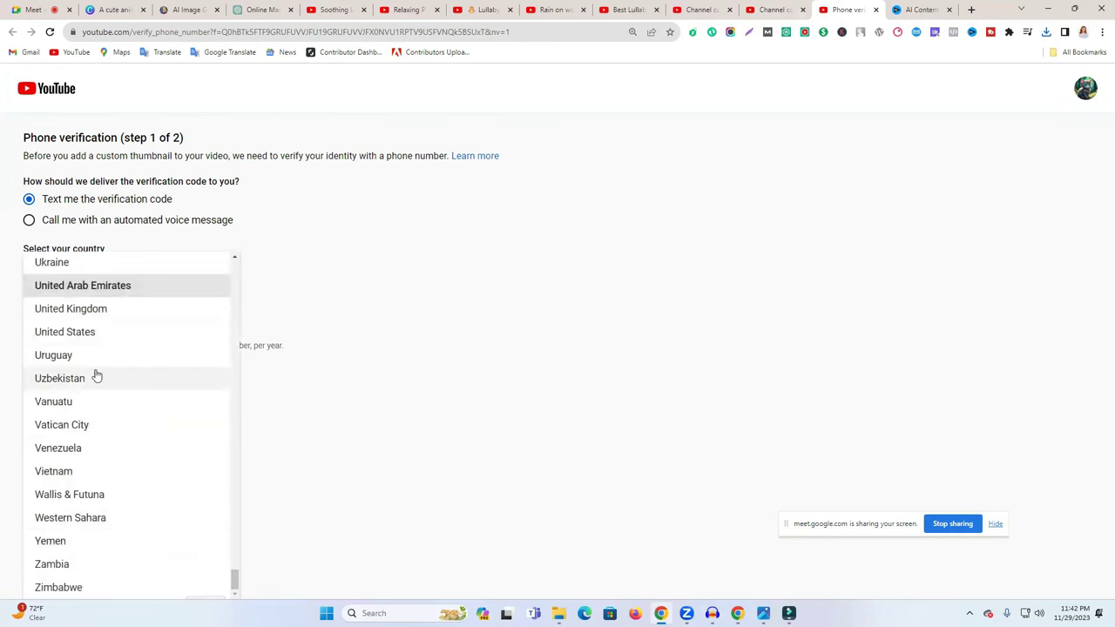
pyautogui.scroll(10, 109, 514)
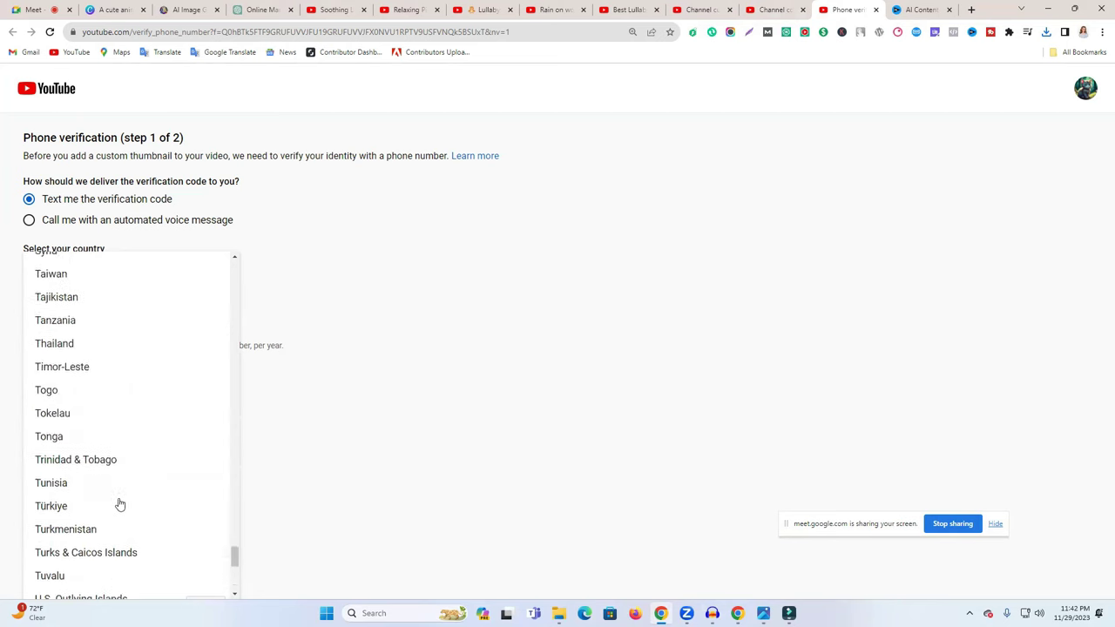
pyautogui.scroll(15, 121, 506)
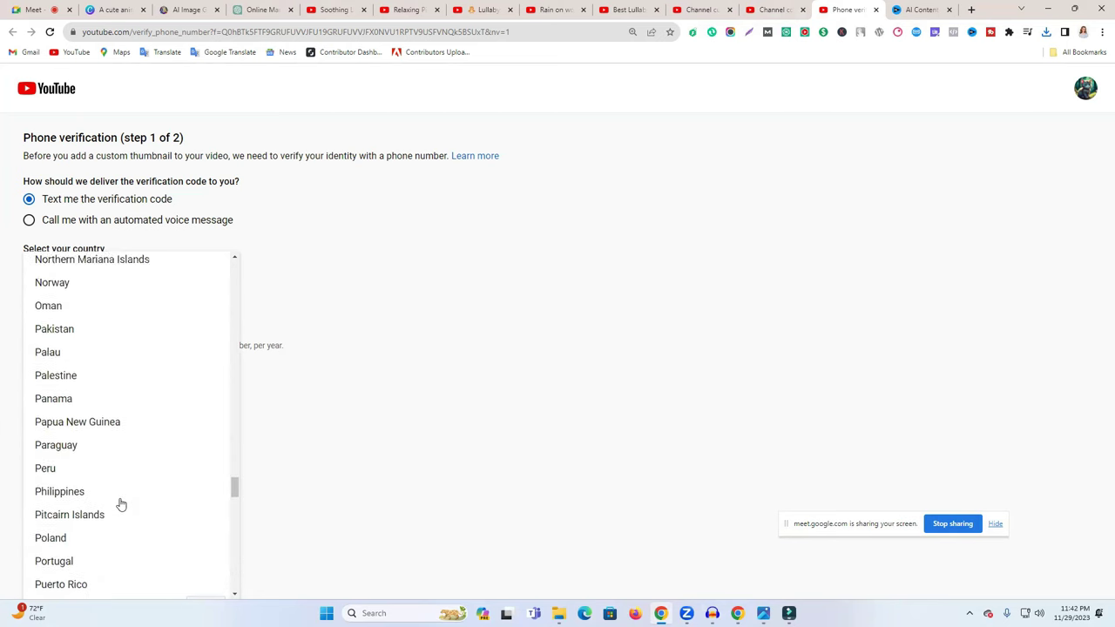
pyautogui.scroll(15, 121, 505)
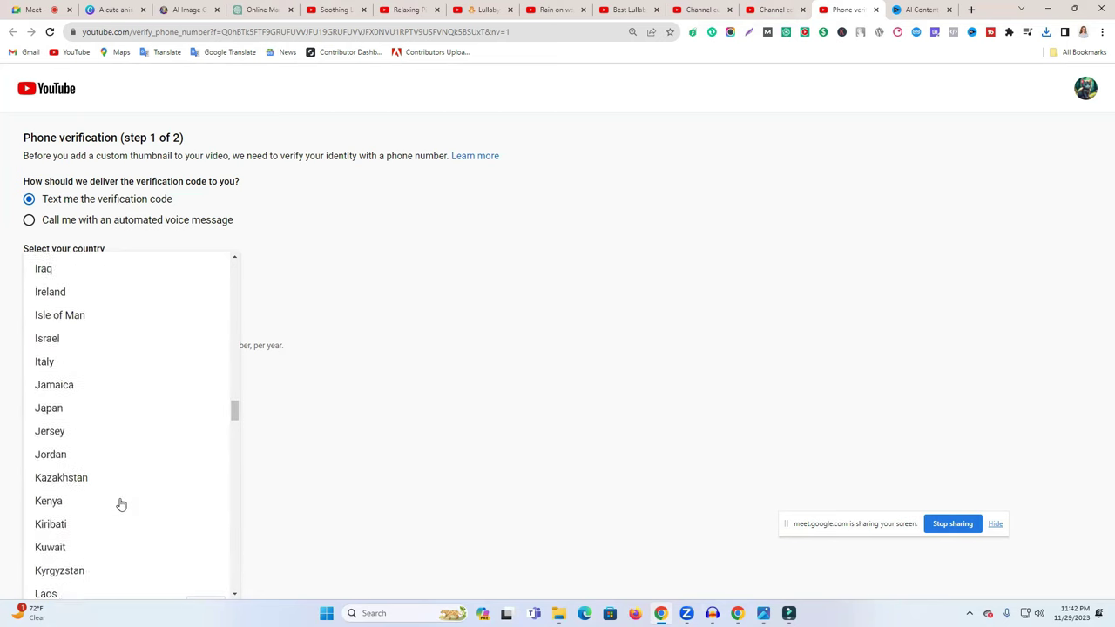
pyautogui.scroll(15, 121, 506)
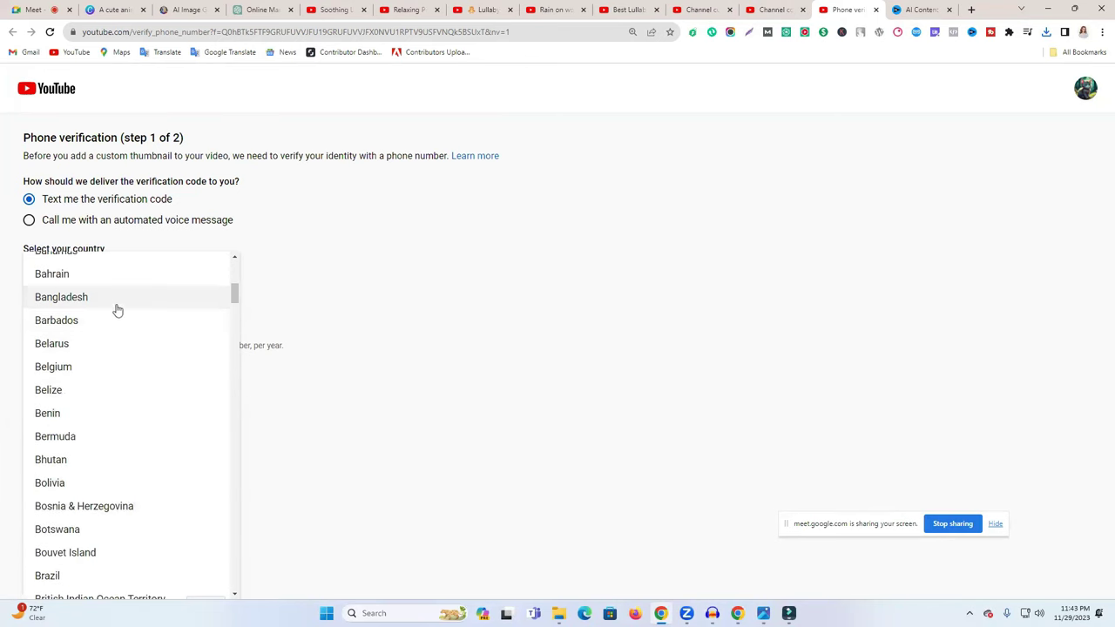
pyautogui.click(114, 303)
pyautogui.click(96, 320)
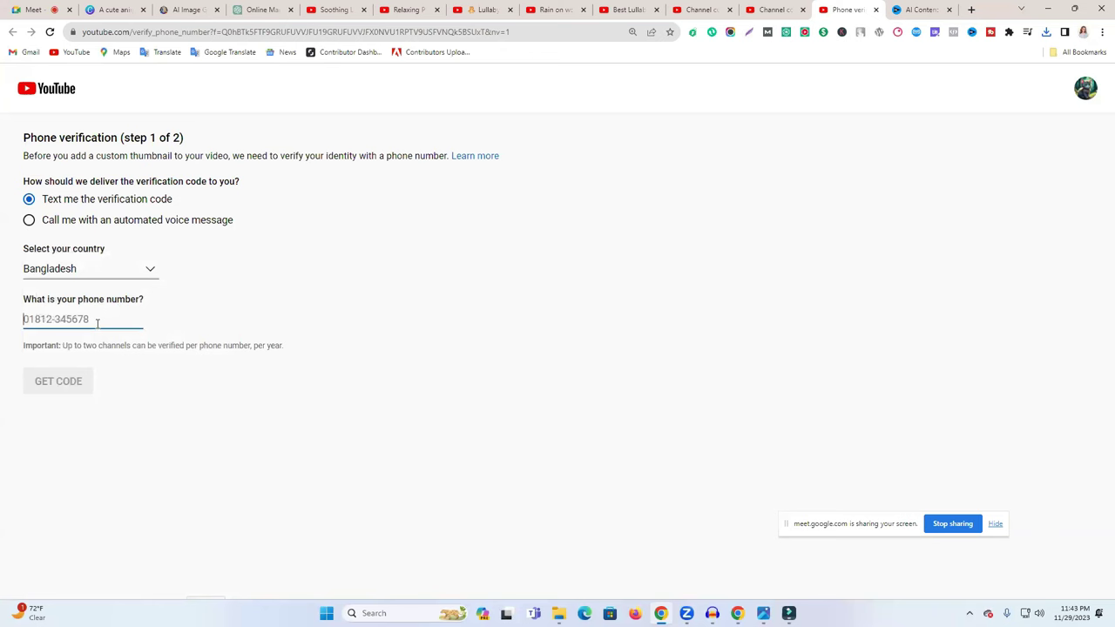
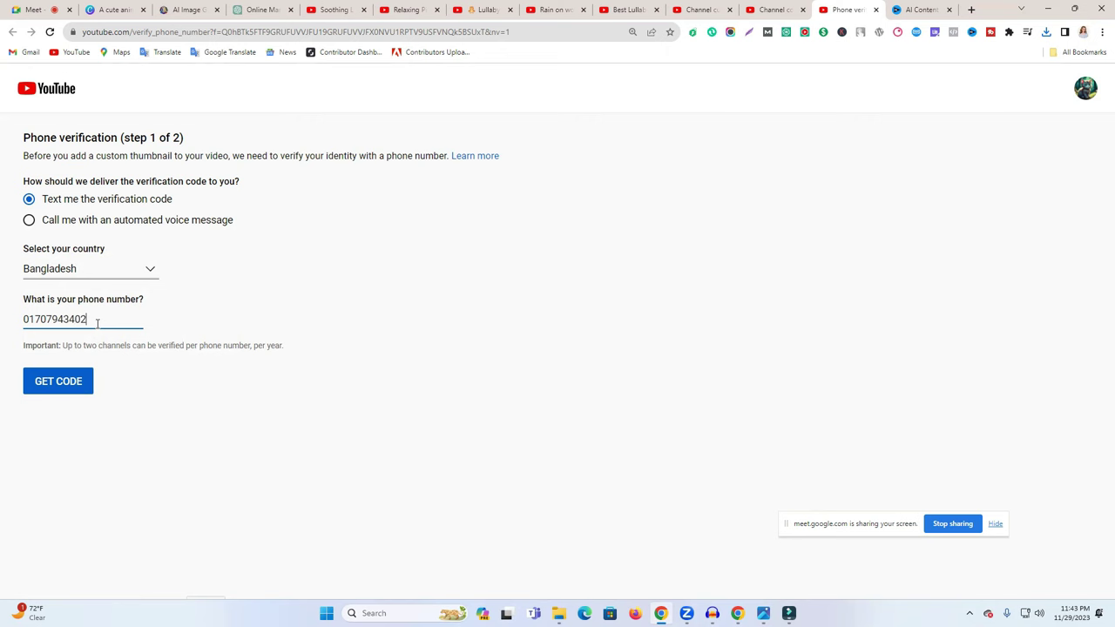
# Request the texted code, enter the six-digit verification code and submit it.
pyautogui.click(56, 380)
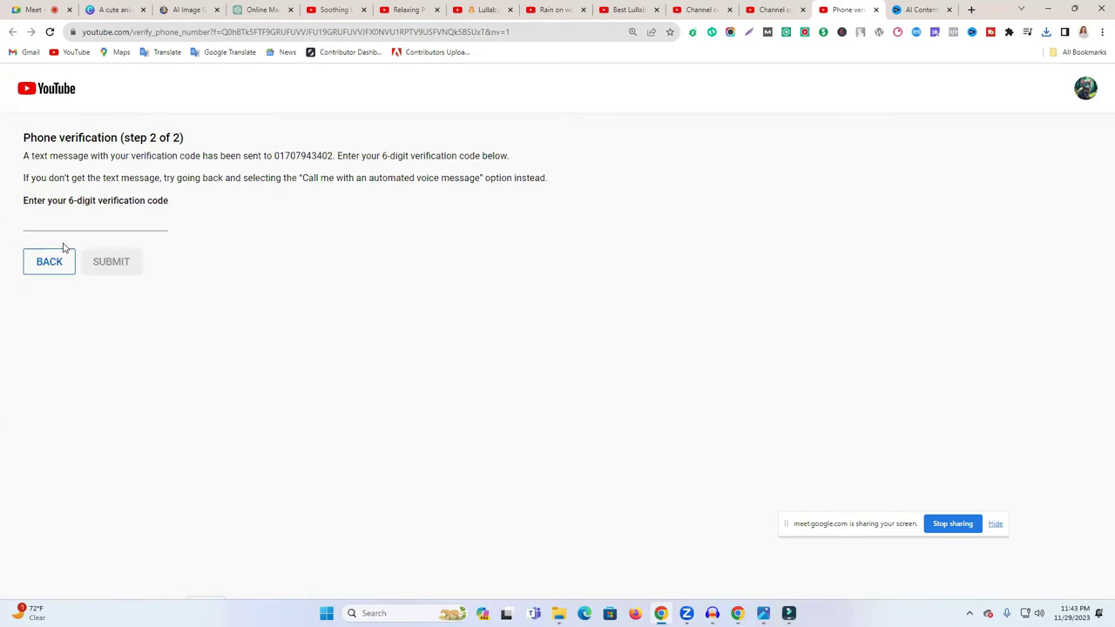
pyautogui.click(72, 223)
pyautogui.write('80')
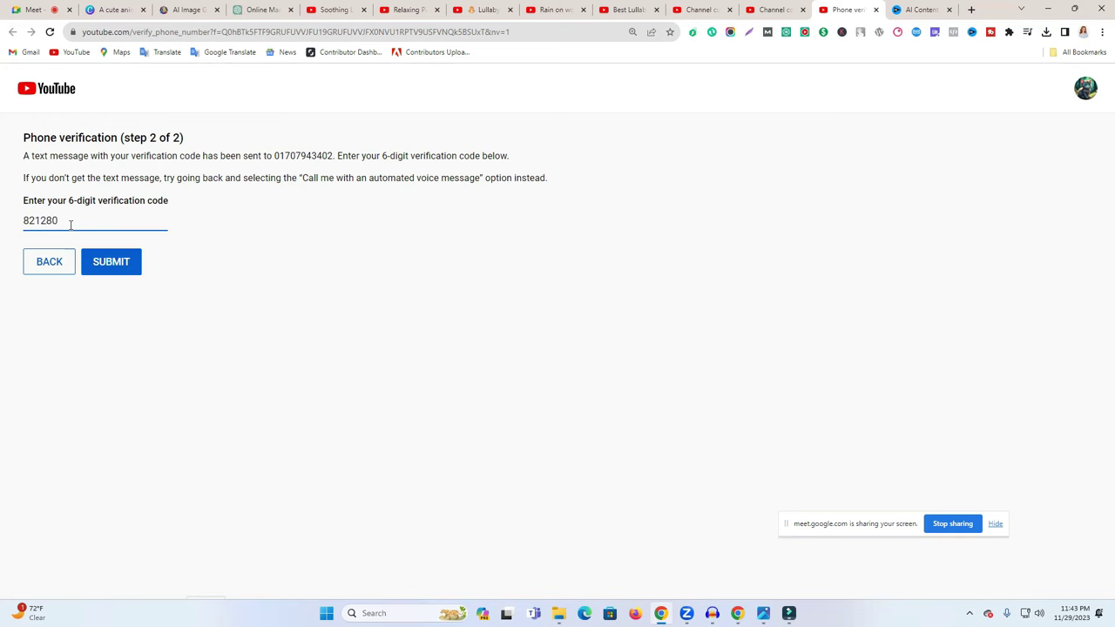
pyautogui.click(114, 276)
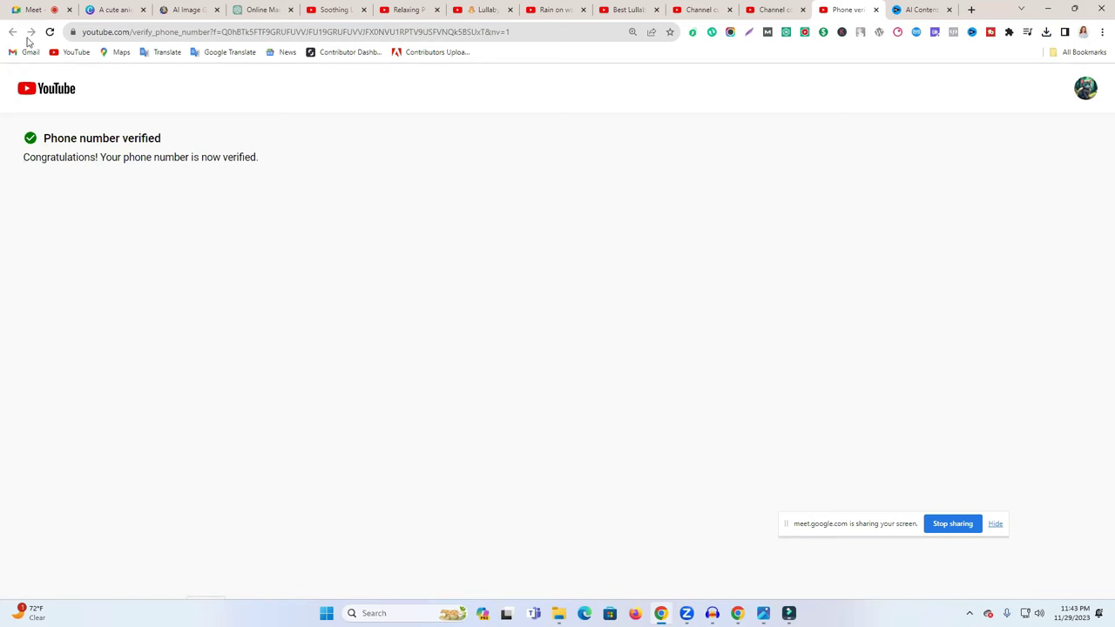
pyautogui.click(49, 32)
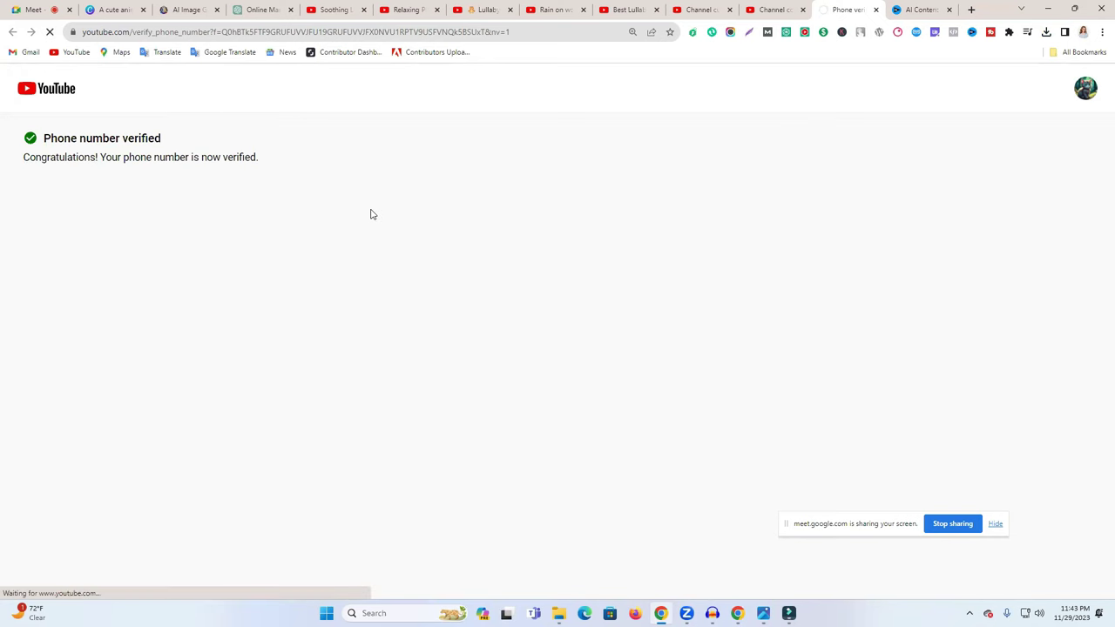
# Close the Phone verification tab and dismiss the vidIQ popups blocking the custom thumbnail upload.
pyautogui.click(756, 10)
pyautogui.click(876, 9)
pyautogui.click(367, 355)
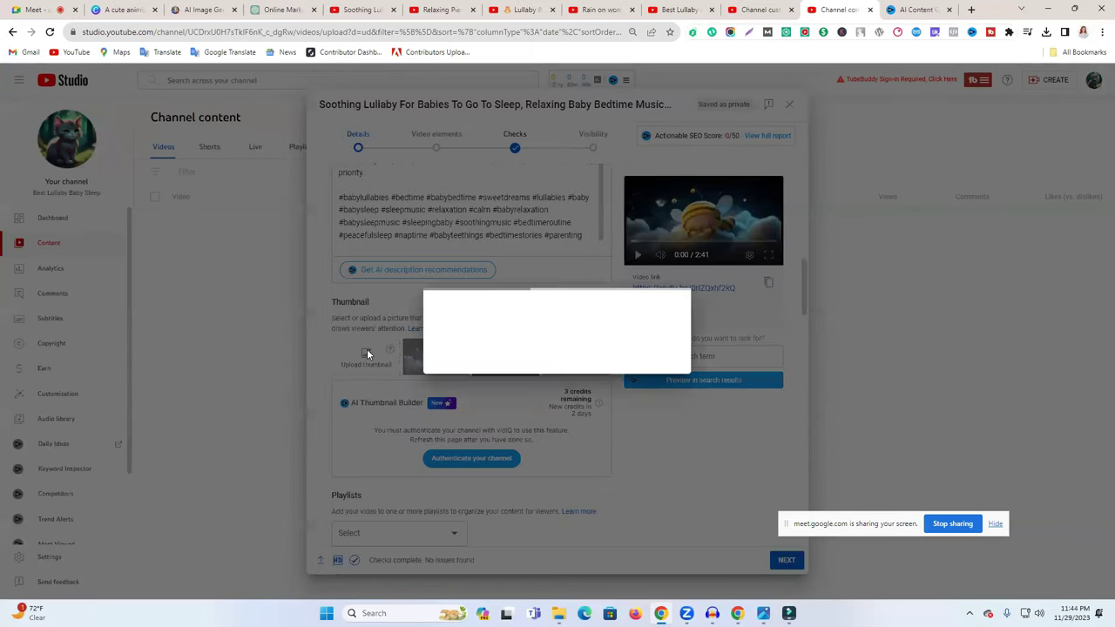
pyautogui.click(667, 366)
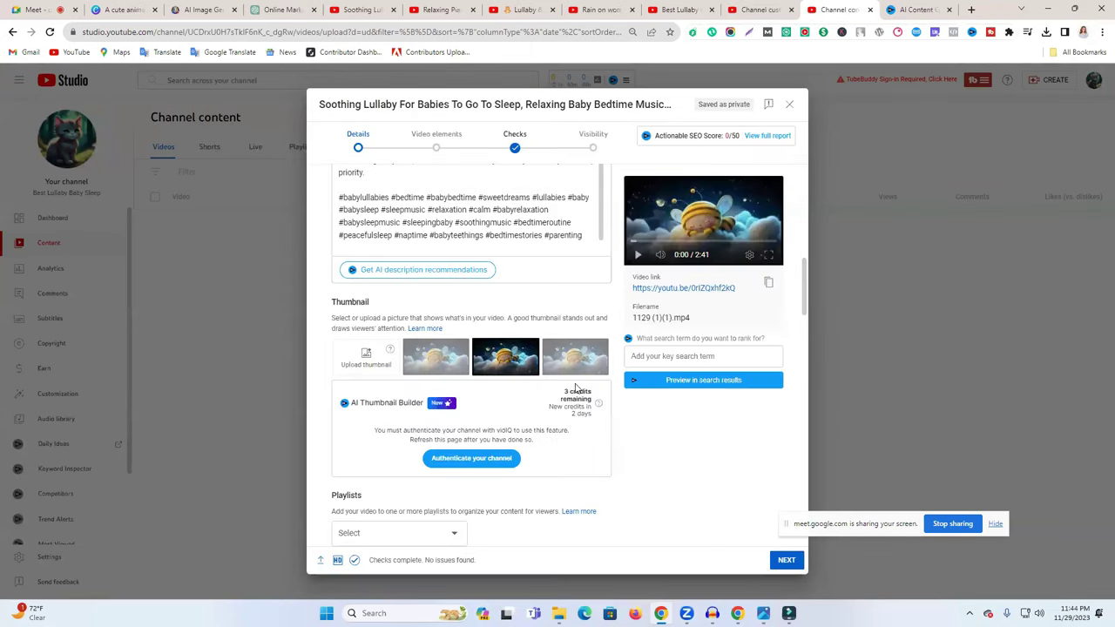
pyautogui.click(366, 364)
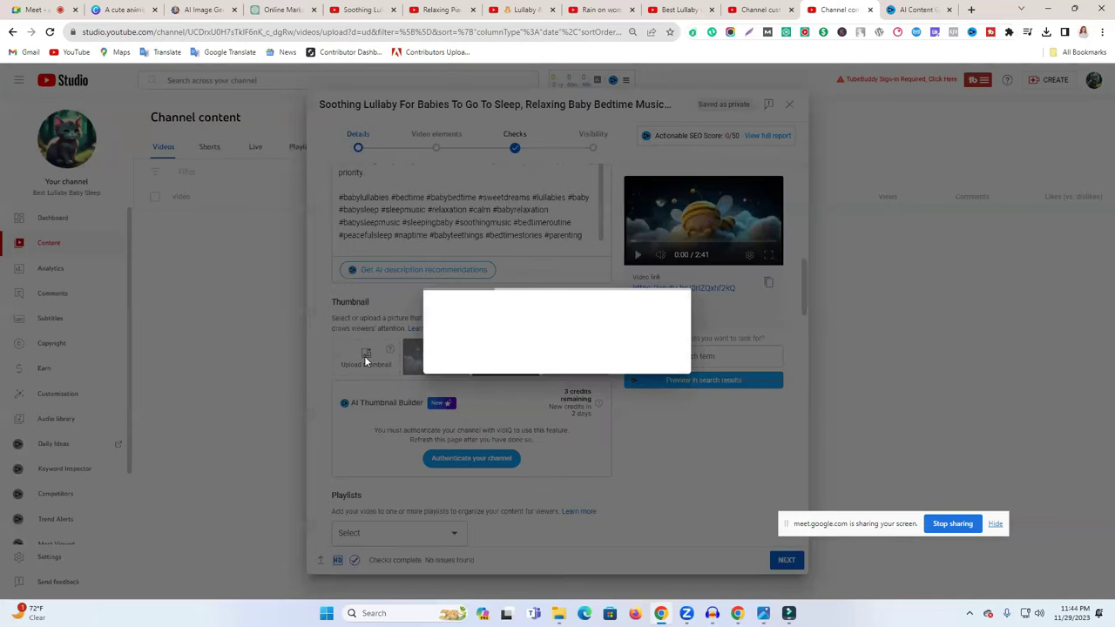
pyautogui.click(666, 366)
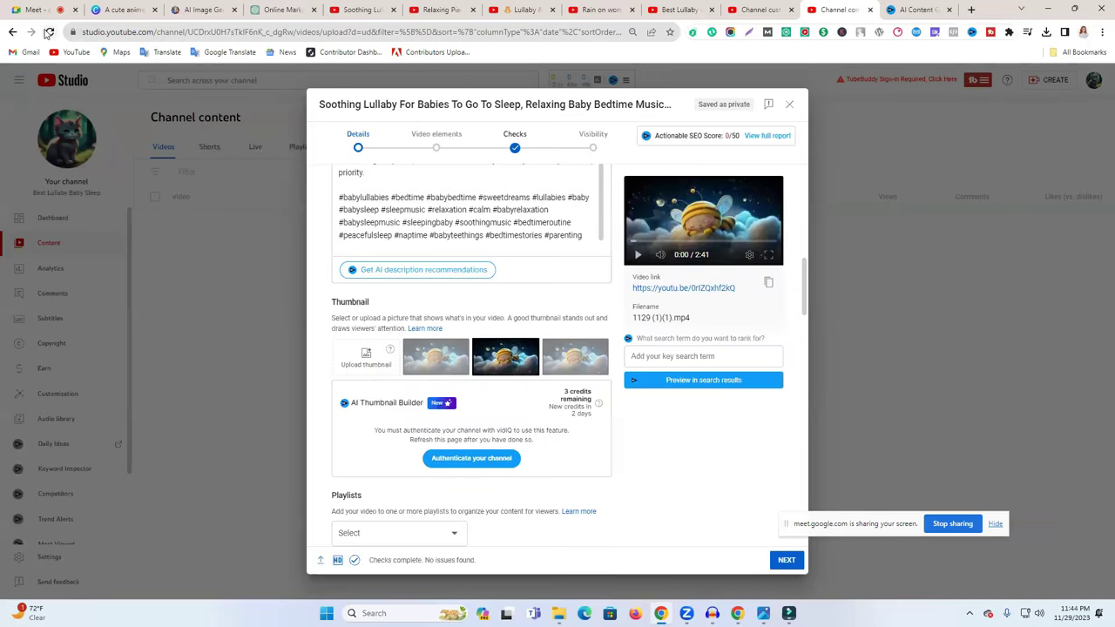
# Reload Studio, dismiss the upload window and welcome card, and open the lullaby draft's details.
pyautogui.click(50, 31)
pyautogui.click(615, 101)
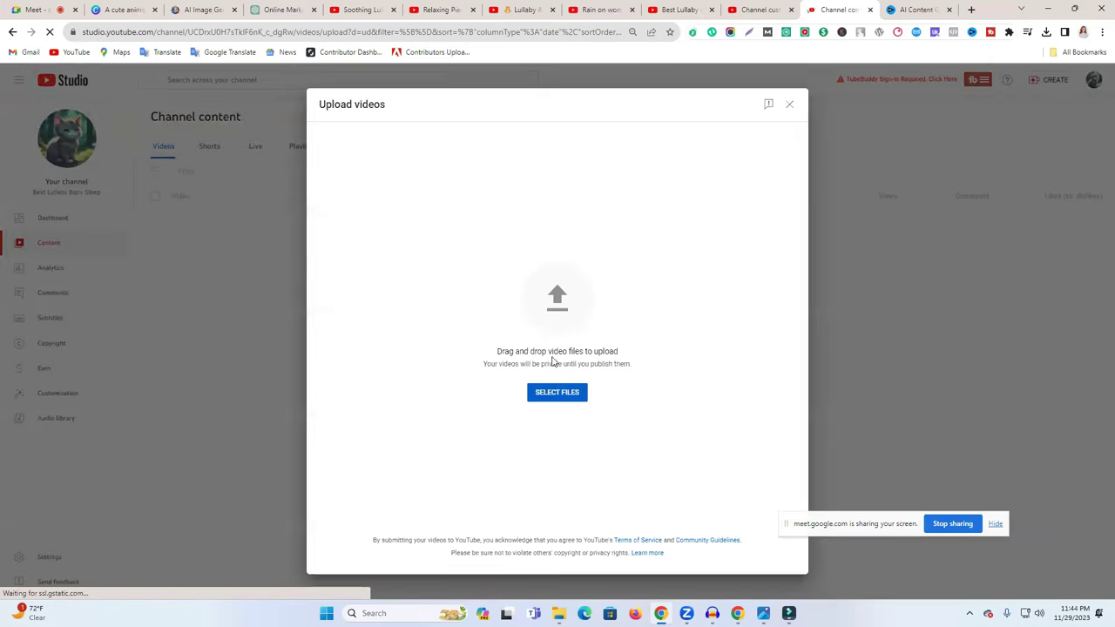
pyautogui.click(790, 107)
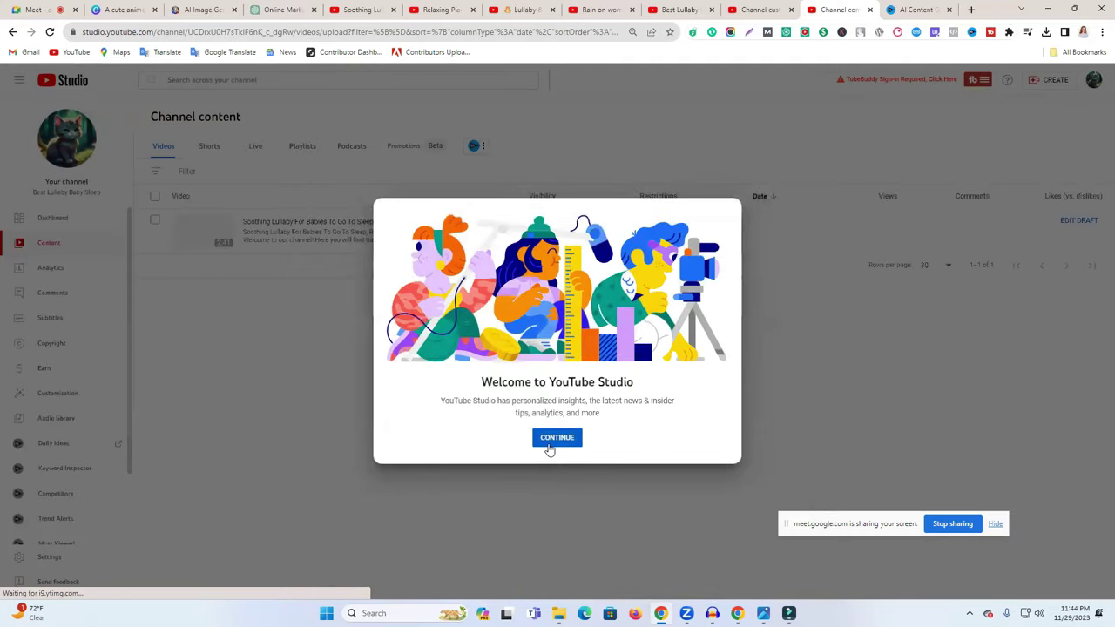
pyautogui.click(550, 443)
pyautogui.click(249, 241)
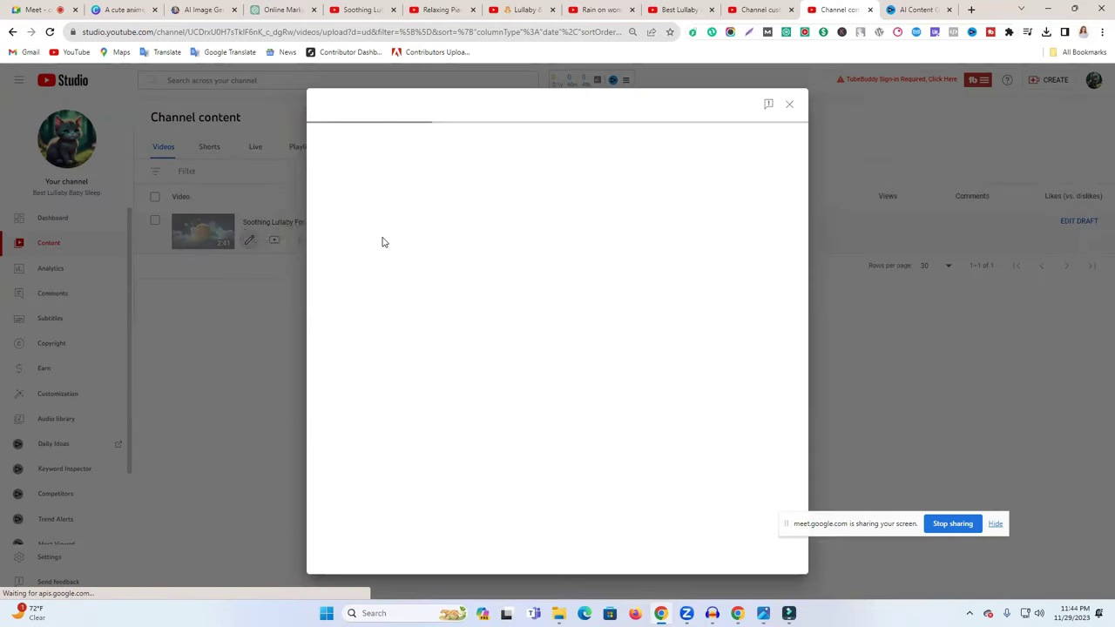
# Upload the maxresdefault (26) image from Downloads as the custom thumbnail.
pyautogui.scroll(-10, 445, 285)
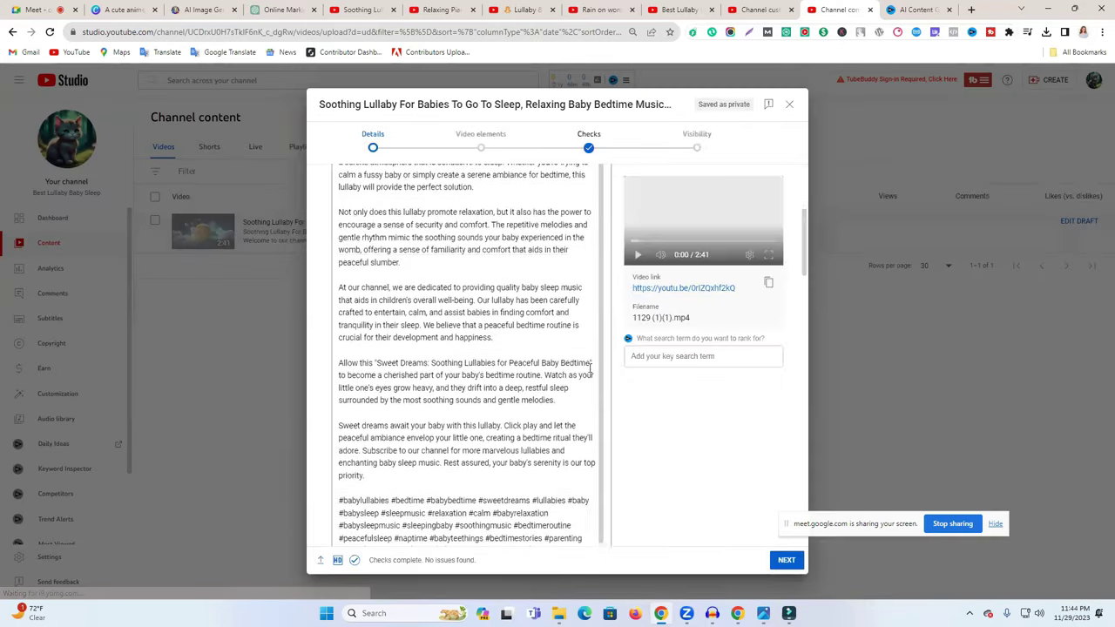
pyautogui.click(367, 374)
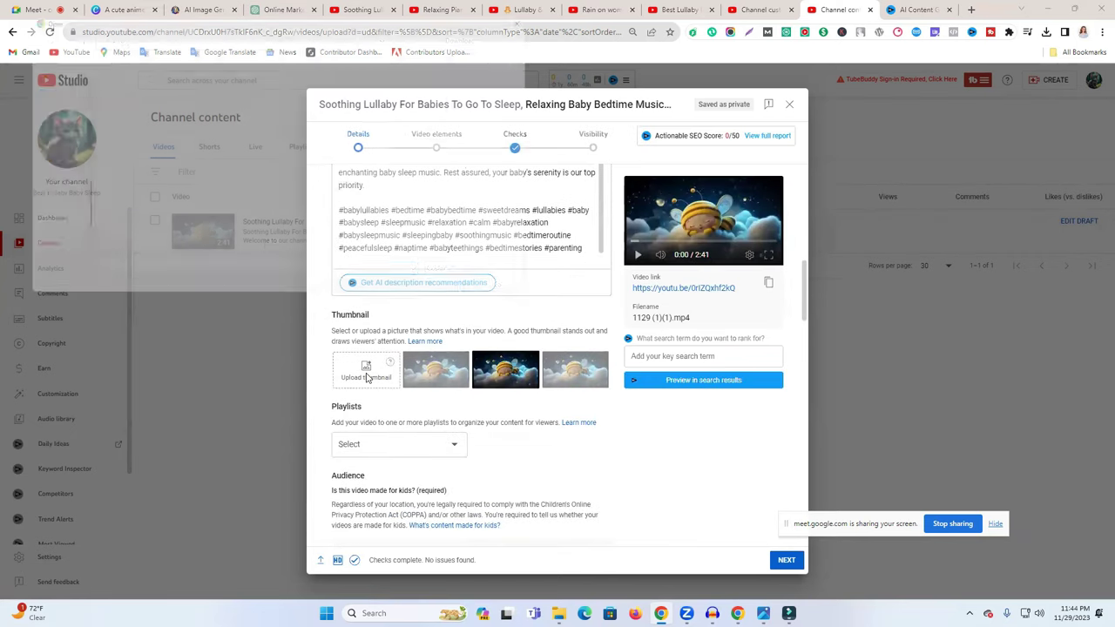
pyautogui.click(138, 133)
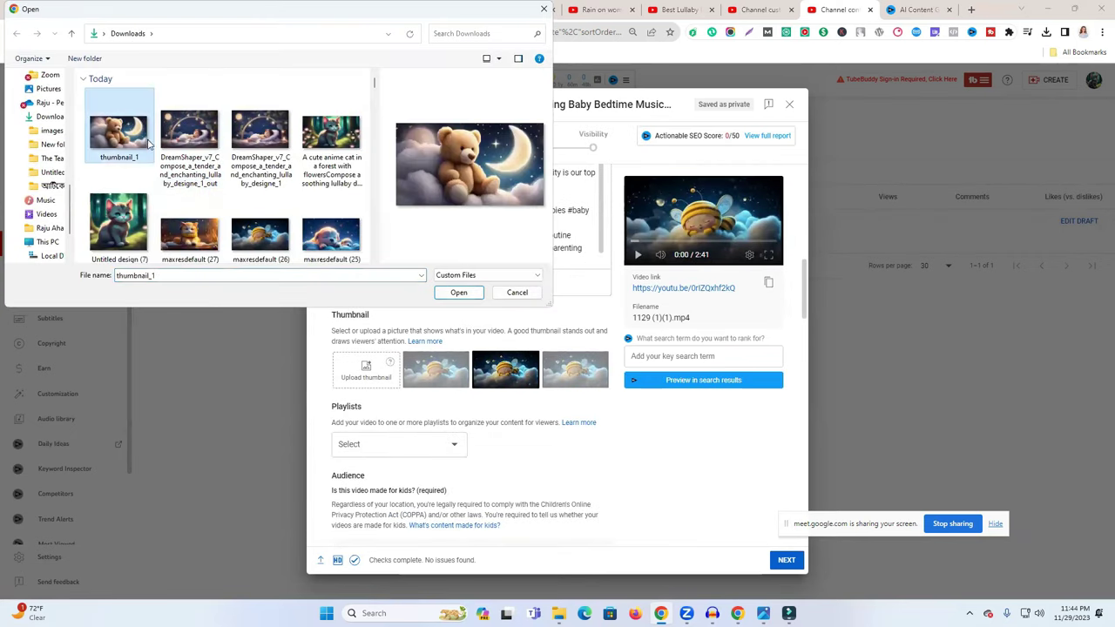
pyautogui.click(260, 228)
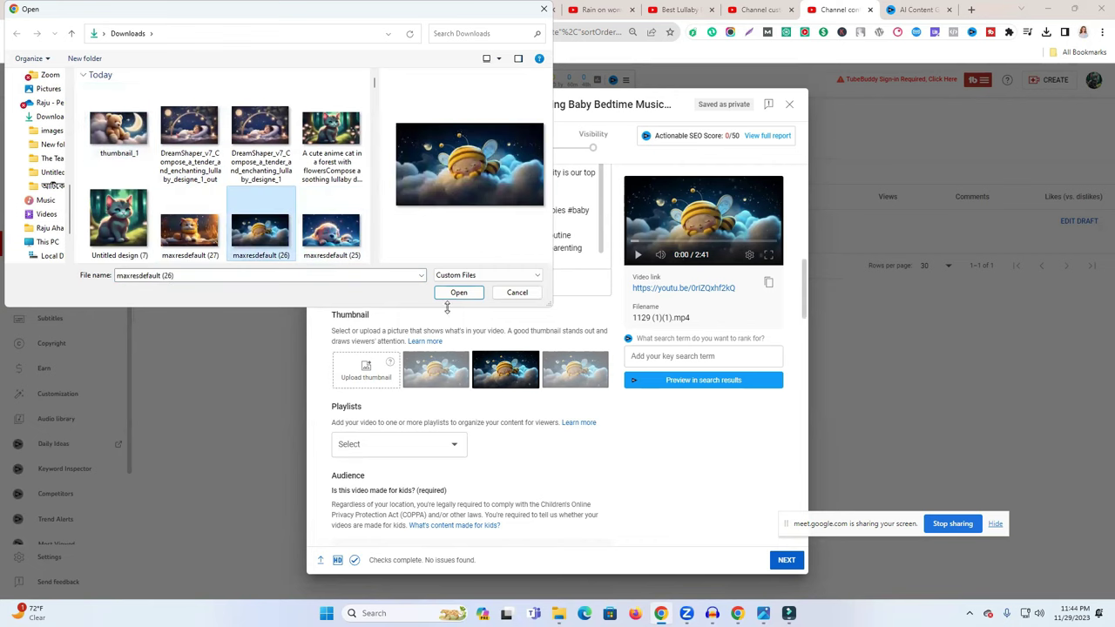
pyautogui.click(459, 293)
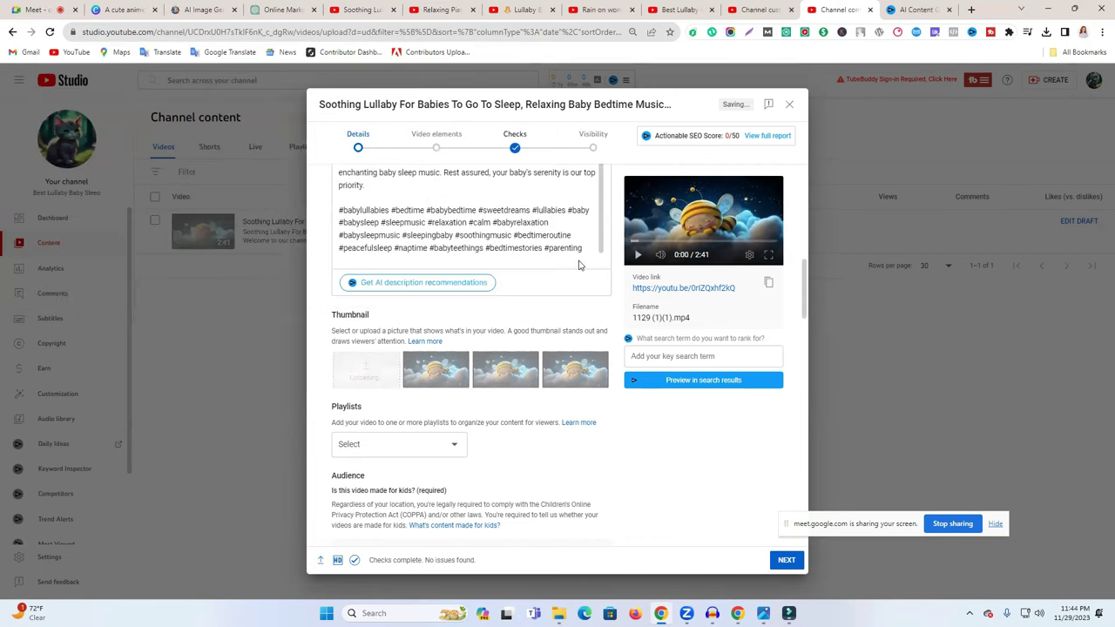
# Mark the video as made for kids and add the 'baby sleep music' recommended tag.
pyautogui.scroll(-2, 523, 368)
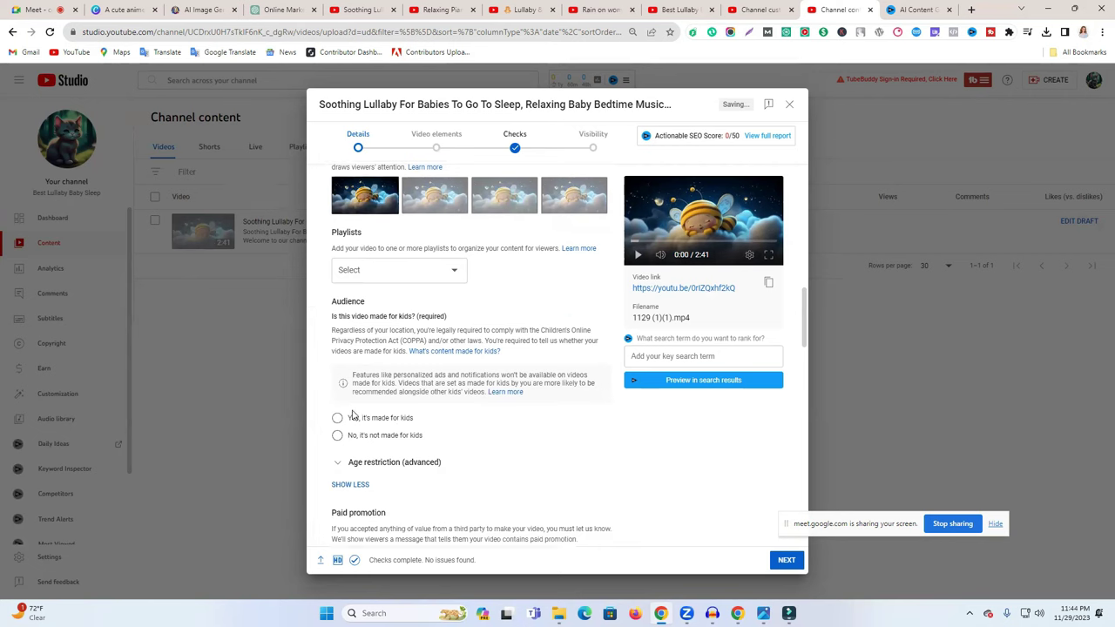
pyautogui.click(338, 418)
pyautogui.scroll(-10, 493, 419)
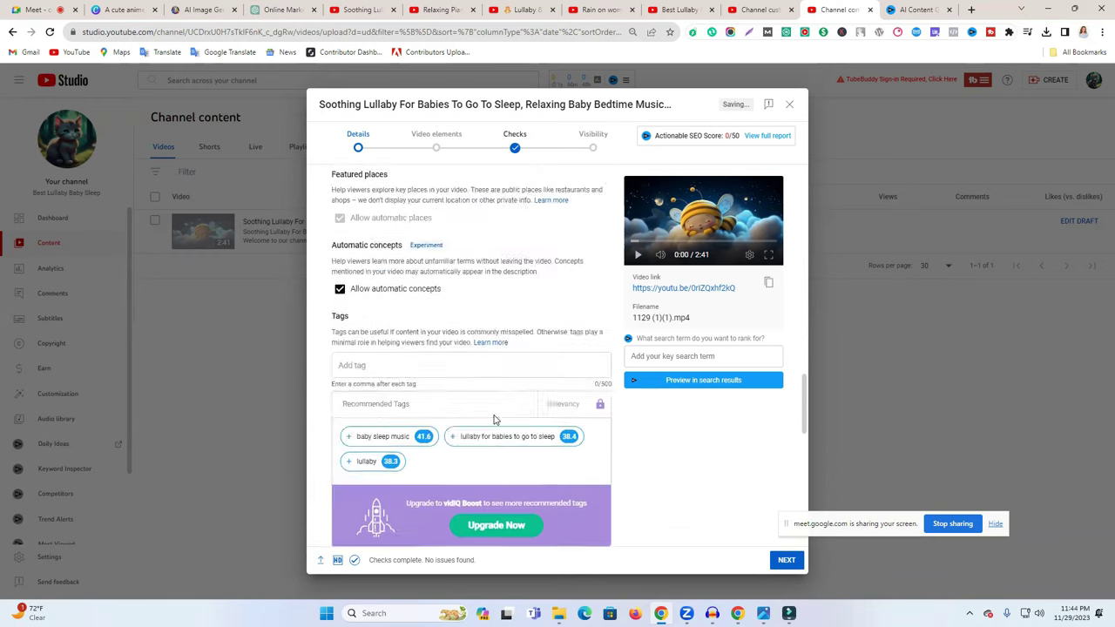
pyautogui.scroll(1, 493, 419)
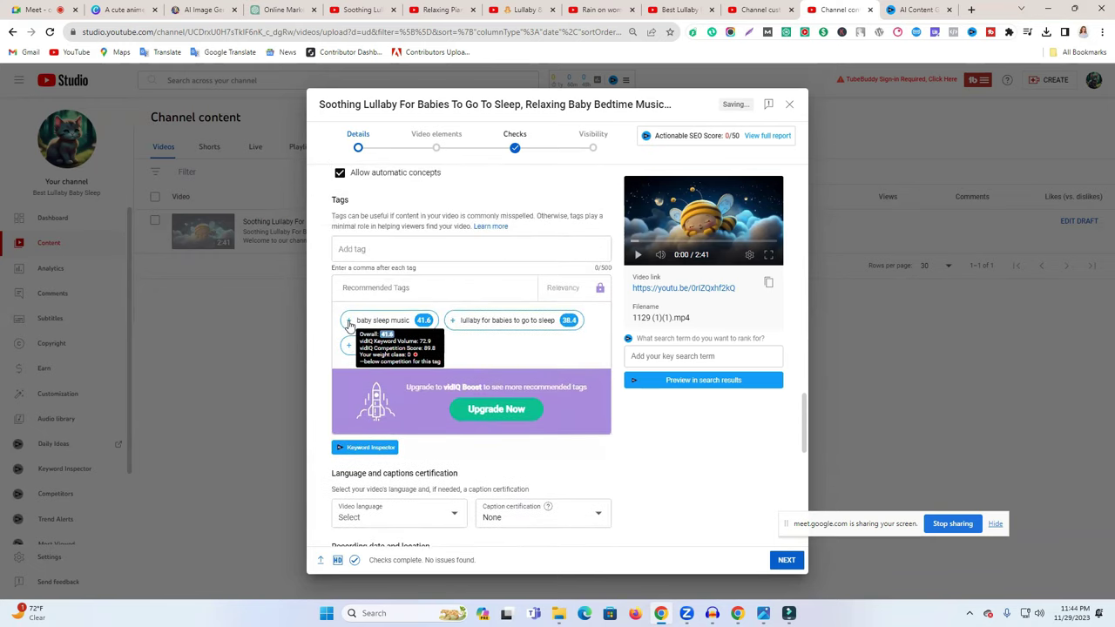
pyautogui.click(348, 321)
# Select the title line in the description and open a new browser tab.
pyautogui.scroll(10, 424, 248)
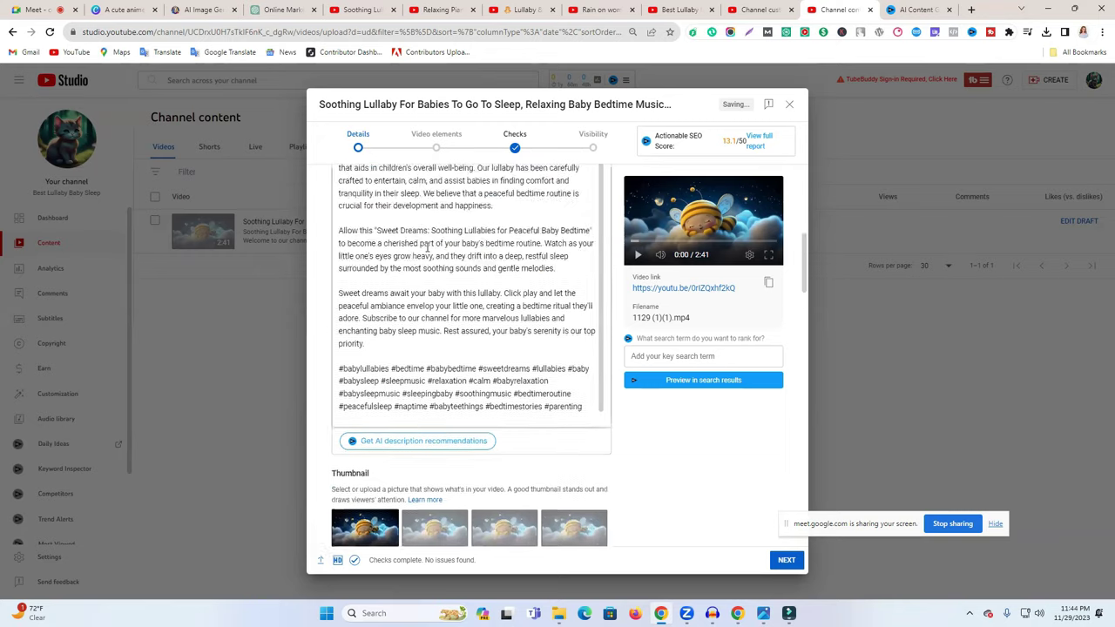
pyautogui.tripleClick(423, 235)
pyautogui.hotkey('ctrl', 'c')
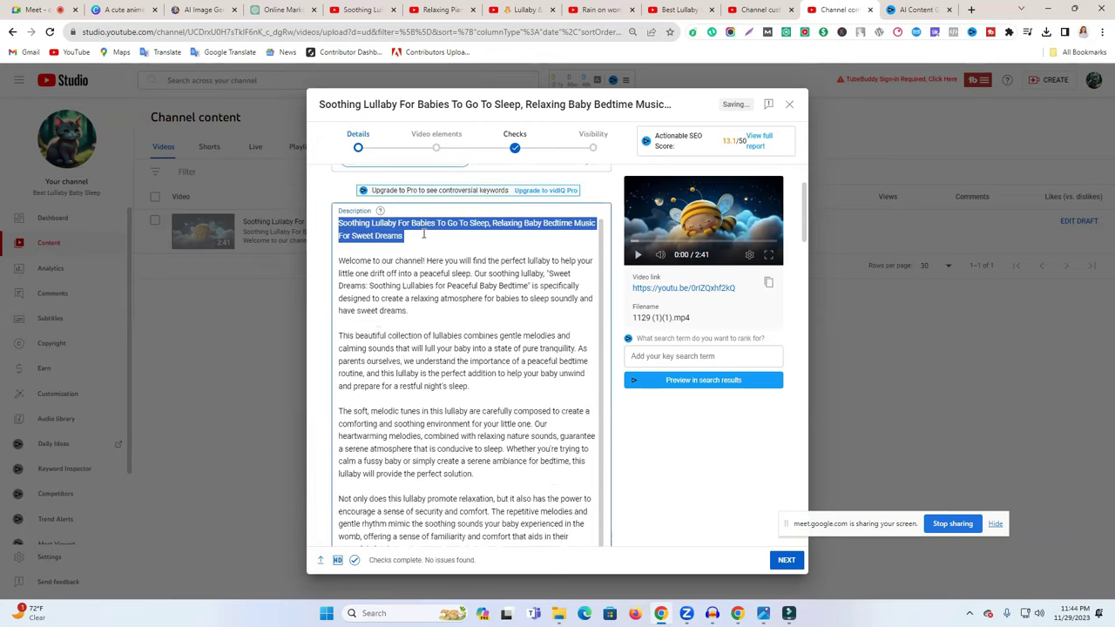
pyautogui.click(971, 10)
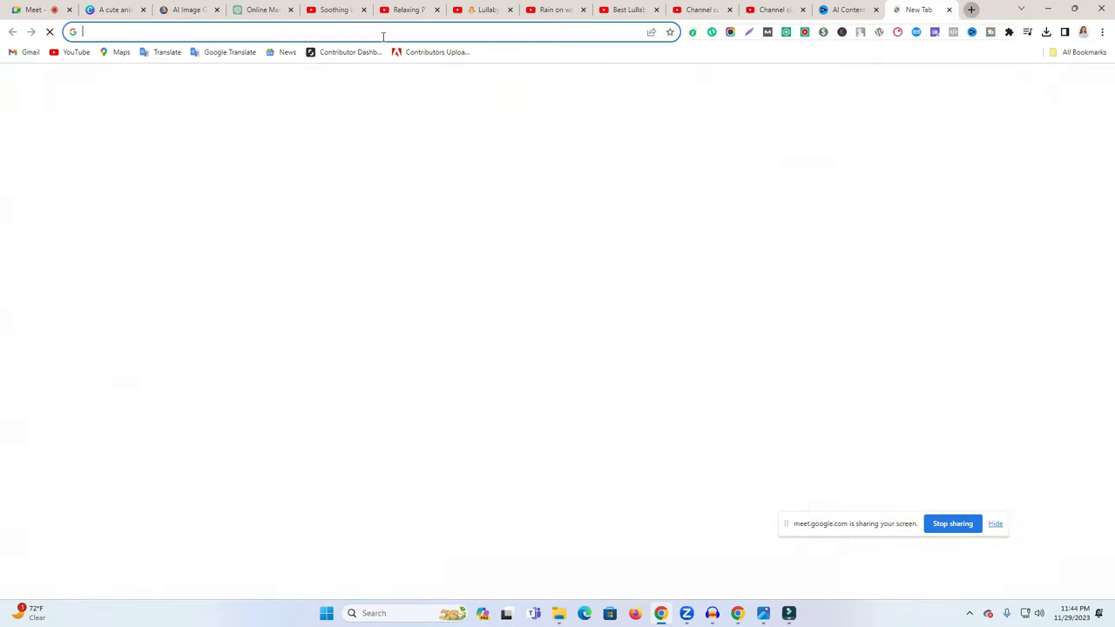
# Search Google for a youtube tag generator and open the Rapidtags site.
pyautogui.click(392, 27)
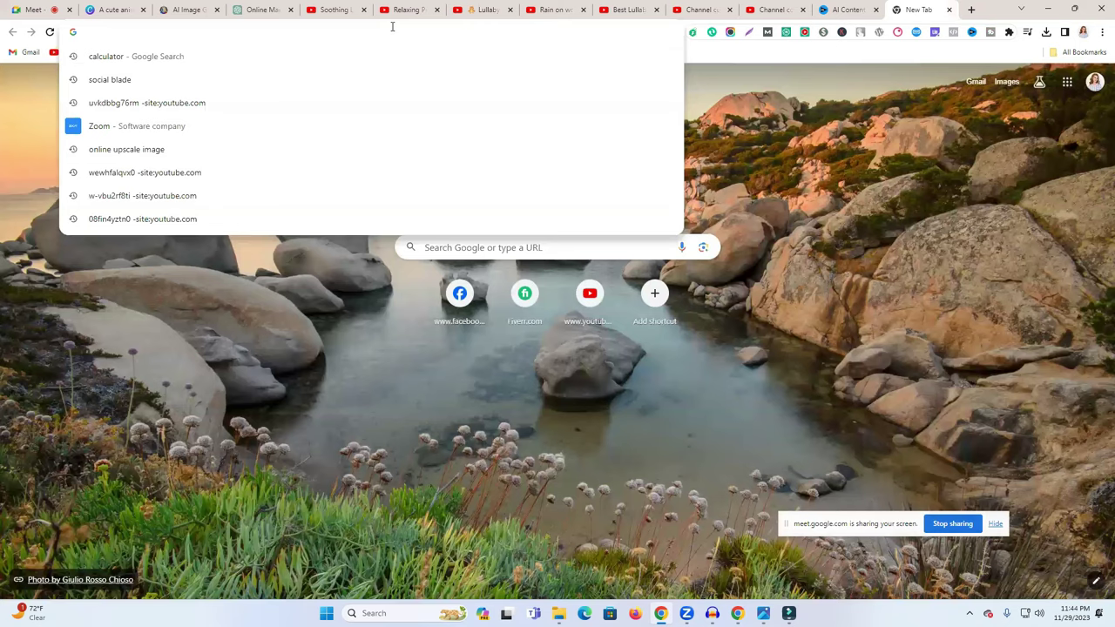
pyautogui.write('y')
pyautogui.click(313, 78)
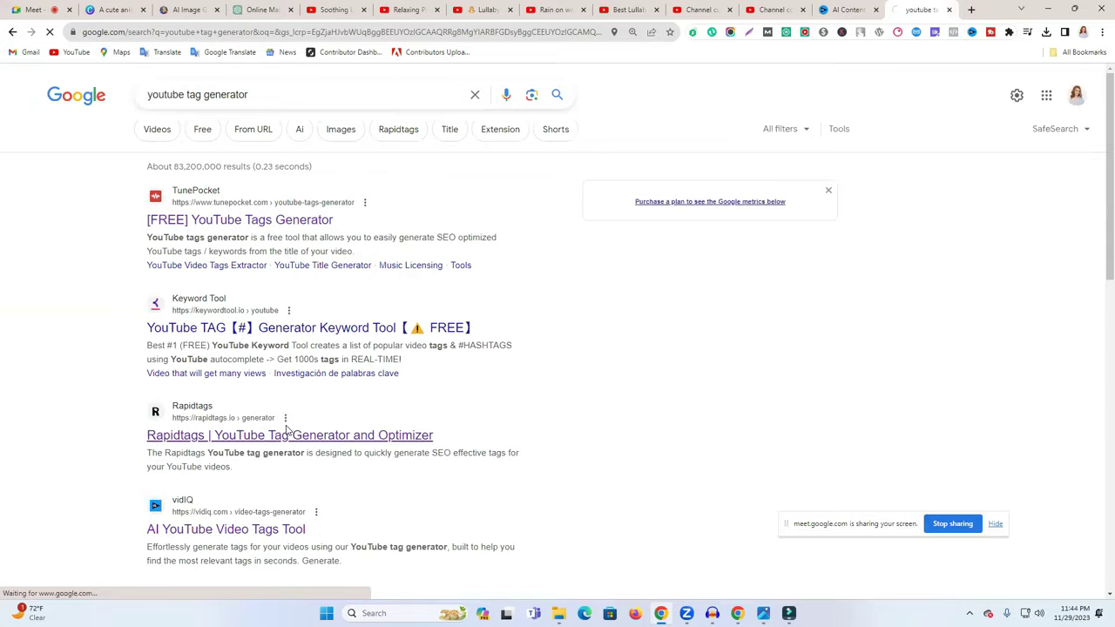
pyautogui.click(286, 434)
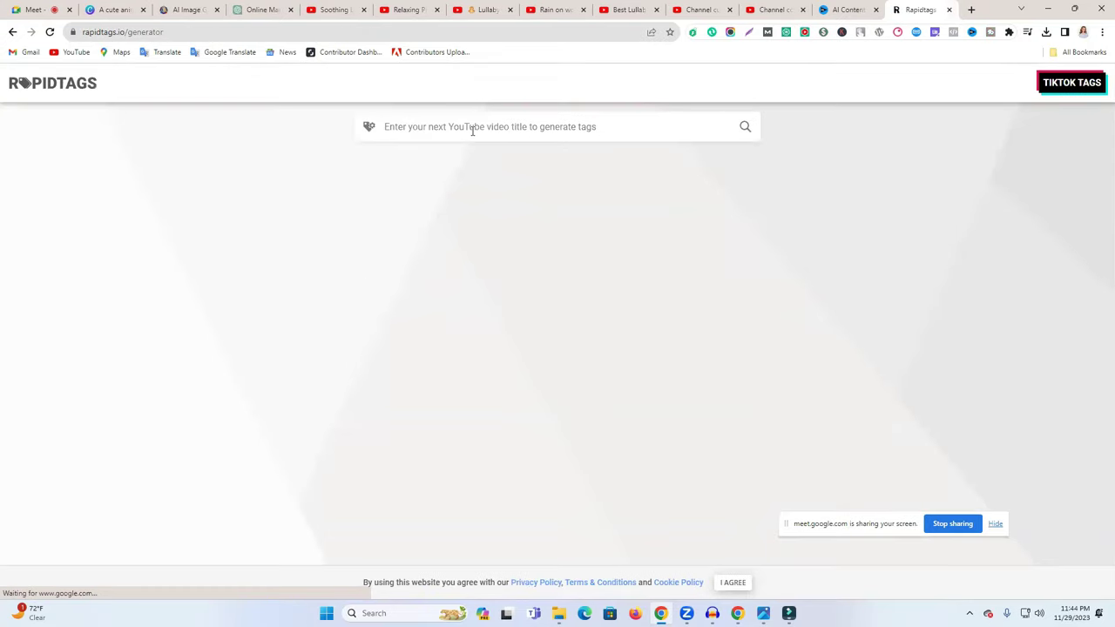
# Paste the video title into Rapidtags, generate the tags and copy the full list.
pyautogui.click(473, 128)
pyautogui.hotkey('ctrl', 'v')
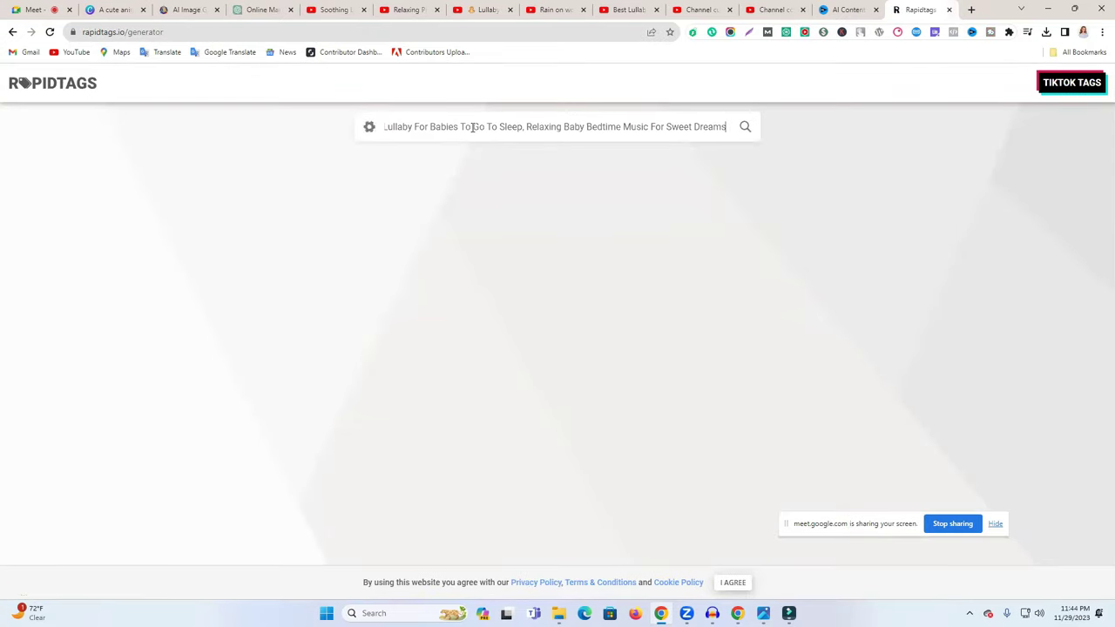
pyautogui.press('Return')
pyautogui.click(384, 452)
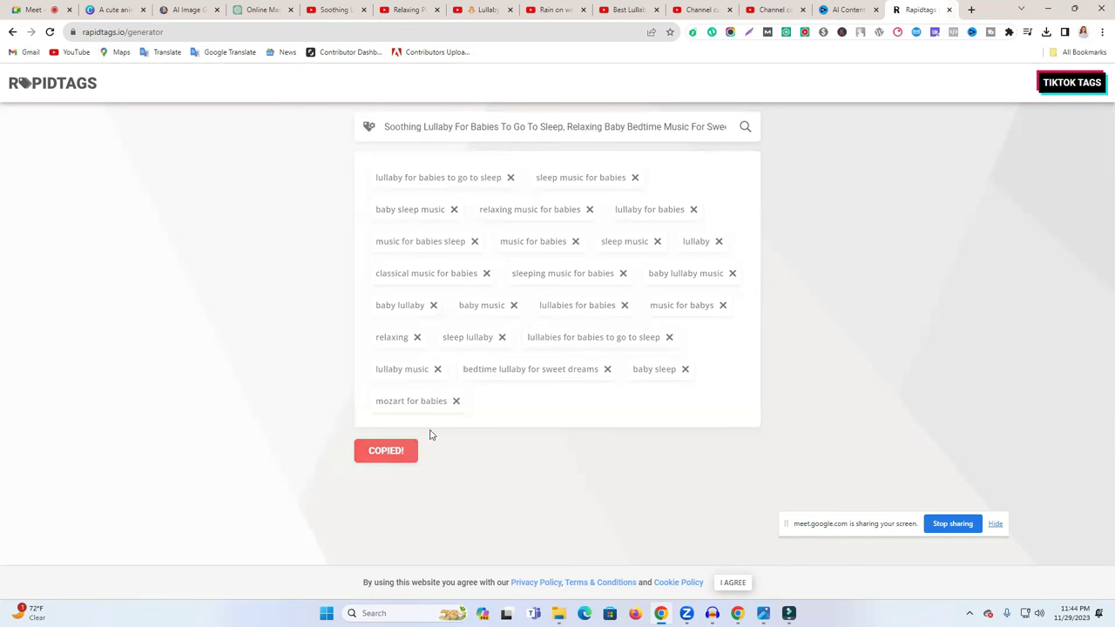
pyautogui.click(409, 10)
pyautogui.click(497, 6)
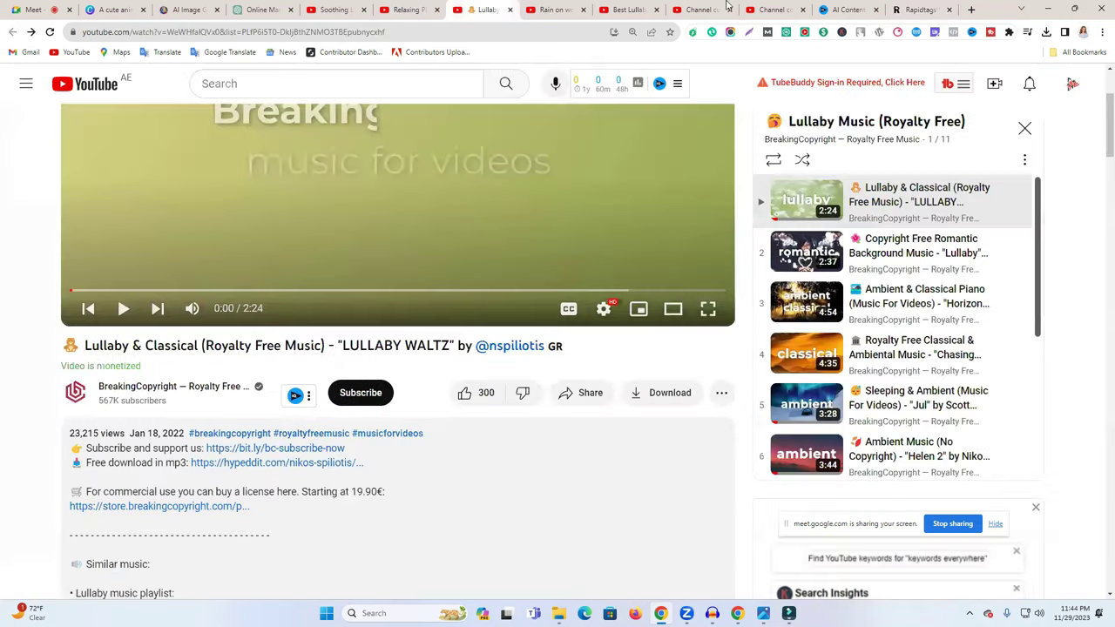
# Paste the Rapidtags tags into the Tags field (488/500, SEO 50/50) and continue to Video elements.
pyautogui.click(756, 7)
pyautogui.scroll(-15, 574, 310)
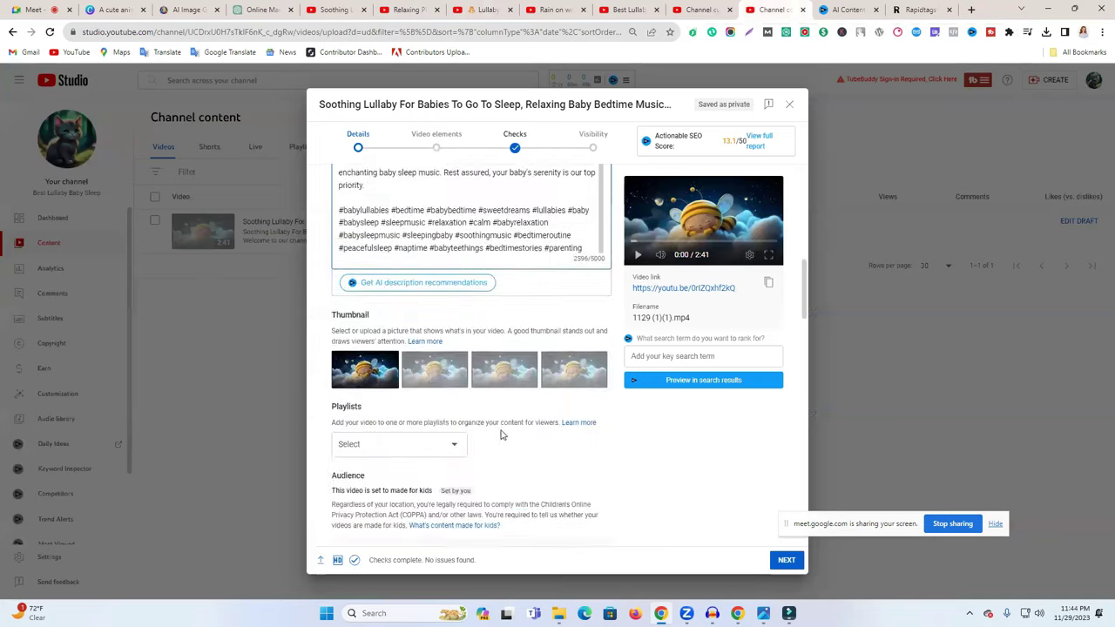
pyautogui.scroll(-5, 413, 467)
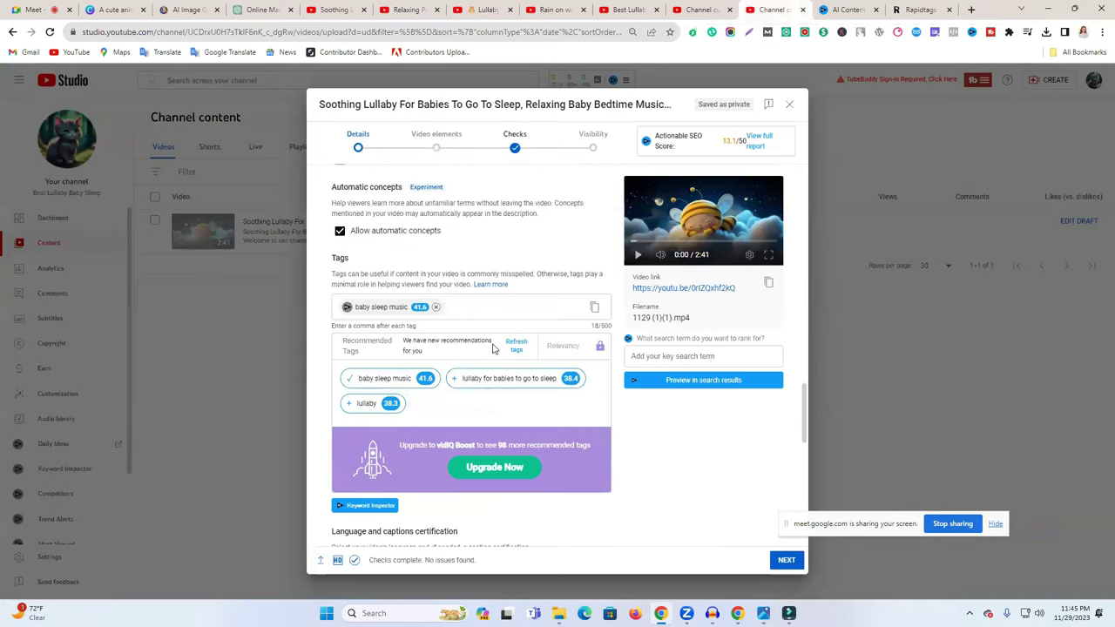
pyautogui.click(496, 315)
pyautogui.hotkey('ctrl', 'v')
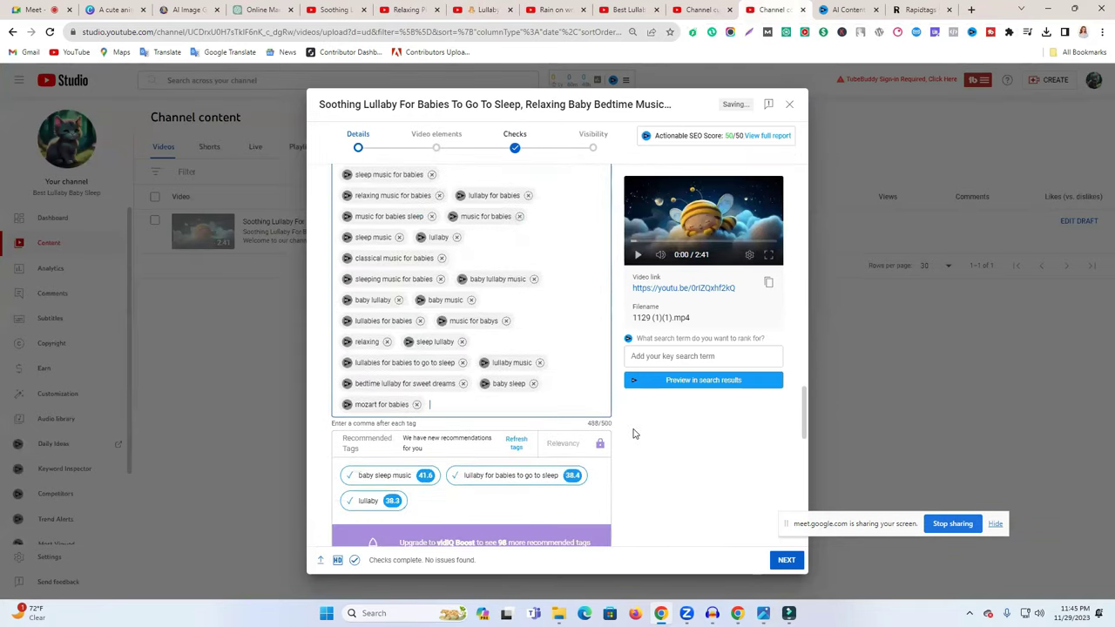
pyautogui.moveTo(726, 135); pyautogui.dragTo(746, 140)
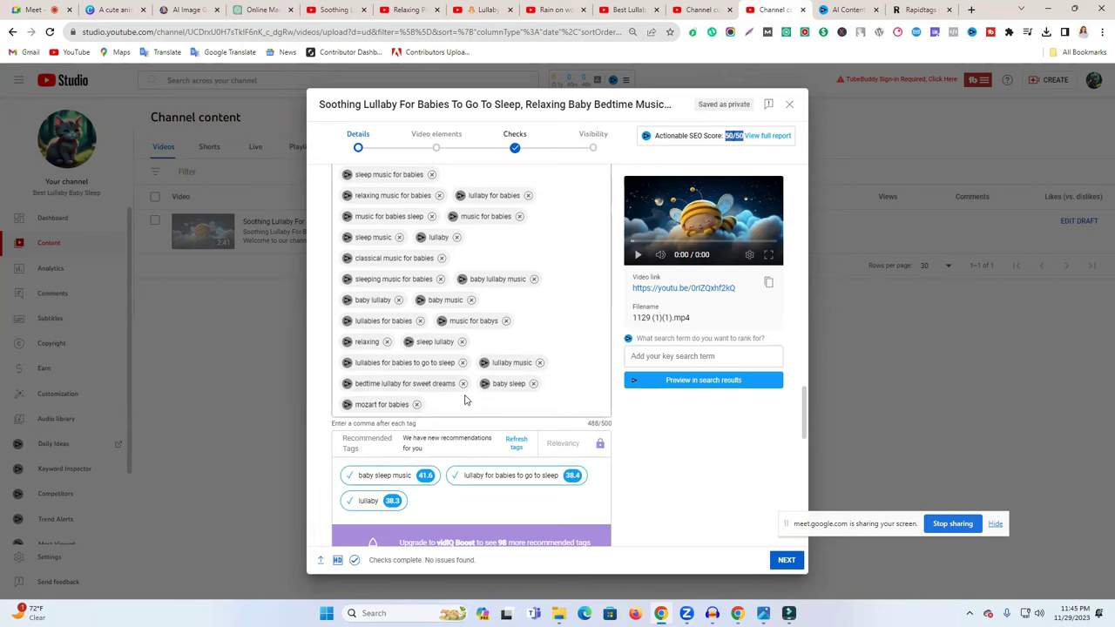
pyautogui.scroll(-10, 475, 392)
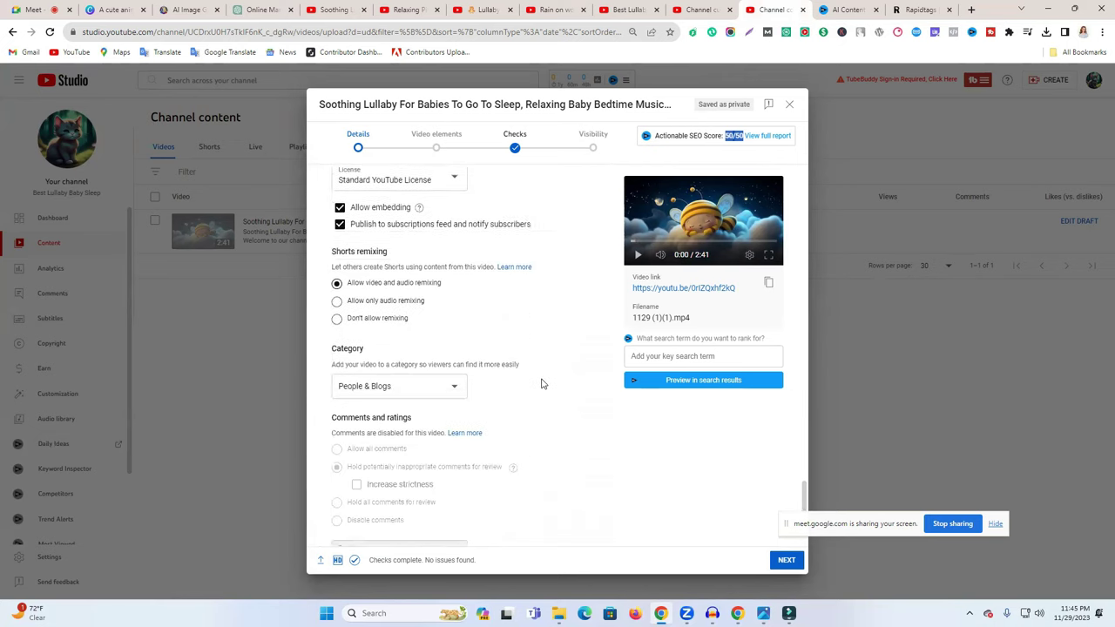
pyautogui.scroll(-1, 541, 383)
pyautogui.click(780, 562)
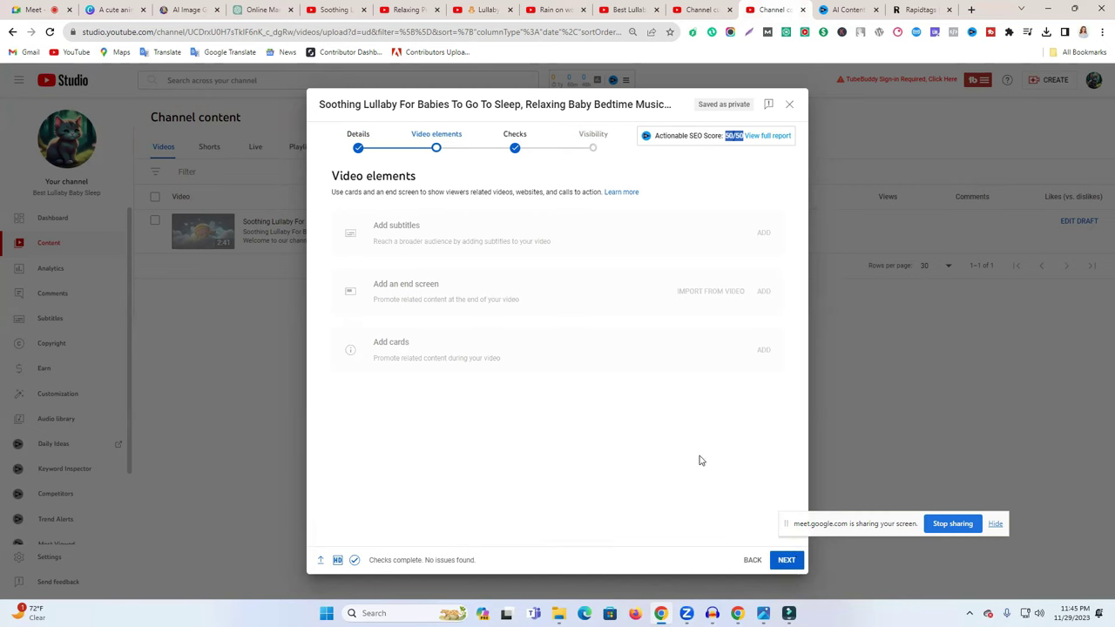
# Confirm the Checks step reports no copyright issues, then return to the Details step.
pyautogui.click(785, 562)
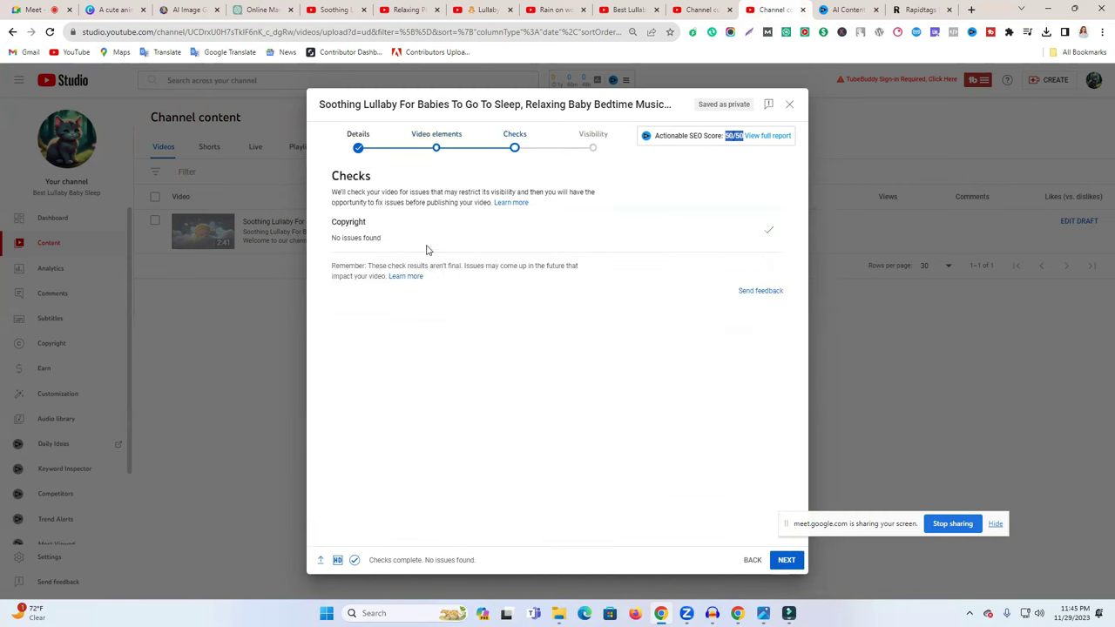
pyautogui.moveTo(323, 214); pyautogui.dragTo(572, 264)
pyautogui.click(732, 439)
pyautogui.click(357, 147)
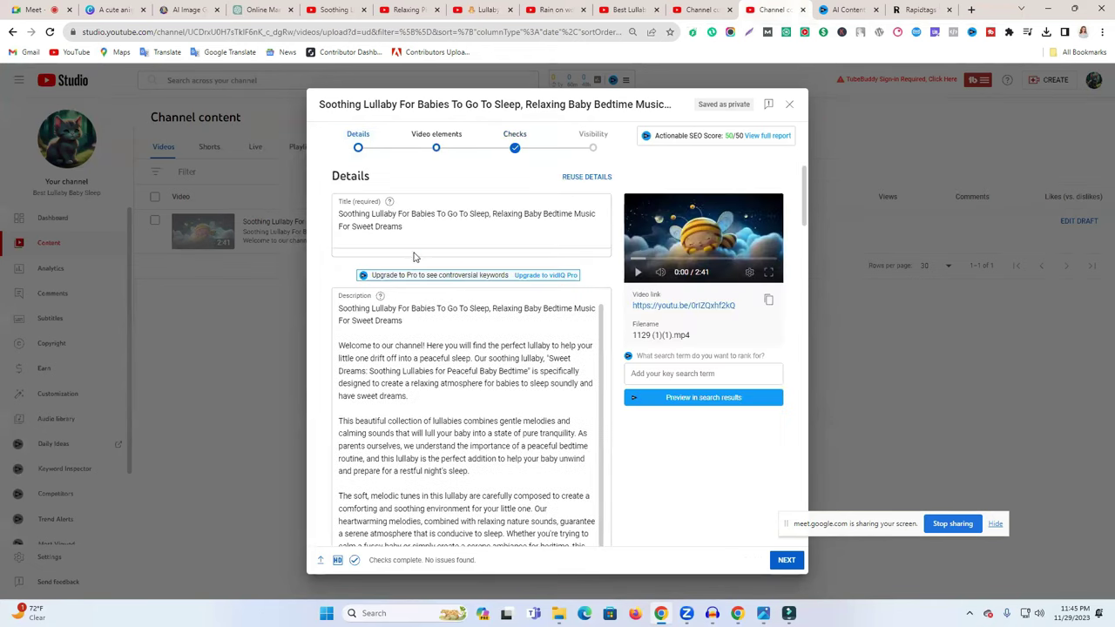
pyautogui.scroll(-10, 418, 366)
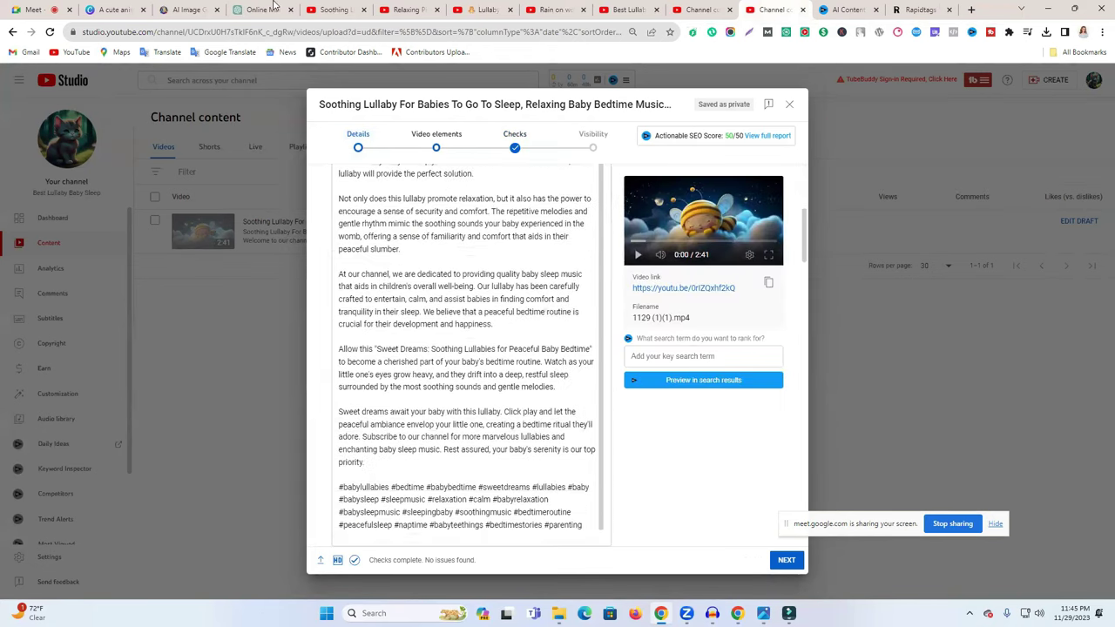
pyautogui.click(273, 8)
# Switch to the Lullaby Waltz video tab and scroll to its License section.
pyautogui.click(329, 9)
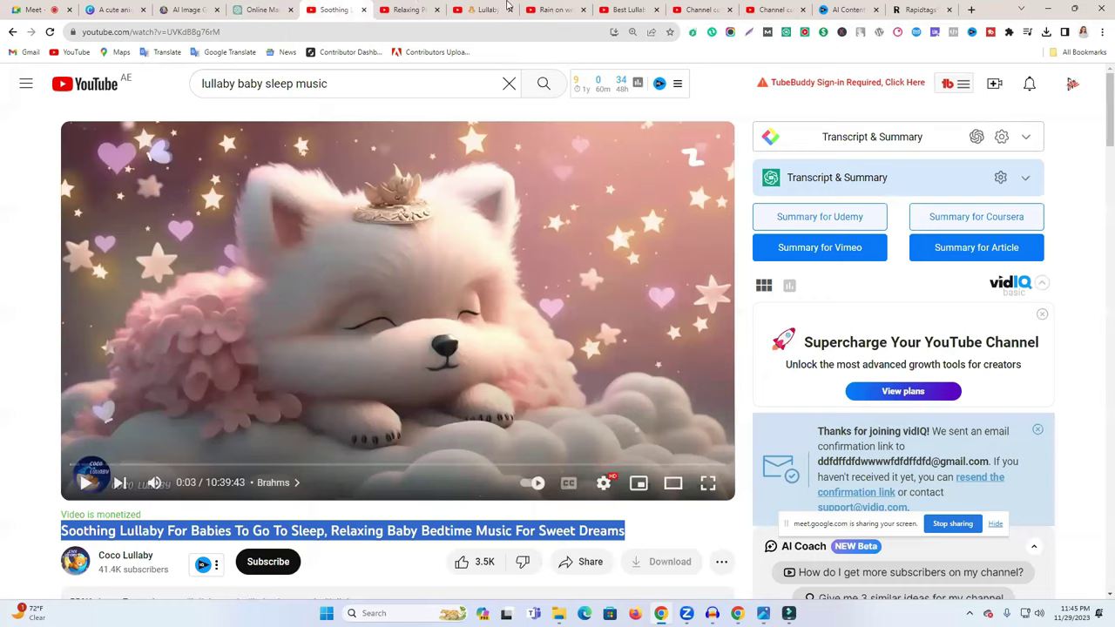
pyautogui.hotkey('ctrl', 'Tab')
pyautogui.hotkey('ctrl', 'Tab')
pyautogui.scroll(-2, 387, 321)
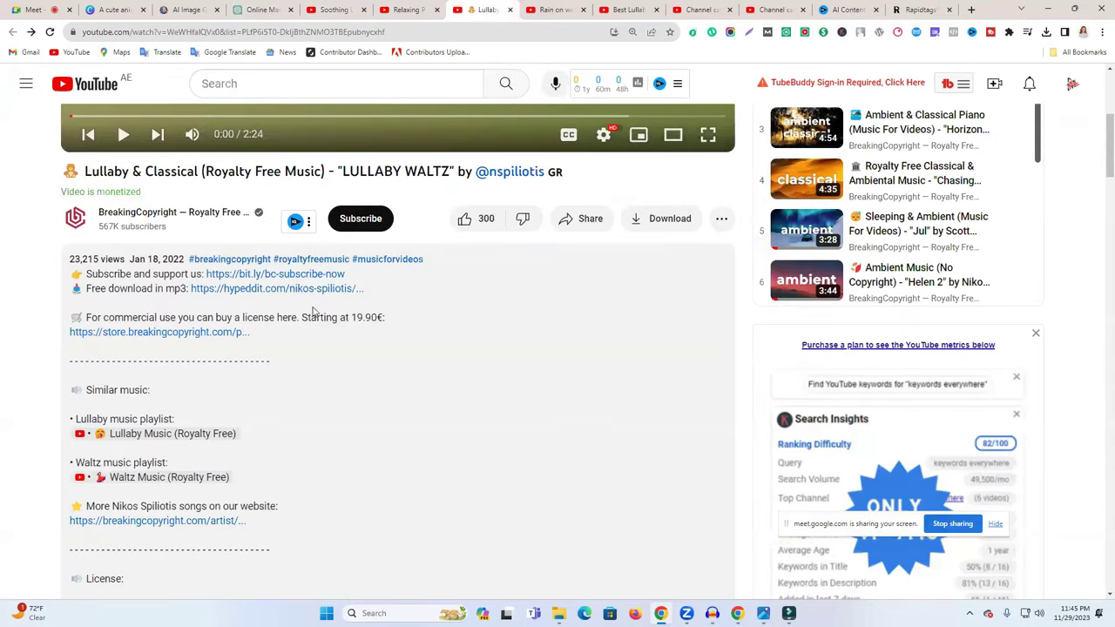
pyautogui.scroll(-3, 166, 432)
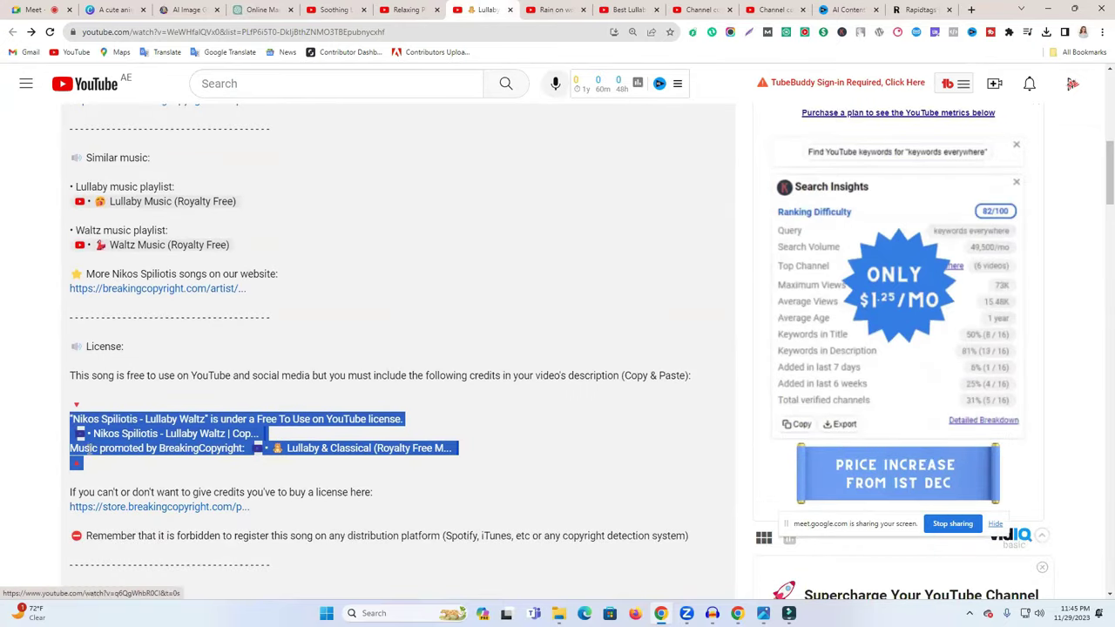
pyautogui.click(85, 436)
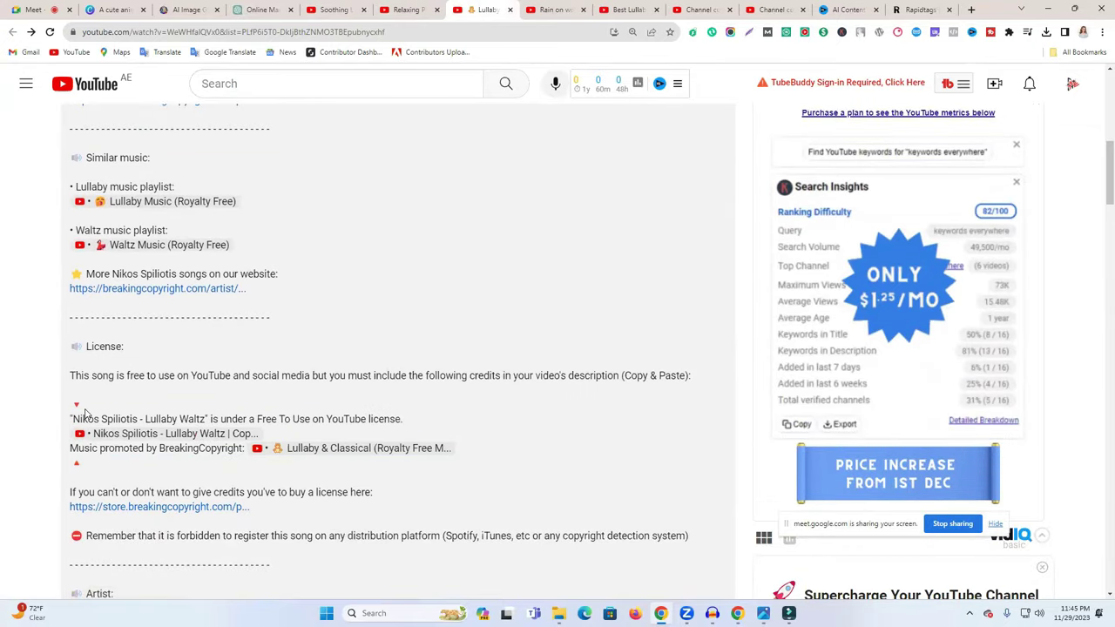
# Select and copy the three license credit lines from the video description.
pyautogui.moveTo(90, 346); pyautogui.dragTo(150, 349)
pyautogui.moveTo(103, 377); pyautogui.dragTo(297, 377)
pyautogui.moveTo(625, 376); pyautogui.dragTo(711, 381)
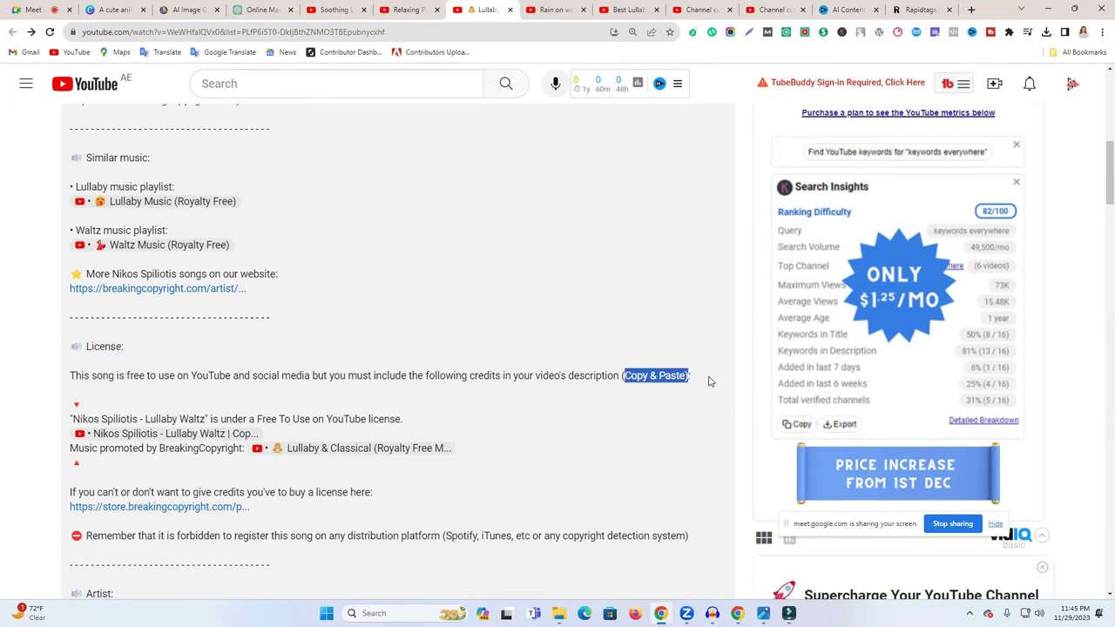
pyautogui.click(74, 408)
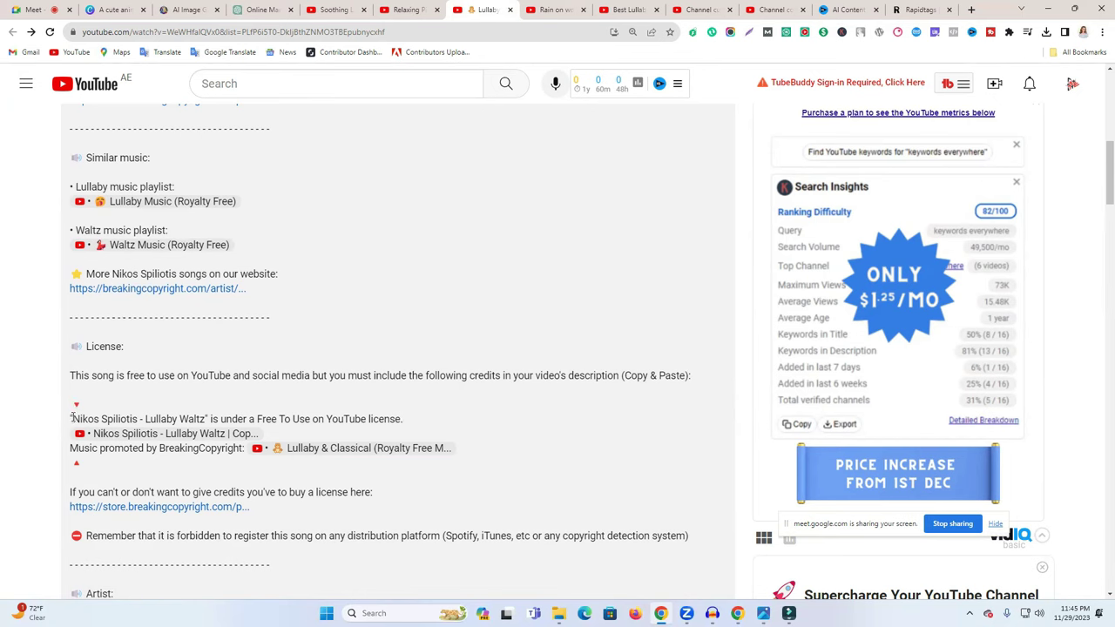
pyautogui.moveTo(75, 419); pyautogui.dragTo(447, 449)
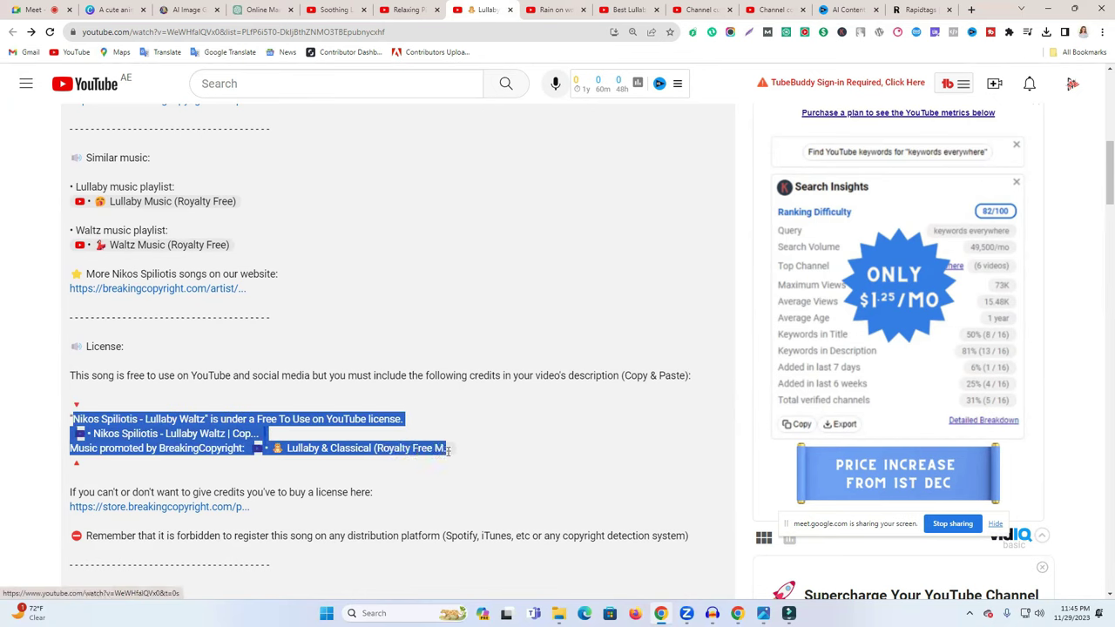
pyautogui.rightClick(400, 458)
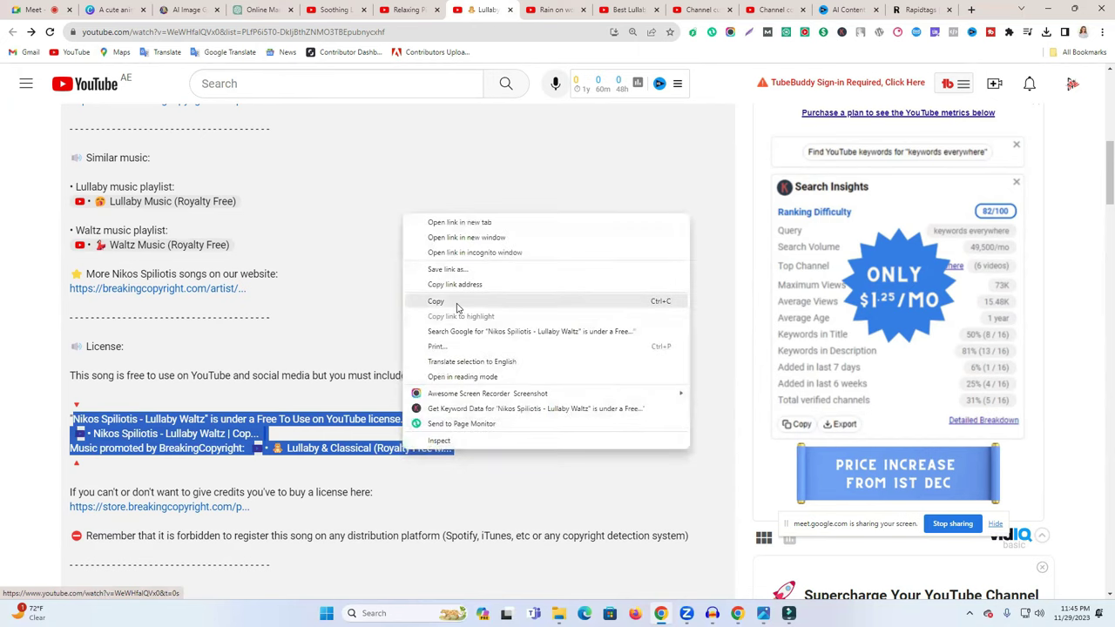
pyautogui.click(460, 306)
# Return to the Studio Details step and place the caret after the last description hashtag.
pyautogui.click(772, 10)
pyautogui.scroll(-2, 527, 356)
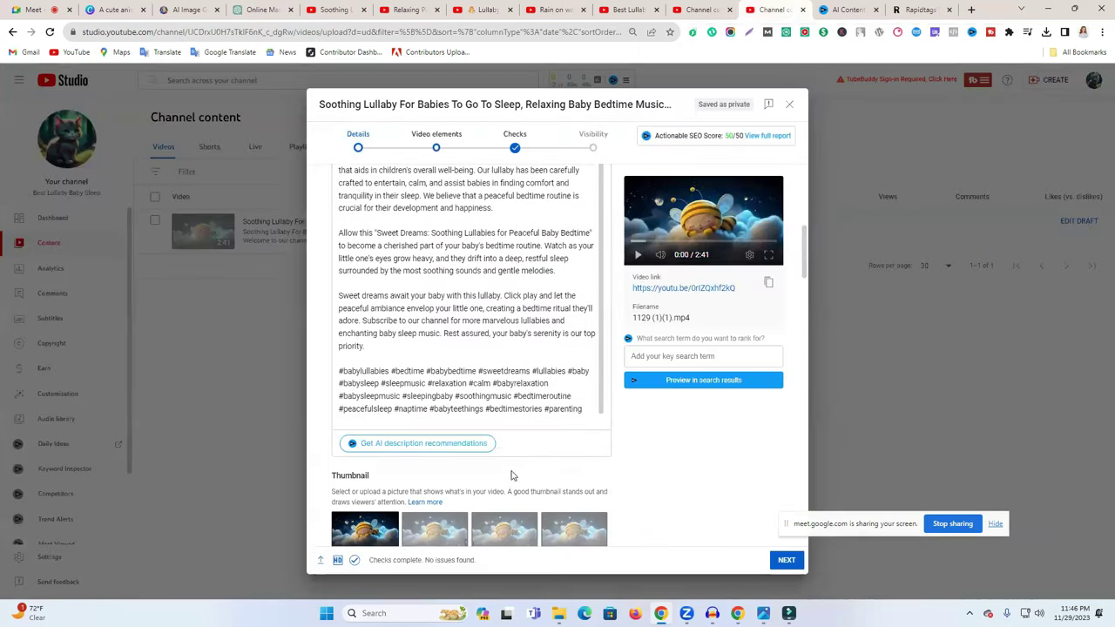
pyautogui.click(592, 408)
# Paste the license credits two lines below the hashtags and add a line of '=' signs.
pyautogui.press('Return')
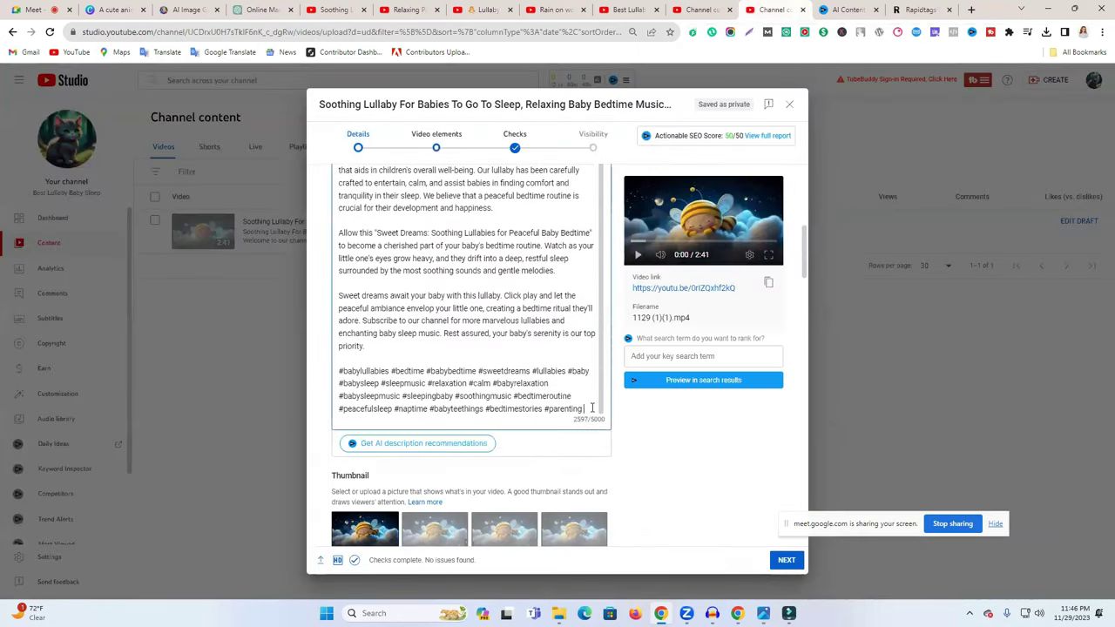
pyautogui.press('Return')
pyautogui.press('Return')
pyautogui.press('Return')
pyautogui.hotkey('ctrl', 'v')
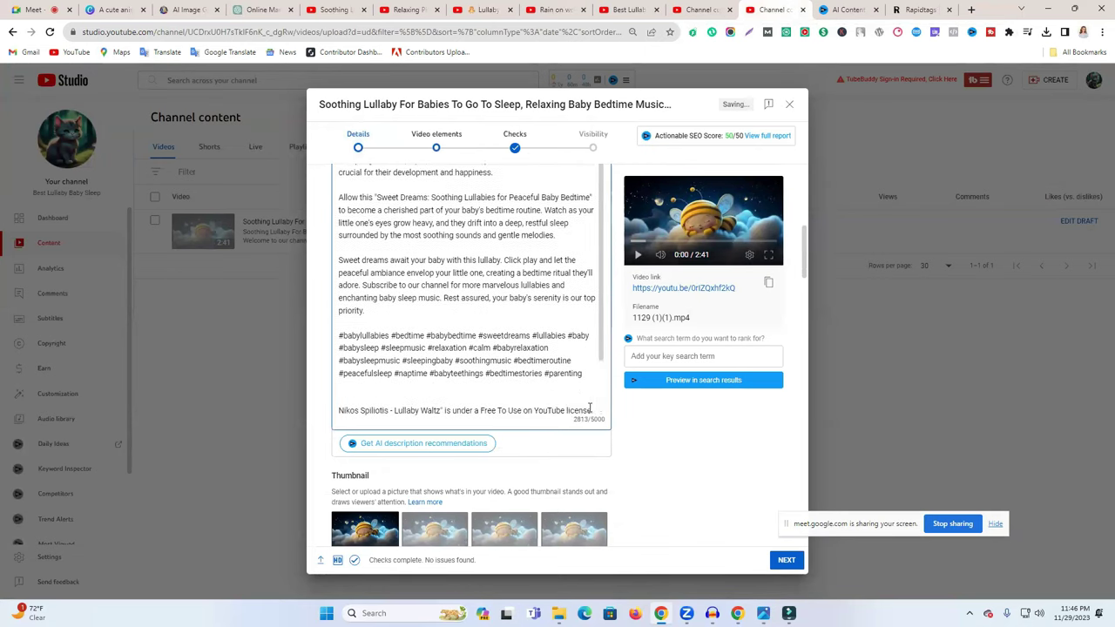
pyautogui.scroll(-3, 590, 408)
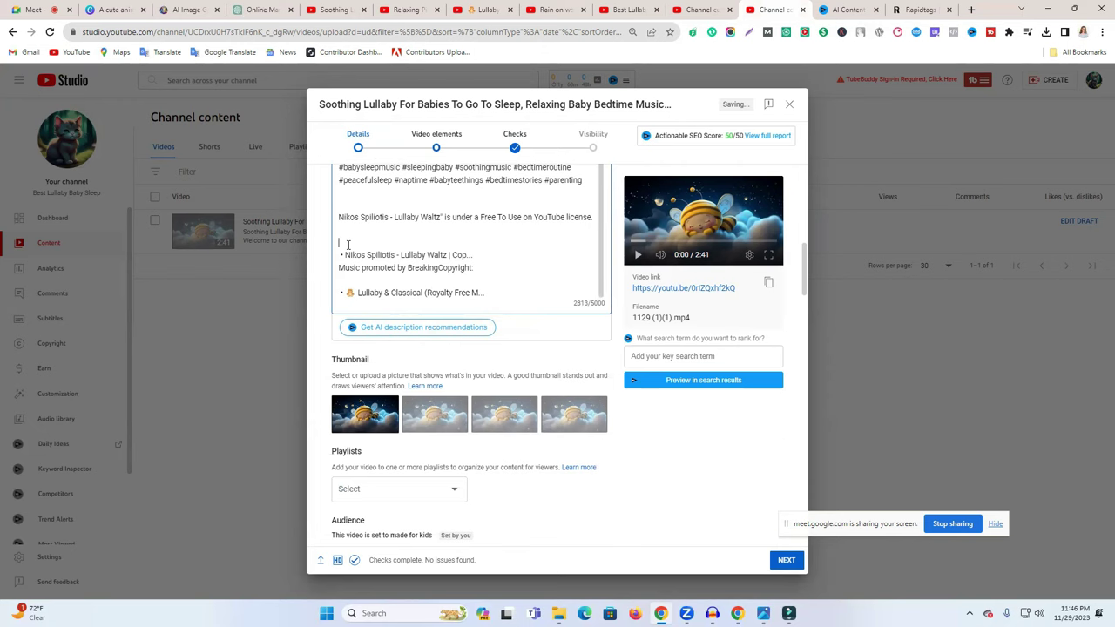
pyautogui.write('=============================================================')
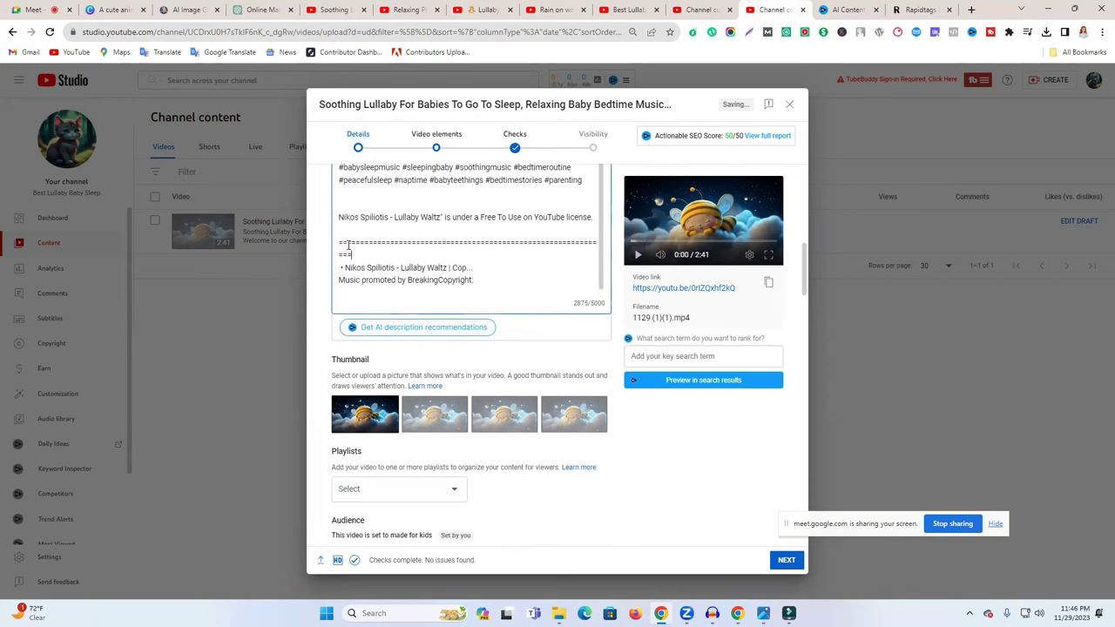
pyautogui.press('BackSpace')
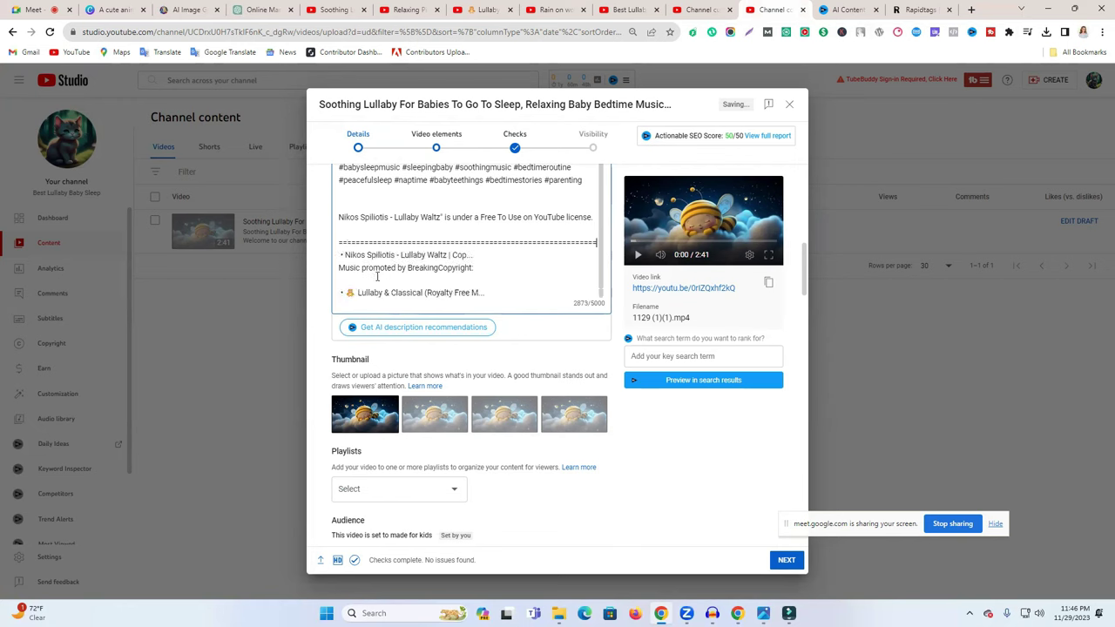
# Repeat the '=' separator line below the credits, then go to the Checks step.
pyautogui.doubleClick(504, 243)
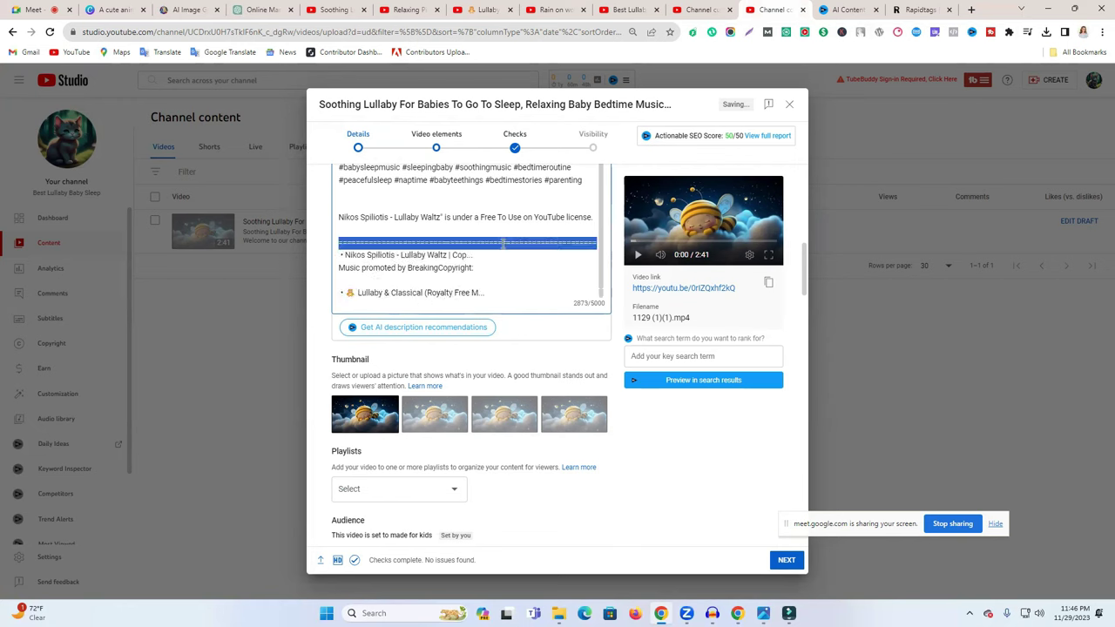
pyautogui.click(514, 295)
pyautogui.press('Return')
pyautogui.hotkey('ctrl', 'v')
pyautogui.scroll(5, 454, 245)
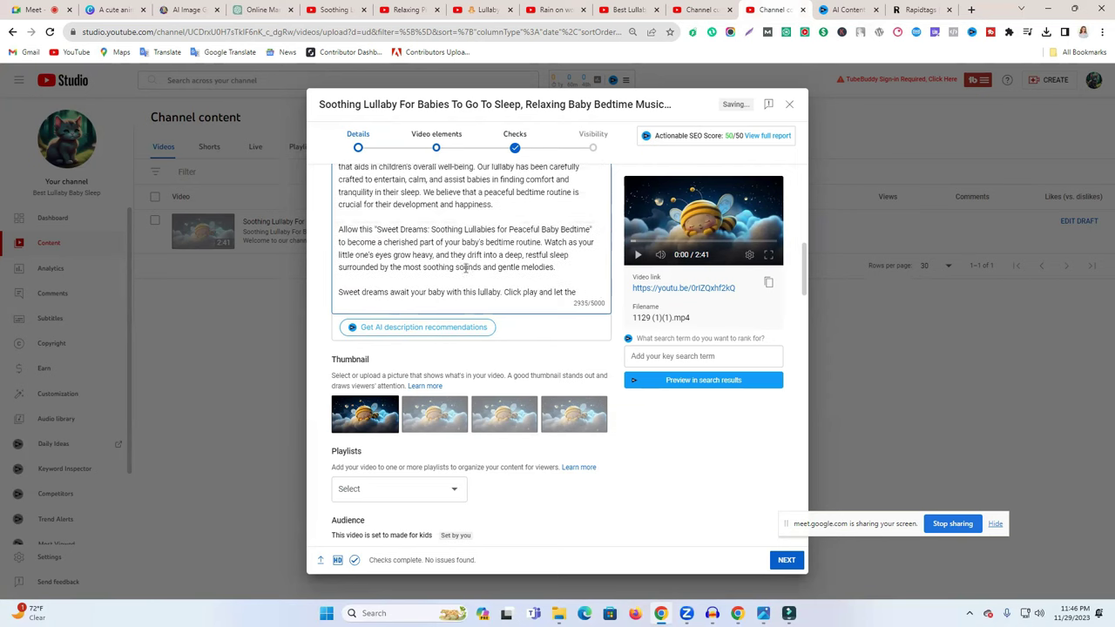
pyautogui.click(515, 139)
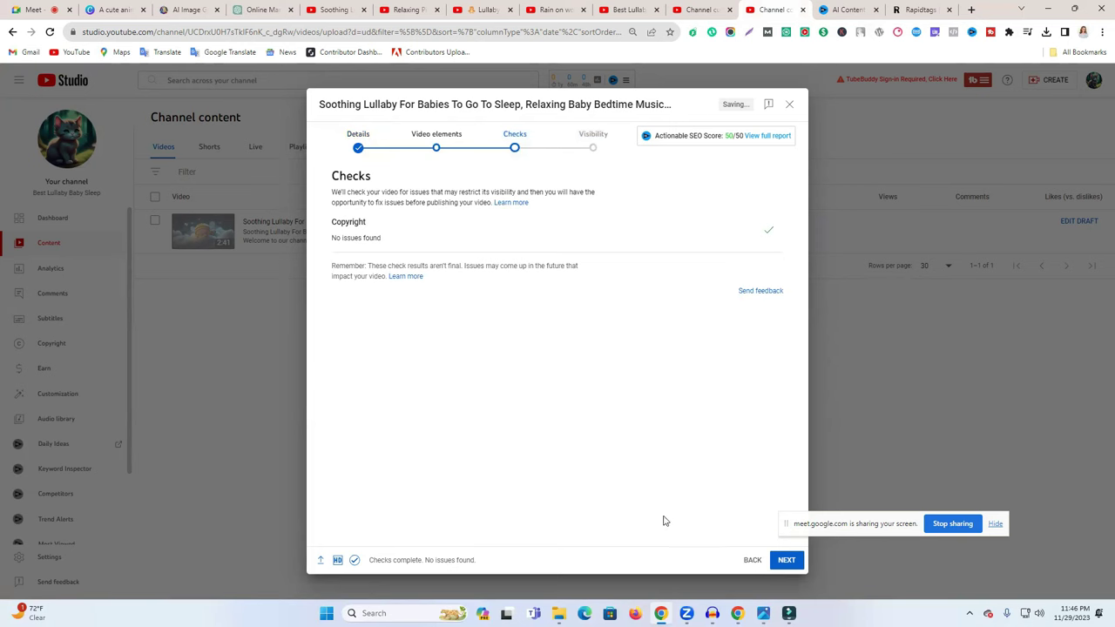
# Set the lullaby video's visibility to Public, publish it and close the confirmation.
pyautogui.click(783, 563)
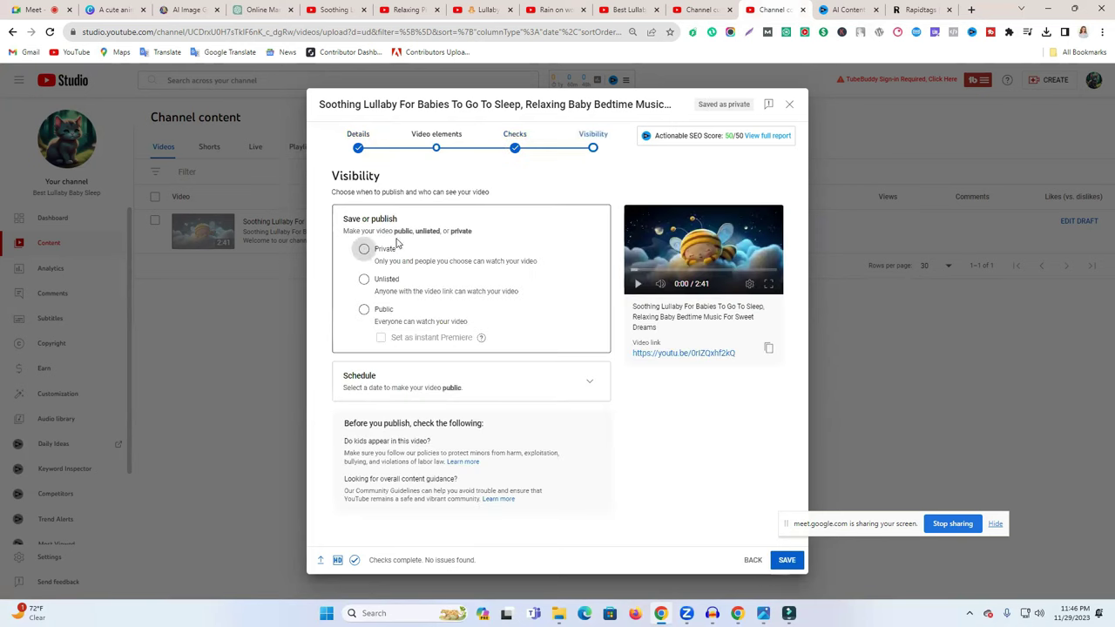
pyautogui.click(365, 310)
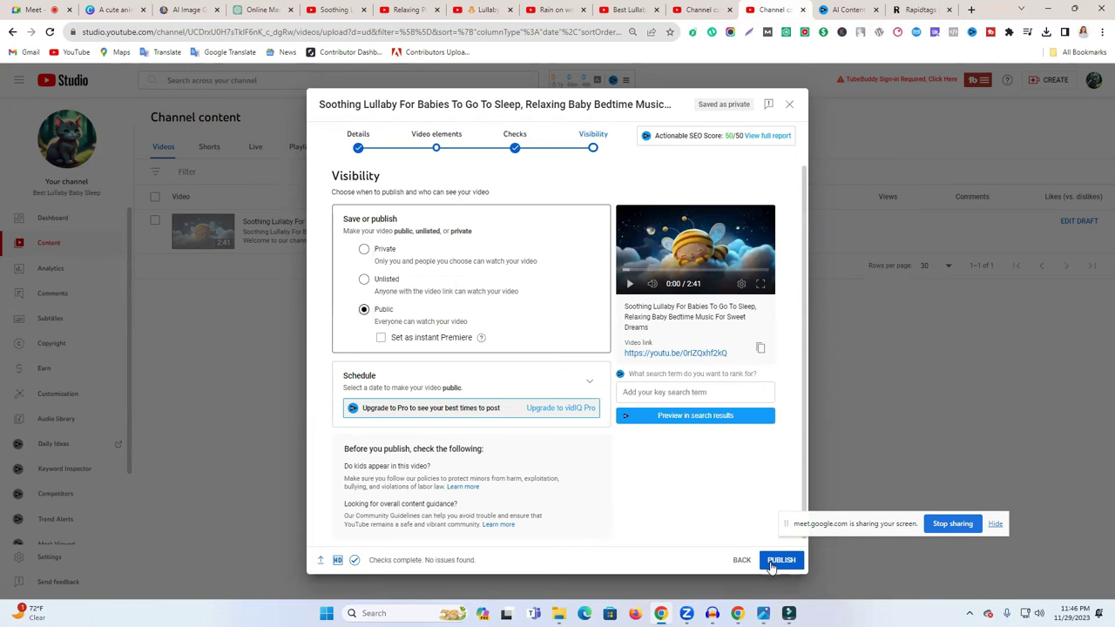
pyautogui.scroll(-1, 721, 527)
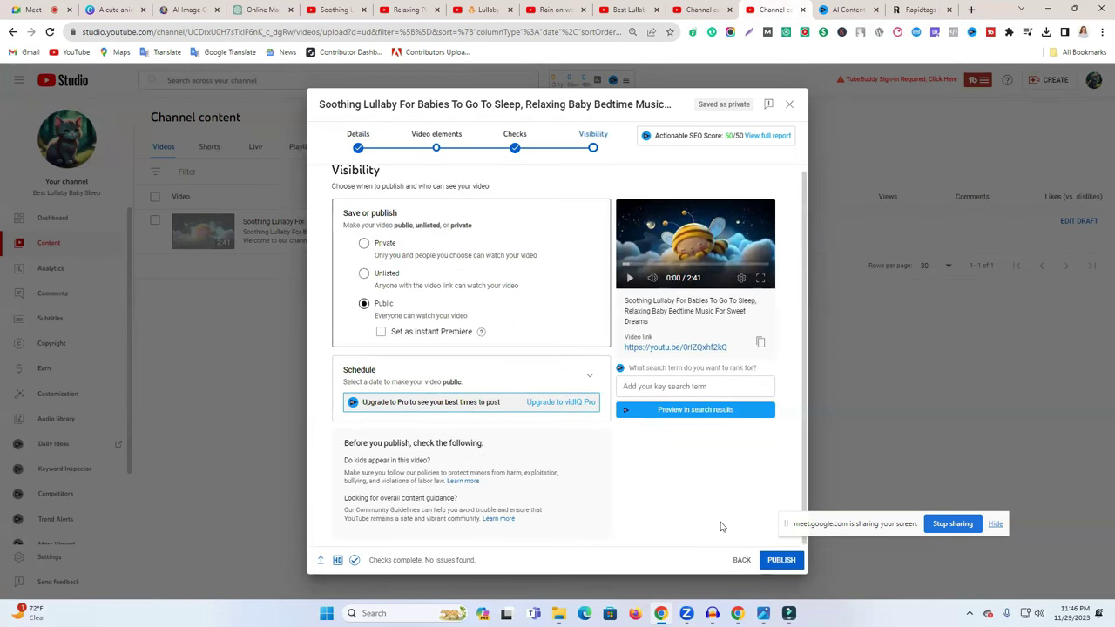
pyautogui.click(778, 561)
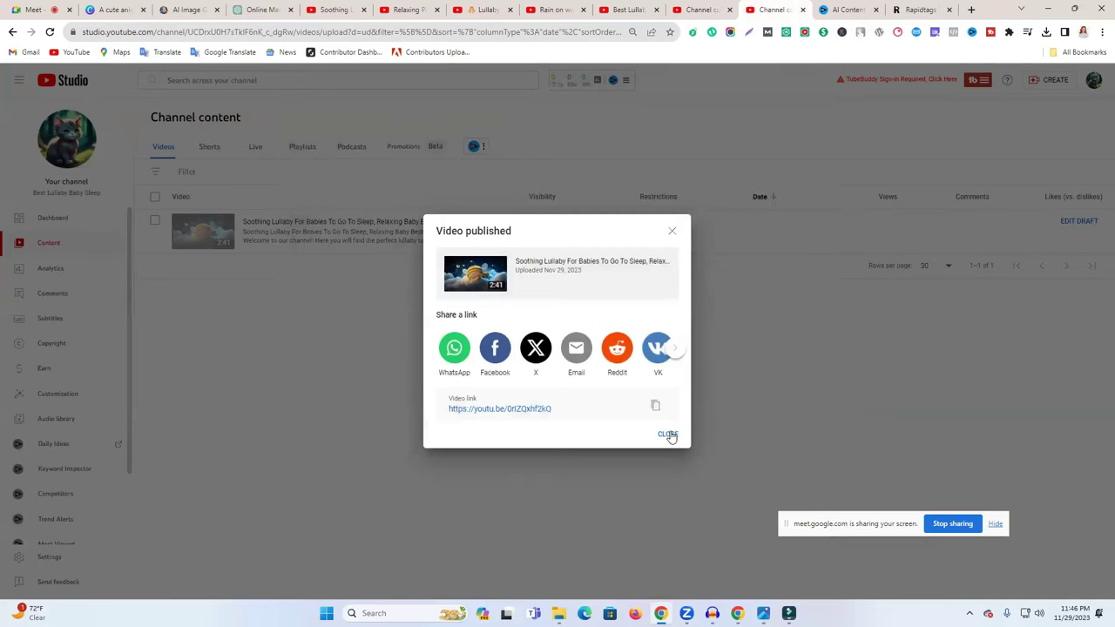
pyautogui.click(669, 434)
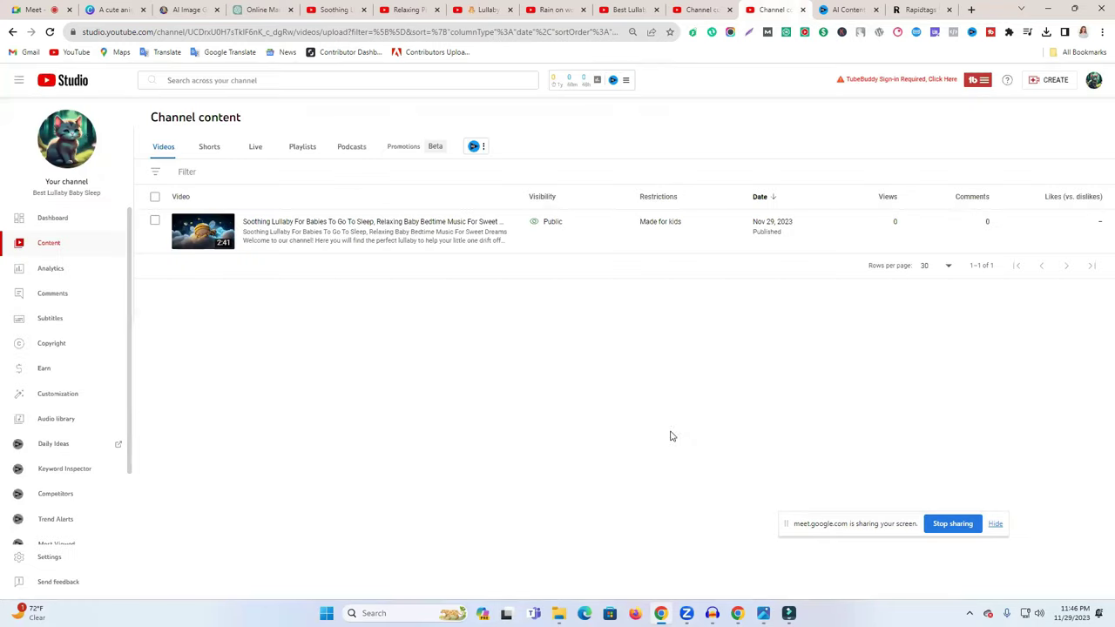
pyautogui.click(87, 131)
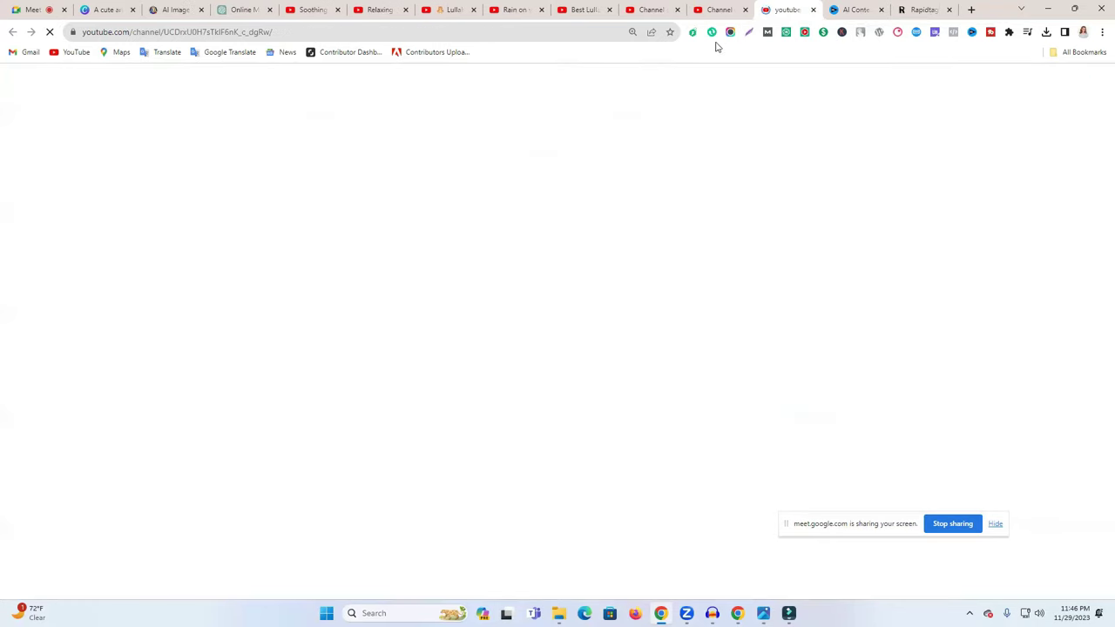
pyautogui.scroll(-1, 324, 309)
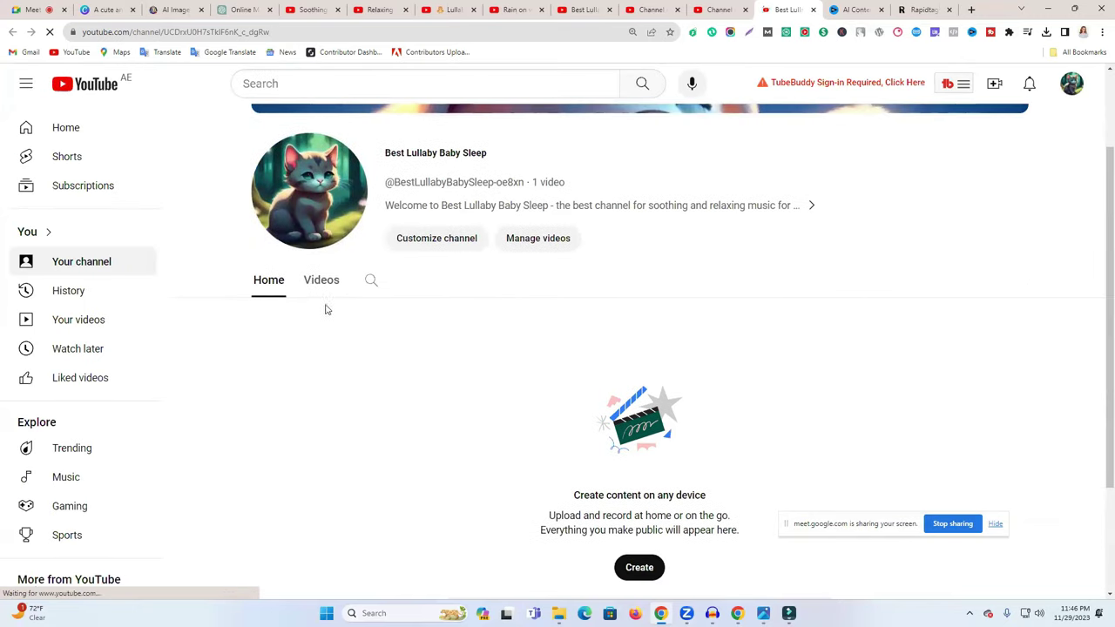
pyautogui.click(320, 294)
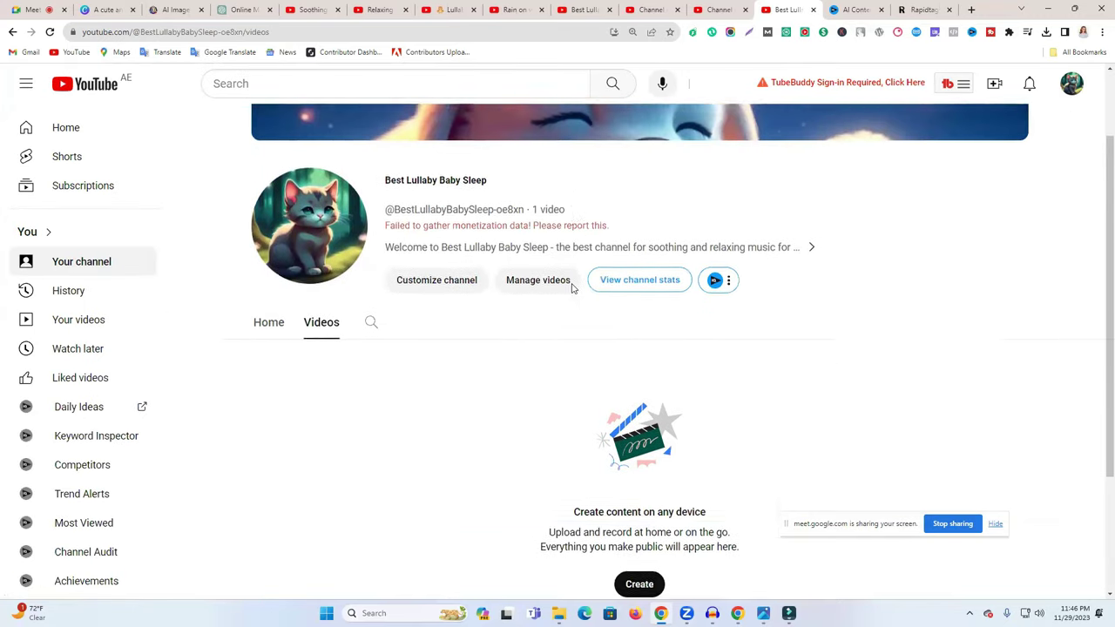
pyautogui.scroll(1, 274, 309)
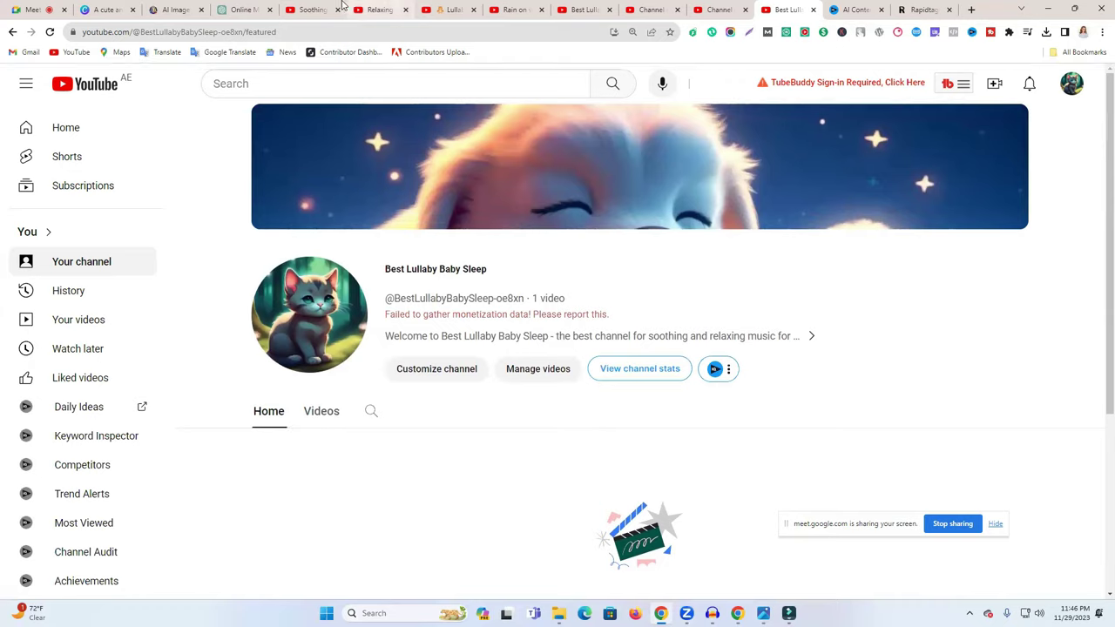
pyautogui.click(314, 9)
pyautogui.click(772, 10)
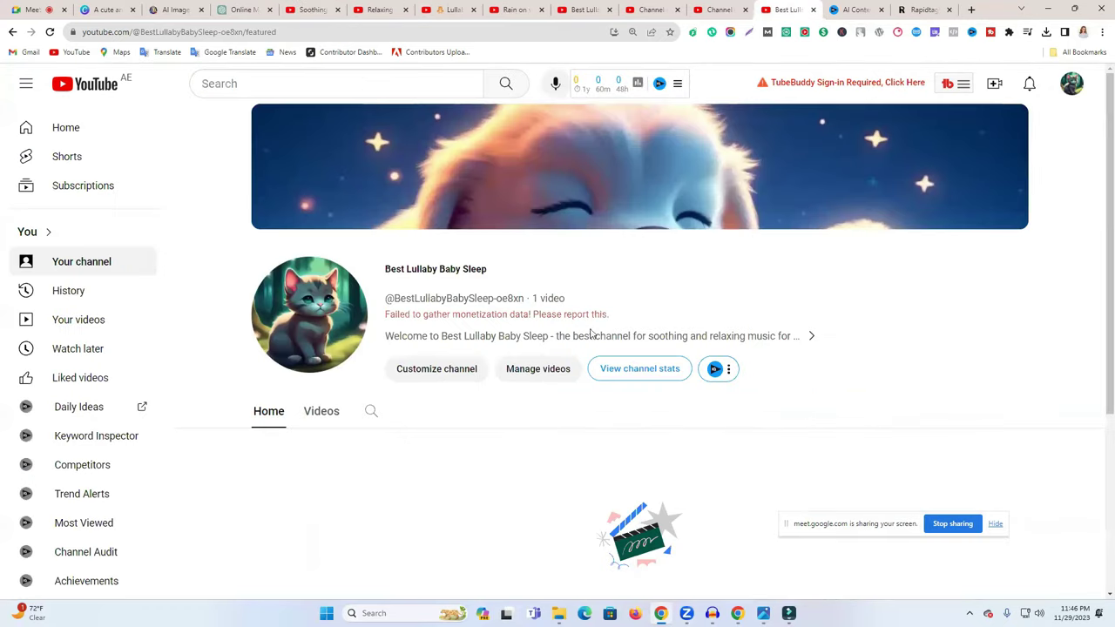
pyautogui.click(522, 371)
pyautogui.click(759, 9)
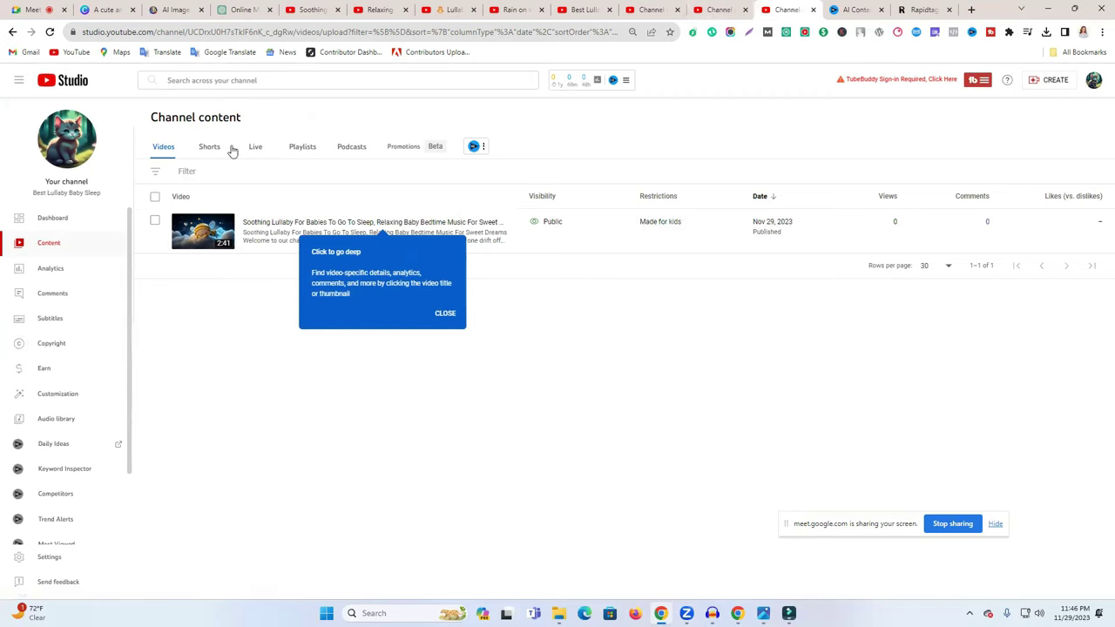
# Check the lullaby video on the public channel's Videos list, then head back to Studio.
pyautogui.click(95, 156)
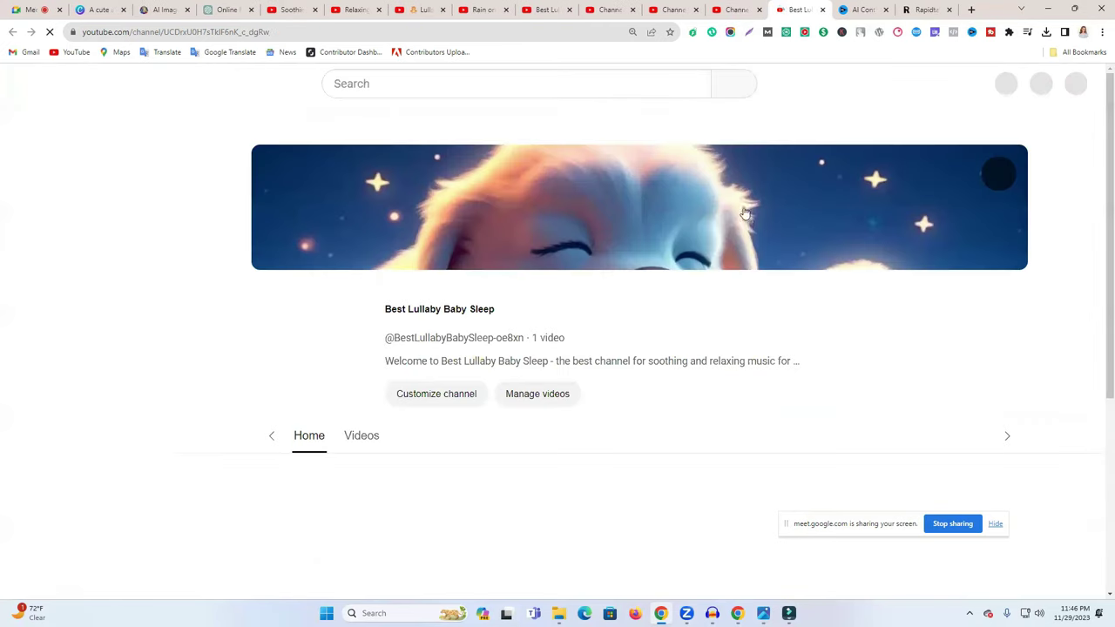
pyautogui.scroll(-2, 522, 272)
pyautogui.click(321, 223)
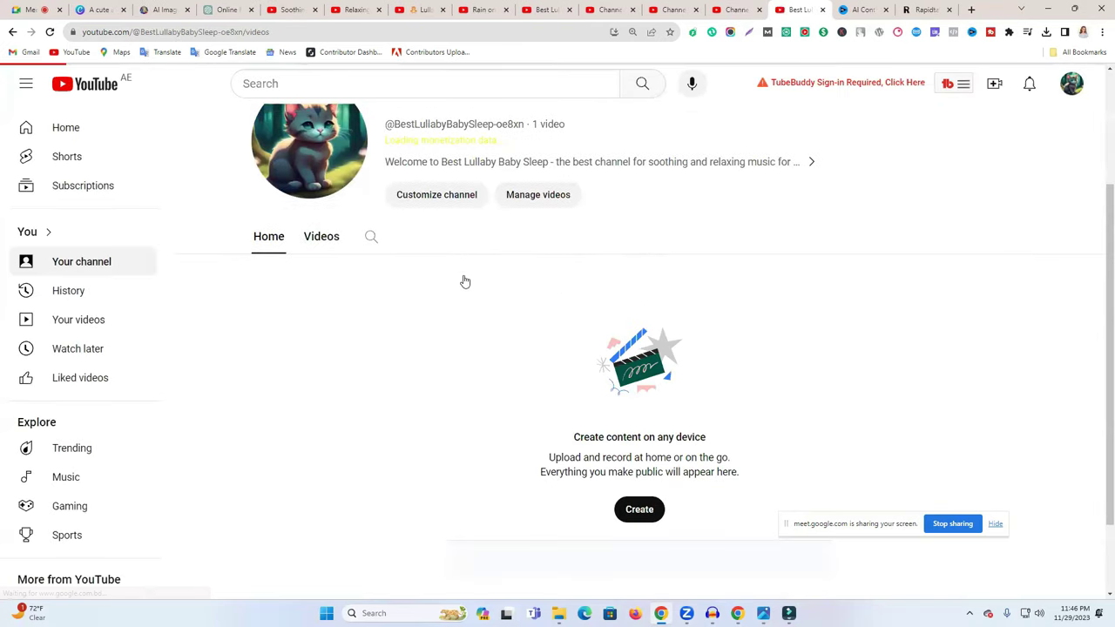
pyautogui.scroll(-3, 656, 483)
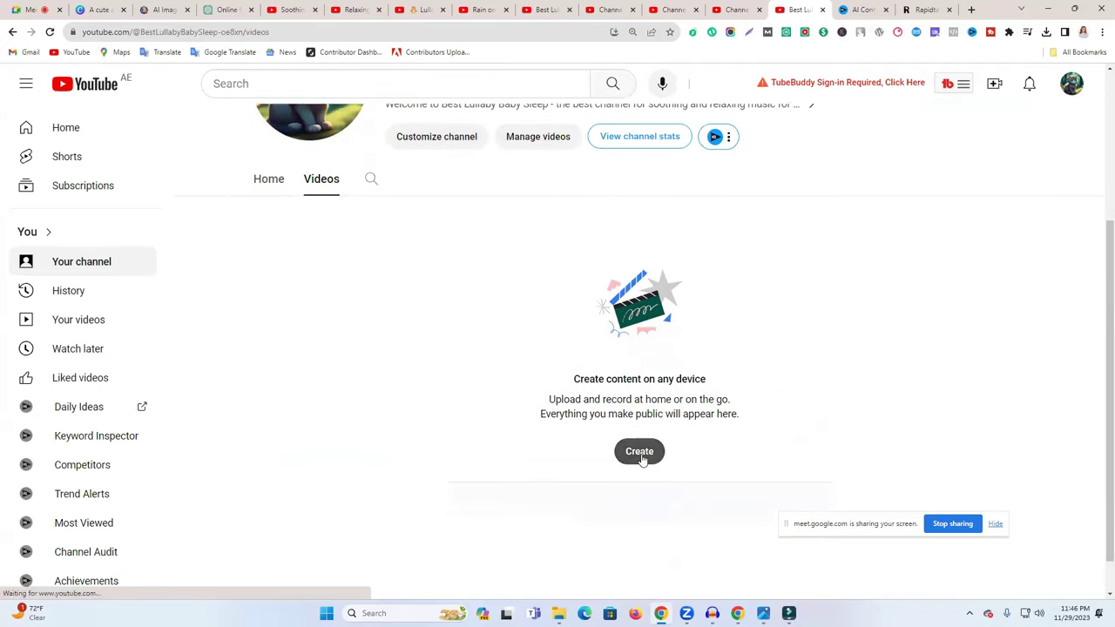
pyautogui.click(642, 454)
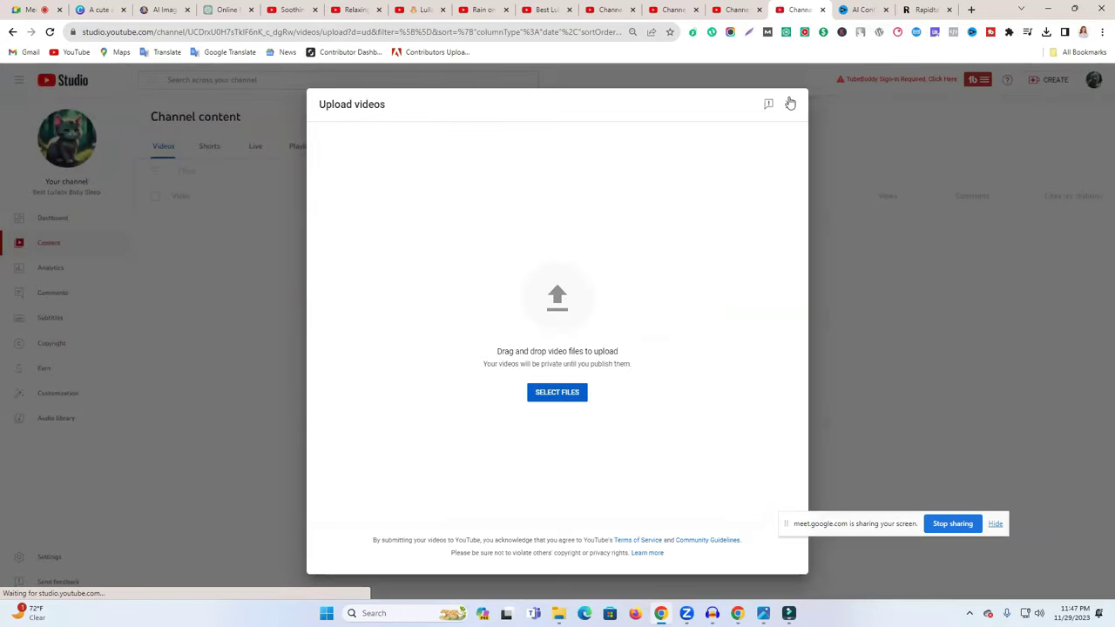
# Close the upload dialog, visibility options, Shorts tip and Settings, then open the Dashboard.
pyautogui.click(790, 103)
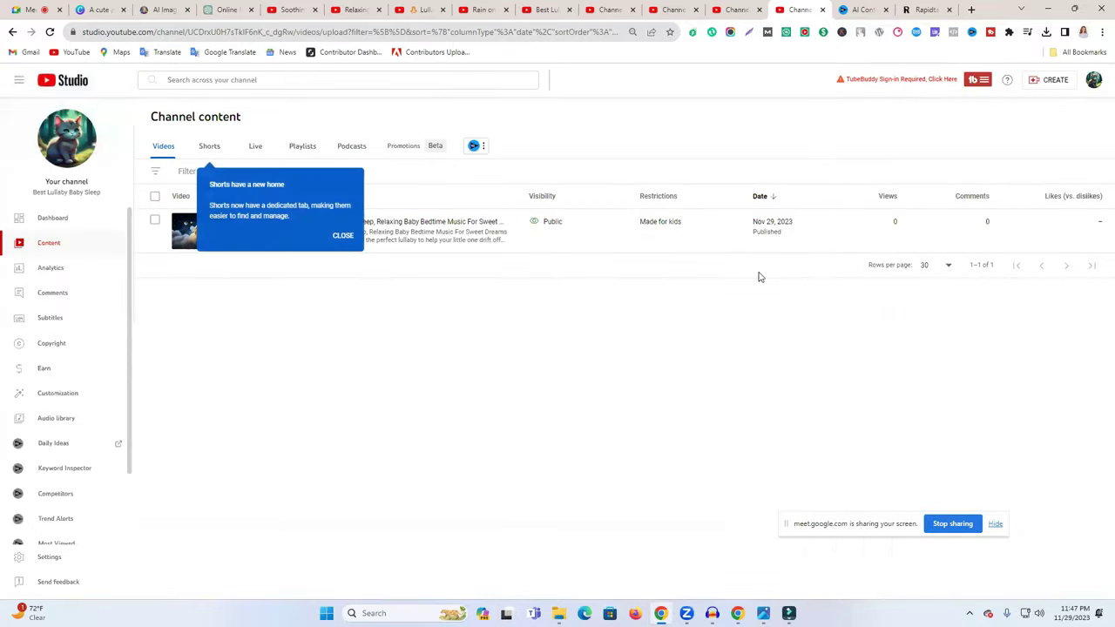
pyautogui.click(563, 223)
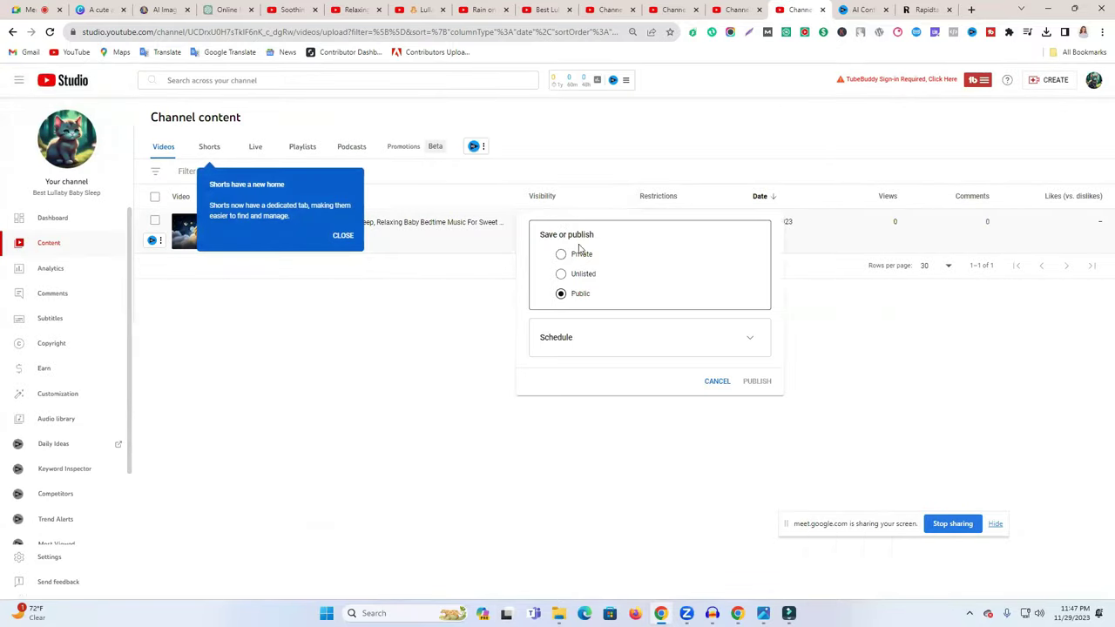
pyautogui.click(485, 312)
pyautogui.click(347, 237)
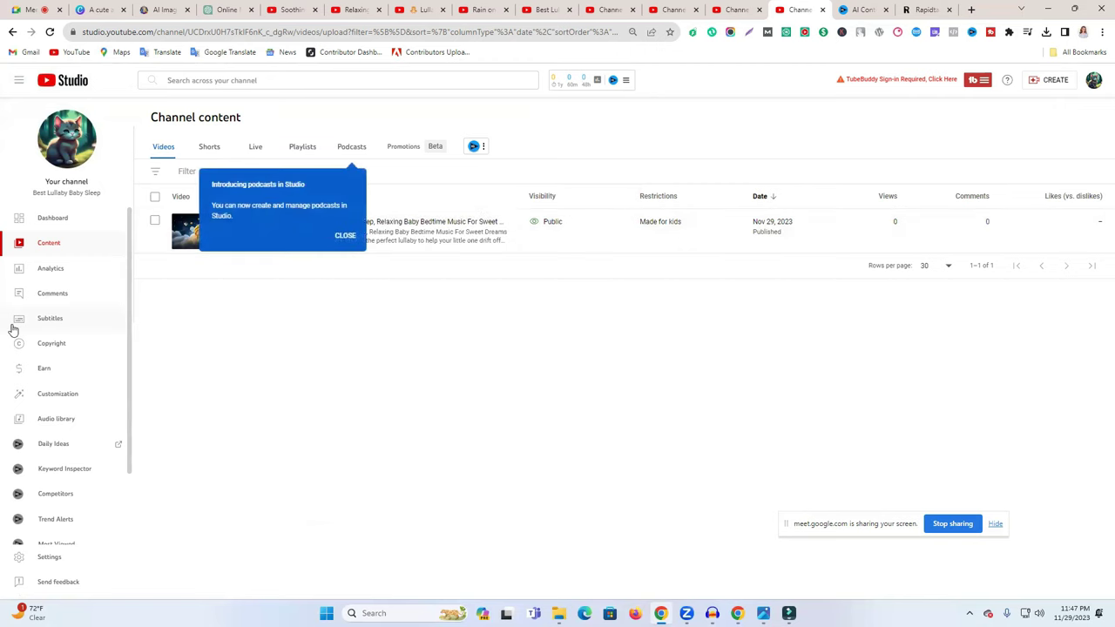
pyautogui.click(49, 557)
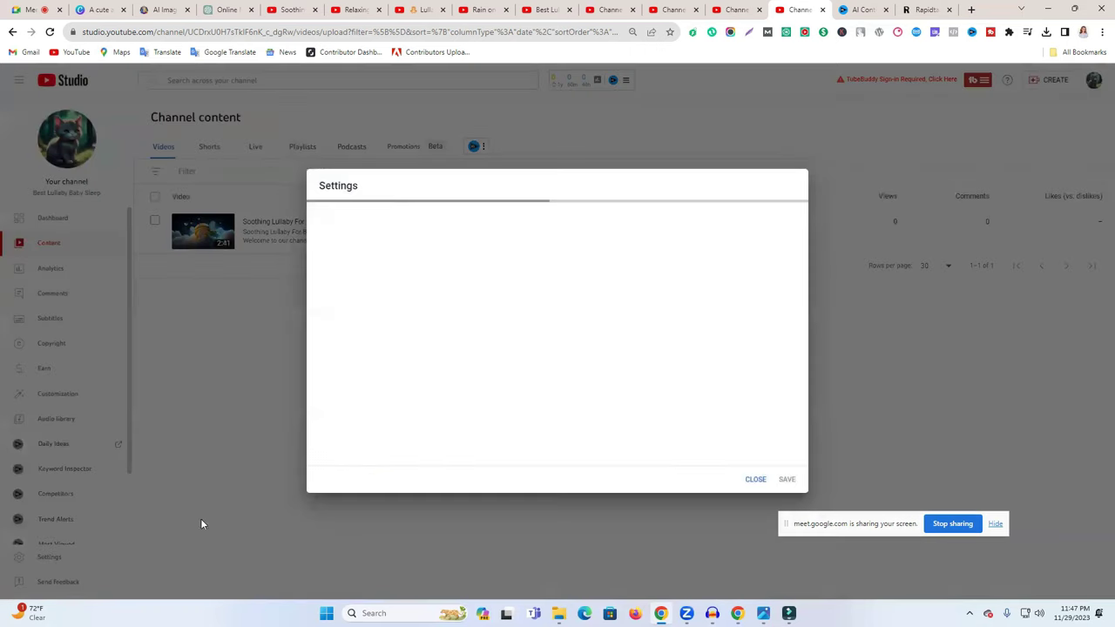
pyautogui.click(756, 480)
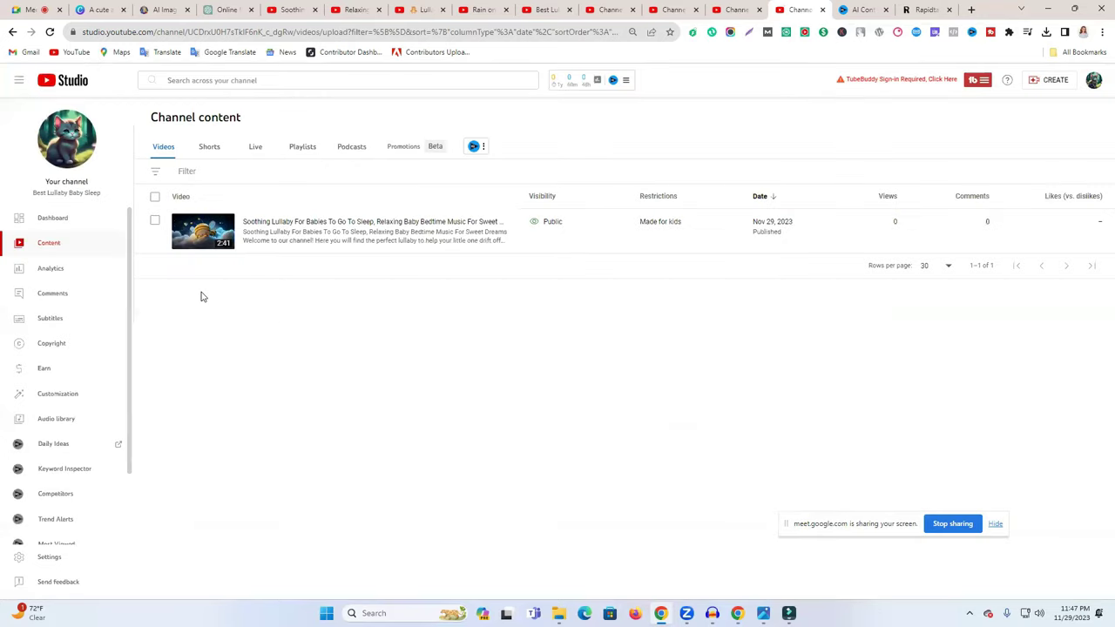
pyautogui.click(75, 218)
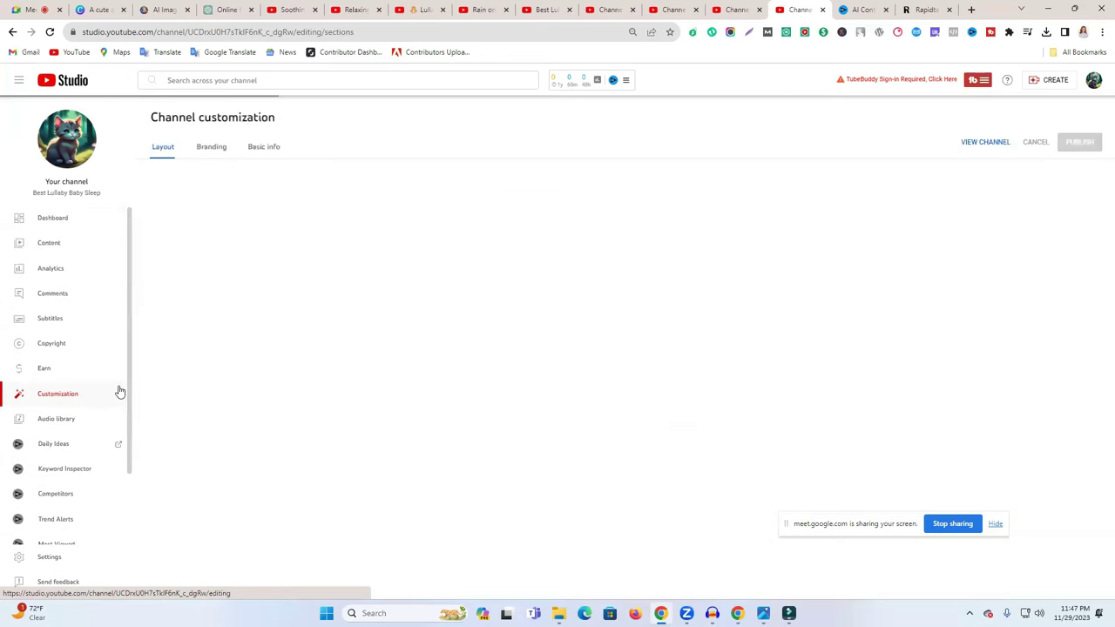
# Set the lullaby video as both the channel trailer and the featured video.
pyautogui.click(583, 223)
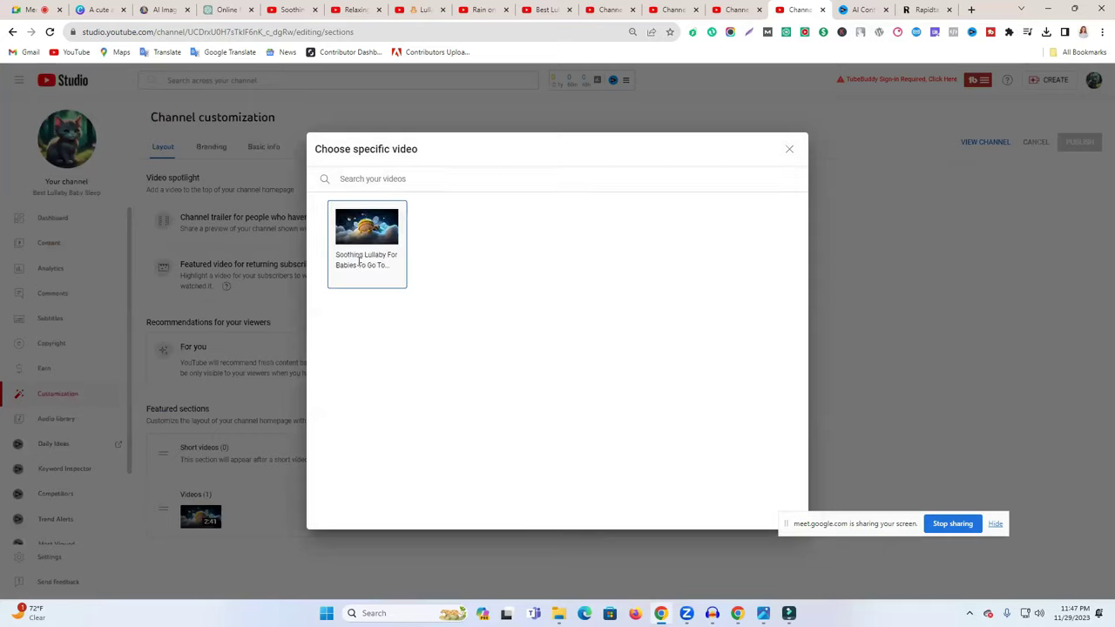
pyautogui.click(360, 254)
pyautogui.click(584, 320)
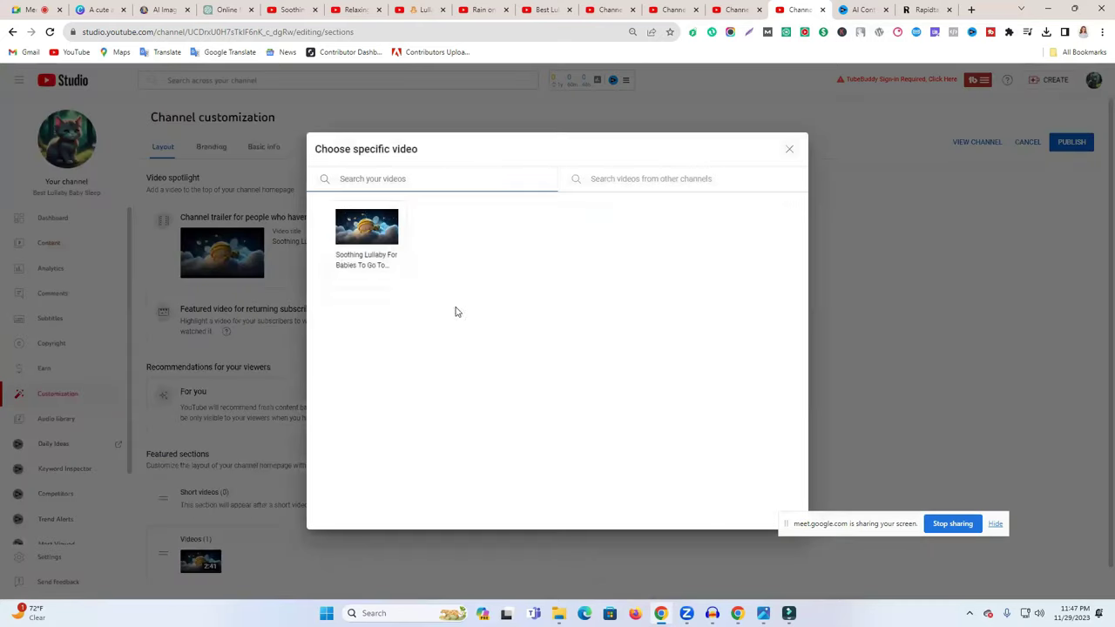
pyautogui.click(345, 244)
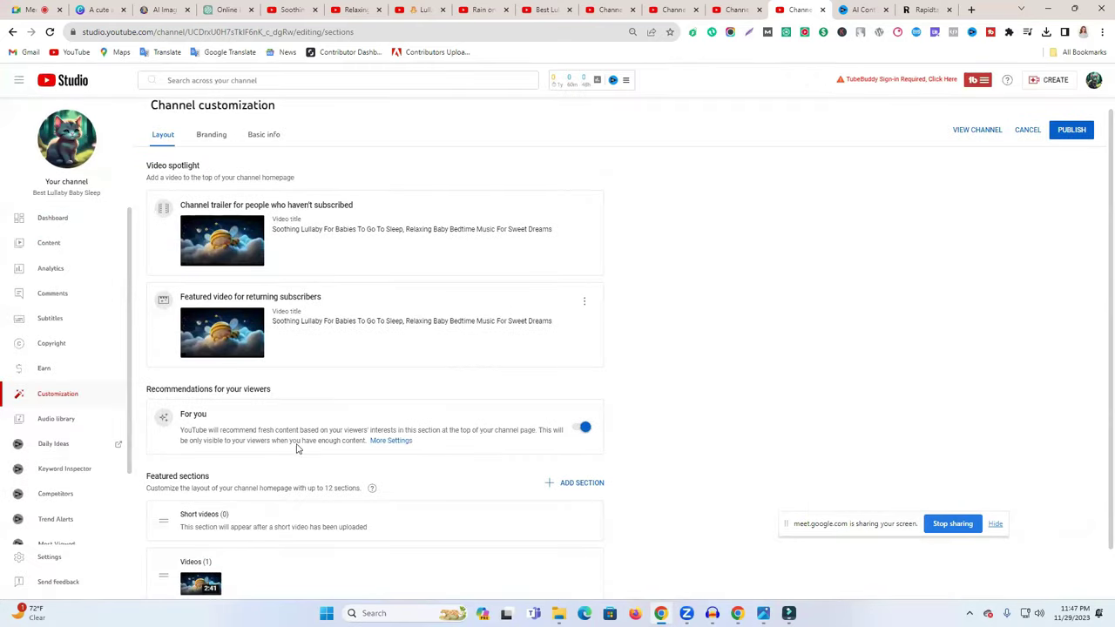
# Drag the Videos section above Short videos and publish the channel layout.
pyautogui.scroll(-1, 296, 448)
pyautogui.moveTo(157, 521); pyautogui.dragTo(164, 467)
pyautogui.click(1071, 114)
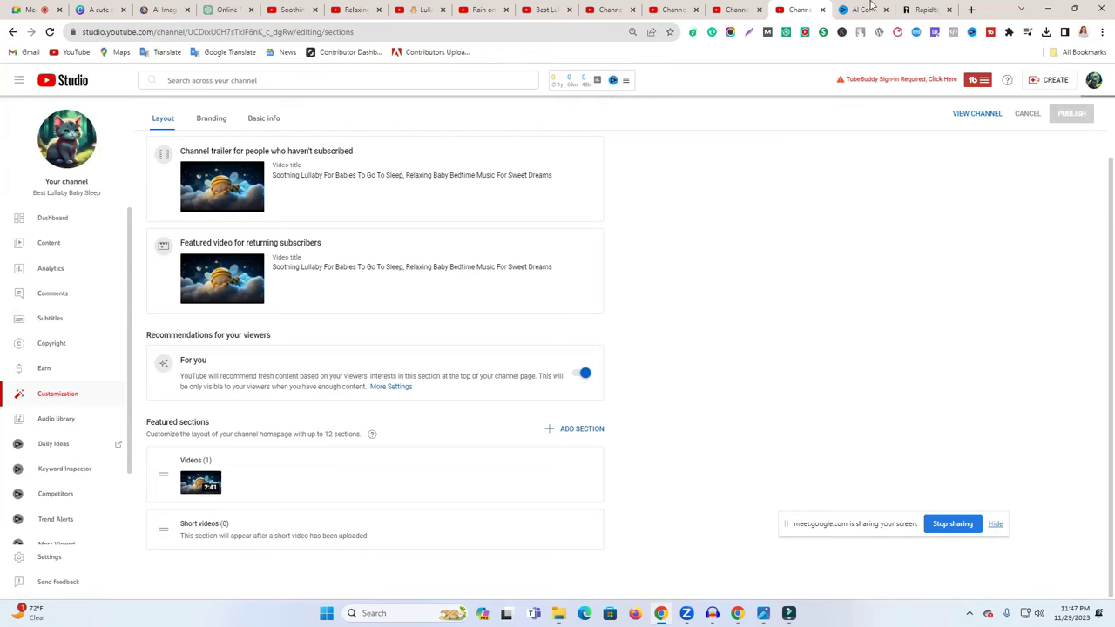
pyautogui.click(737, 8)
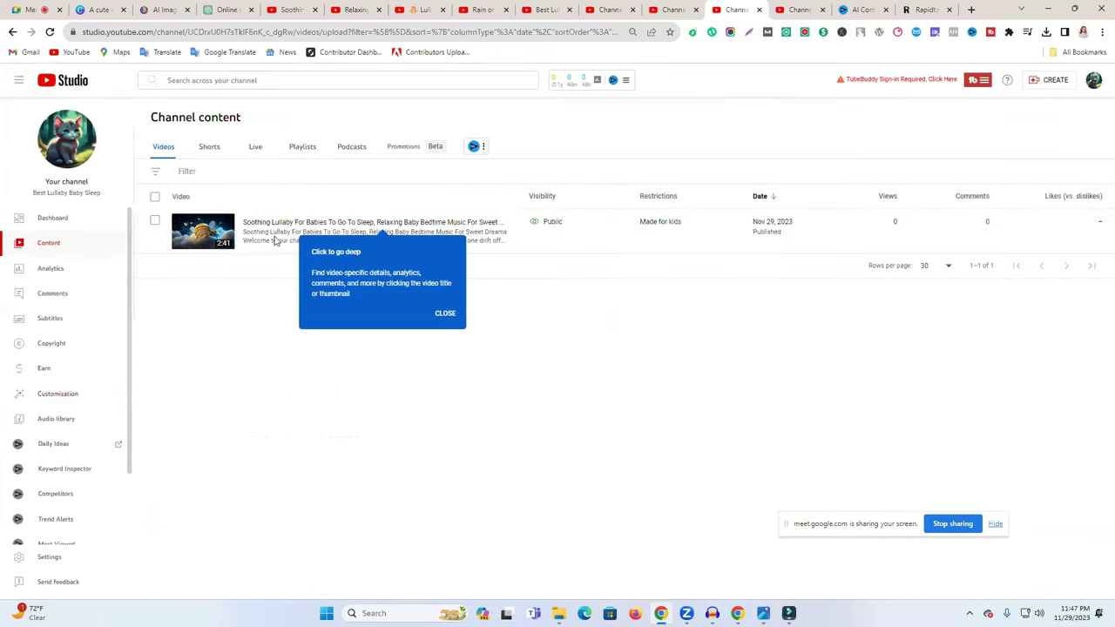
# Open the public channel page from the Studio avatar and check the lullaby under Videos.
pyautogui.click(66, 138)
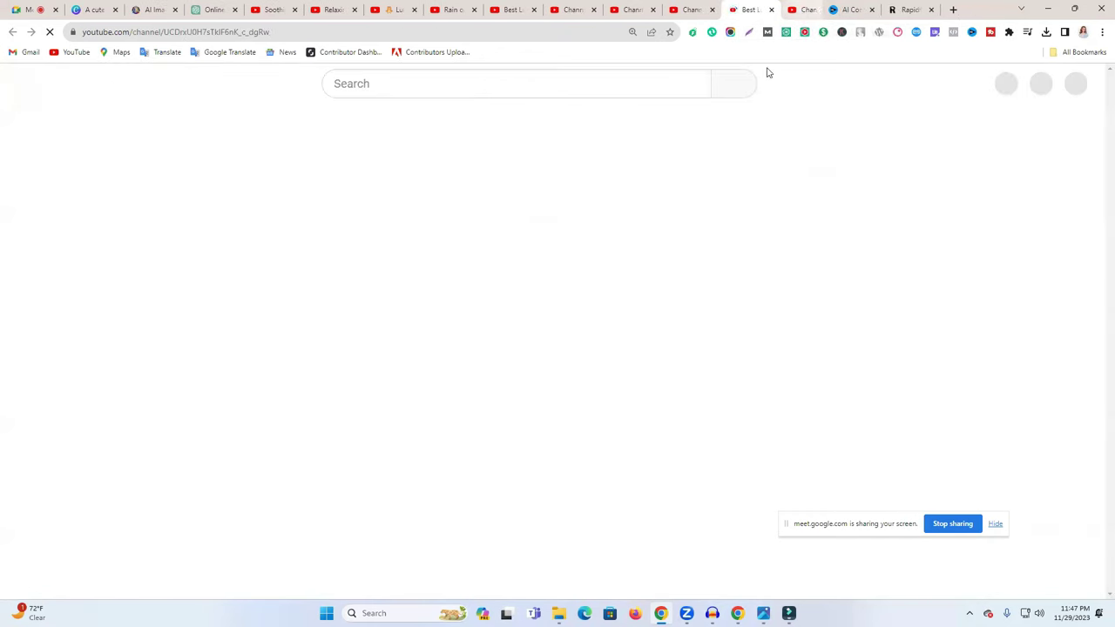
pyautogui.scroll(-2, 936, 233)
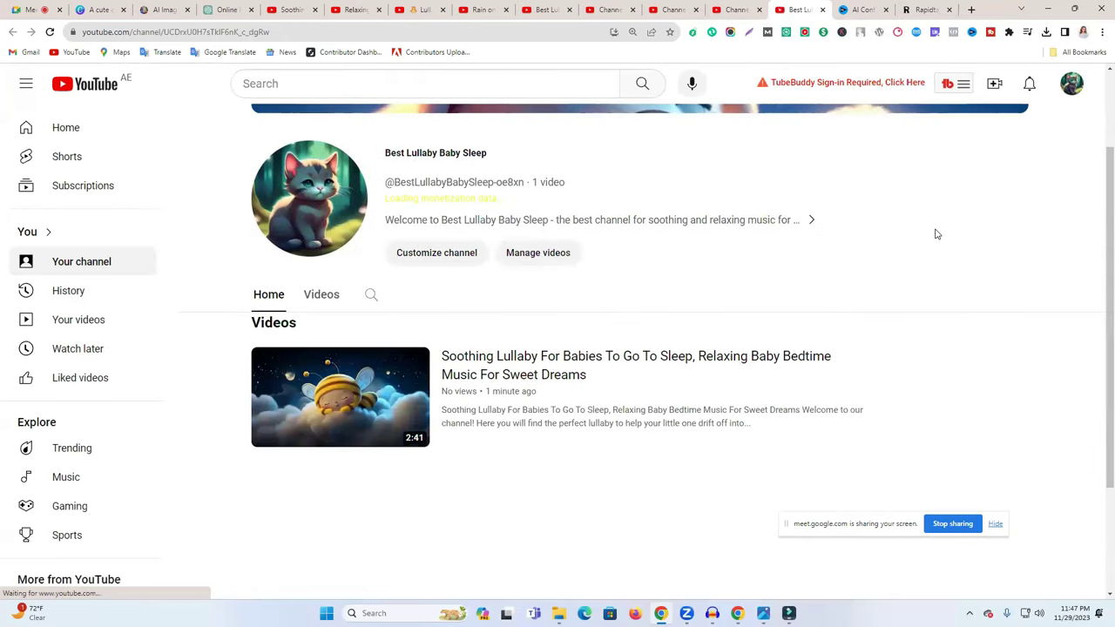
pyautogui.scroll(2, 937, 234)
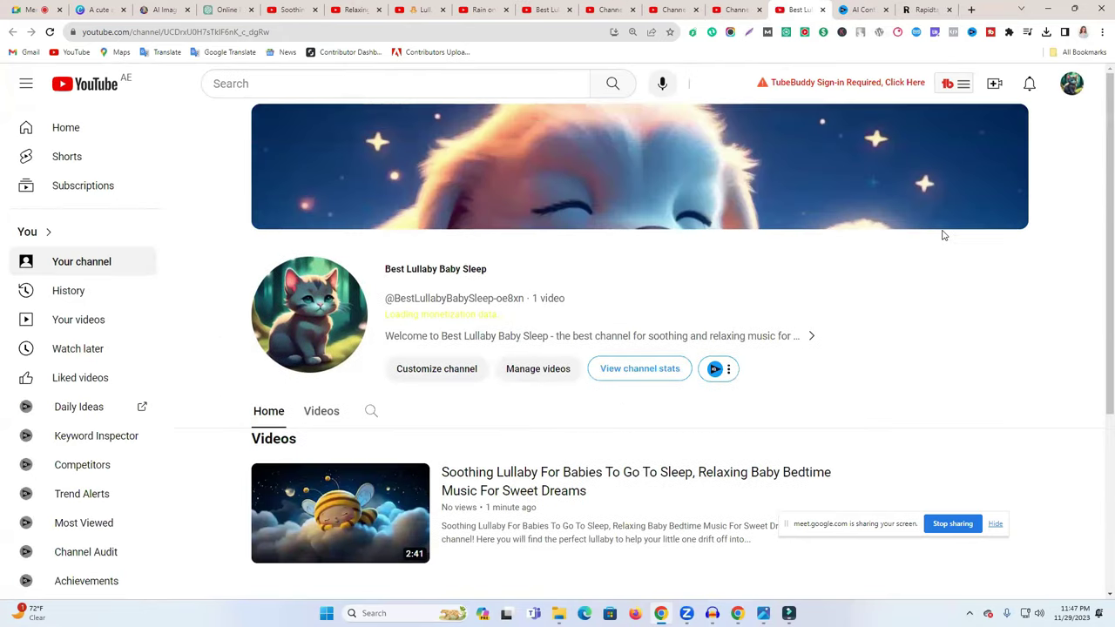